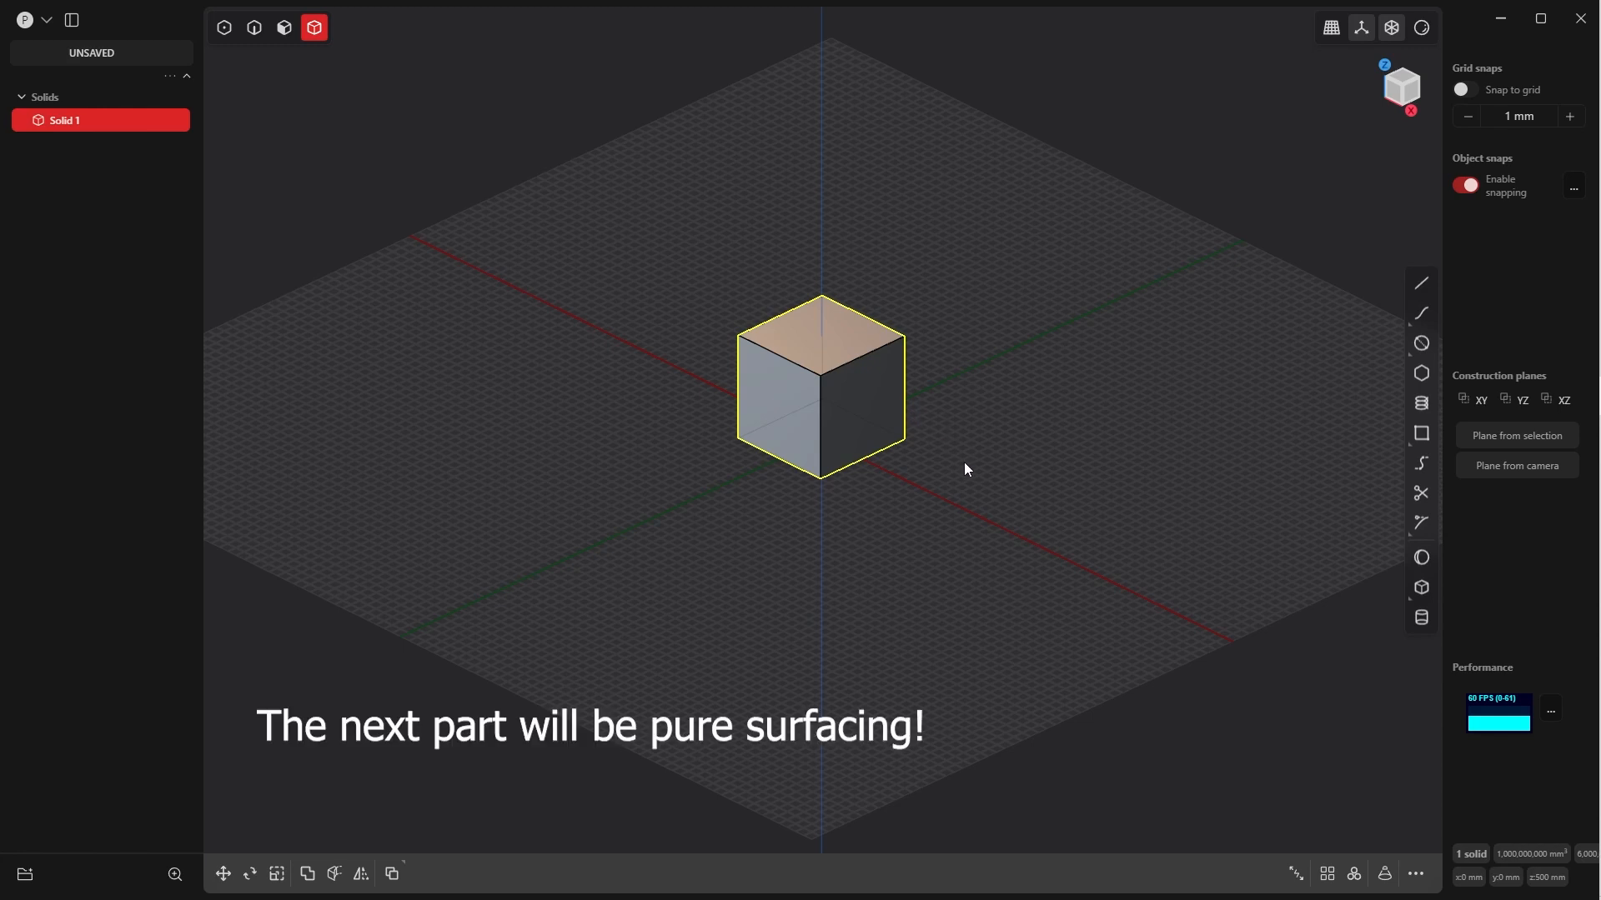
Replace the default cube with a freehand-sized sphere centred on the origin
{"action": "middle_click_drag", "start_coordinate": [860, 437], "coordinate": [921, 443]}
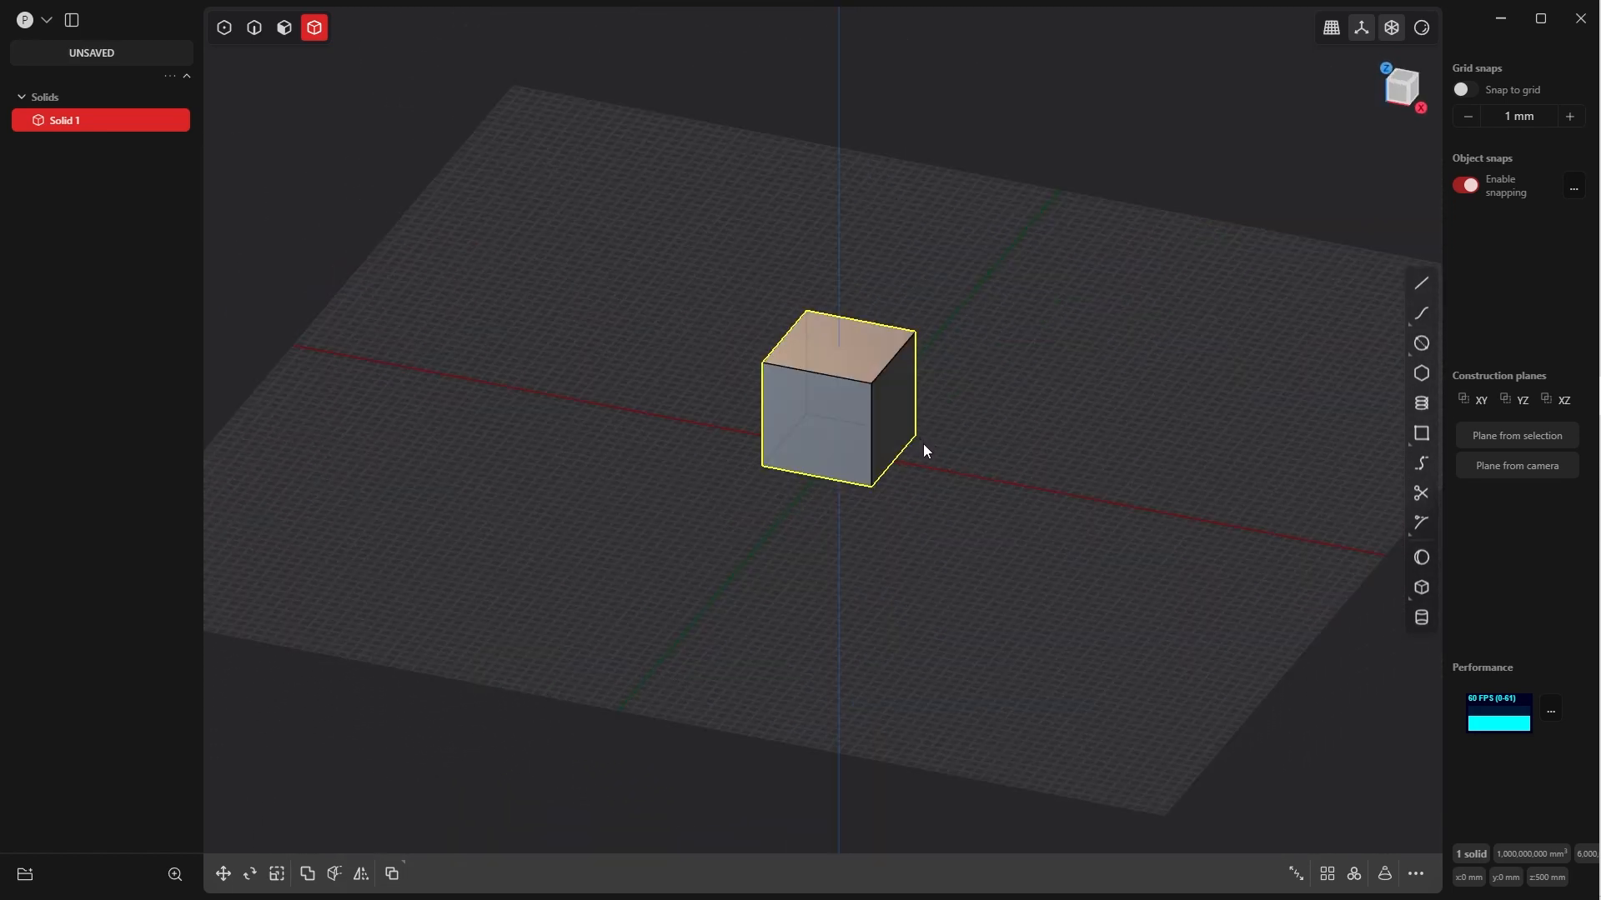
{"action": "key", "text": "Delete"}
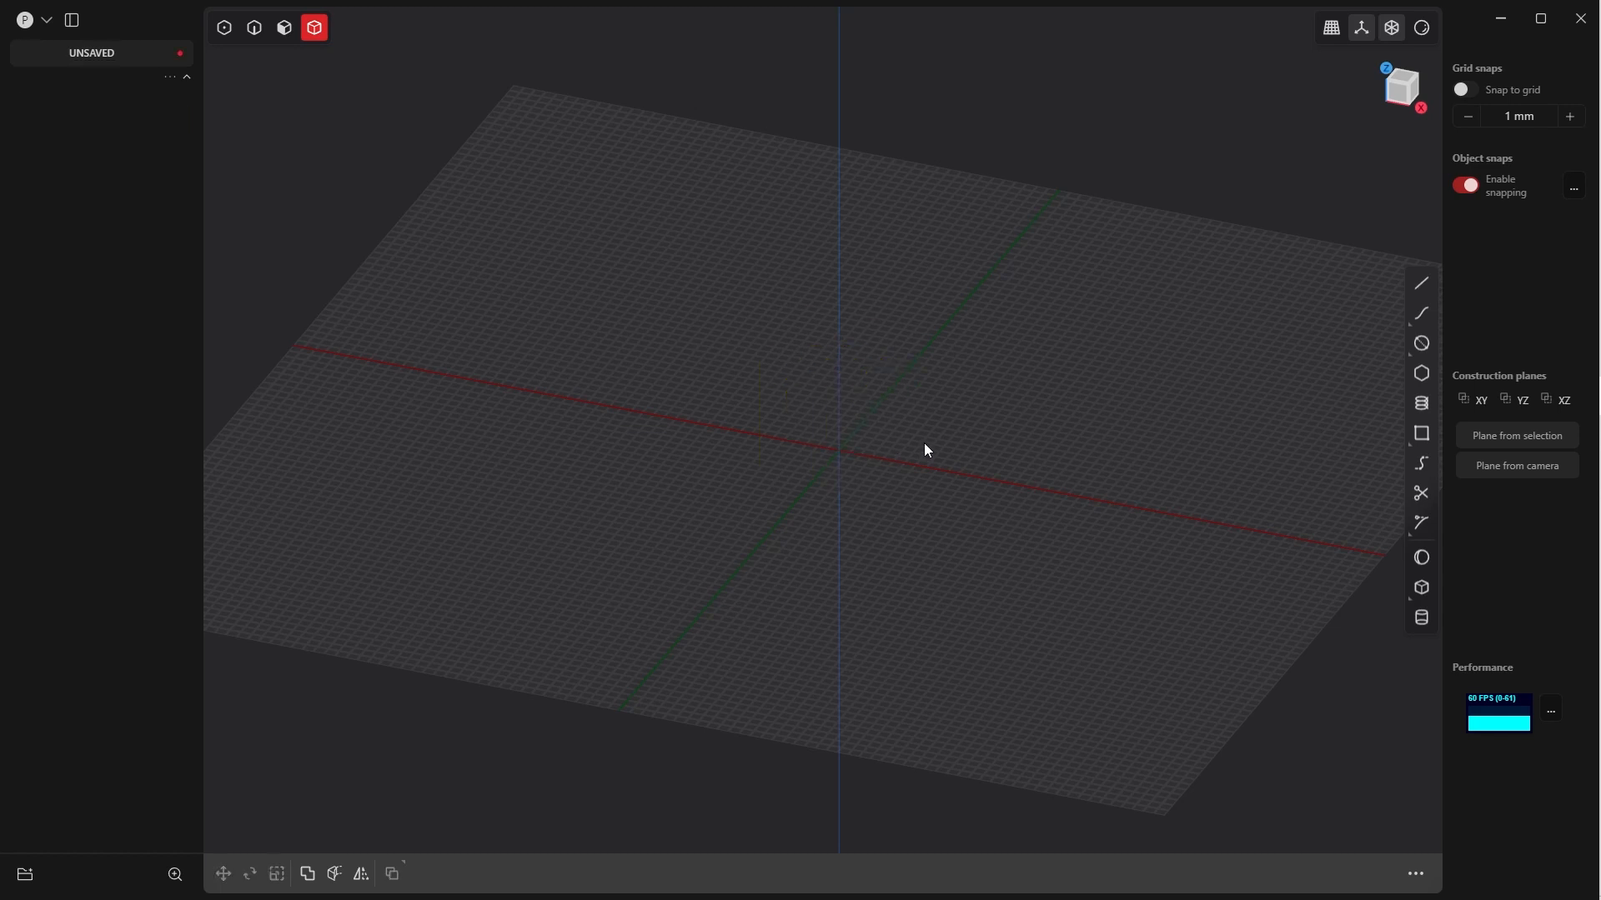
{"action": "middle_click_drag", "start_coordinate": [923, 444], "coordinate": [1232, 426]}
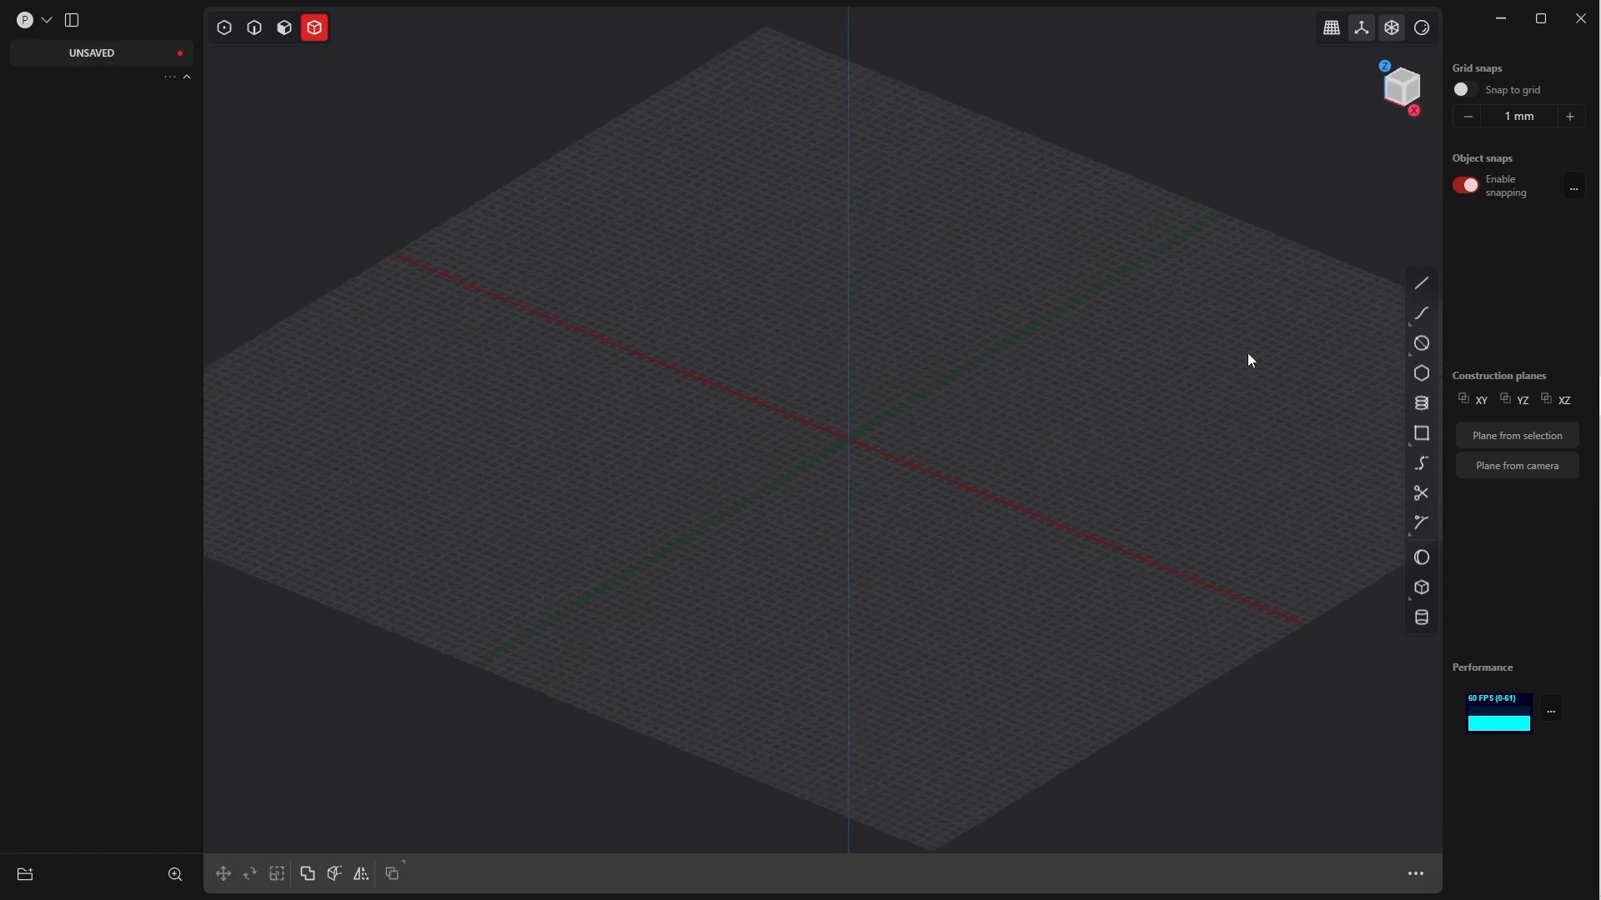
{"action": "left_click", "coordinate": [1415, 562]}
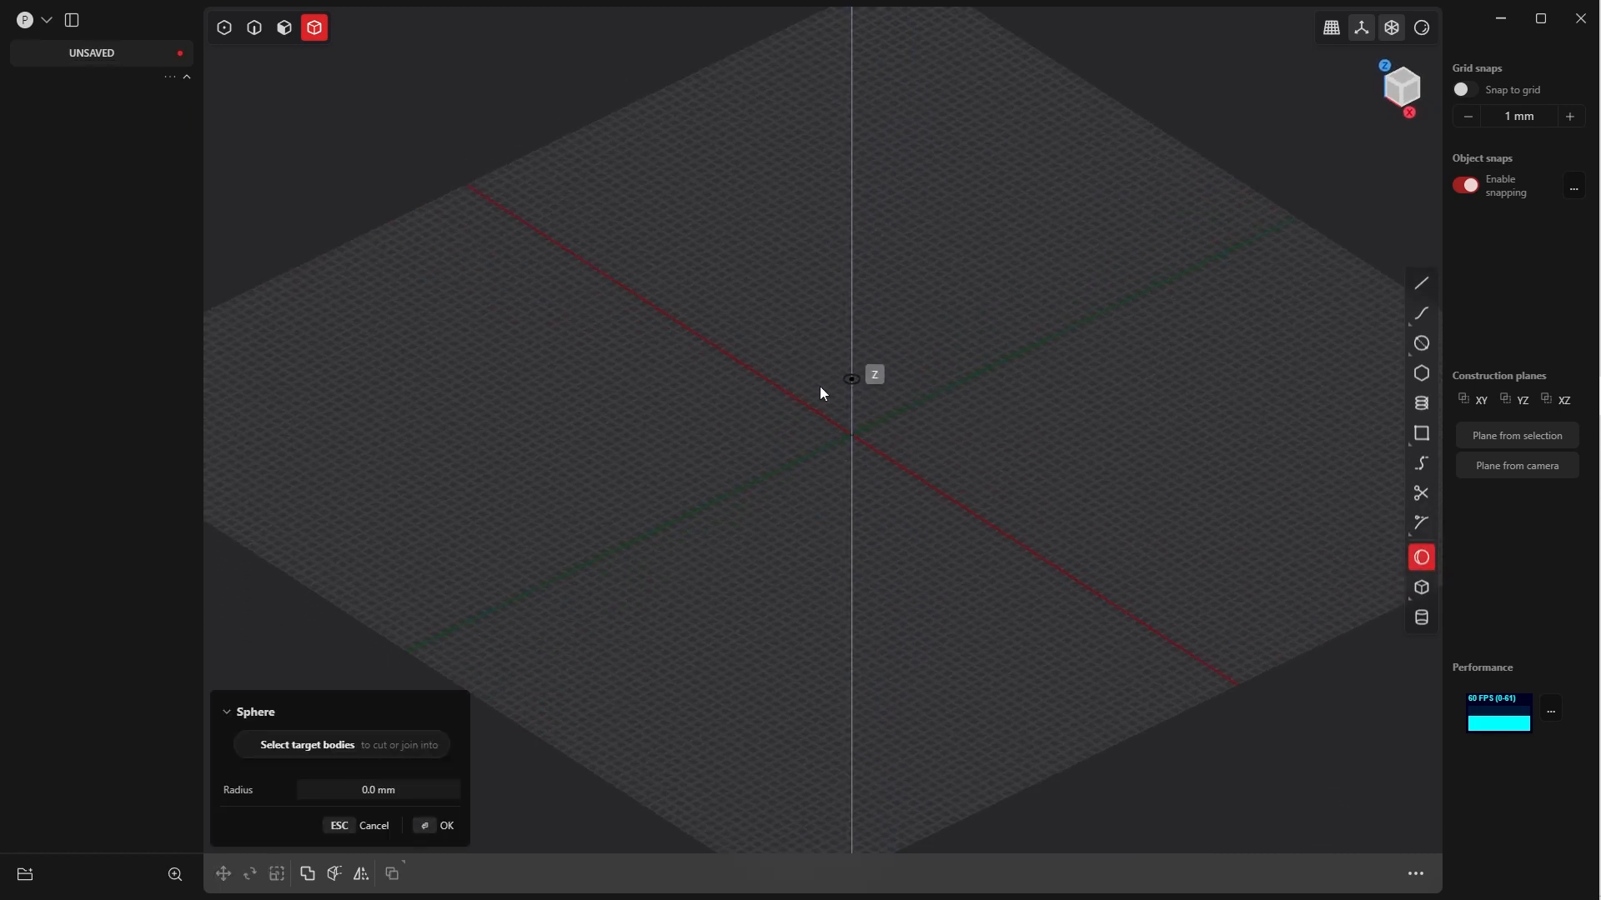
{"action": "middle_click_drag", "start_coordinate": [818, 387], "coordinate": [847, 432]}
{"action": "key", "text": "7"}
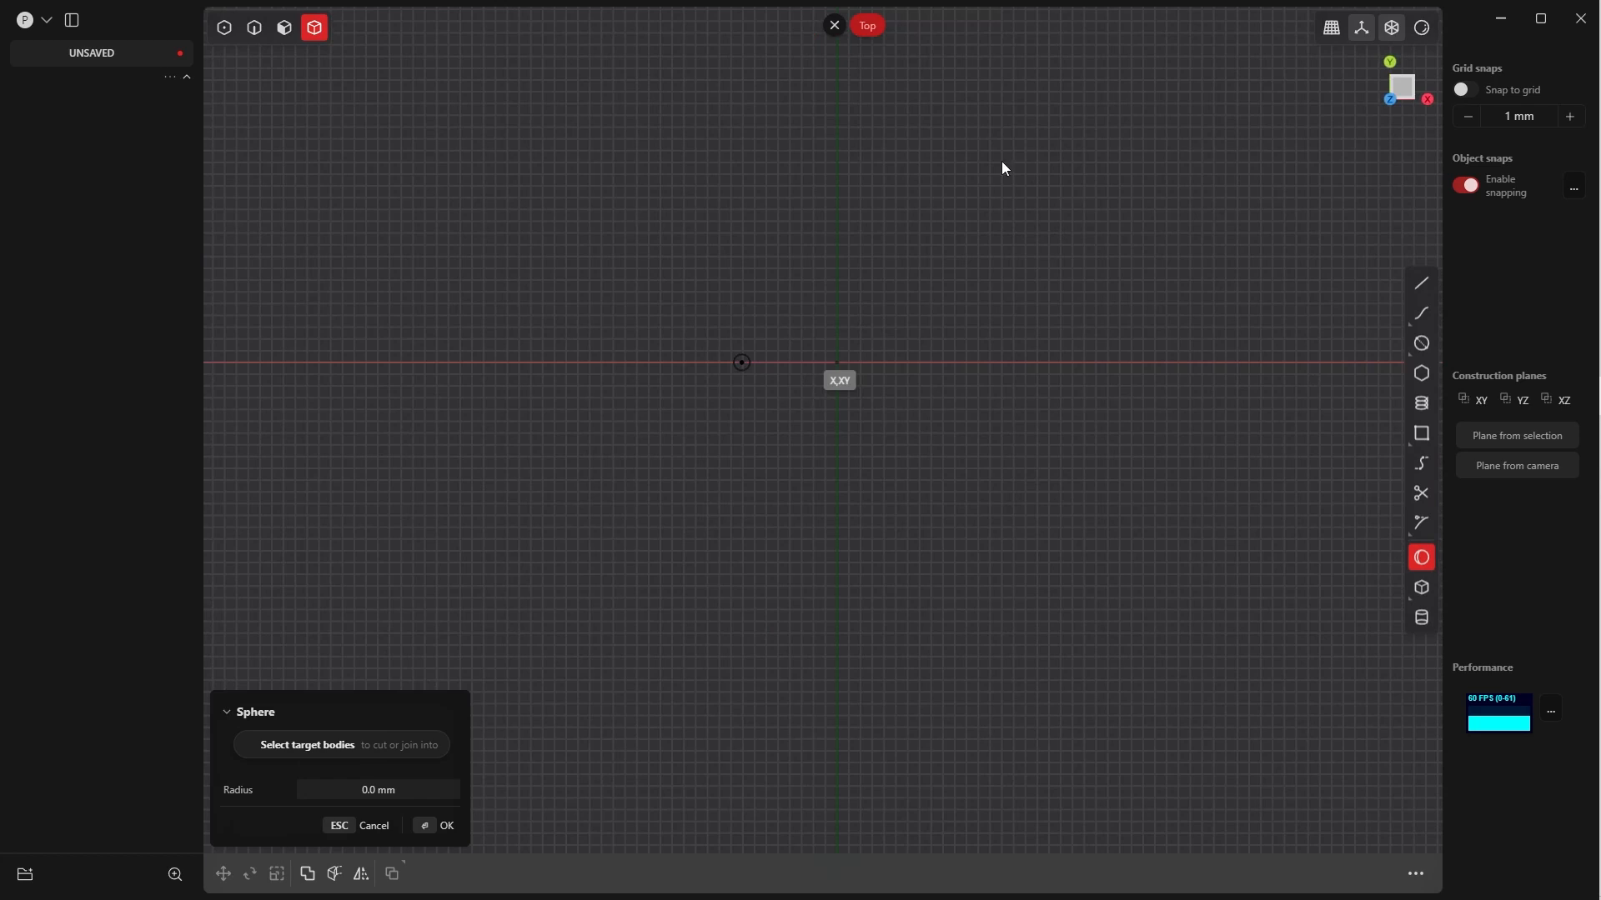
{"action": "left_click", "coordinate": [837, 365]}
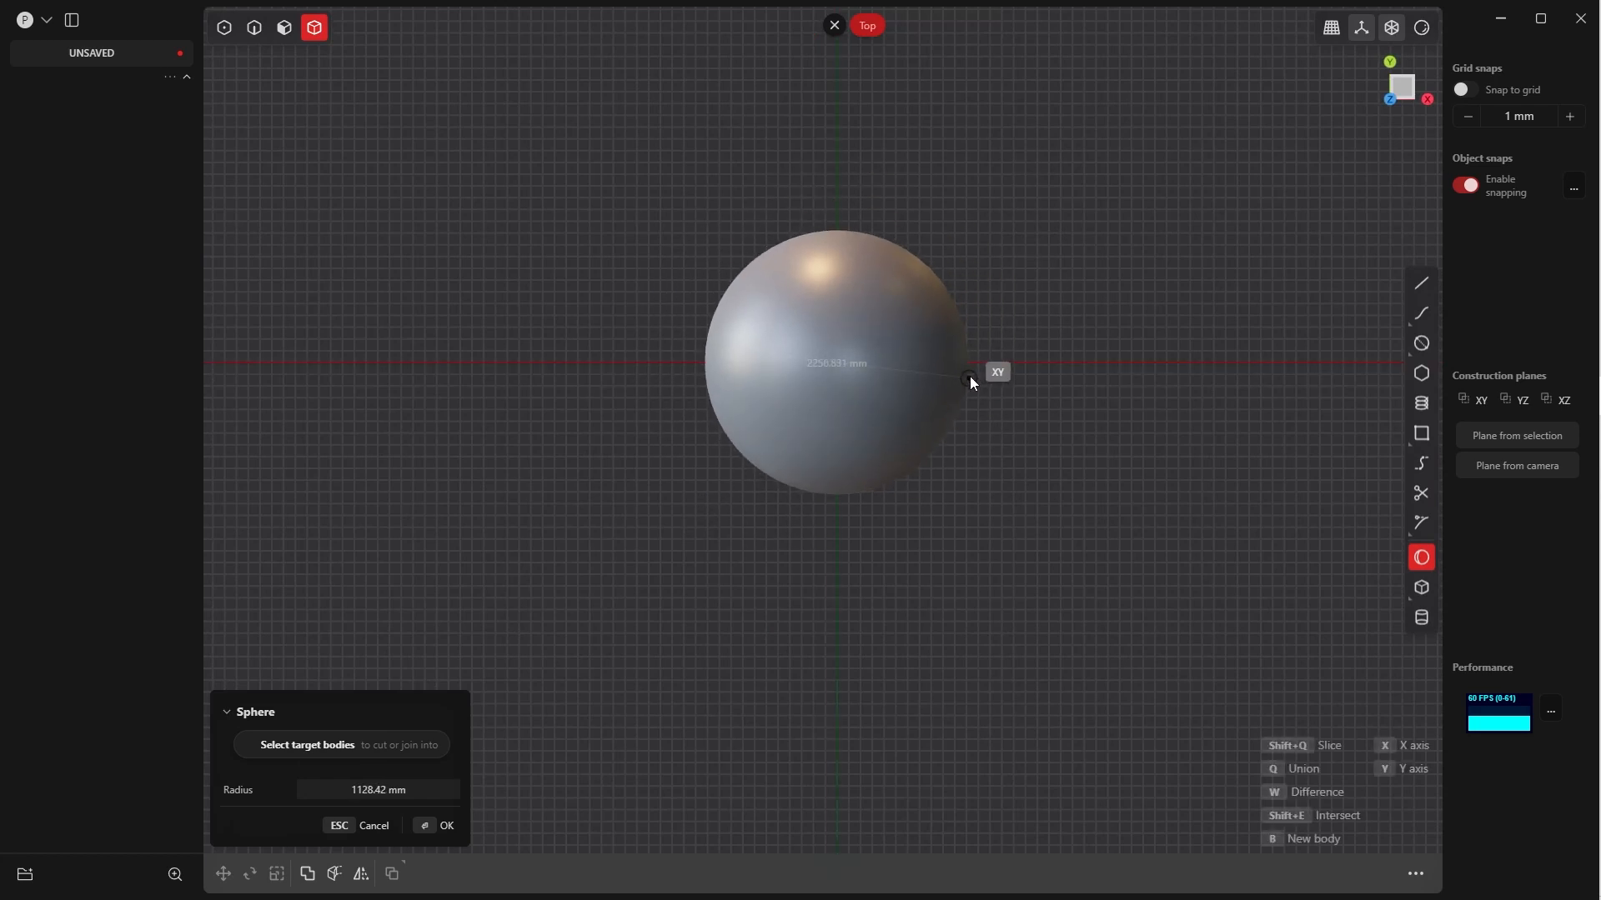
{"action": "left_click", "coordinate": [1015, 363]}
{"action": "left_click", "coordinate": [452, 834]}
Flatten the sphere by scaling it down along the Z axis
{"action": "middle_click_drag", "start_coordinate": [669, 667], "coordinate": [881, 322]}
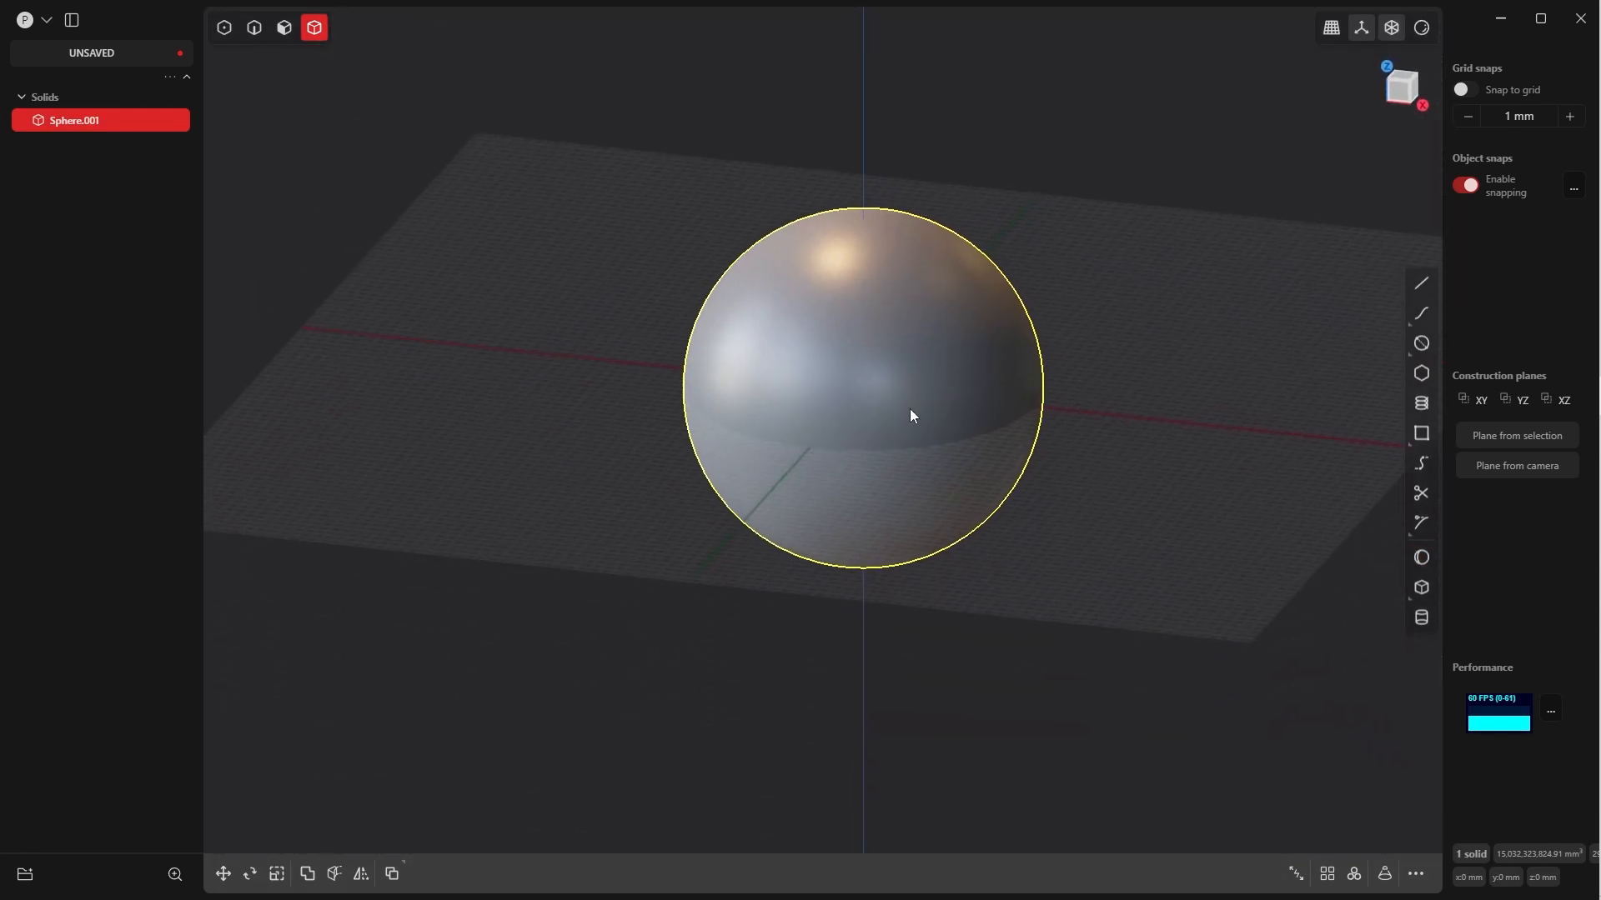
{"action": "mouse_move", "coordinate": [922, 408]}
{"action": "middle_mouse_down"}
{"action": "mouse_move", "coordinate": [950, 386]}
{"action": "mouse_move", "coordinate": [943, 407]}
{"action": "middle_mouse_up"}
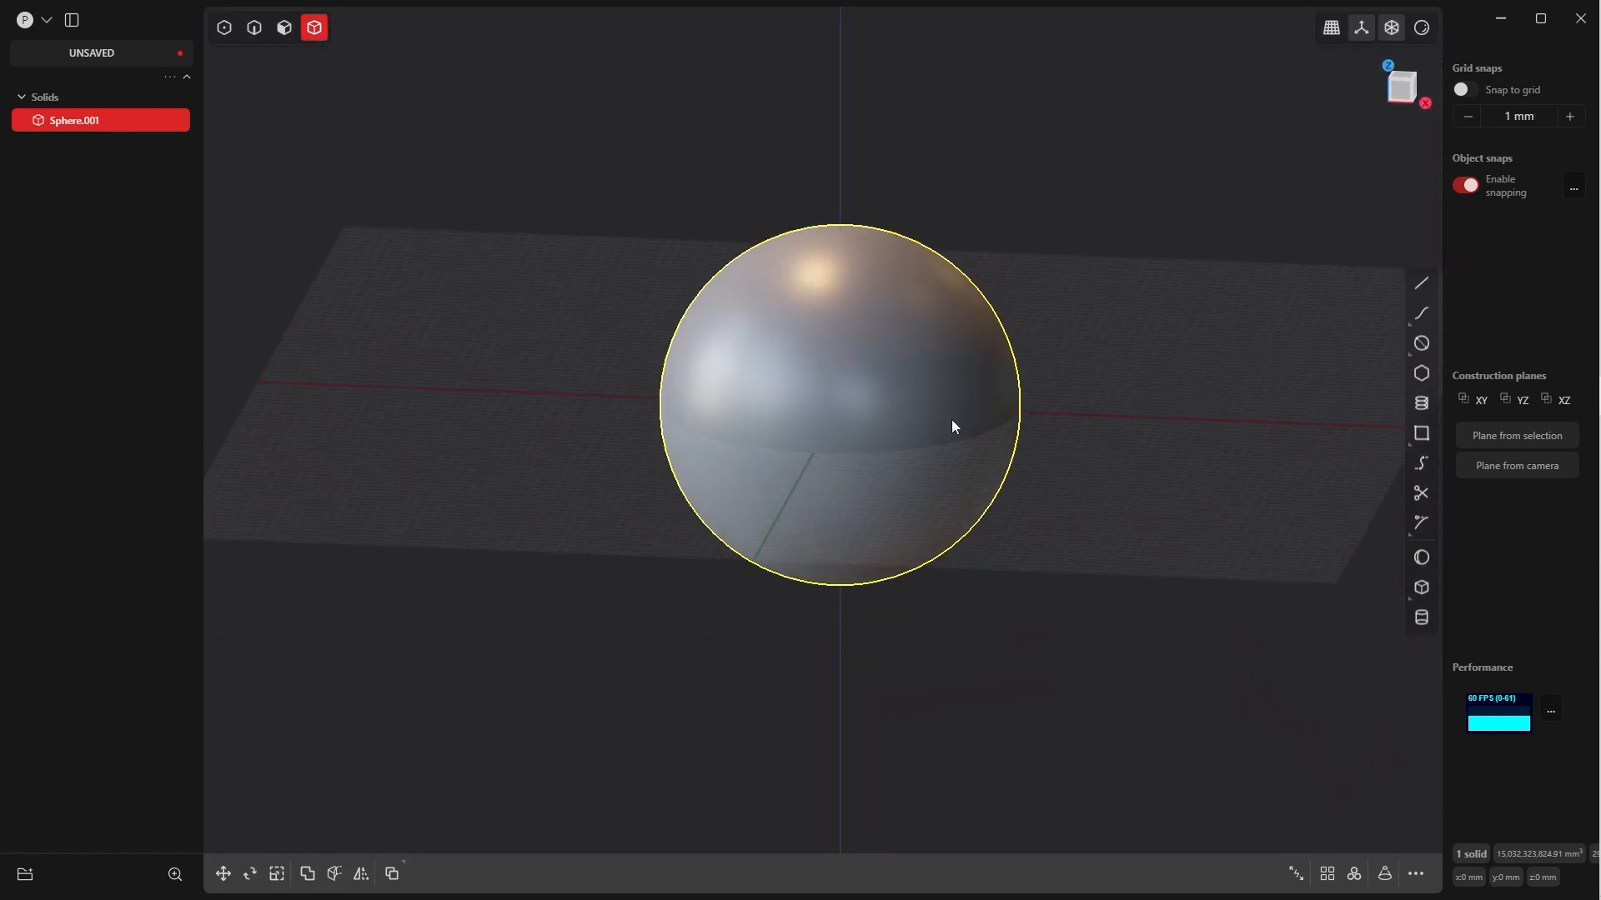
{"action": "key", "text": "s"}
{"action": "key", "text": "z"}
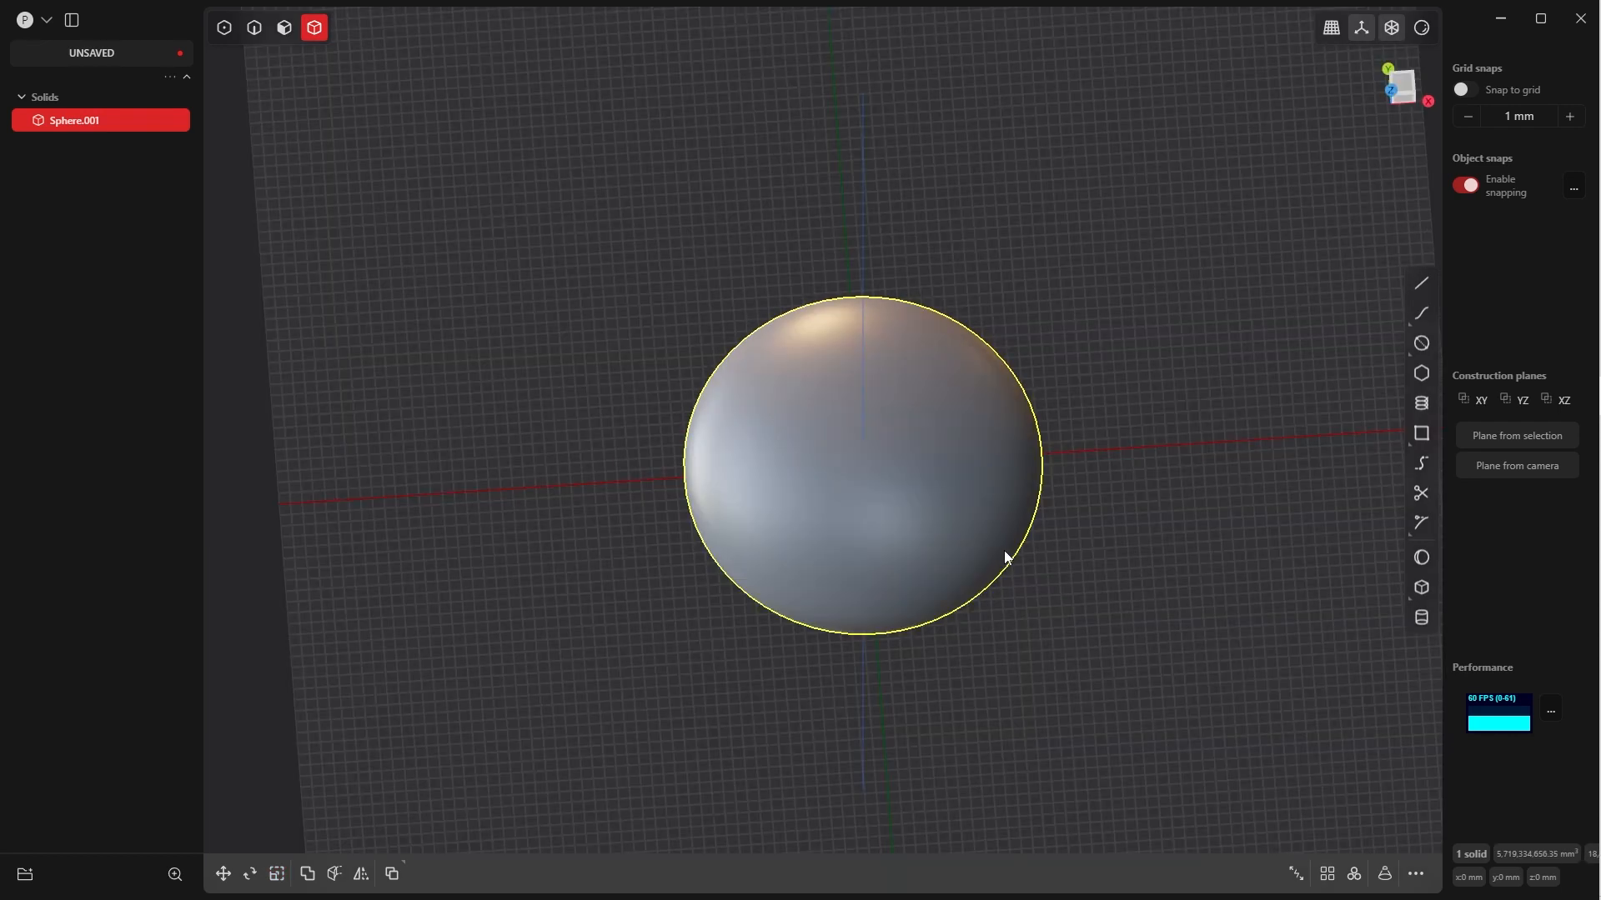
Scale the flattened sphere along the X axis to about 0.83
{"action": "key", "text": "s"}
{"action": "key", "text": "x"}
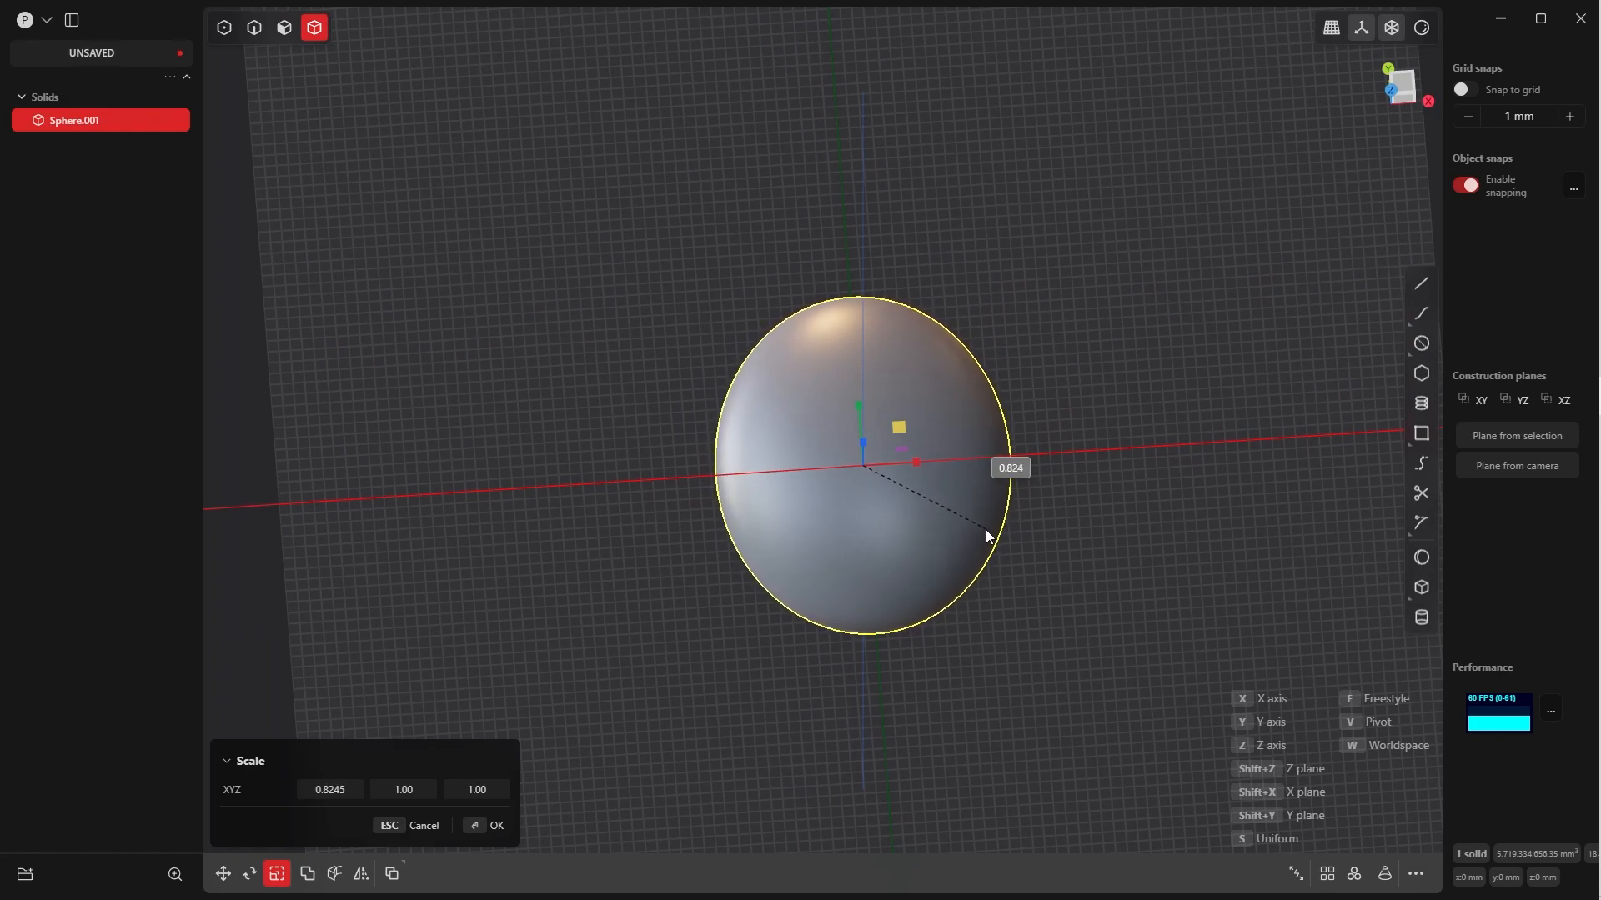
{"action": "left_click", "coordinate": [986, 529]}
{"action": "middle_click_drag", "start_coordinate": [932, 533], "coordinate": [873, 411]}
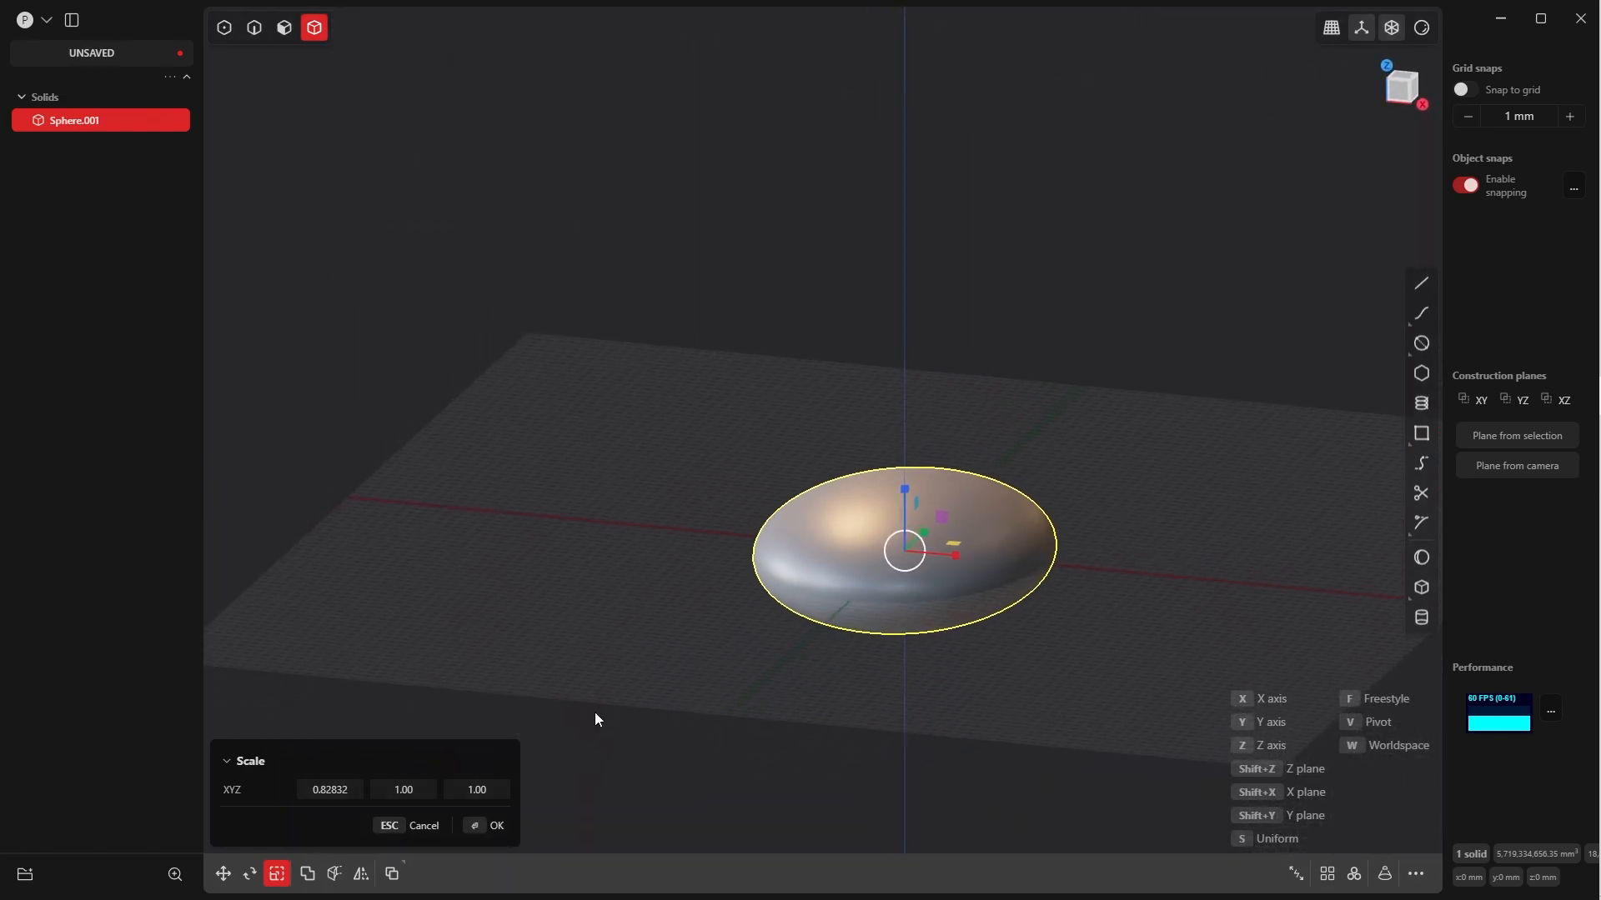
{"action": "left_click", "coordinate": [474, 833]}
In top view, draw a straight three-point control point curve about 3150 mm long on the negative X axis beside the ellipsoid
{"action": "middle_click_drag", "start_coordinate": [1097, 525], "coordinate": [988, 263]}
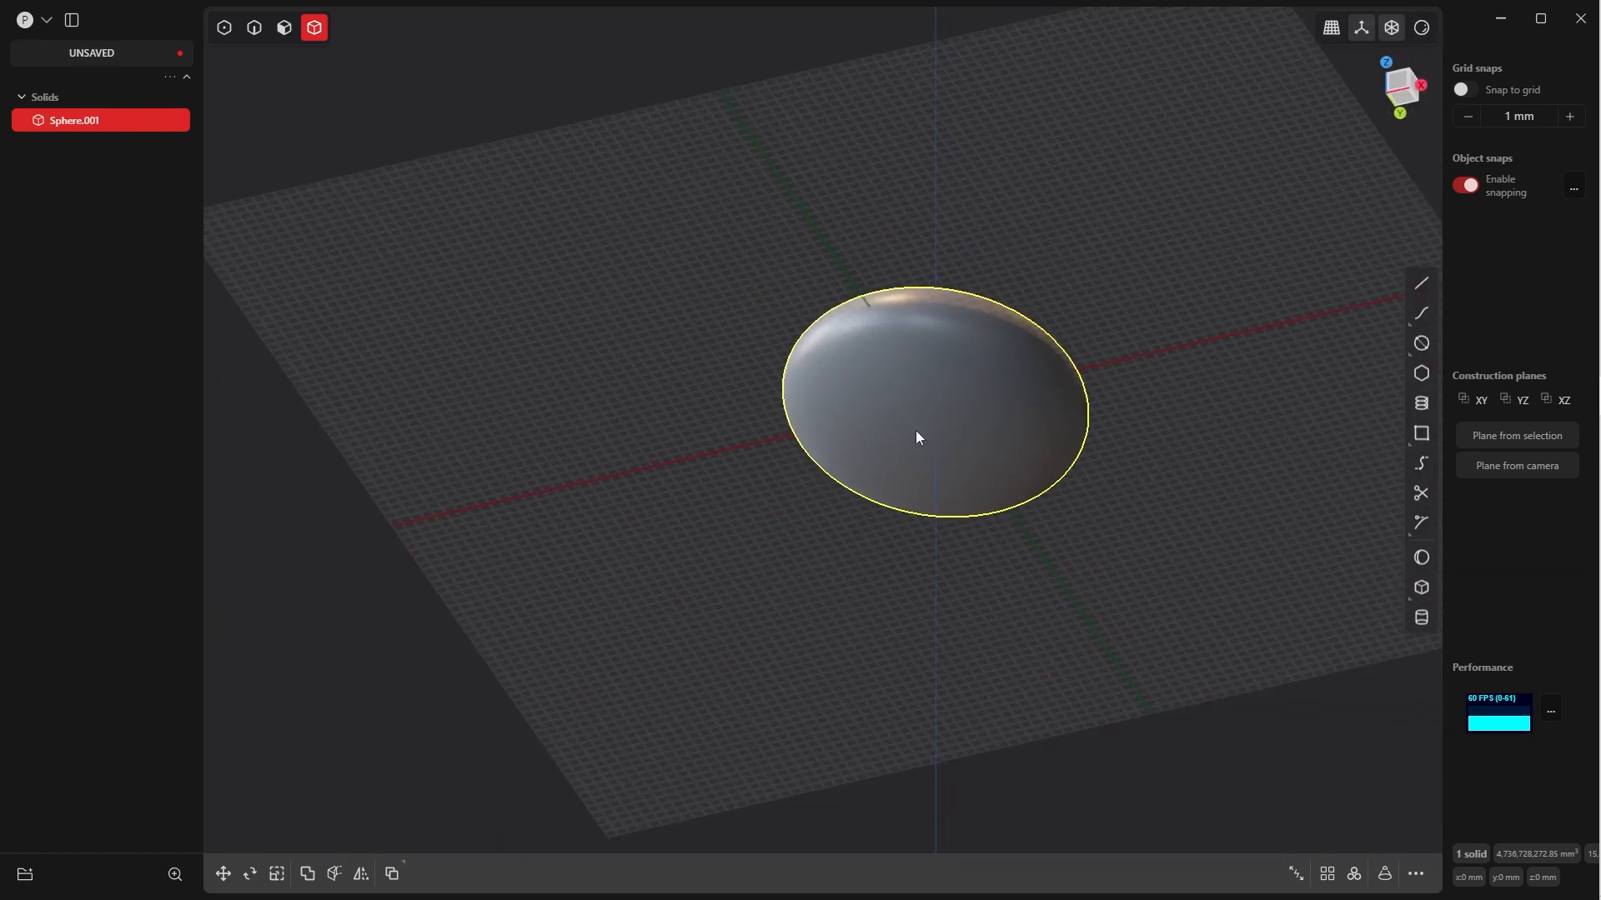
{"action": "middle_click_drag", "start_coordinate": [963, 417], "coordinate": [1009, 534]}
{"action": "key", "text": "grave"}
{"action": "left_click", "coordinate": [991, 443]}
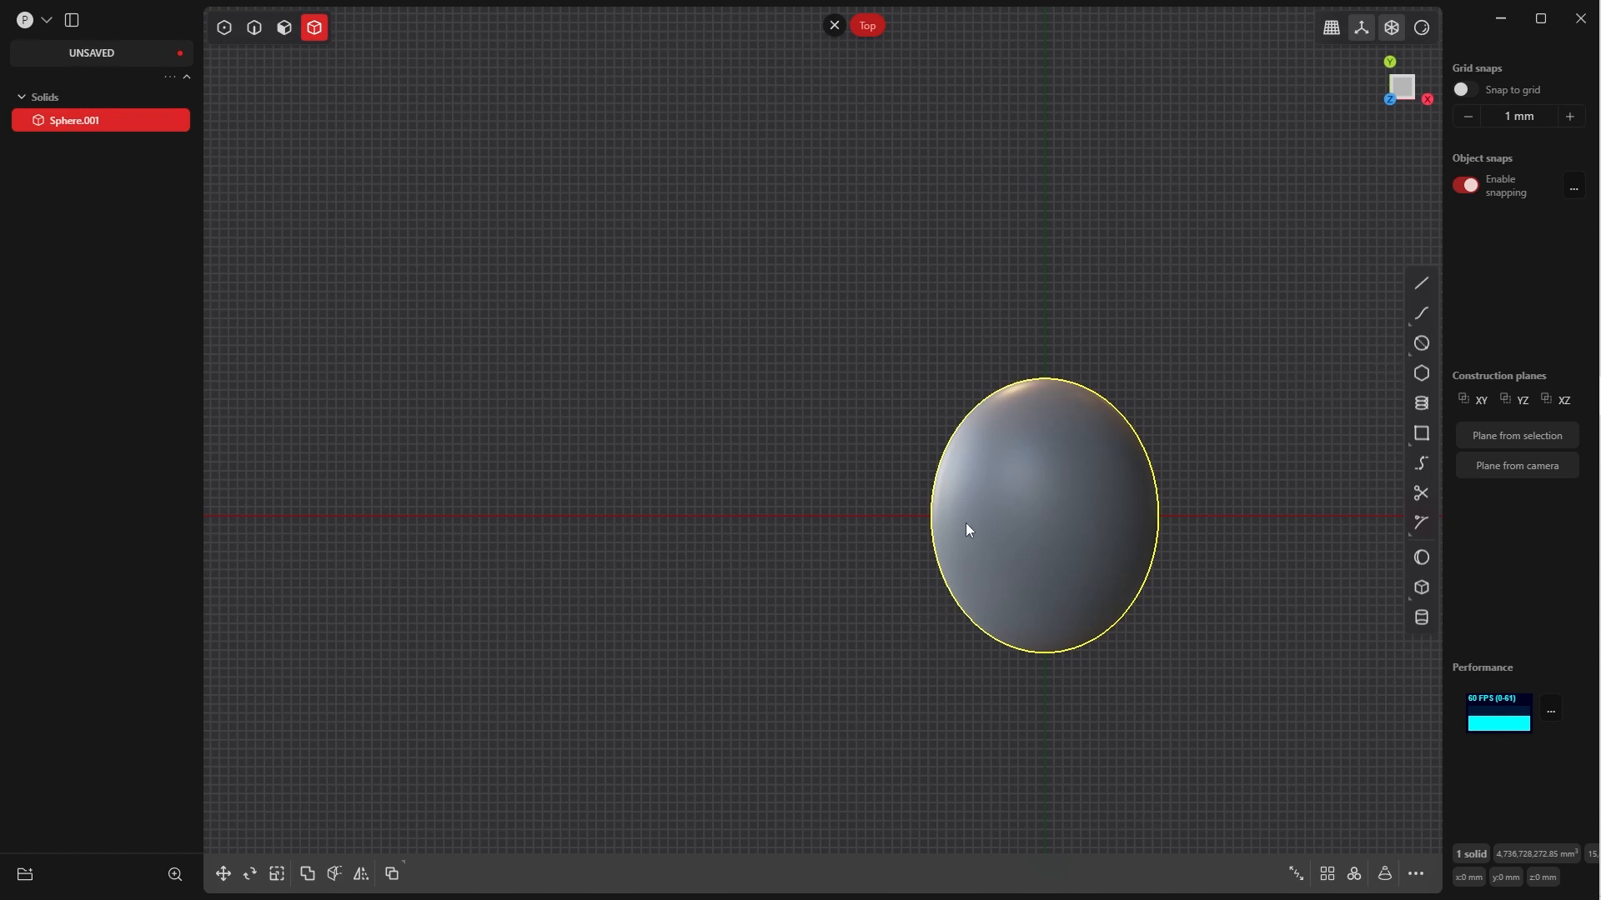
{"action": "middle_click_drag", "start_coordinate": [1128, 456], "coordinate": [1142, 496], "text": "shift"}
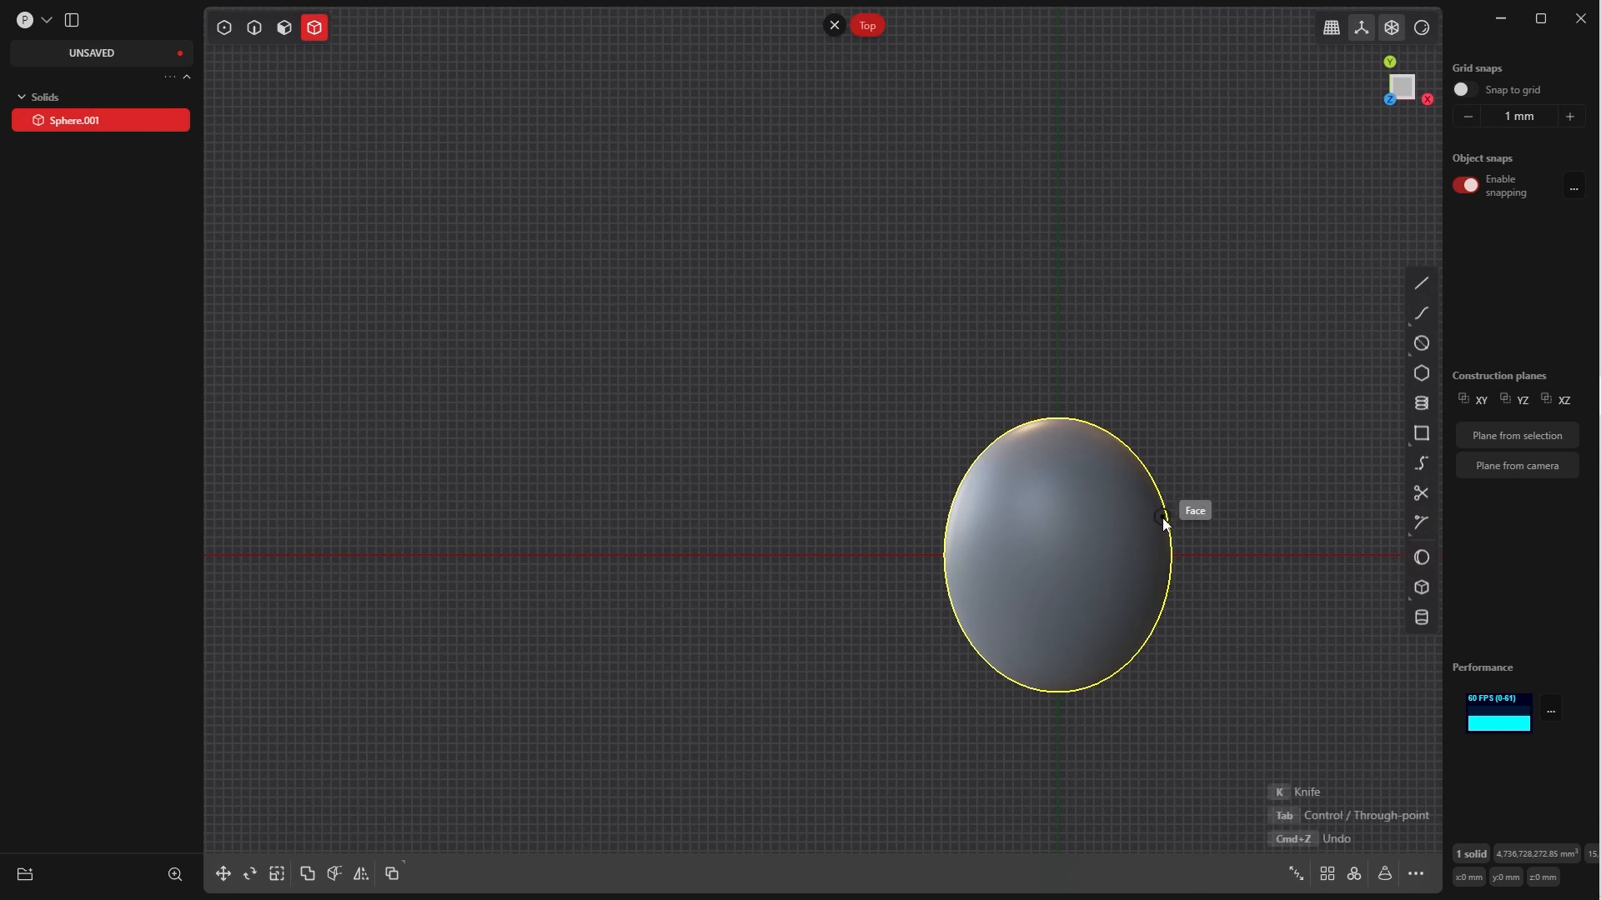
{"action": "left_click", "coordinate": [1421, 313]}
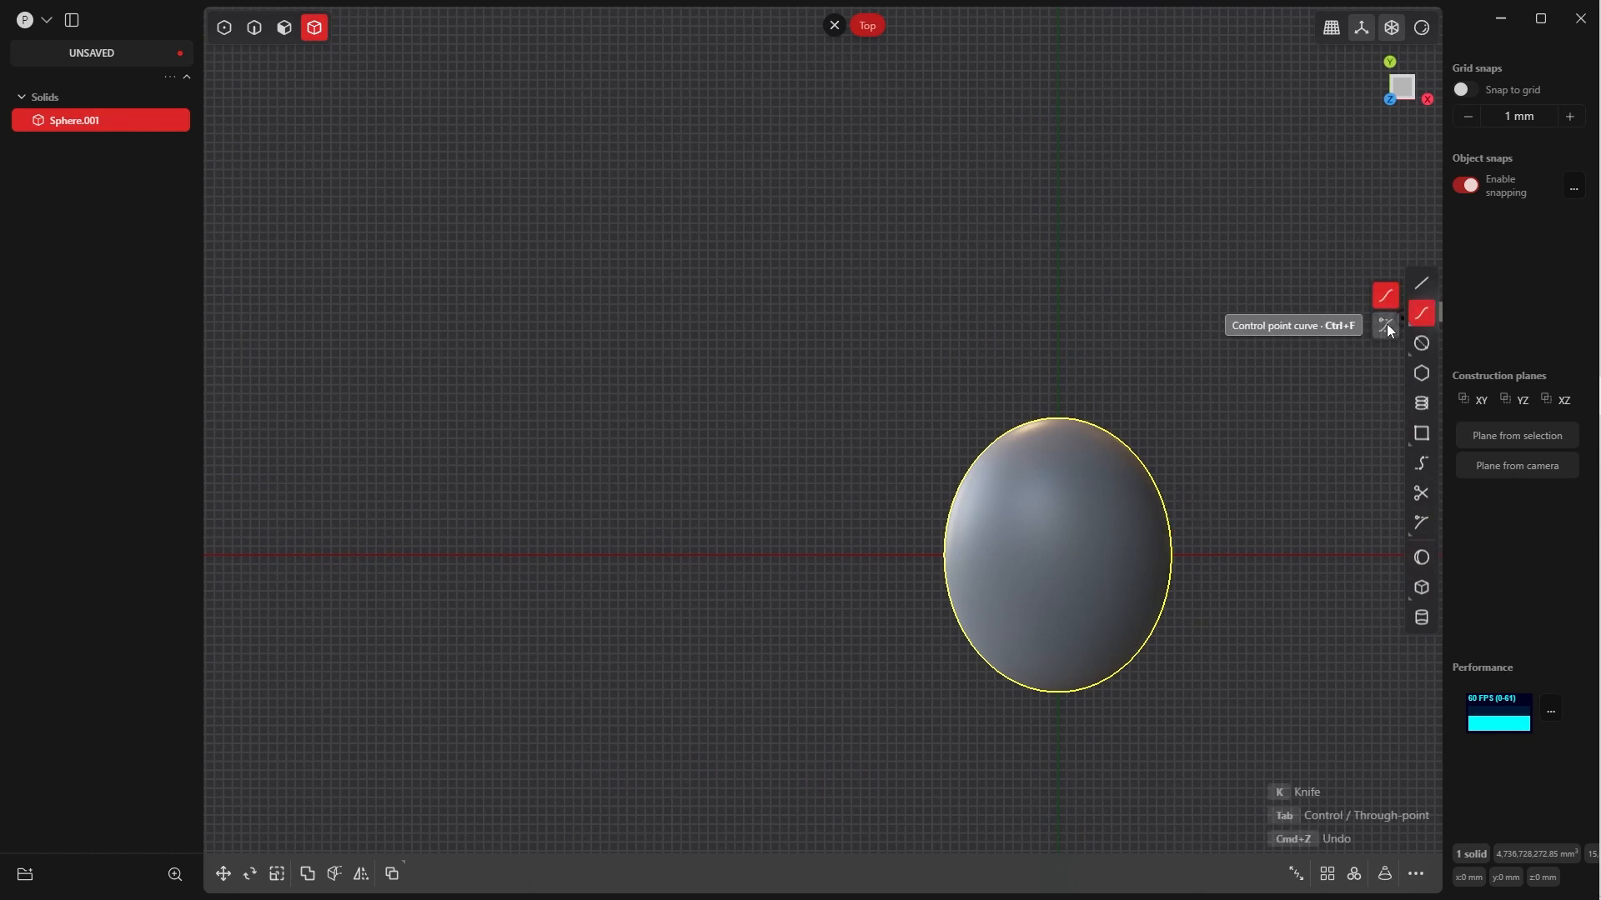
{"action": "left_click", "coordinate": [1387, 325]}
{"action": "left_click", "coordinate": [913, 555]}
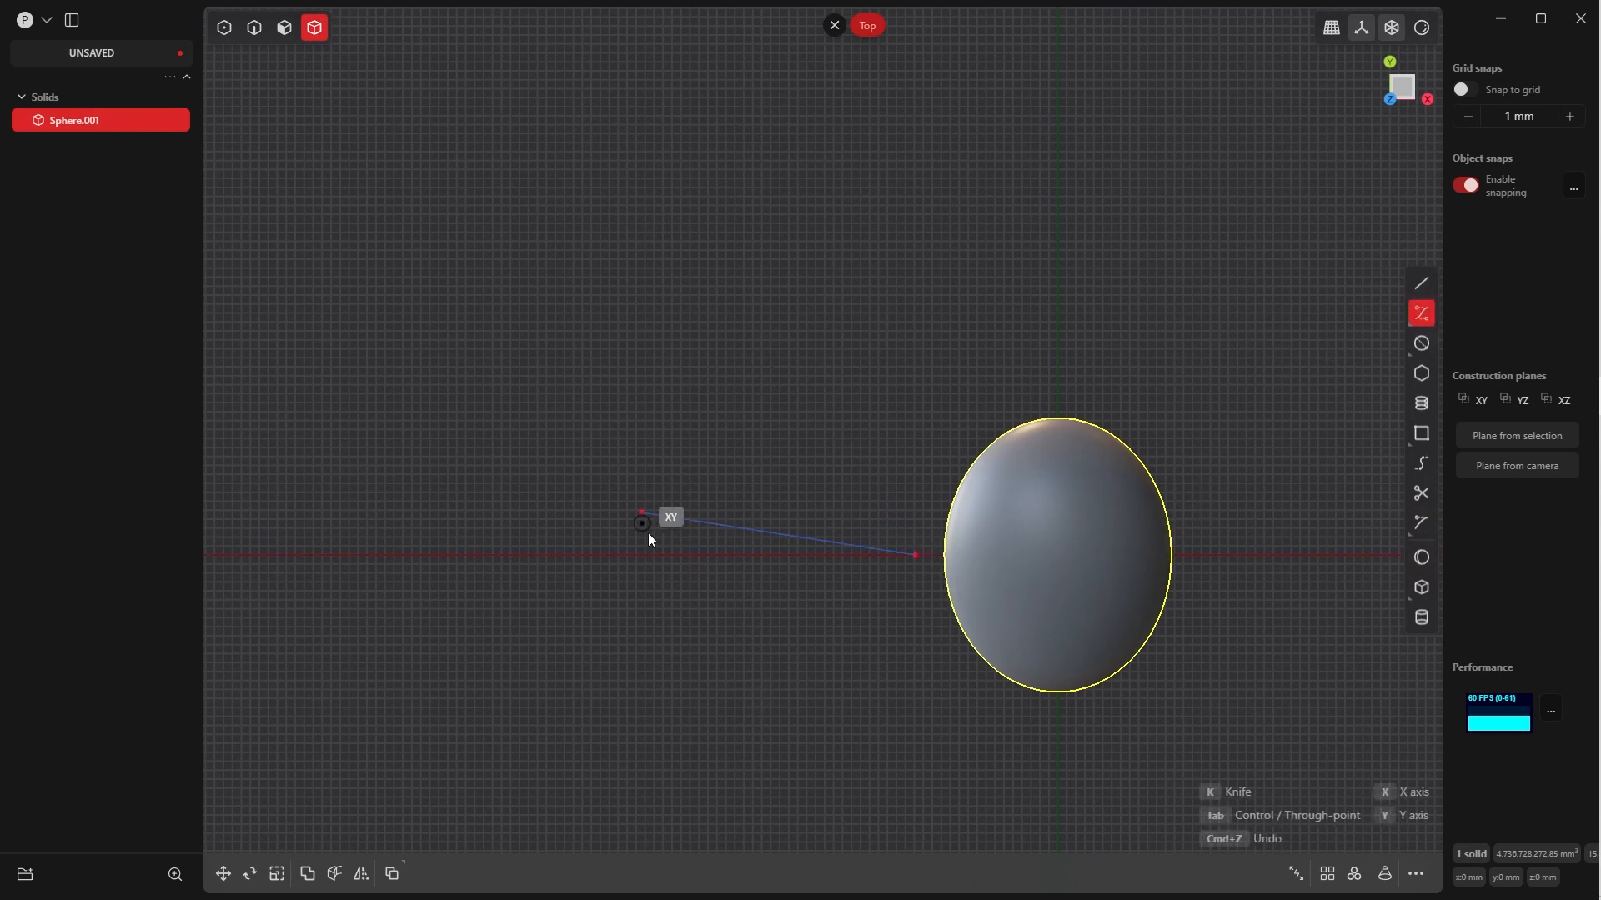
{"action": "left_click", "coordinate": [781, 555]}
{"action": "left_click", "coordinate": [631, 556]}
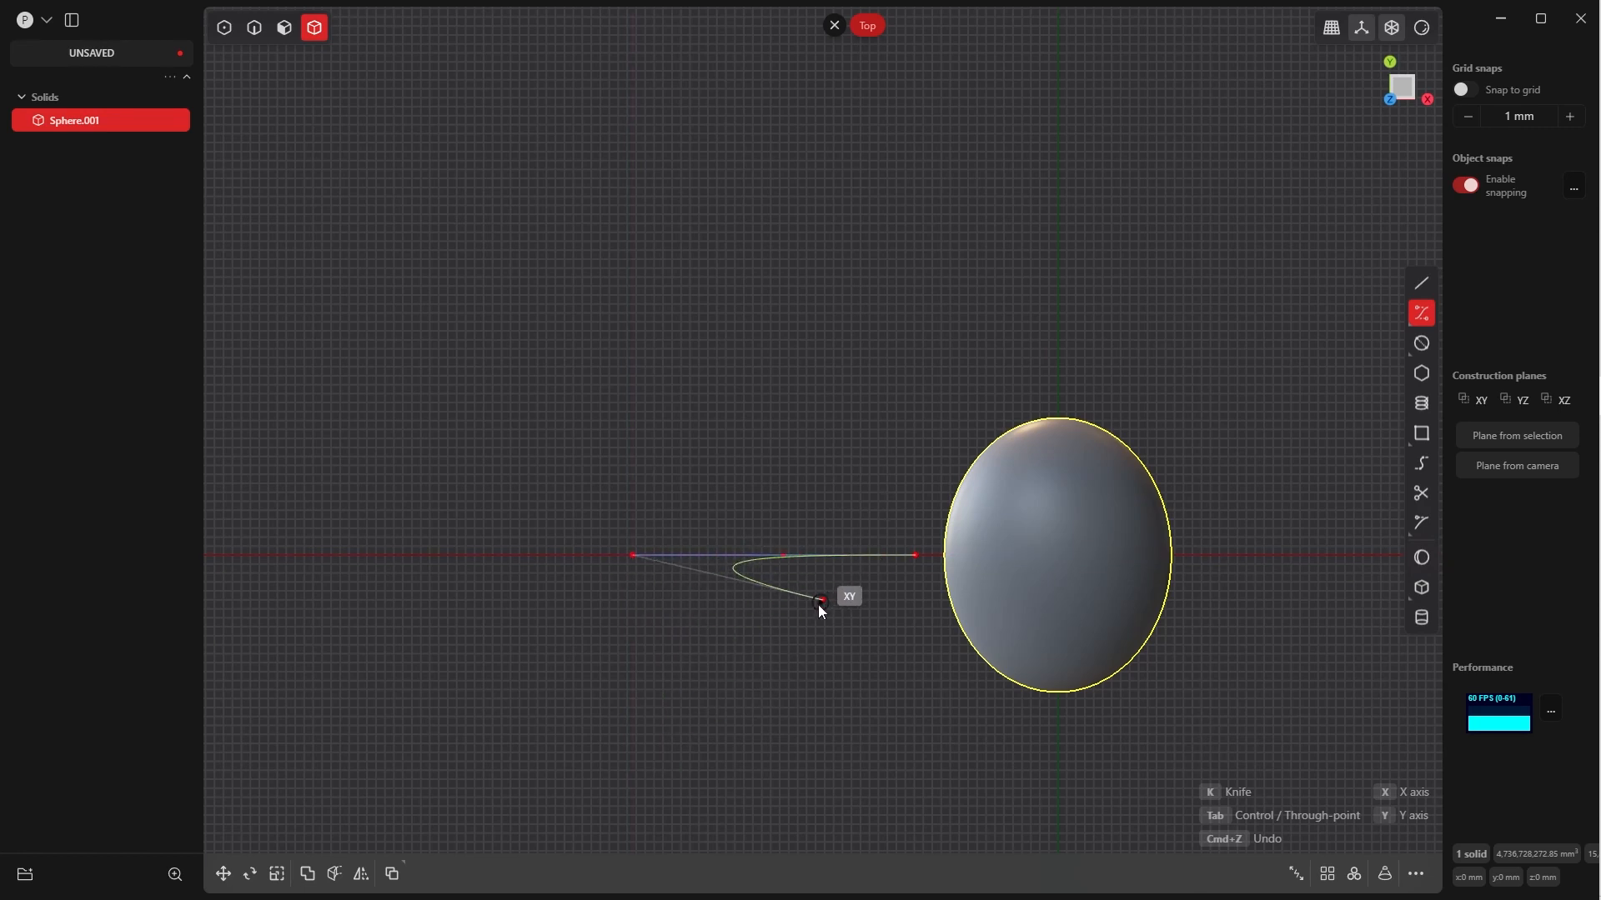
{"action": "key", "text": "Return"}
Show the curve's control points and move its outer end point down about 1004 mm along Z
{"action": "middle_click_drag", "start_coordinate": [796, 625], "coordinate": [854, 482]}
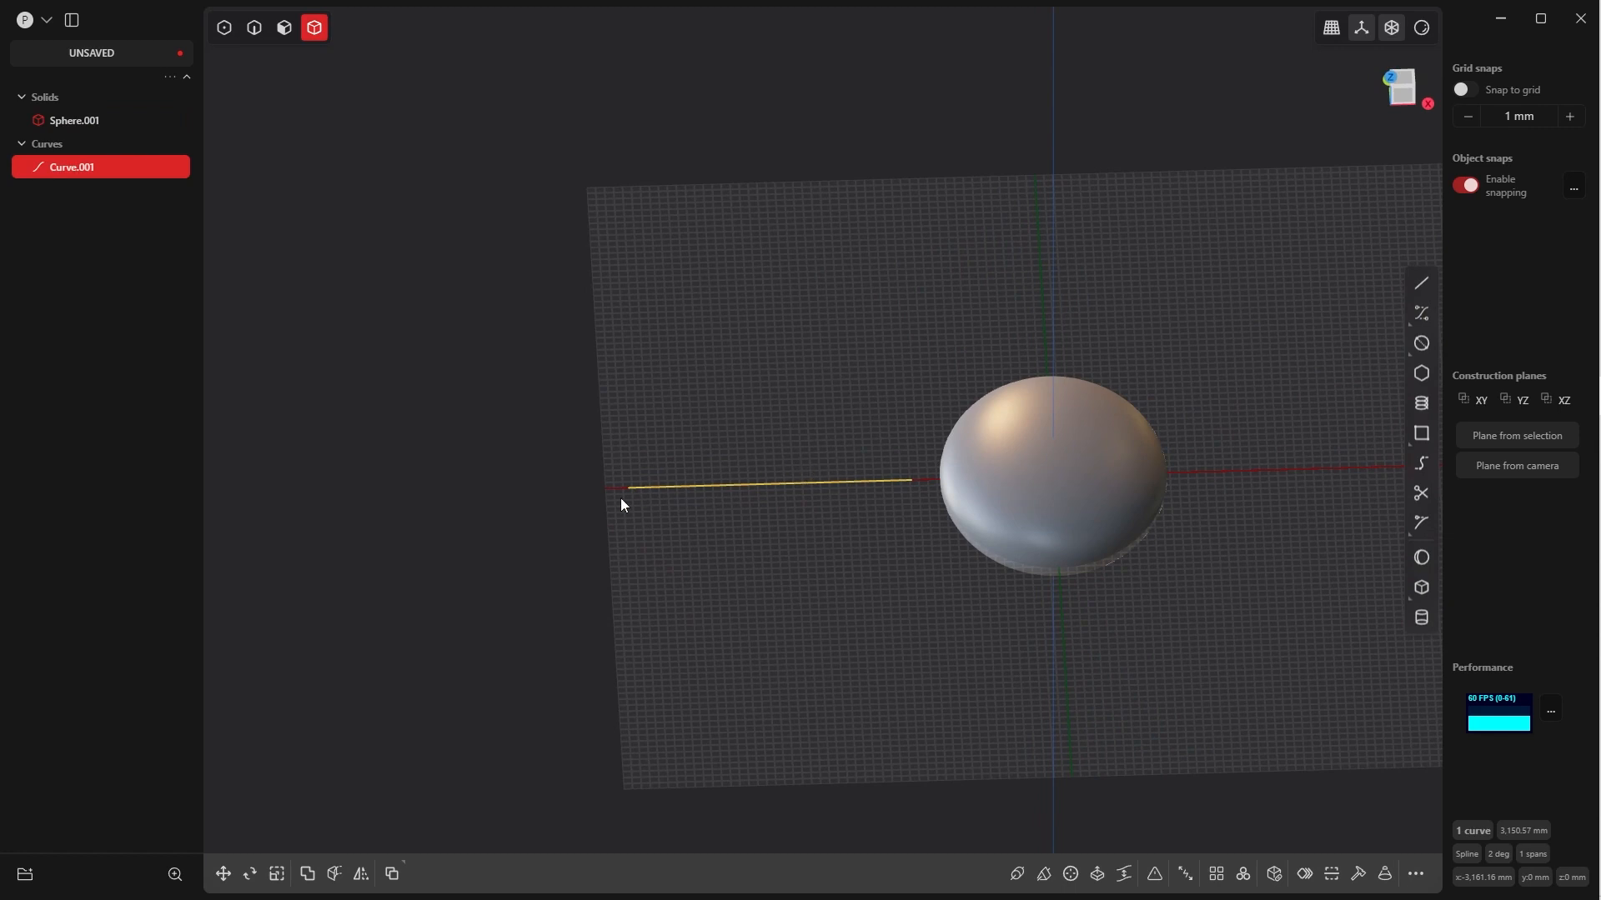
{"action": "key", "text": "Tab"}
{"action": "left_click", "coordinate": [767, 403]}
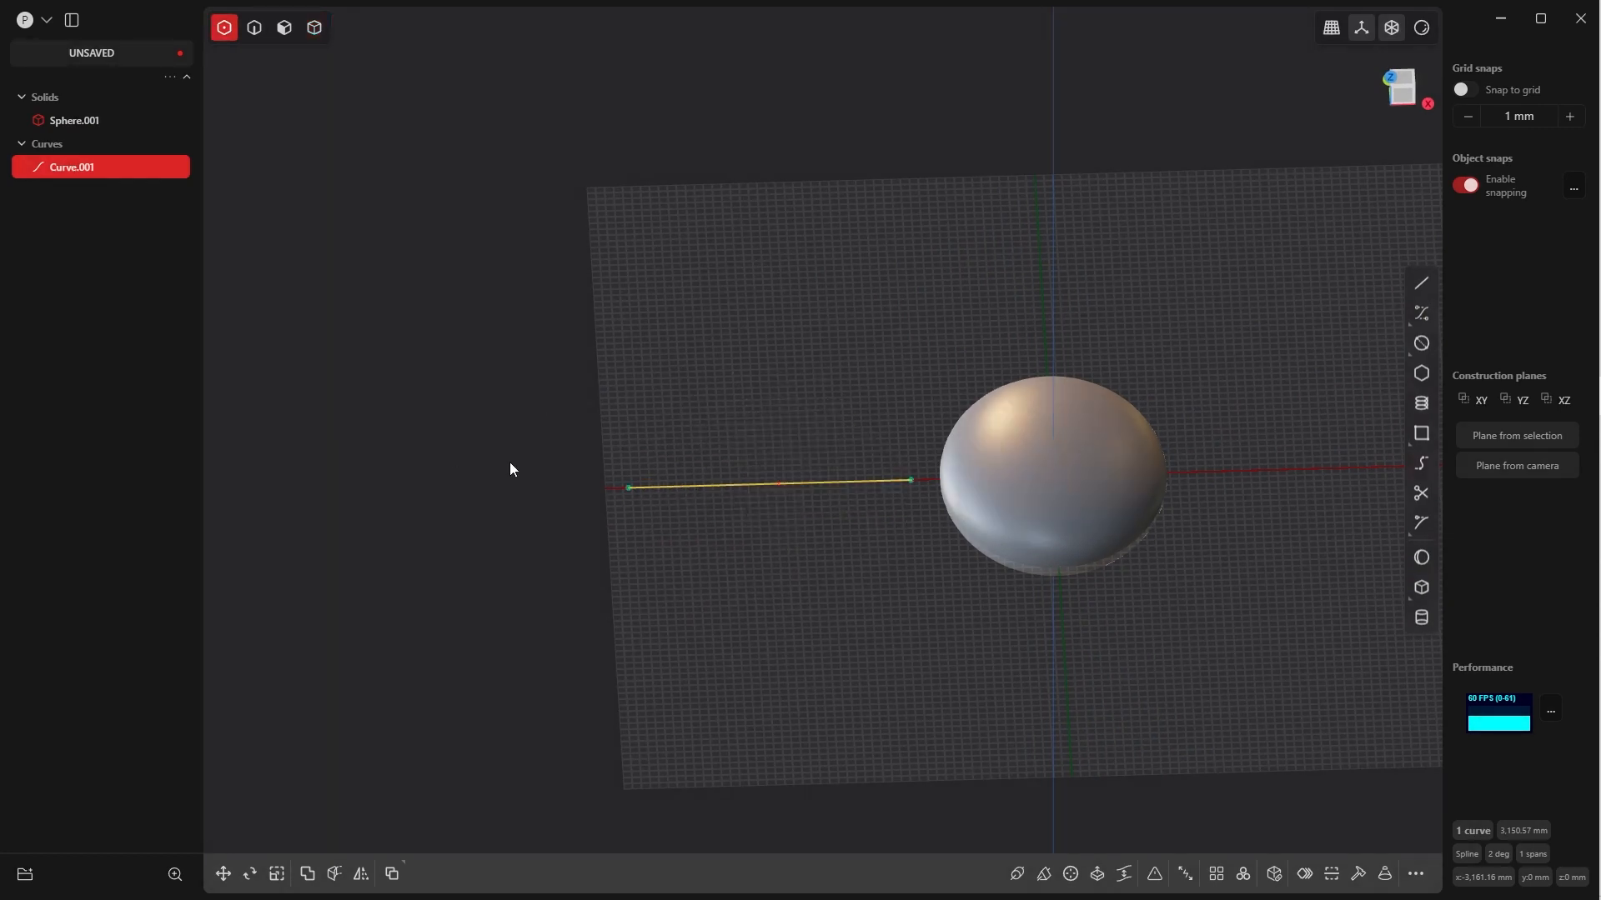
{"action": "left_click_drag", "start_coordinate": [653, 549], "coordinate": [654, 542]}
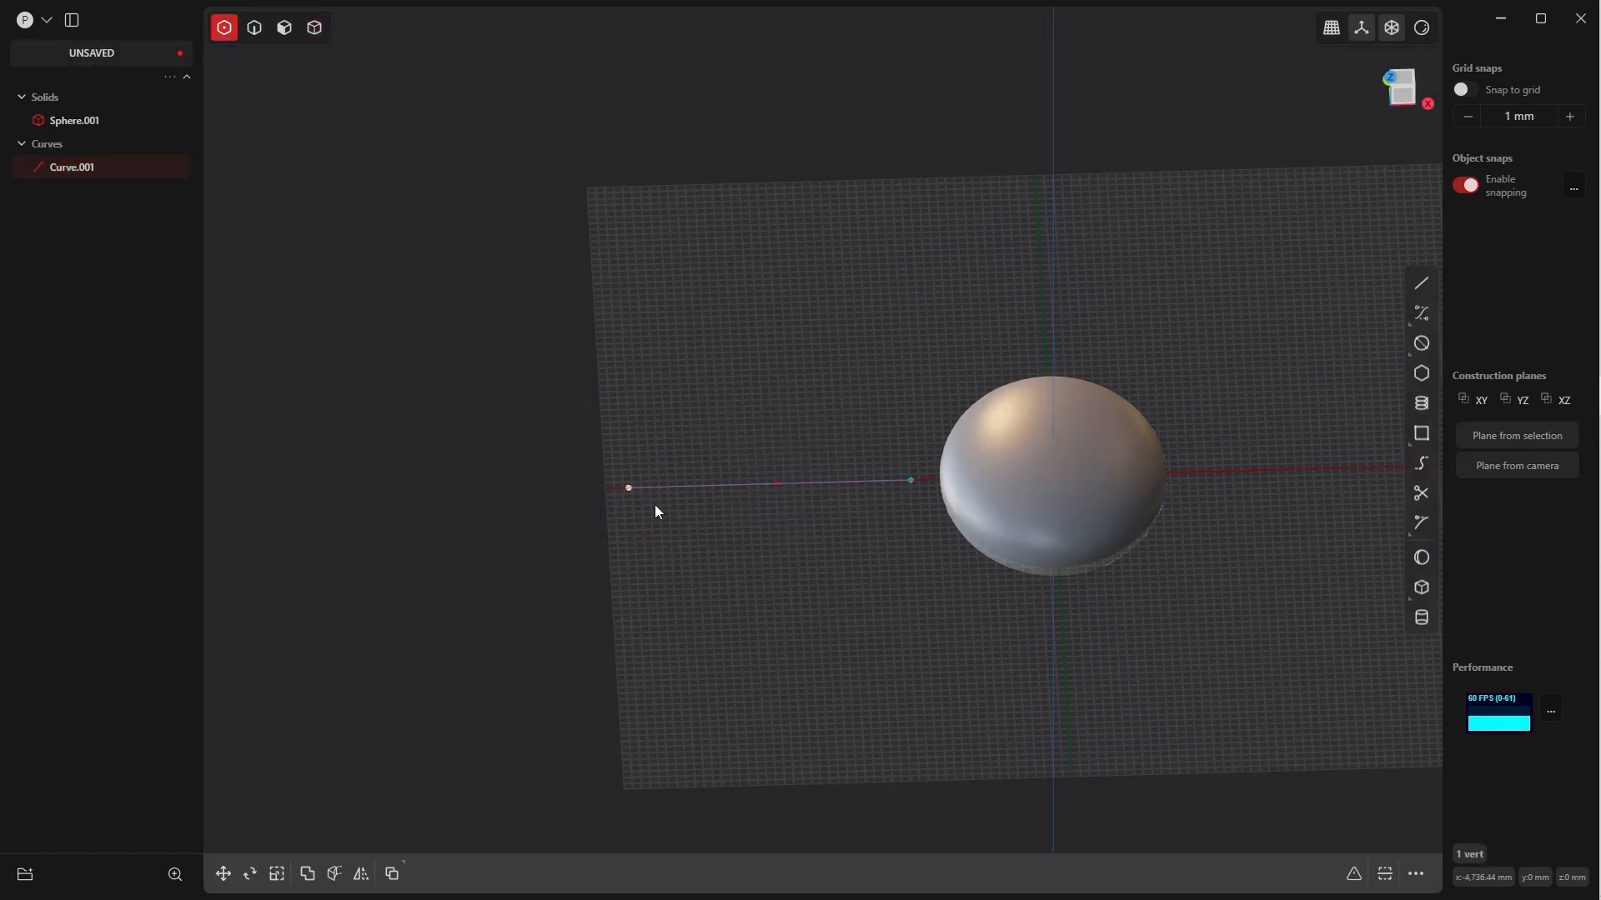
{"action": "key", "text": "g"}
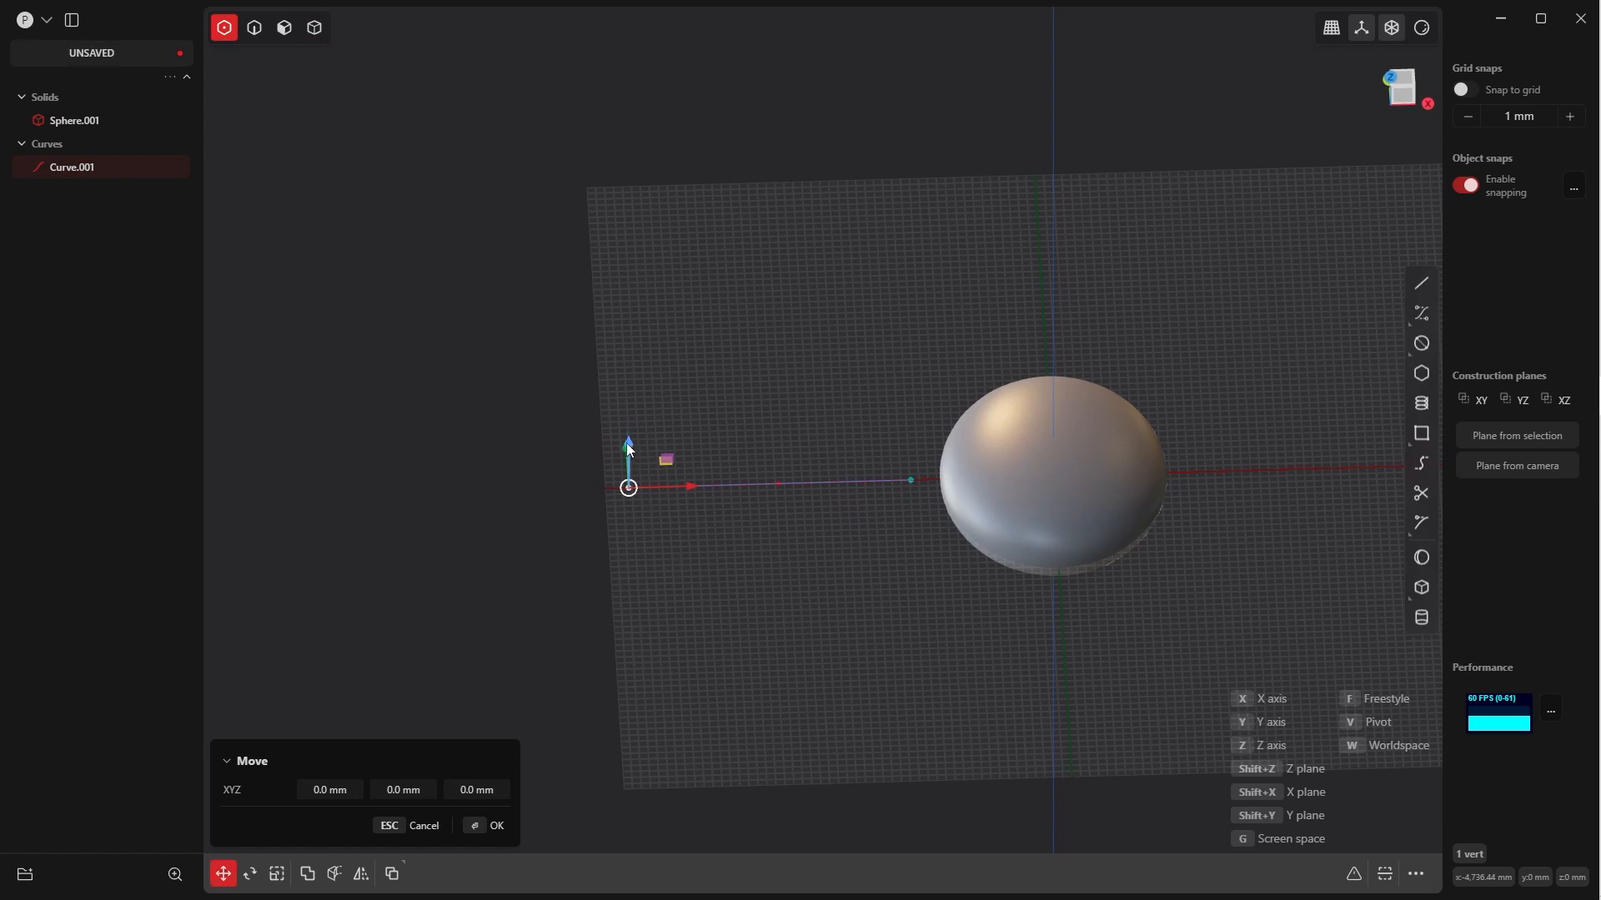
{"action": "left_click_drag", "start_coordinate": [630, 449], "coordinate": [627, 510]}
{"action": "left_click", "coordinate": [485, 823]}
In front view, move the whole curve about 418 mm in X and 102 mm in Z so it reaches into the ellipsoid
{"action": "middle_click_drag", "start_coordinate": [865, 433], "coordinate": [860, 450]}
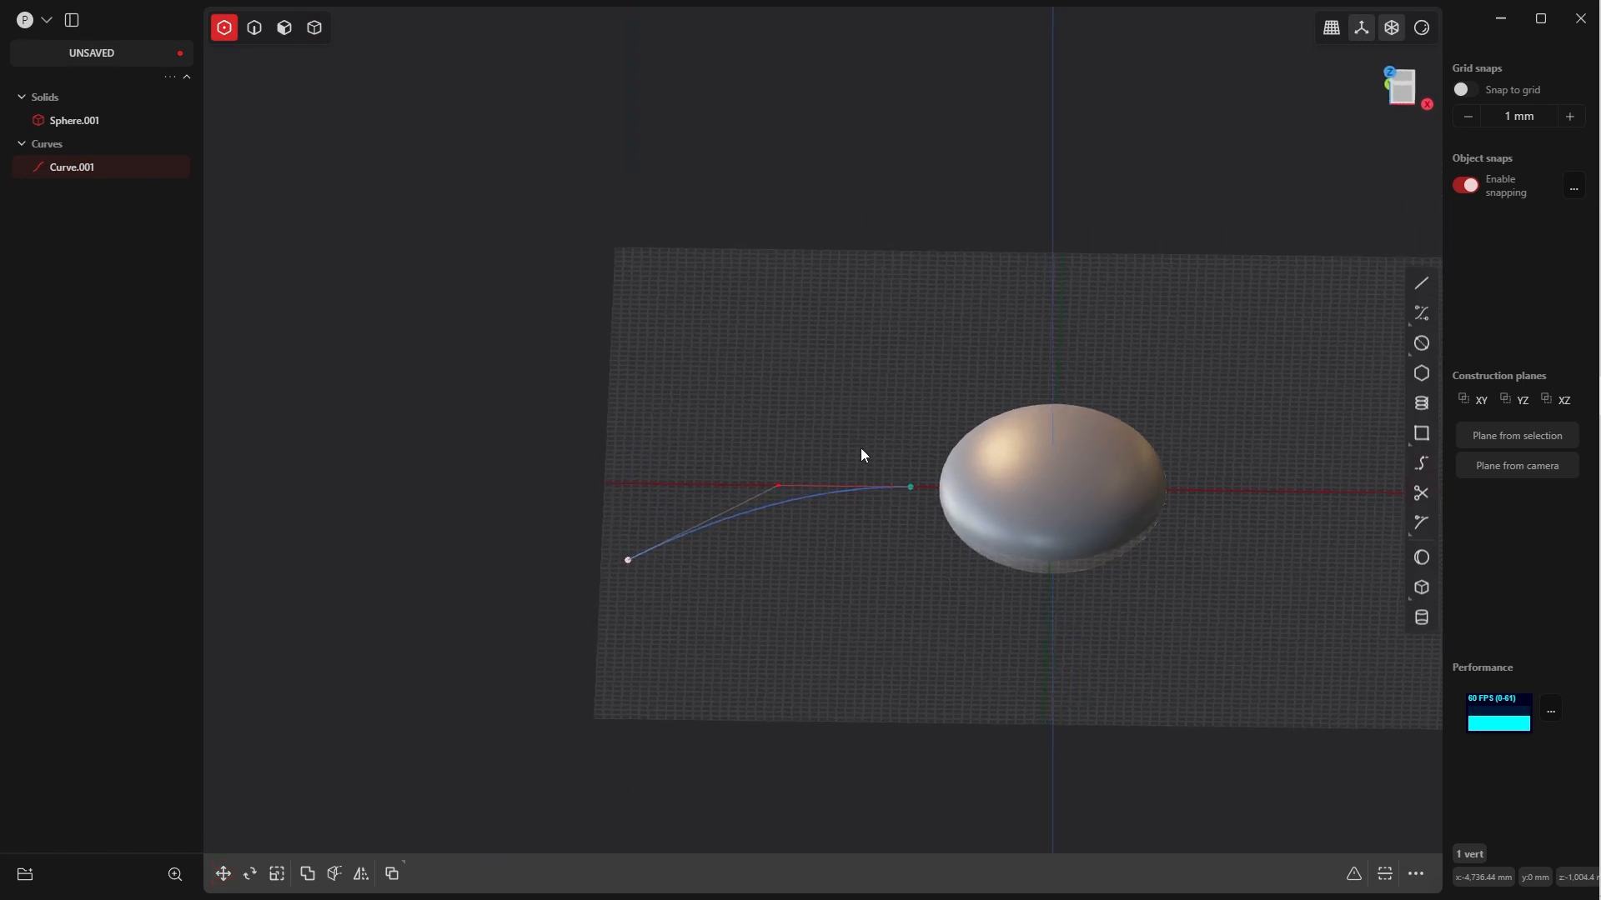
{"action": "key", "text": "grave"}
{"action": "left_click", "coordinate": [848, 422]}
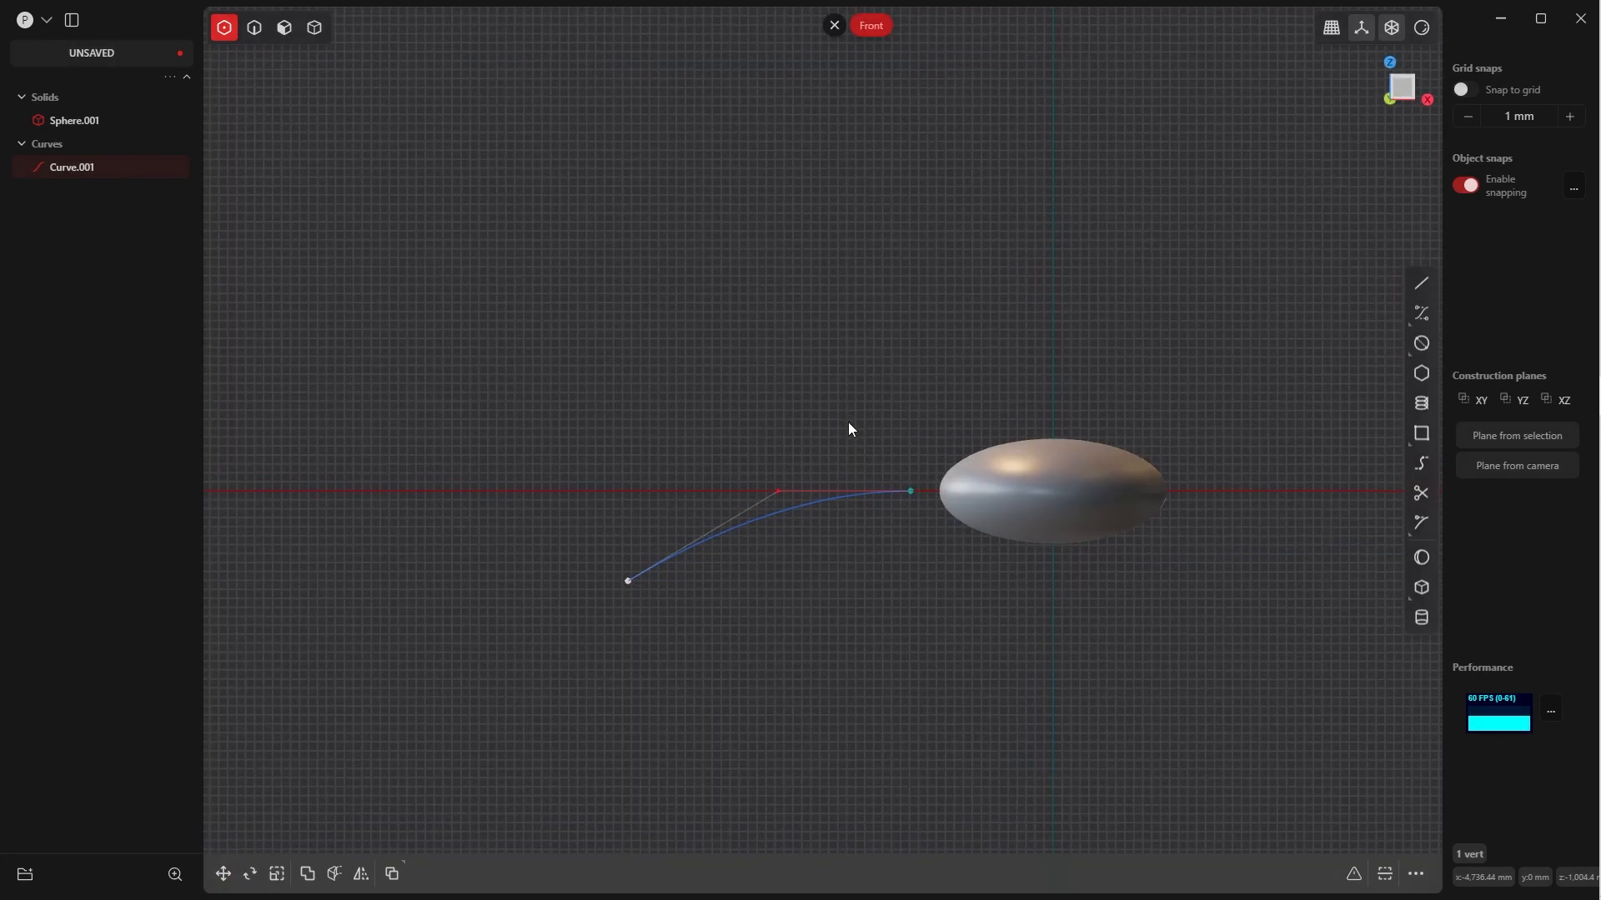
{"action": "key", "text": "Tab"}
{"action": "left_click", "coordinate": [856, 496]}
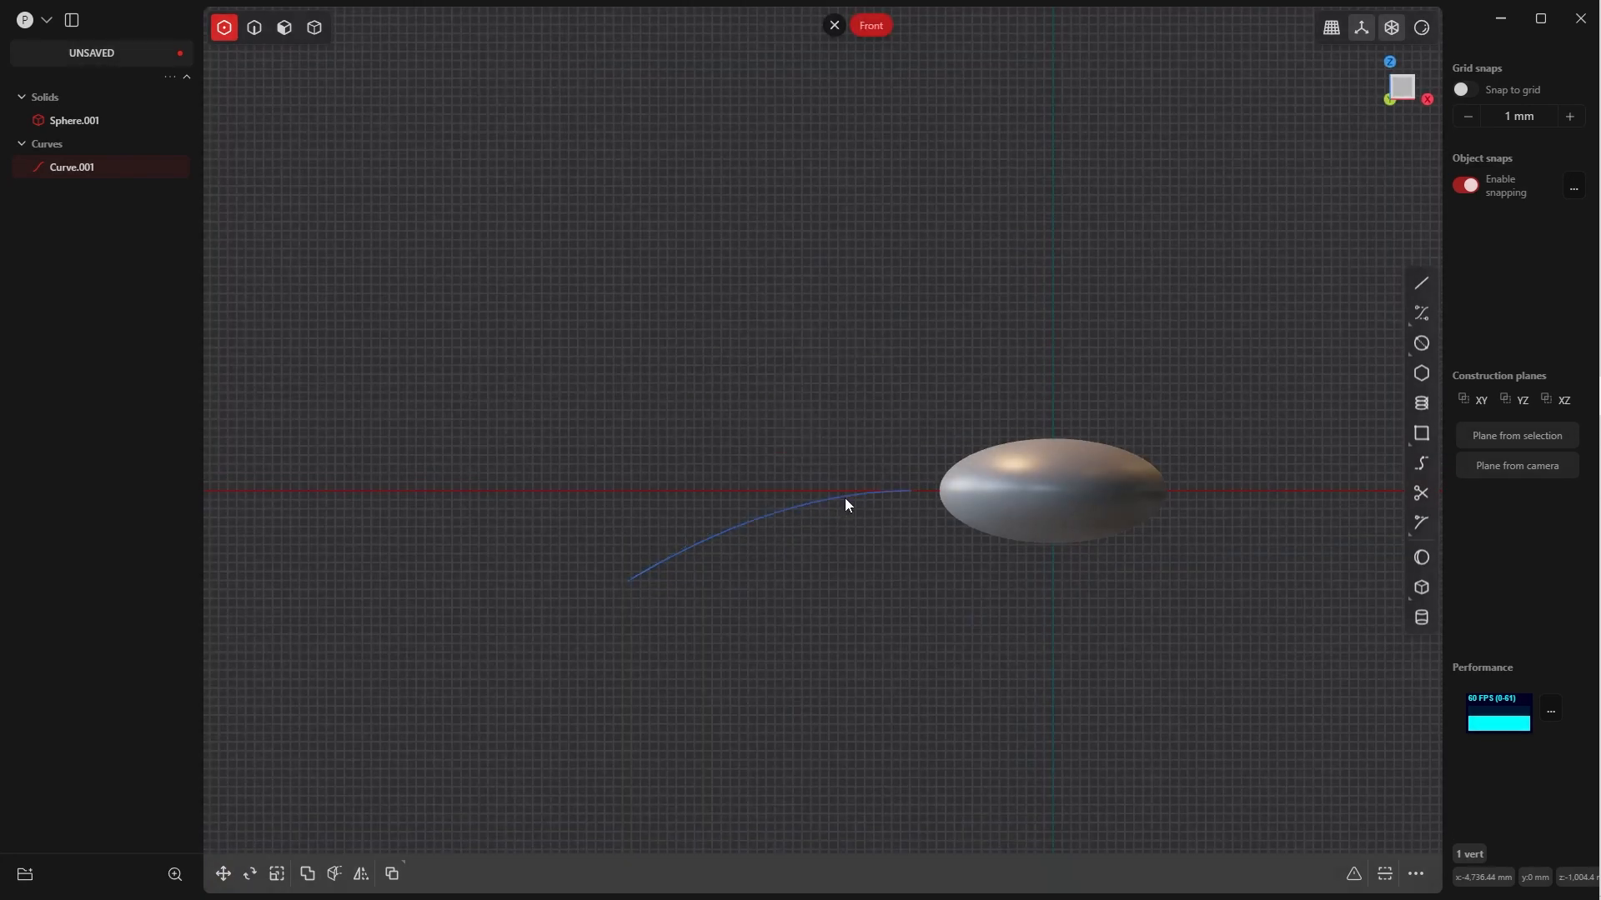
{"action": "key", "text": "Escape"}
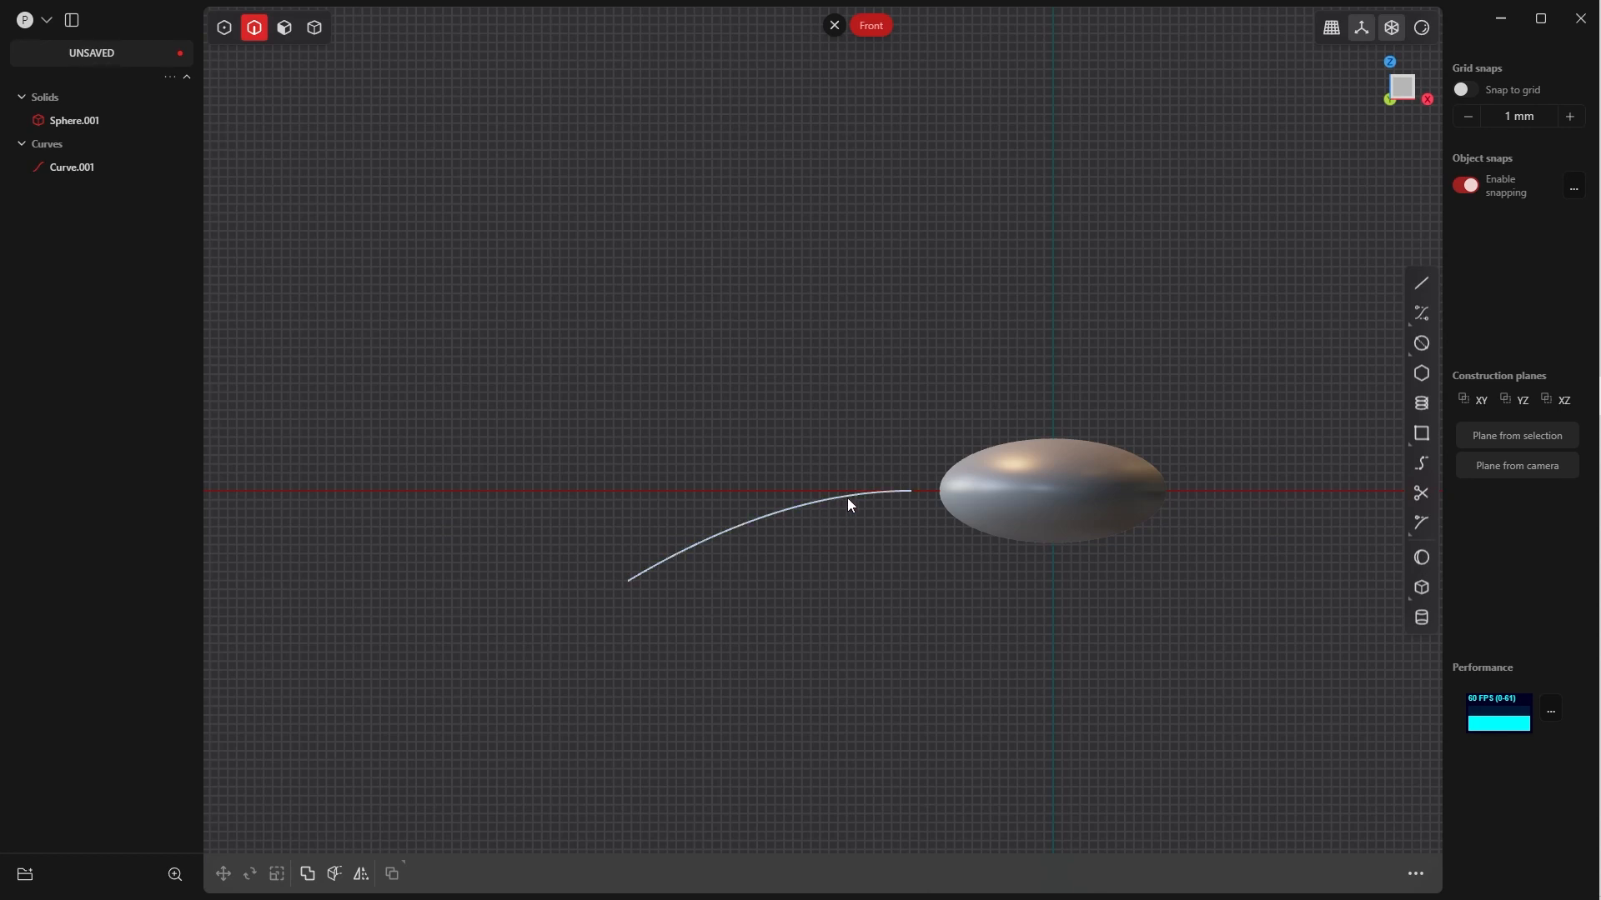
{"action": "left_click_drag", "start_coordinate": [850, 495], "coordinate": [898, 467]}
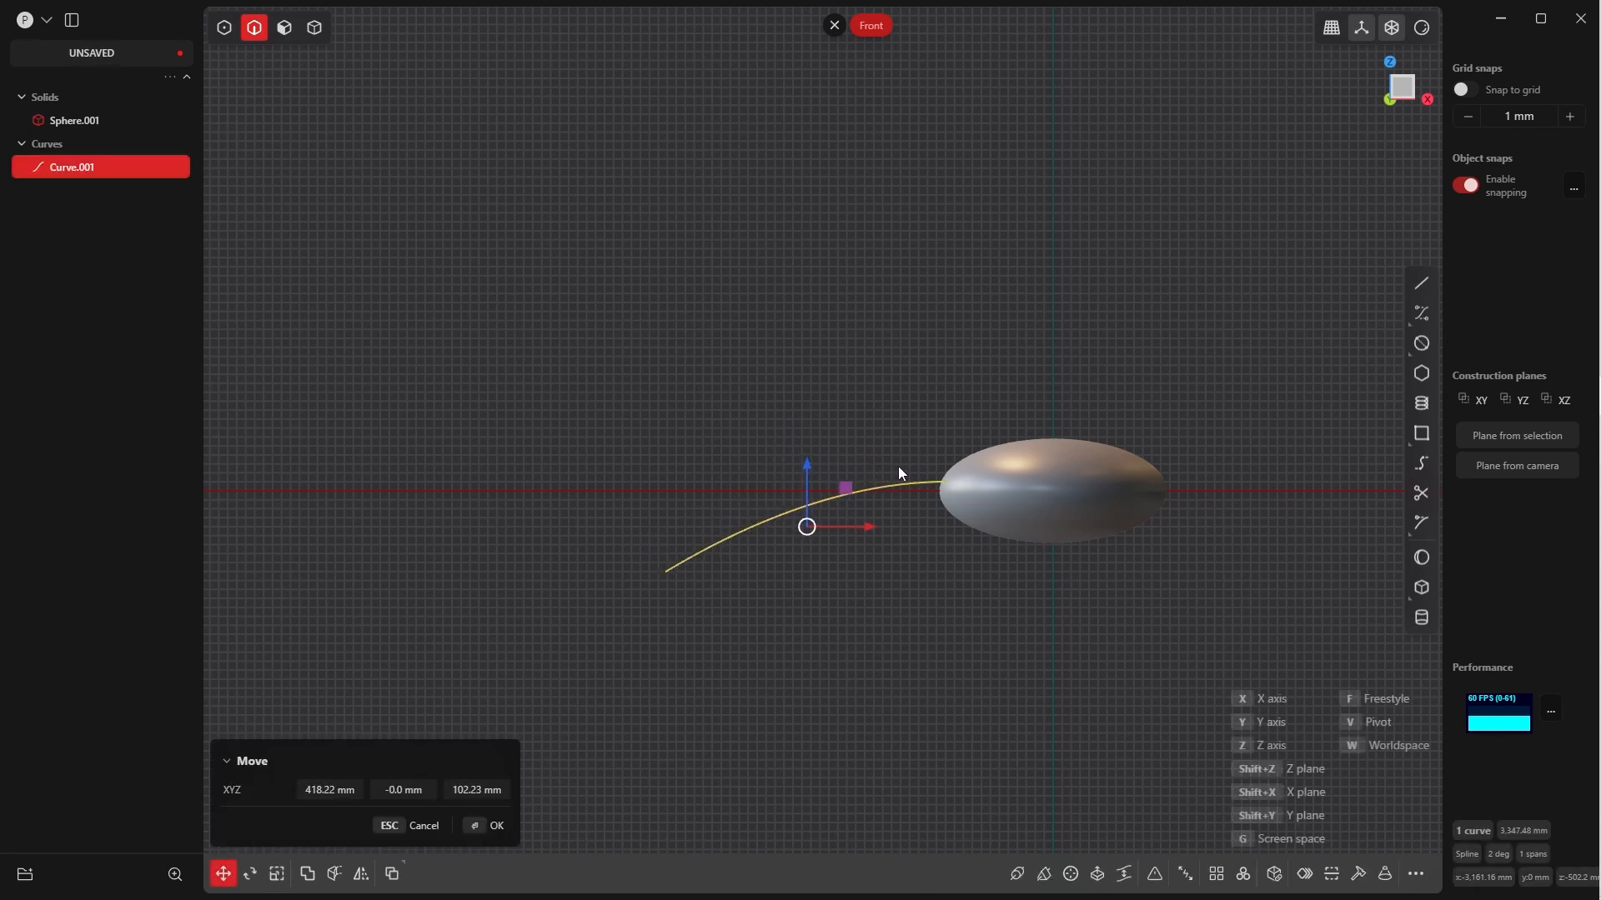
{"action": "left_click", "coordinate": [485, 827]}
Pull the curve's outer end control point closer to the ellipsoid, to about X -3287 mm and Z -744 mm
{"action": "key", "text": "Tab"}
{"action": "left_click", "coordinate": [796, 486]}
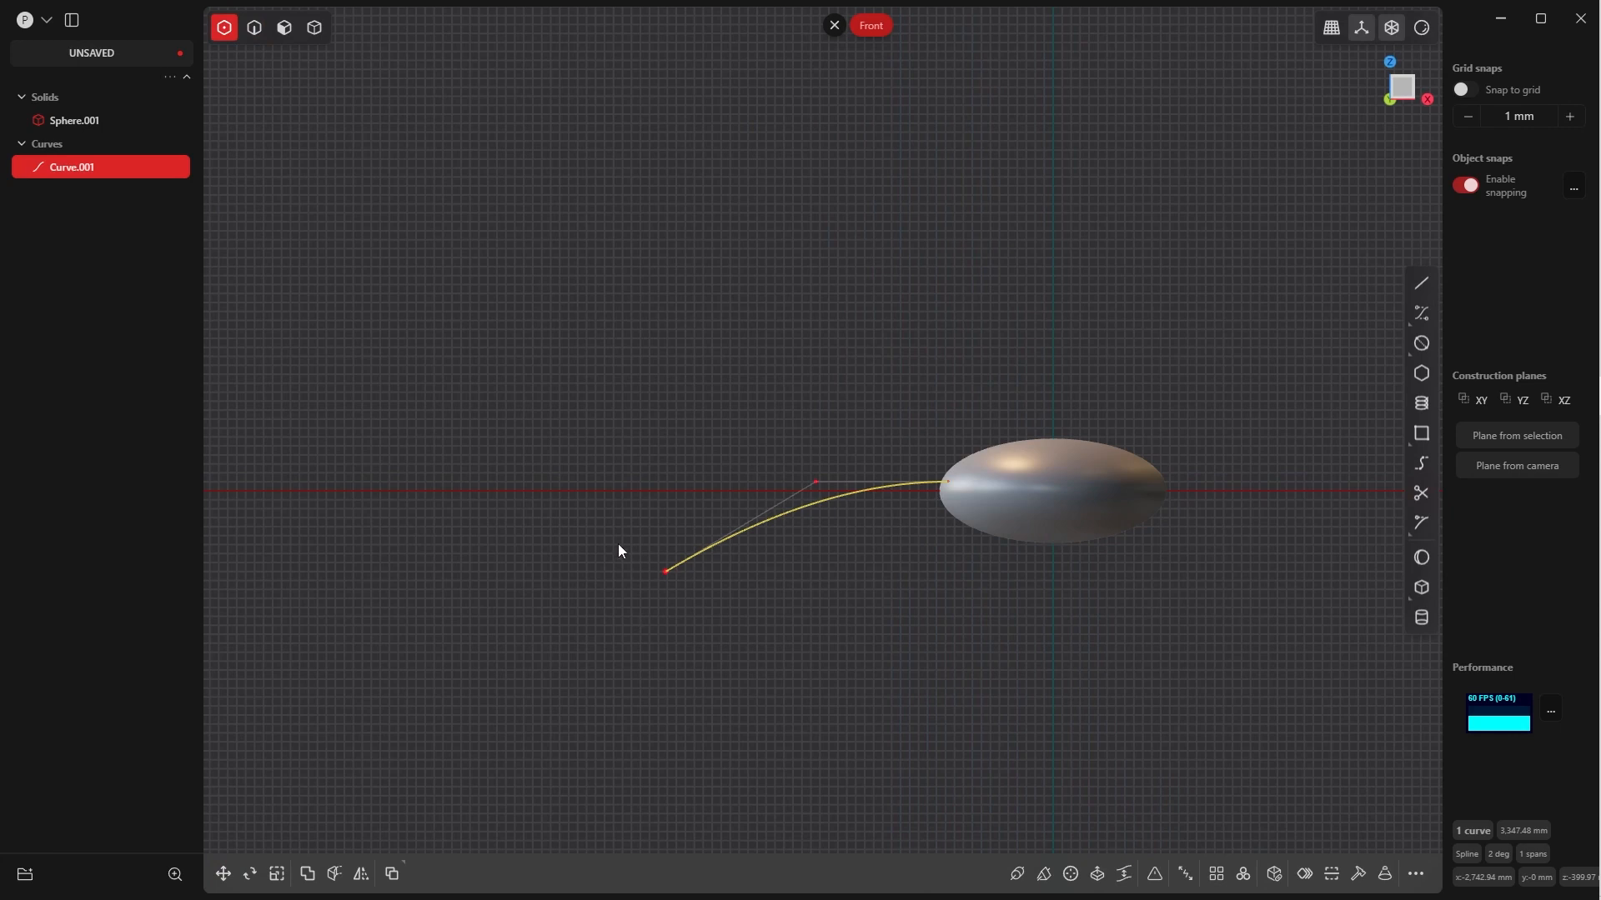
{"action": "left_click", "coordinate": [665, 572]}
{"action": "key", "text": "g"}
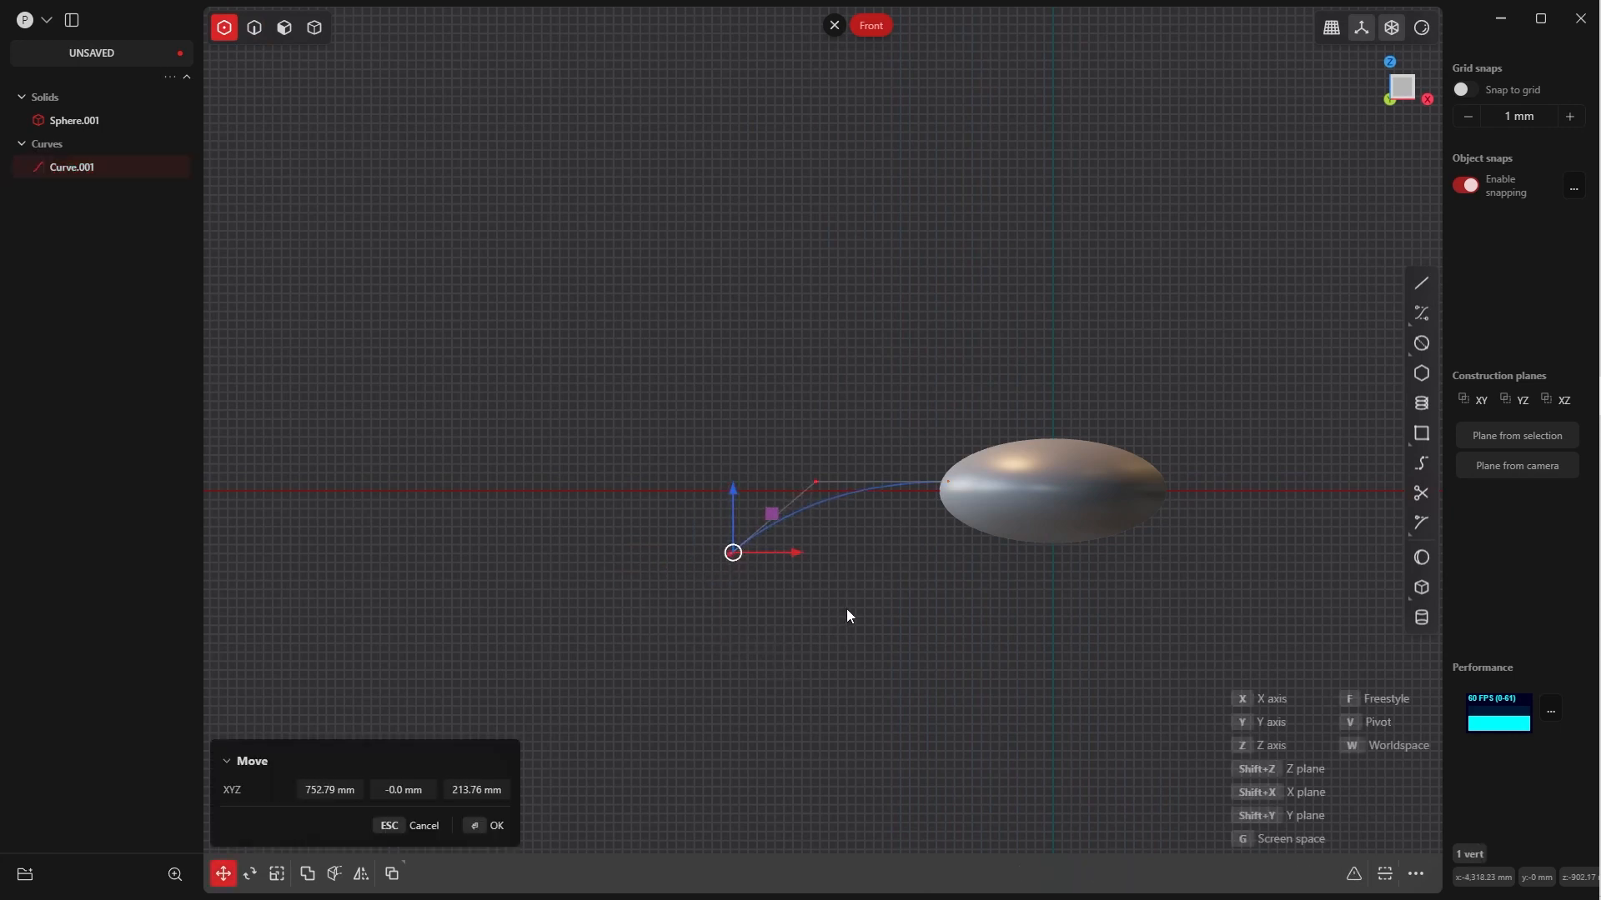
{"action": "left_click", "coordinate": [863, 615]}
{"action": "left_click", "coordinate": [506, 818]}
Move the curve's middle control point about 139 mm in X and 167 mm in Z
{"action": "left_click_drag", "start_coordinate": [771, 450], "coordinate": [842, 501]}
{"action": "key", "text": "g"}
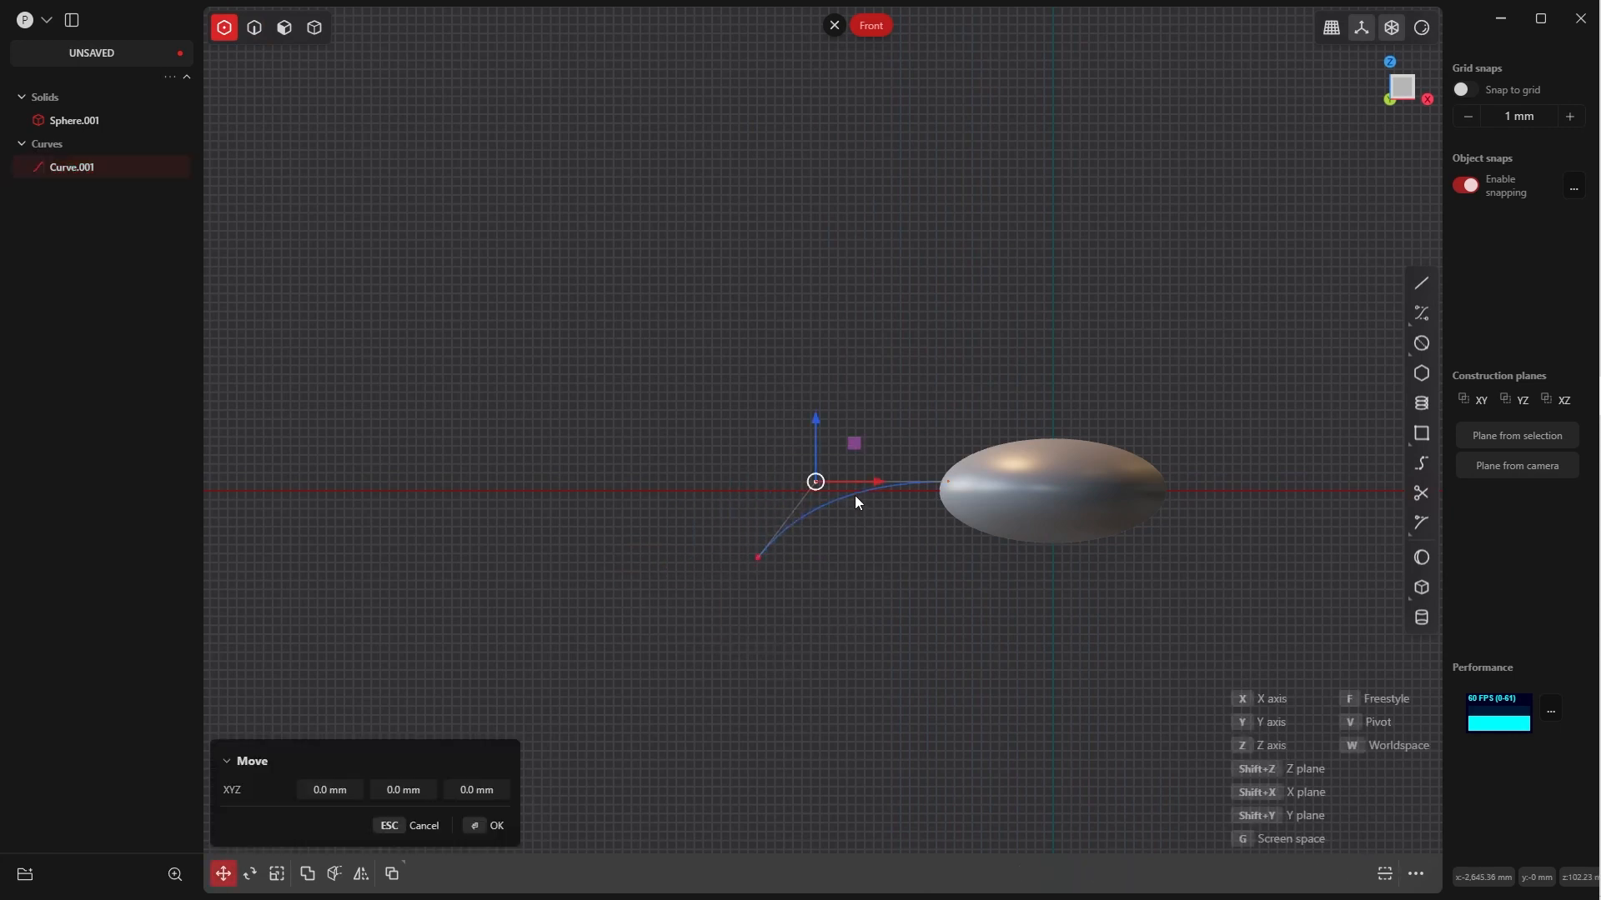
{"action": "left_click", "coordinate": [867, 478]}
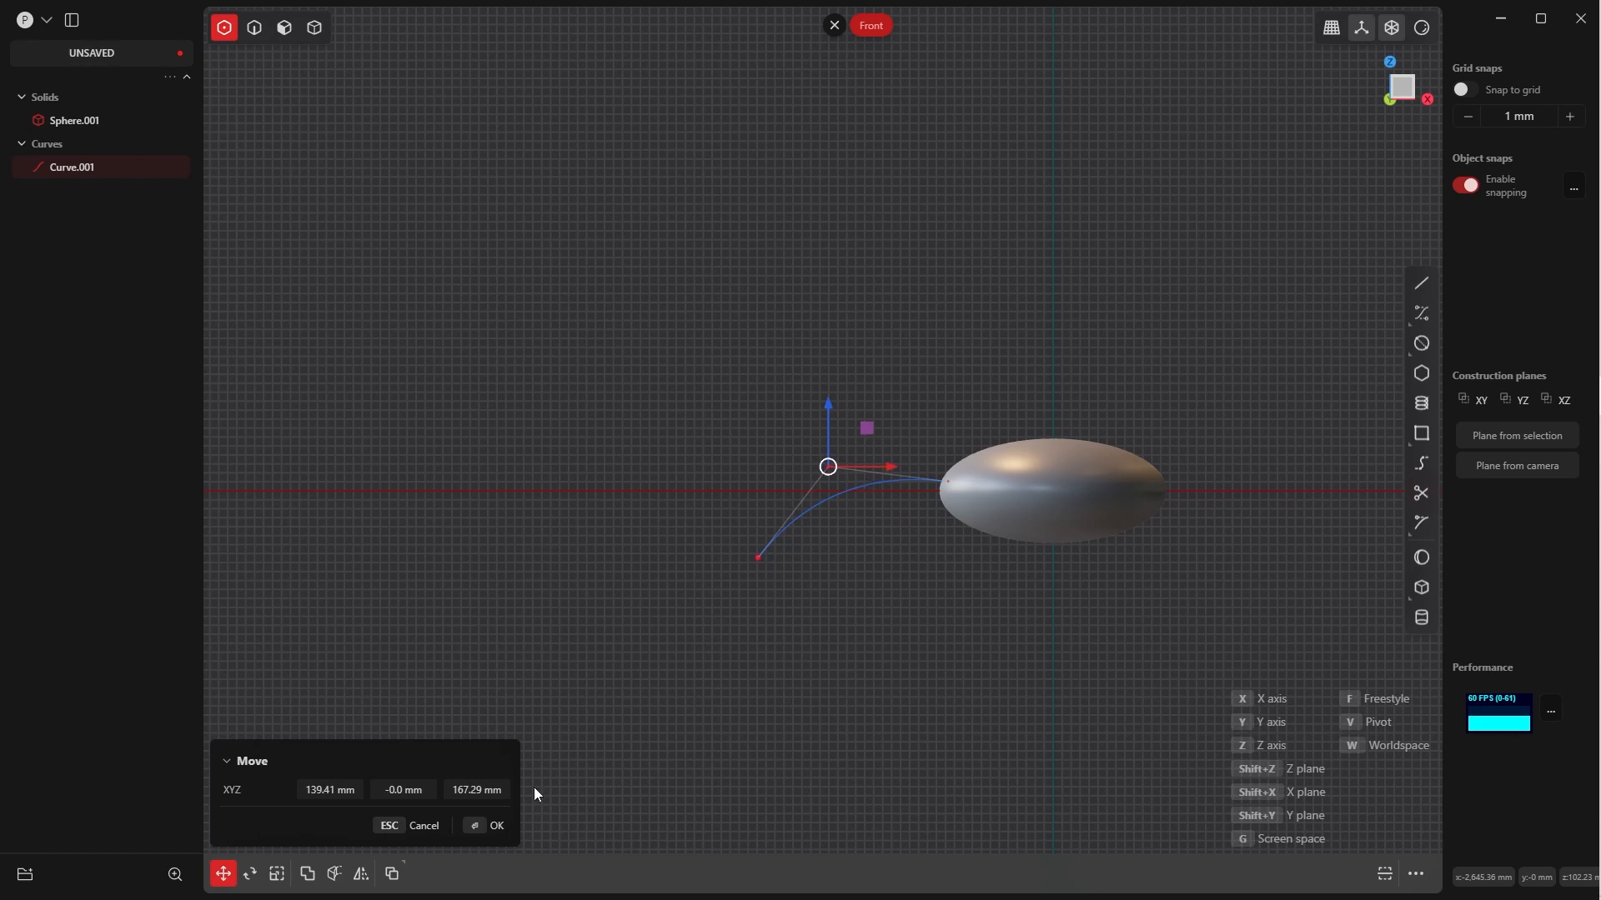
{"action": "left_click", "coordinate": [479, 832]}
Raise the curve's outer end control point about 270 mm in Z, shifting it about -28 mm in X
{"action": "middle_click_drag", "start_coordinate": [885, 400], "coordinate": [866, 455]}
{"action": "key", "text": "grave"}
{"action": "left_click", "coordinate": [788, 435]}
{"action": "key", "text": "g"}
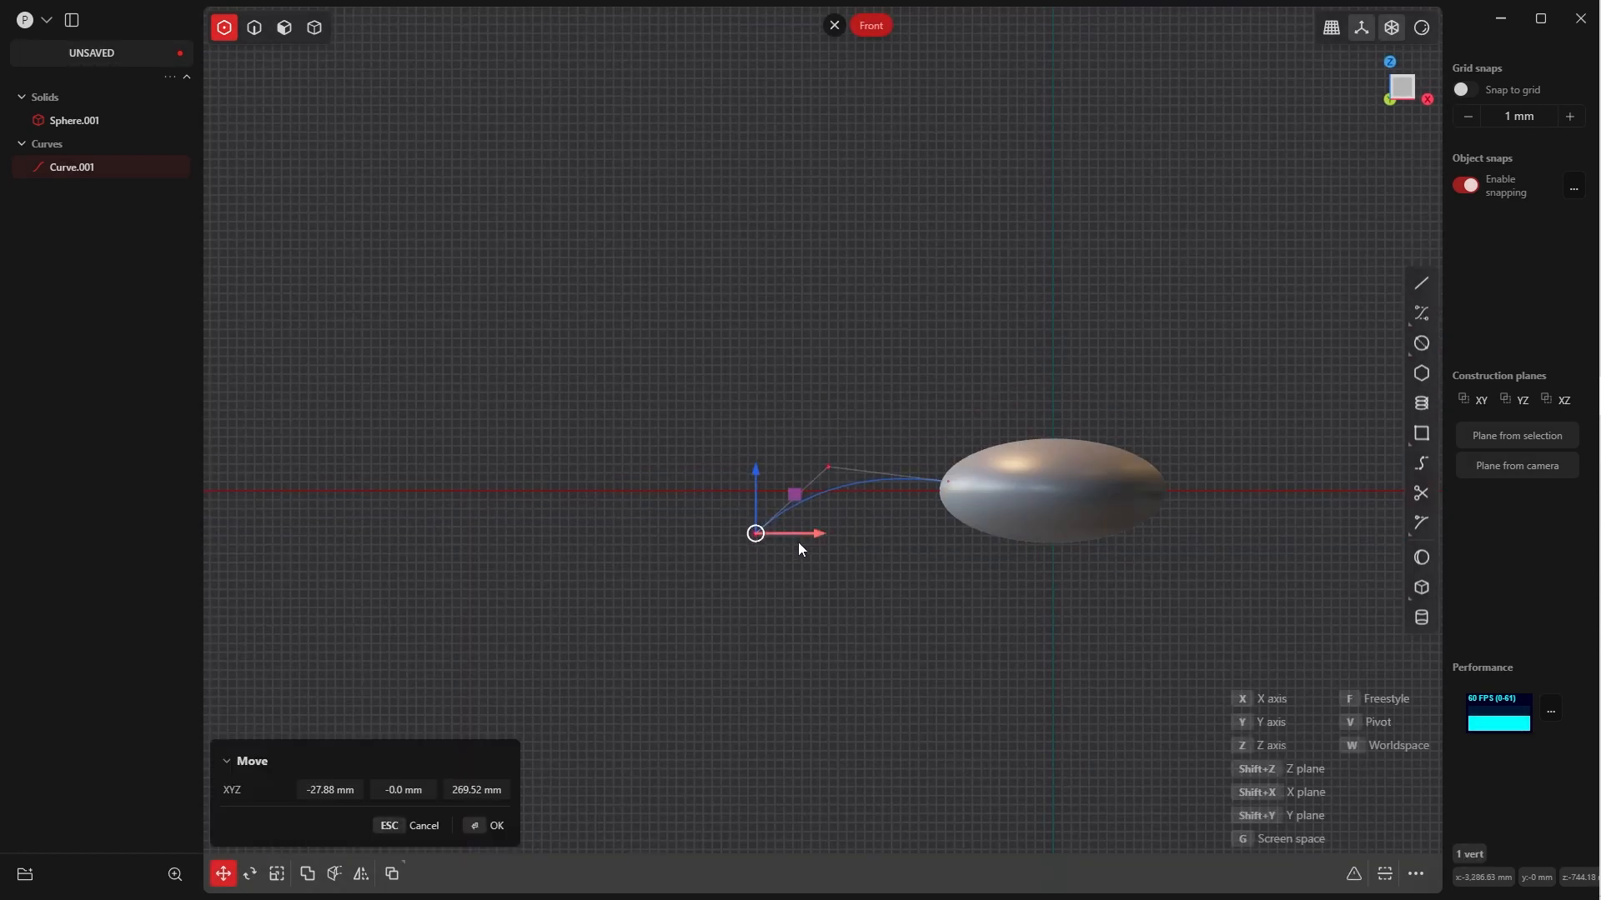
{"action": "left_click", "coordinate": [798, 543]}
Start a pipe along the curve beside the ellipsoid with a section size of 100 mm
{"action": "middle_click_drag", "start_coordinate": [1027, 521], "coordinate": [1011, 647]}
{"action": "key", "text": "grave"}
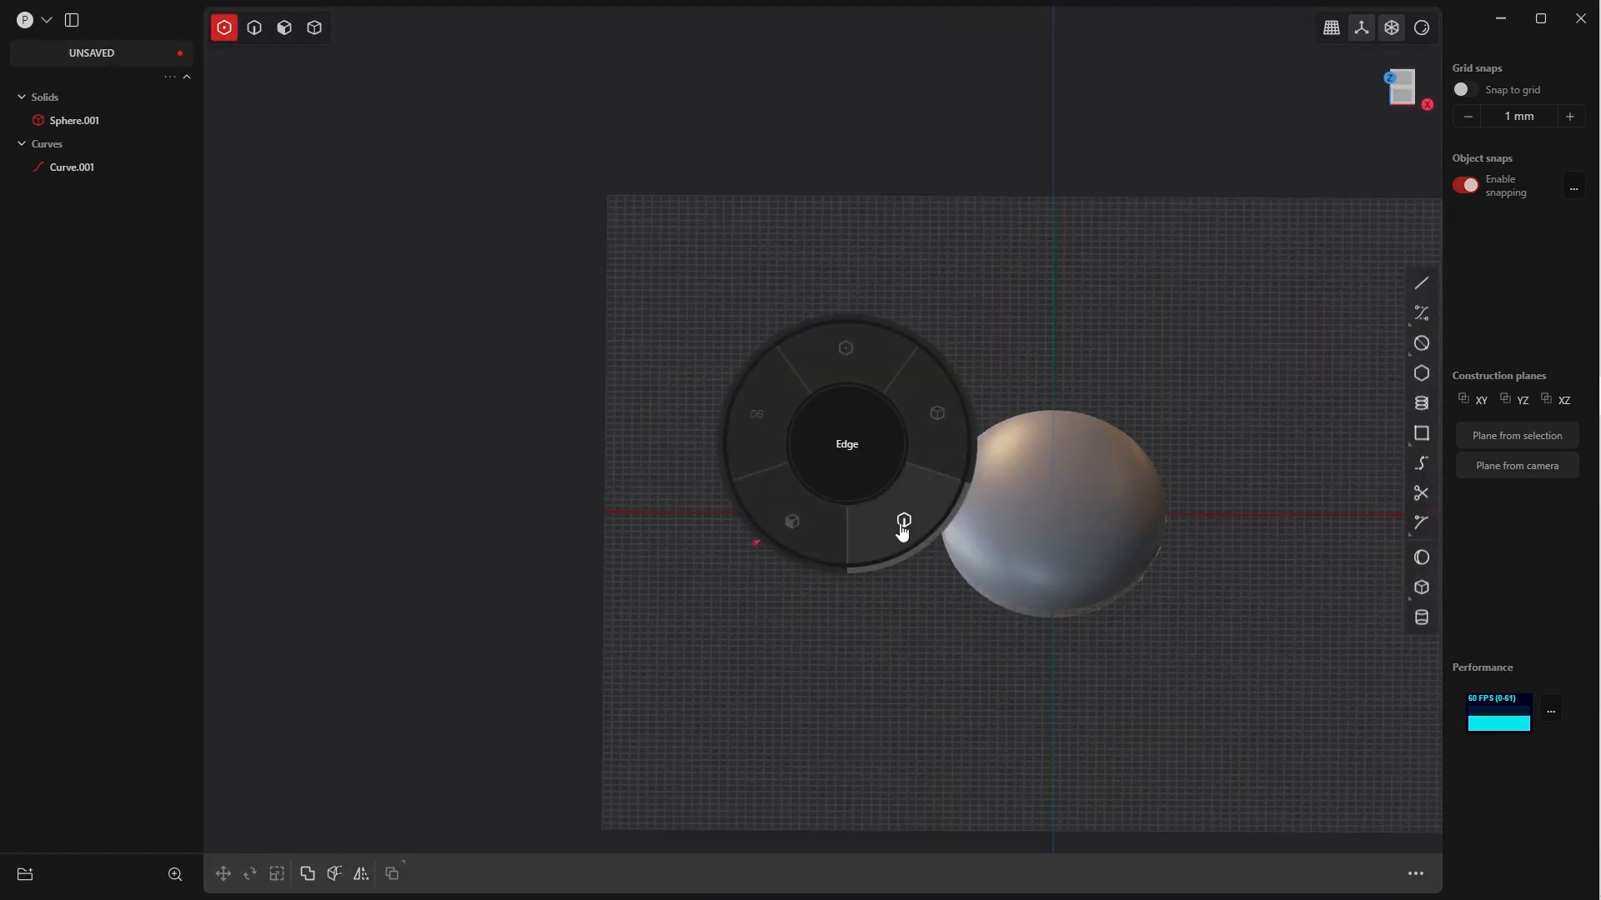
{"action": "left_click", "coordinate": [900, 528]}
{"action": "key", "text": "2"}
{"action": "left_click", "coordinate": [884, 507]}
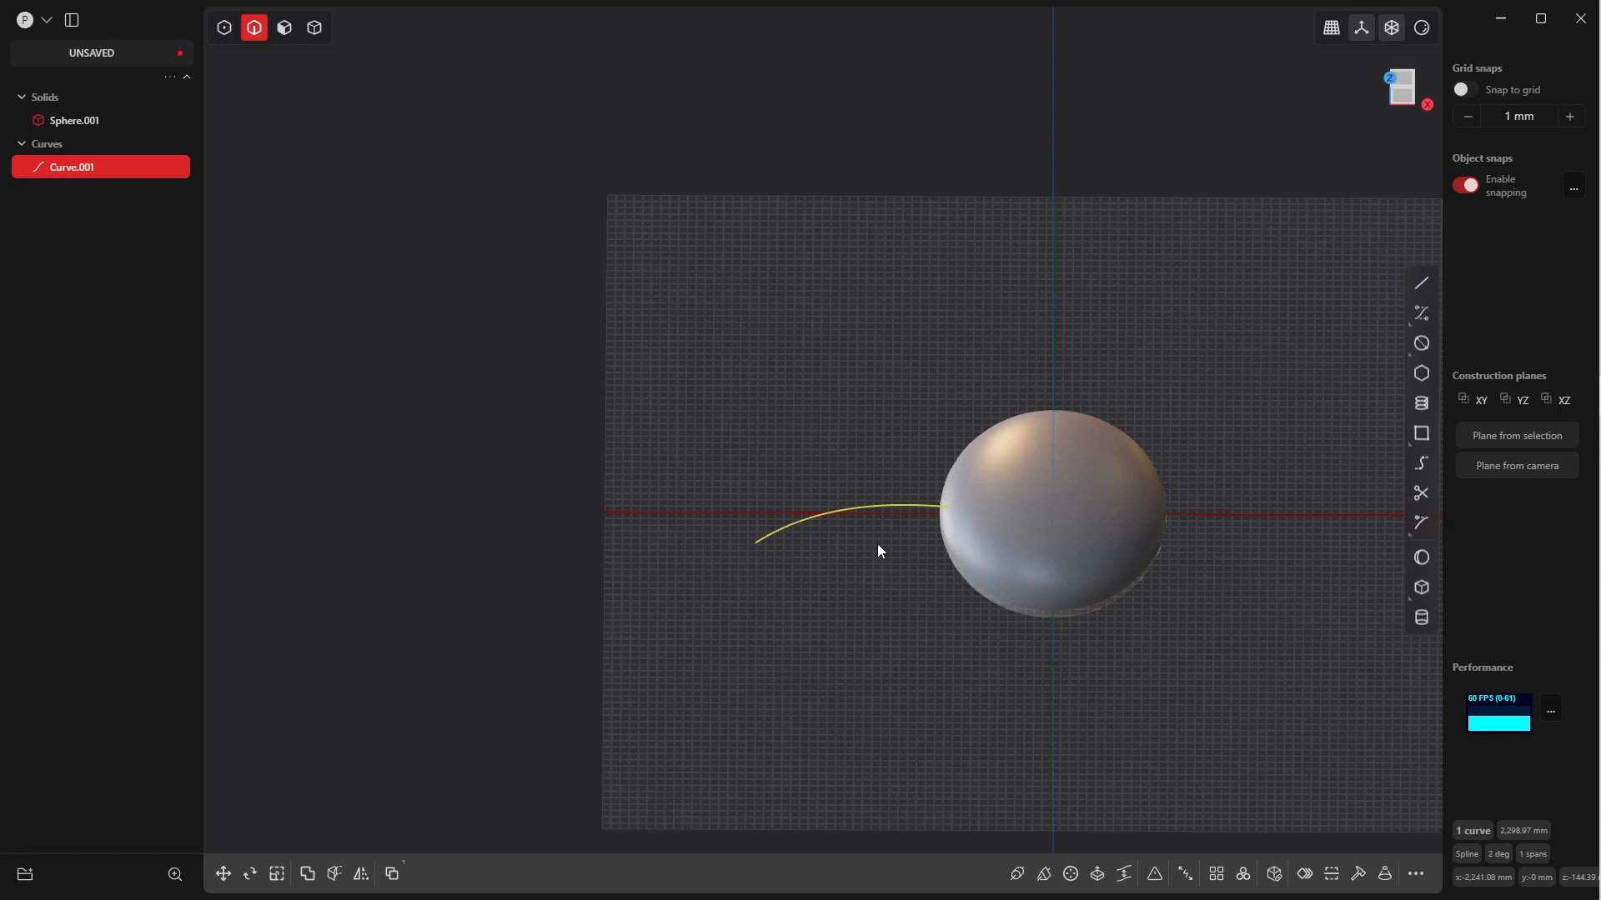
{"action": "key", "text": "p"}
{"action": "left_click", "coordinate": [380, 730]}
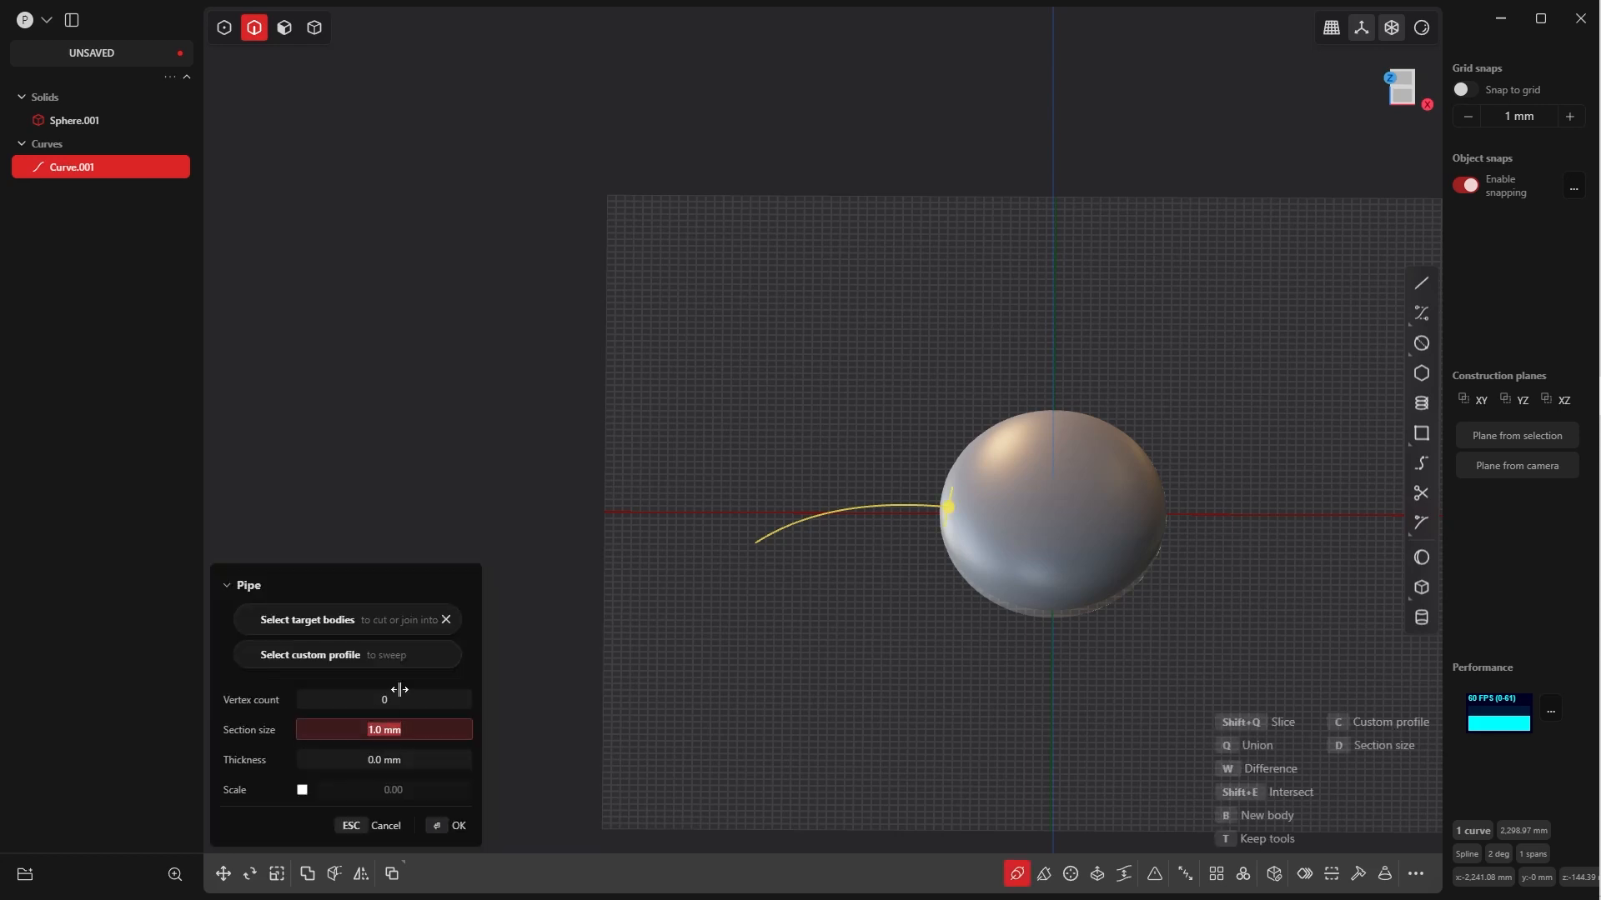
{"action": "type", "text": "100"}
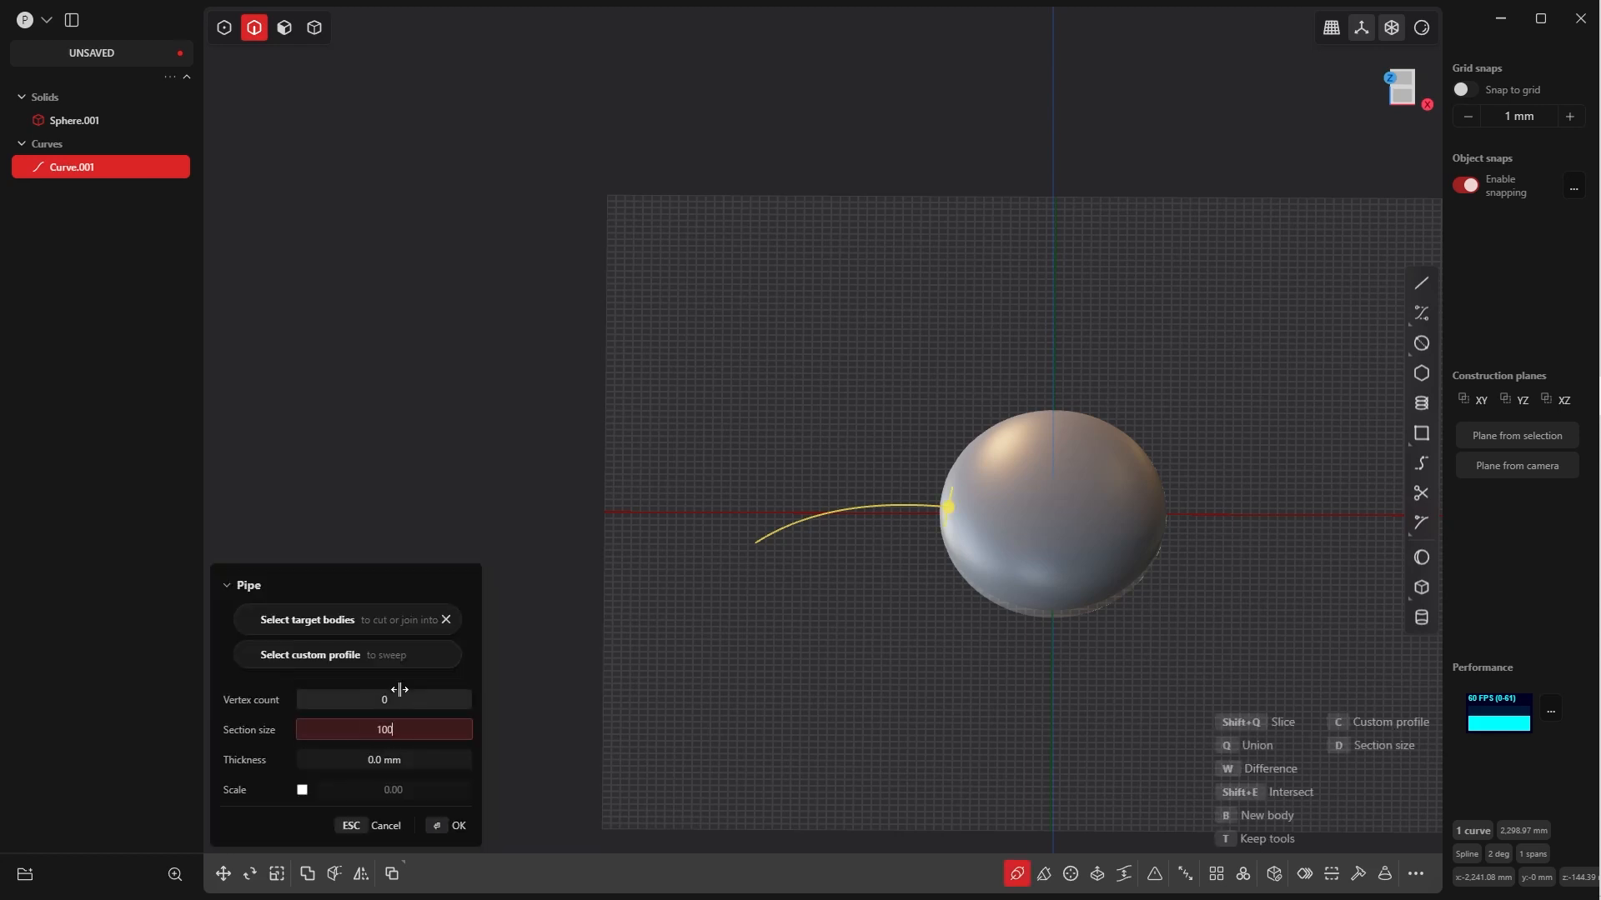
{"action": "key", "text": "Tab"}
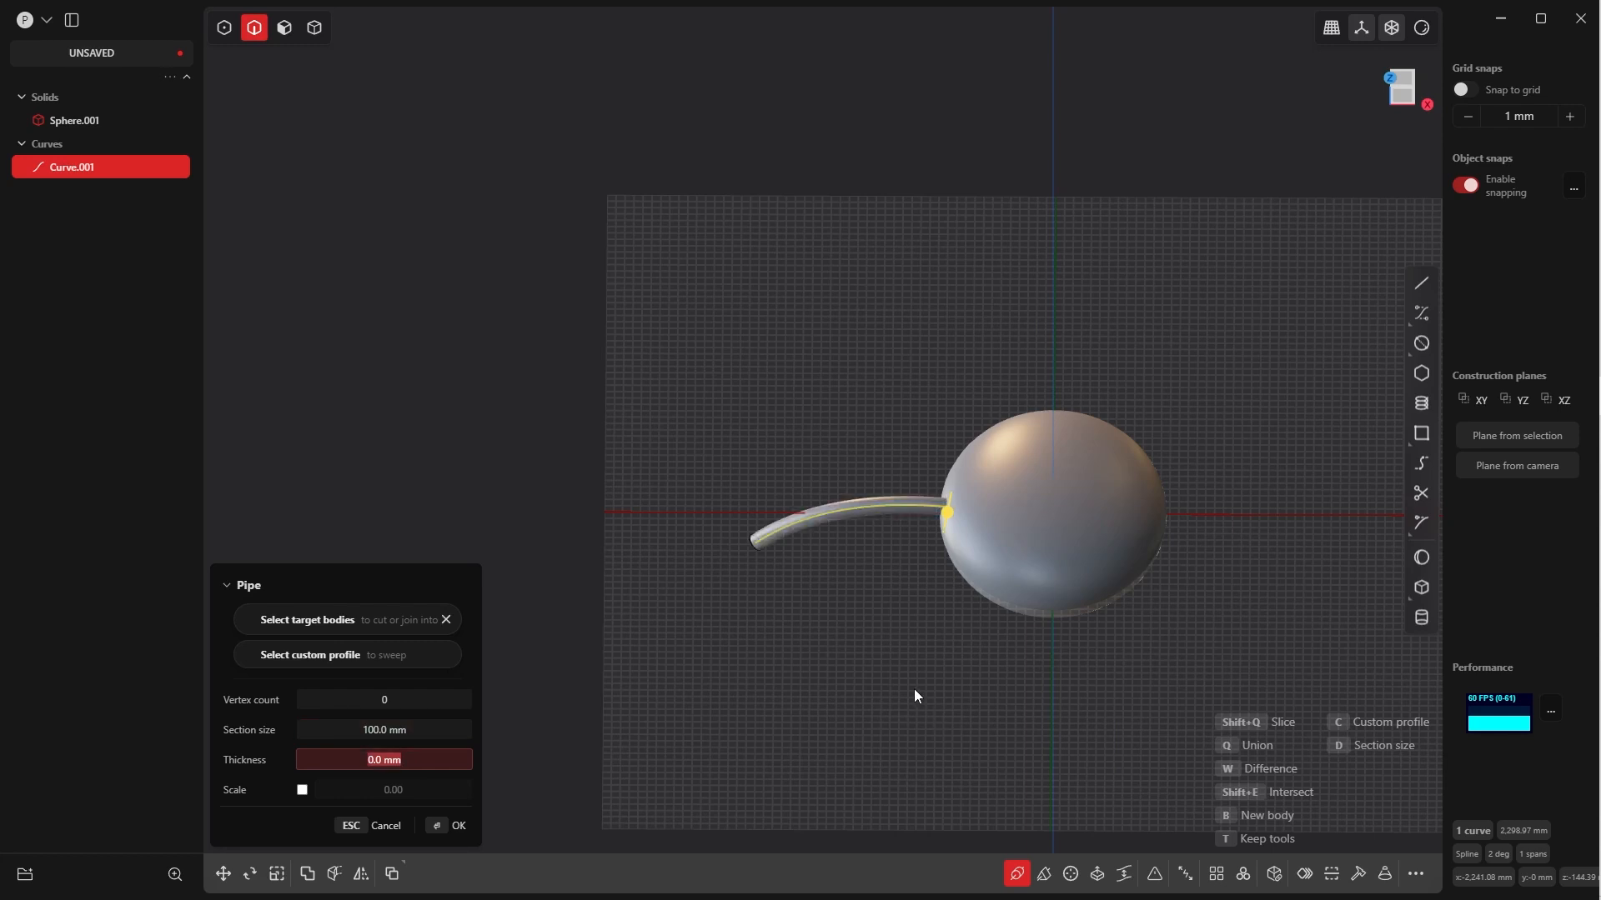
{"action": "middle_click_drag", "start_coordinate": [907, 576], "coordinate": [928, 534]}
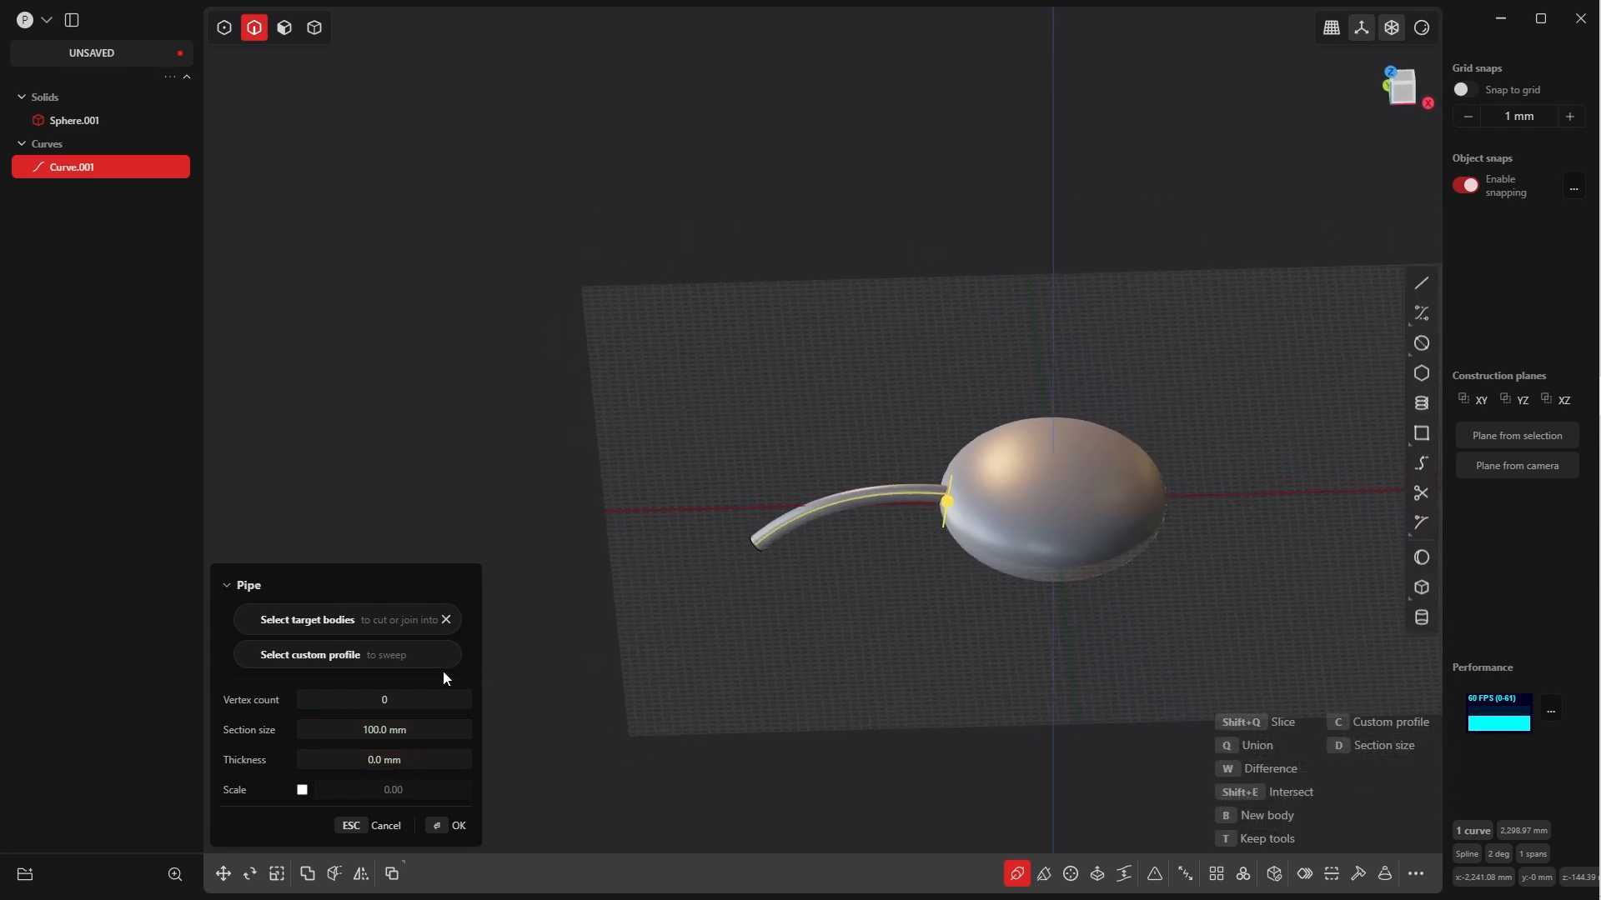
Try section sizes of 500 mm and 300 mm for the pipe
{"action": "left_click", "coordinate": [368, 731]}
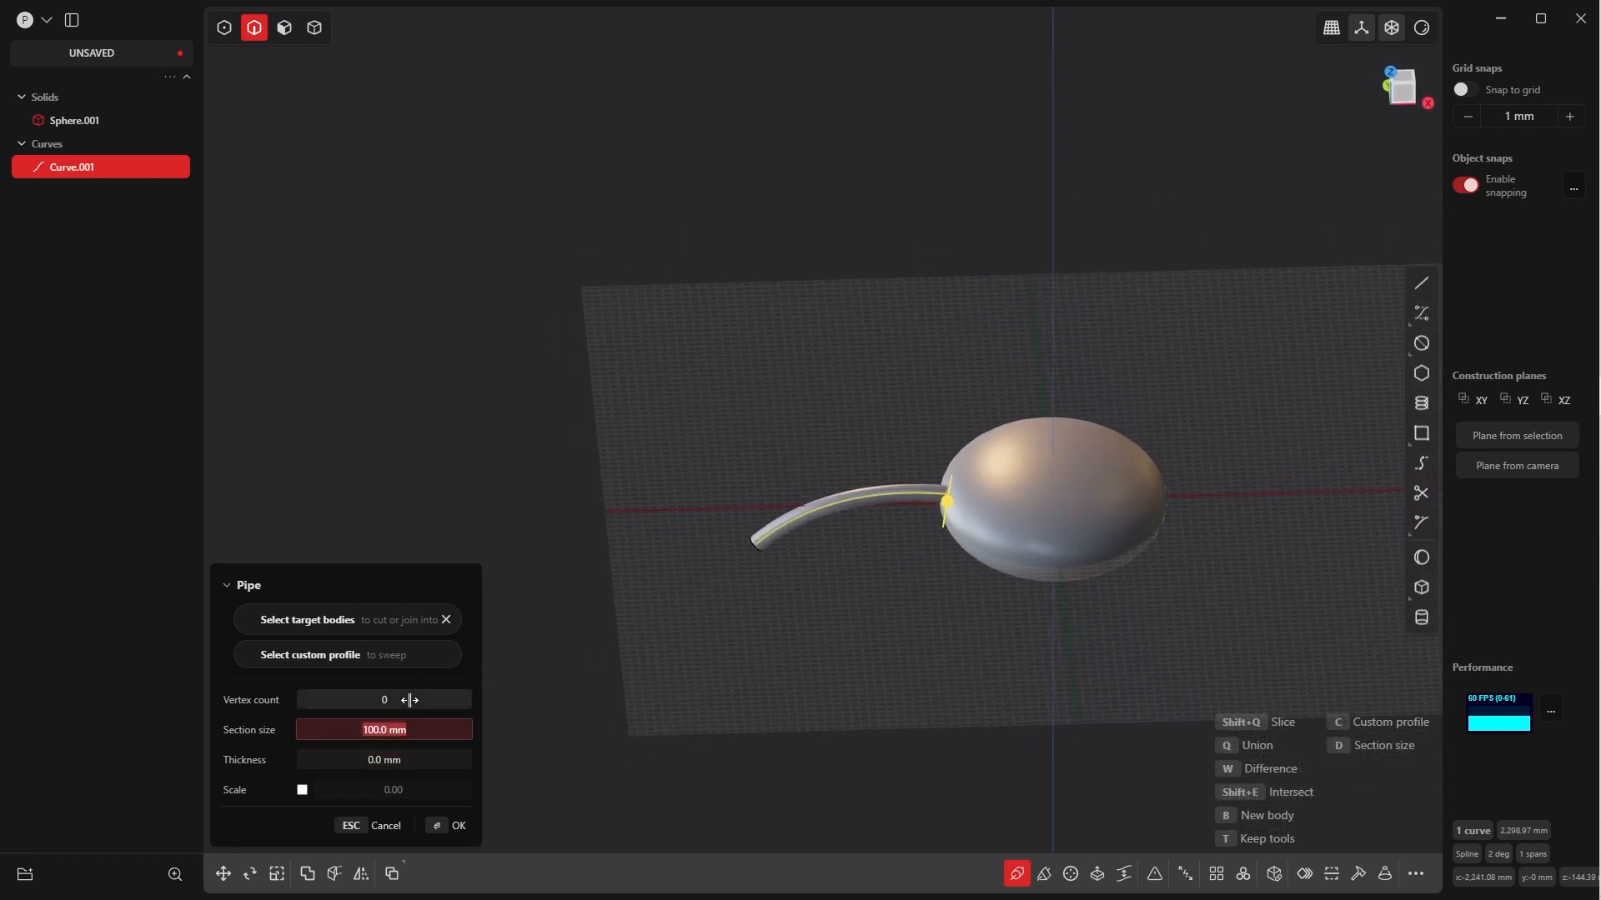
{"action": "type", "text": "500"}
{"action": "key", "text": "Tab"}
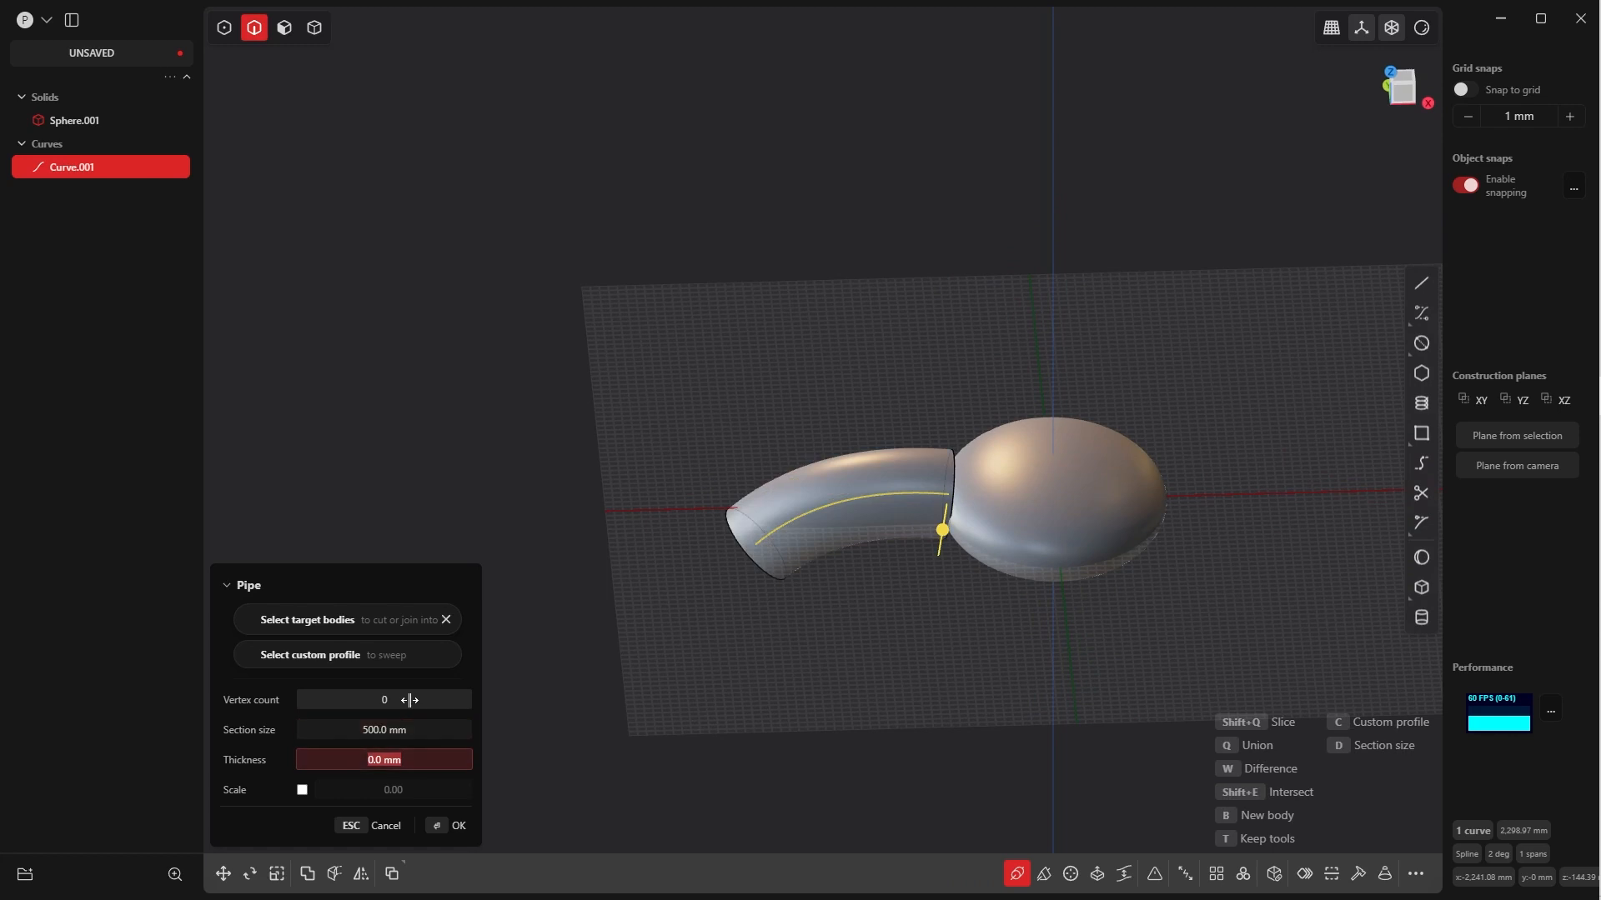
{"action": "middle_click_drag", "start_coordinate": [967, 541], "coordinate": [918, 649]}
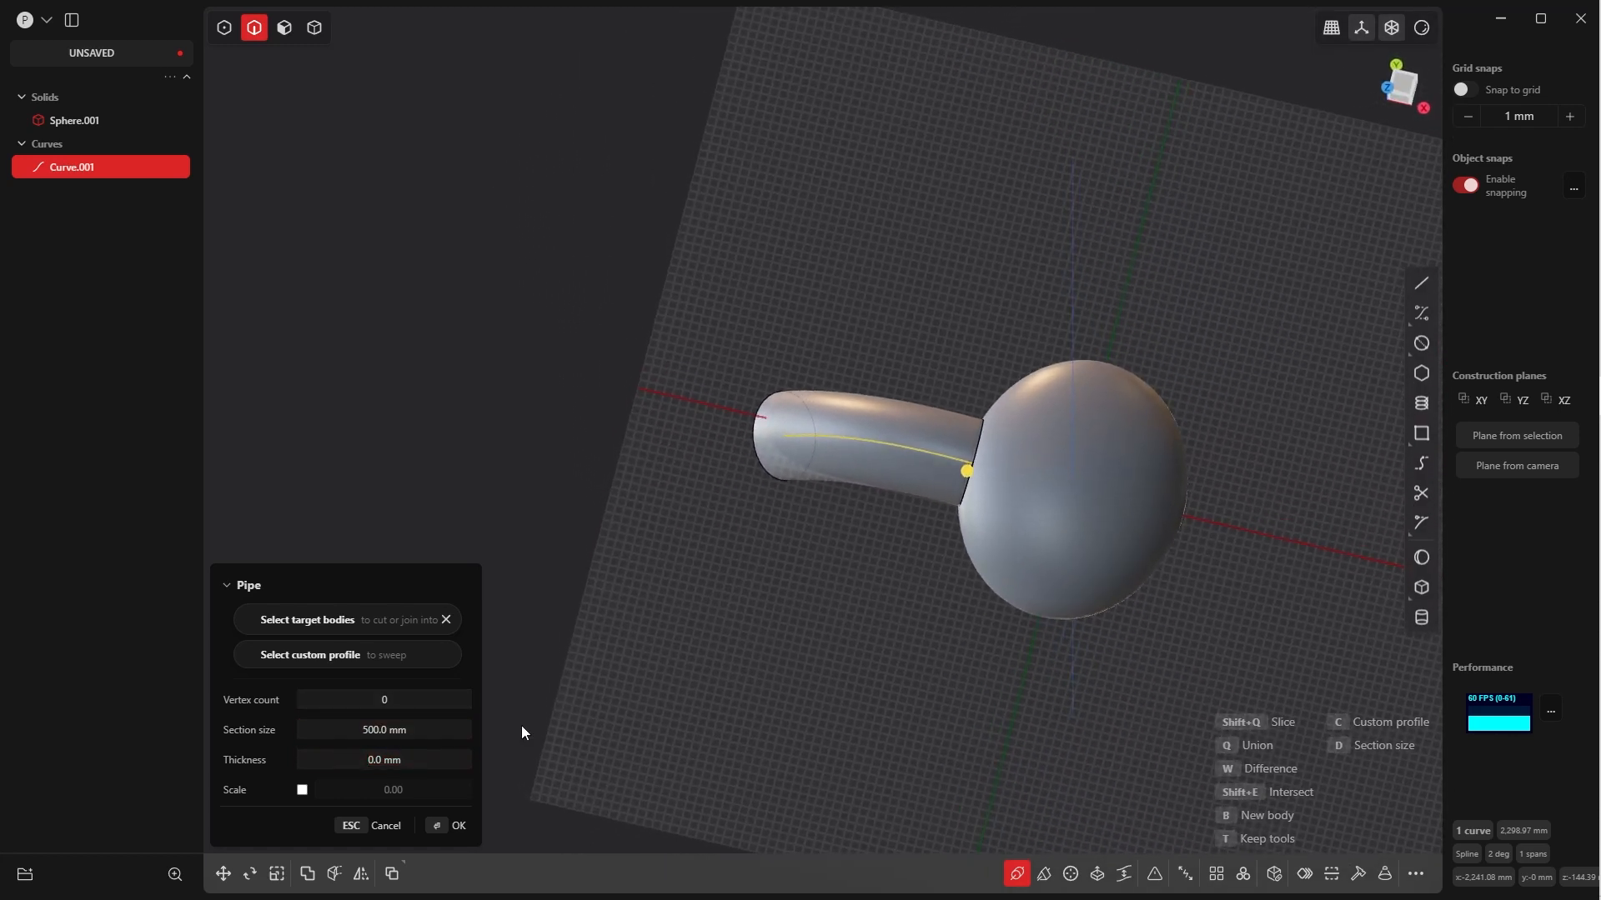
{"action": "left_click", "coordinate": [371, 728]}
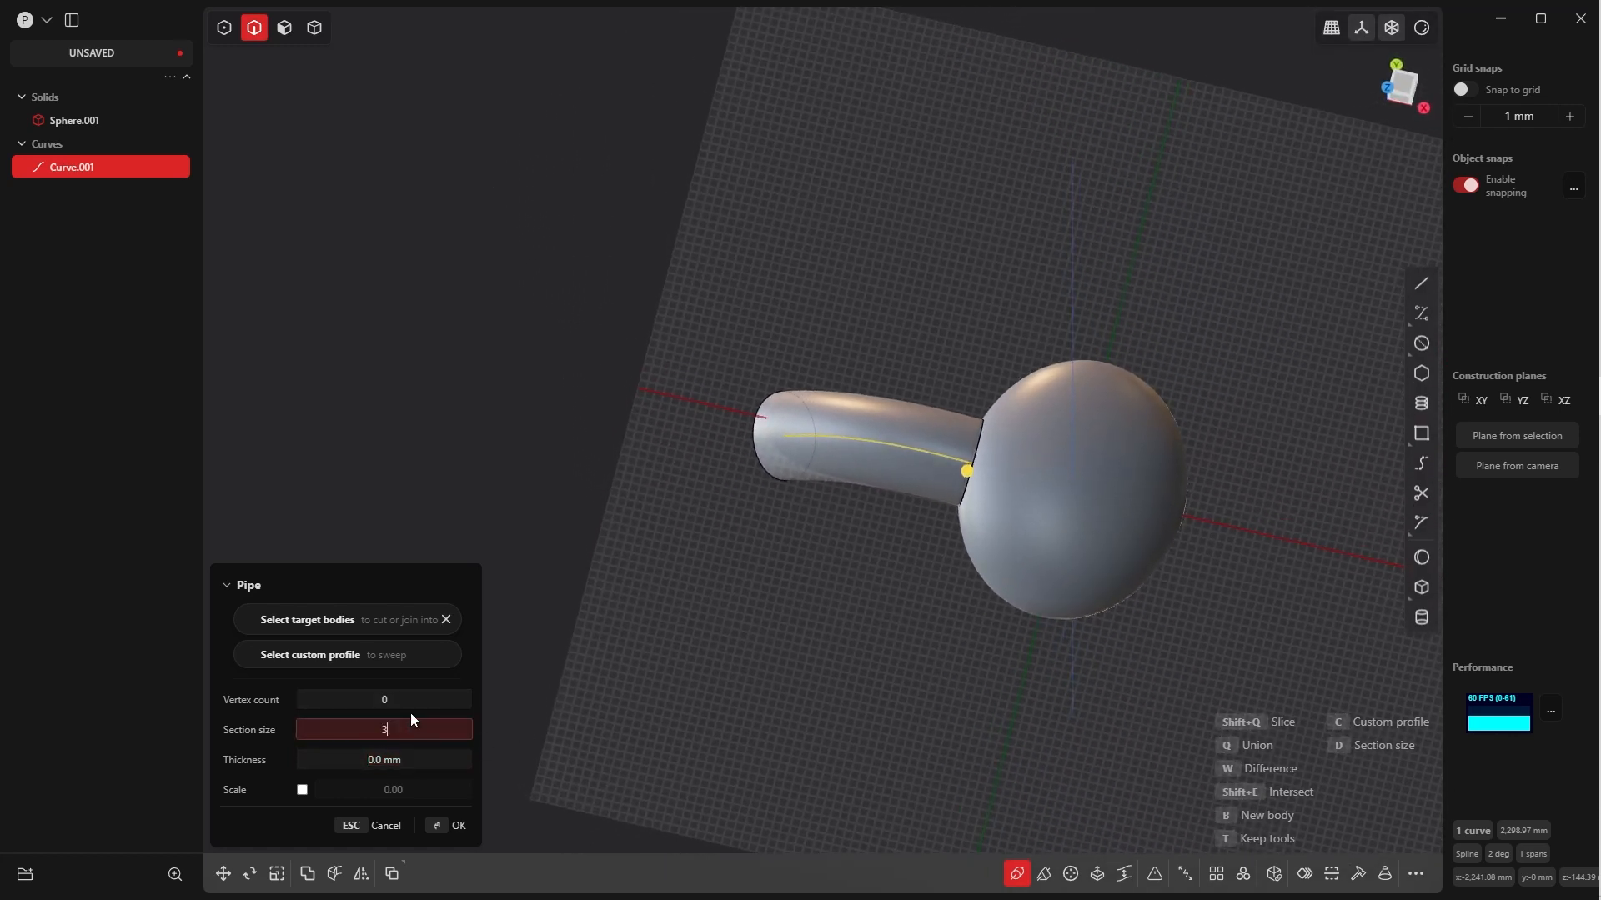
{"action": "type", "text": "300"}
{"action": "key", "text": "Tab"}
{"action": "middle_click_drag", "start_coordinate": [949, 457], "coordinate": [971, 521]}
Set the pipe's section size to 400 mm
{"action": "left_click", "coordinate": [384, 729]}
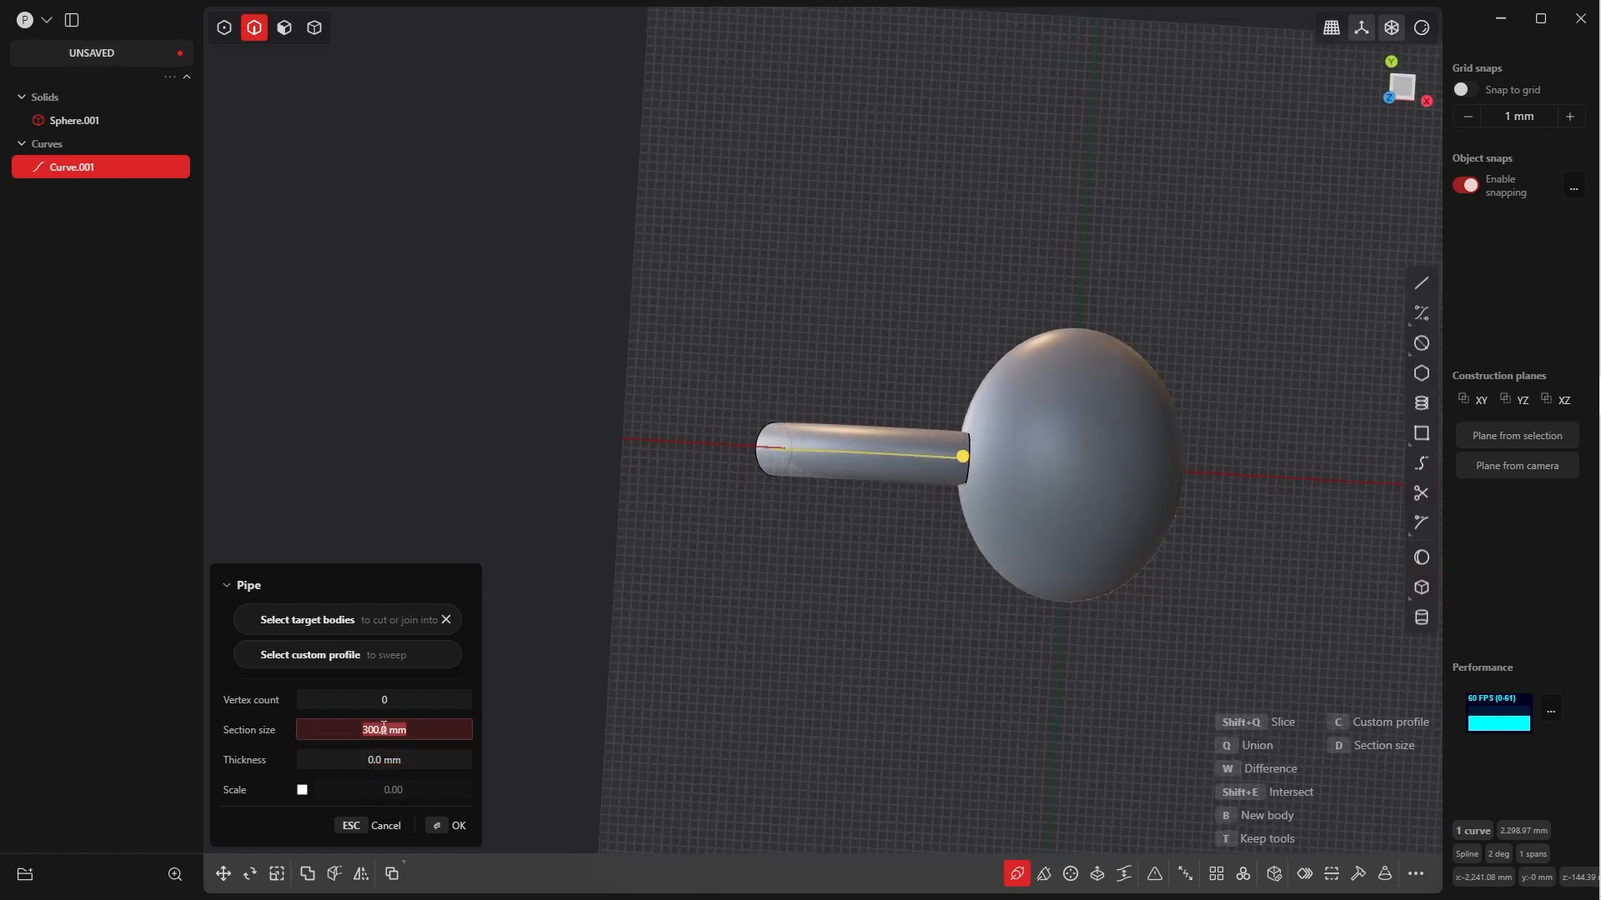
{"action": "type", "text": "400"}
{"action": "key", "text": "Tab"}
{"action": "mouse_move", "coordinate": [952, 527]}
{"action": "middle_mouse_down"}
{"action": "mouse_move", "coordinate": [1014, 382]}
{"action": "mouse_move", "coordinate": [940, 342]}
{"action": "mouse_move", "coordinate": [950, 372]}
{"action": "mouse_move", "coordinate": [968, 325]}
{"action": "mouse_move", "coordinate": [940, 375]}
{"action": "mouse_move", "coordinate": [951, 397]}
{"action": "mouse_move", "coordinate": [968, 386]}
{"action": "mouse_move", "coordinate": [965, 432]}
{"action": "mouse_move", "coordinate": [992, 457]}
{"action": "mouse_move", "coordinate": [958, 499]}
{"action": "middle_mouse_up"}
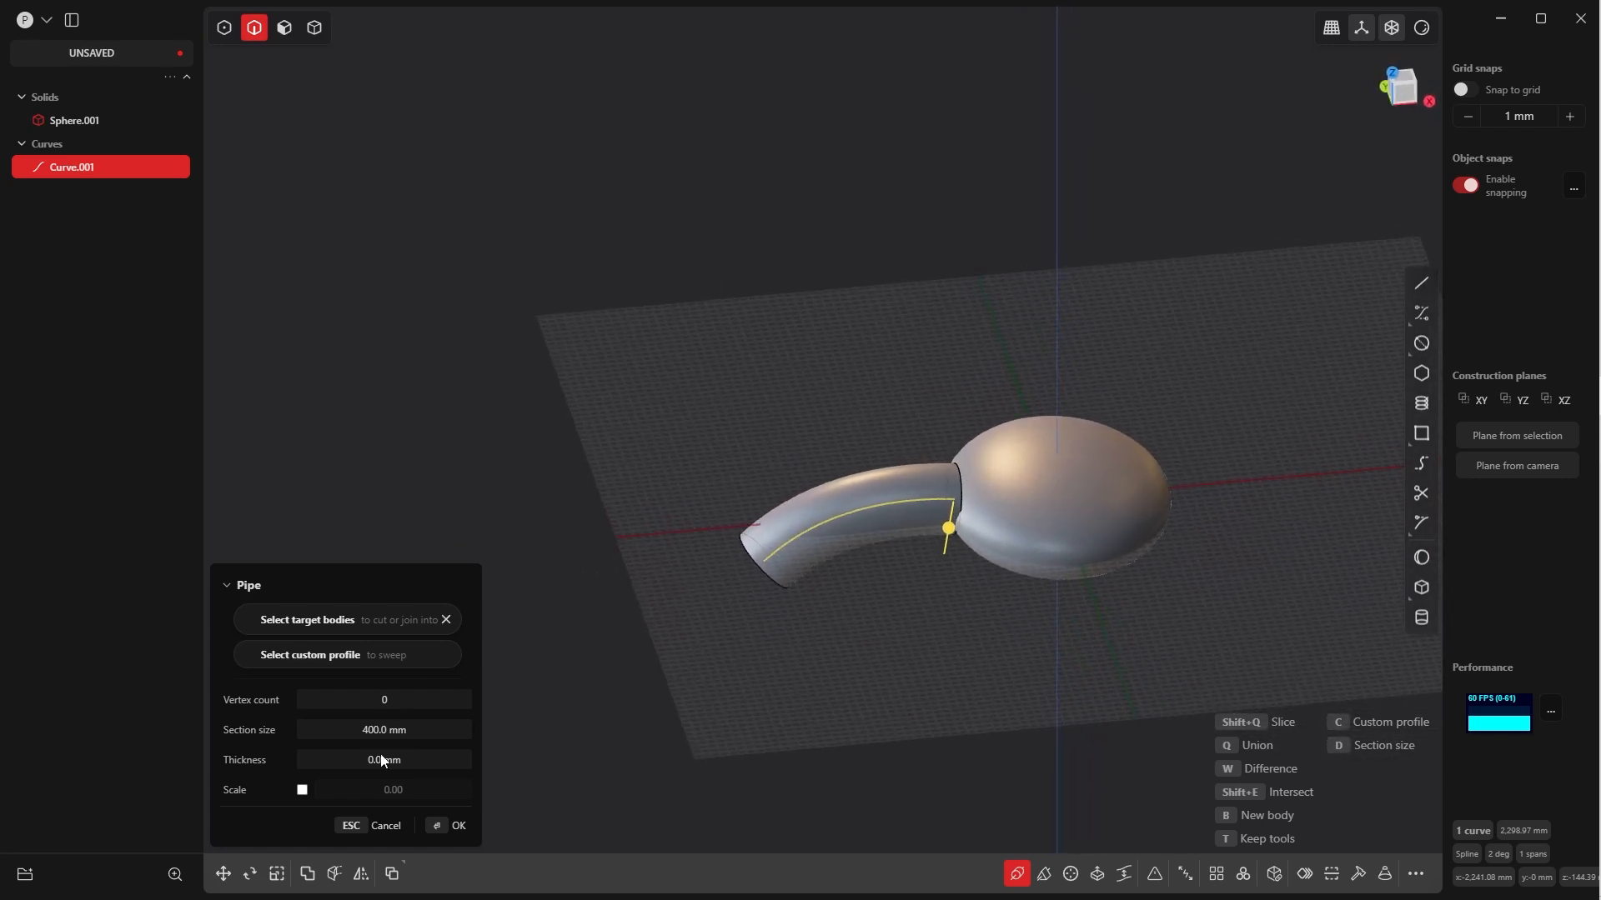
Enable scaling along the pipe and set the scale to 1.5 so its outer end flares
{"action": "left_click", "coordinate": [301, 791]}
{"action": "left_click", "coordinate": [392, 791]}
{"action": "type", "text": "1,5"}
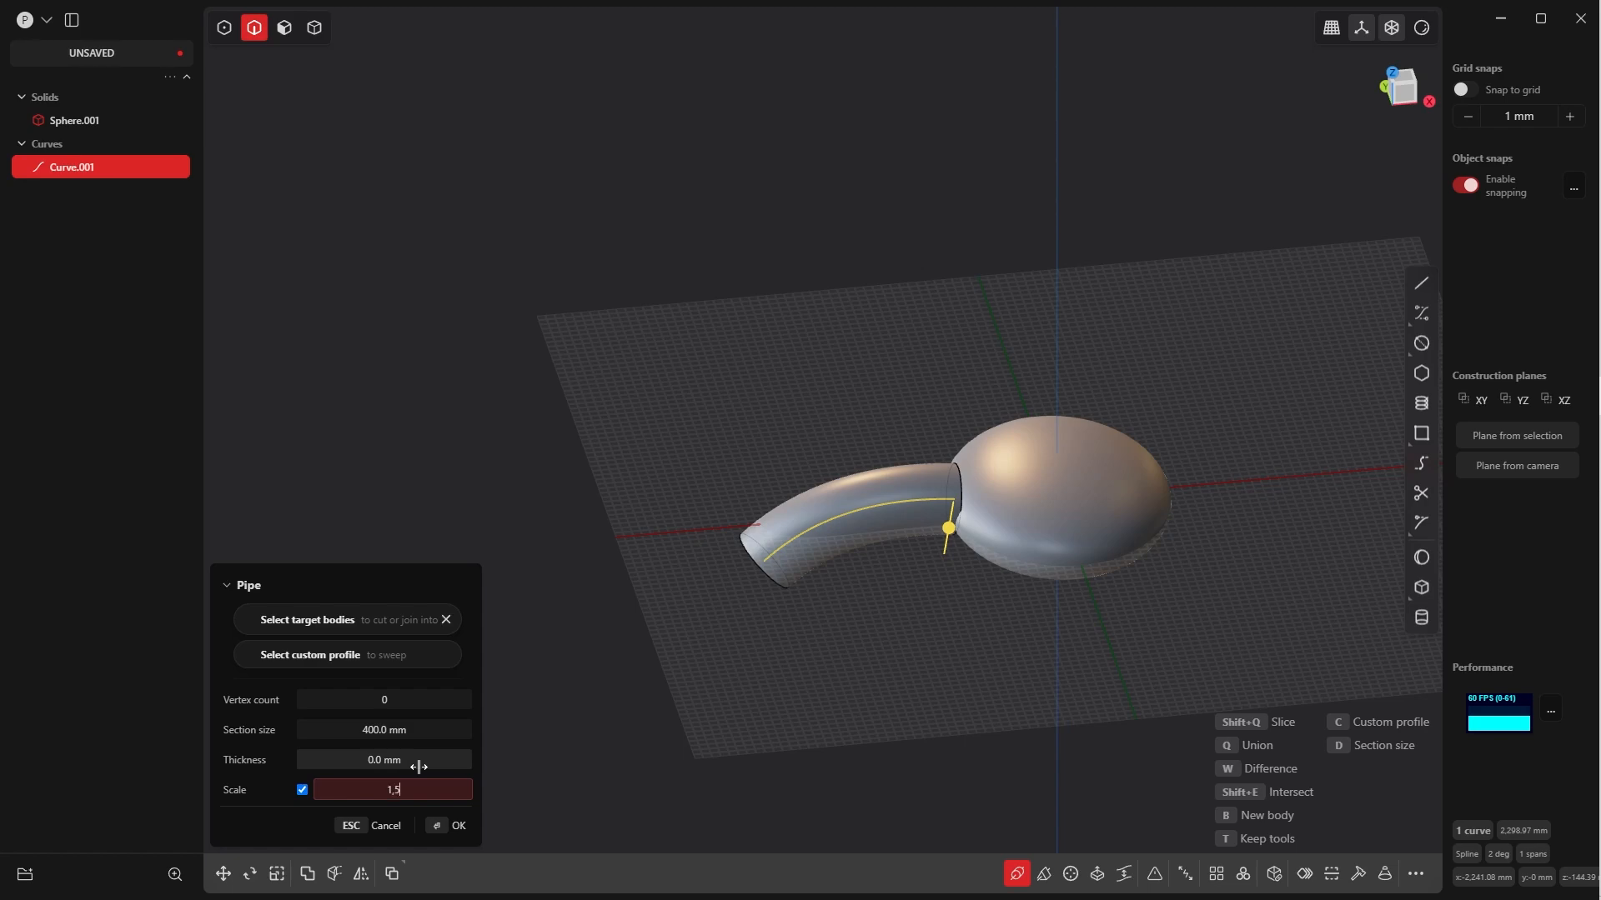
{"action": "key", "text": "Tab"}
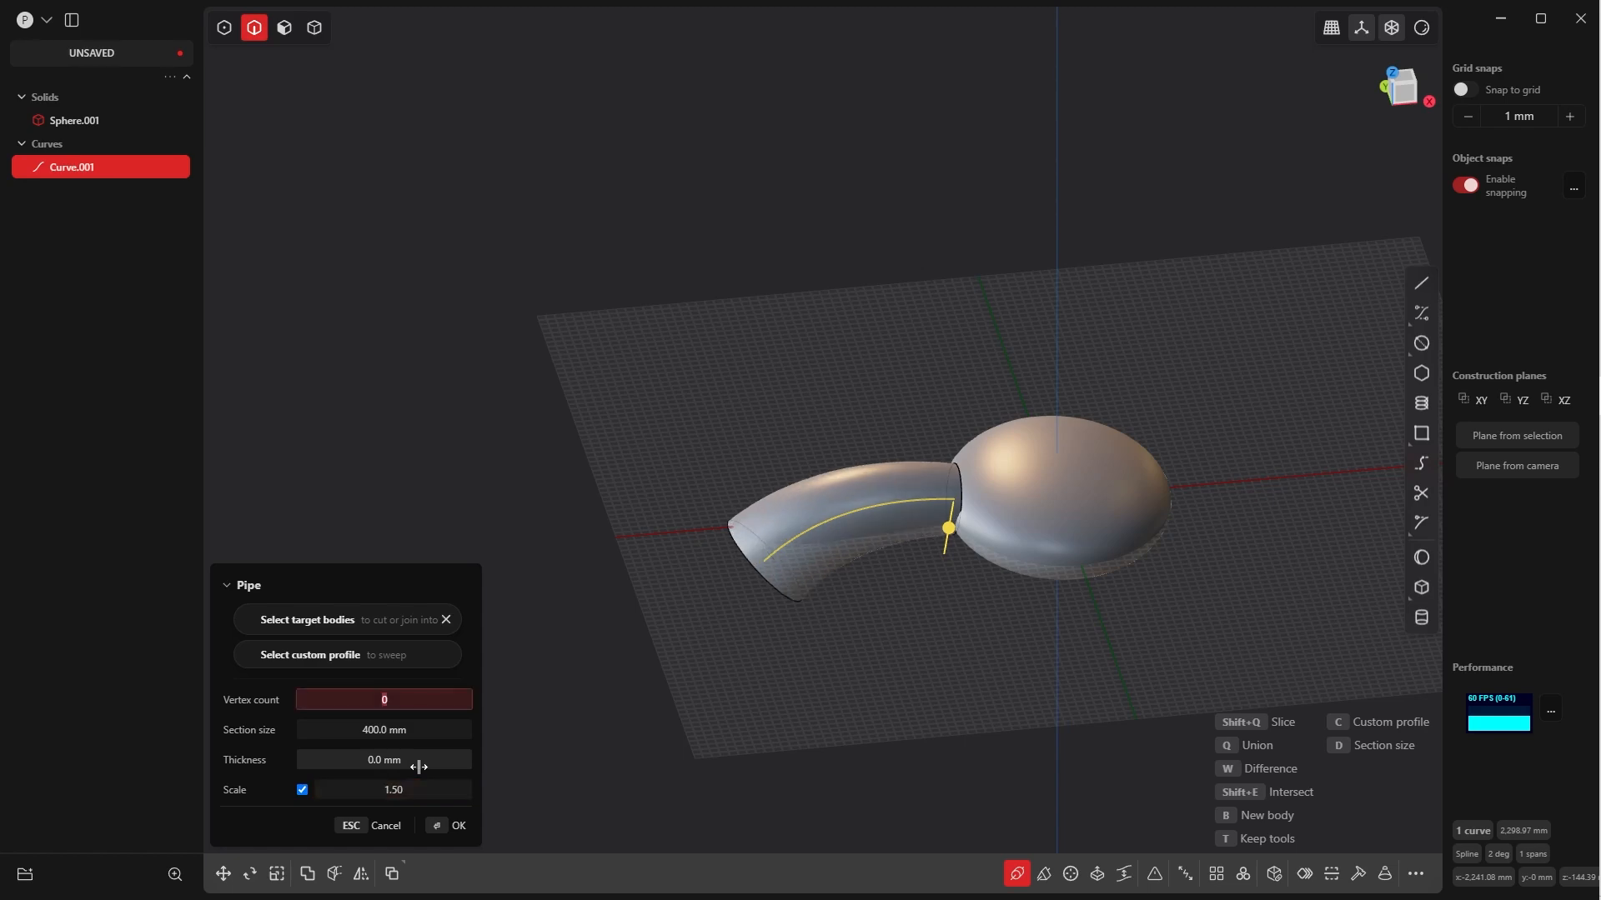
{"action": "middle_click_drag", "start_coordinate": [827, 541], "coordinate": [871, 659]}
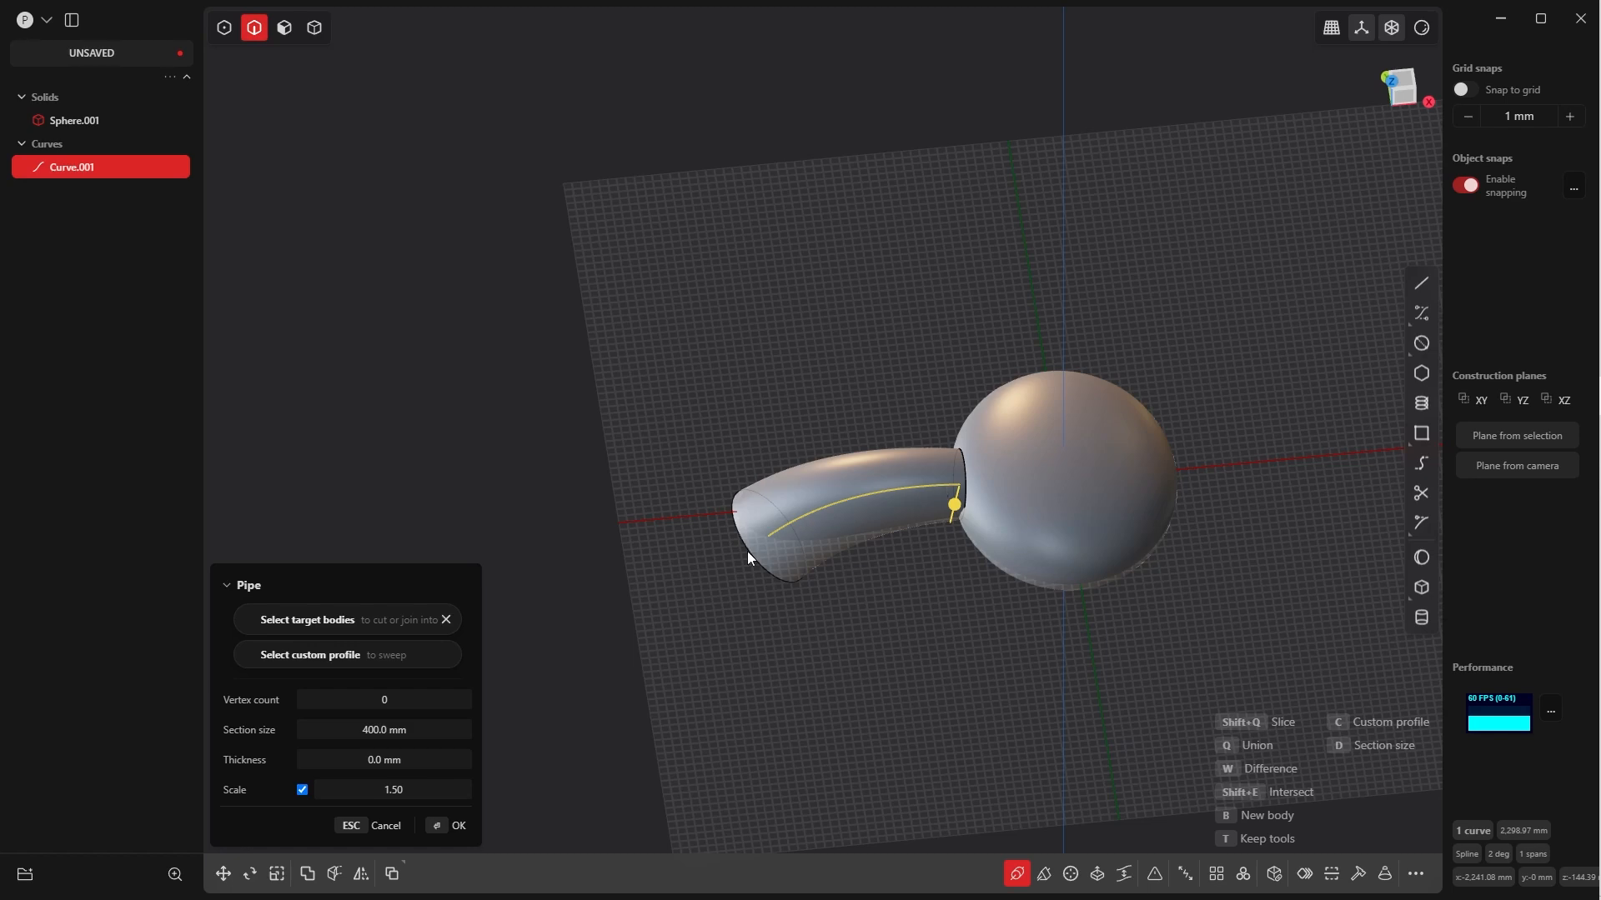
{"action": "middle_click_drag", "start_coordinate": [820, 496], "coordinate": [864, 567]}
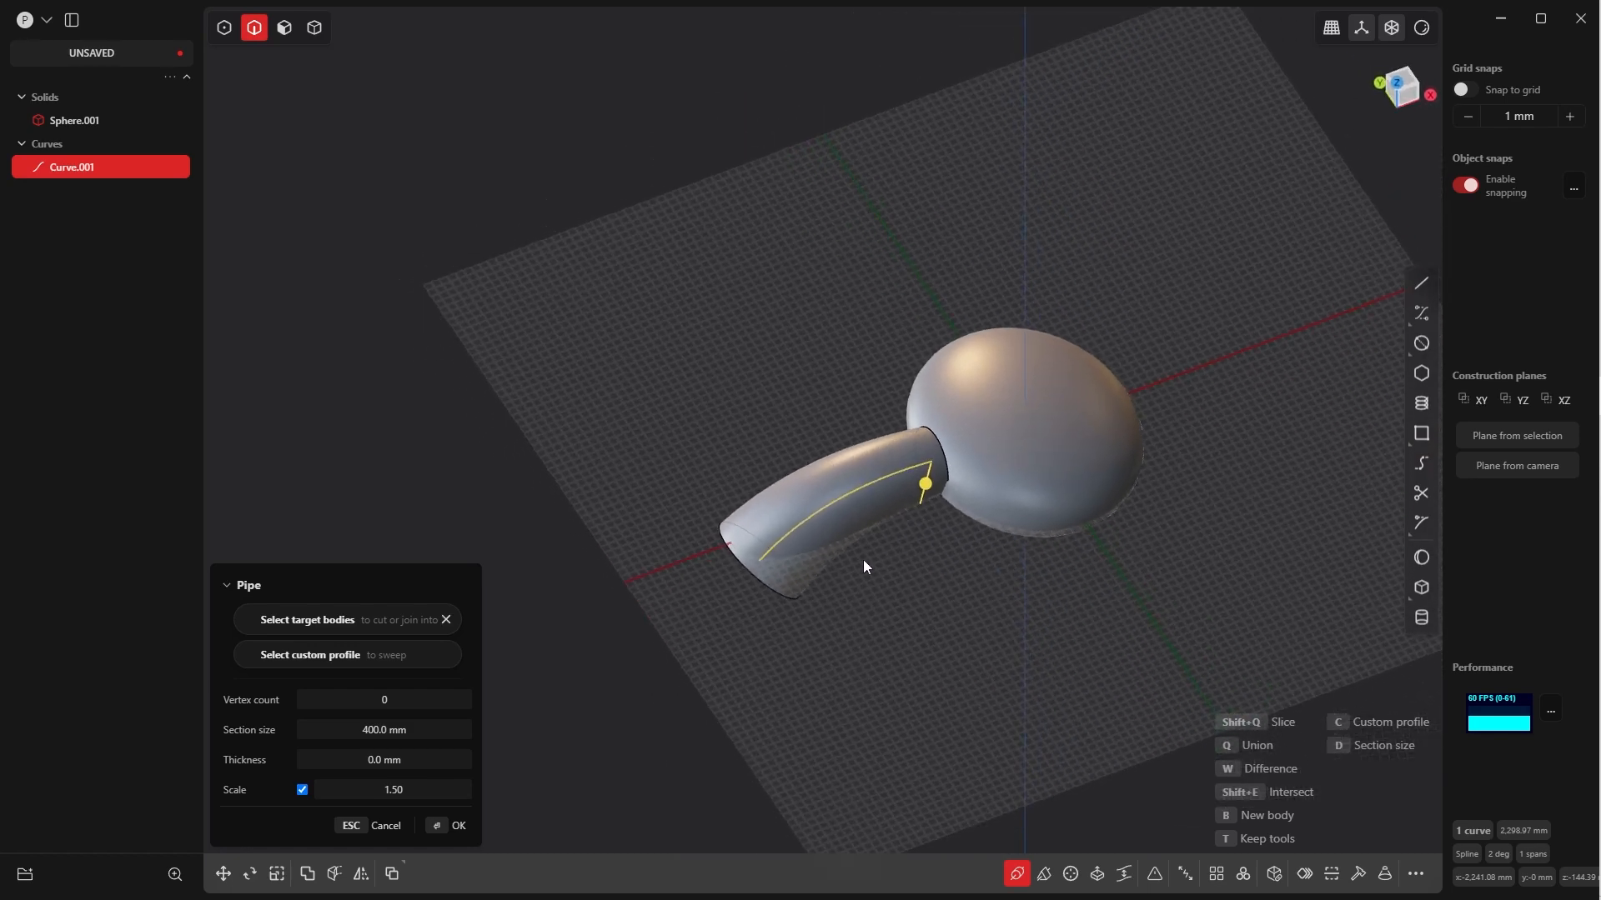
Set the pipe's scale to 1.3, finish creating the pipe and clear the selection
{"action": "left_click", "coordinate": [401, 792]}
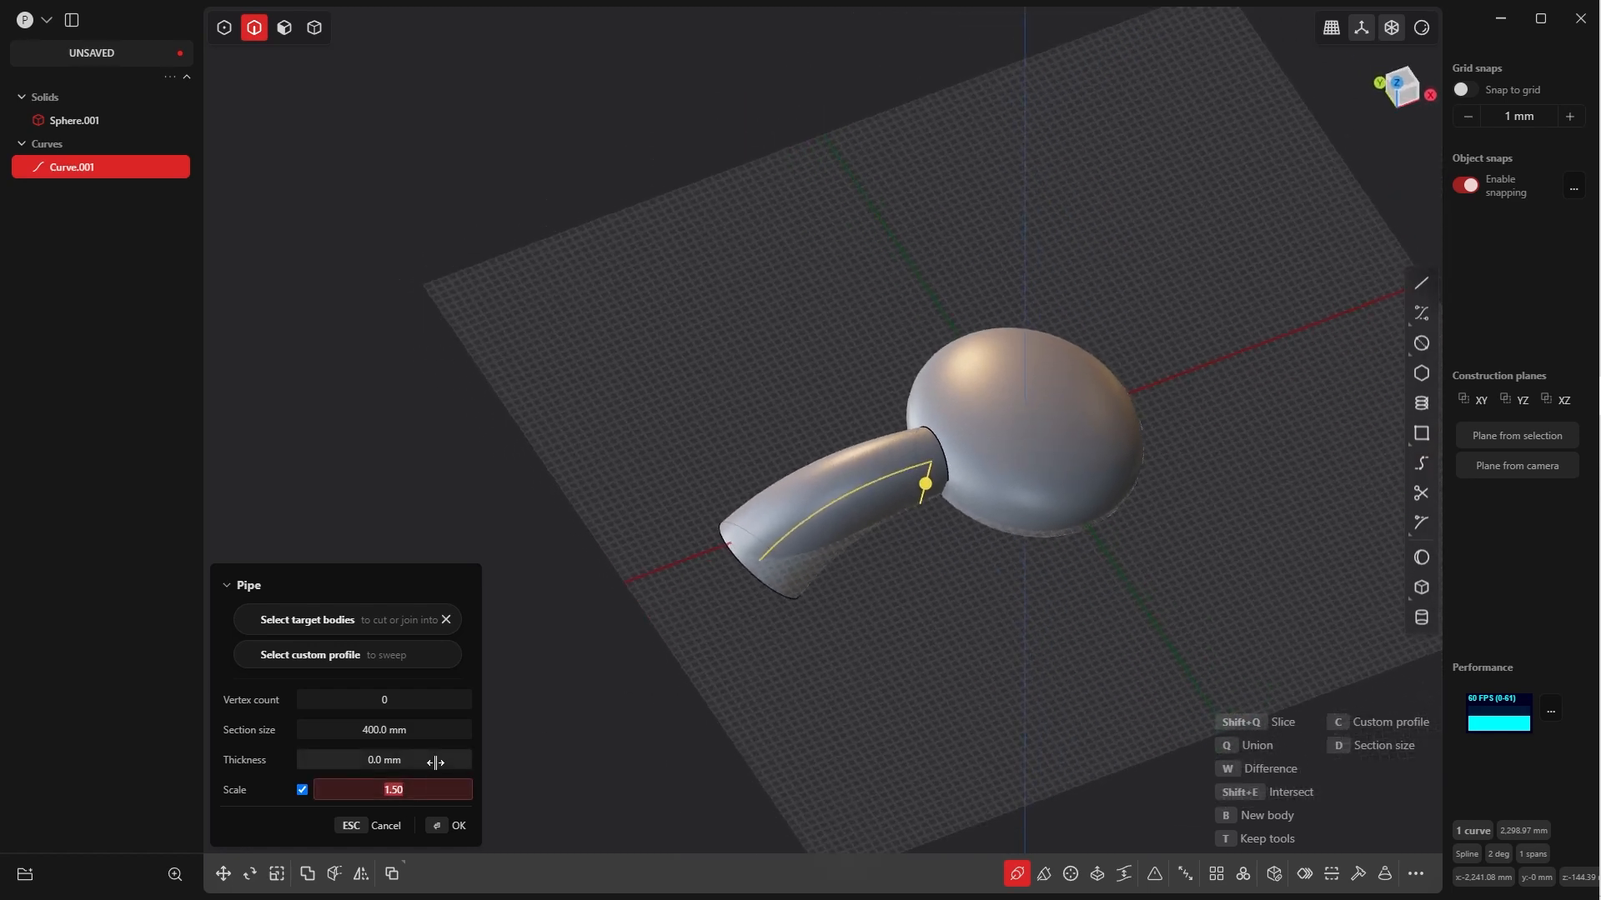
{"action": "type", "text": "1.3"}
{"action": "key", "text": "Tab"}
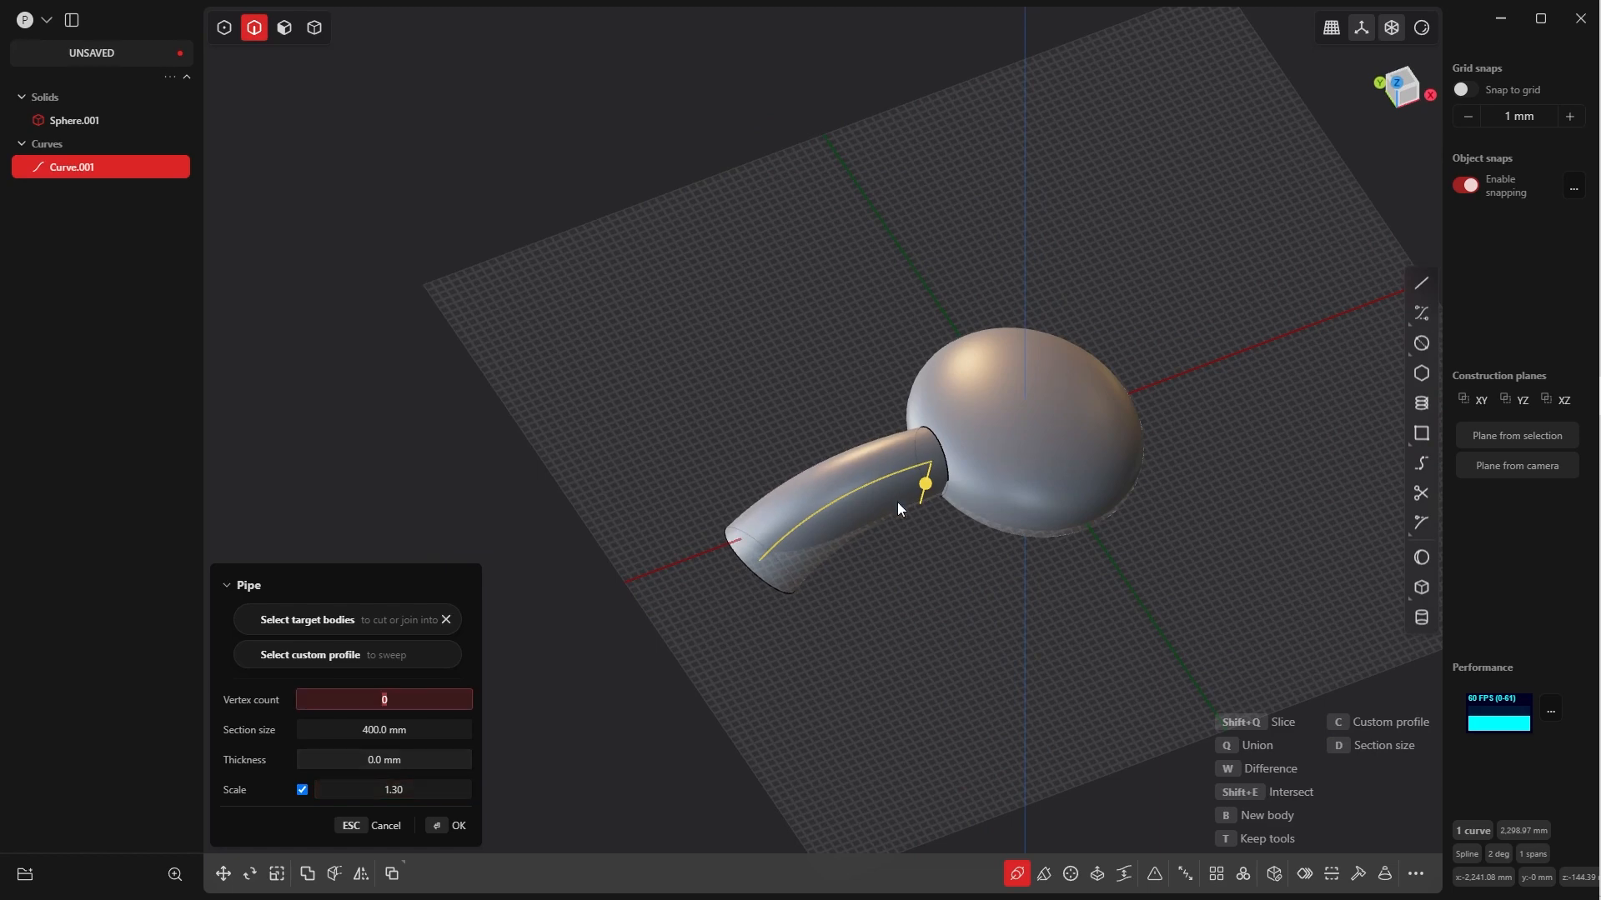
{"action": "middle_click_drag", "start_coordinate": [897, 502], "coordinate": [883, 435]}
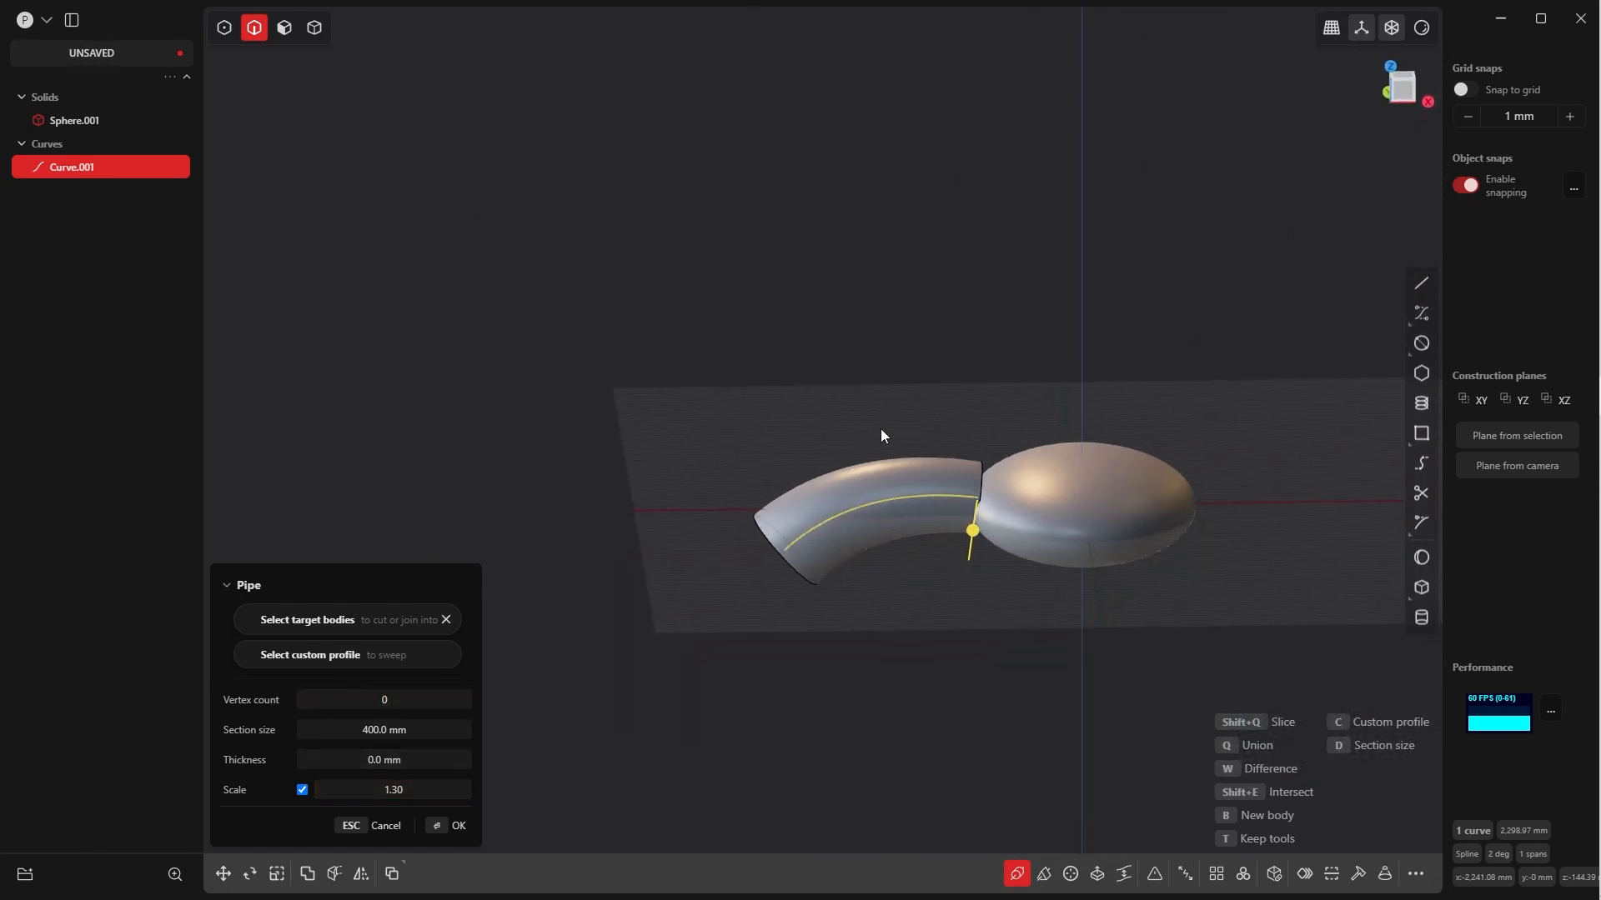
{"action": "left_click", "coordinate": [435, 825]}
{"action": "mouse_move", "coordinate": [886, 593]}
{"action": "middle_mouse_down"}
{"action": "mouse_move", "coordinate": [862, 543]}
{"action": "mouse_move", "coordinate": [899, 605]}
{"action": "middle_mouse_up"}
{"action": "left_click", "coordinate": [899, 606]}
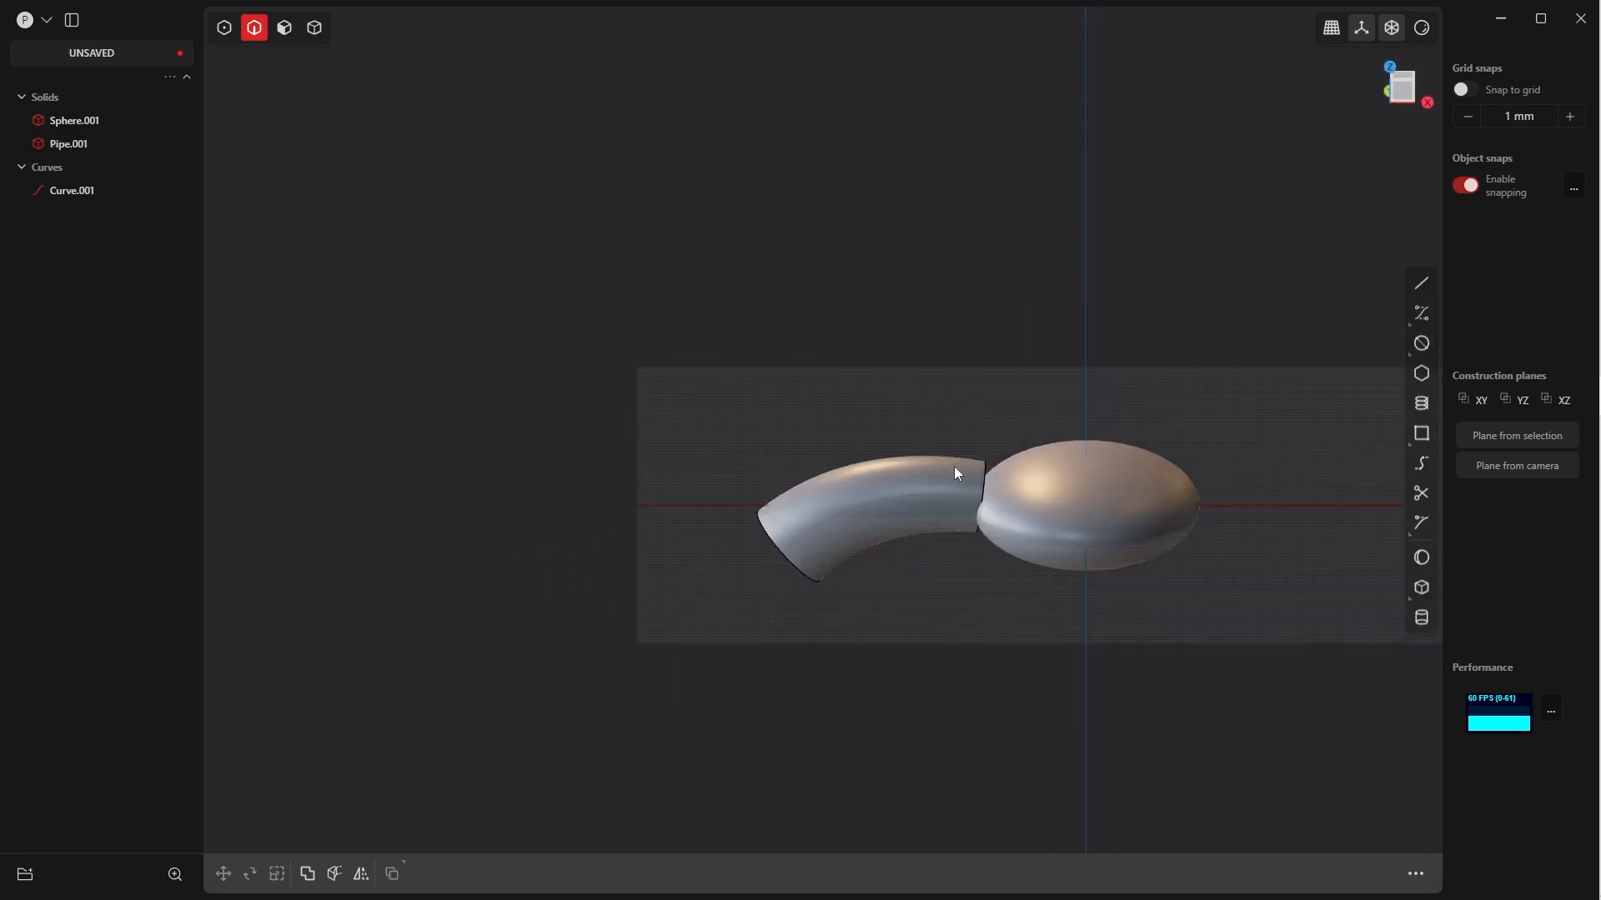
Scale the pipe solid down uniformly to about 0.919
{"action": "key", "text": "Tab"}
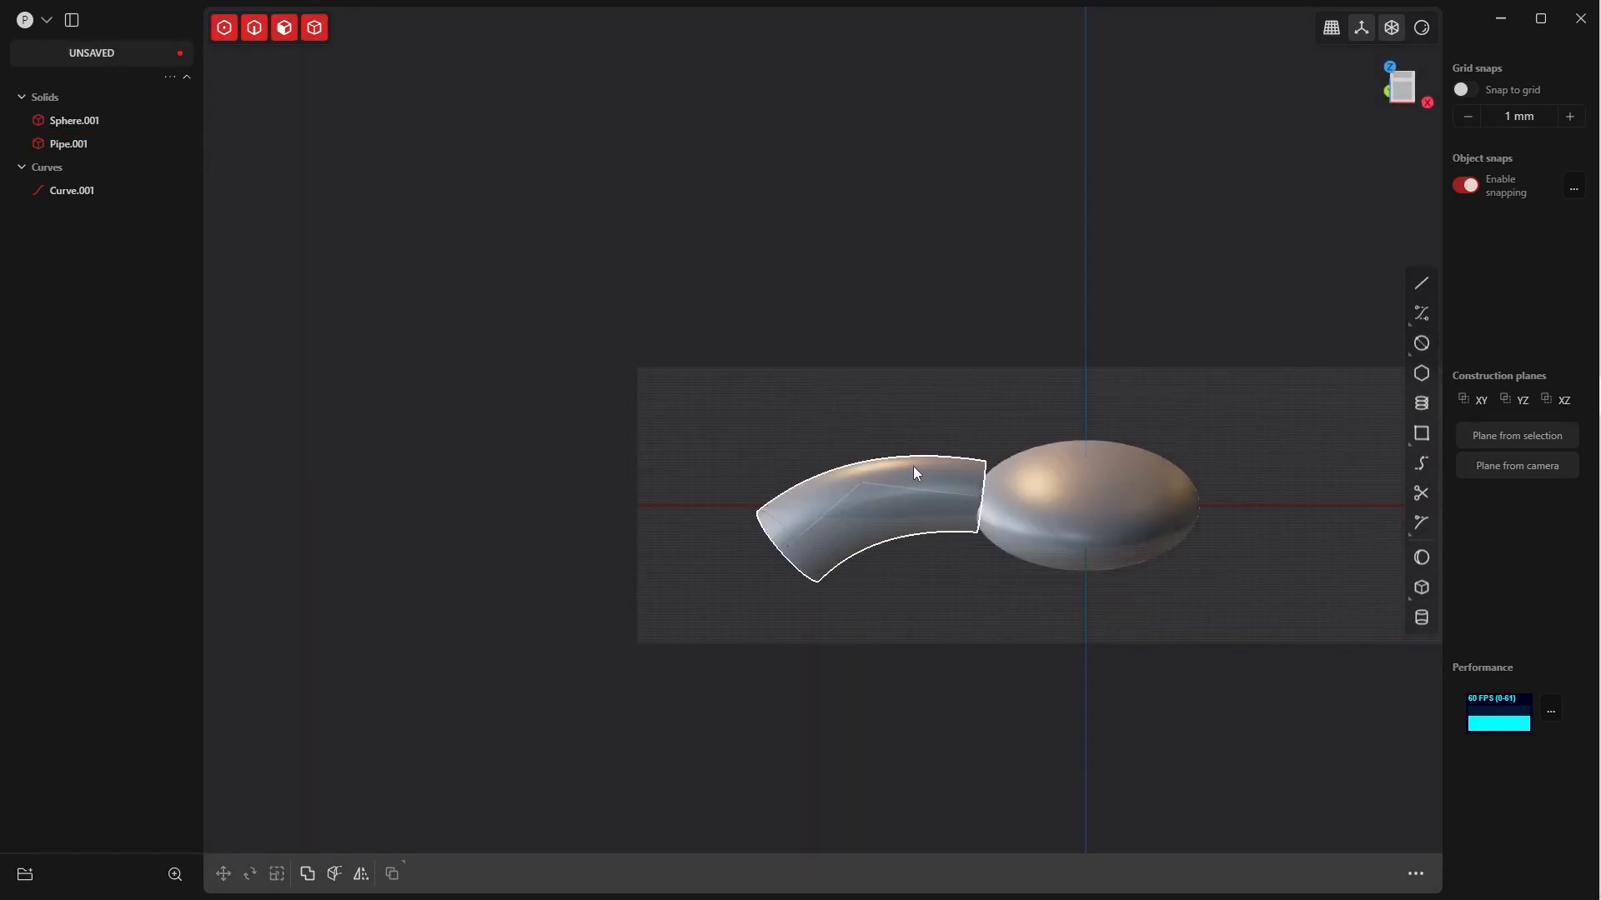
{"action": "left_click", "coordinate": [921, 467]}
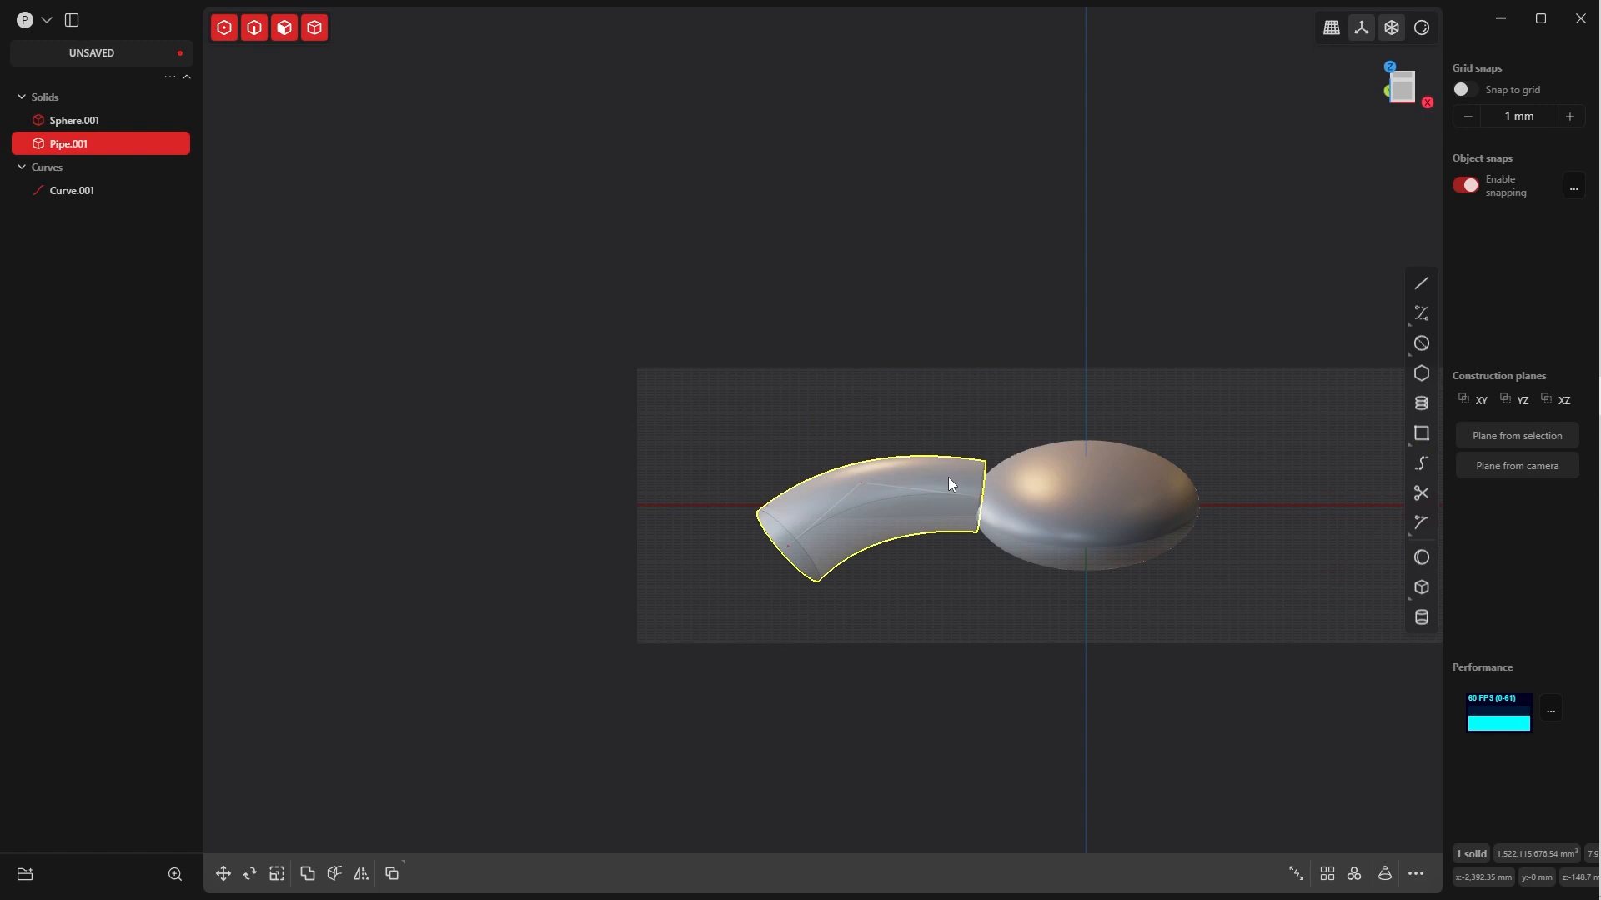
{"action": "key", "text": "s"}
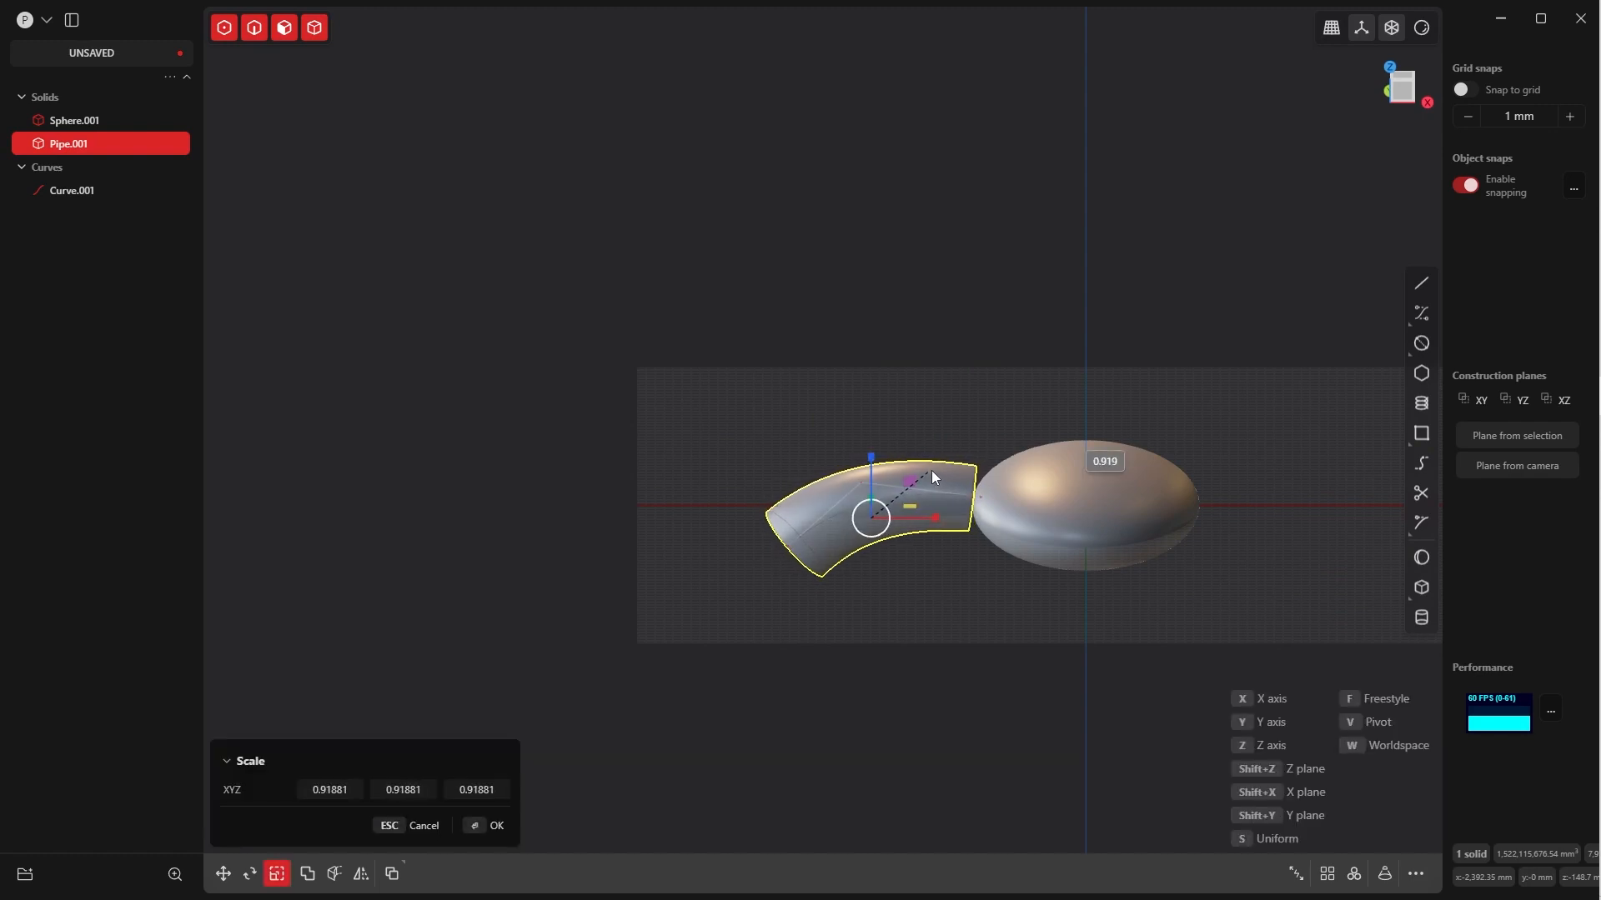
{"action": "left_click", "coordinate": [495, 825]}
{"action": "middle_click_drag", "start_coordinate": [800, 734], "coordinate": [1164, 405]}
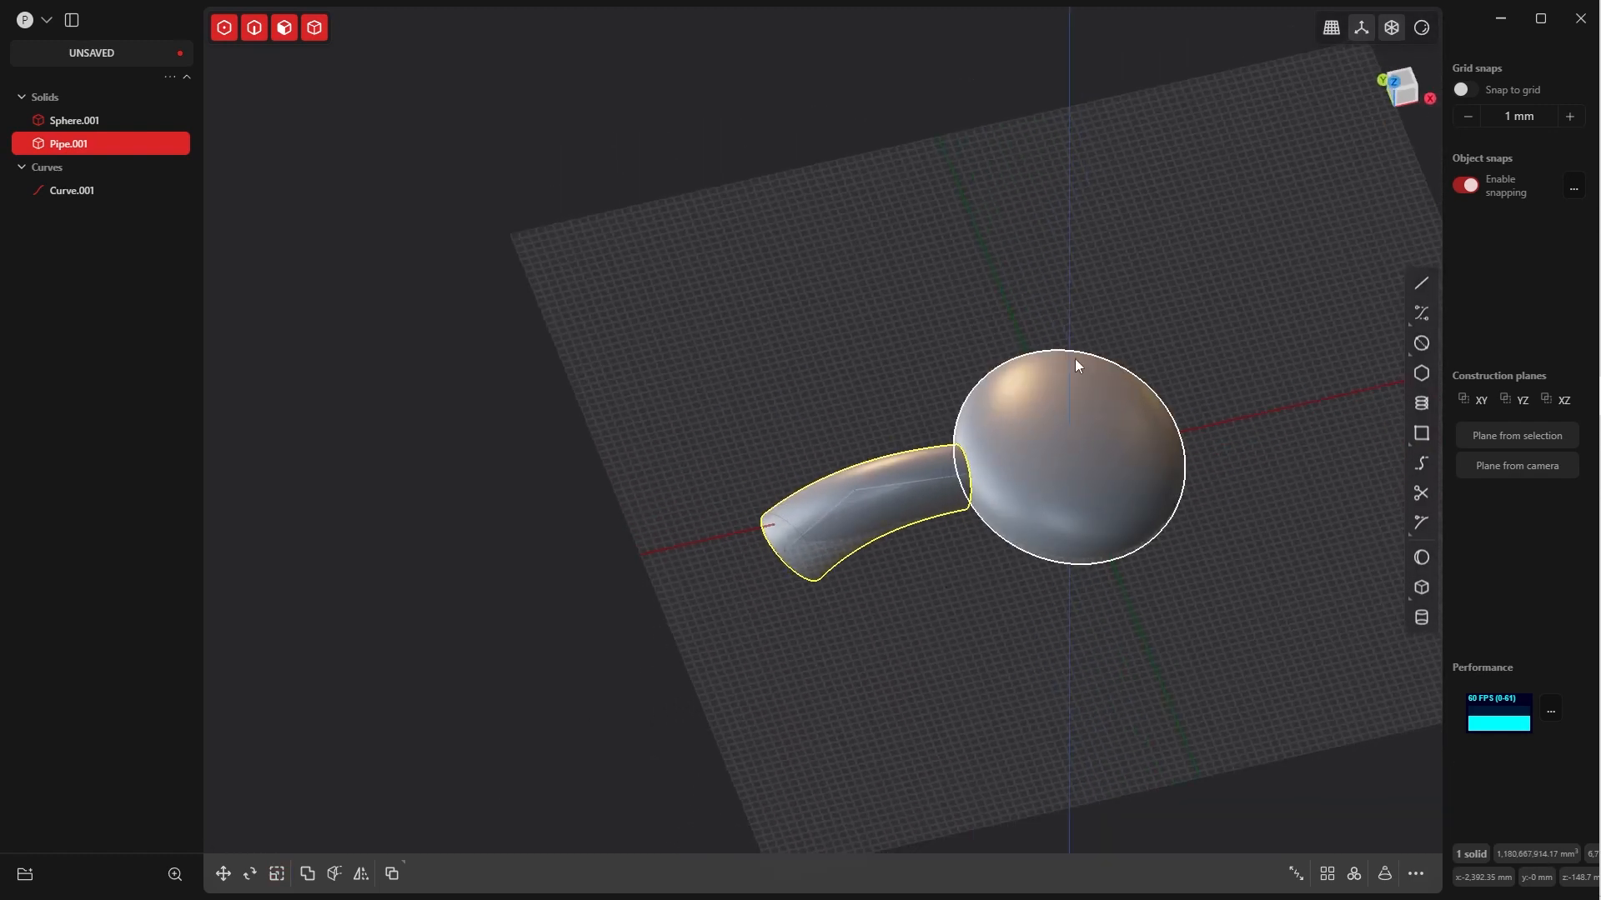
In front view, move the pipe about 420 mm in X and -46 mm in Z so its inner end penetrates the ellipsoid
{"action": "middle_click_drag", "start_coordinate": [942, 511], "coordinate": [886, 399]}
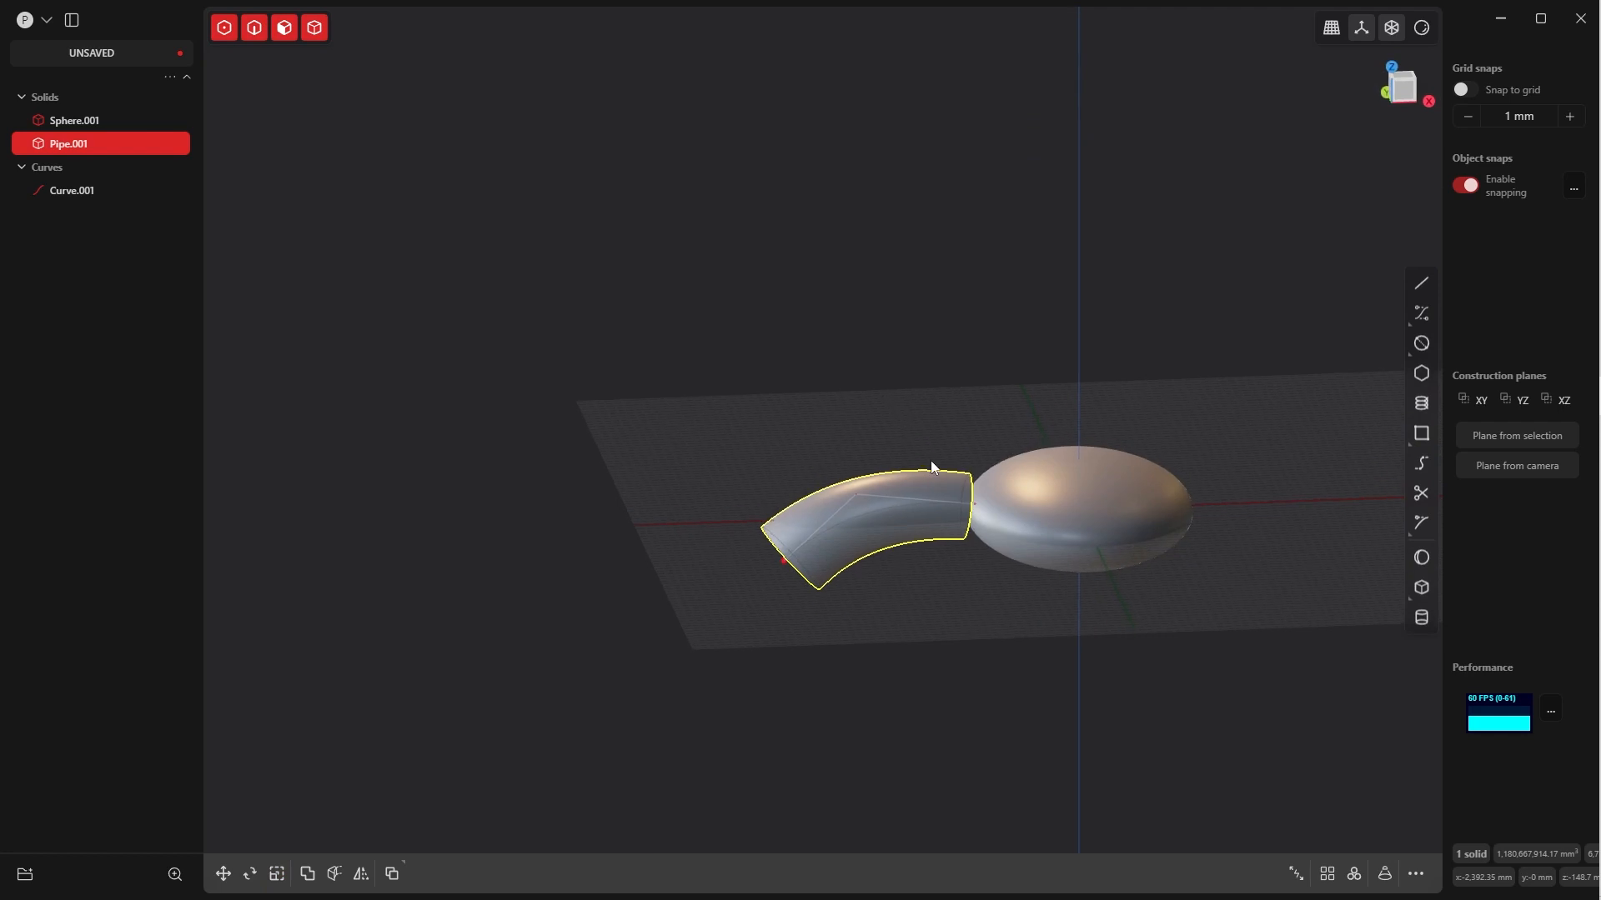
{"action": "key", "text": "grave"}
{"action": "left_click", "coordinate": [866, 406]}
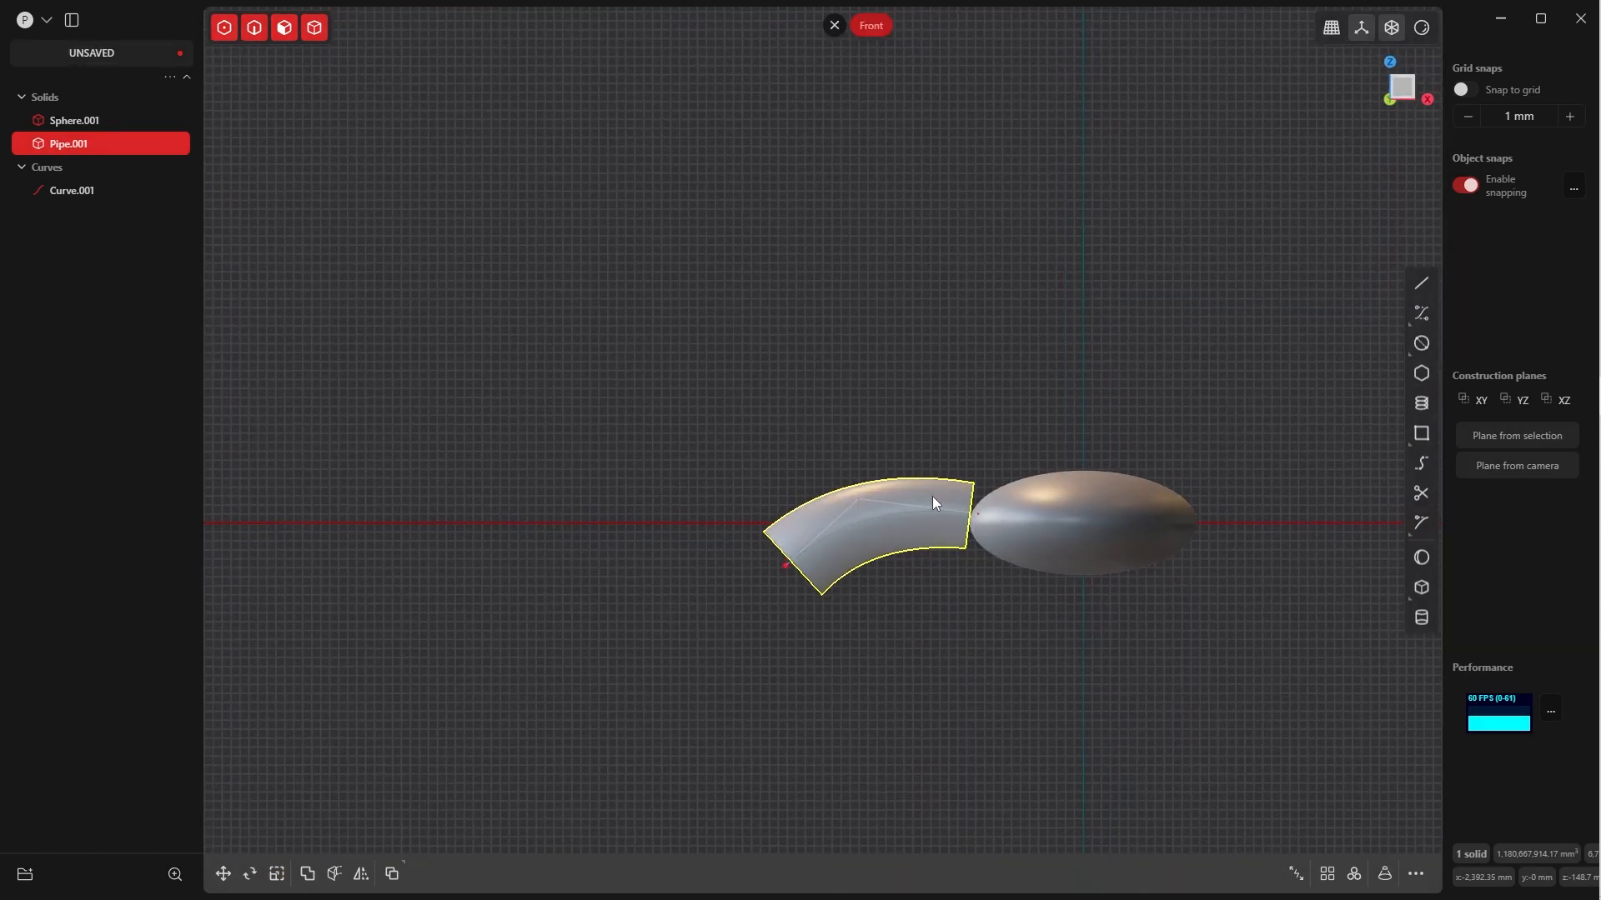
{"action": "key", "text": "g"}
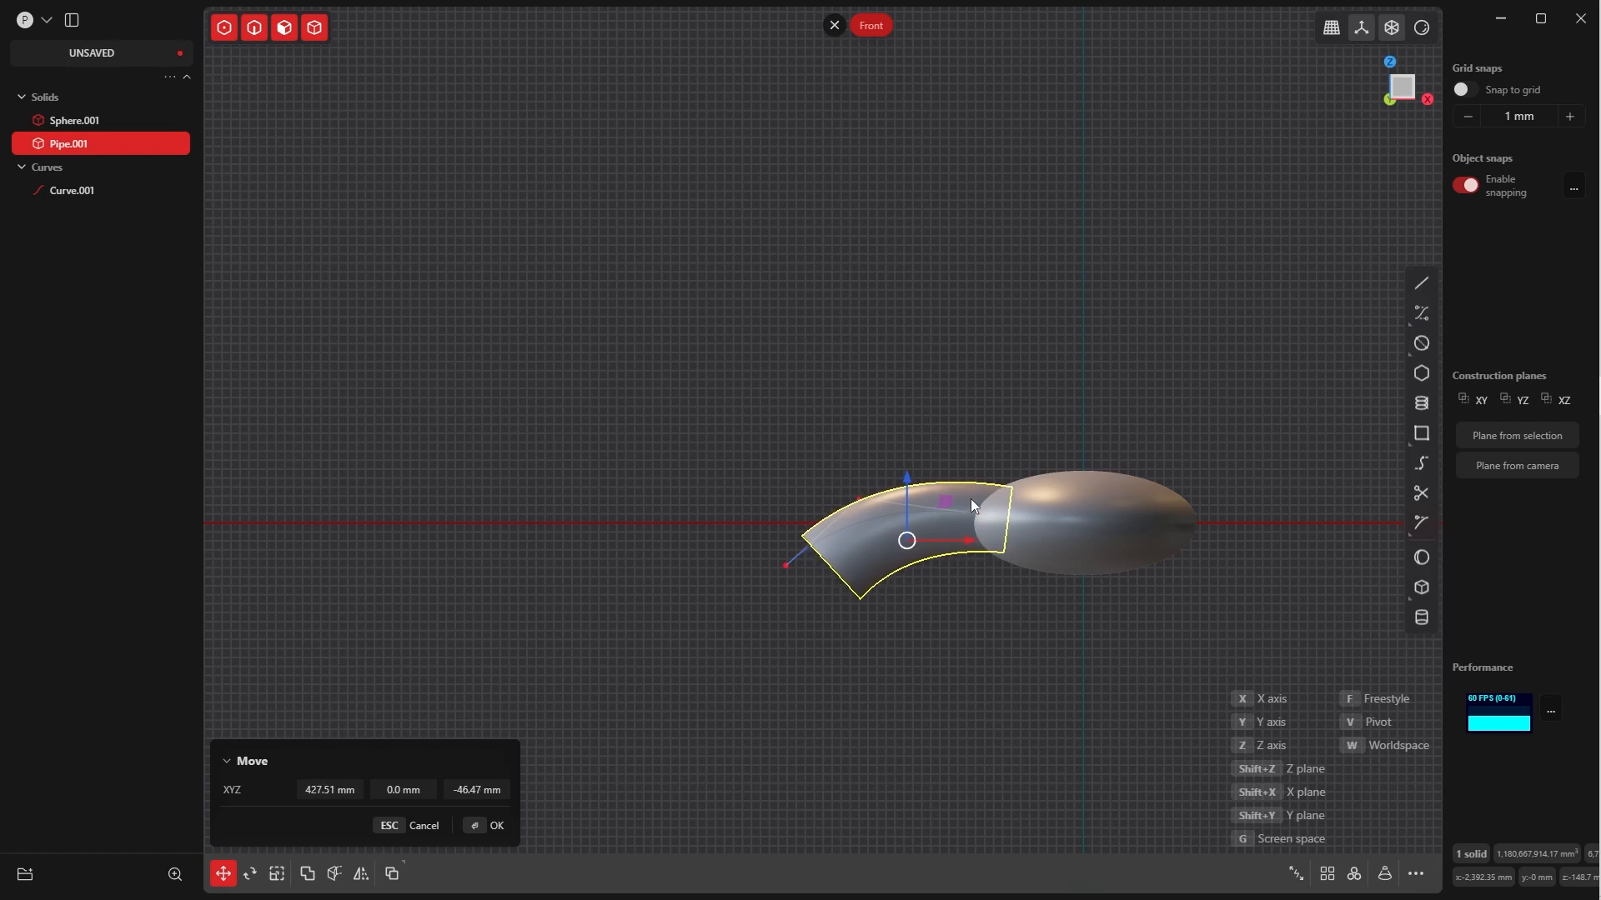
{"action": "left_click", "coordinate": [481, 832]}
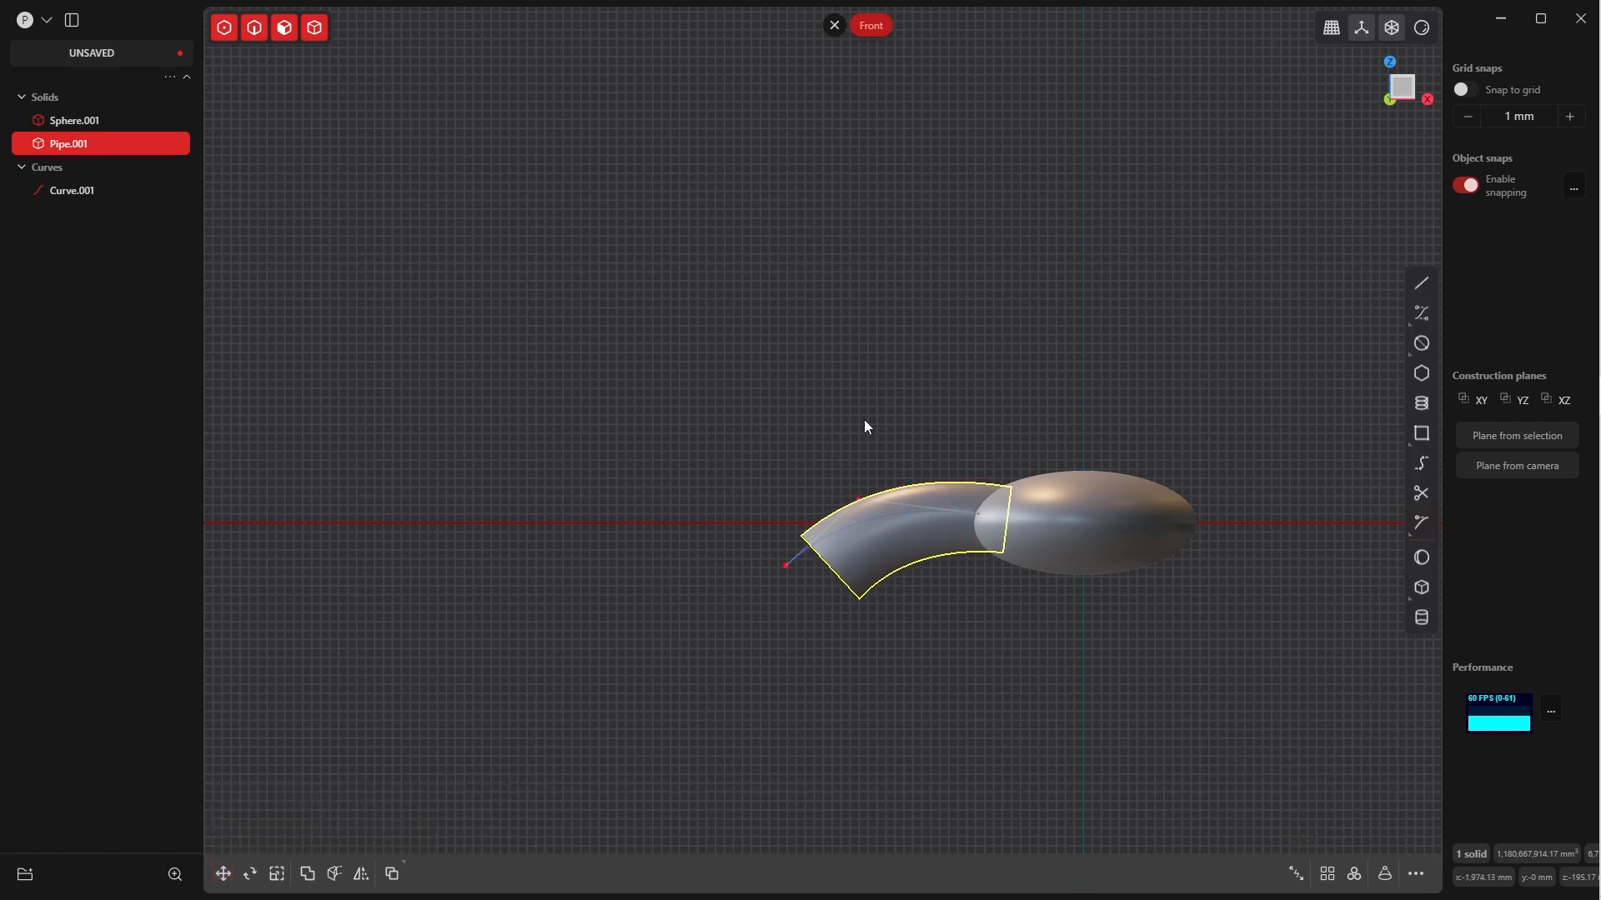
Delete the flat face at the pipe's outer end to leave it open
{"action": "middle_click_drag", "start_coordinate": [863, 419], "coordinate": [1055, 397]}
{"action": "left_click", "coordinate": [988, 615]}
{"action": "left_click", "coordinate": [915, 518]}
{"action": "key", "text": "Tab"}
{"action": "left_click", "coordinate": [918, 632]}
{"action": "left_click", "coordinate": [882, 690]}
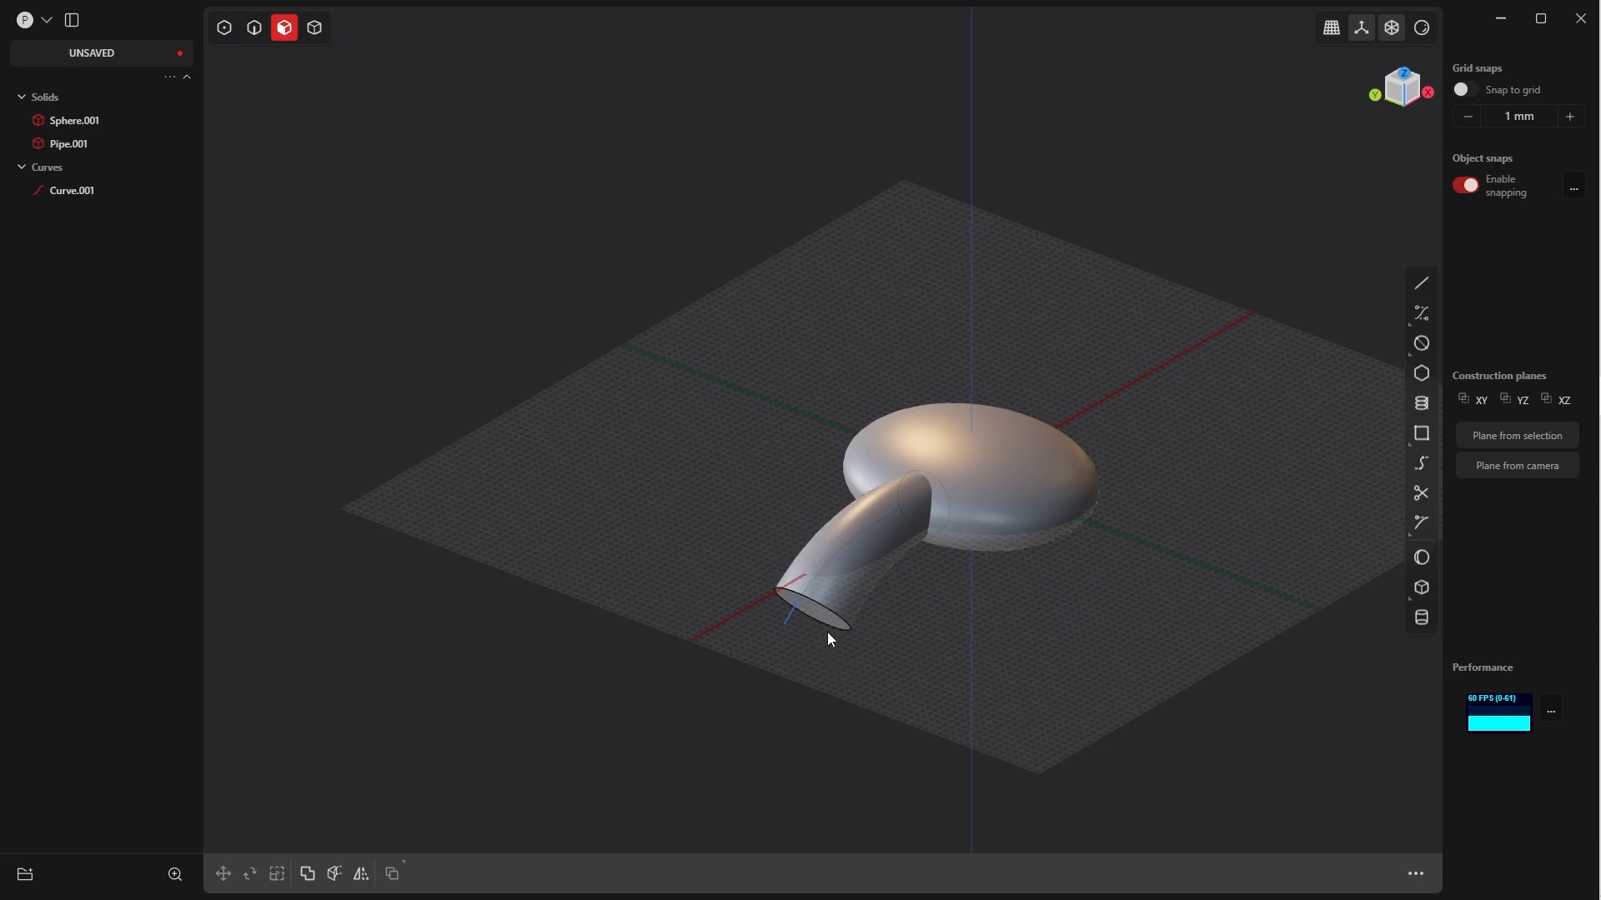
{"action": "left_click", "coordinate": [817, 617]}
{"action": "middle_click_drag", "start_coordinate": [893, 624], "coordinate": [848, 505]}
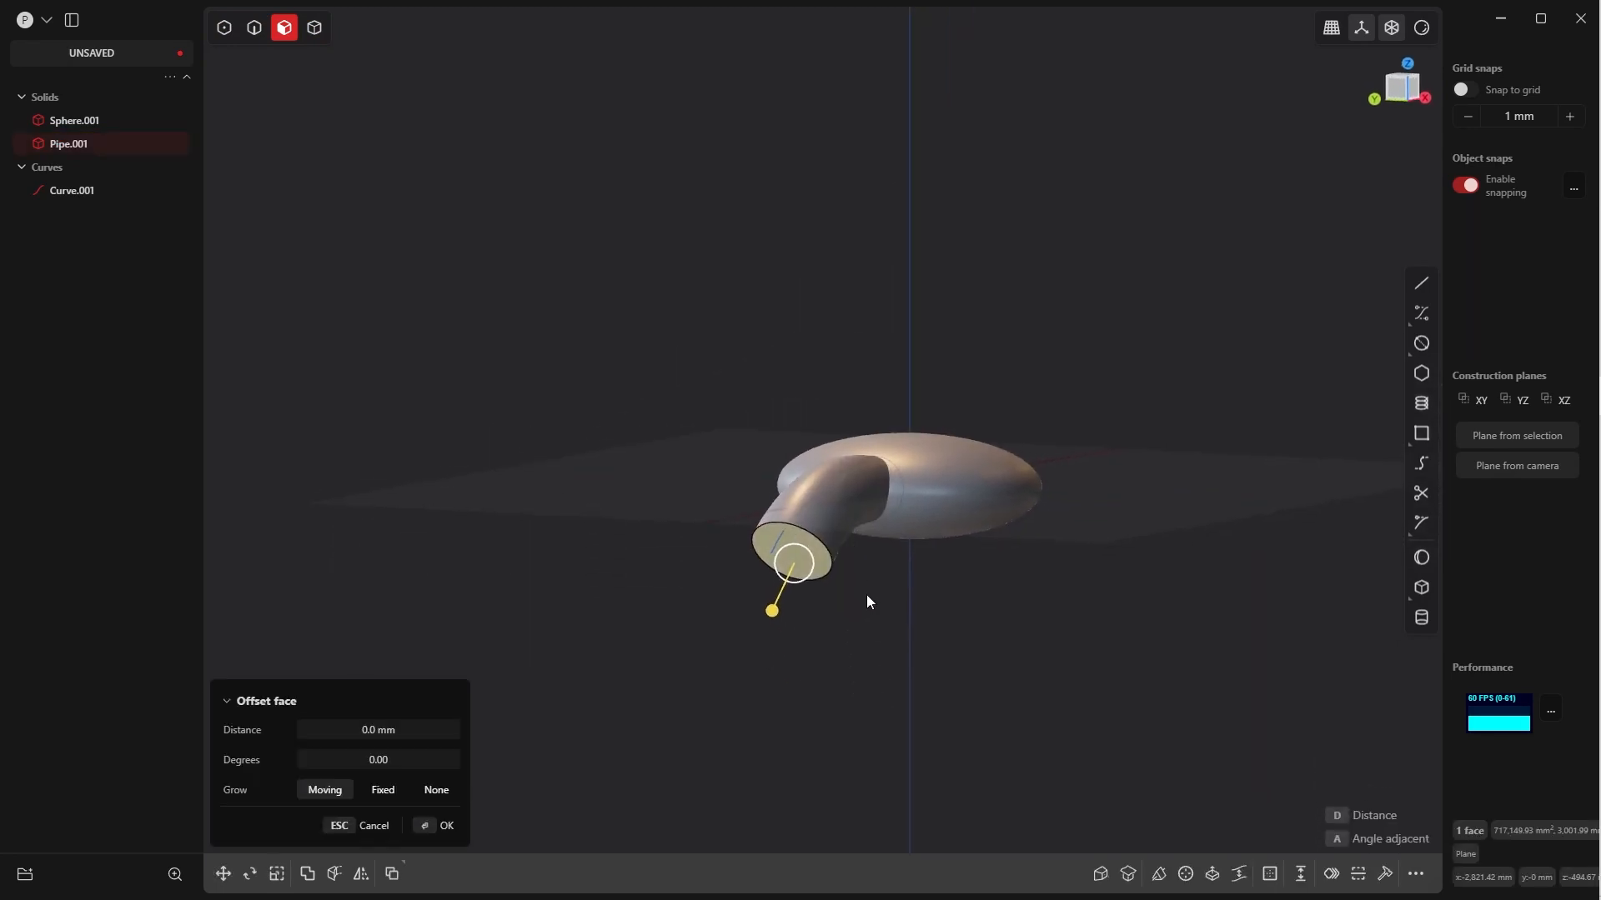
{"action": "key", "text": "Delete"}
Patch the hole at the pipe's outer end, switching the continuity from G0 to get a smoothly rounded cap
{"action": "key", "text": "Tab"}
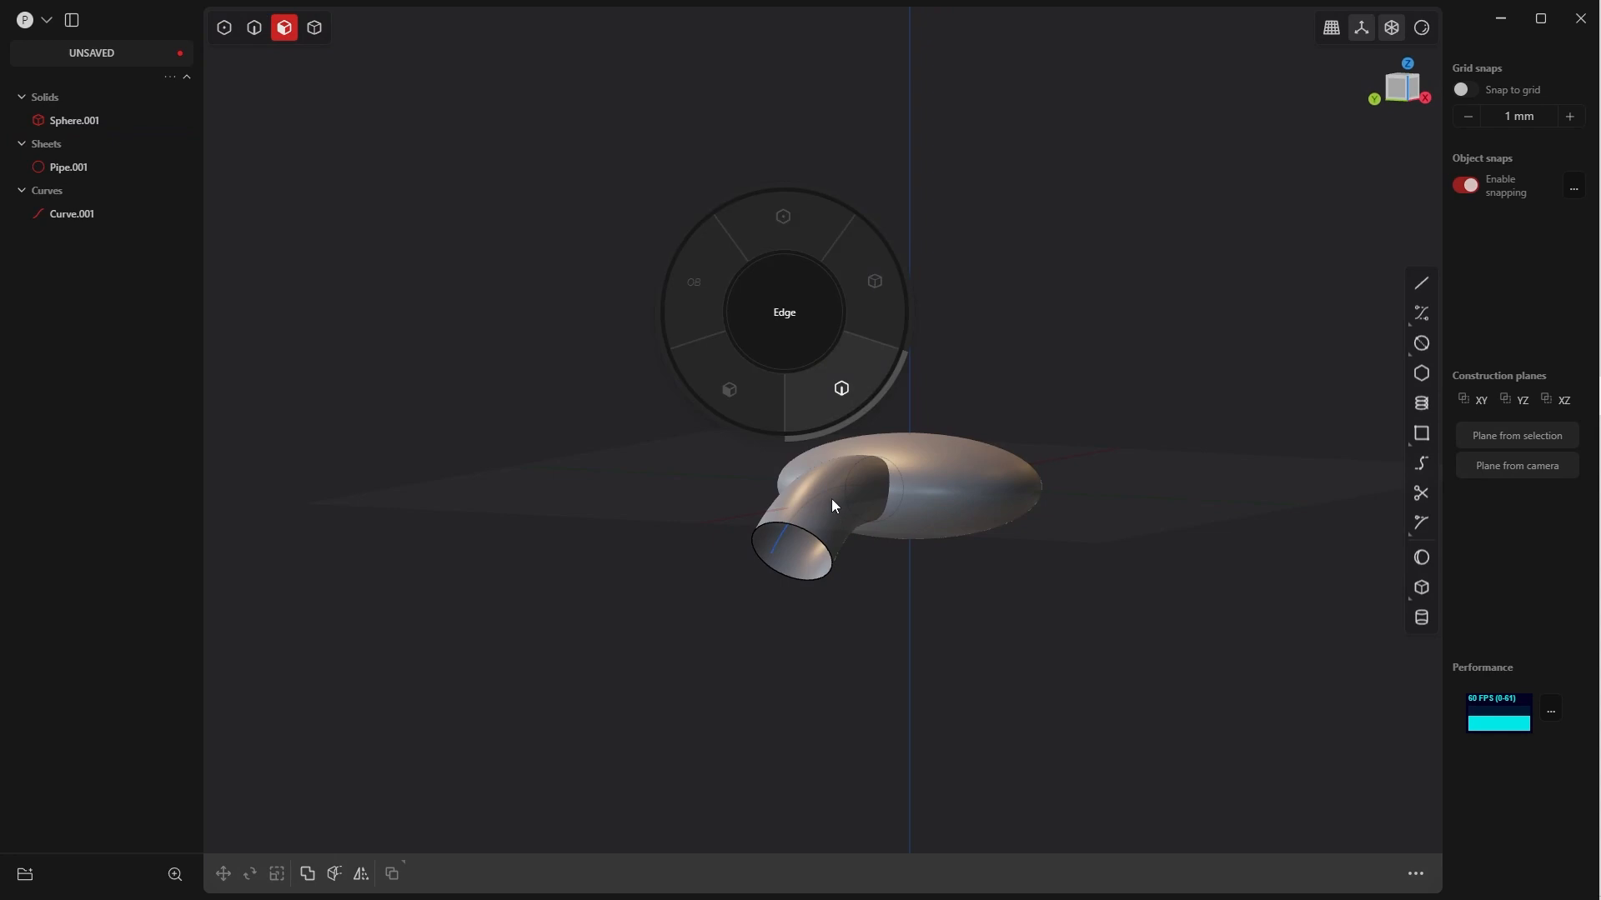
{"action": "left_click", "coordinate": [826, 546]}
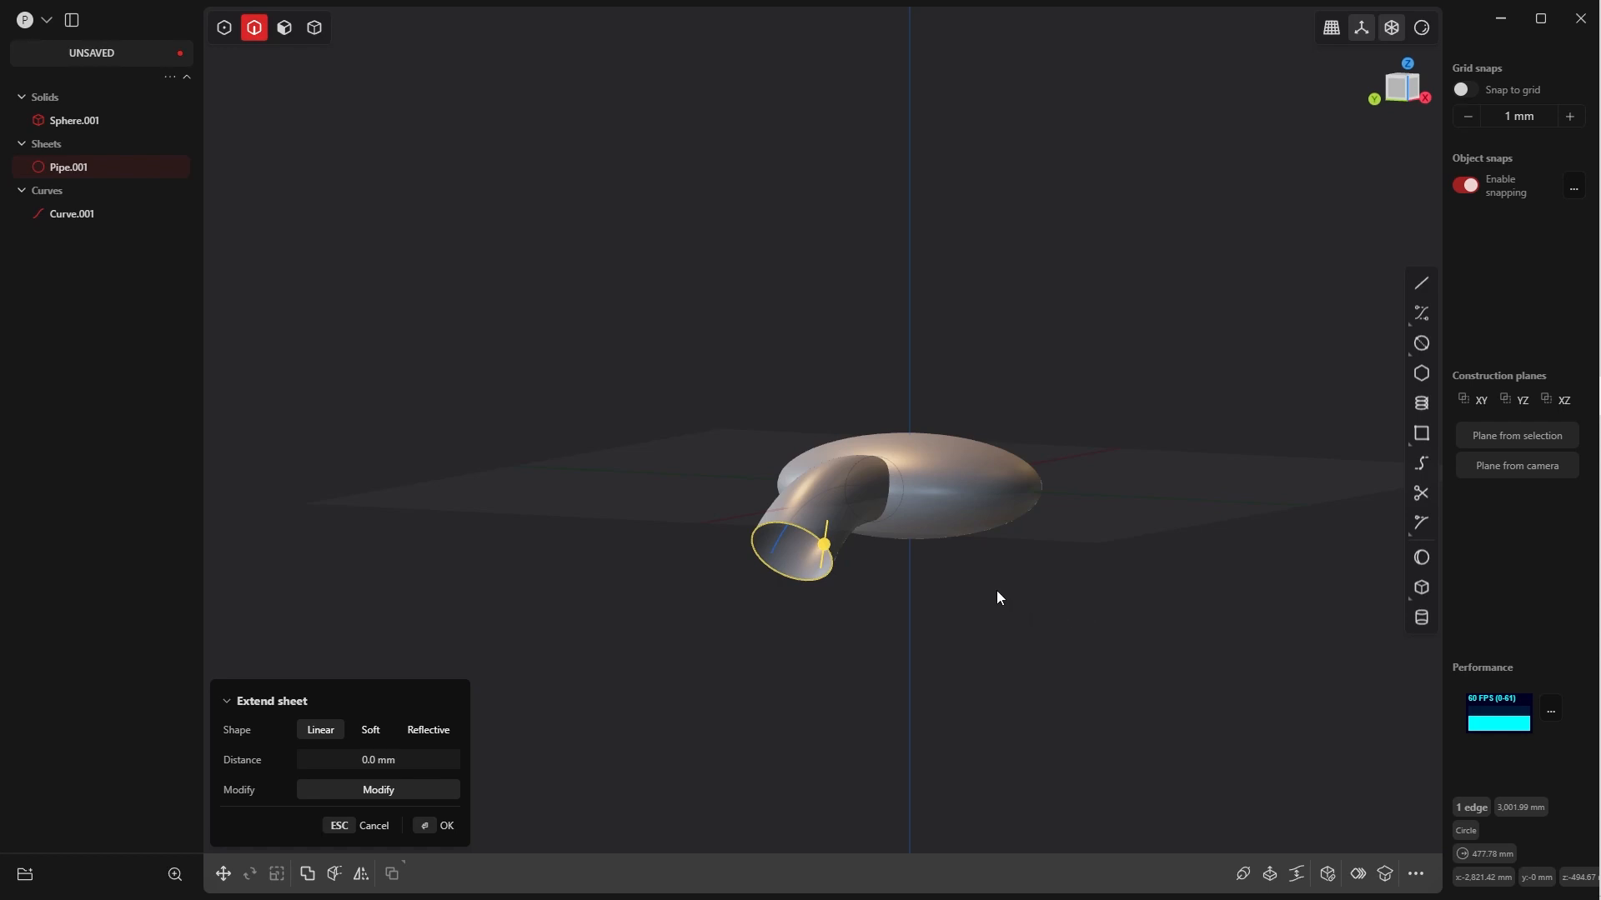
{"action": "key", "text": "shift+j"}
{"action": "middle_click_drag", "start_coordinate": [692, 570], "coordinate": [635, 604]}
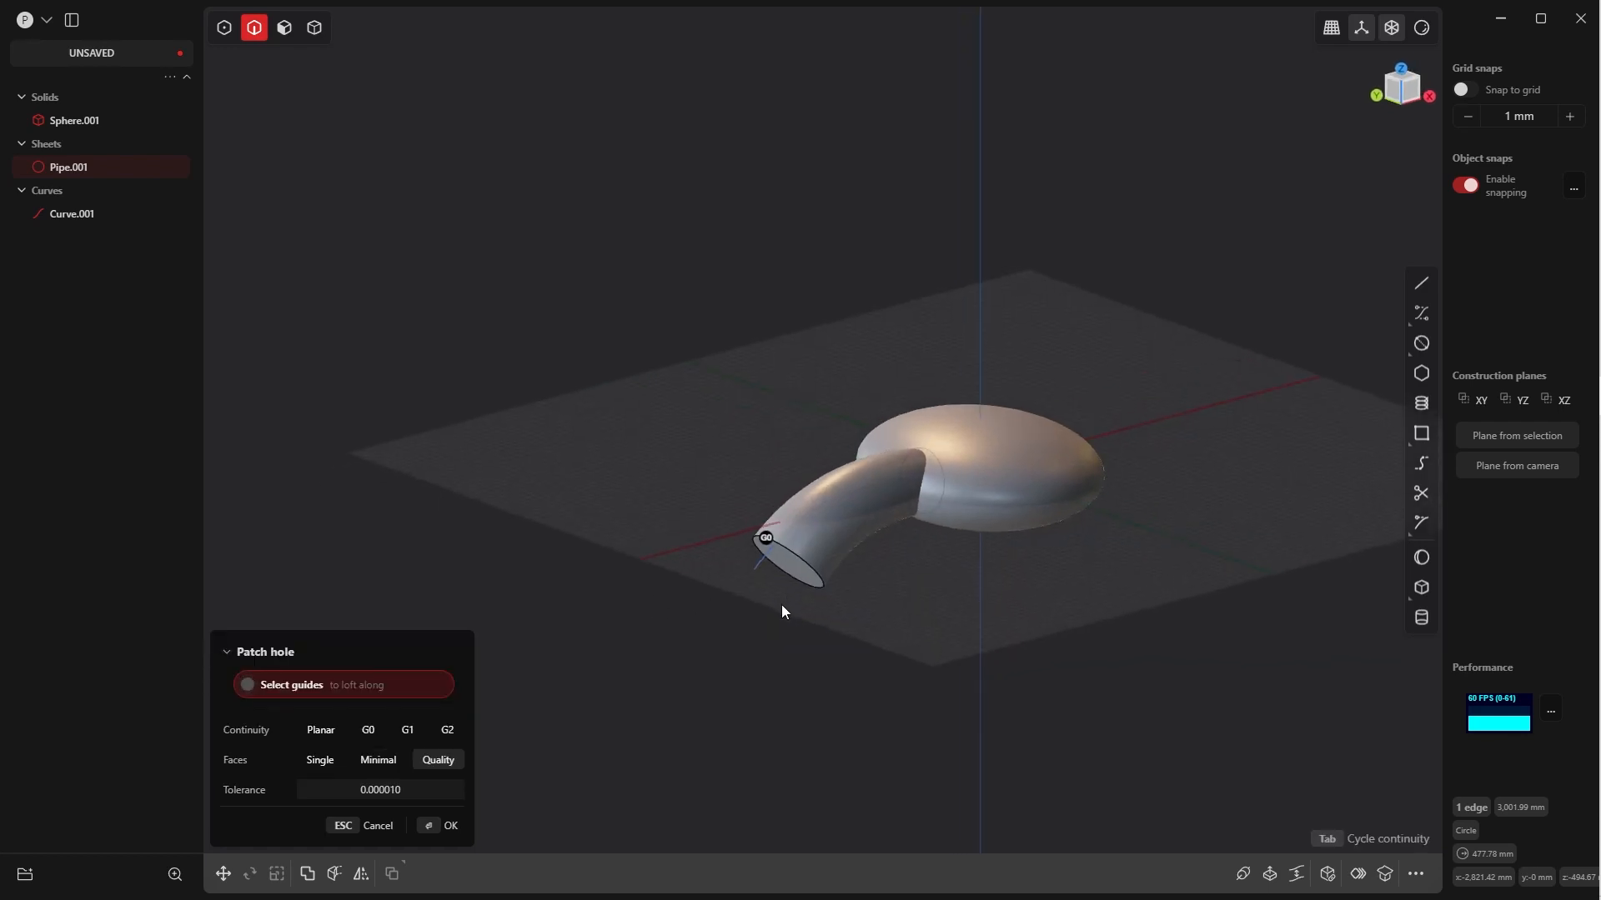
{"action": "key", "text": "Tab"}
{"action": "middle_click_drag", "start_coordinate": [797, 584], "coordinate": [979, 368]}
{"action": "key", "text": "Return"}
{"action": "middle_click_drag", "start_coordinate": [930, 468], "coordinate": [933, 570]}
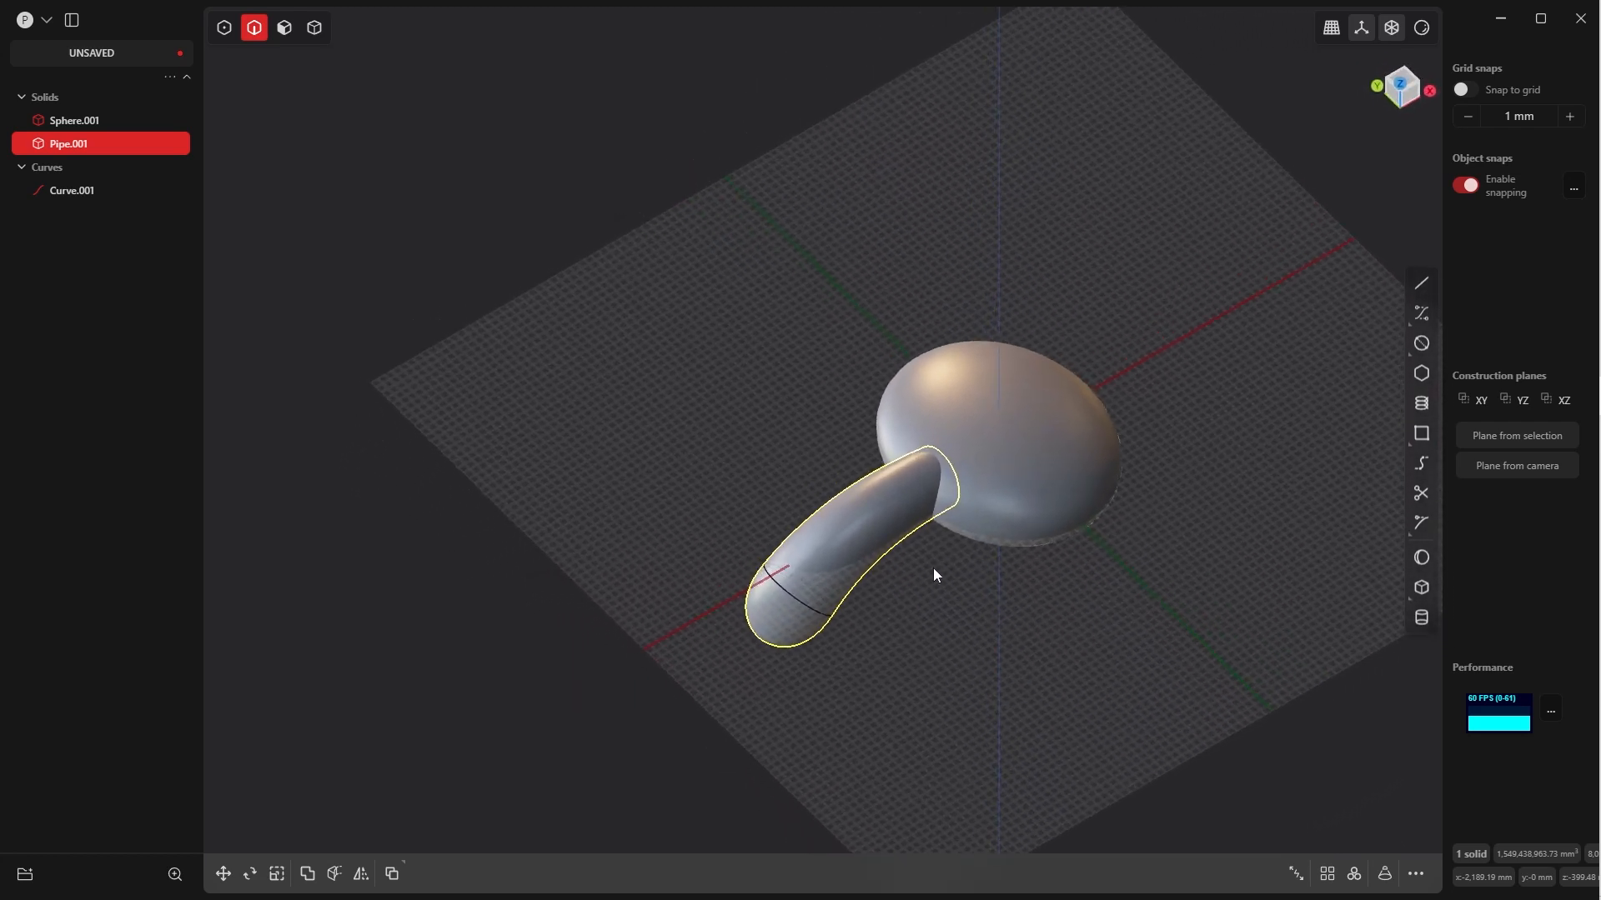
{"action": "middle_click_drag", "start_coordinate": [817, 578], "coordinate": [842, 538]}
{"action": "middle_click_drag", "start_coordinate": [1000, 519], "coordinate": [938, 616]}
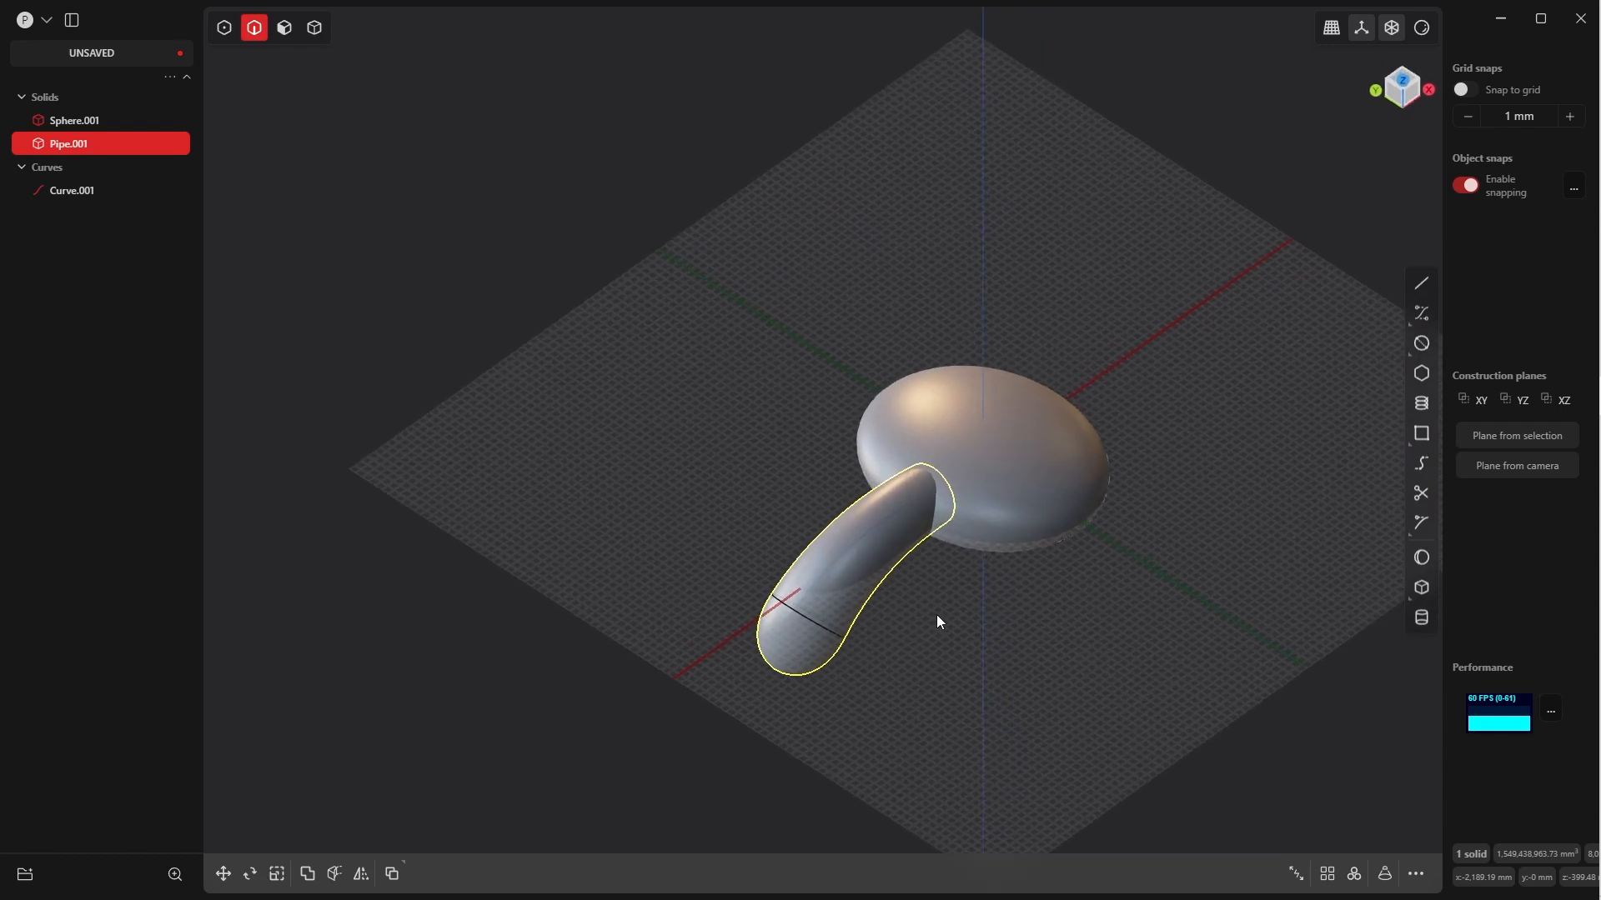
Turn off the edge display and hide the grid and axes, leaving nothing selected
{"action": "left_click", "coordinate": [1415, 32]}
{"action": "left_click", "coordinate": [1344, 297]}
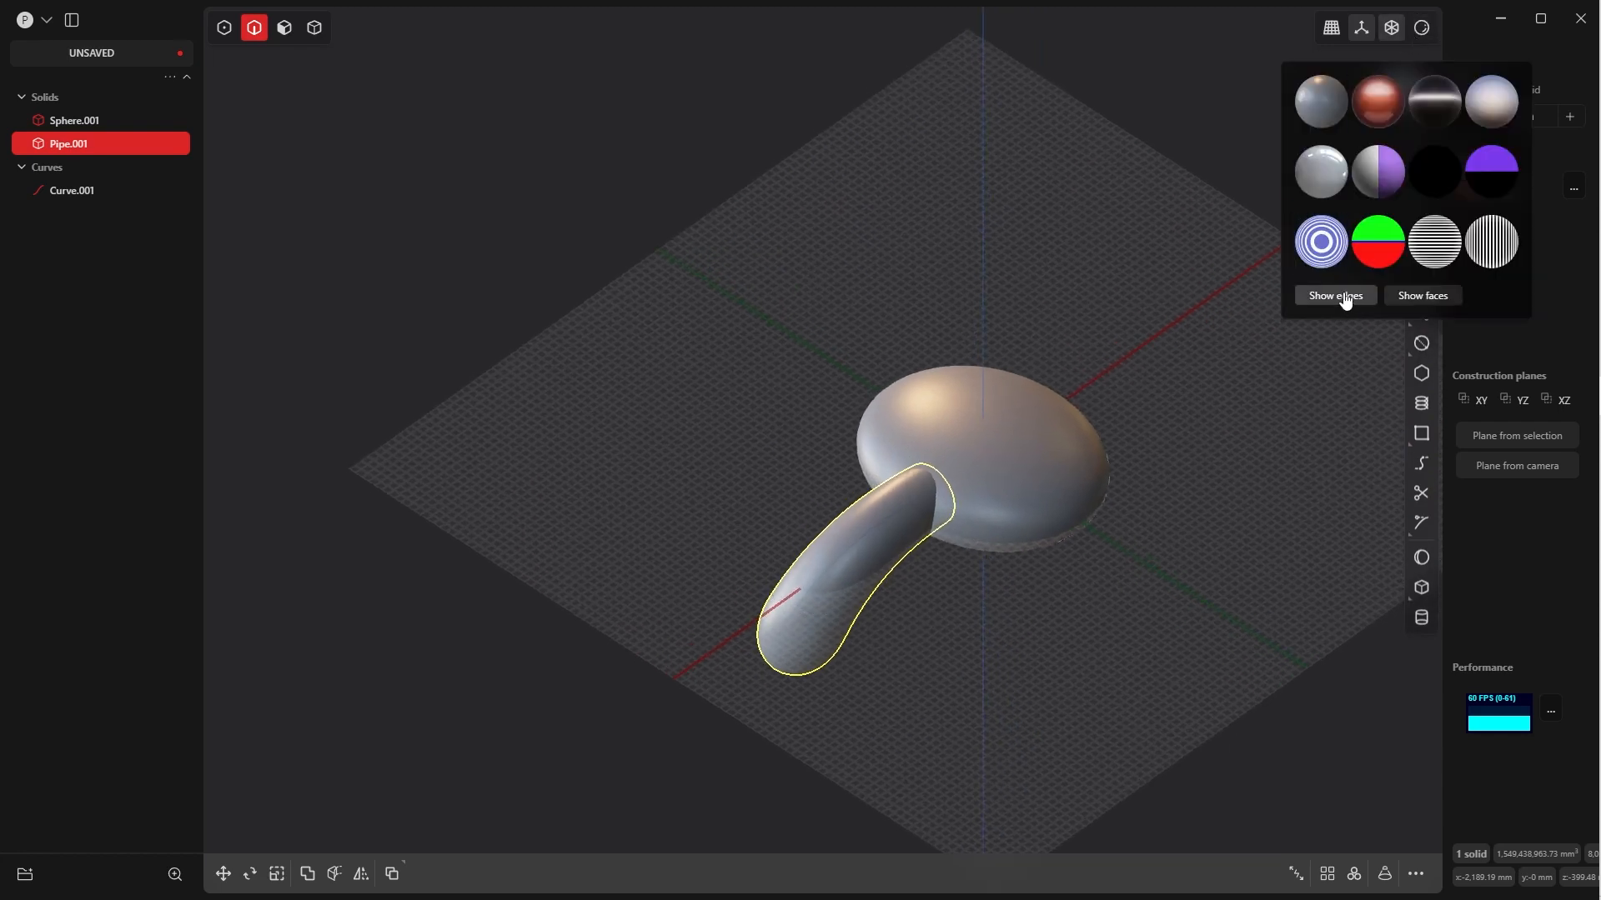
{"action": "middle_click_drag", "start_coordinate": [815, 686], "coordinate": [792, 639]}
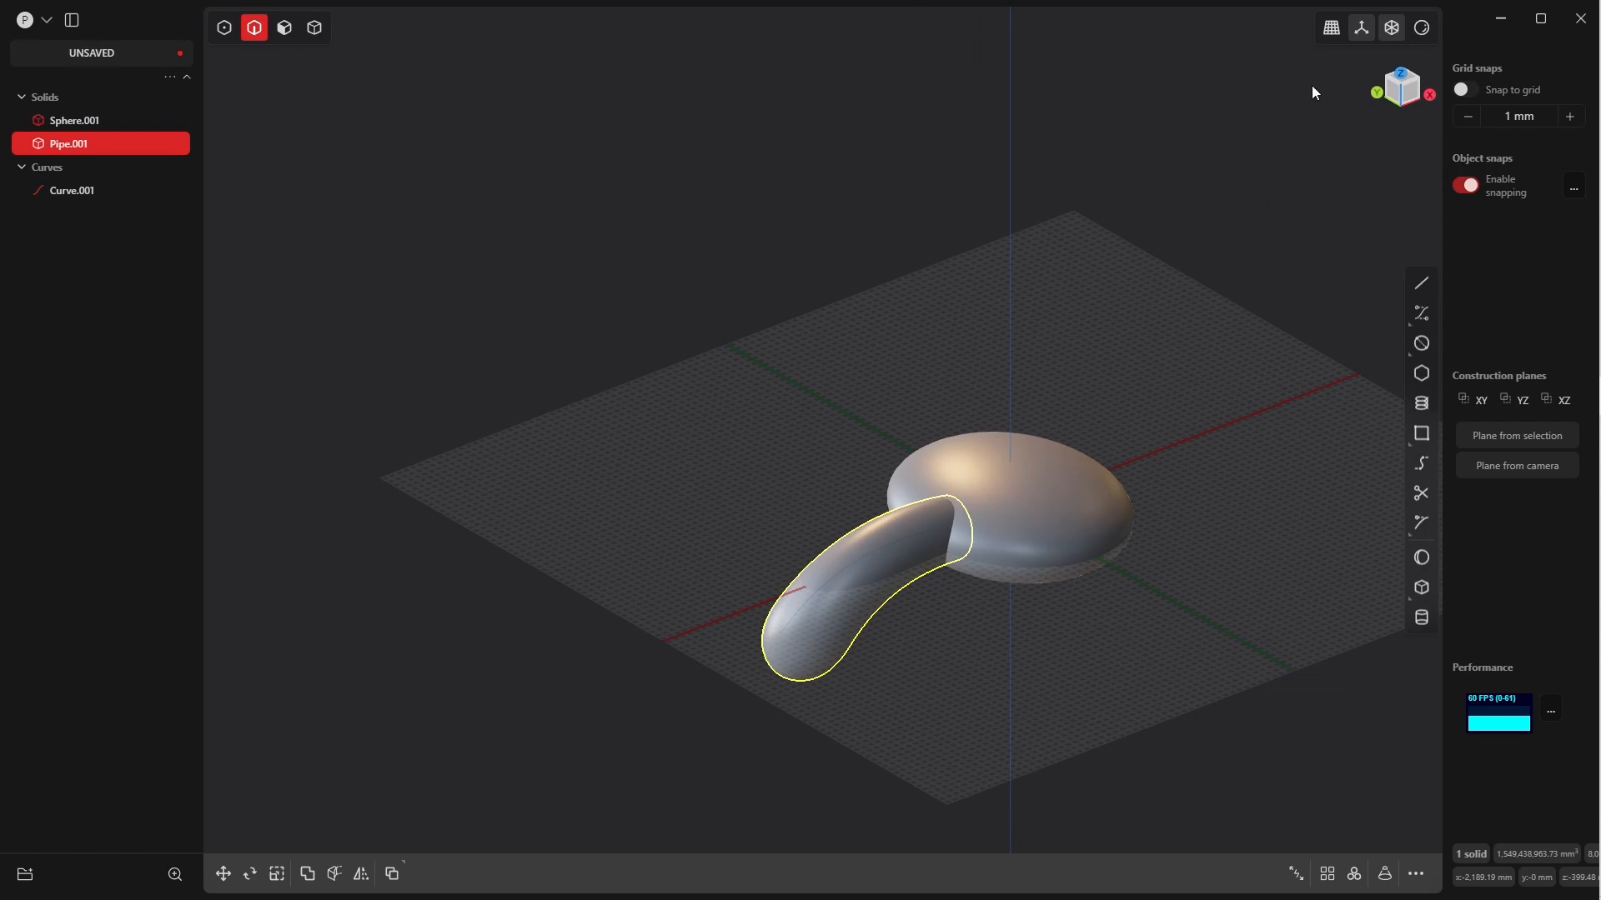
{"action": "left_click", "coordinate": [1361, 28]}
{"action": "middle_click_drag", "start_coordinate": [884, 600], "coordinate": [871, 544]}
{"action": "left_click", "coordinate": [952, 654]}
{"action": "middle_click_drag", "start_coordinate": [914, 602], "coordinate": [882, 563]}
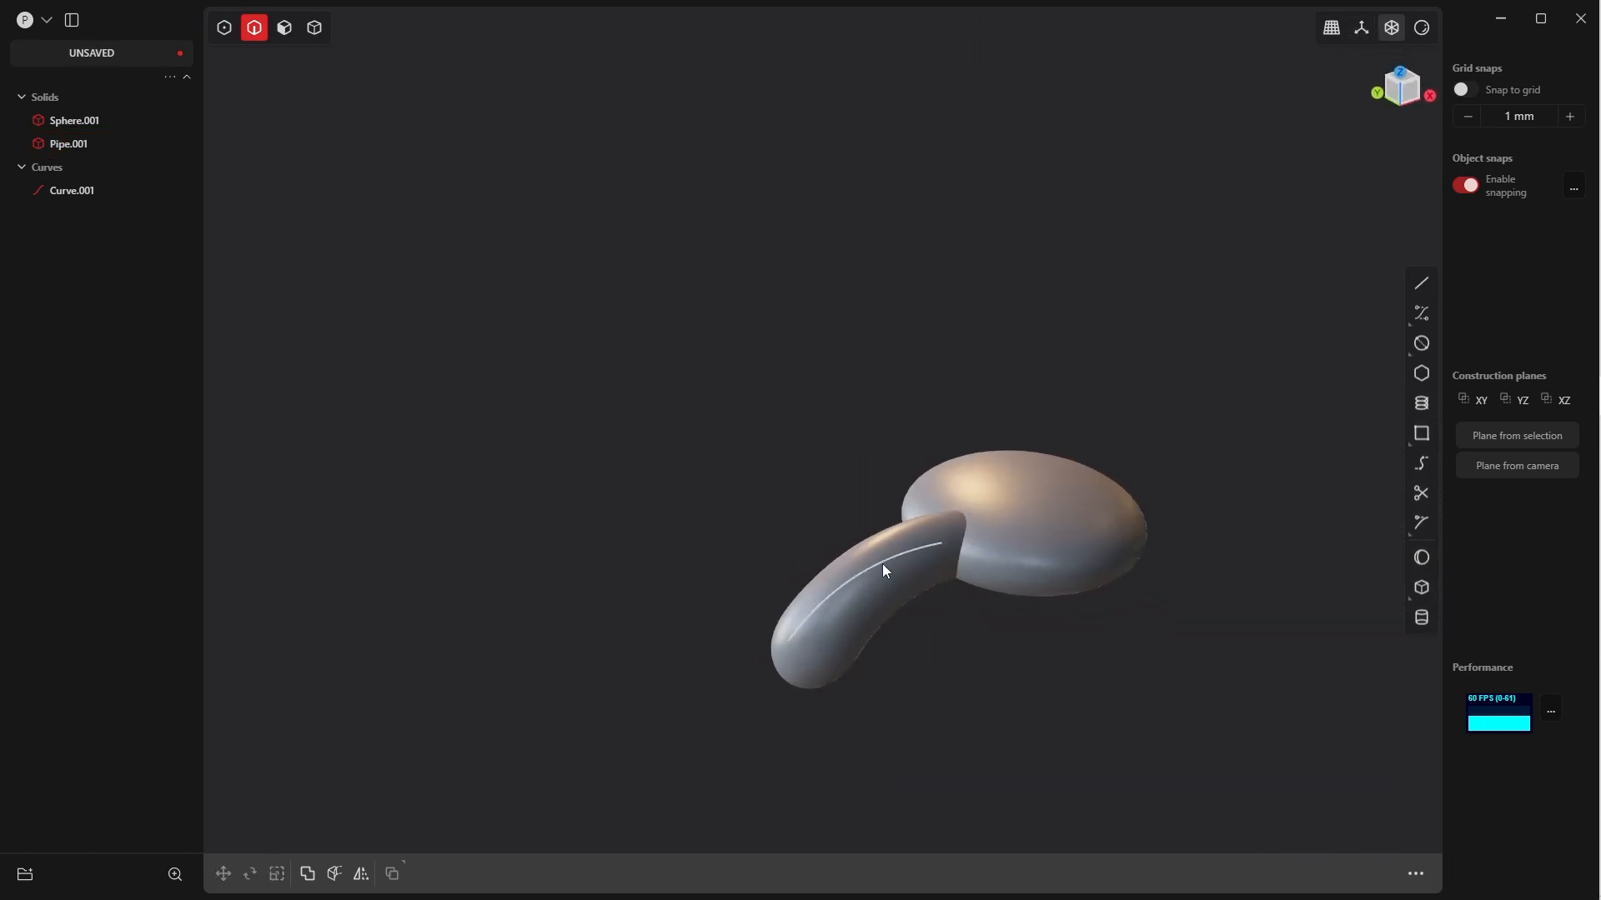
Enable all selection types, duplicate the pipe in top view and move the copy about 1022 mm in Y
{"action": "key", "text": "Tab"}
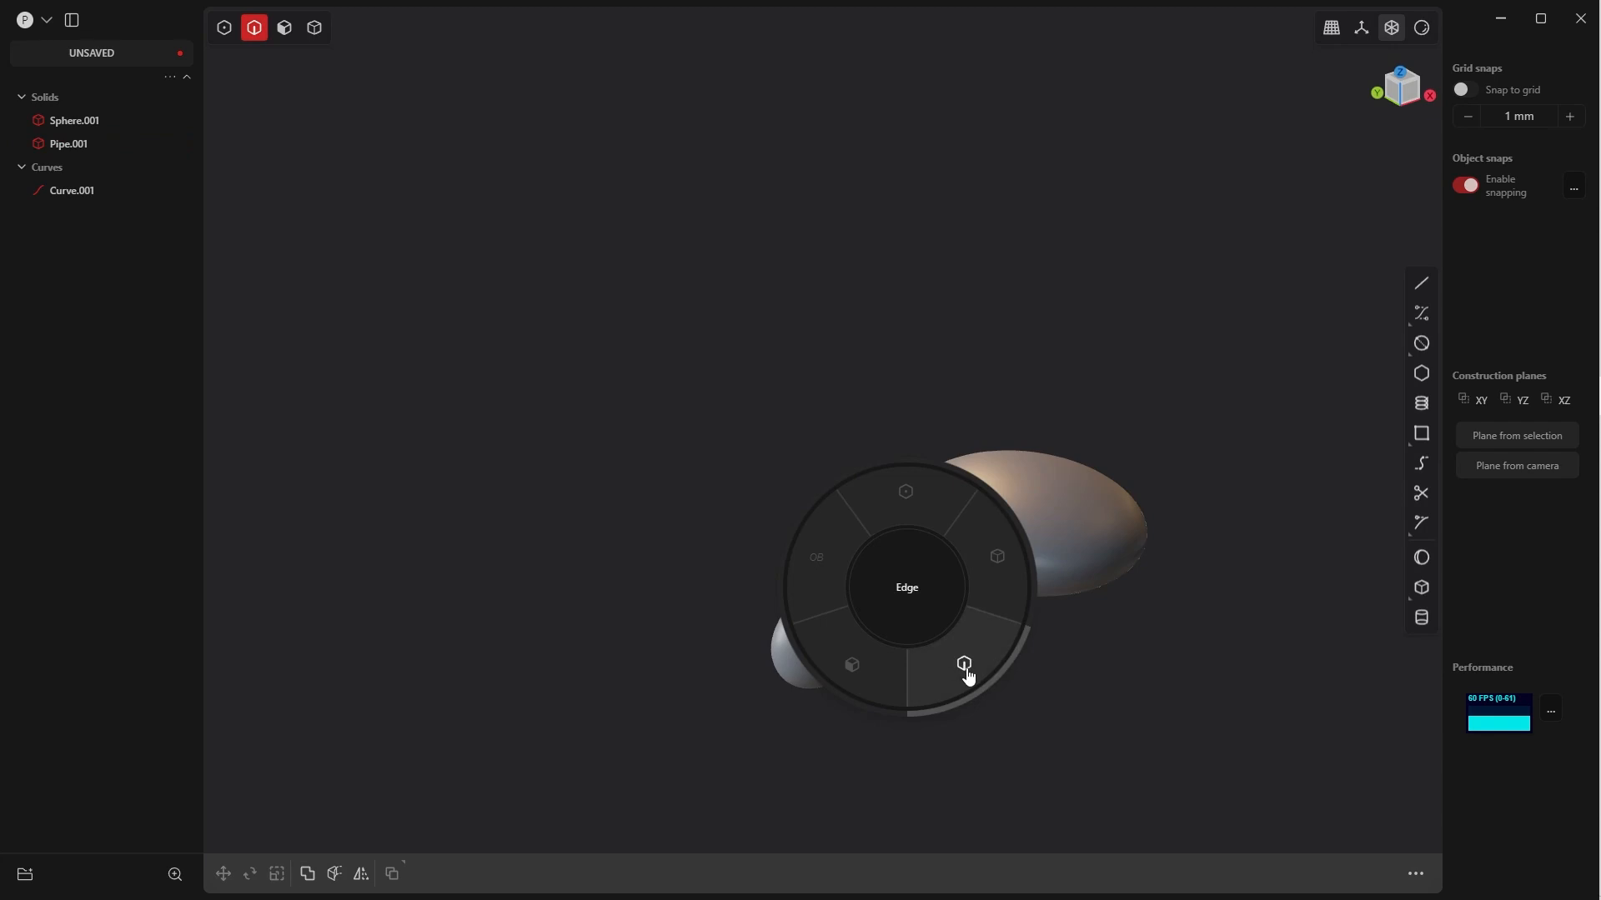
{"action": "left_click", "coordinate": [837, 563]}
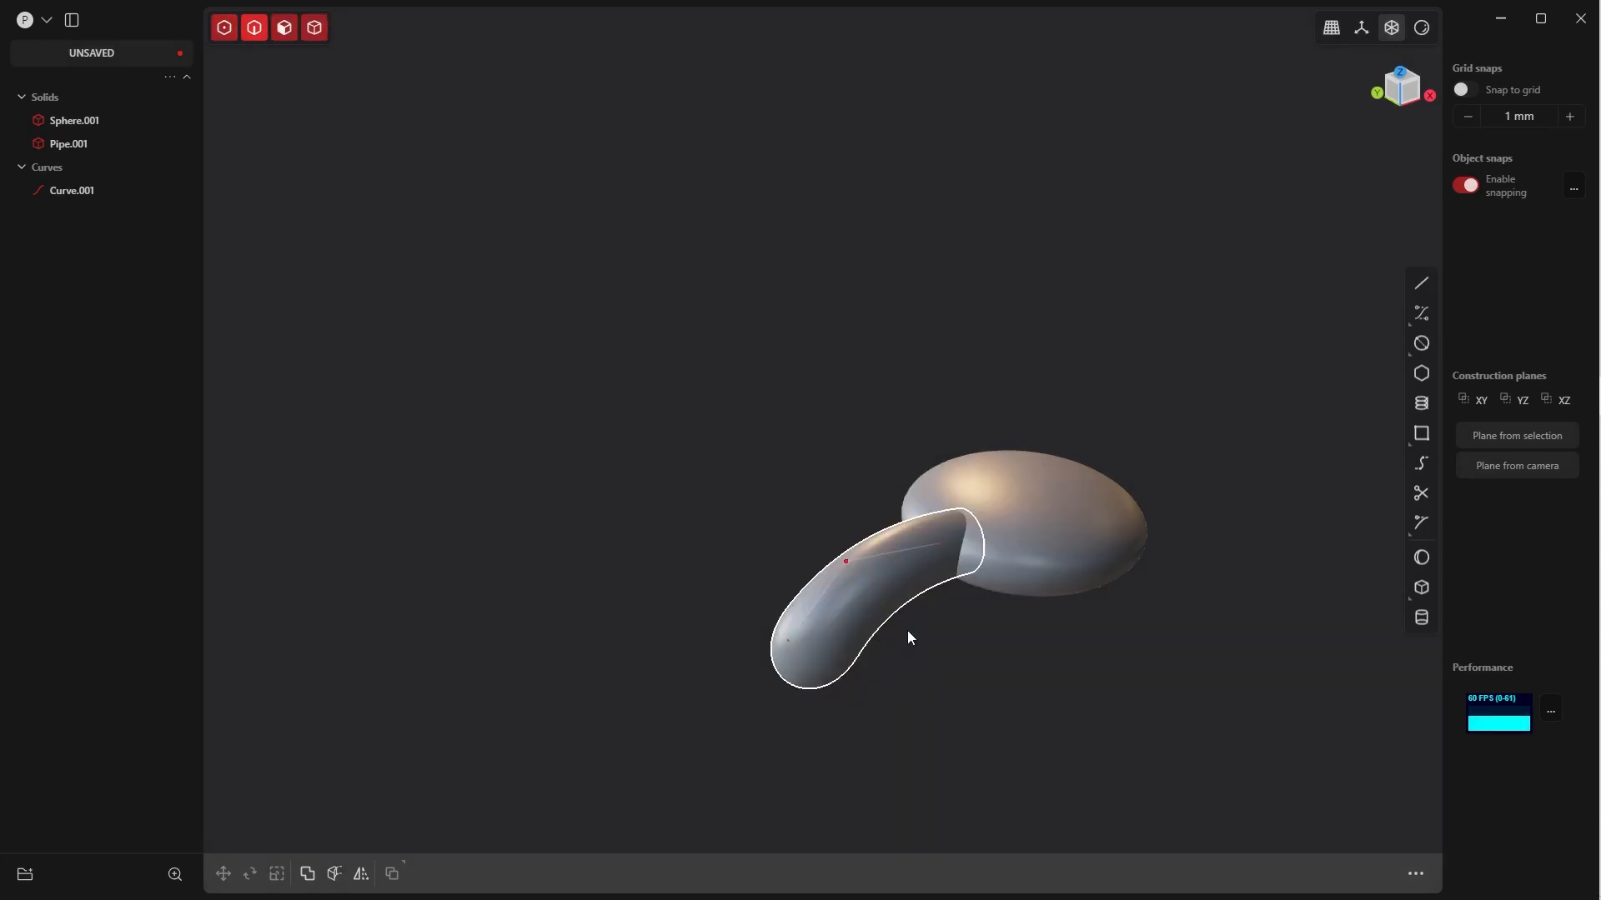
{"action": "left_click", "coordinate": [888, 582]}
{"action": "key", "text": "grave"}
{"action": "left_click", "coordinate": [899, 455]}
{"action": "middle_click_drag", "start_coordinate": [912, 512], "coordinate": [697, 531], "text": "shift"}
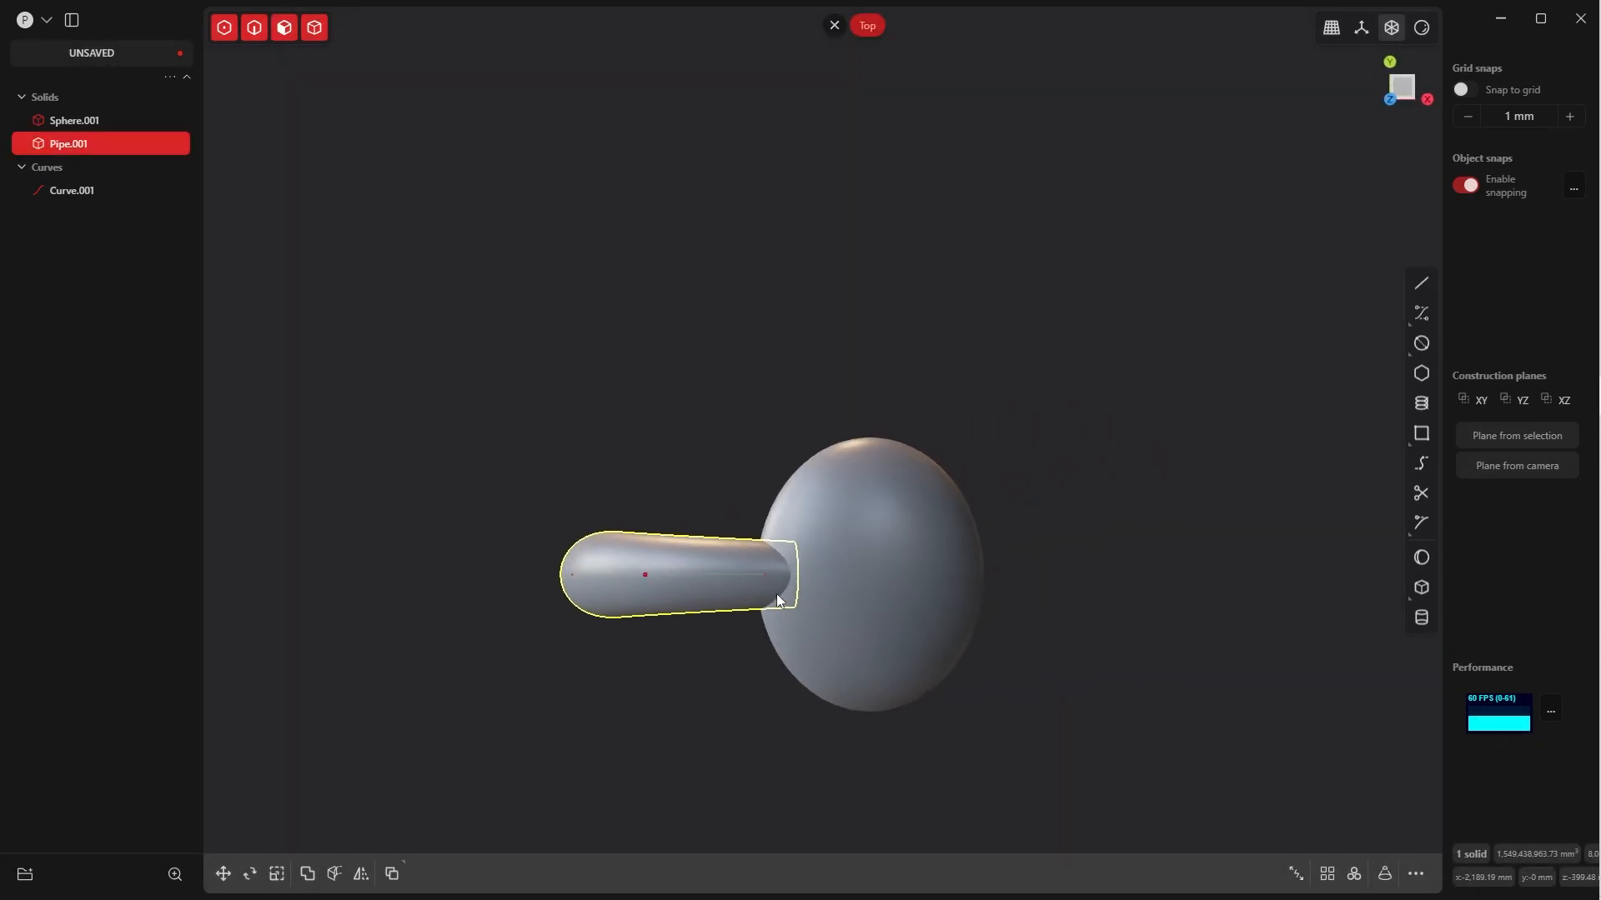
{"action": "key", "text": "ctrl+d"}
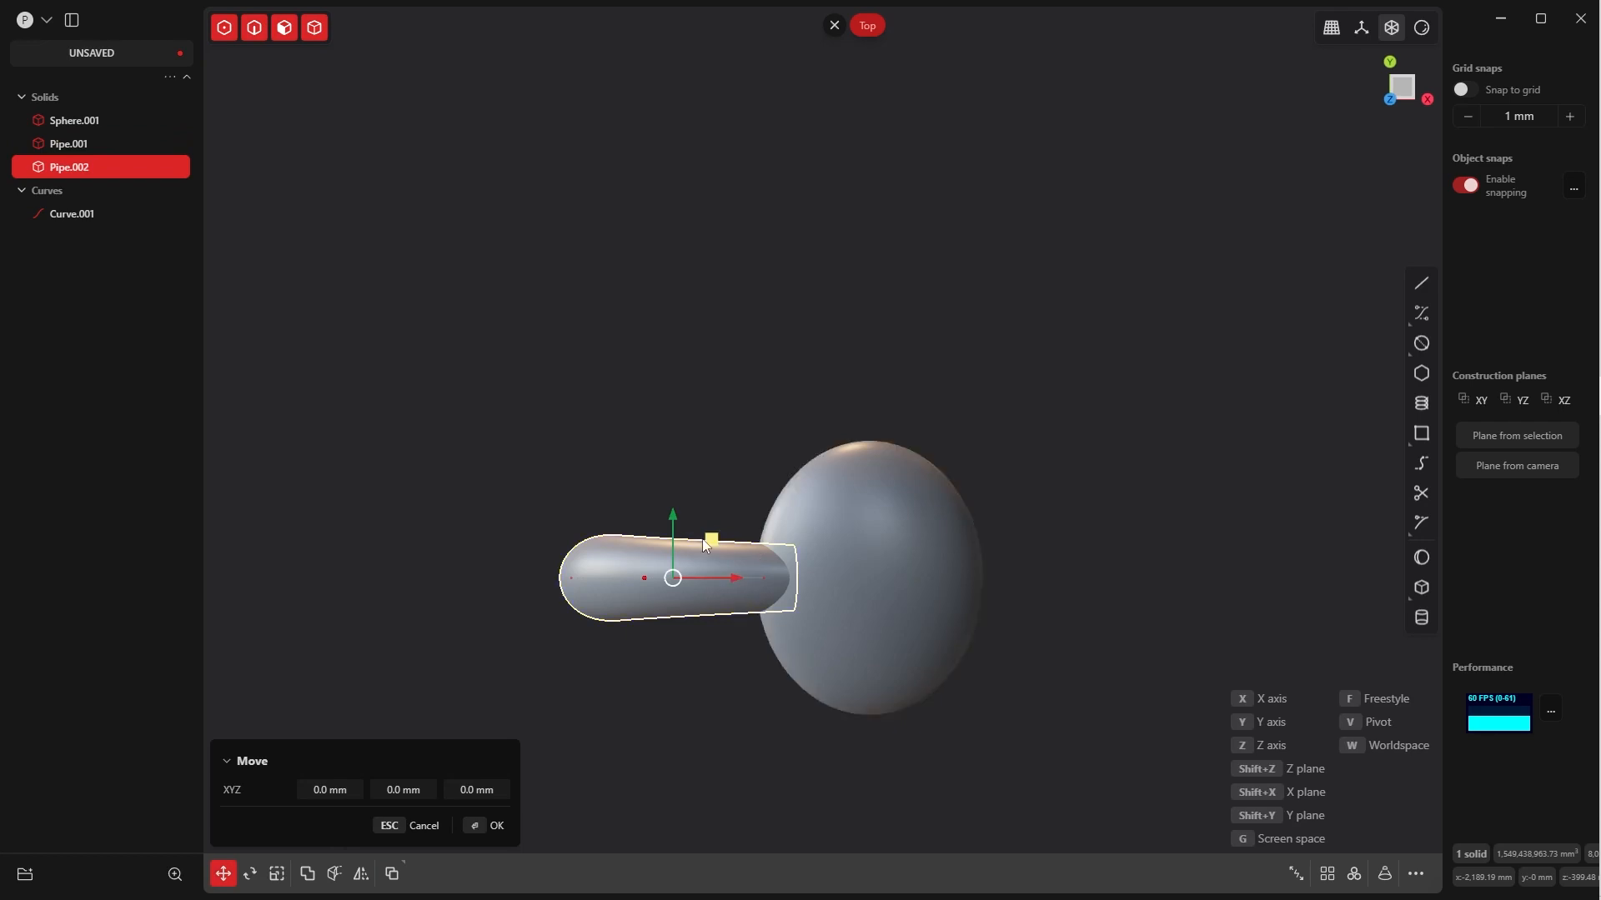
{"action": "mouse_move", "coordinate": [677, 514]}
{"action": "left_mouse_down"}
{"action": "mouse_move", "coordinate": [667, 420]}
{"action": "mouse_move", "coordinate": [692, 487]}
{"action": "left_mouse_up"}
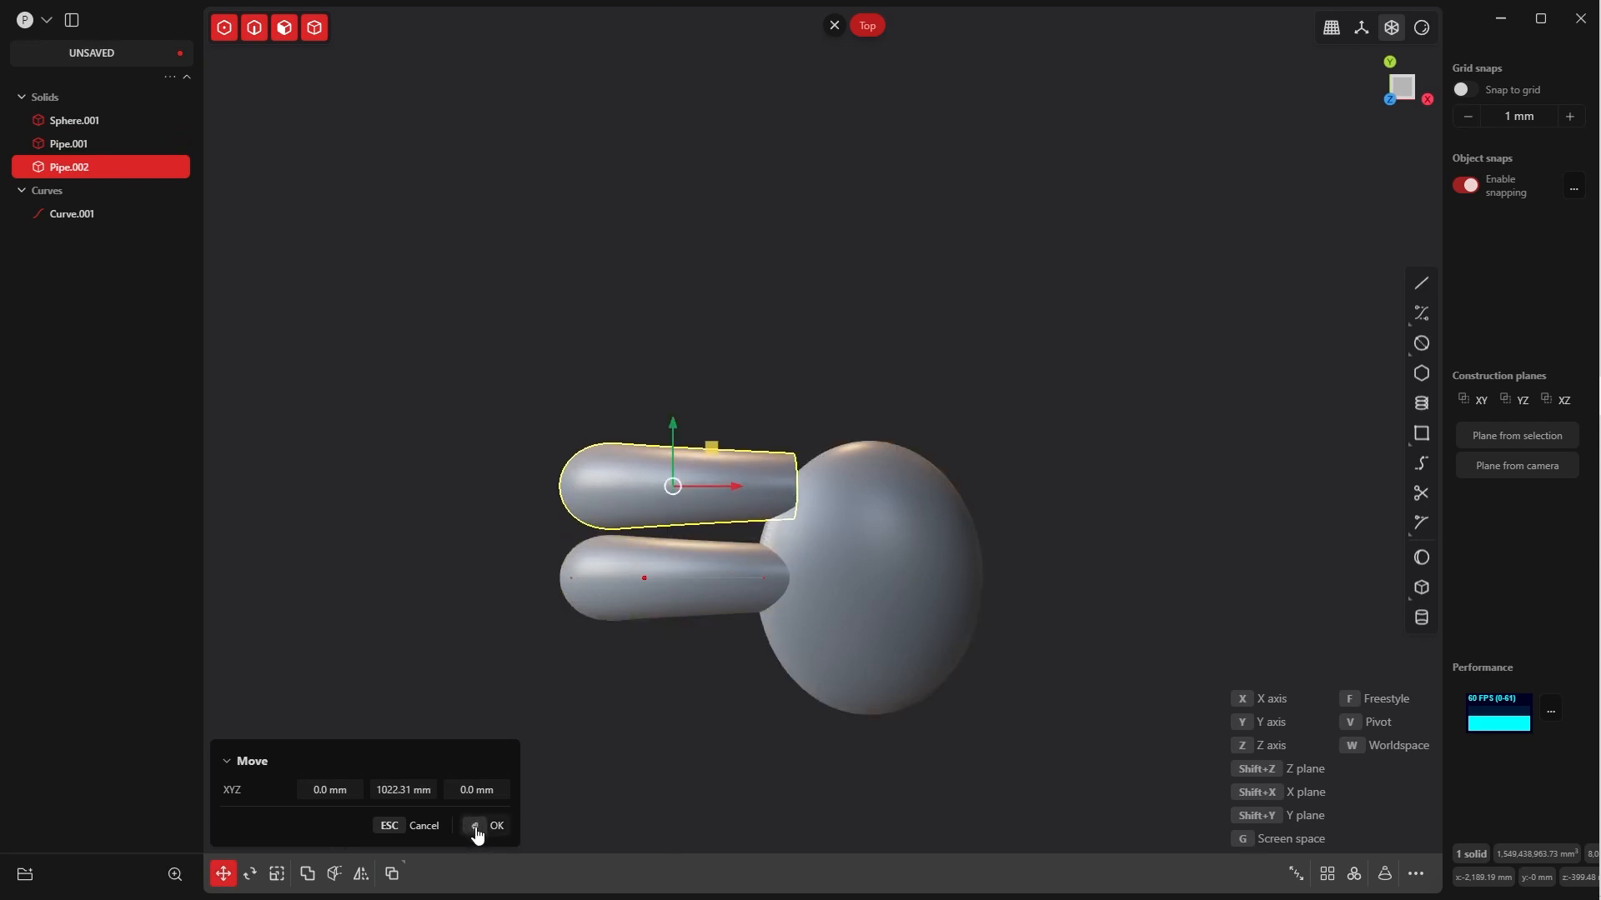
{"action": "key", "text": "Return"}
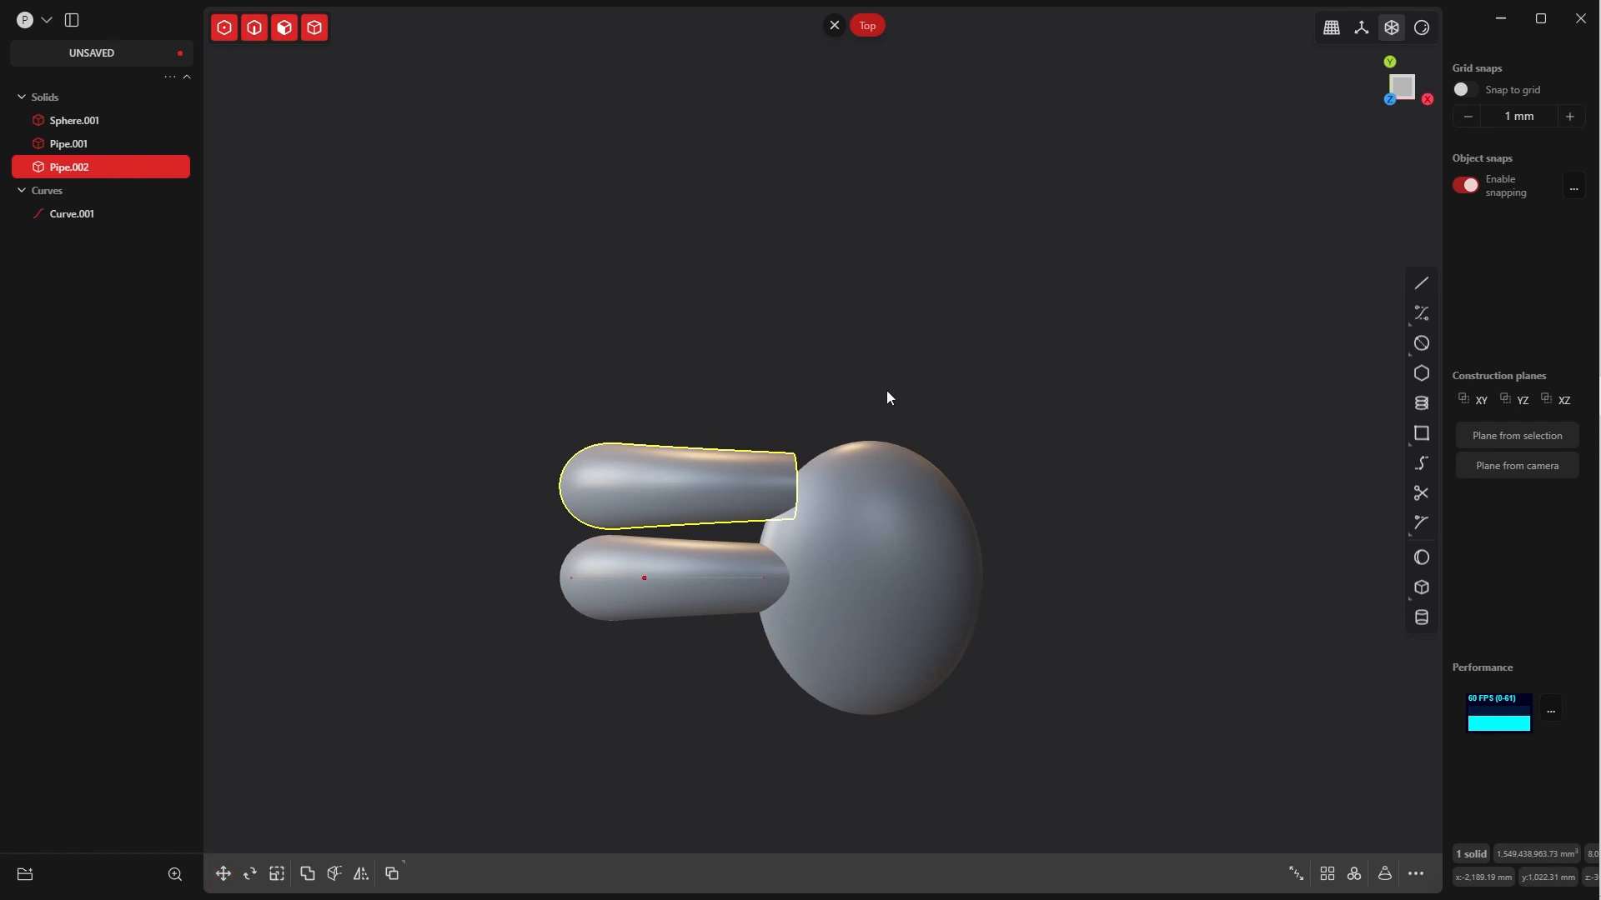
Rotate the copied pipe about 16° clockwise about Z and move it about 344 mm in X and 186 mm in Y into the ellipsoid
{"action": "key", "text": "r"}
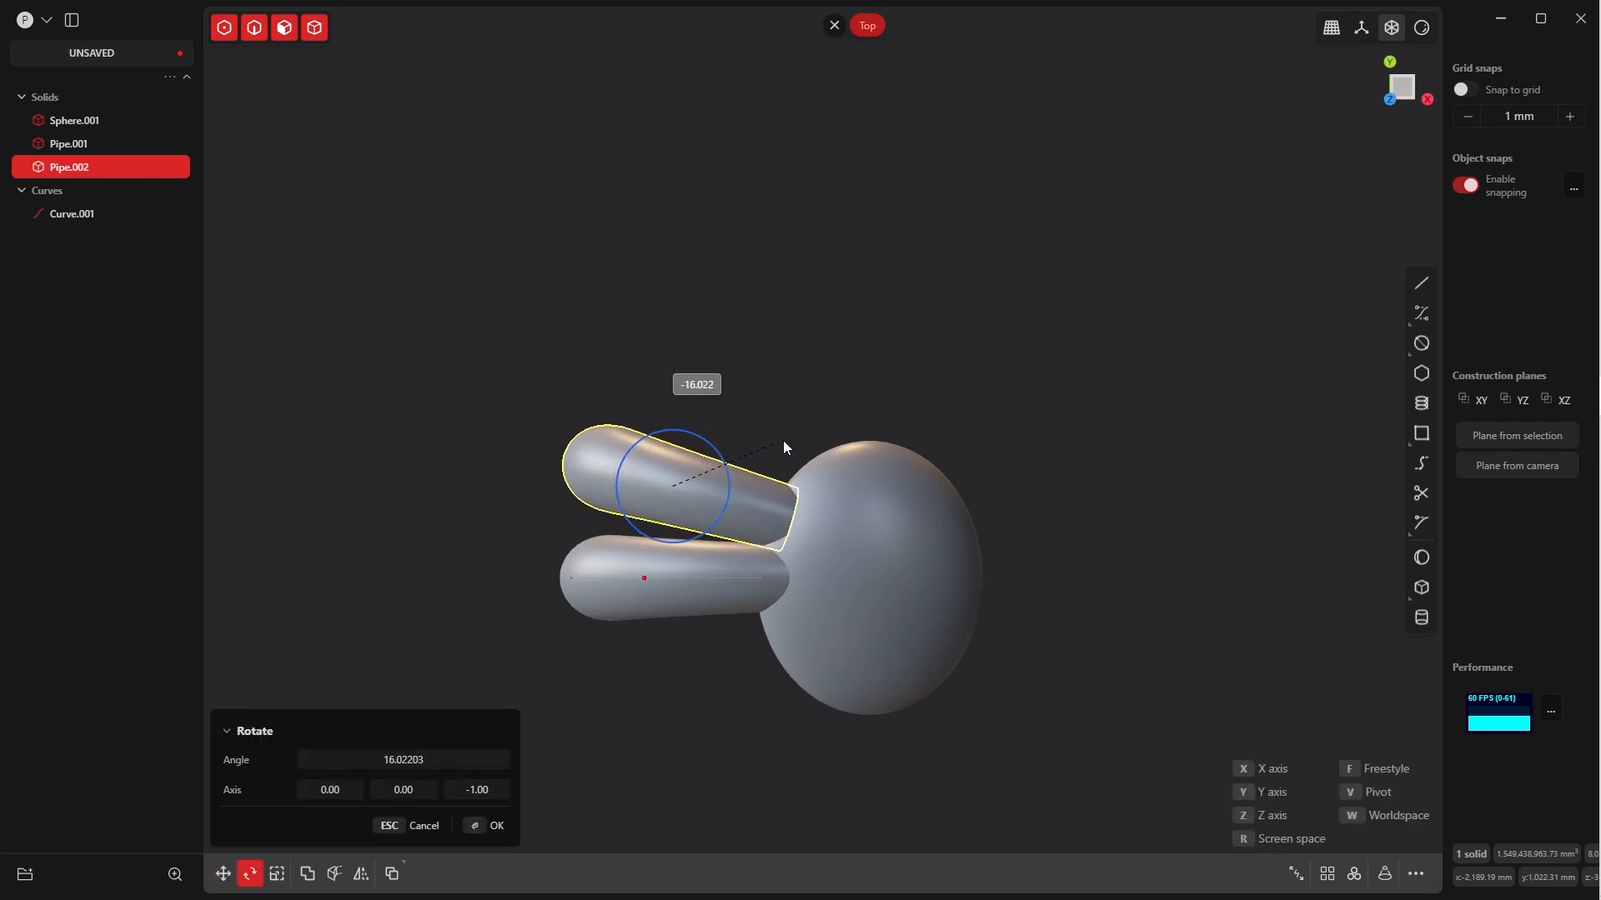
{"action": "key", "text": "Return"}
{"action": "key", "text": "g"}
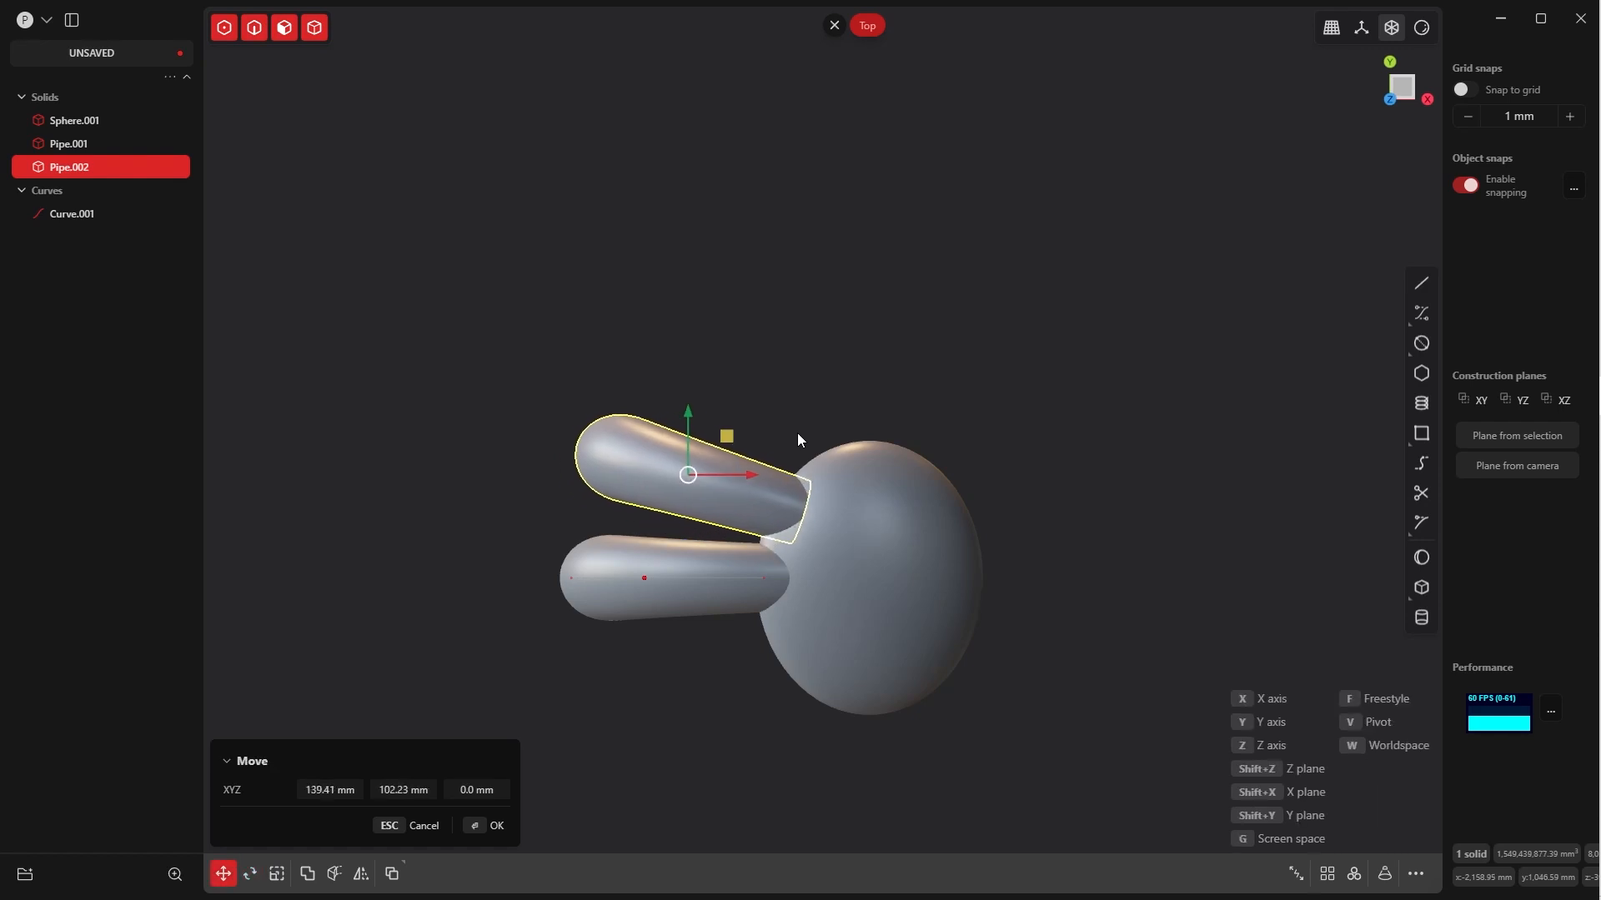
{"action": "left_click", "coordinate": [482, 825]}
{"action": "left_click", "coordinate": [744, 386]}
{"action": "left_click", "coordinate": [735, 464]}
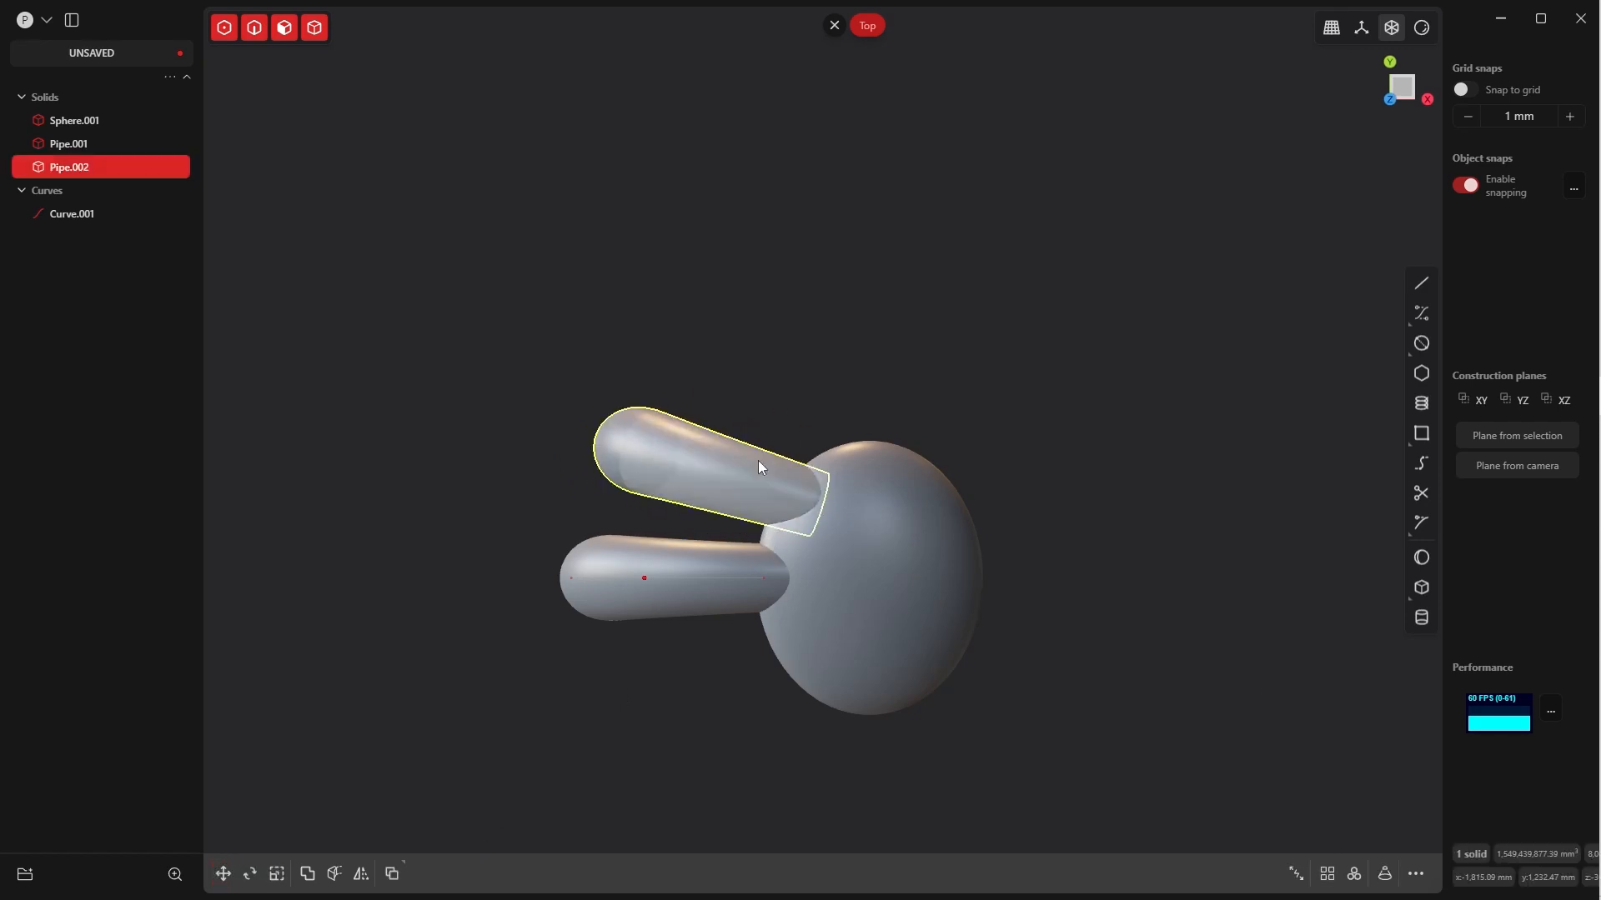
Scale the copied pipe down slightly and uniformly, and rotate it about another 6.7° clockwise about Z
{"action": "key", "text": "s"}
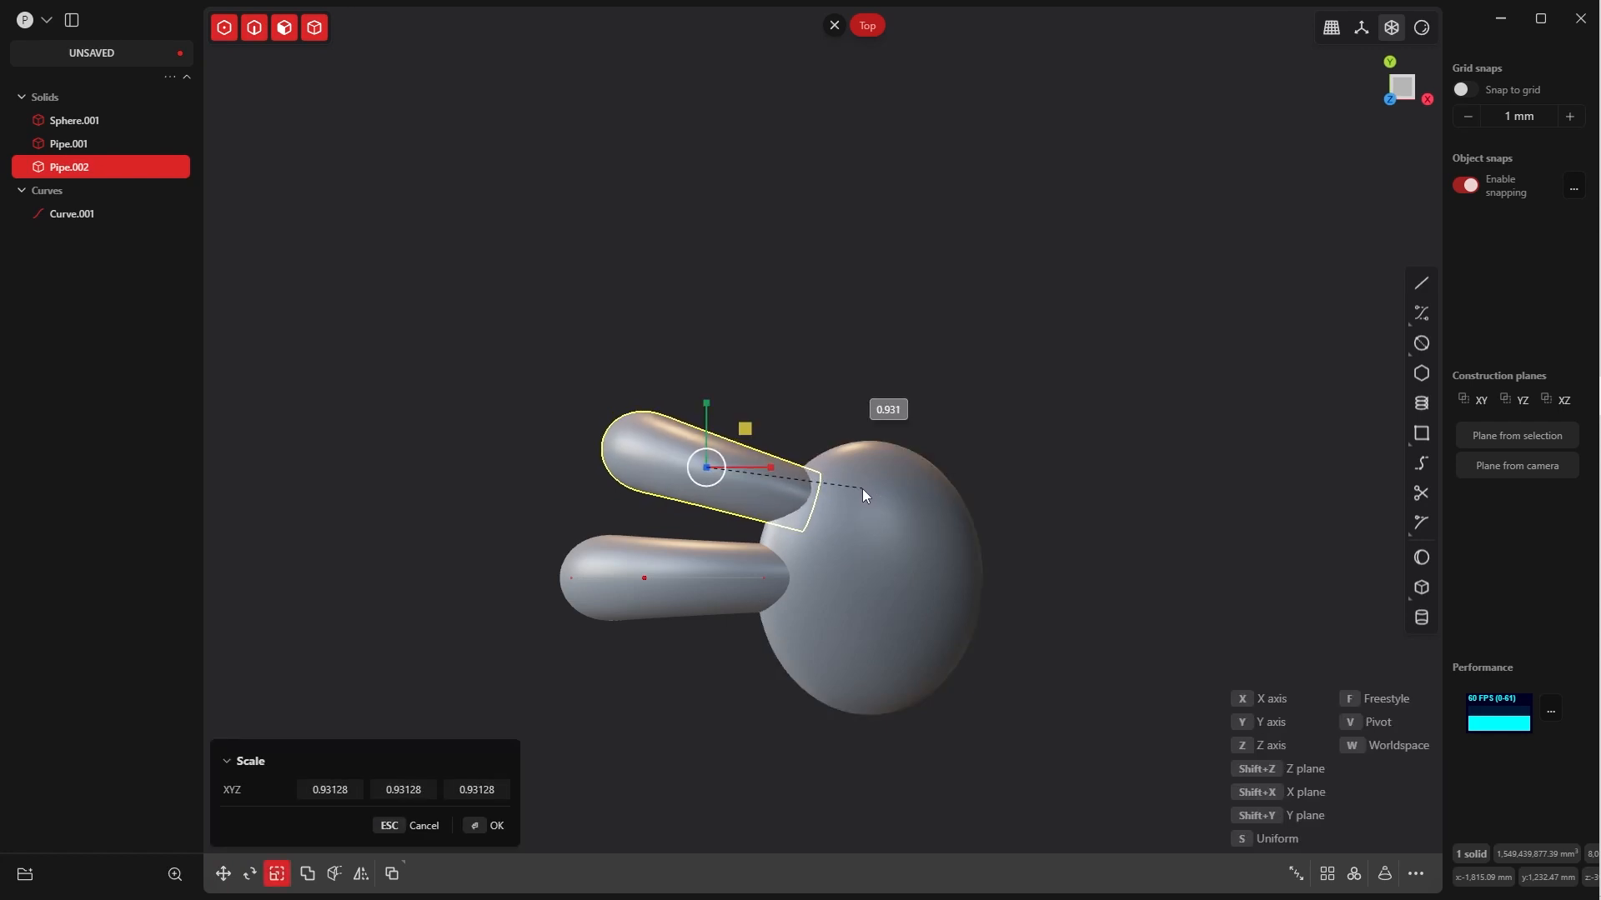
{"action": "left_click", "coordinate": [867, 491]}
{"action": "key", "text": "r"}
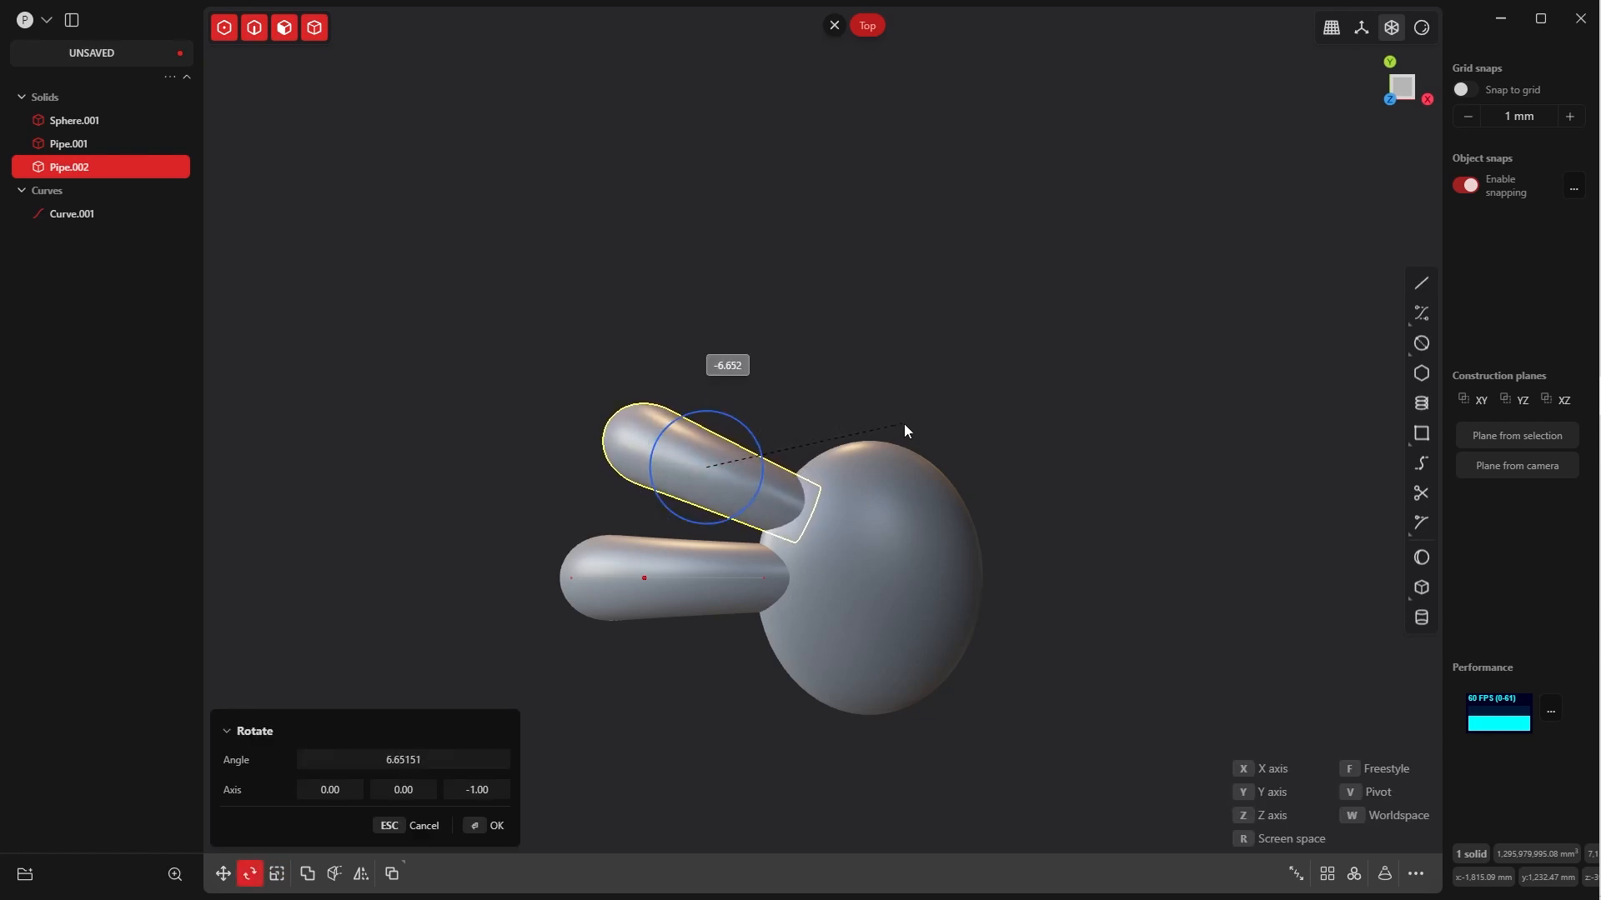
{"action": "left_click", "coordinate": [903, 428]}
{"action": "left_click", "coordinate": [486, 826]}
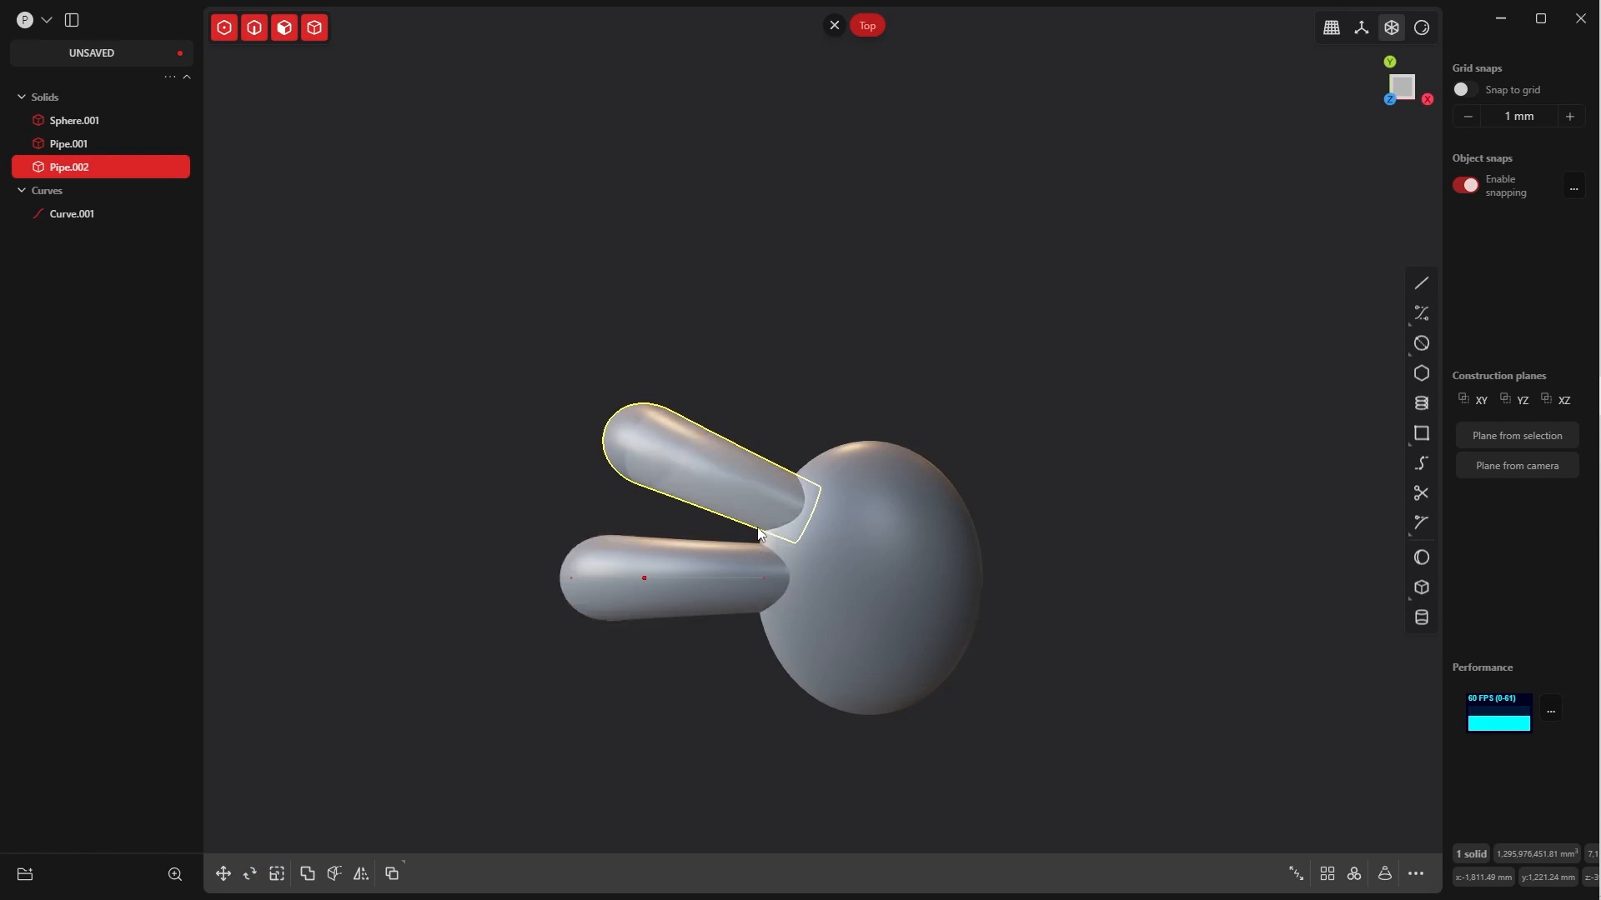
Move the slanted pipe copy about 56 mm in X and 204 mm in Y, away from the middle pipe
{"action": "left_click", "coordinate": [772, 372]}
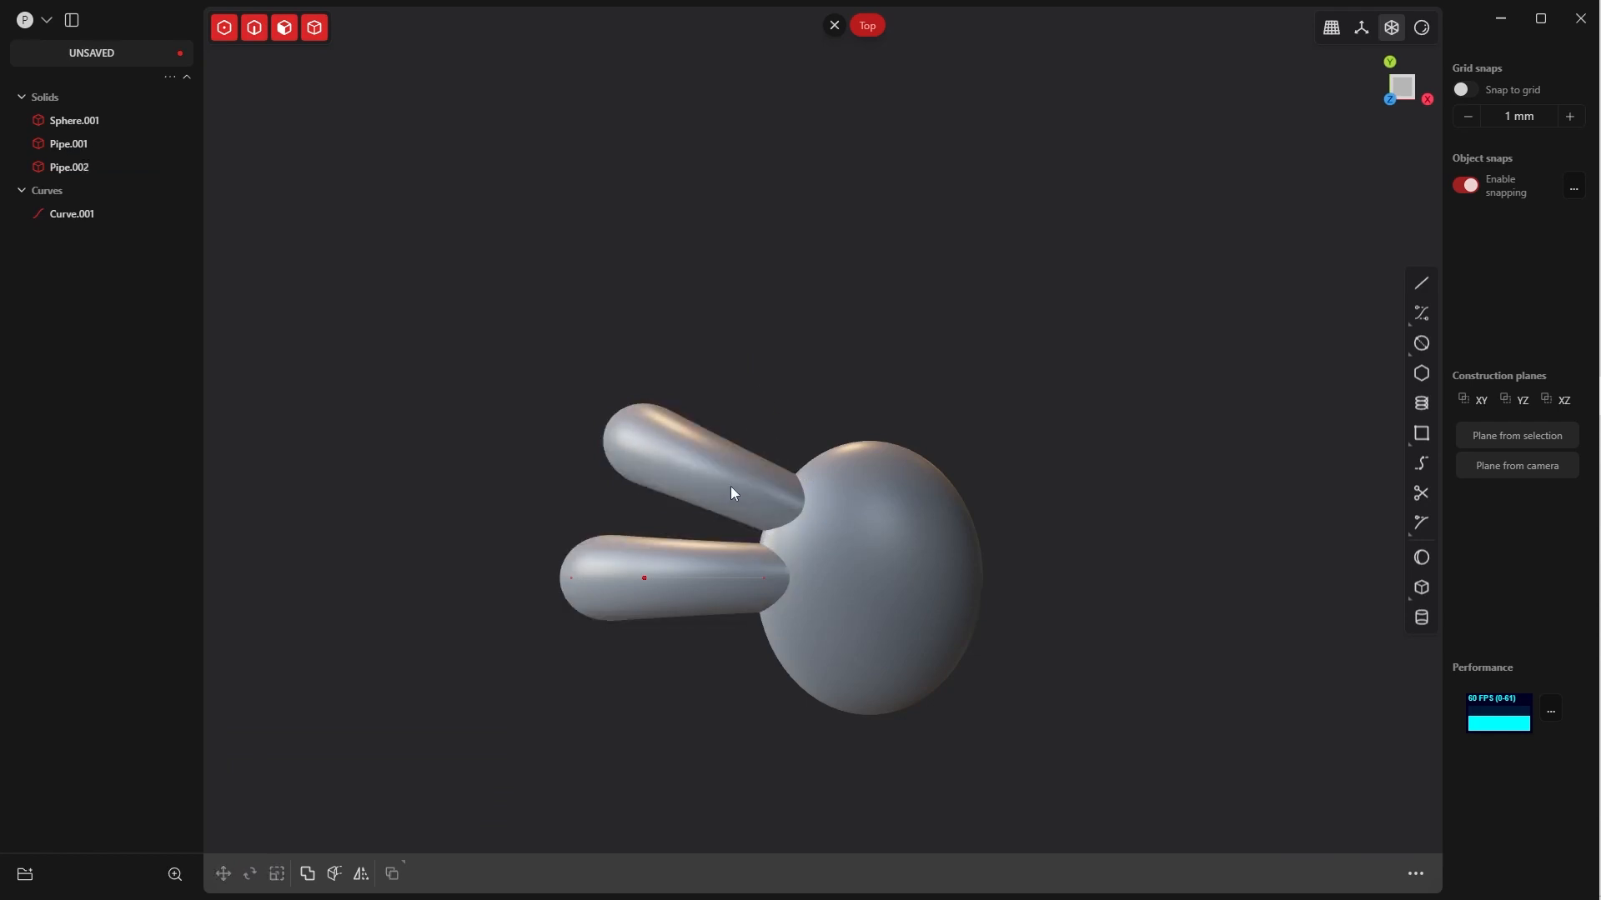
{"action": "left_click", "coordinate": [731, 488]}
{"action": "right_click", "coordinate": [775, 398]}
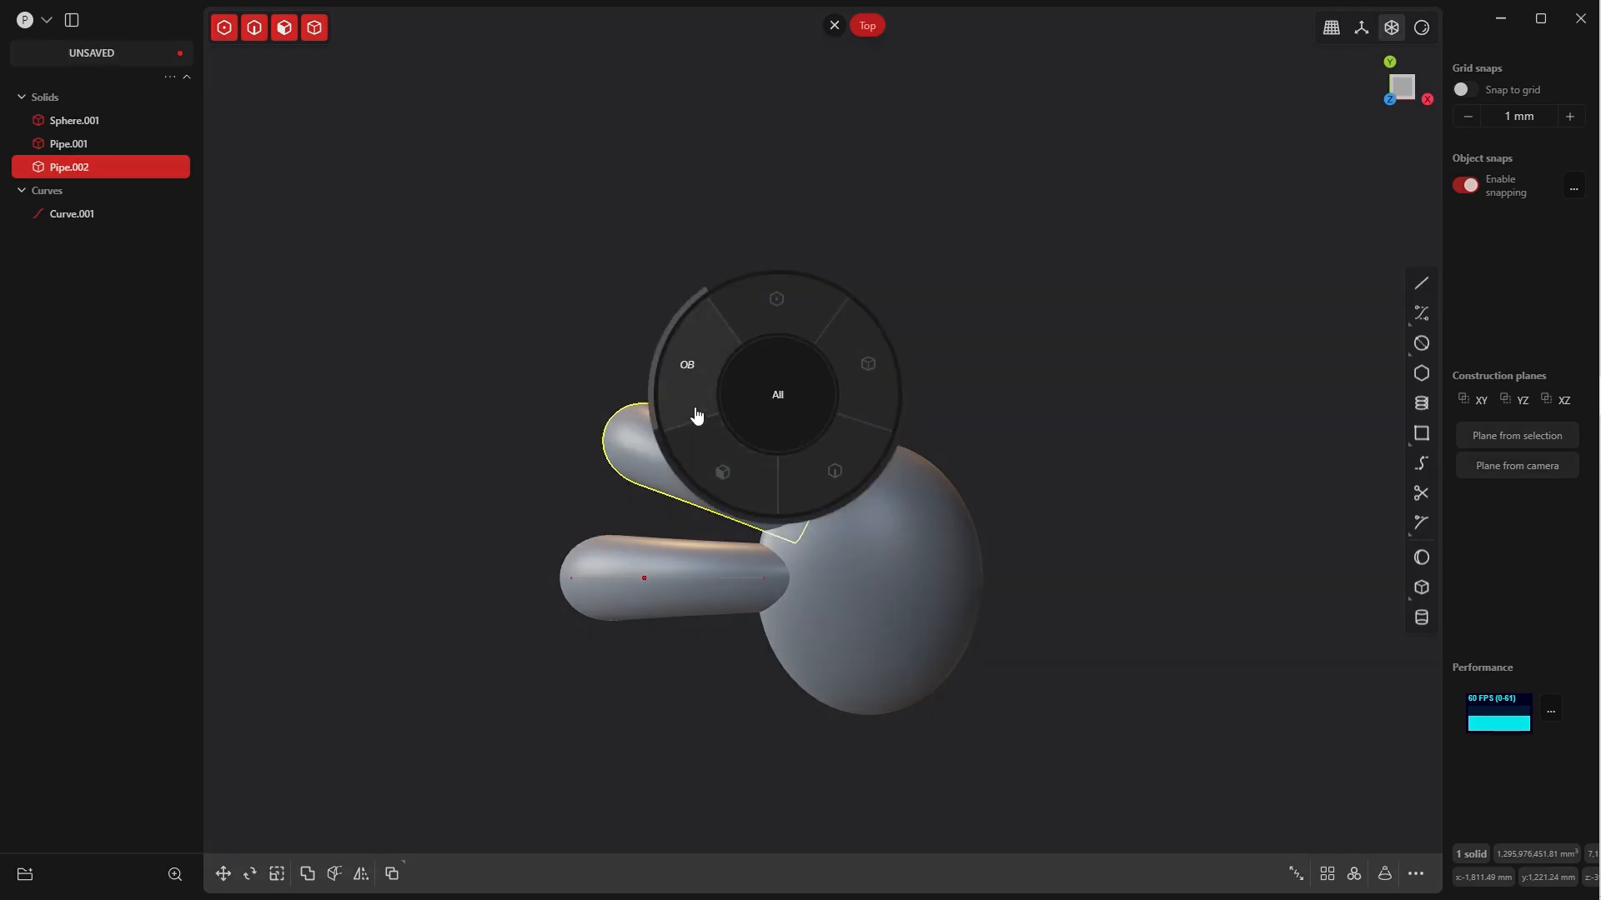
{"action": "key", "text": "Escape"}
{"action": "left_click", "coordinate": [742, 350]}
{"action": "left_click", "coordinate": [734, 464]}
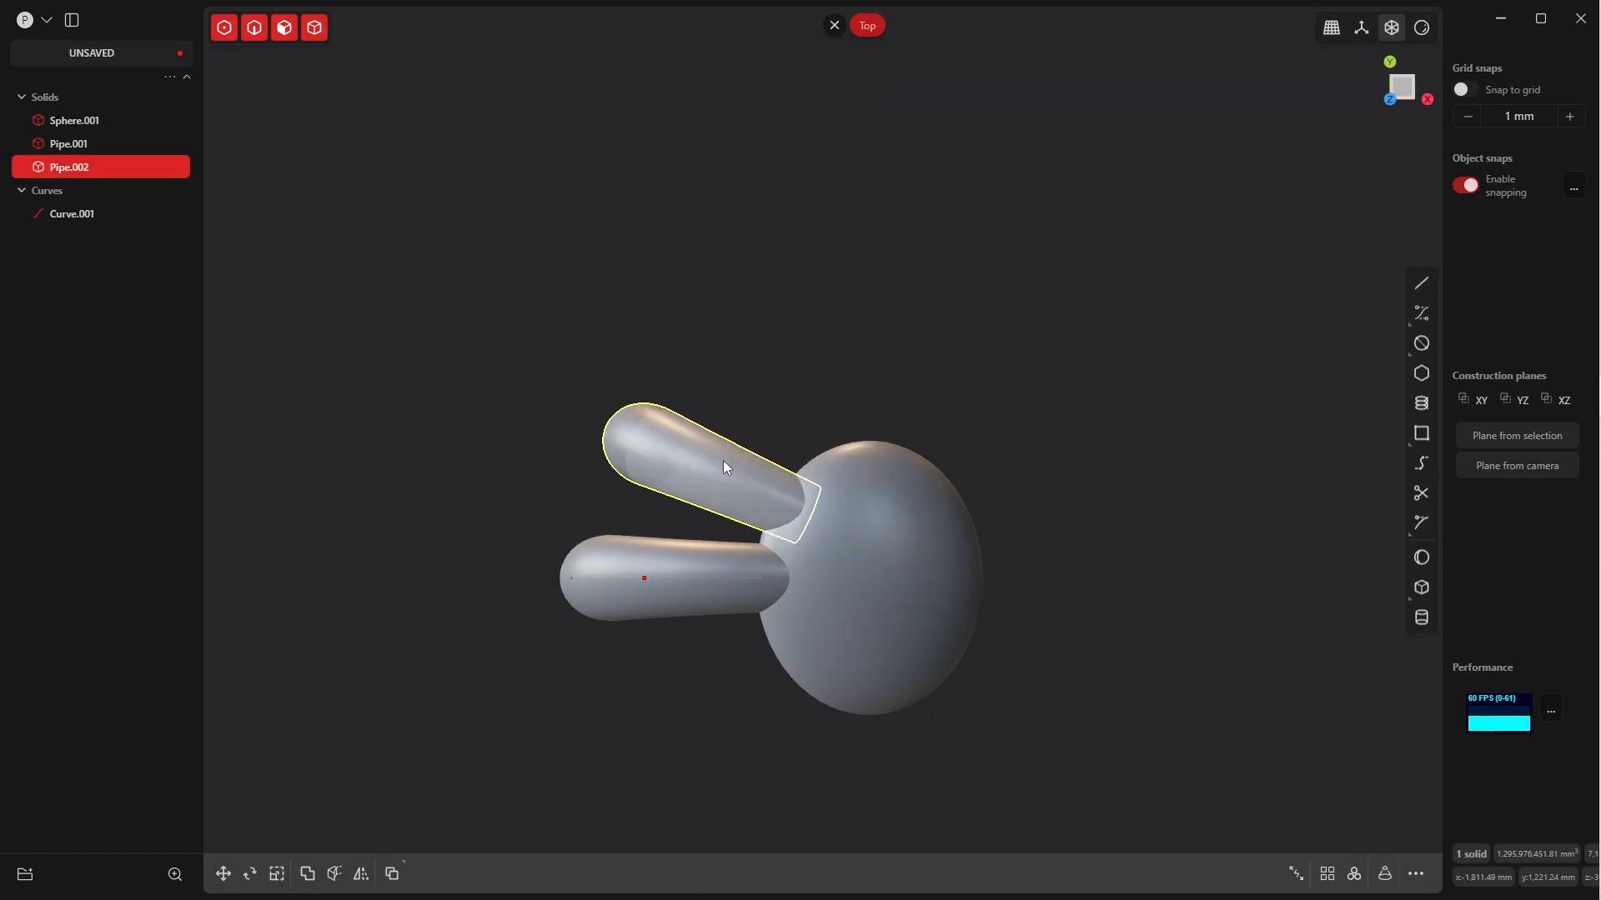
{"action": "key", "text": "g"}
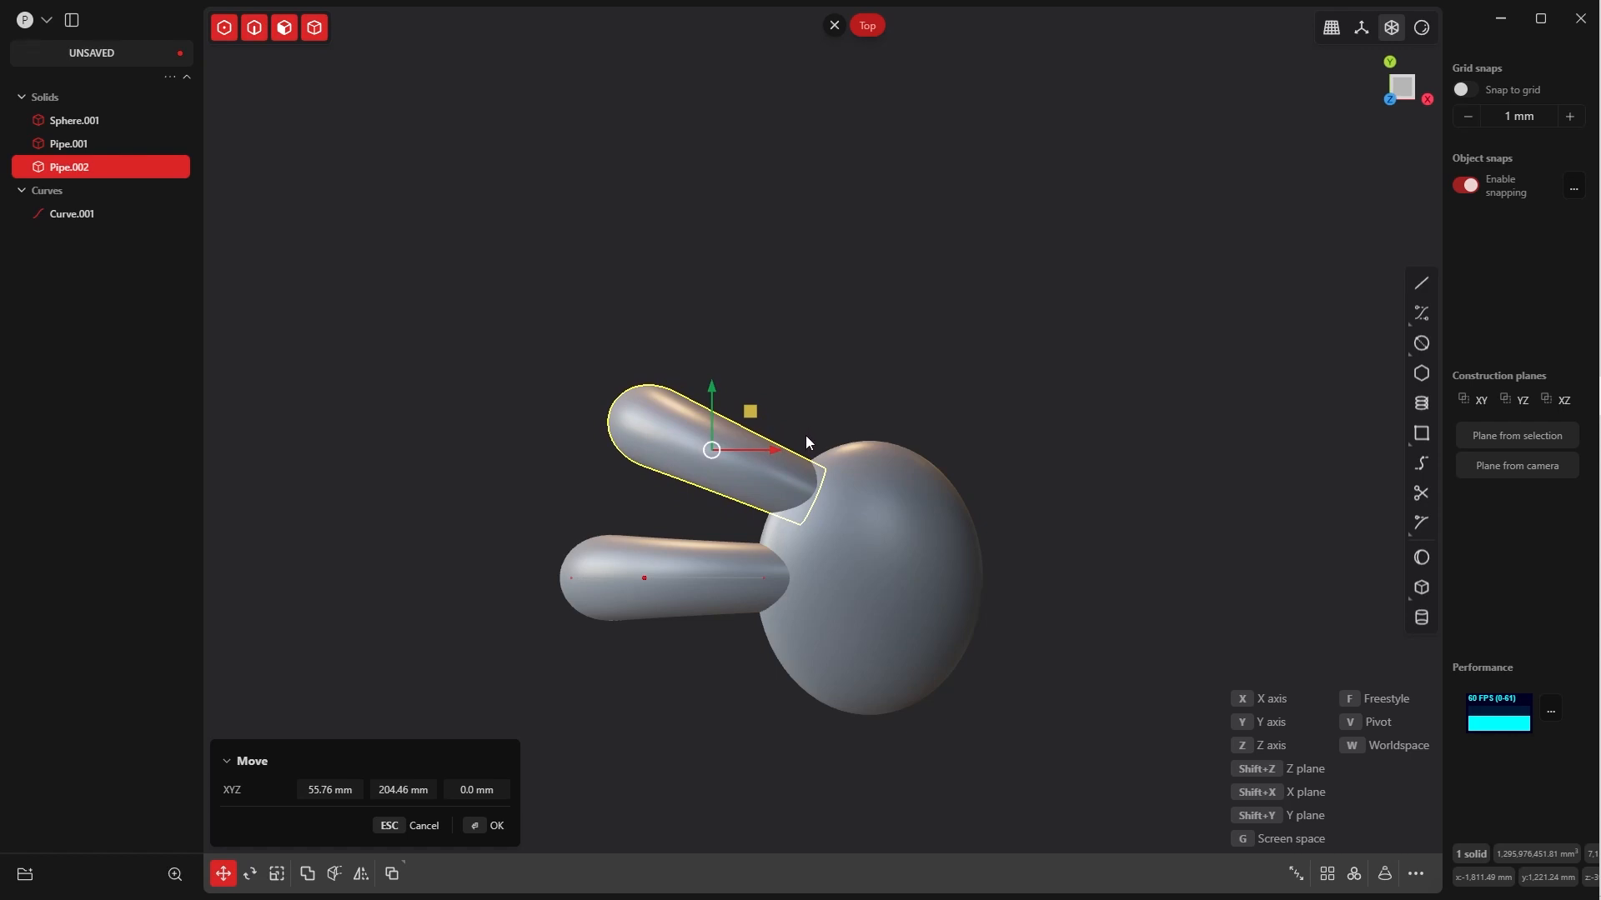
Rotate the slanted pipe copy about another 4.6° clockwise about Z and clear the selection
{"action": "key", "text": "r"}
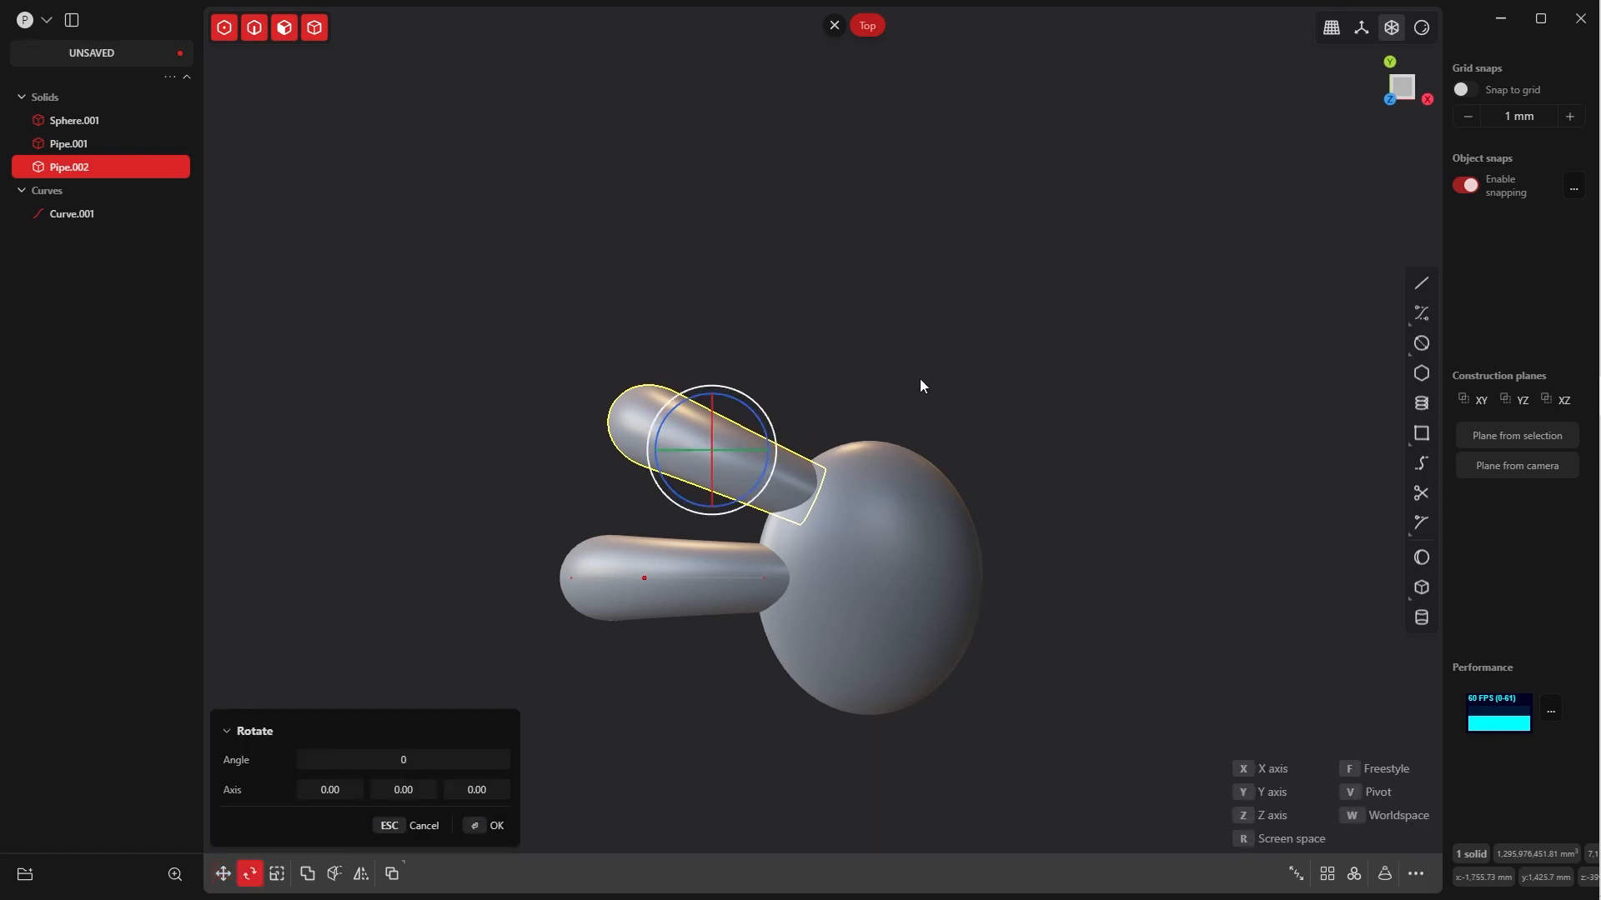
{"action": "key", "text": "z"}
{"action": "left_click", "coordinate": [928, 393]}
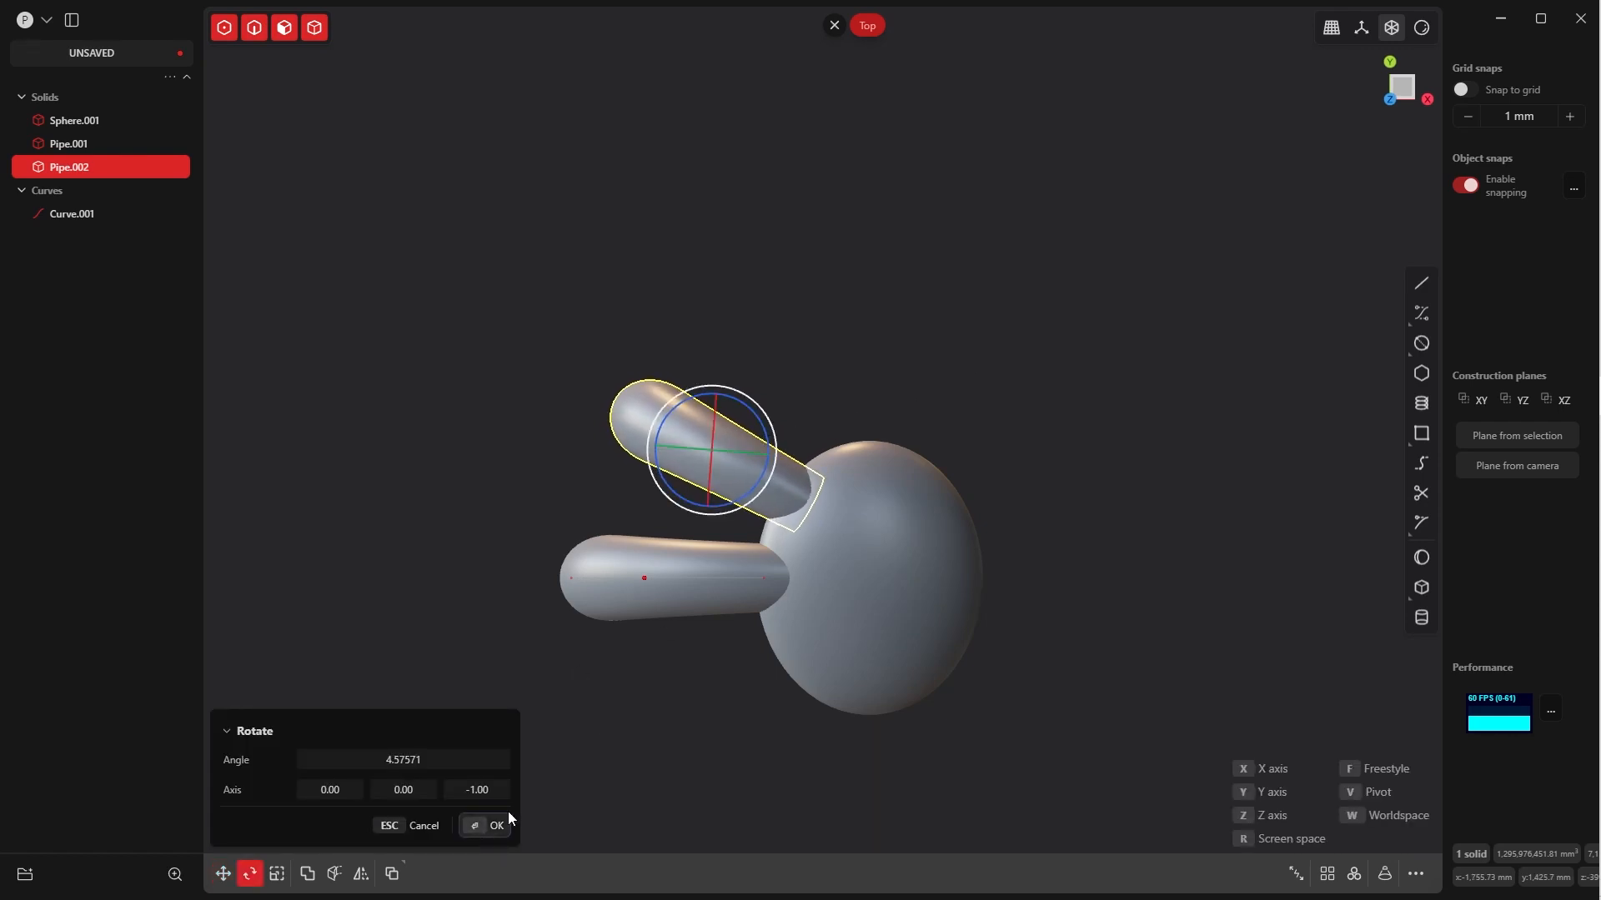
{"action": "left_click", "coordinate": [497, 825]}
{"action": "key", "text": "Escape"}
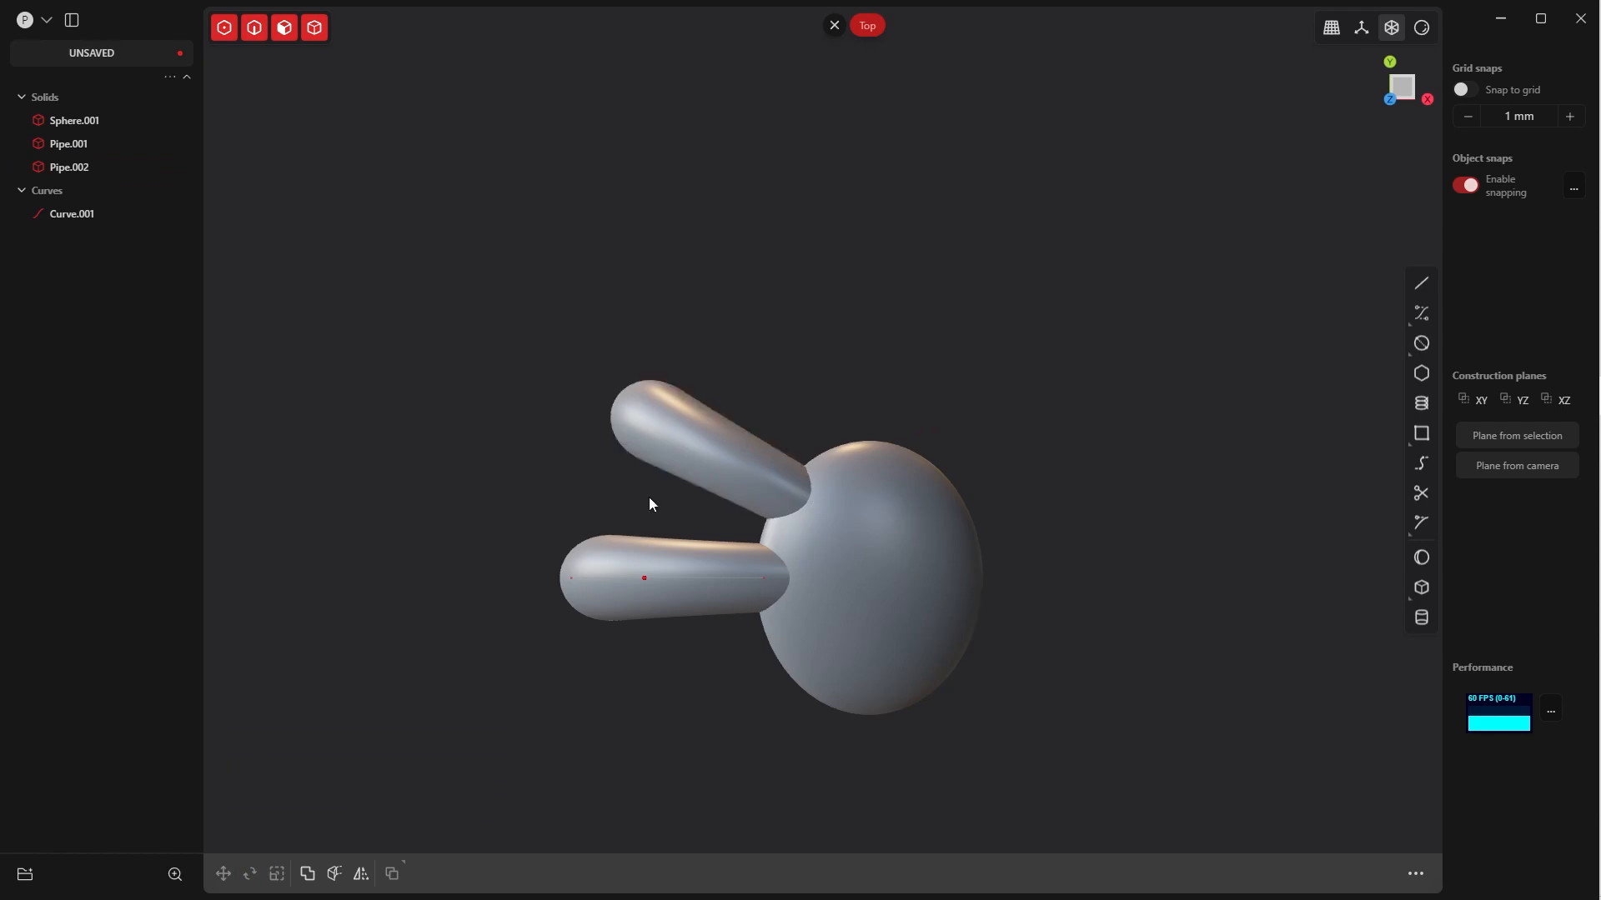
Duplicate the slanted pipe and move the copy to the opposite side of the middle pipe, at about X -2043 mm, Y -1555 mm
{"action": "left_click", "coordinate": [744, 451]}
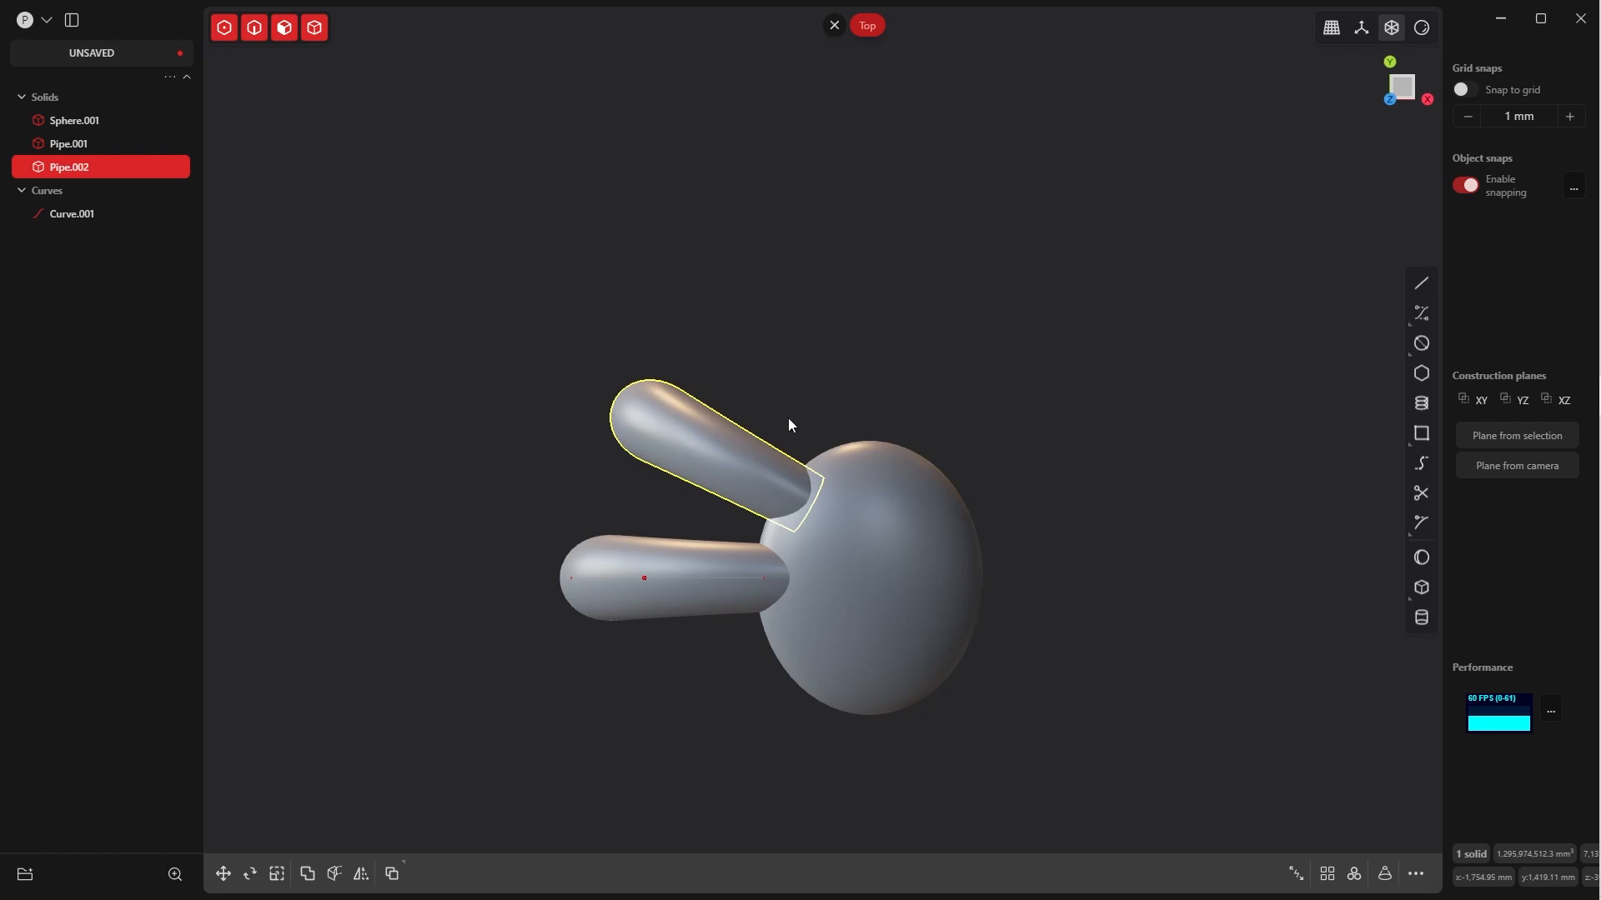
{"action": "key", "text": "ctrl+d"}
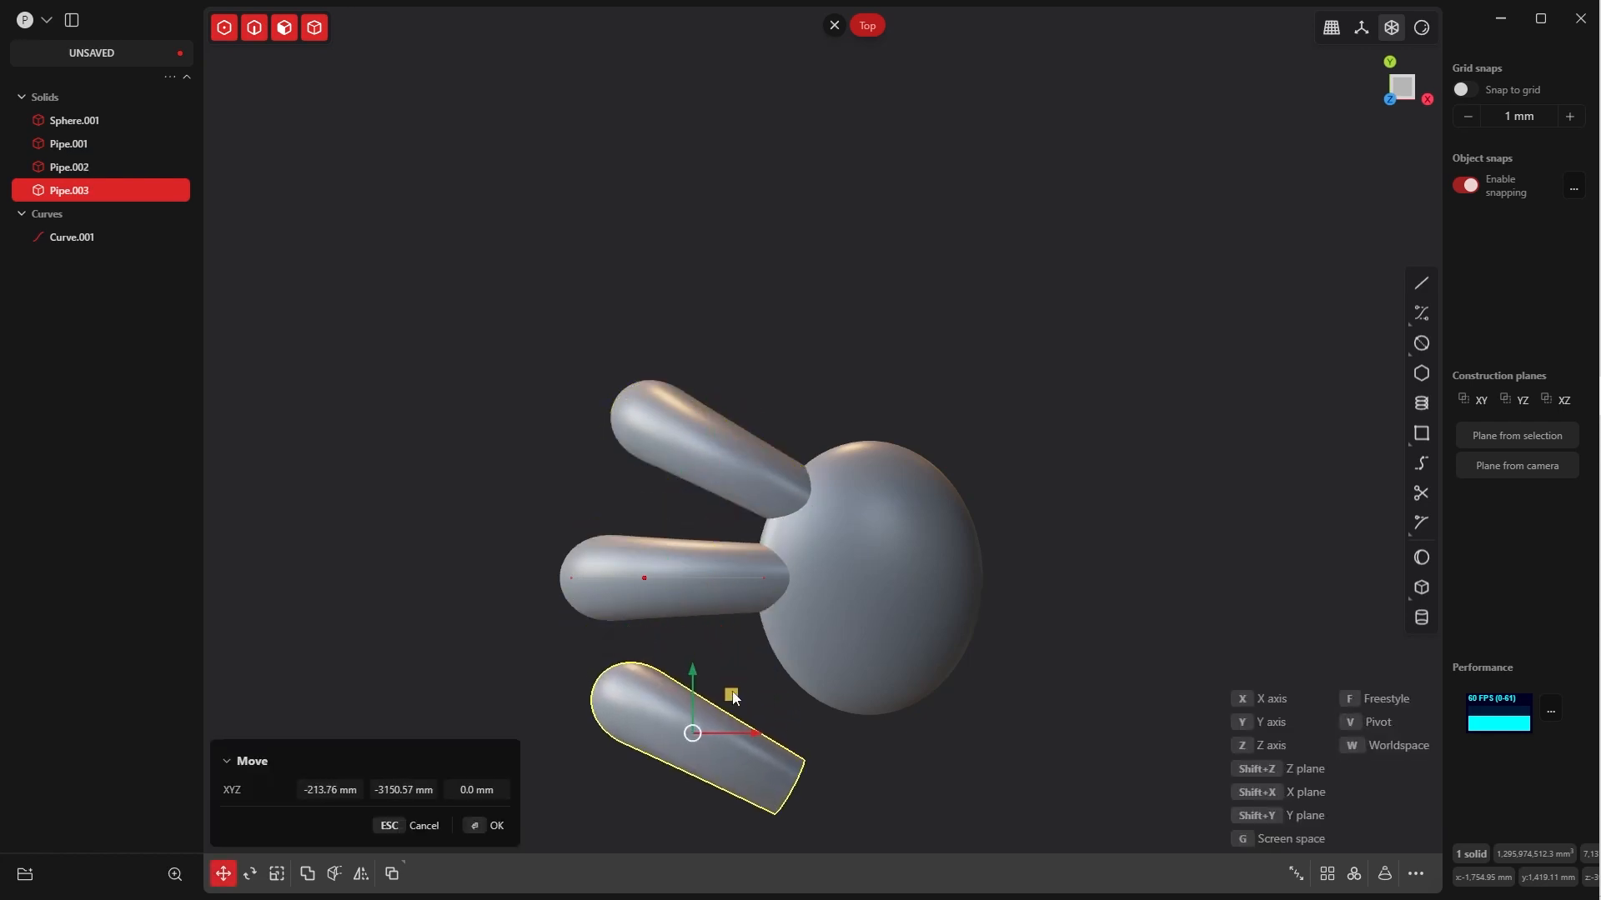
{"action": "left_click", "coordinate": [487, 835]}
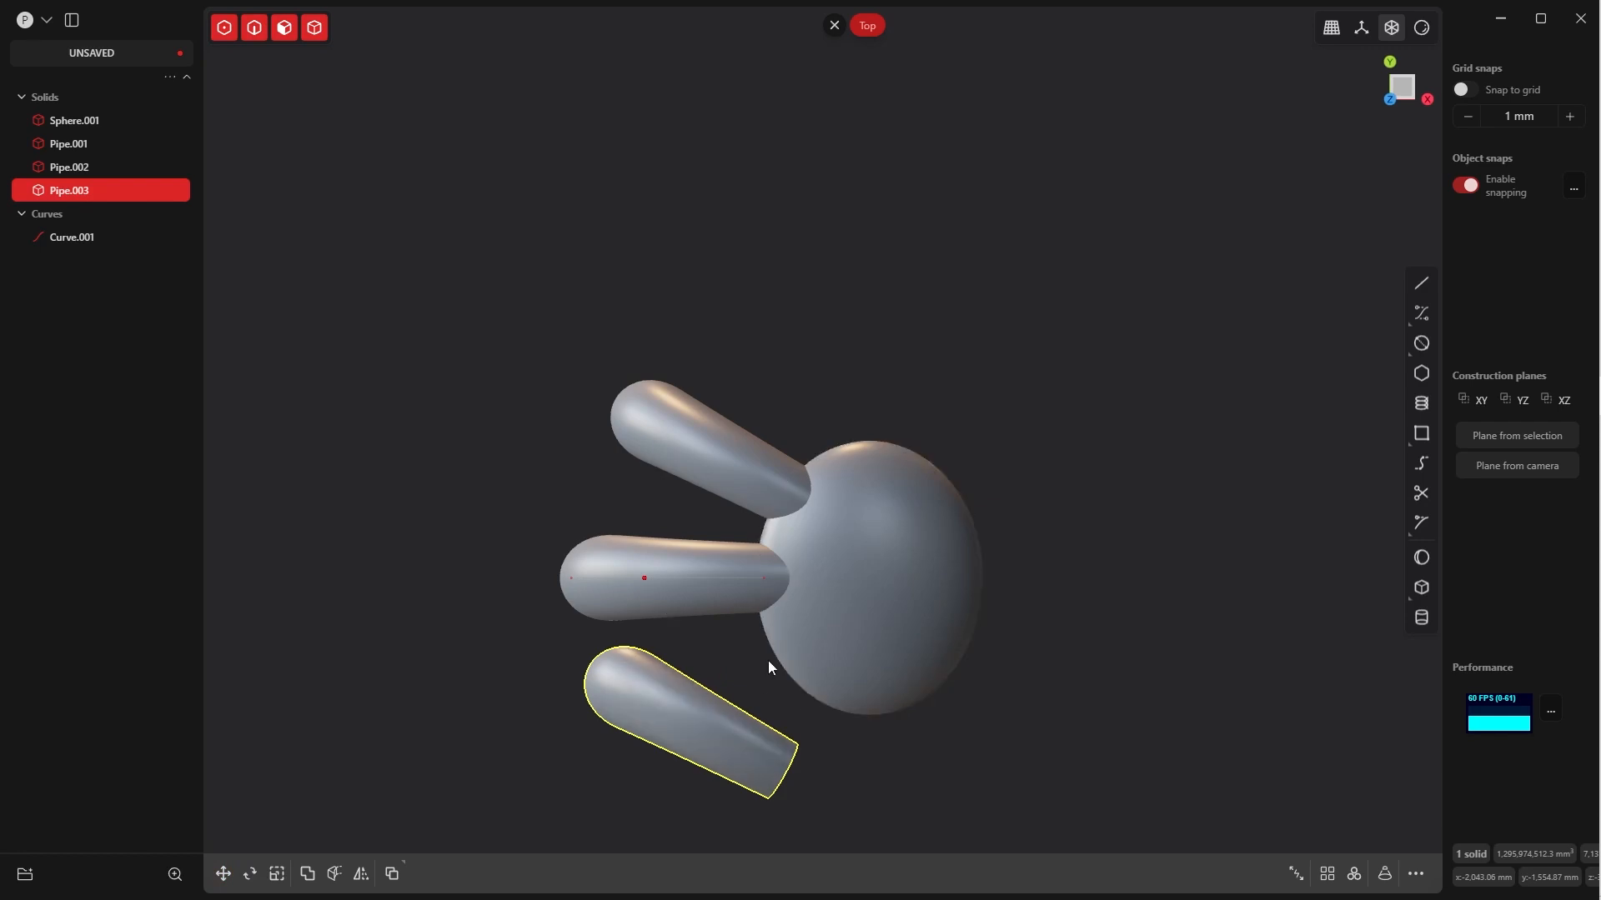
Rotate the new pipe copy to slant opposite to the first copy, aiming at the ellipsoid, and scale it uniformly to about 0.924
{"action": "key", "text": "r"}
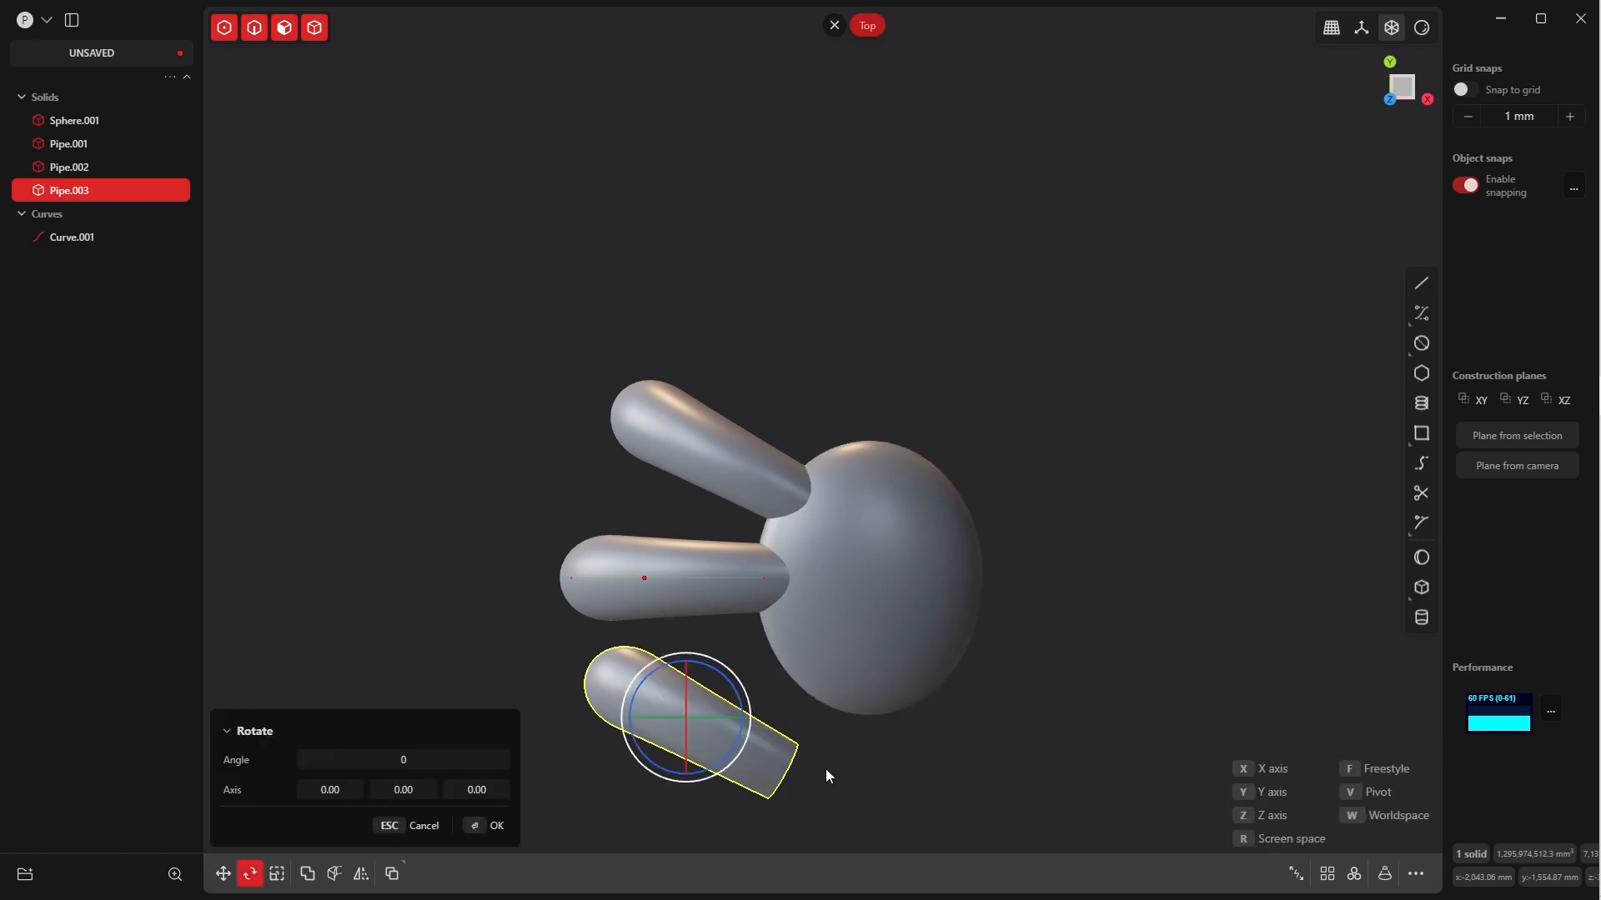
{"action": "left_click", "coordinate": [831, 664]}
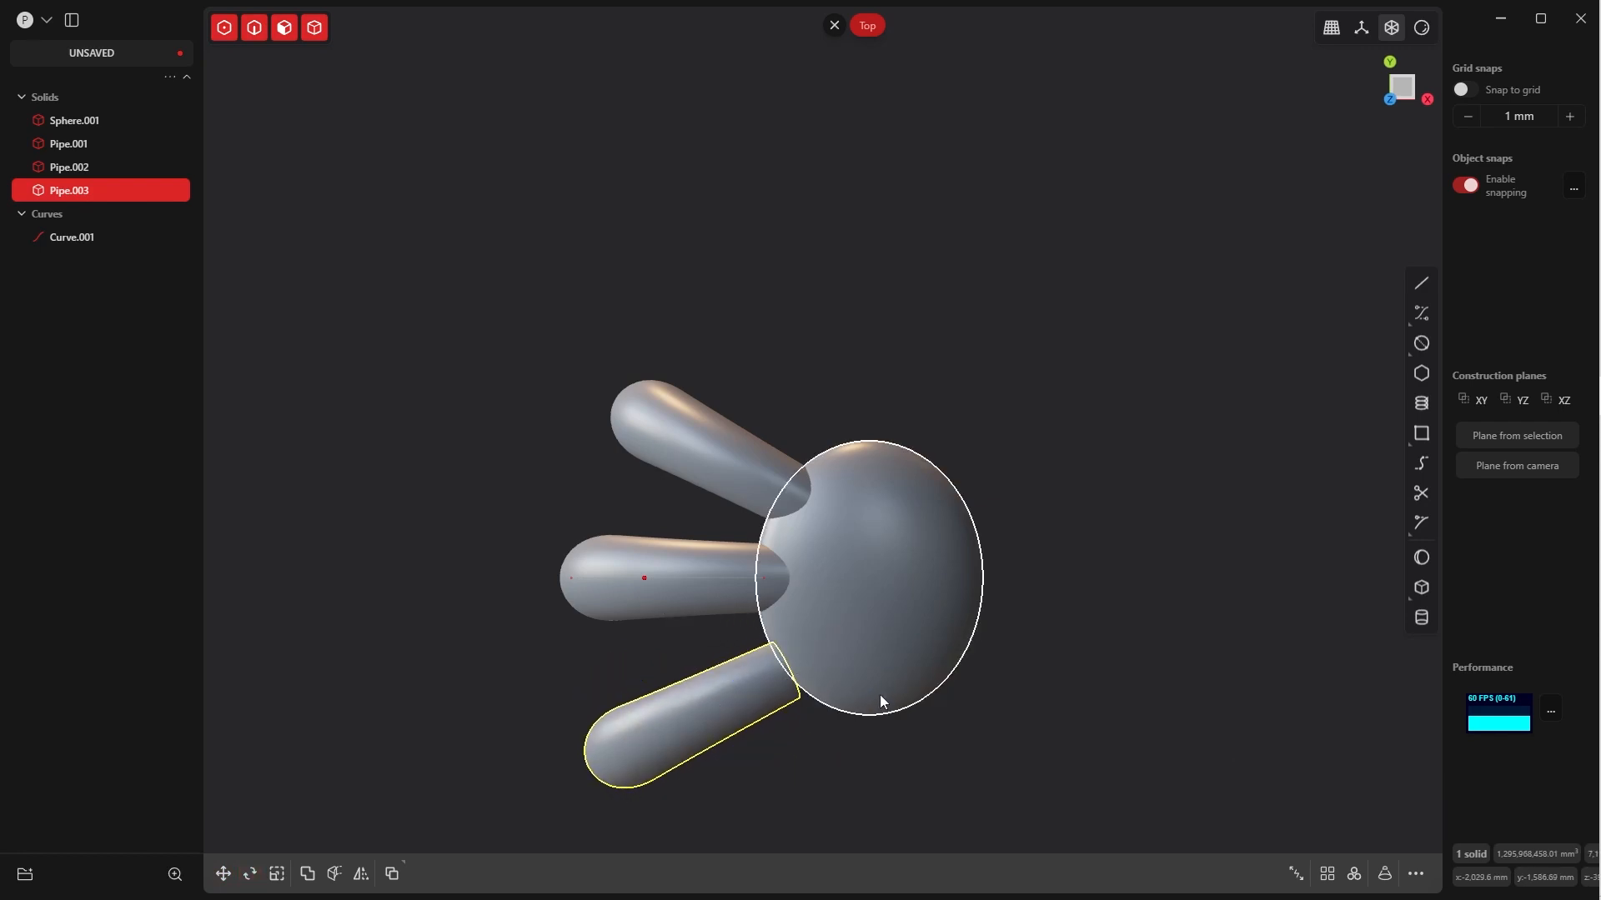
{"action": "key", "text": "s"}
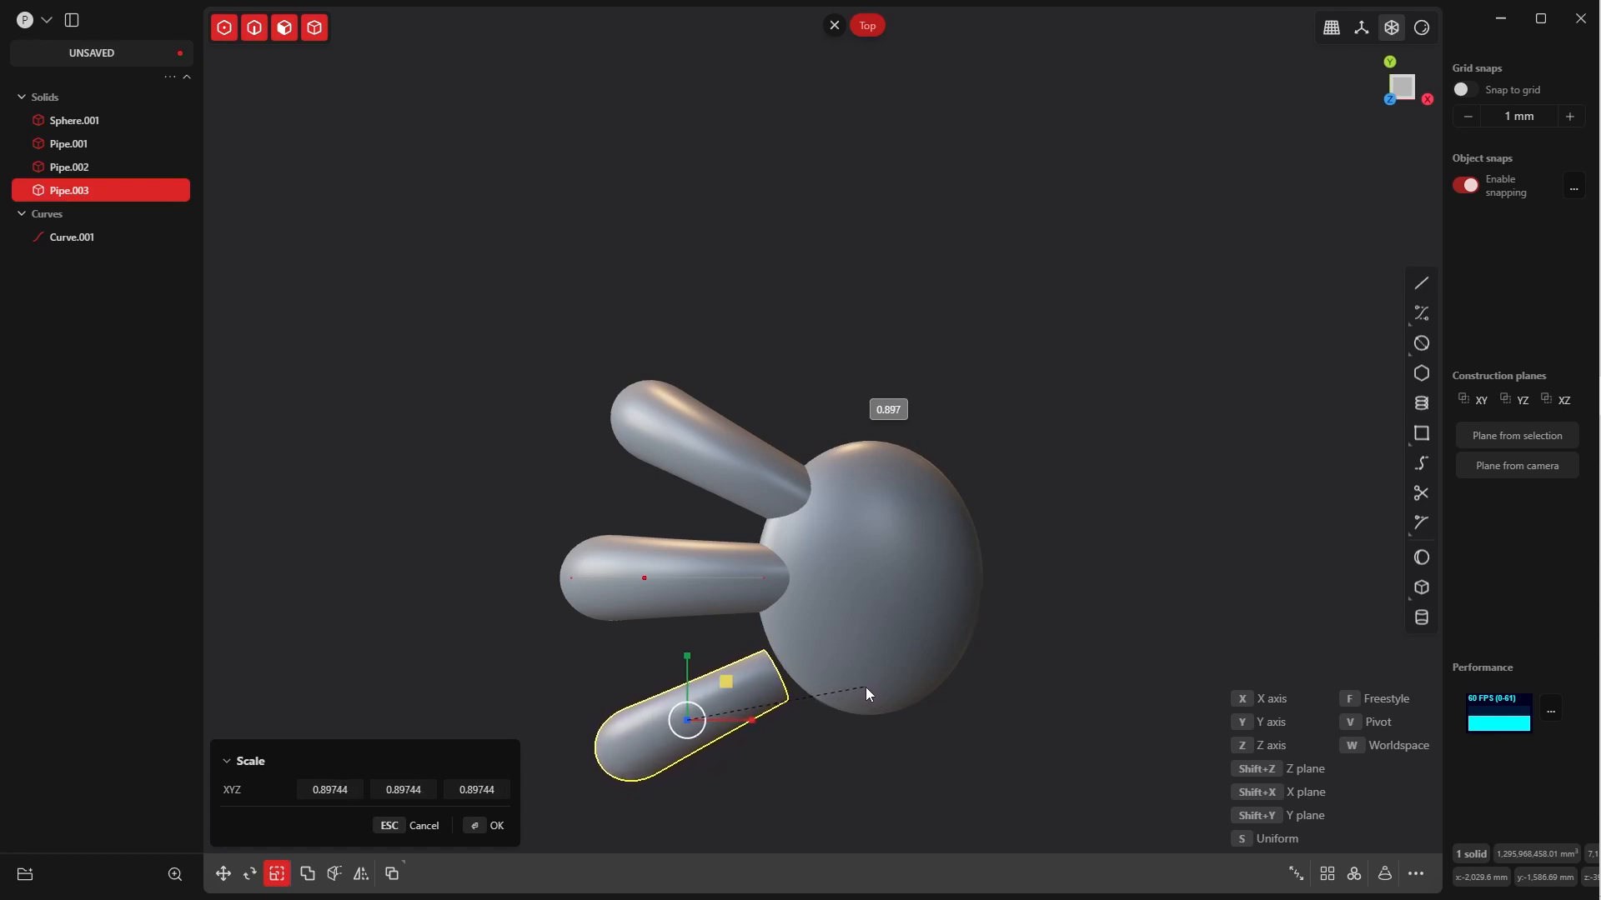
{"action": "left_click", "coordinate": [872, 686]}
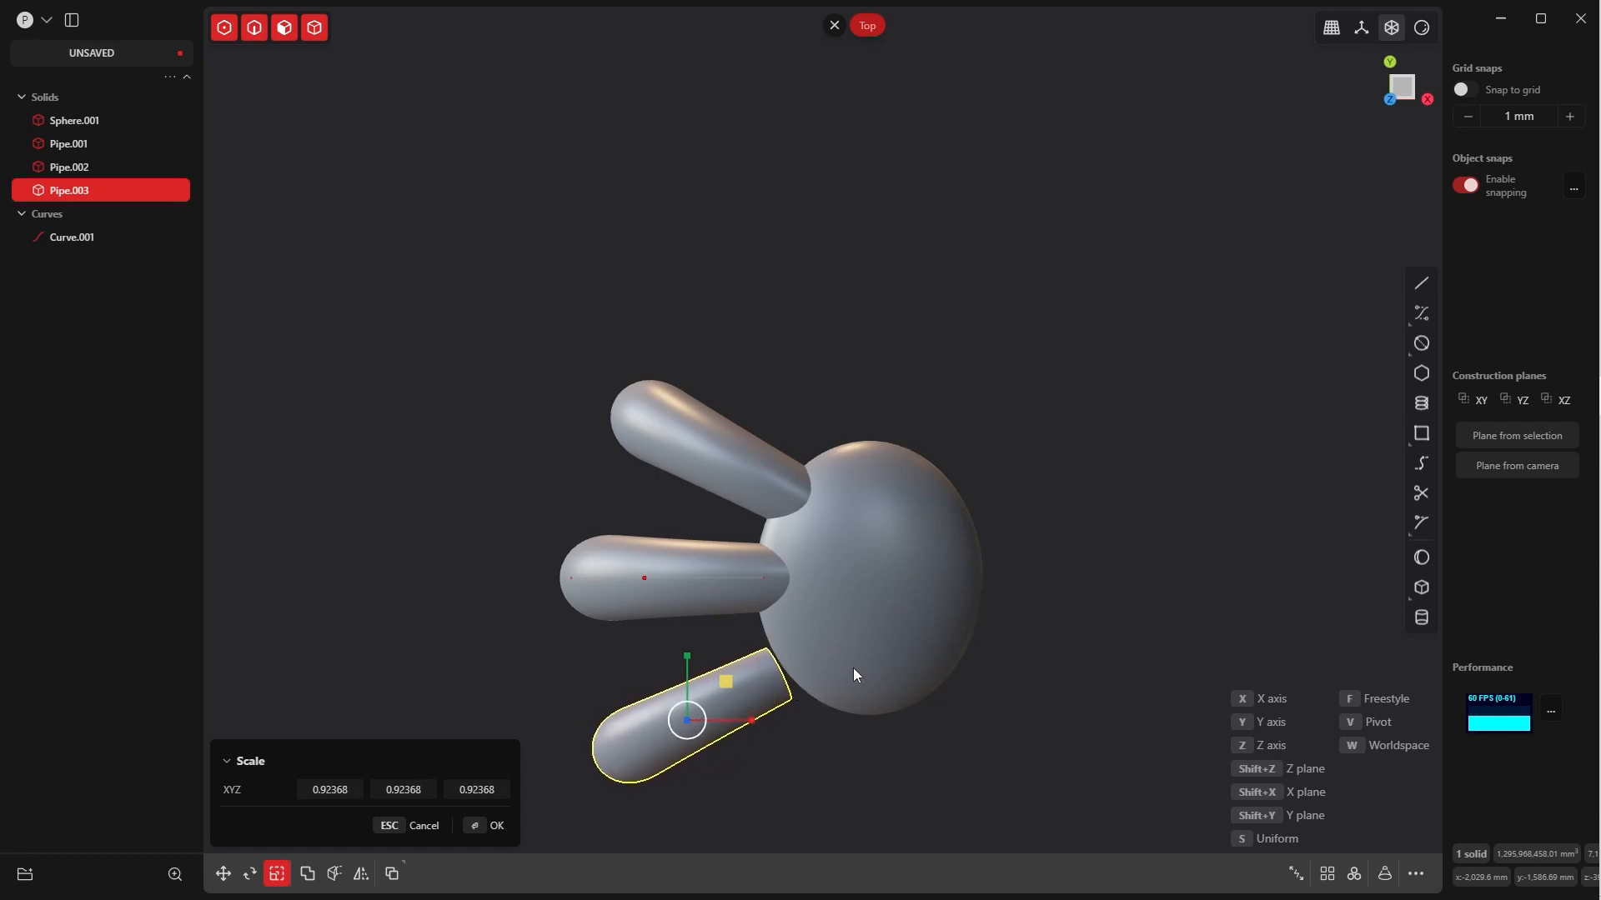
{"action": "left_click", "coordinate": [482, 825]}
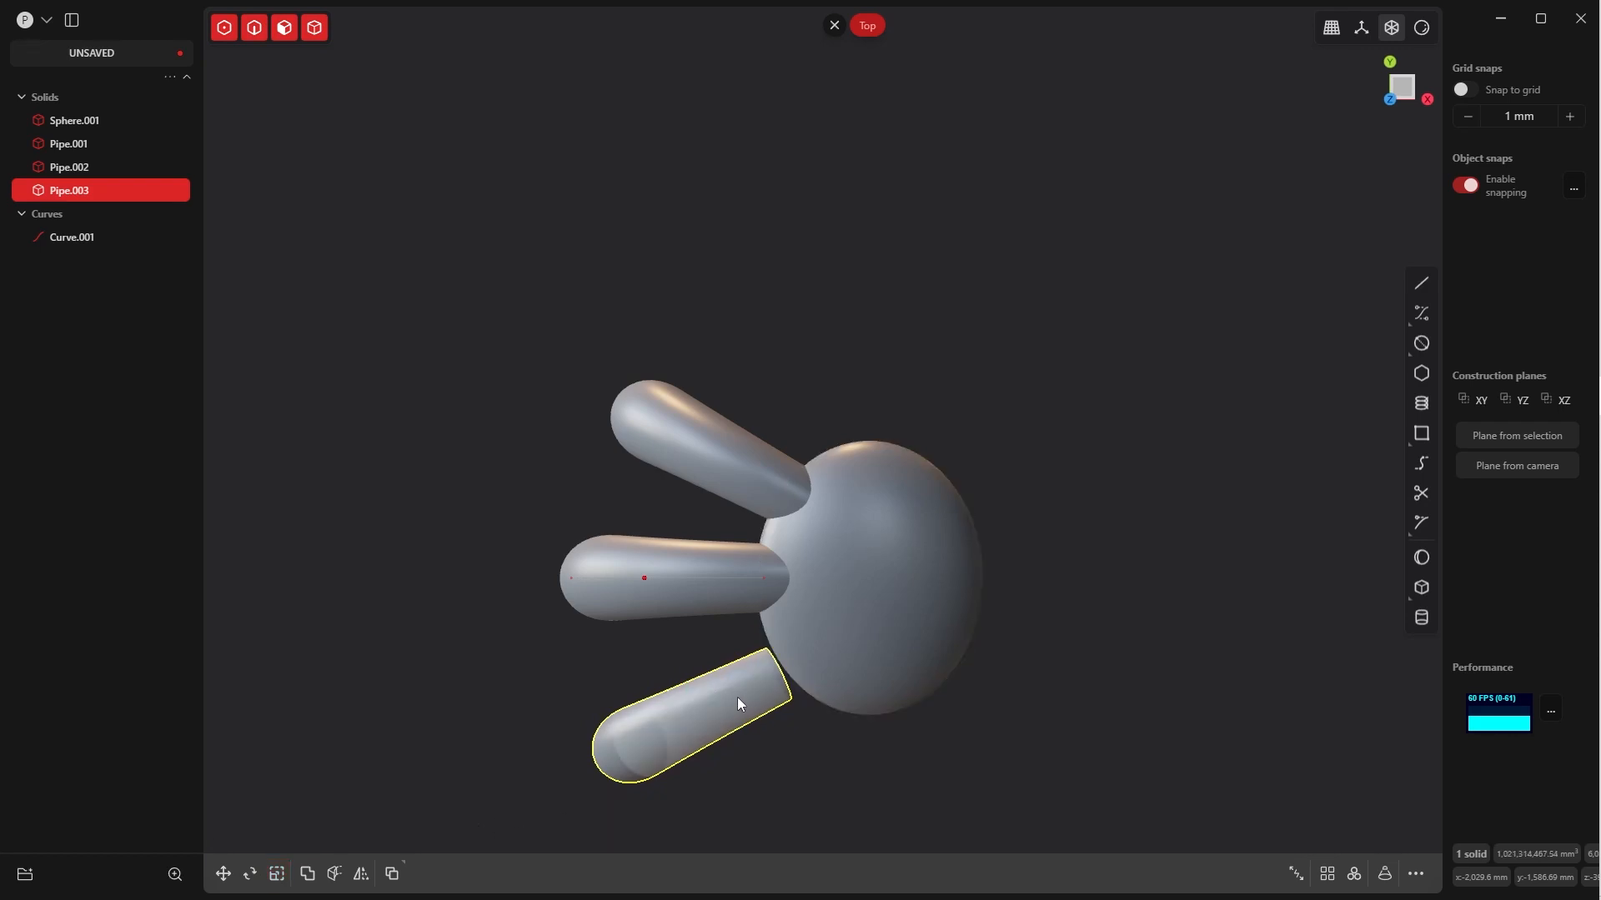
Move the third pipe about 344 mm in X and 232 mm in Y so its inner end penetrates the ellipsoid
{"action": "key", "text": "g"}
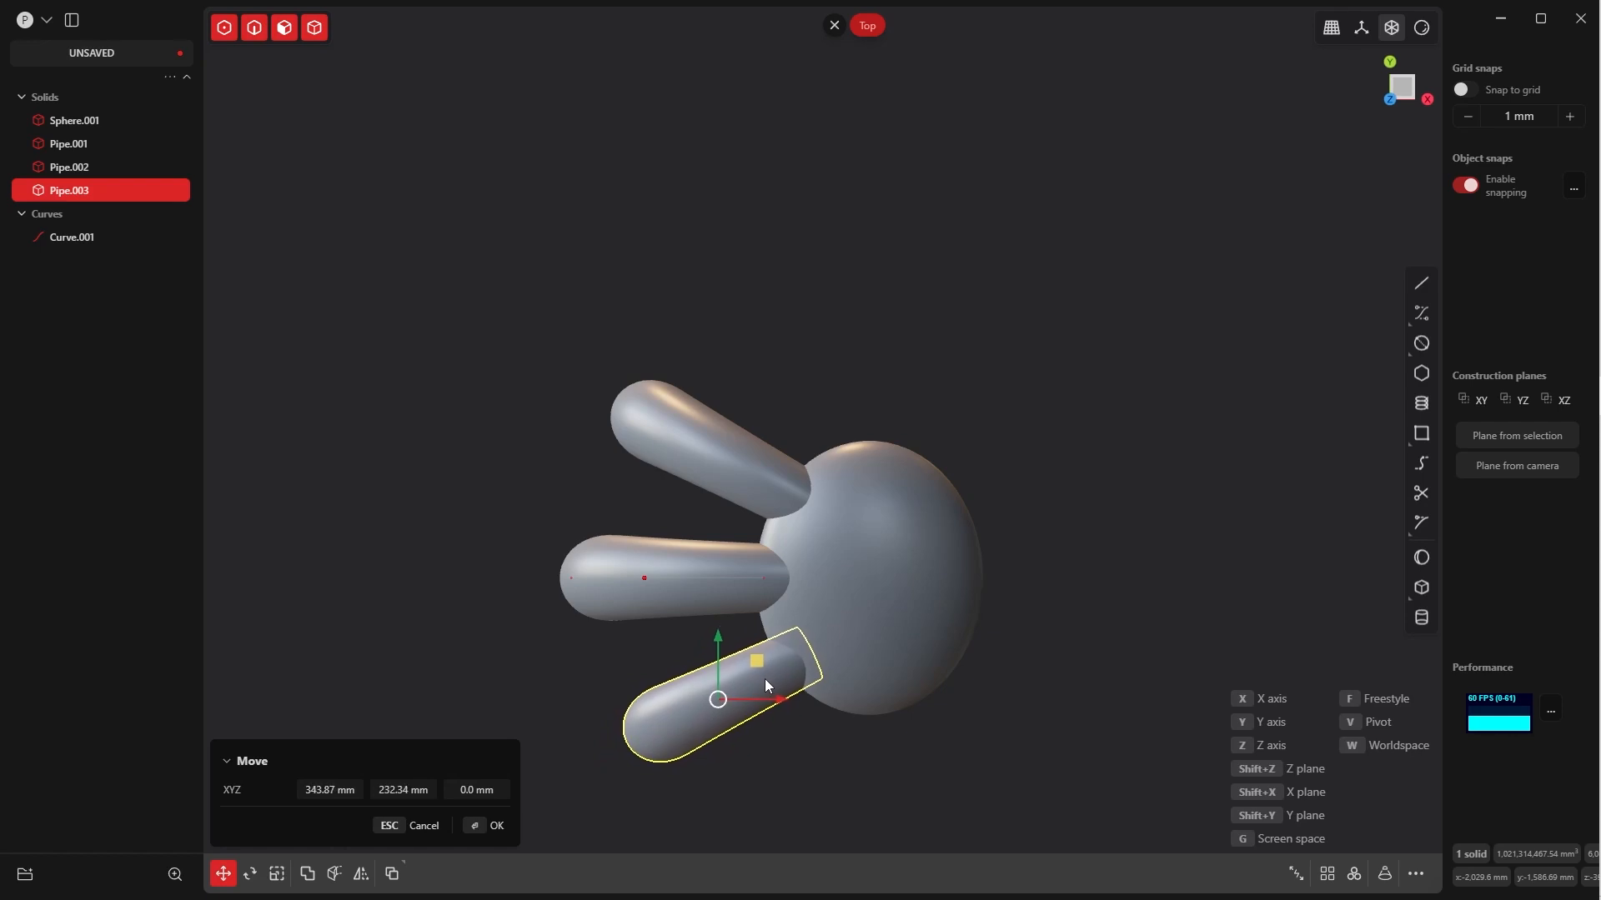
{"action": "left_click", "coordinate": [476, 825]}
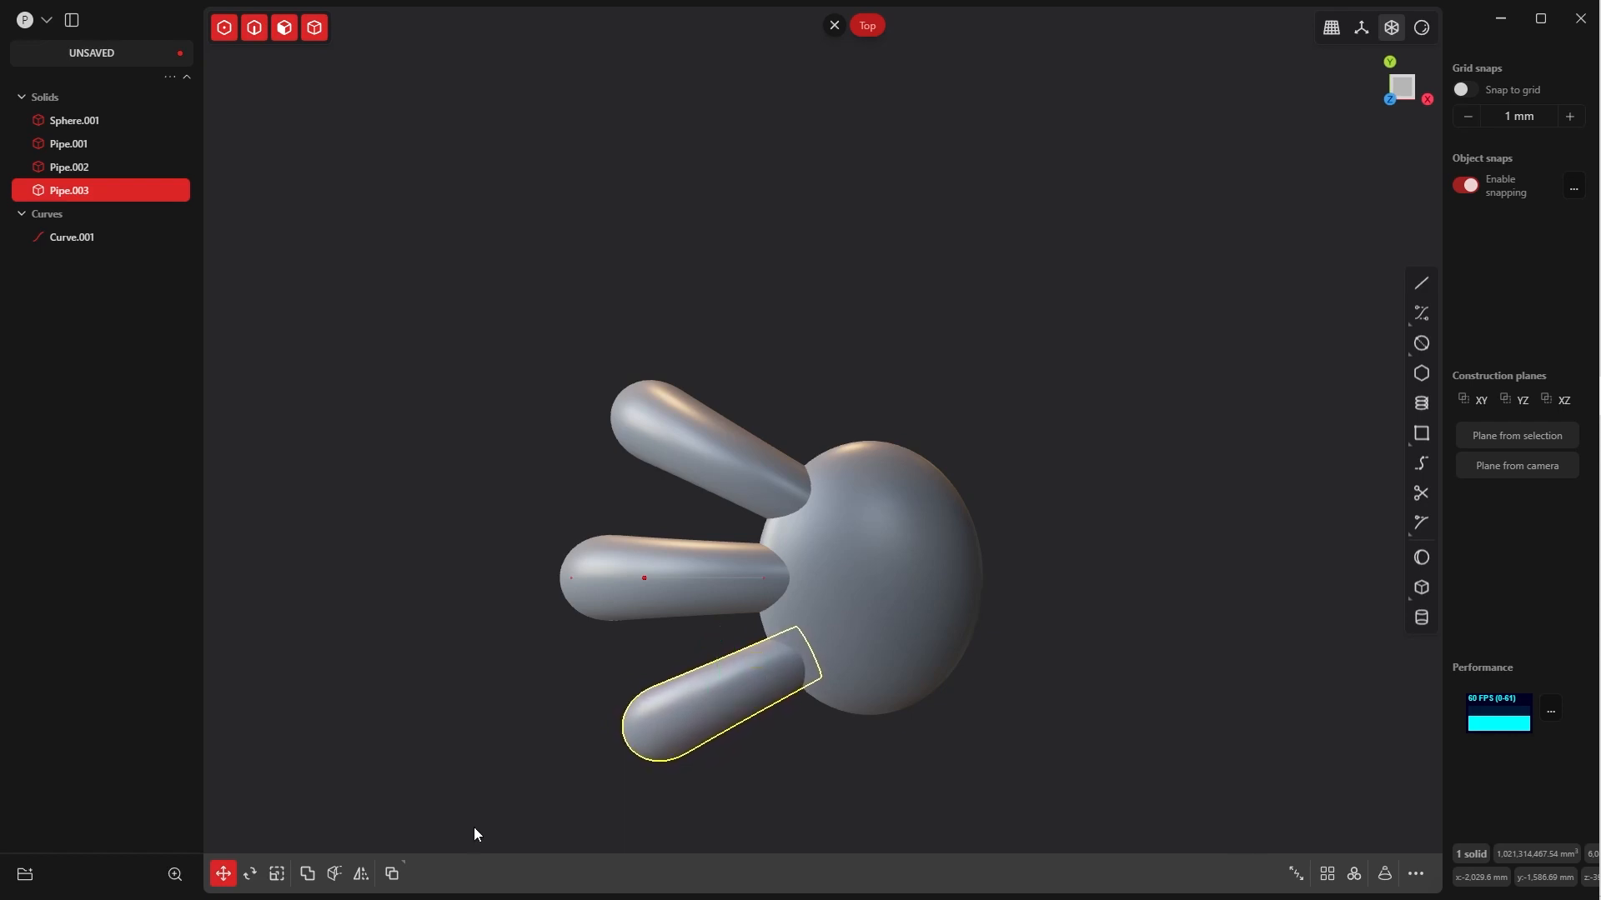
{"action": "left_click", "coordinate": [1017, 483]}
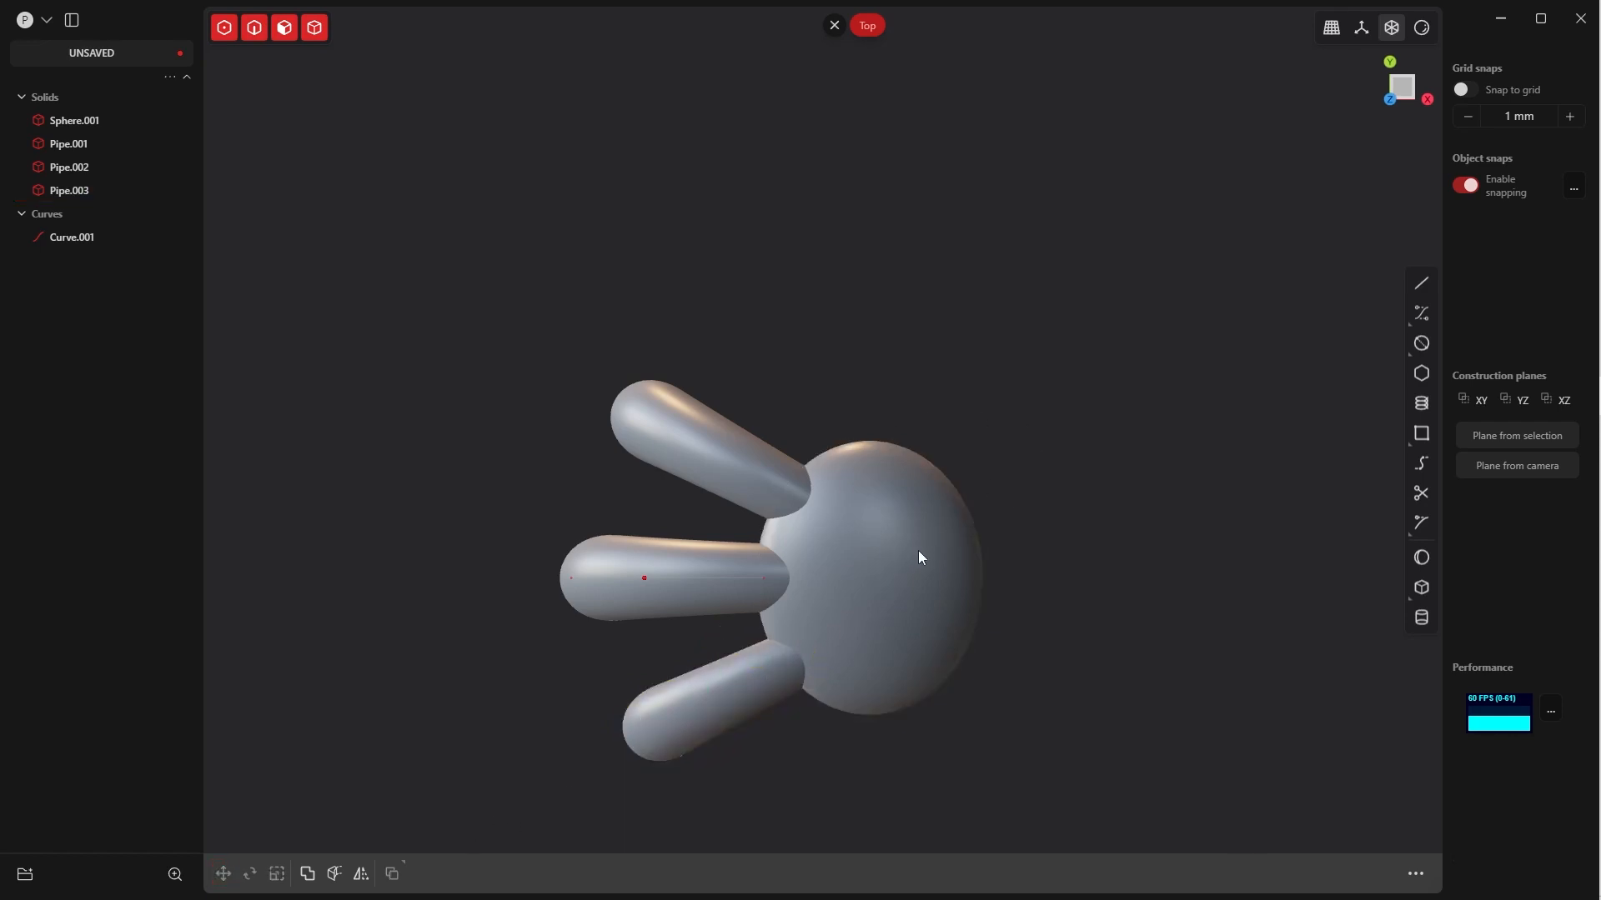
{"action": "left_click", "coordinate": [917, 550]}
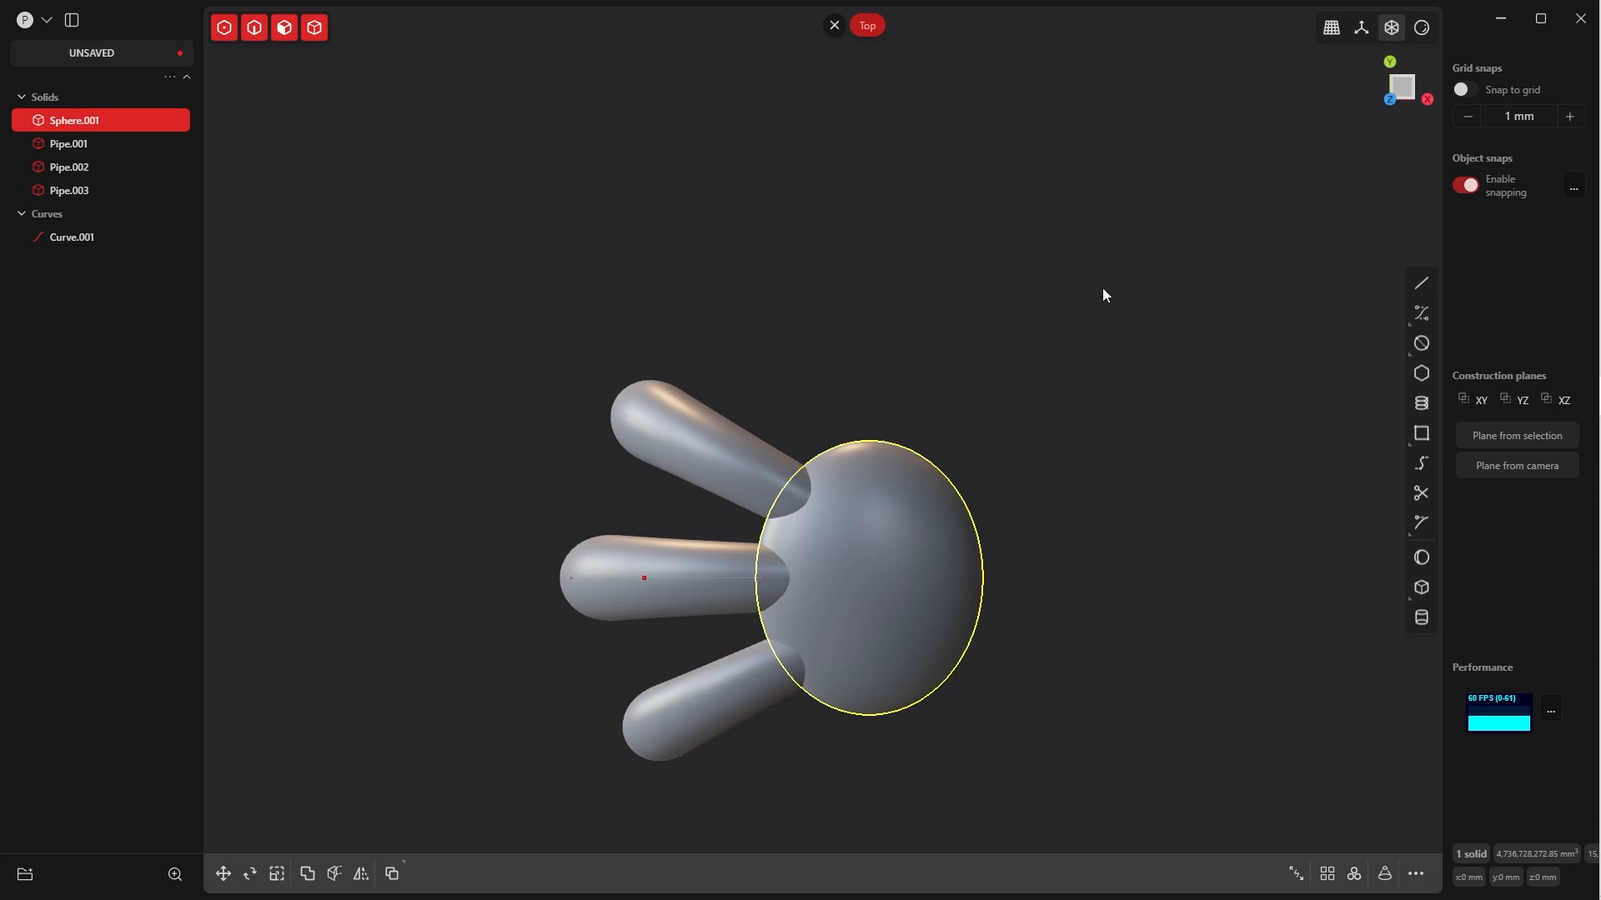
{"action": "left_click", "coordinate": [952, 548]}
{"action": "left_click", "coordinate": [1036, 455]}
{"action": "key", "text": "Tab"}
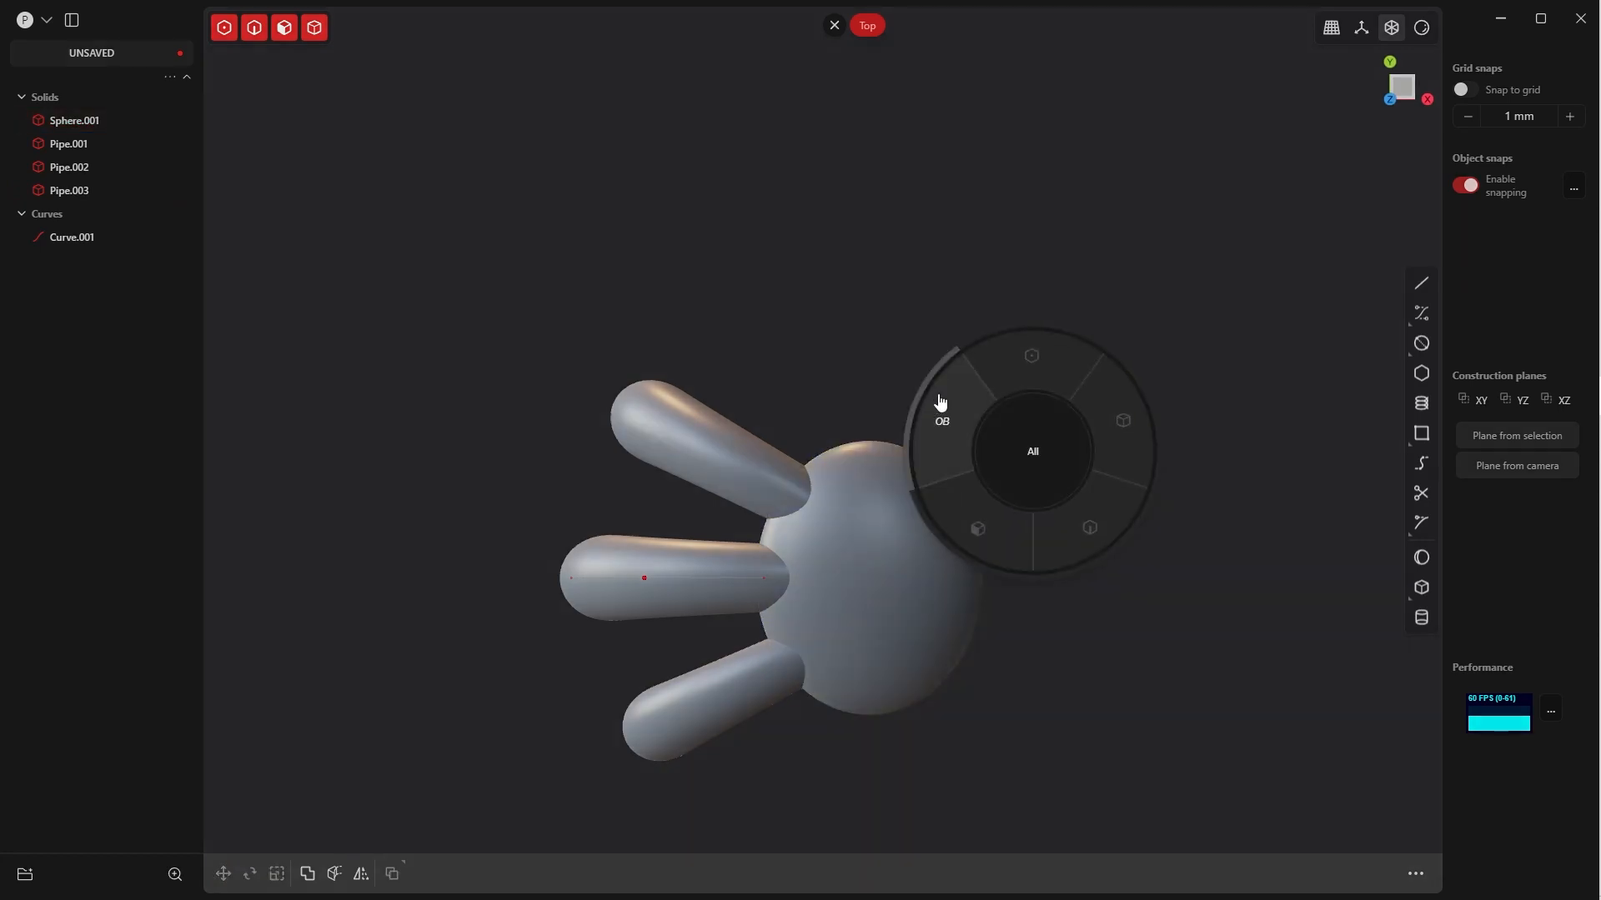
Show the construction grid and scale the ellipsoid along Y only to about 0.929
{"action": "left_click", "coordinate": [940, 402]}
{"action": "left_click", "coordinate": [1361, 28]}
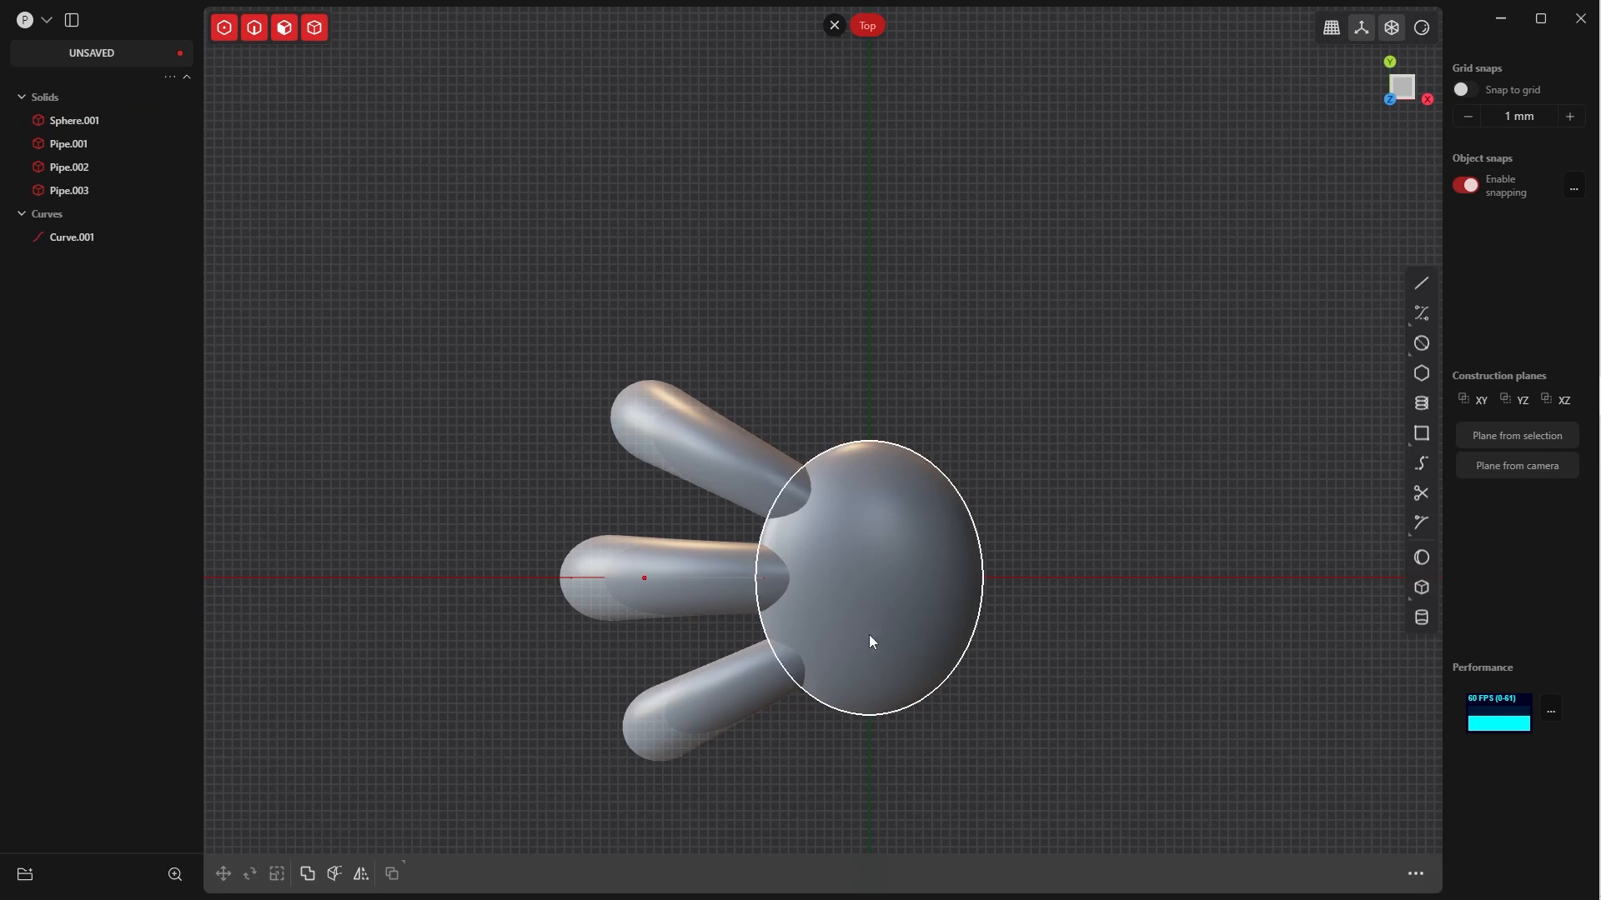
{"action": "left_click", "coordinate": [946, 573]}
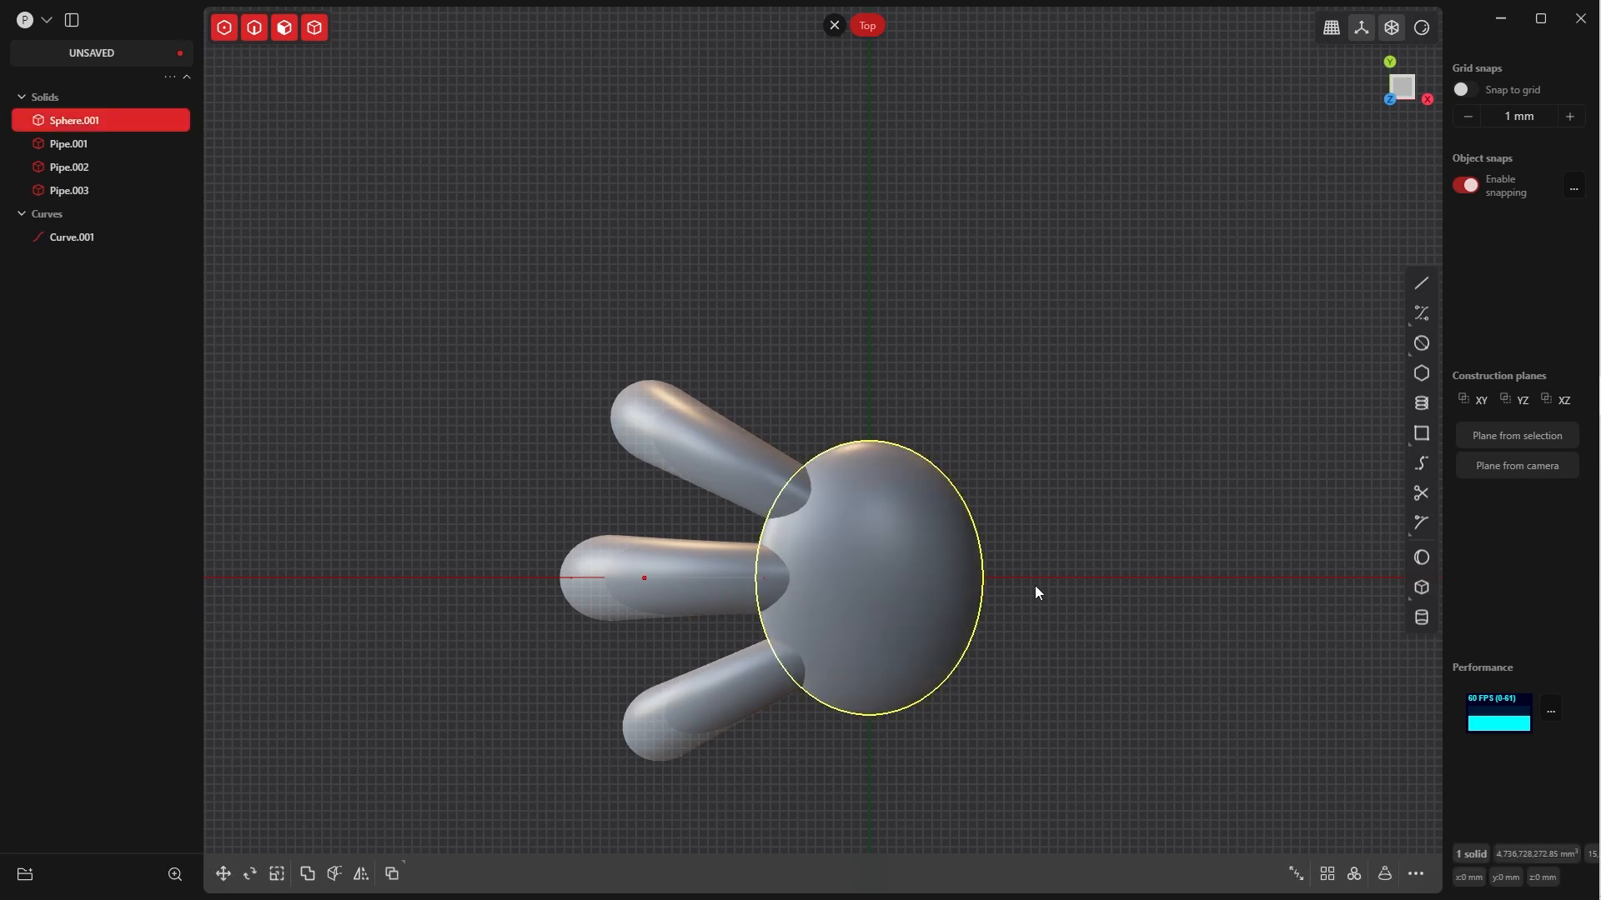
{"action": "key", "text": "s"}
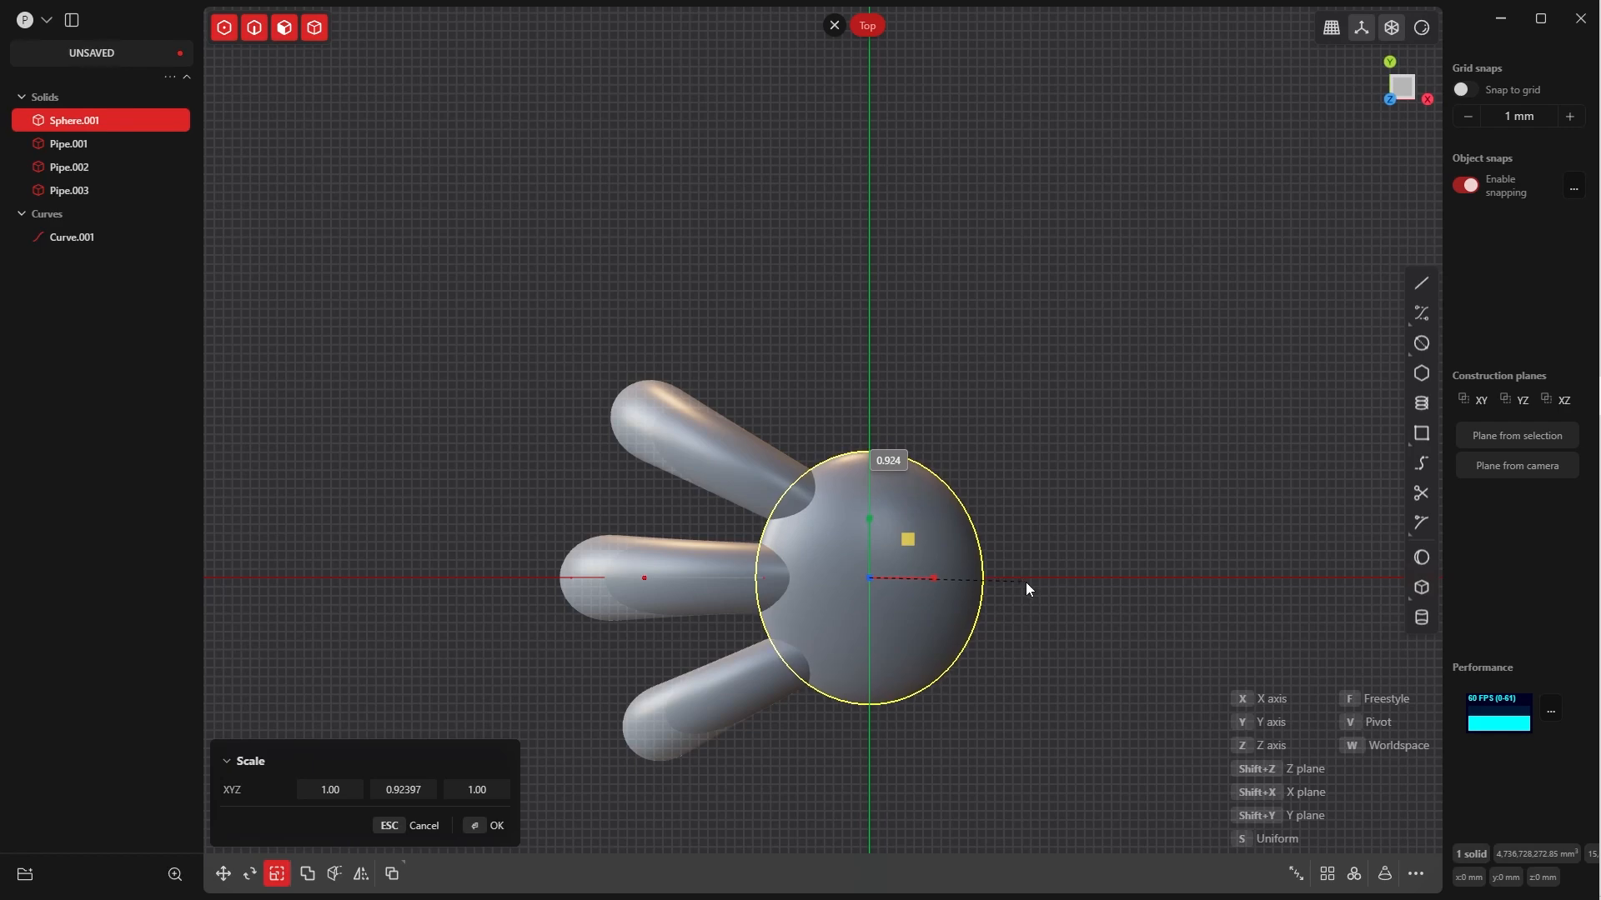
{"action": "middle_click_drag", "start_coordinate": [1026, 582], "coordinate": [905, 747]}
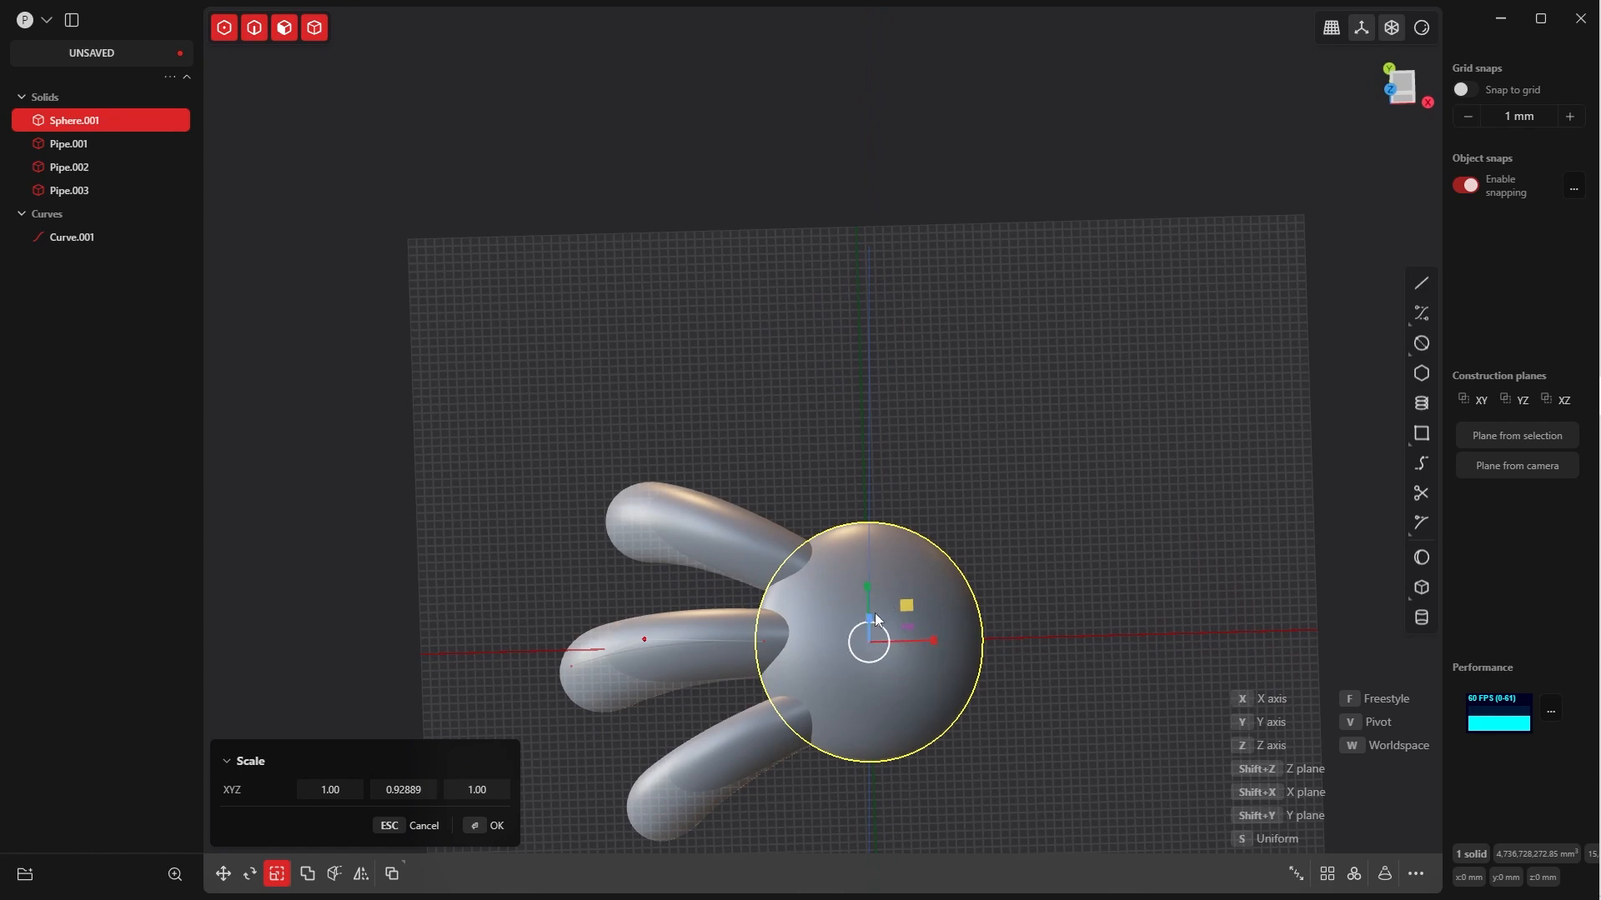
{"action": "middle_click_drag", "start_coordinate": [870, 625], "coordinate": [884, 467]}
{"action": "left_click", "coordinate": [492, 821]}
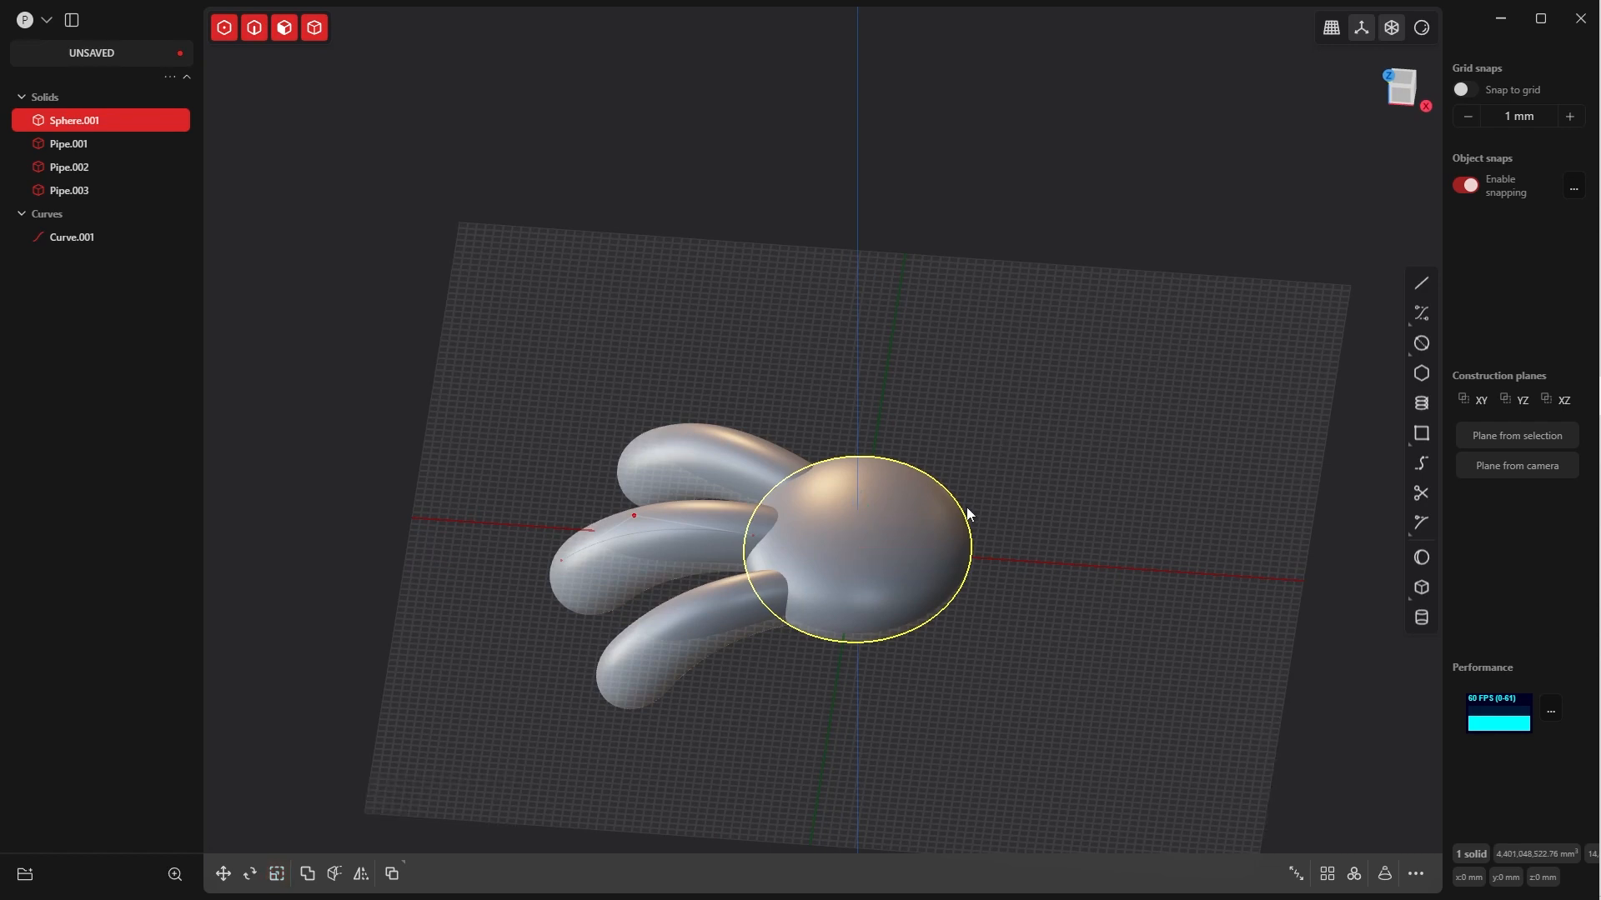
Scale the ellipsoid up in the XY plane by about 1.2, keeping its Z height unscaled
{"action": "left_click", "coordinate": [961, 527]}
{"action": "left_click", "coordinate": [942, 447]}
{"action": "key", "text": "Tab"}
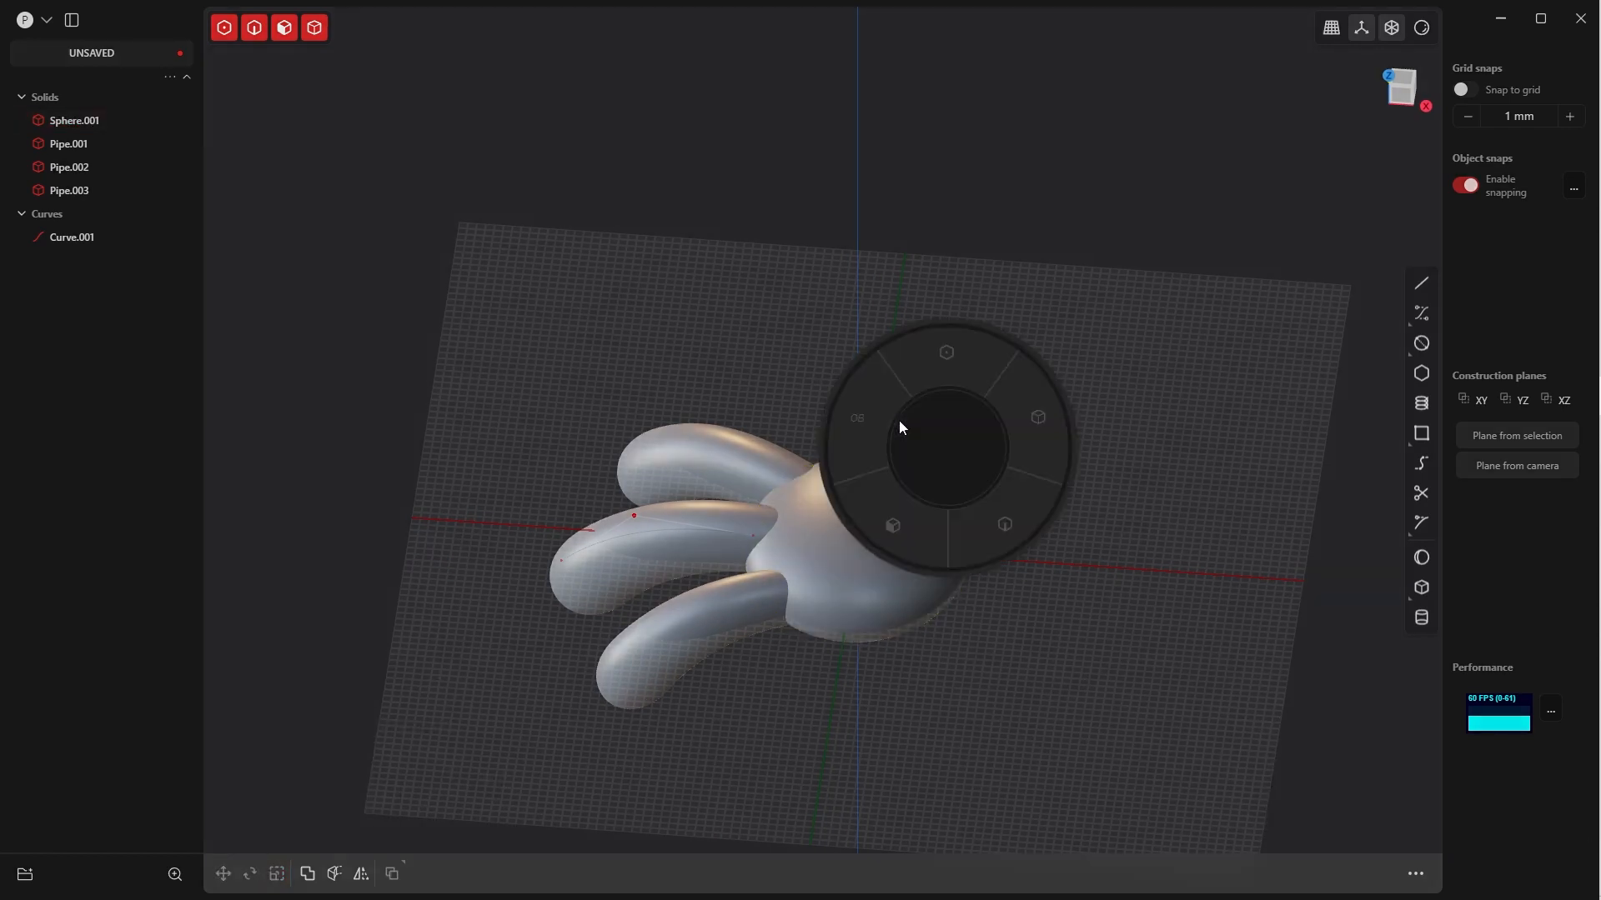
{"action": "left_click", "coordinate": [867, 401]}
{"action": "left_click", "coordinate": [932, 495]}
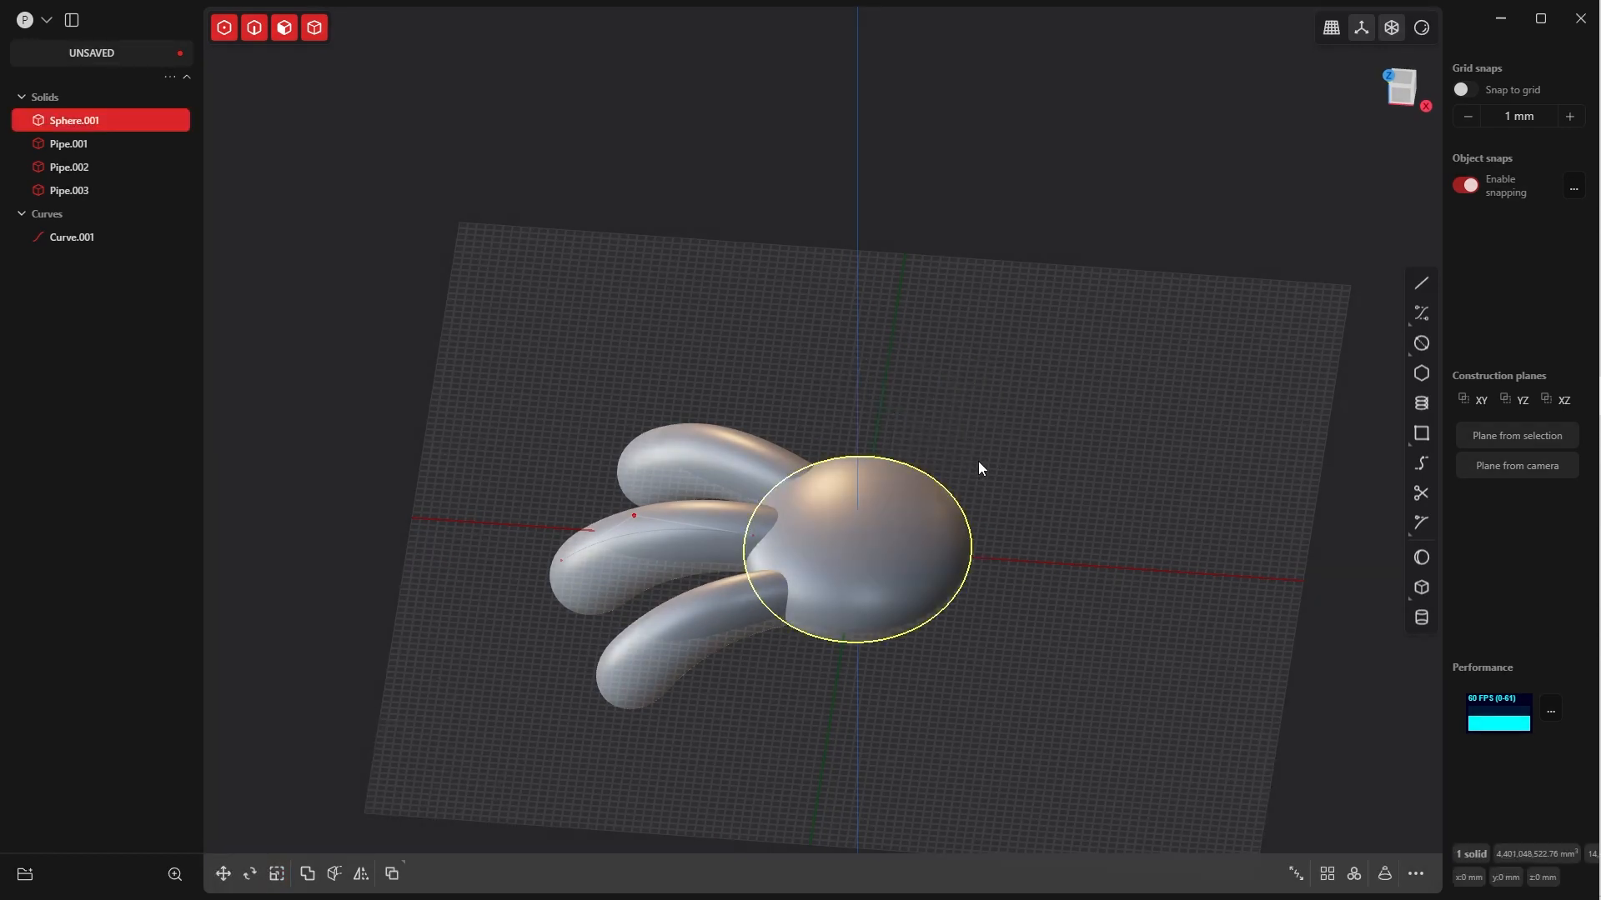
{"action": "key", "text": "s"}
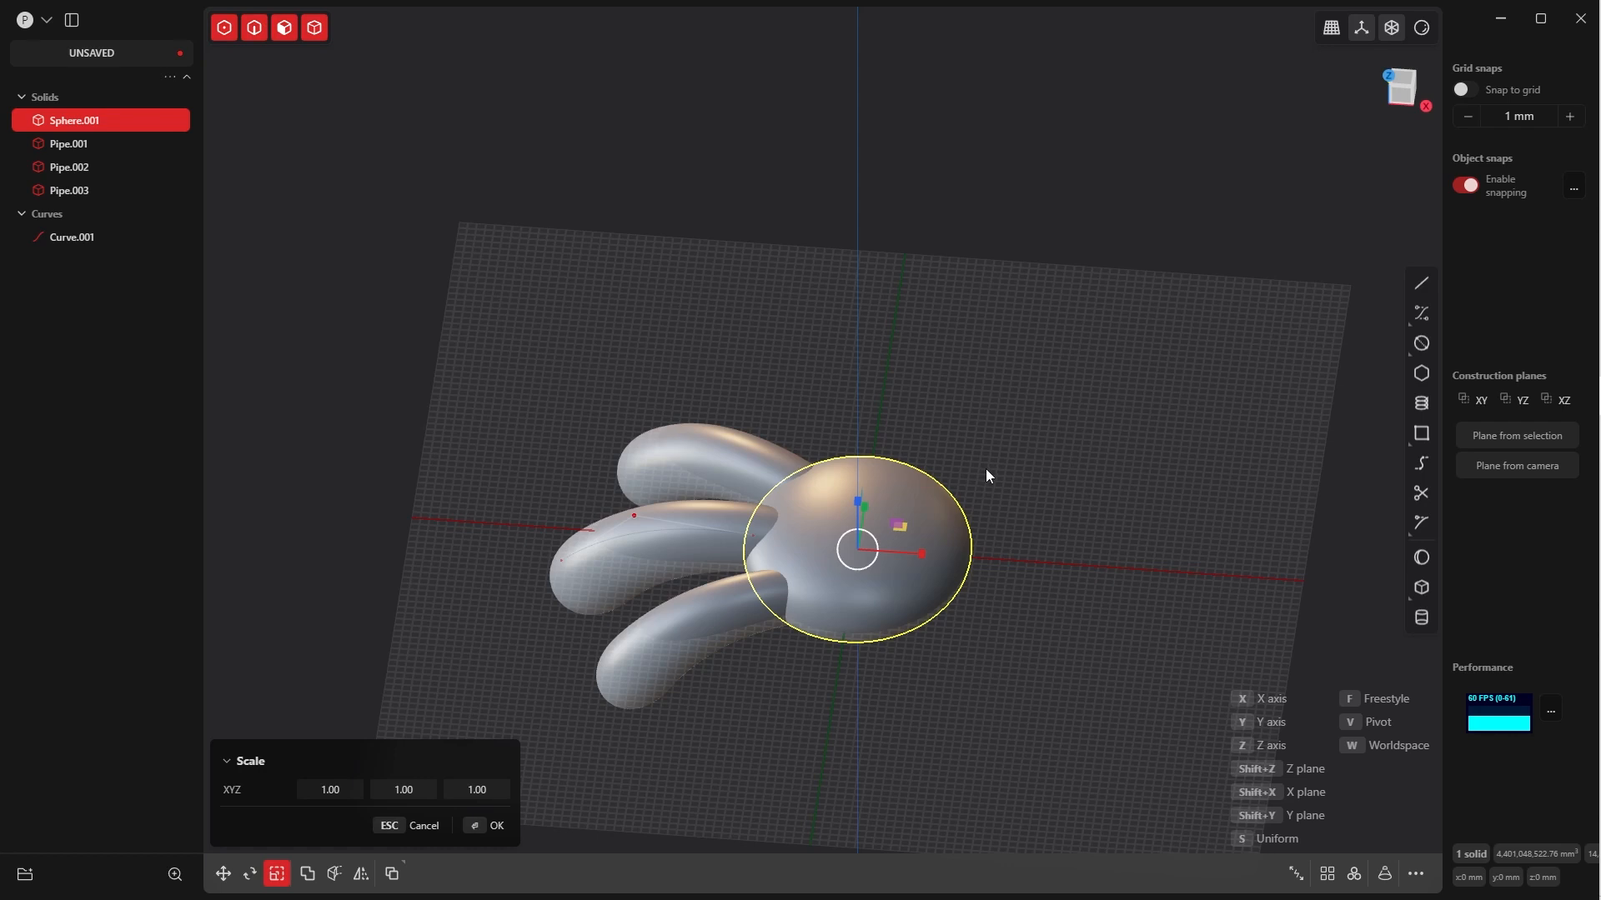
{"action": "key", "text": "shift+z"}
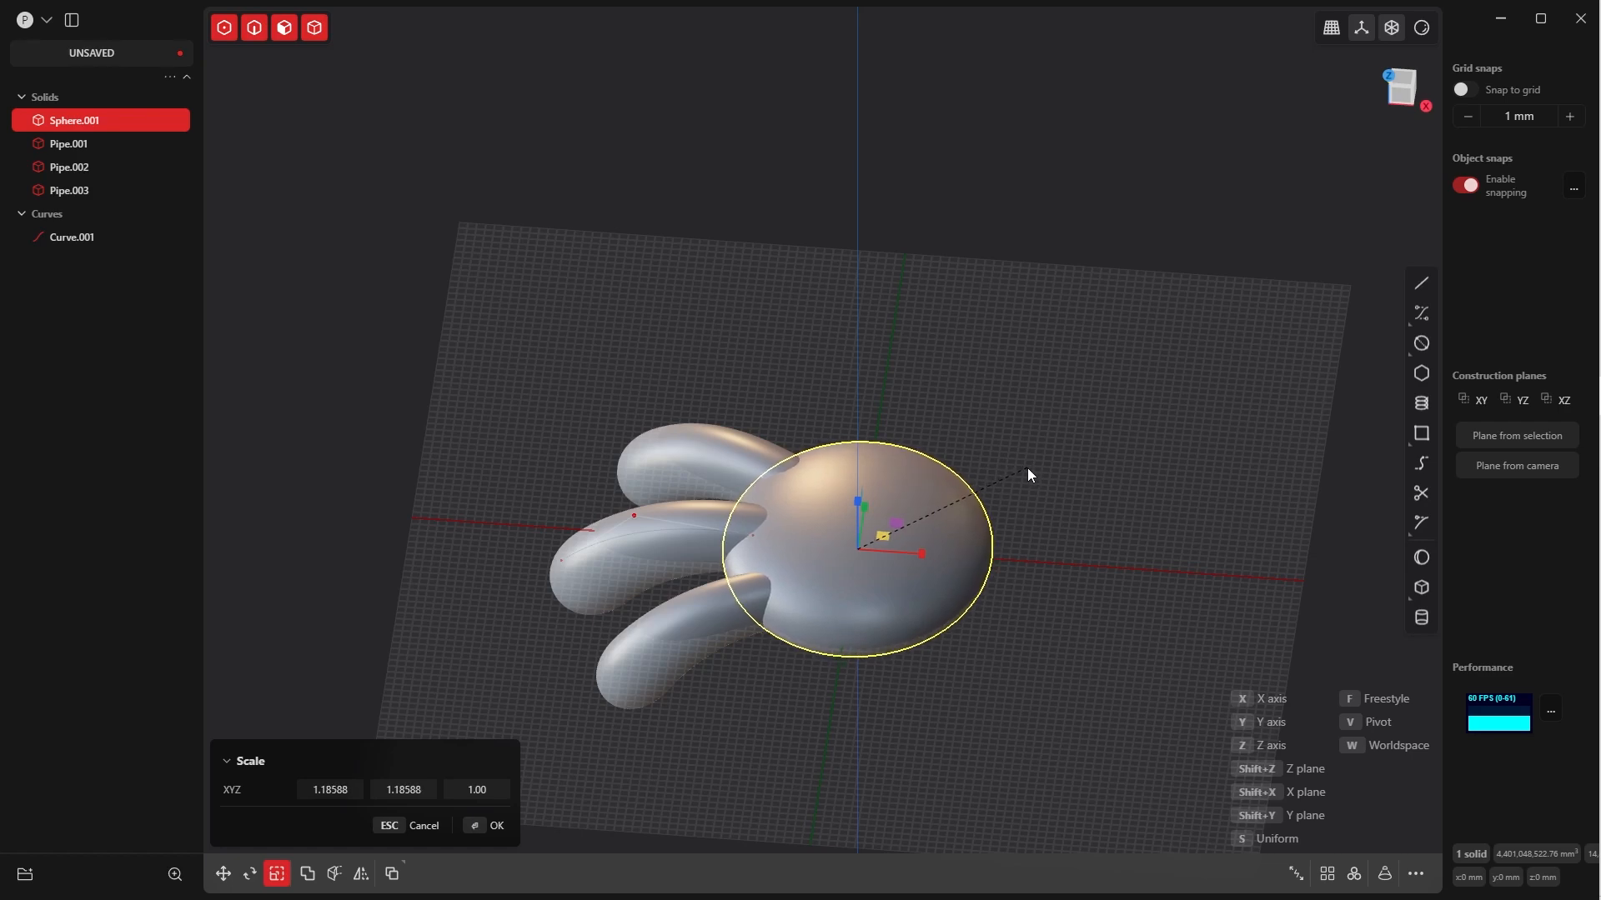
{"action": "left_click", "coordinate": [1029, 468]}
{"action": "left_click", "coordinate": [495, 824]}
Scale the ellipsoid along Y only to about 0.835
{"action": "middle_click_drag", "start_coordinate": [951, 414], "coordinate": [952, 488]}
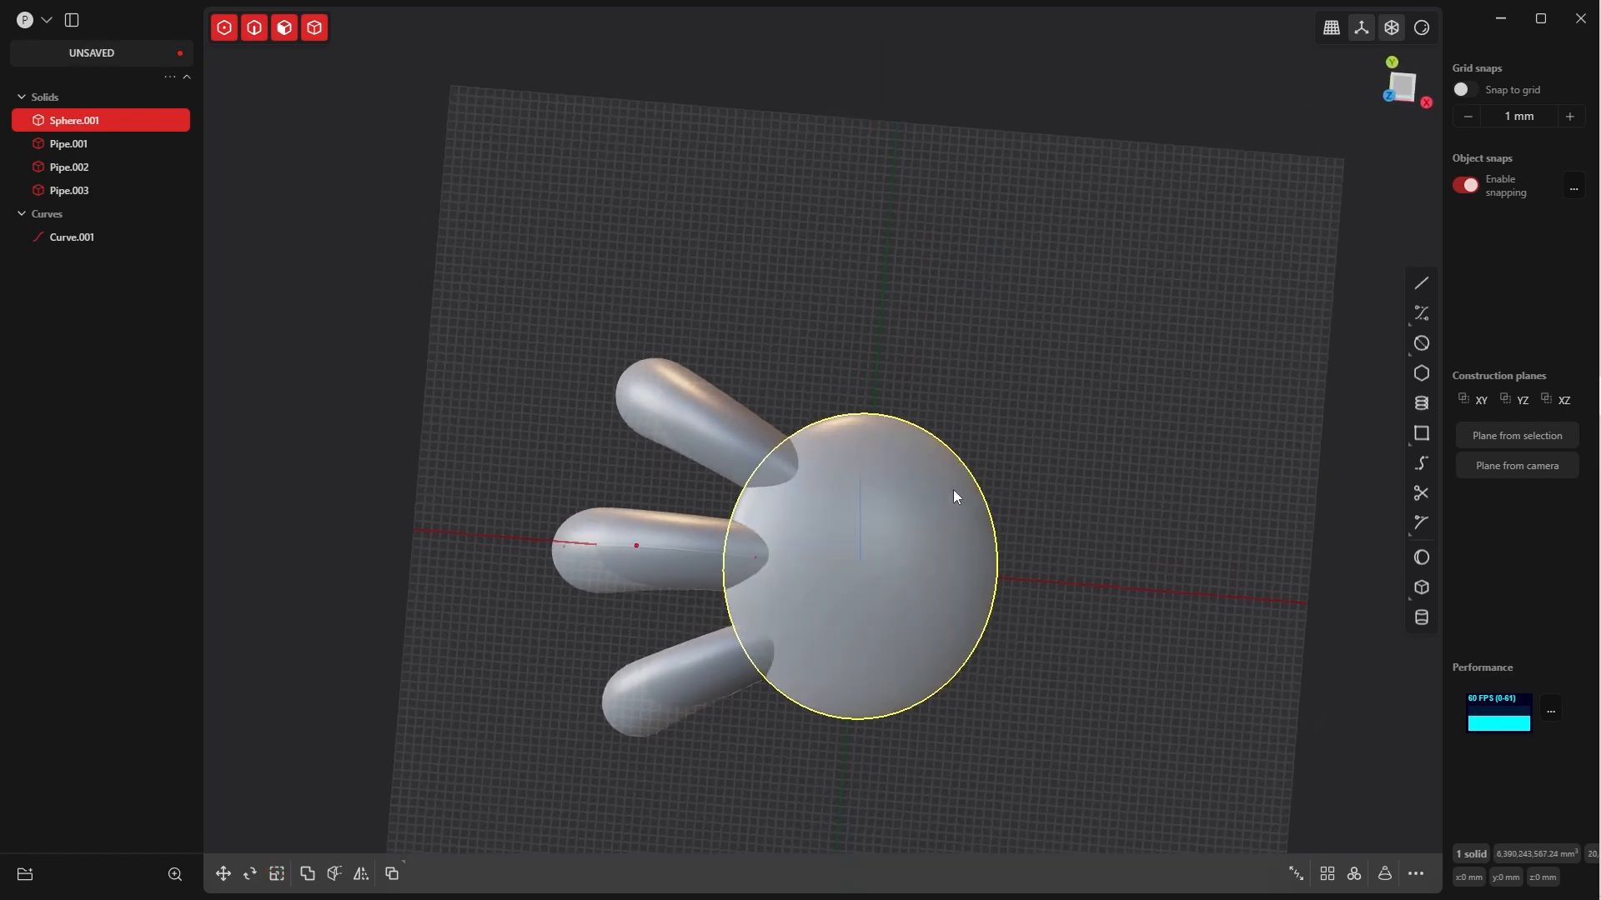
{"action": "left_click", "coordinate": [907, 460]}
{"action": "key", "text": "Escape"}
{"action": "left_click", "coordinate": [916, 435]}
{"action": "key", "text": "s"}
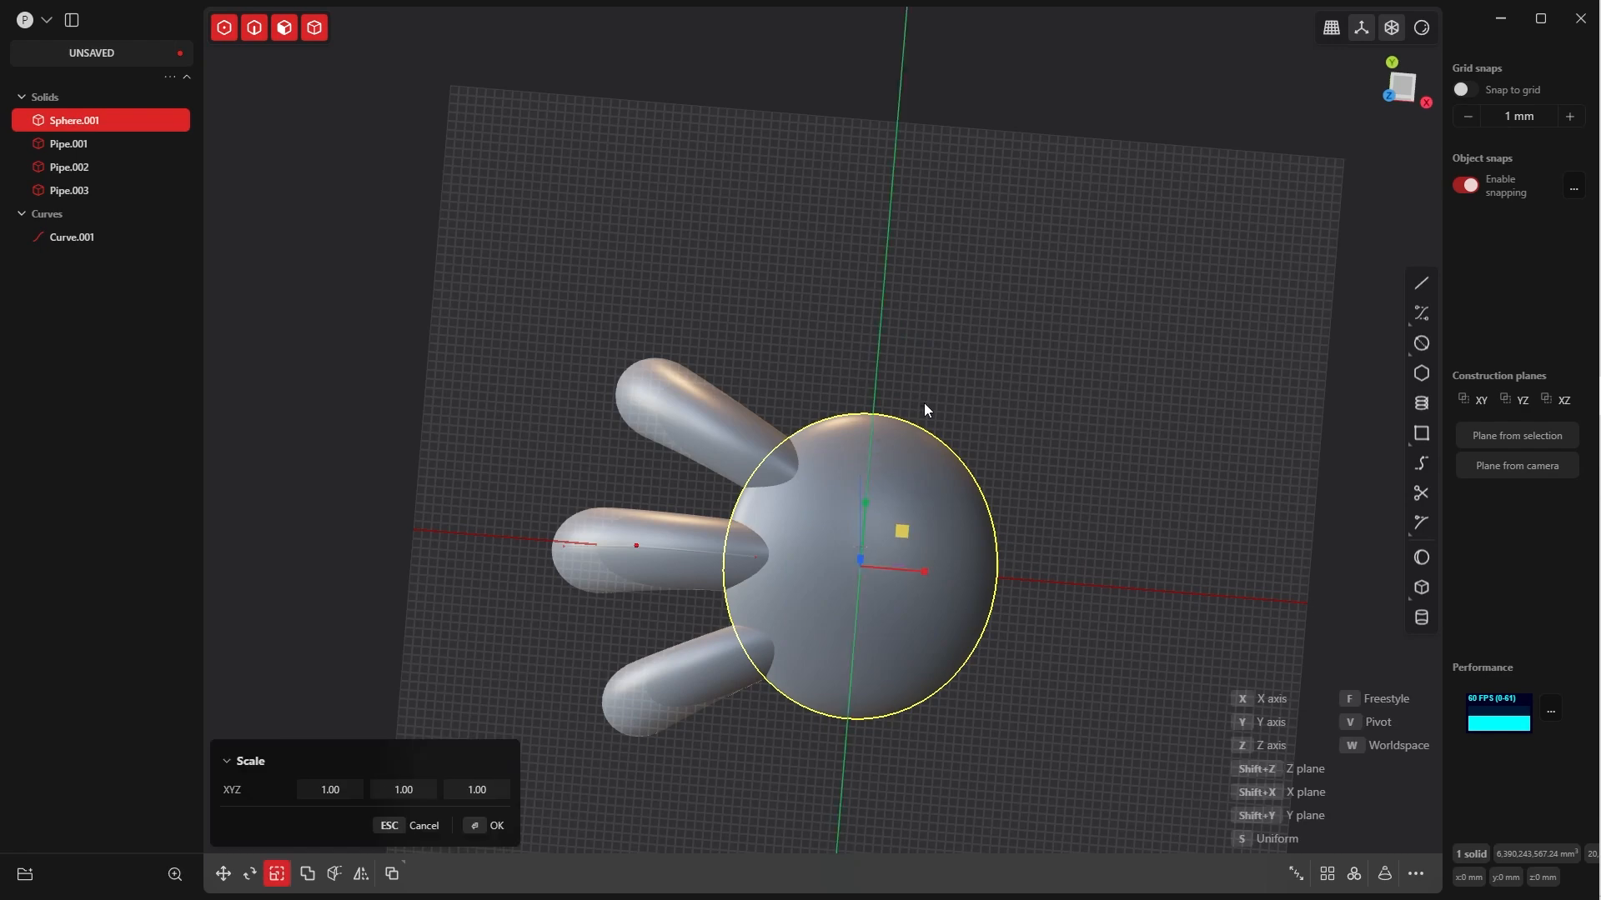
{"action": "left_click", "coordinate": [922, 434]}
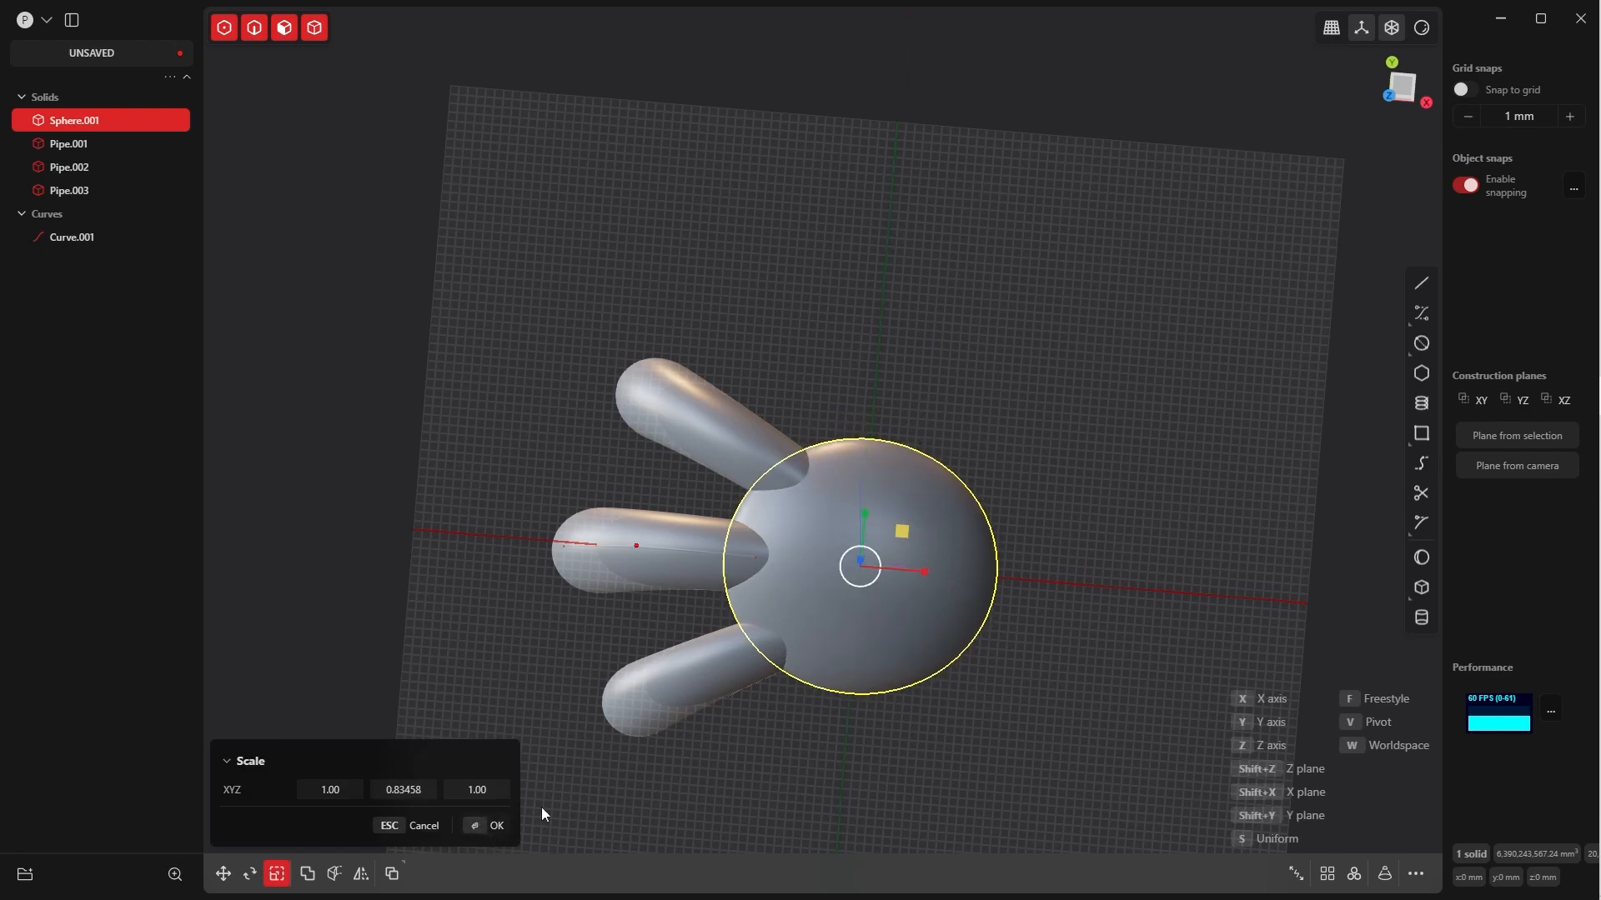
{"action": "left_click", "coordinate": [480, 827]}
Examine how the resized ellipsoid meets the three pipes in the front and top views
{"action": "left_click", "coordinate": [636, 796]}
{"action": "middle_click_drag", "start_coordinate": [637, 796], "coordinate": [887, 581]}
{"action": "key", "text": "grave"}
{"action": "left_click", "coordinate": [864, 423]}
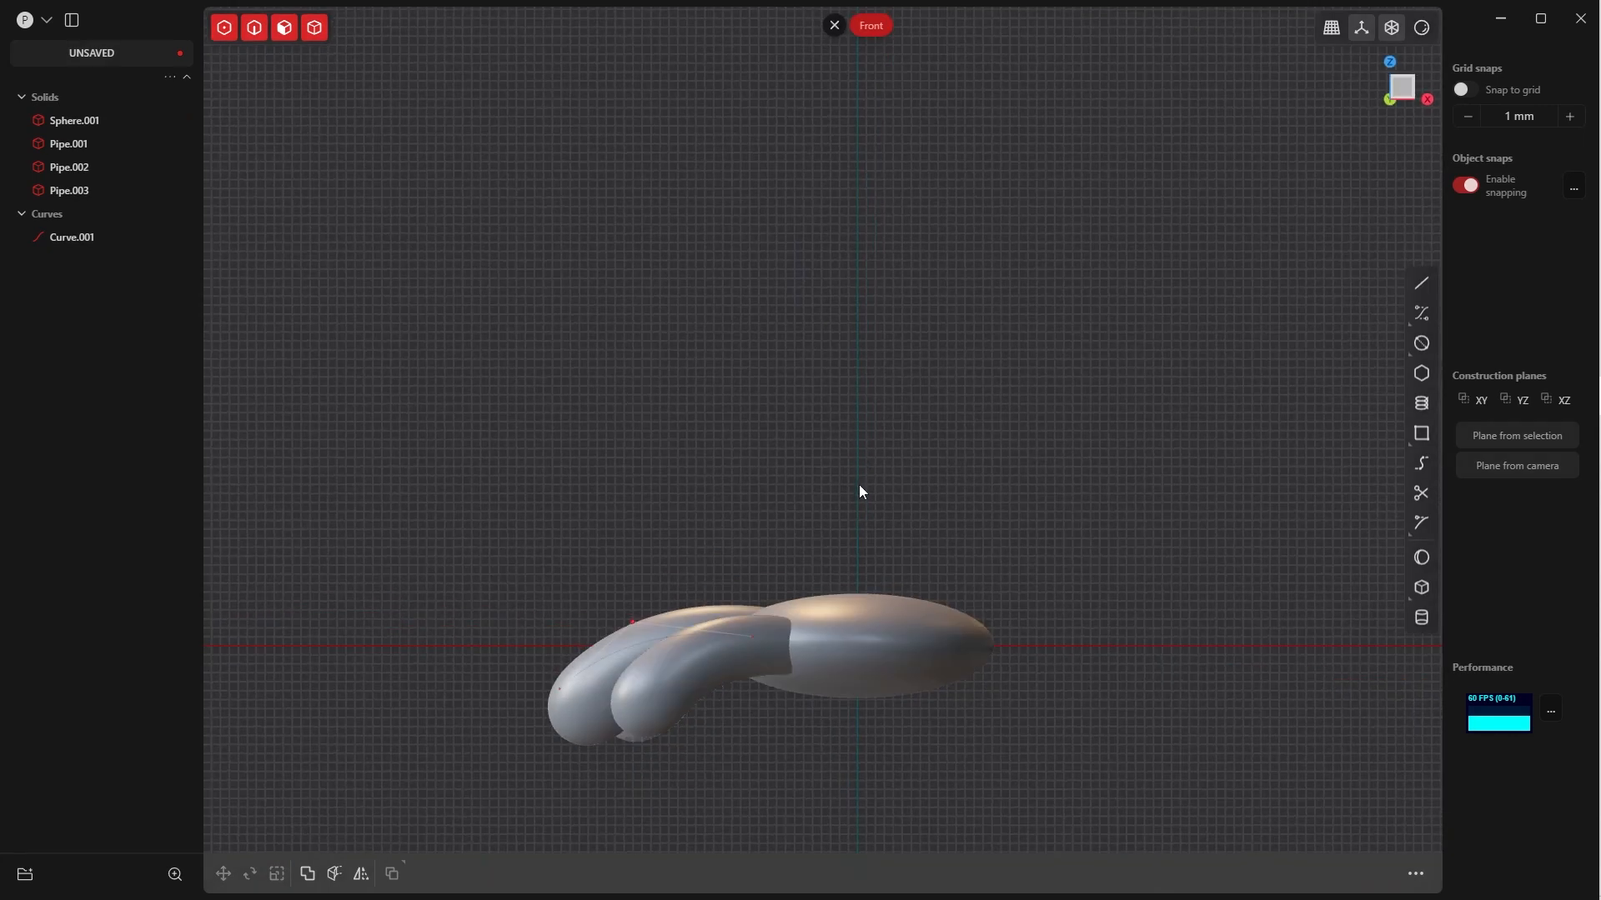
{"action": "key", "text": "grave"}
{"action": "left_click", "coordinate": [804, 525]}
{"action": "key", "text": "grave"}
{"action": "left_click", "coordinate": [796, 440]}
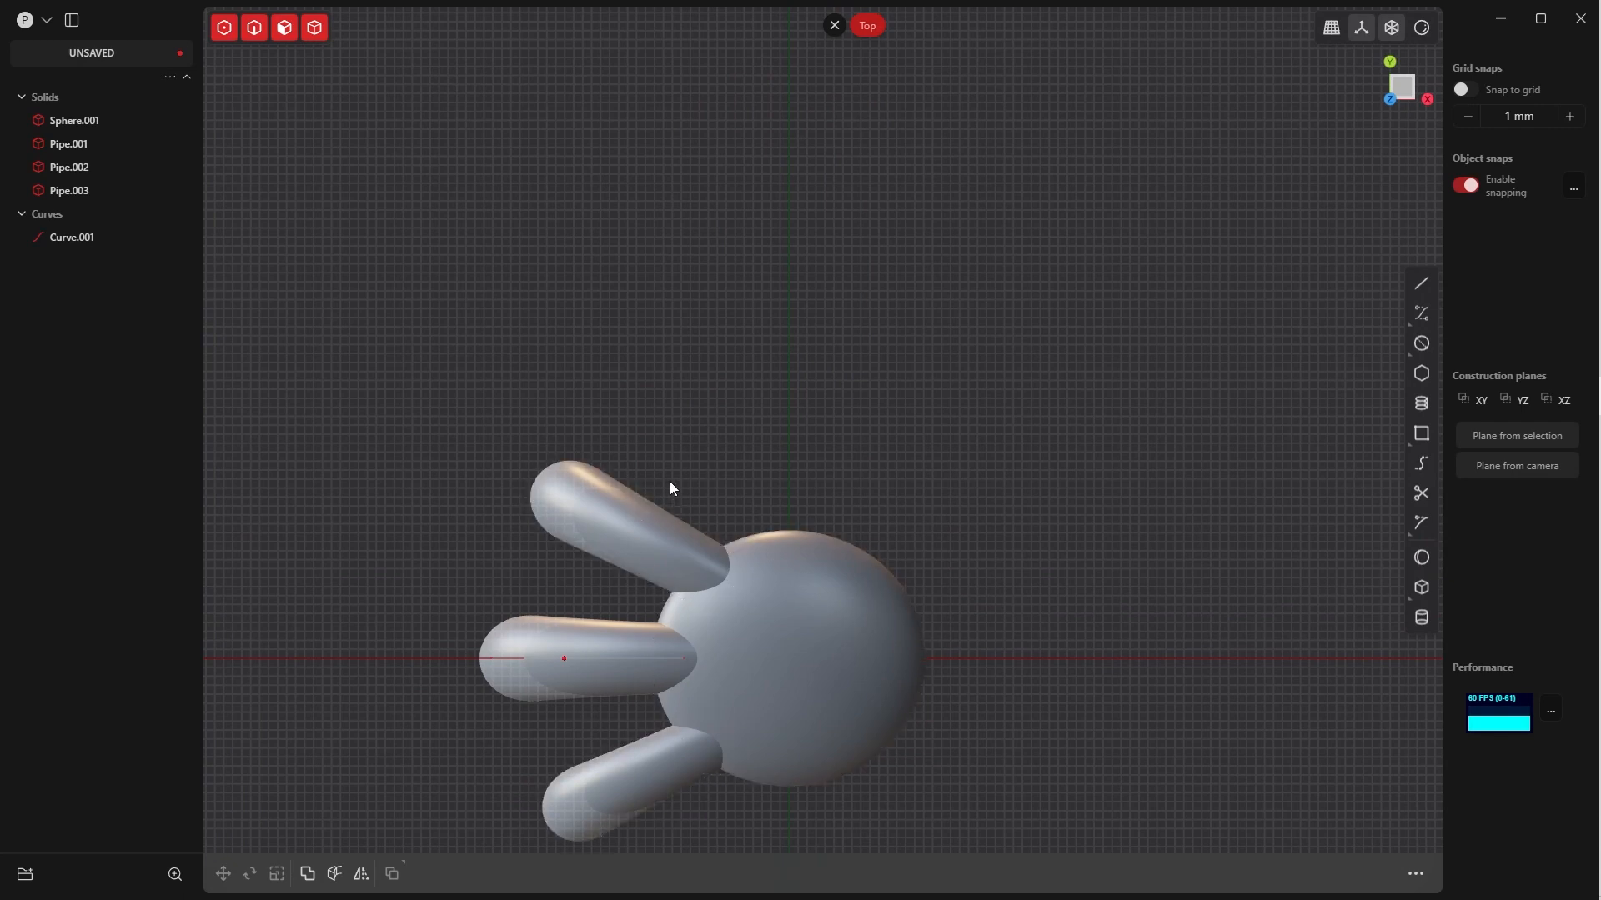
Duplicate the middle pipe and move the copy past the ellipsoid's +Y side, to about X 376 mm, Y 2279 mm
{"action": "left_click", "coordinate": [644, 522]}
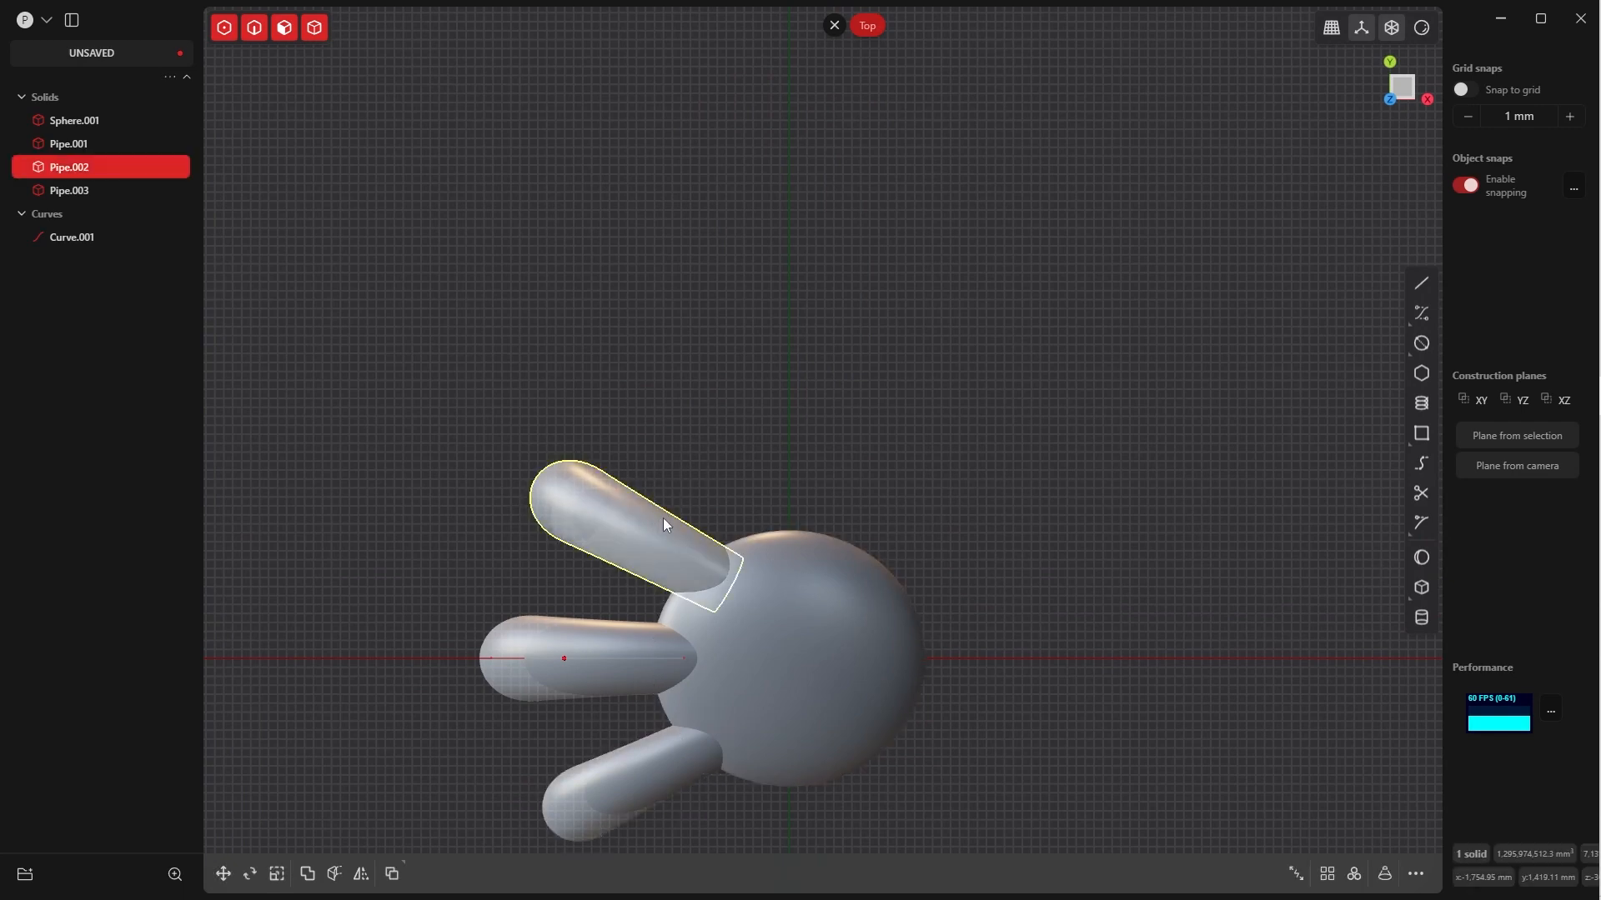
{"action": "left_click", "coordinate": [611, 649]}
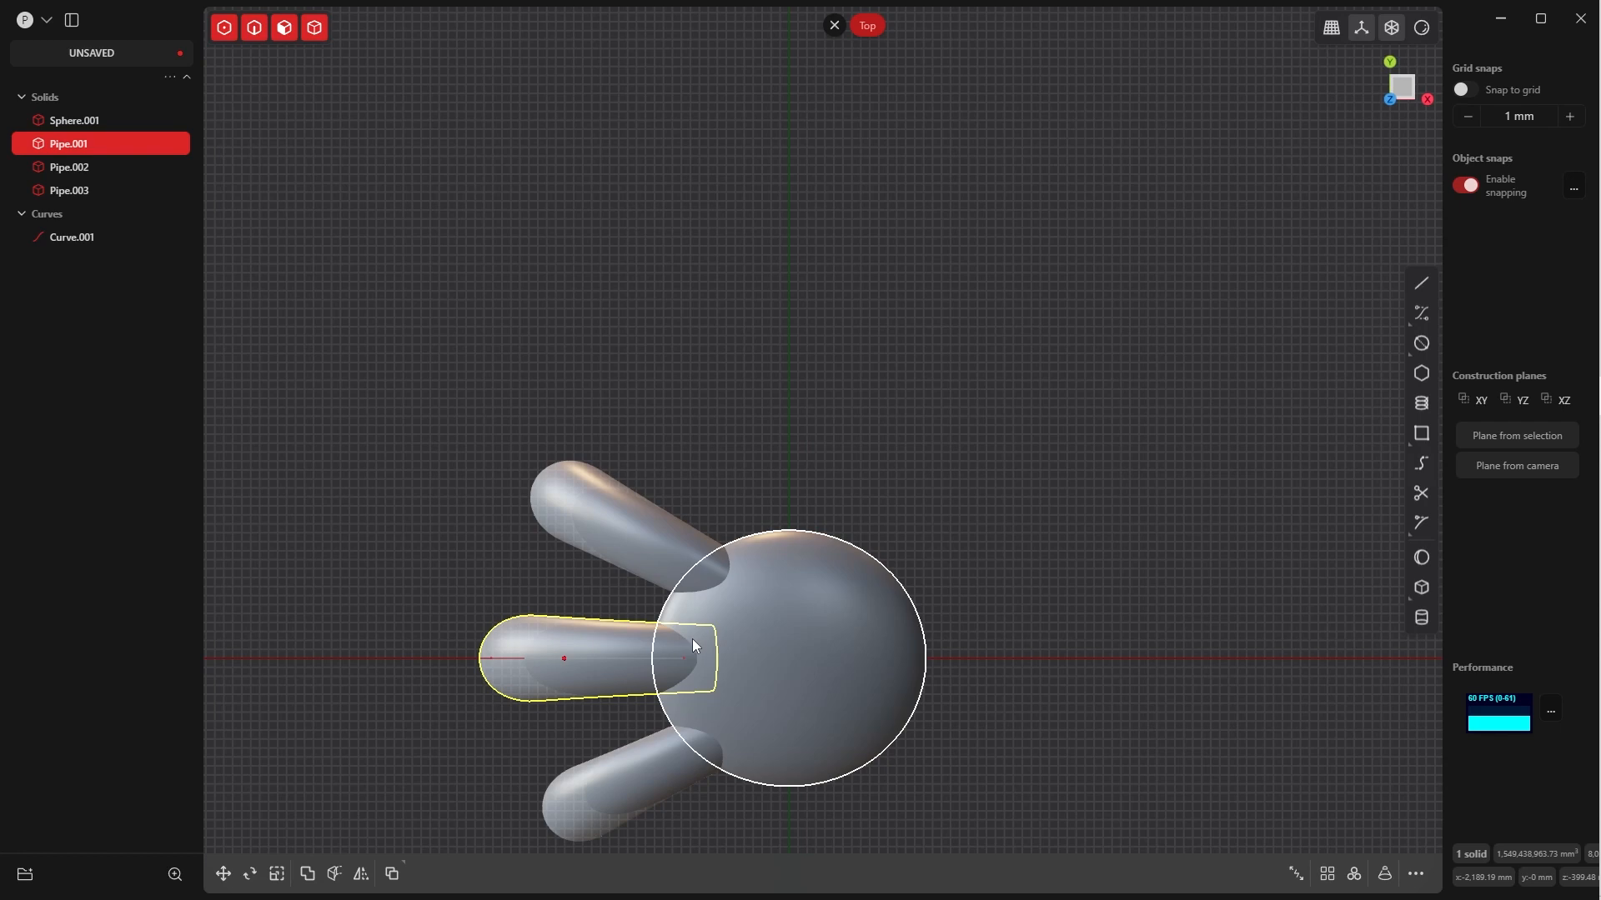
{"action": "key", "text": "ctrl+d"}
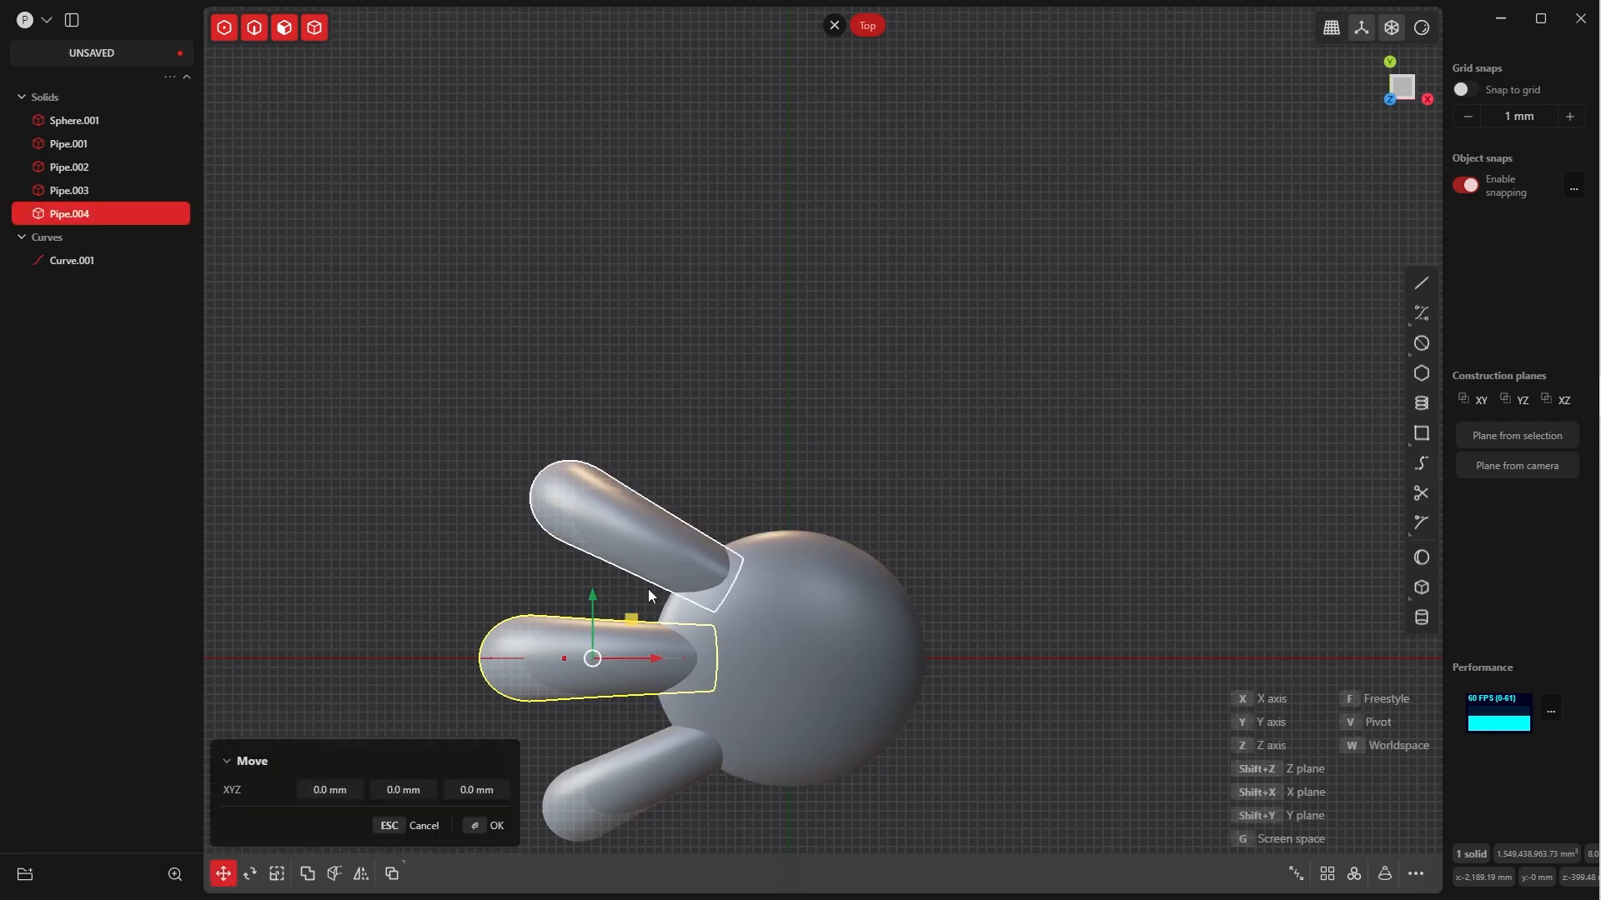
{"action": "right_click", "coordinate": [641, 617]}
{"action": "key", "text": "g"}
{"action": "key", "text": "g"}
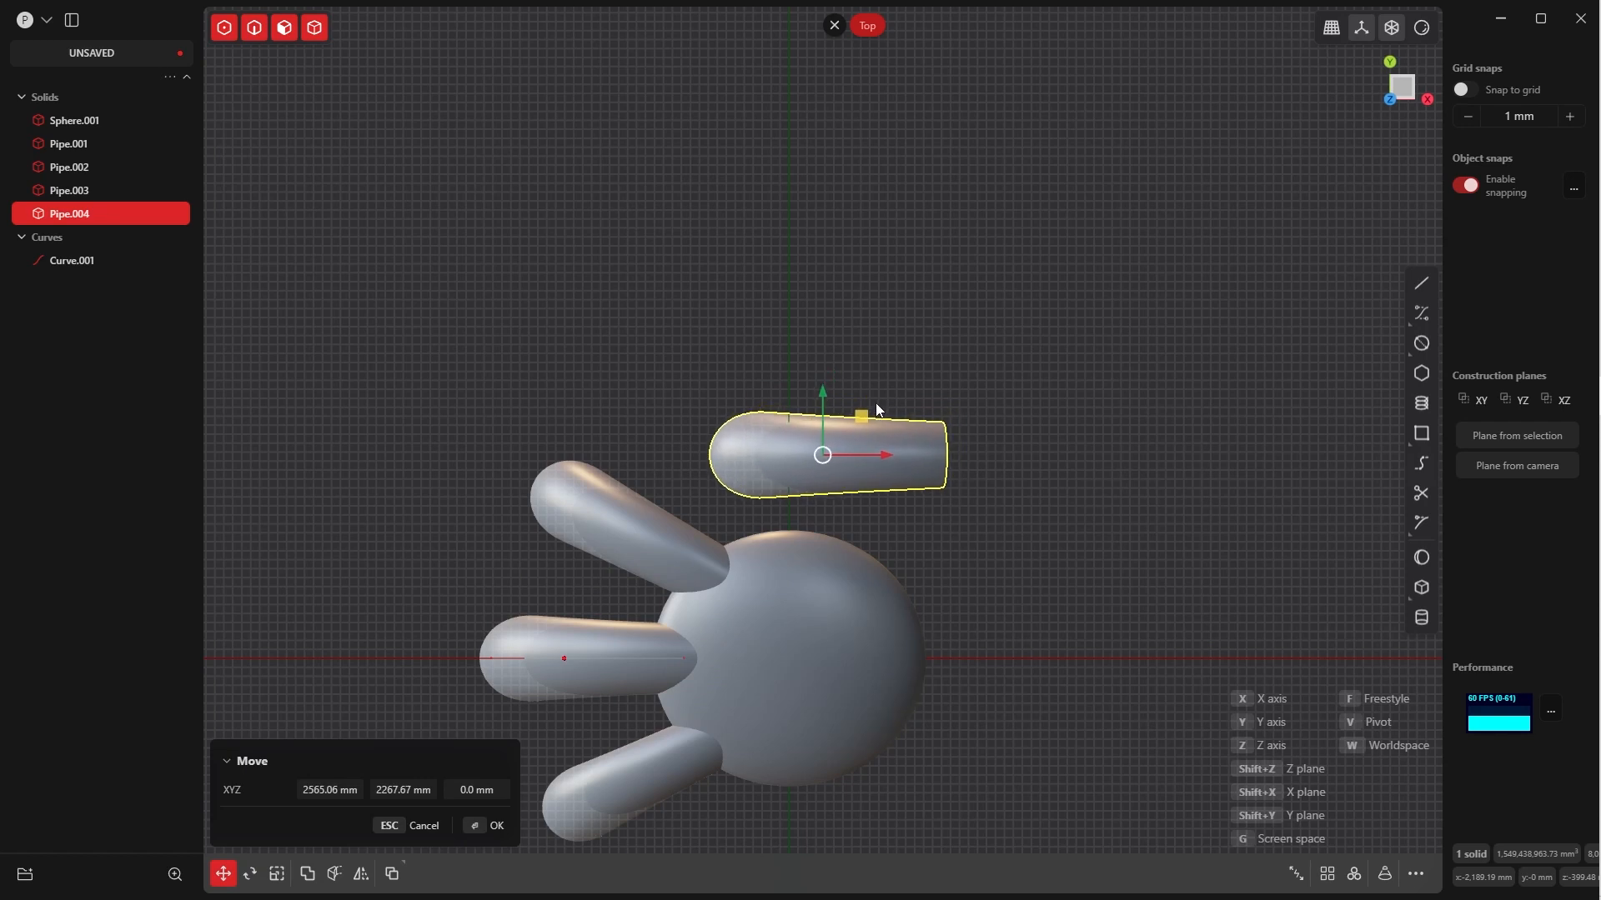
{"action": "left_click", "coordinate": [875, 403]}
{"action": "left_click", "coordinate": [486, 832]}
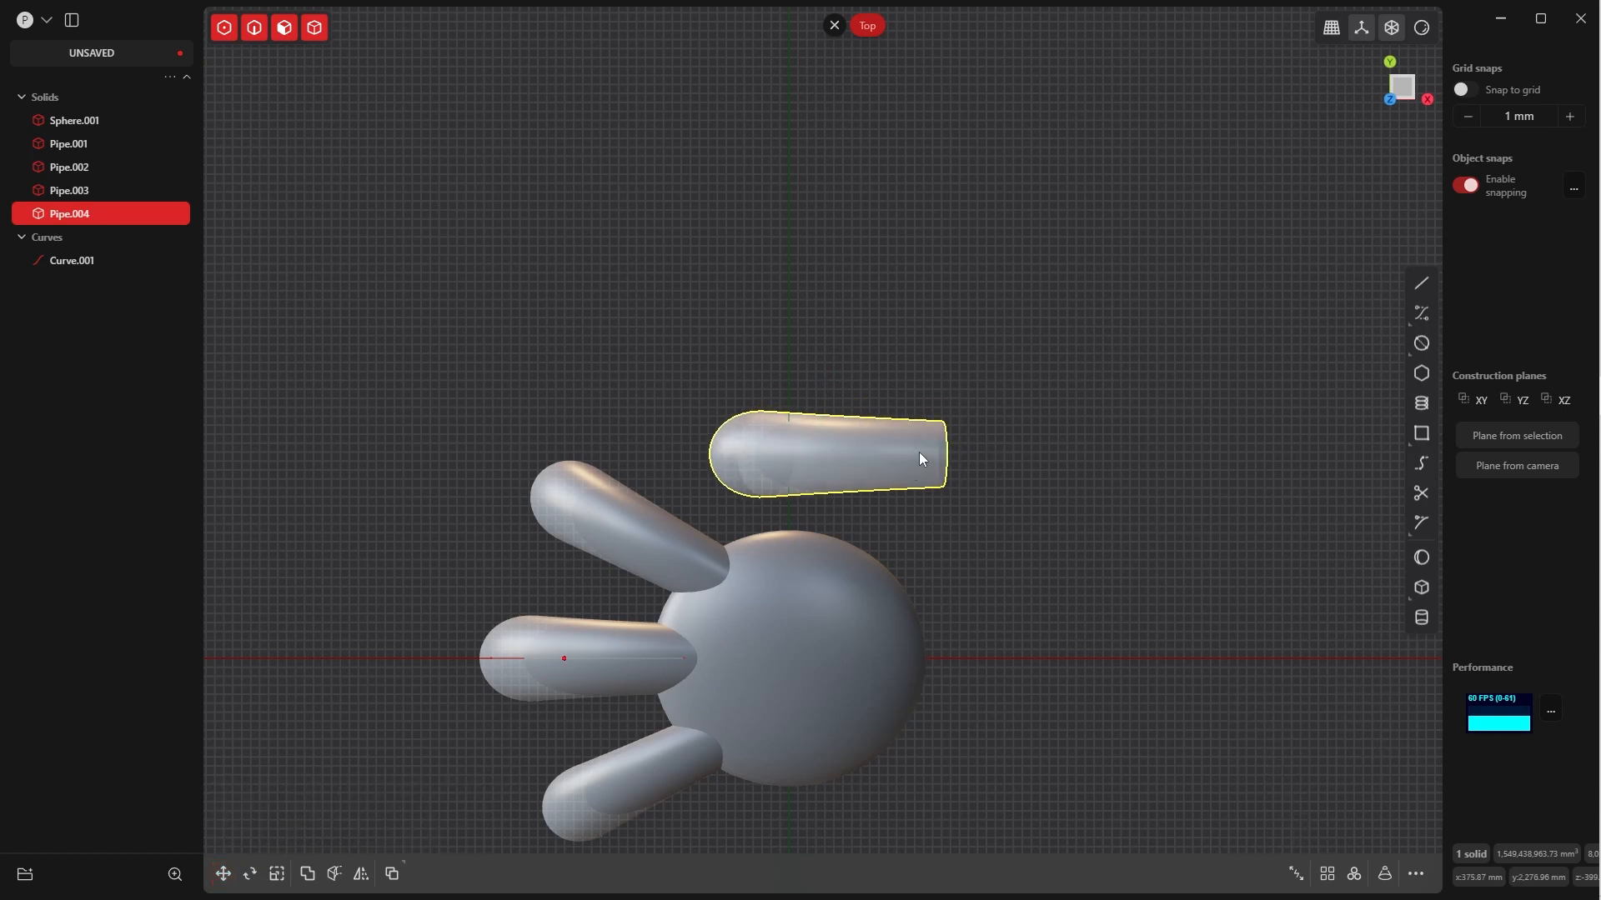
Rotate the new pipe copy clockwise about Z until it stands nearly along Y with its narrow end facing the ellipsoid
{"action": "left_click", "coordinate": [922, 450]}
{"action": "left_click", "coordinate": [977, 412]}
{"action": "key", "text": "Tab"}
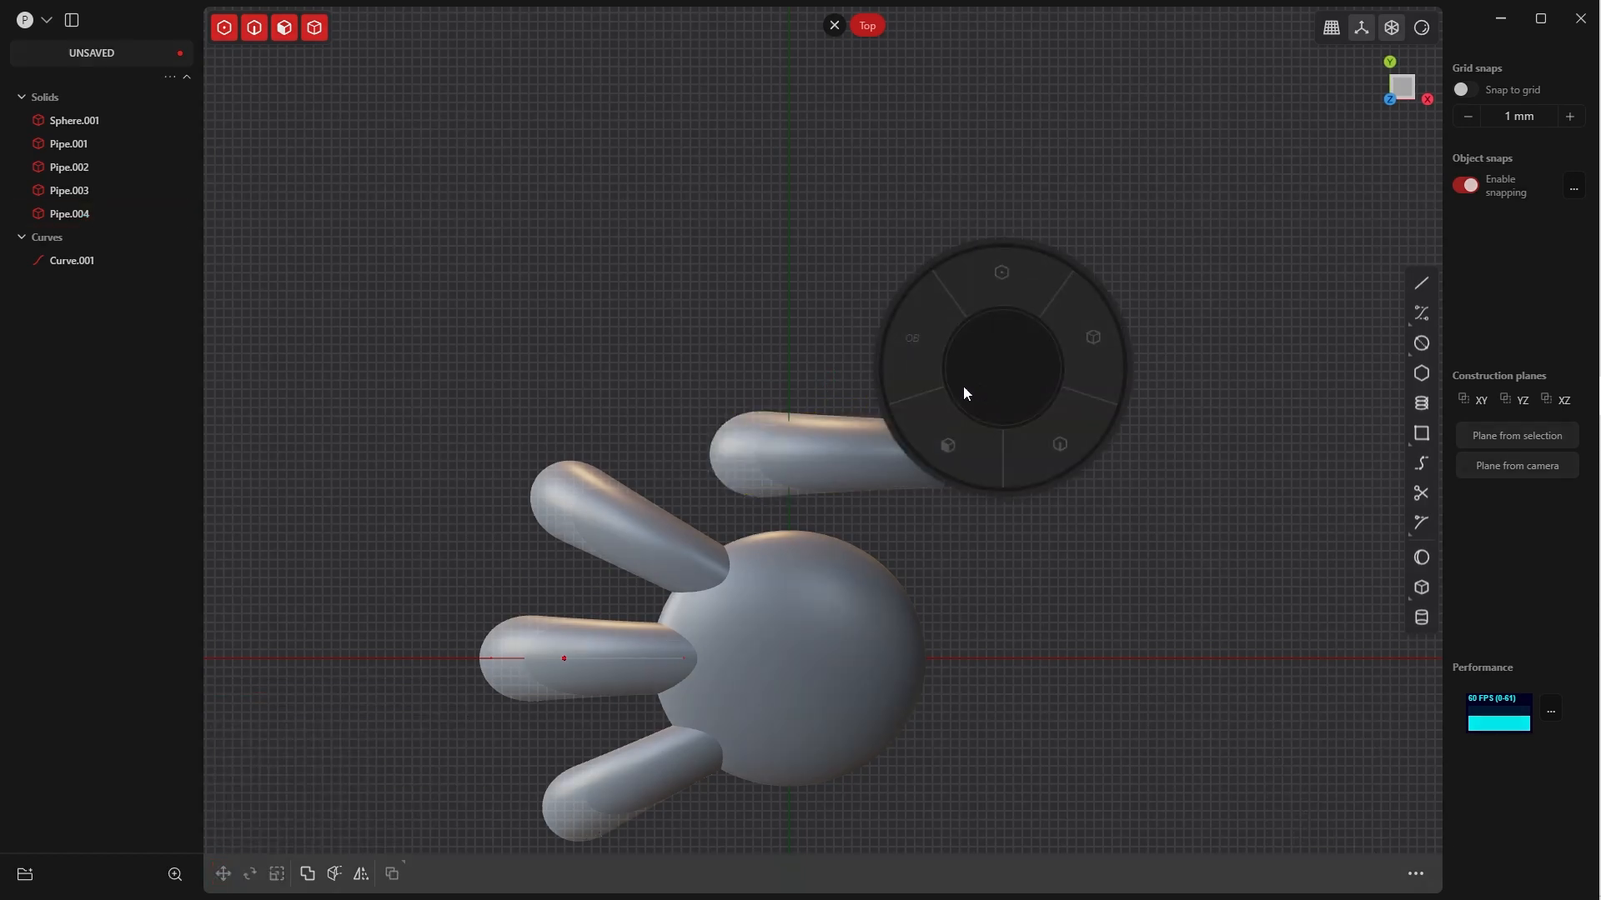
{"action": "left_click", "coordinate": [923, 331]}
{"action": "left_click", "coordinate": [907, 430]}
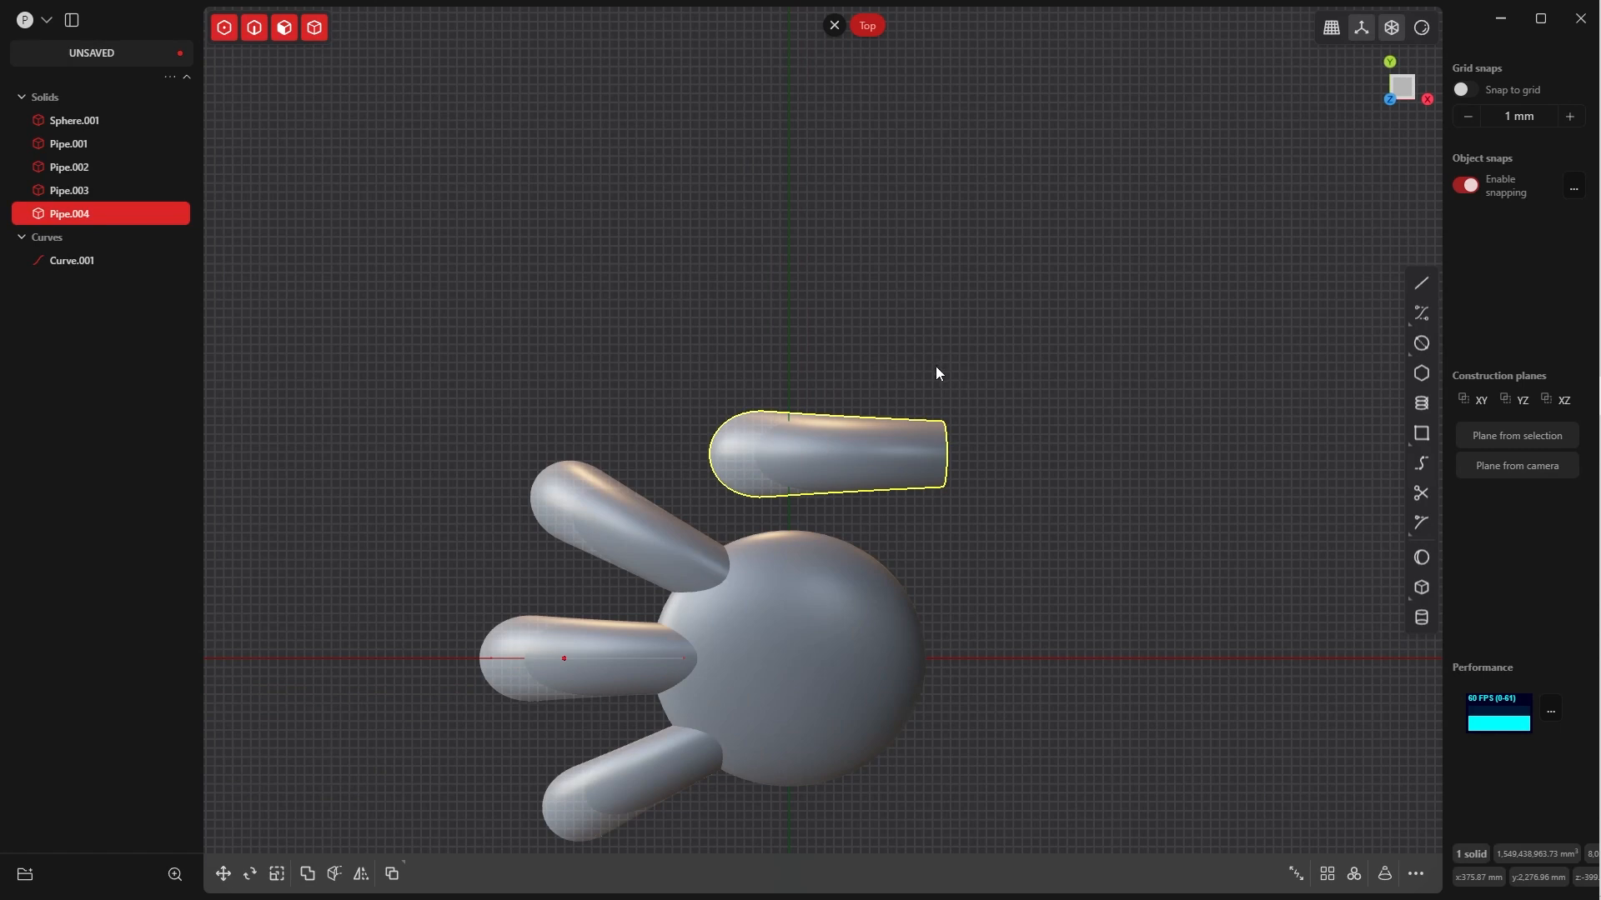
{"action": "key", "text": "r"}
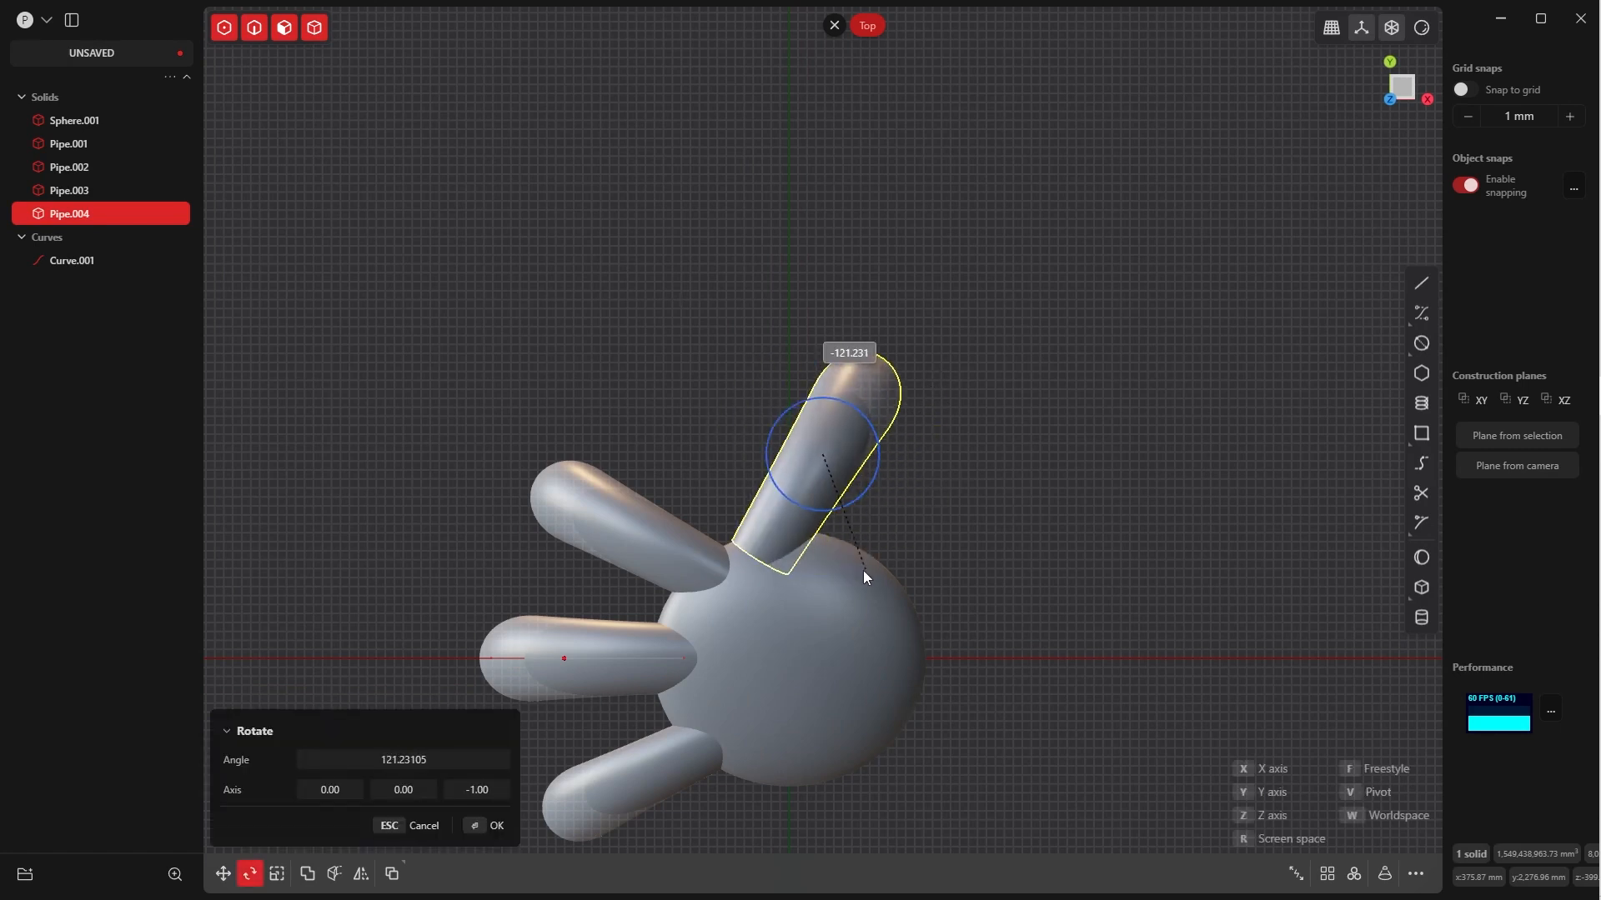
{"action": "left_click", "coordinate": [911, 537]}
{"action": "left_click", "coordinate": [497, 825]}
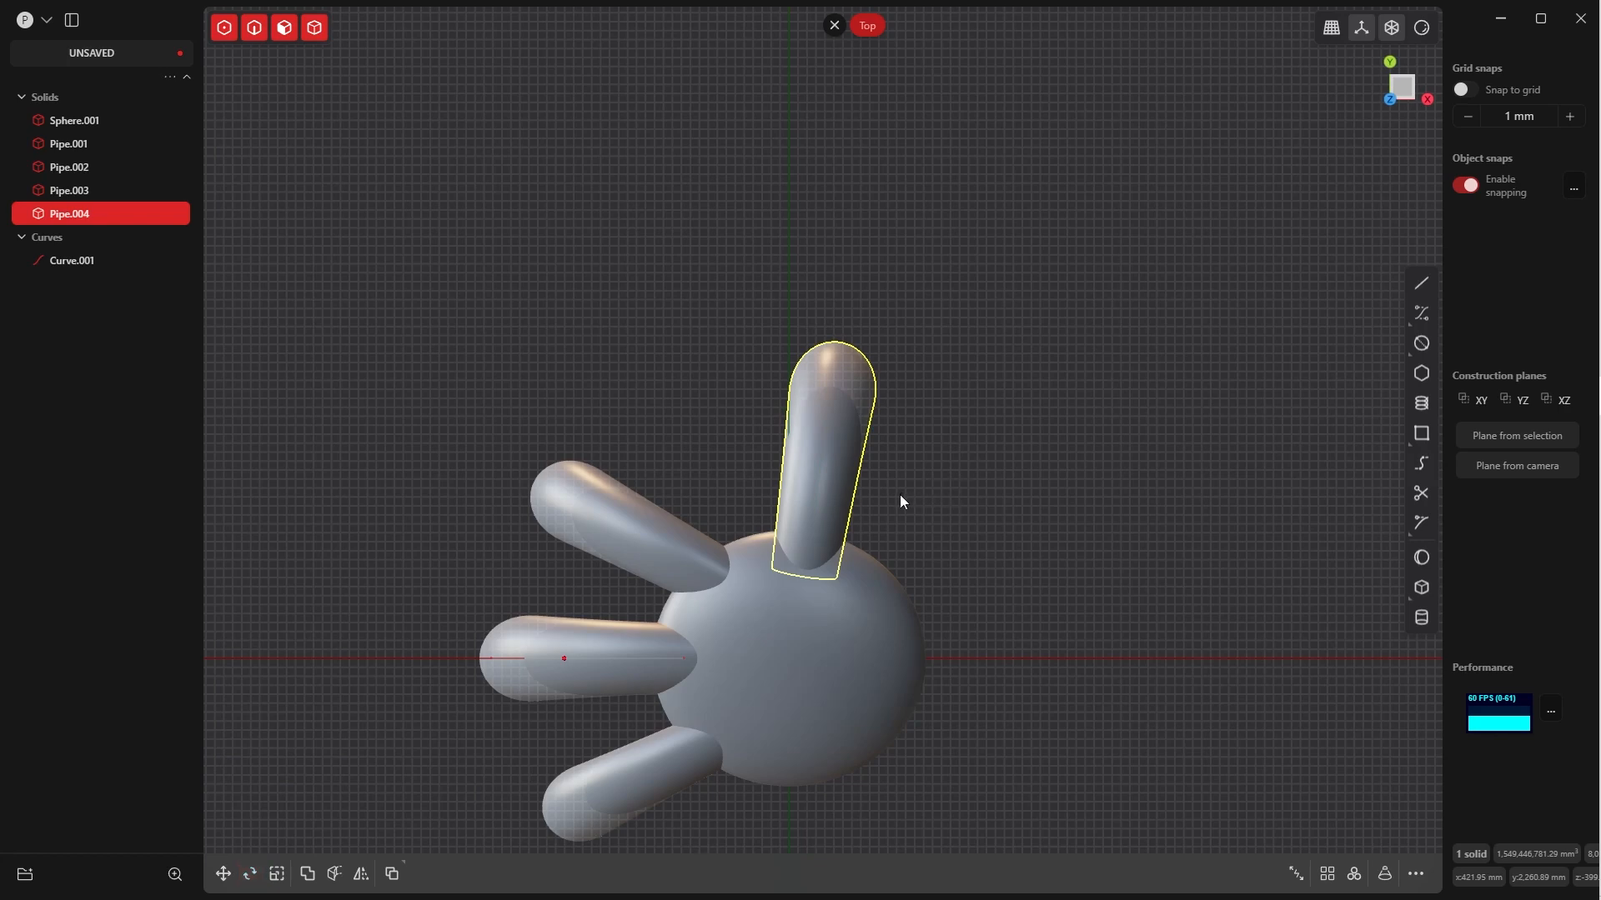
Move the fourth pipe into the ellipsoid's side and lower it, to about X 487 mm, Y 1703 mm, Z -753 mm
{"action": "key", "text": "g"}
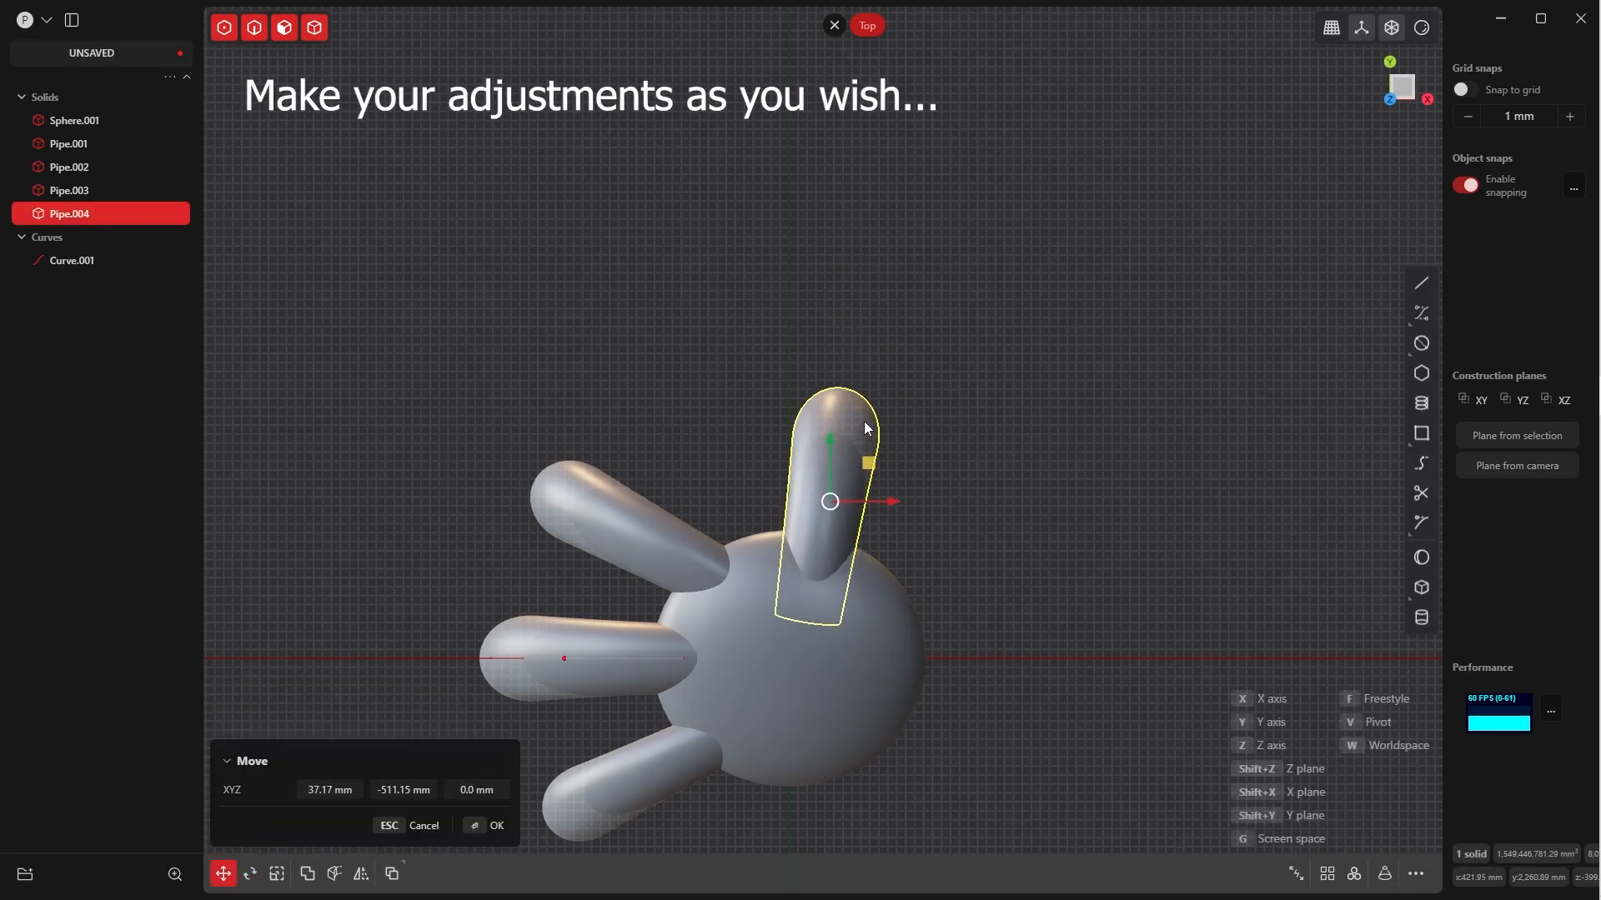
{"action": "middle_click_drag", "start_coordinate": [865, 428], "coordinate": [637, 354]}
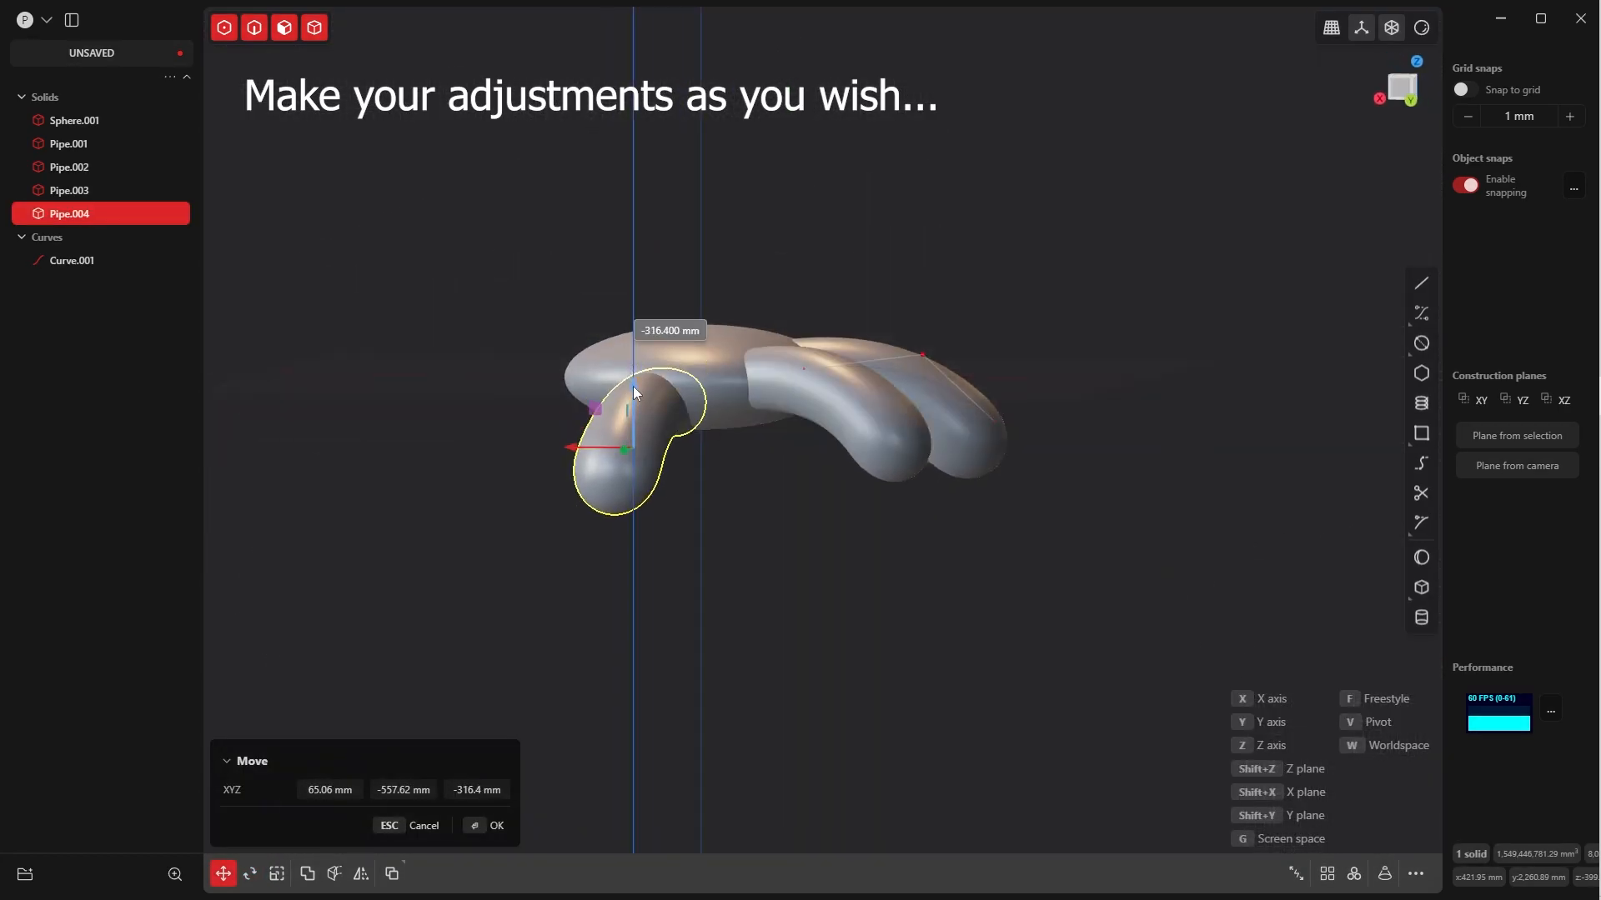
{"action": "left_click_drag", "start_coordinate": [632, 387], "coordinate": [633, 381]}
{"action": "middle_click_drag", "start_coordinate": [633, 382], "coordinate": [727, 497]}
{"action": "key", "text": "Return"}
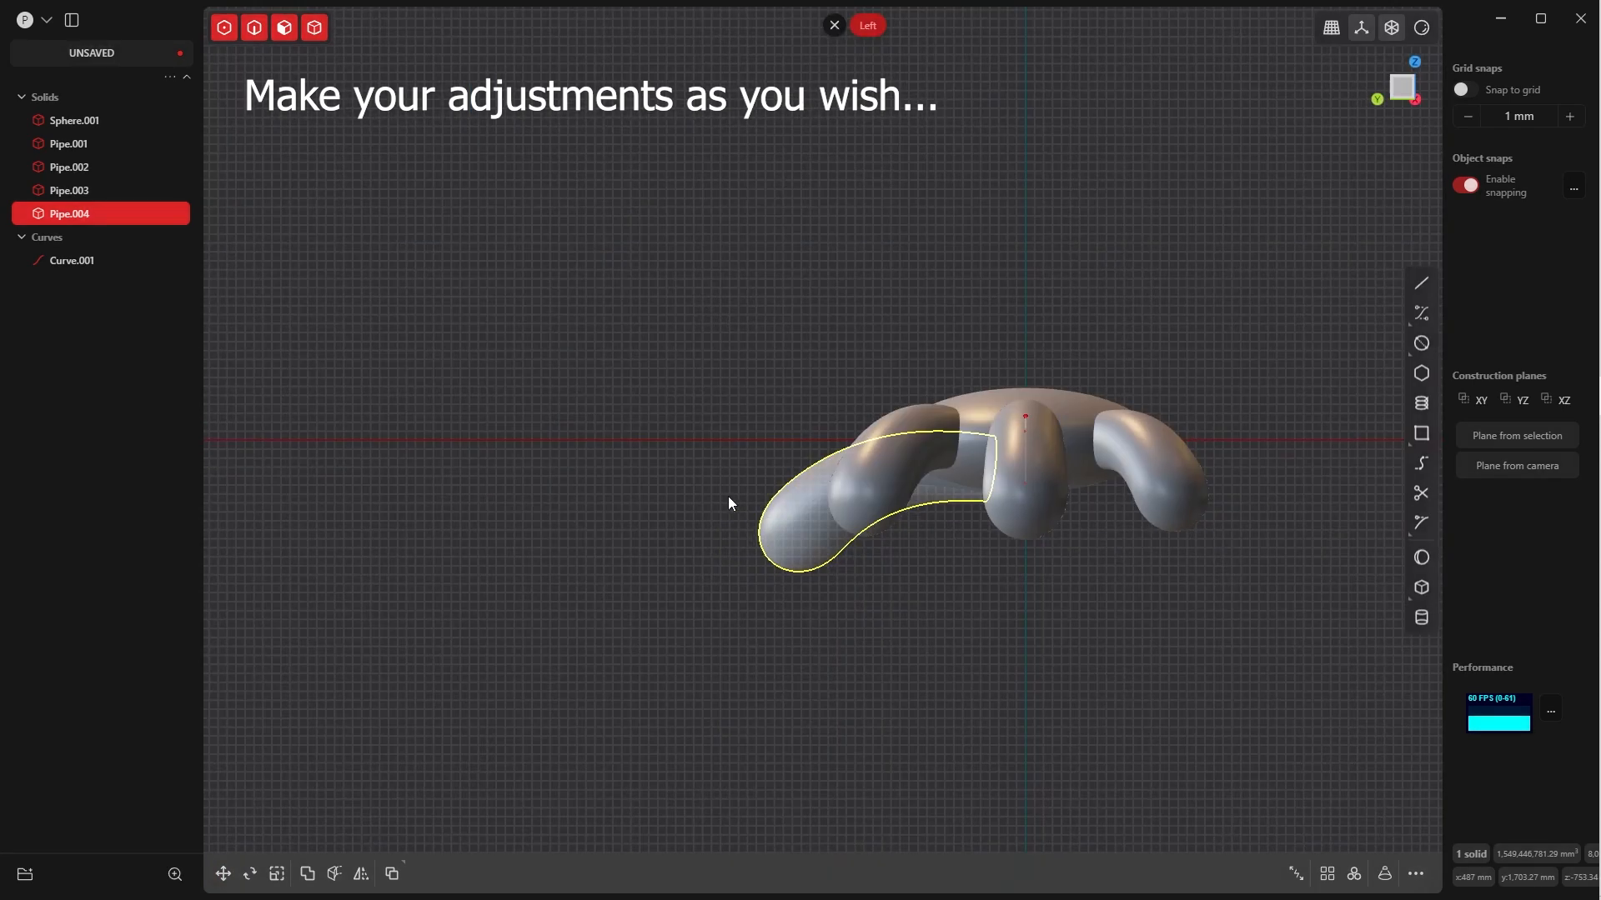
Rotate the fourth pipe about 11.3° around the X axis in the right view so its capped end tilts downward
{"action": "key", "text": "grave"}
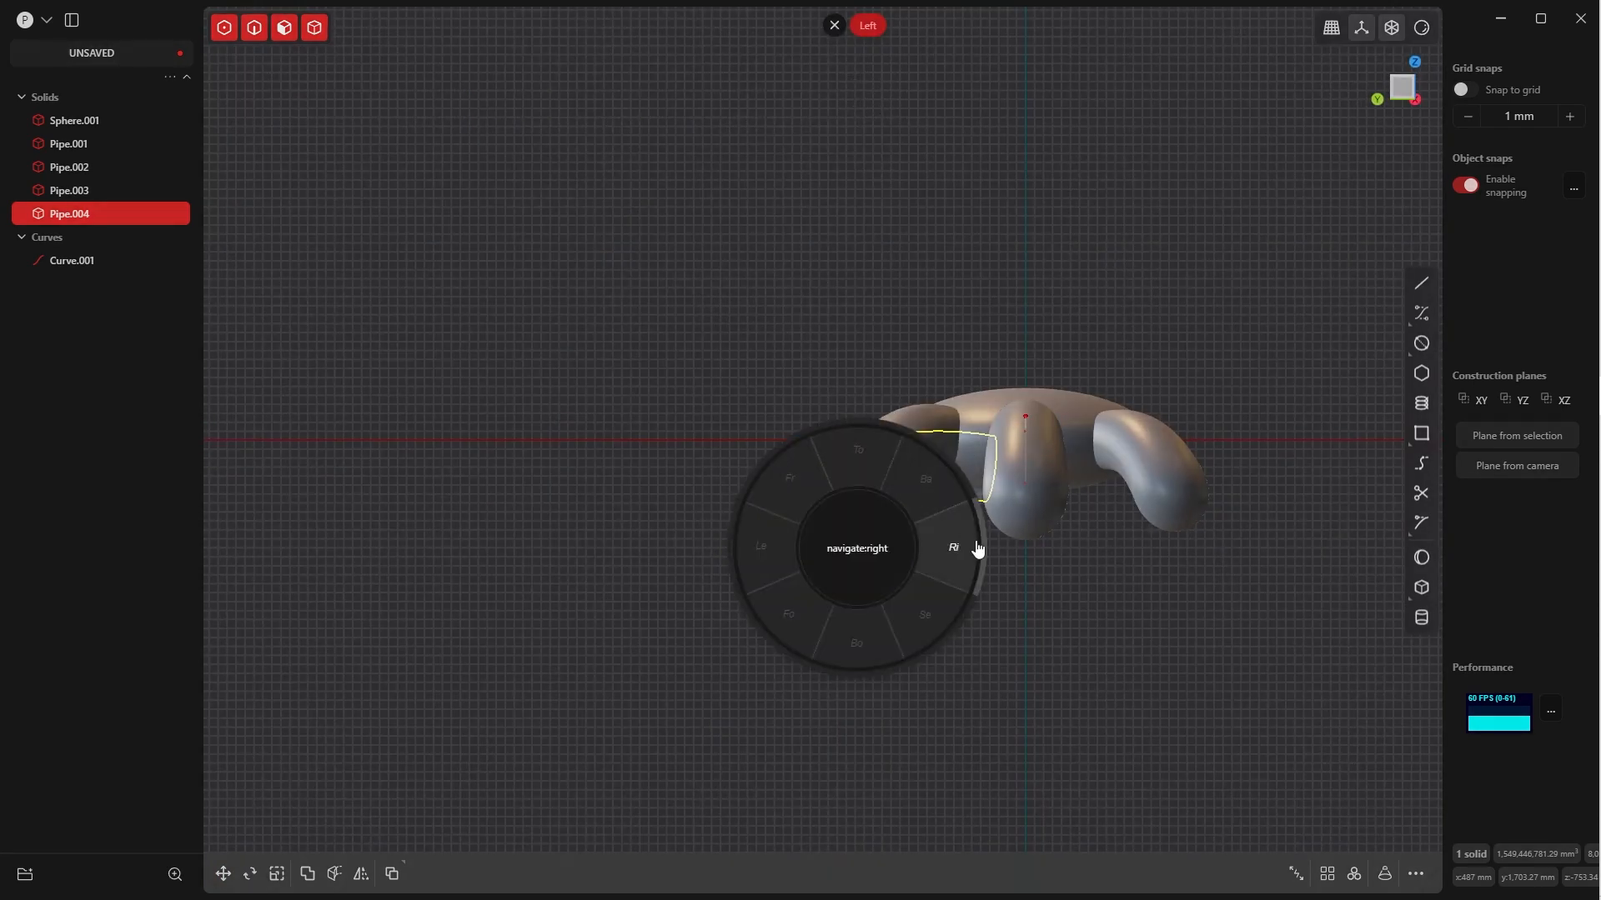
{"action": "left_click", "coordinate": [965, 550]}
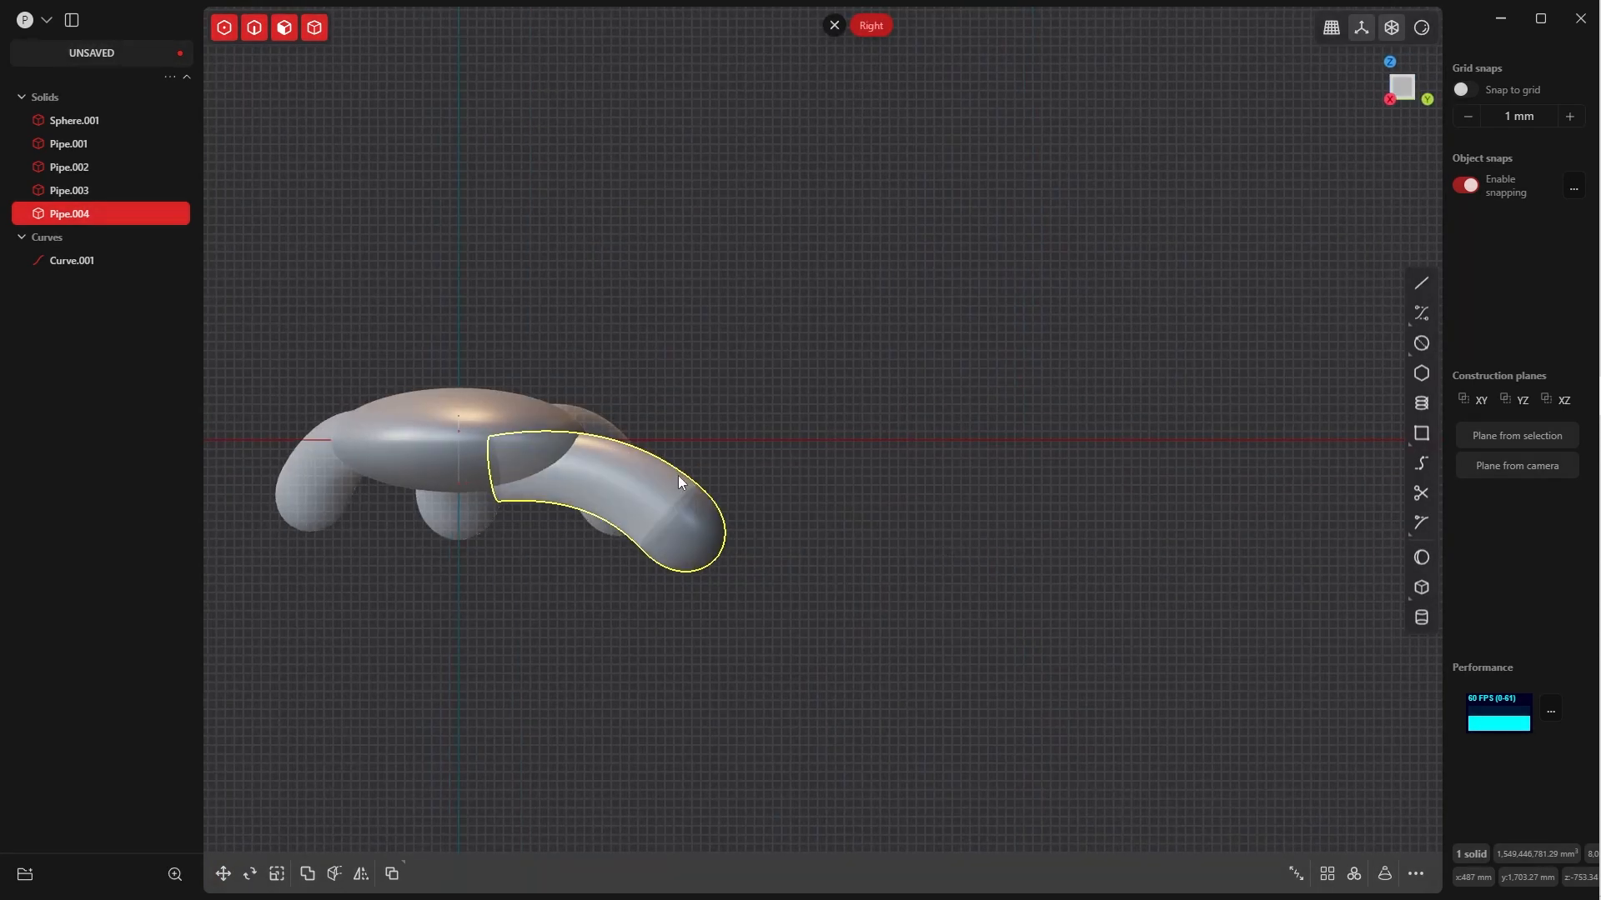
{"action": "key", "text": "r"}
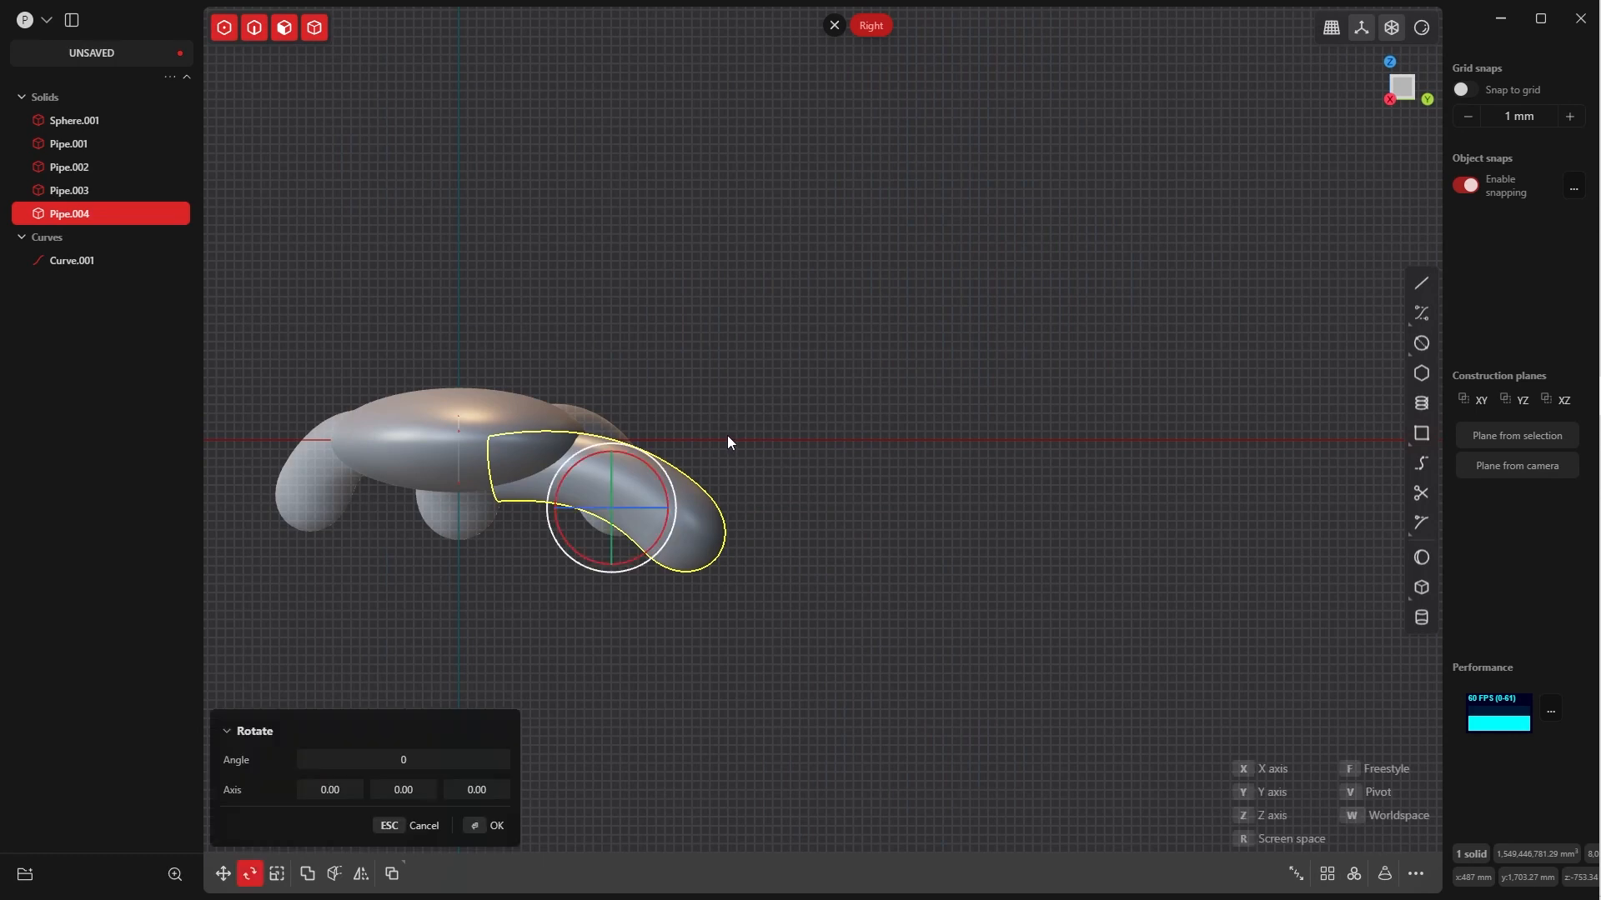
{"action": "left_click_drag", "start_coordinate": [650, 456], "coordinate": [649, 473]}
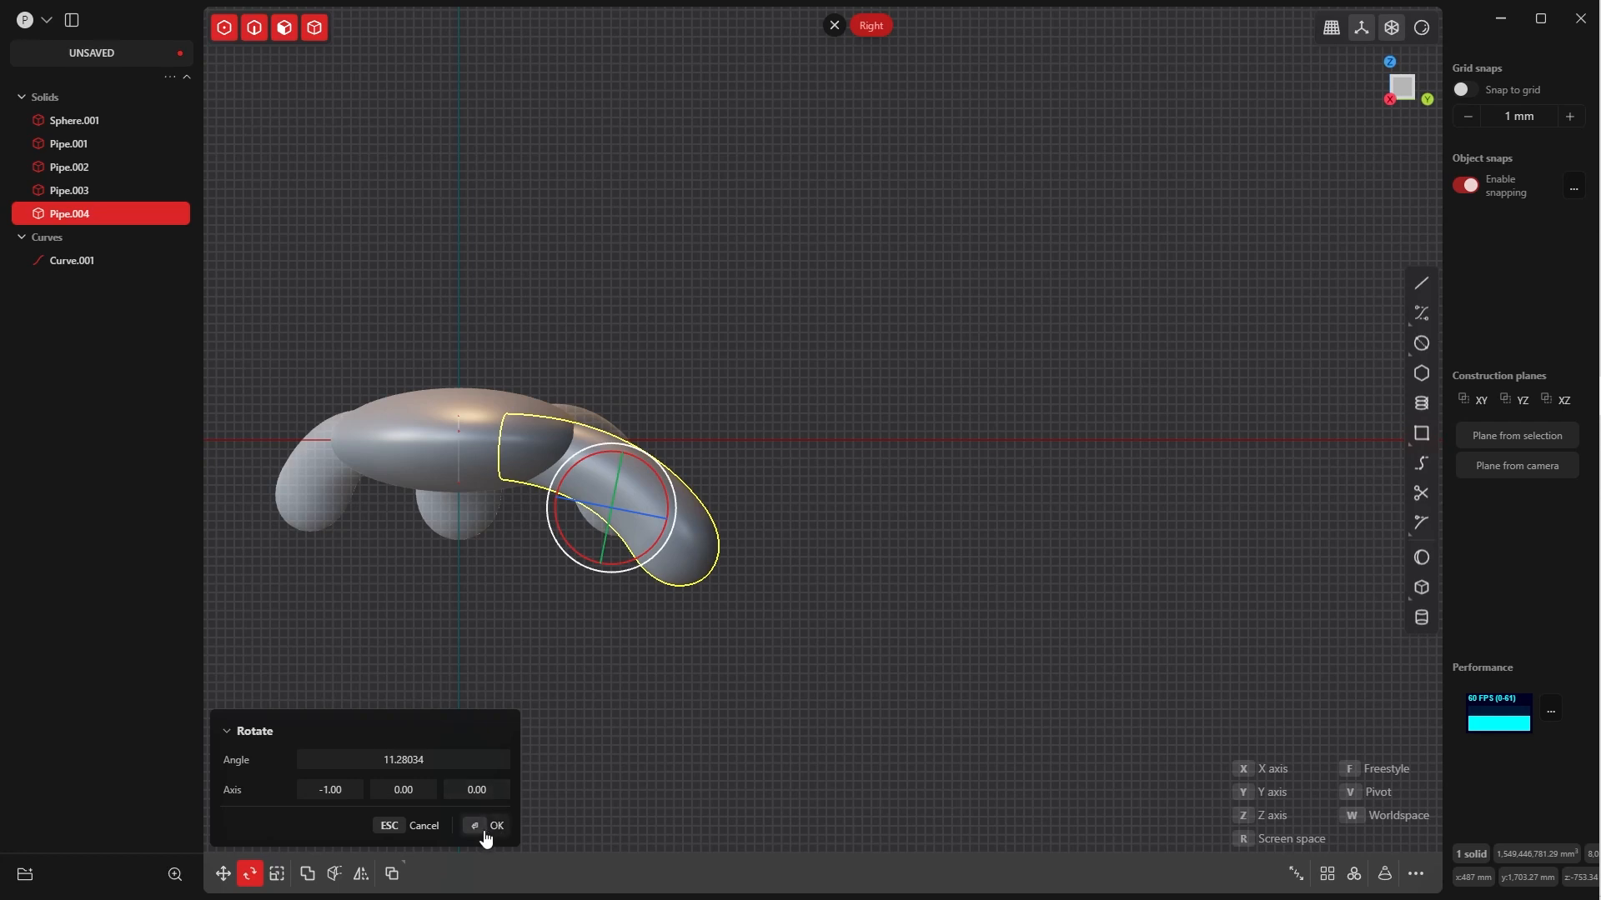
{"action": "left_click", "coordinate": [488, 826]}
Move the fourth pipe about -242 mm in Y and 65 mm in Z, deeper into the ellipsoid
{"action": "key", "text": "g"}
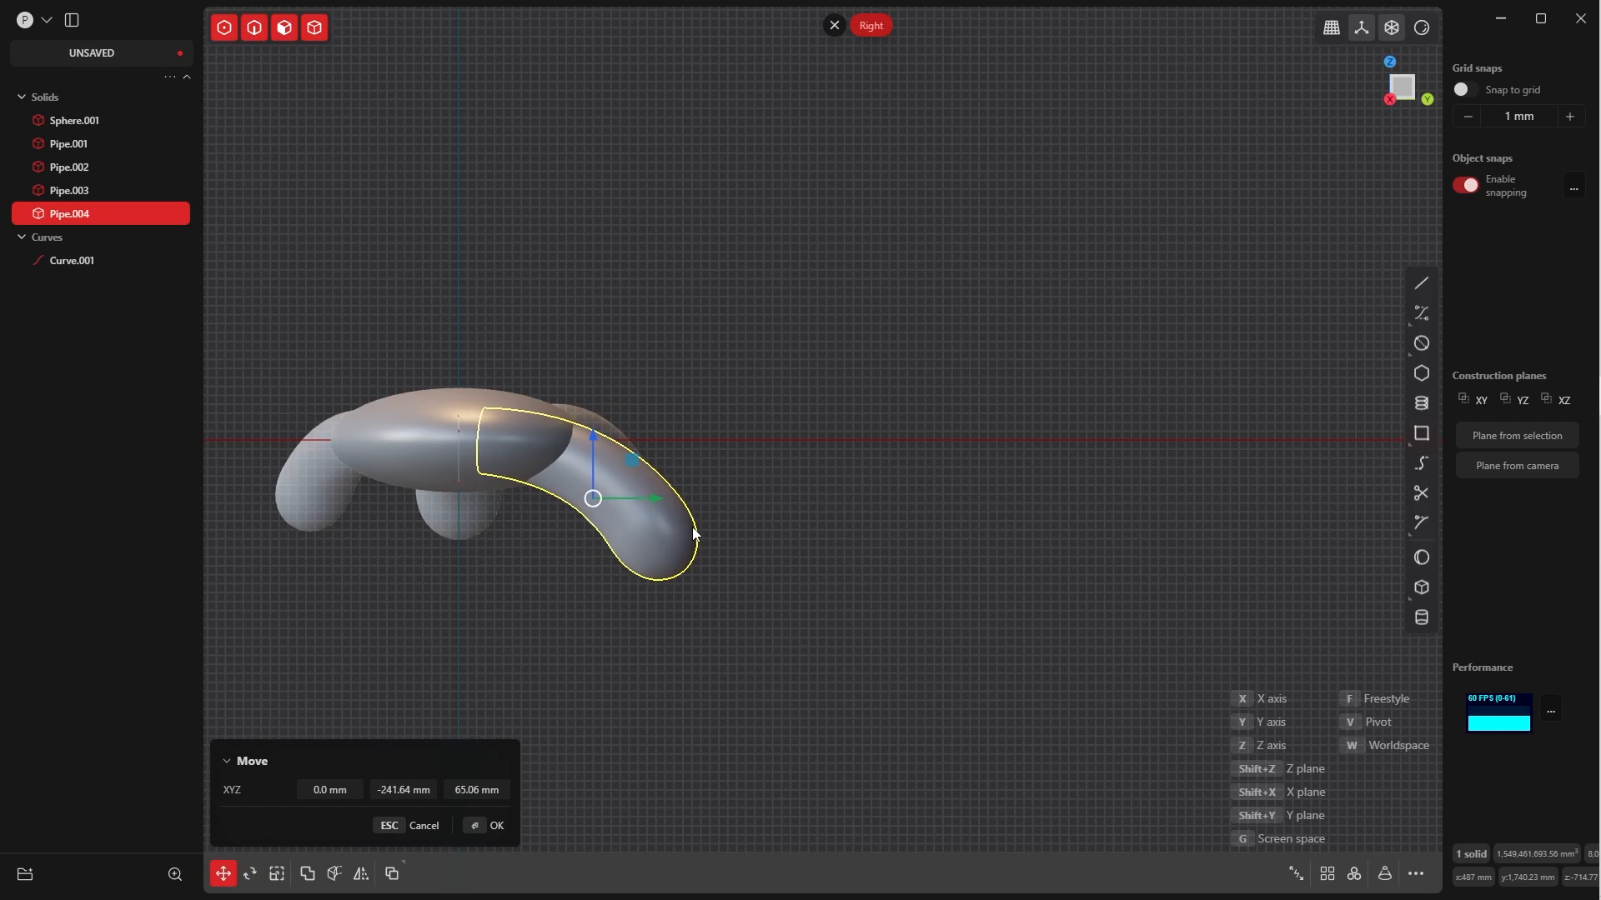
{"action": "left_click", "coordinate": [498, 825]}
{"action": "middle_click_drag", "start_coordinate": [782, 418], "coordinate": [741, 447]}
{"action": "left_click", "coordinate": [749, 428]}
{"action": "left_click", "coordinate": [705, 447]}
{"action": "middle_click_drag", "start_coordinate": [900, 467], "coordinate": [977, 402]}
Lower the fourth pipe slightly along Z to about Z -715 mm
{"action": "key", "text": "g"}
{"action": "left_click_drag", "start_coordinate": [759, 462], "coordinate": [759, 472]}
{"action": "key", "text": "Return"}
{"action": "middle_click_drag", "start_coordinate": [759, 472], "coordinate": [807, 555]}
Rotate the fourth pipe about another 4.2° around the X axis, tilting its capped end further down
{"action": "key", "text": "r"}
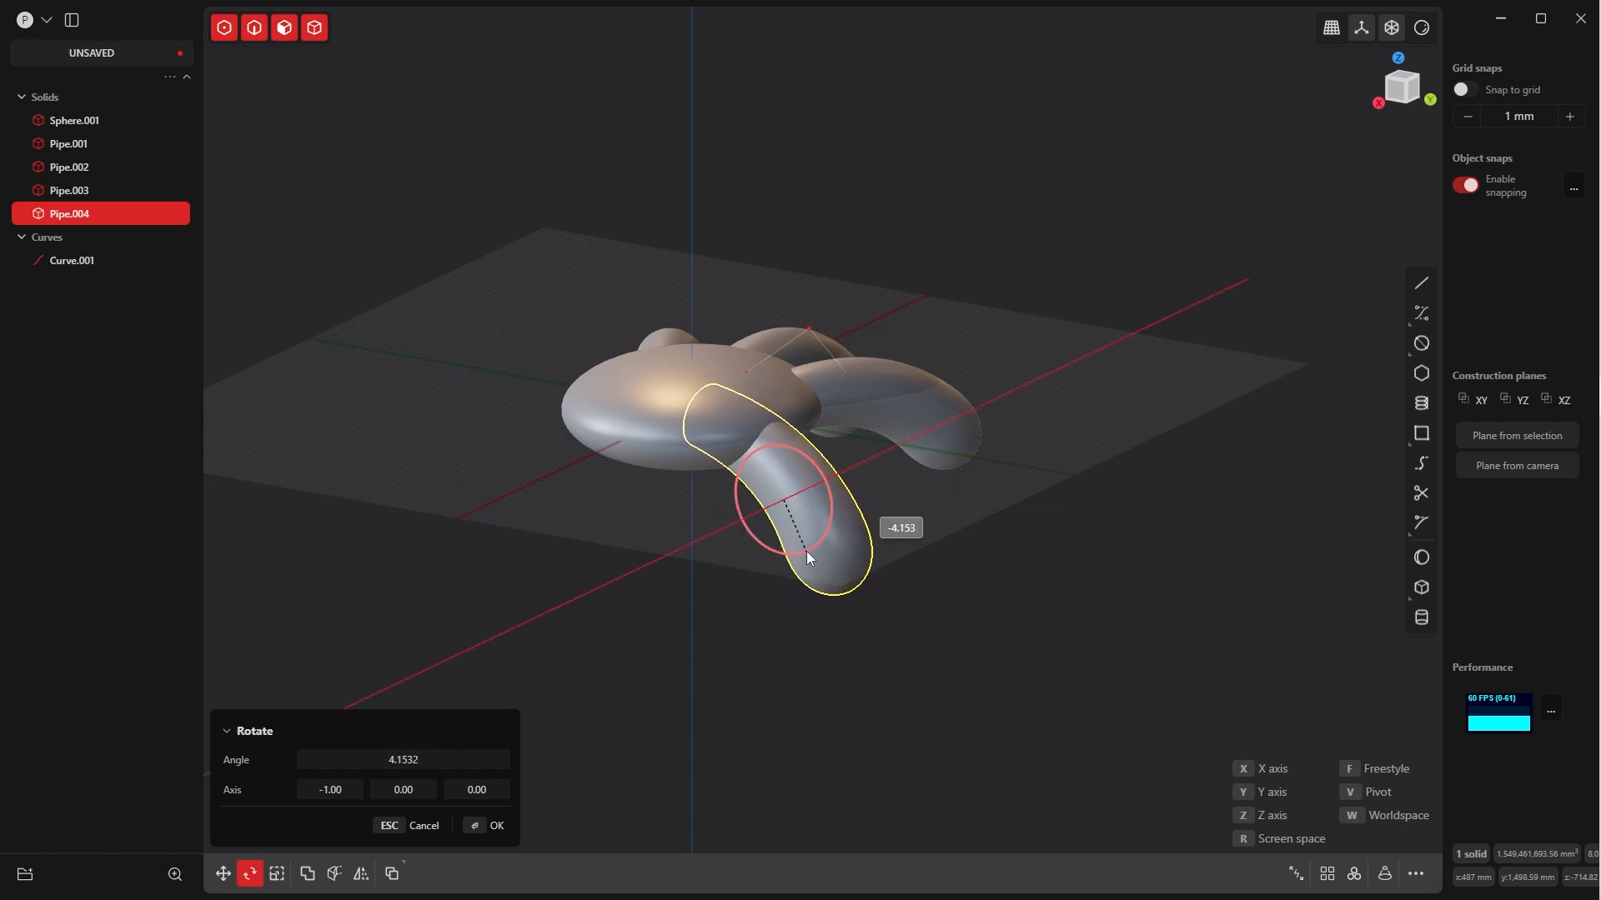
{"action": "left_click", "coordinate": [807, 552]}
{"action": "left_click", "coordinate": [481, 828]}
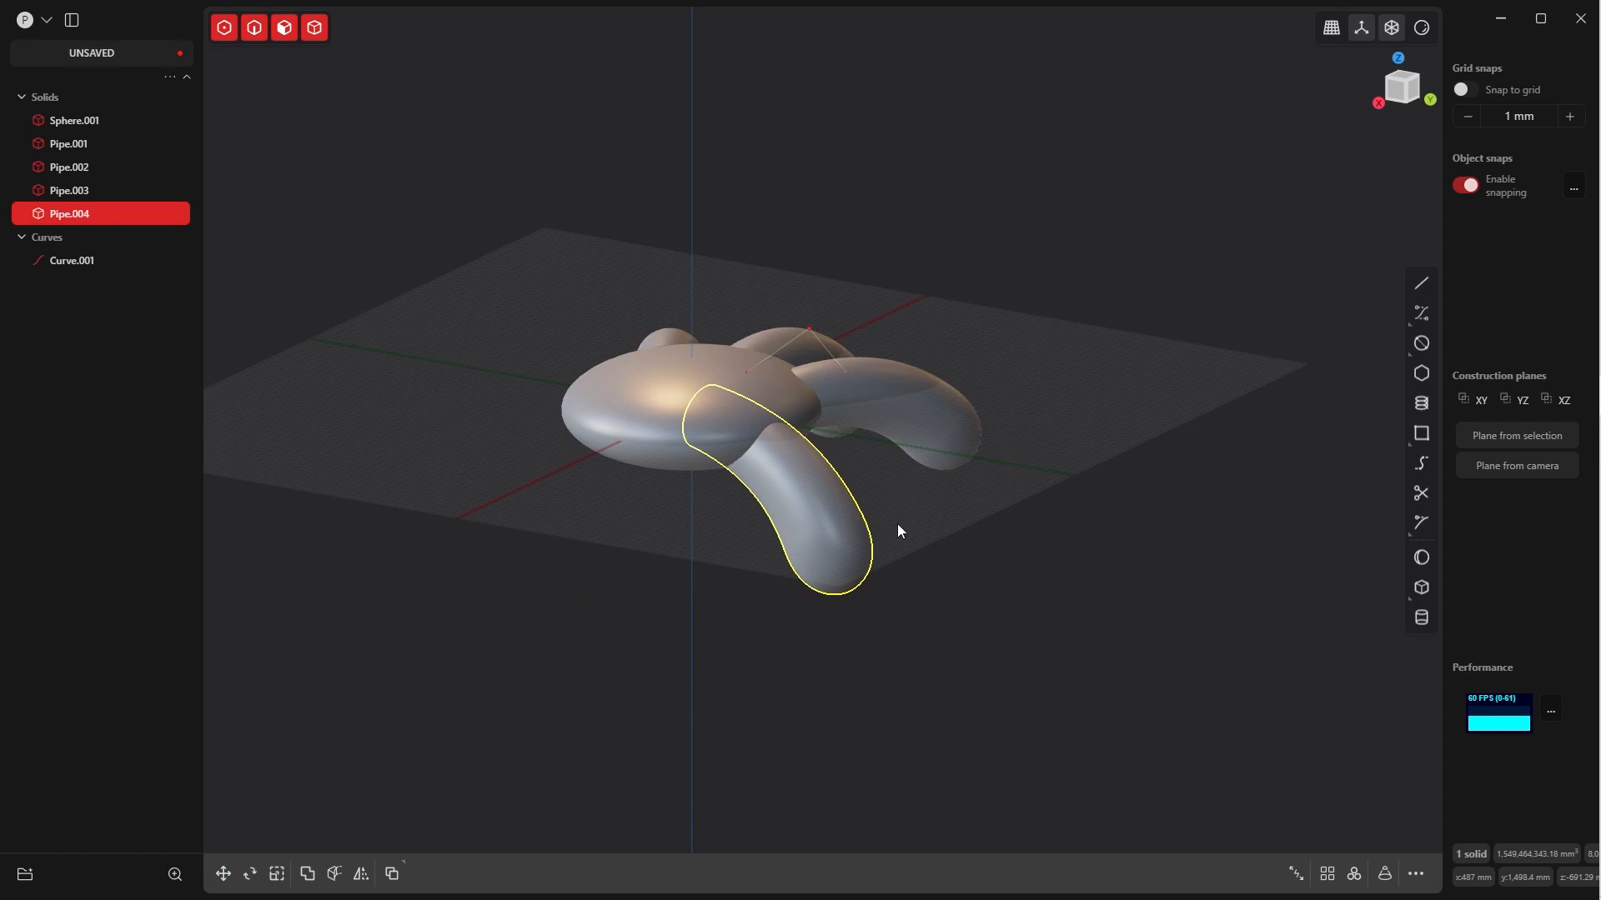
Move the fourth pipe in negative Y, deeper into the ellipsoid, to about Y 1180 mm
{"action": "key", "text": "g"}
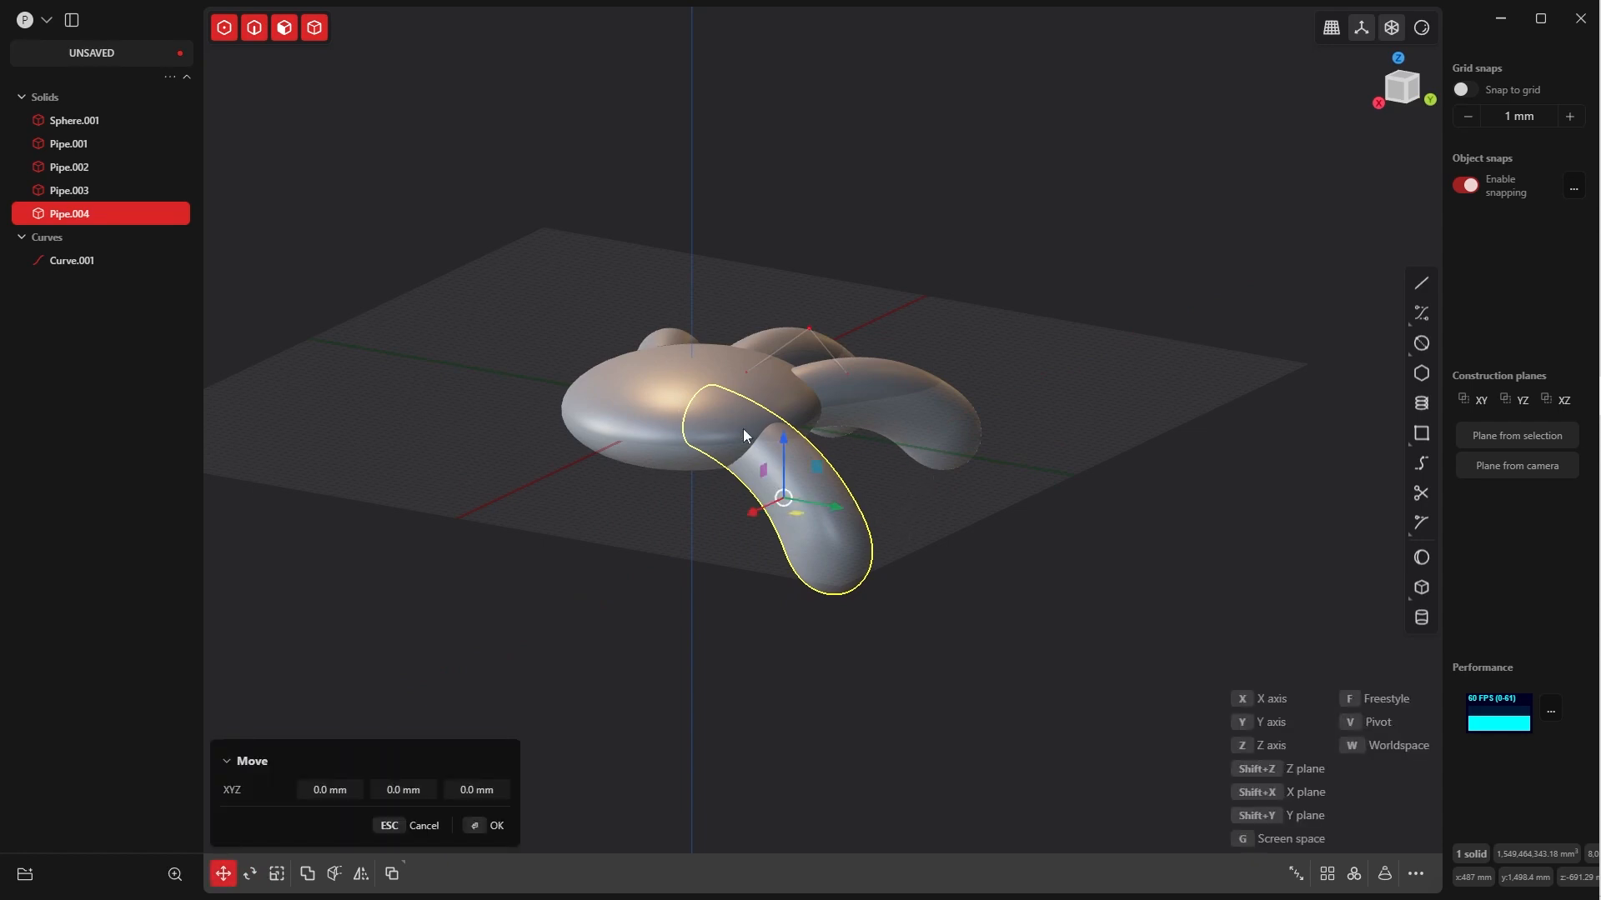
{"action": "key", "text": "y"}
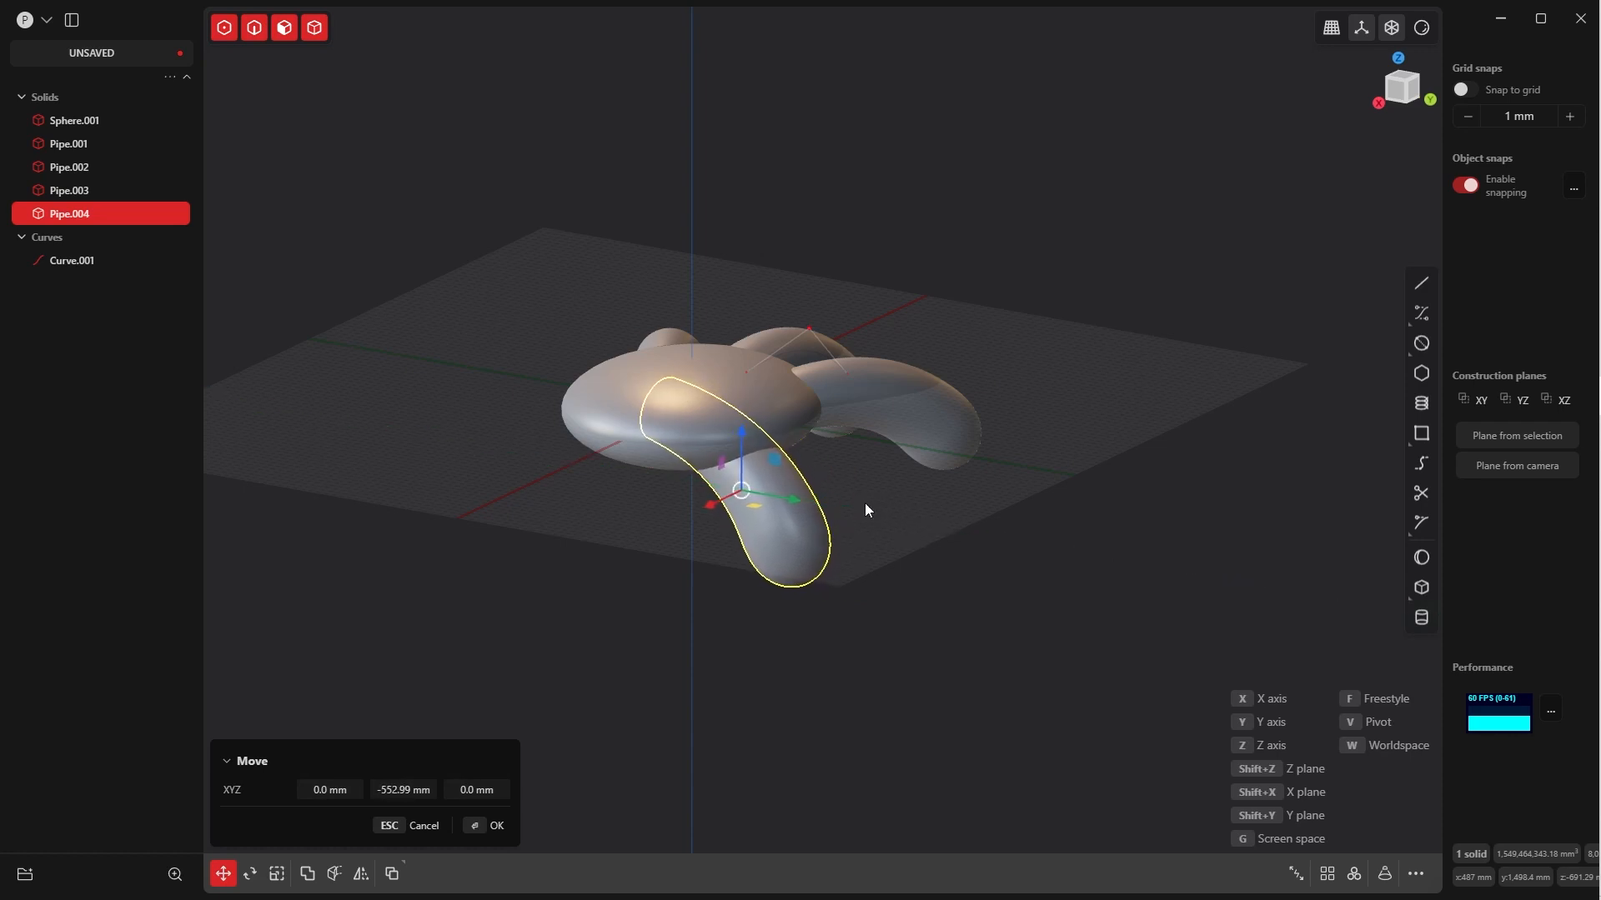
{"action": "middle_click_drag", "start_coordinate": [864, 503], "coordinate": [913, 481]}
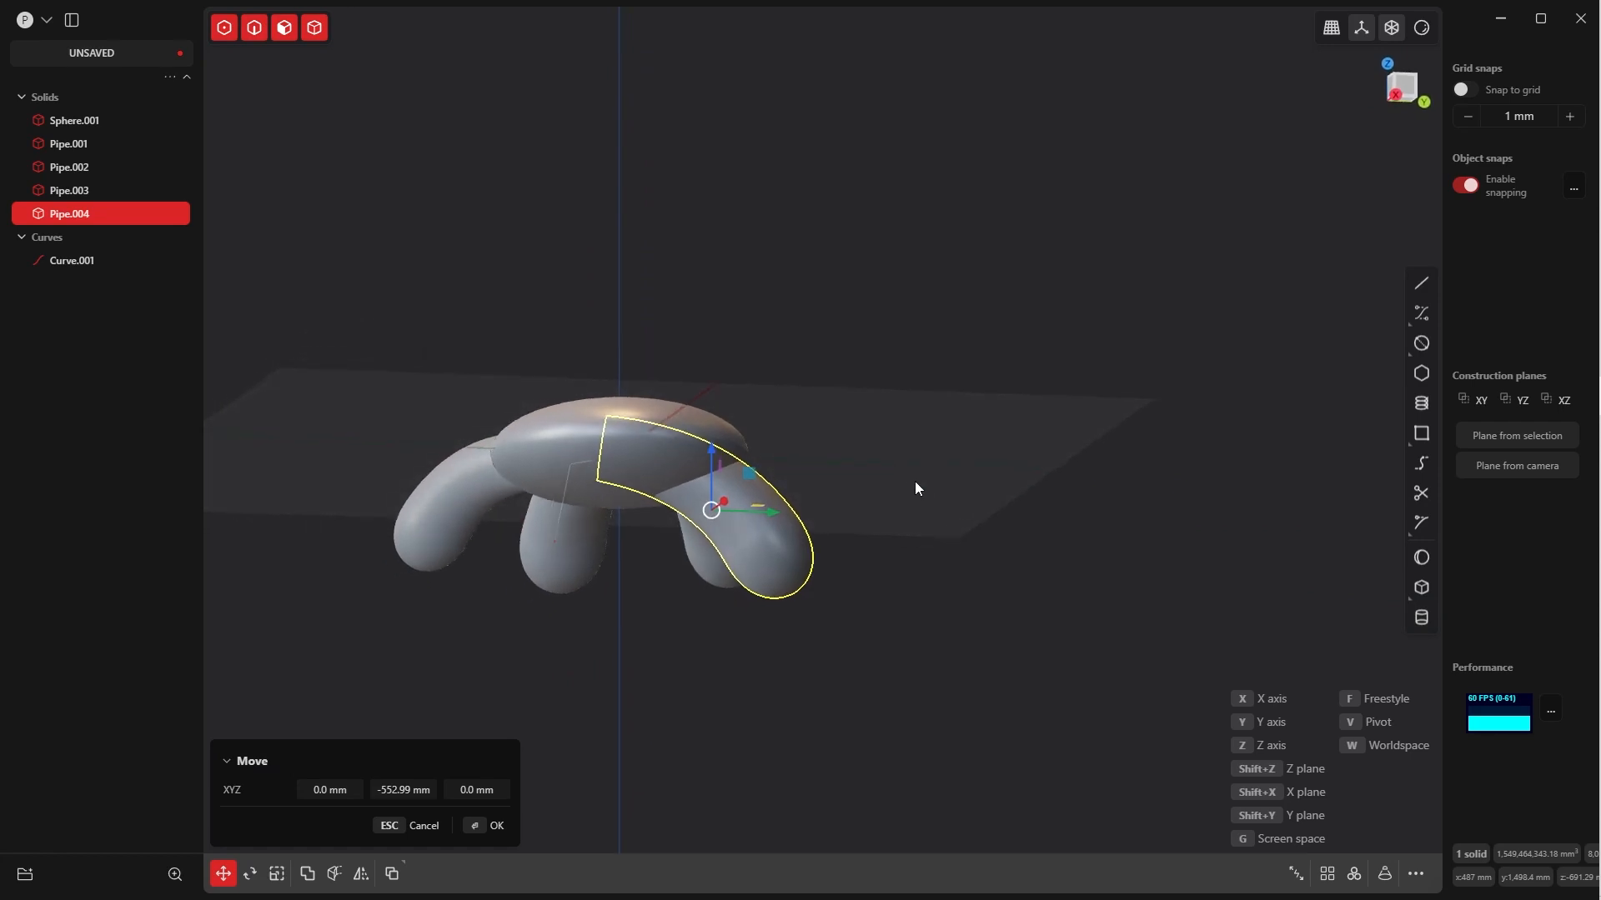
{"action": "middle_click_drag", "start_coordinate": [727, 546], "coordinate": [715, 574]}
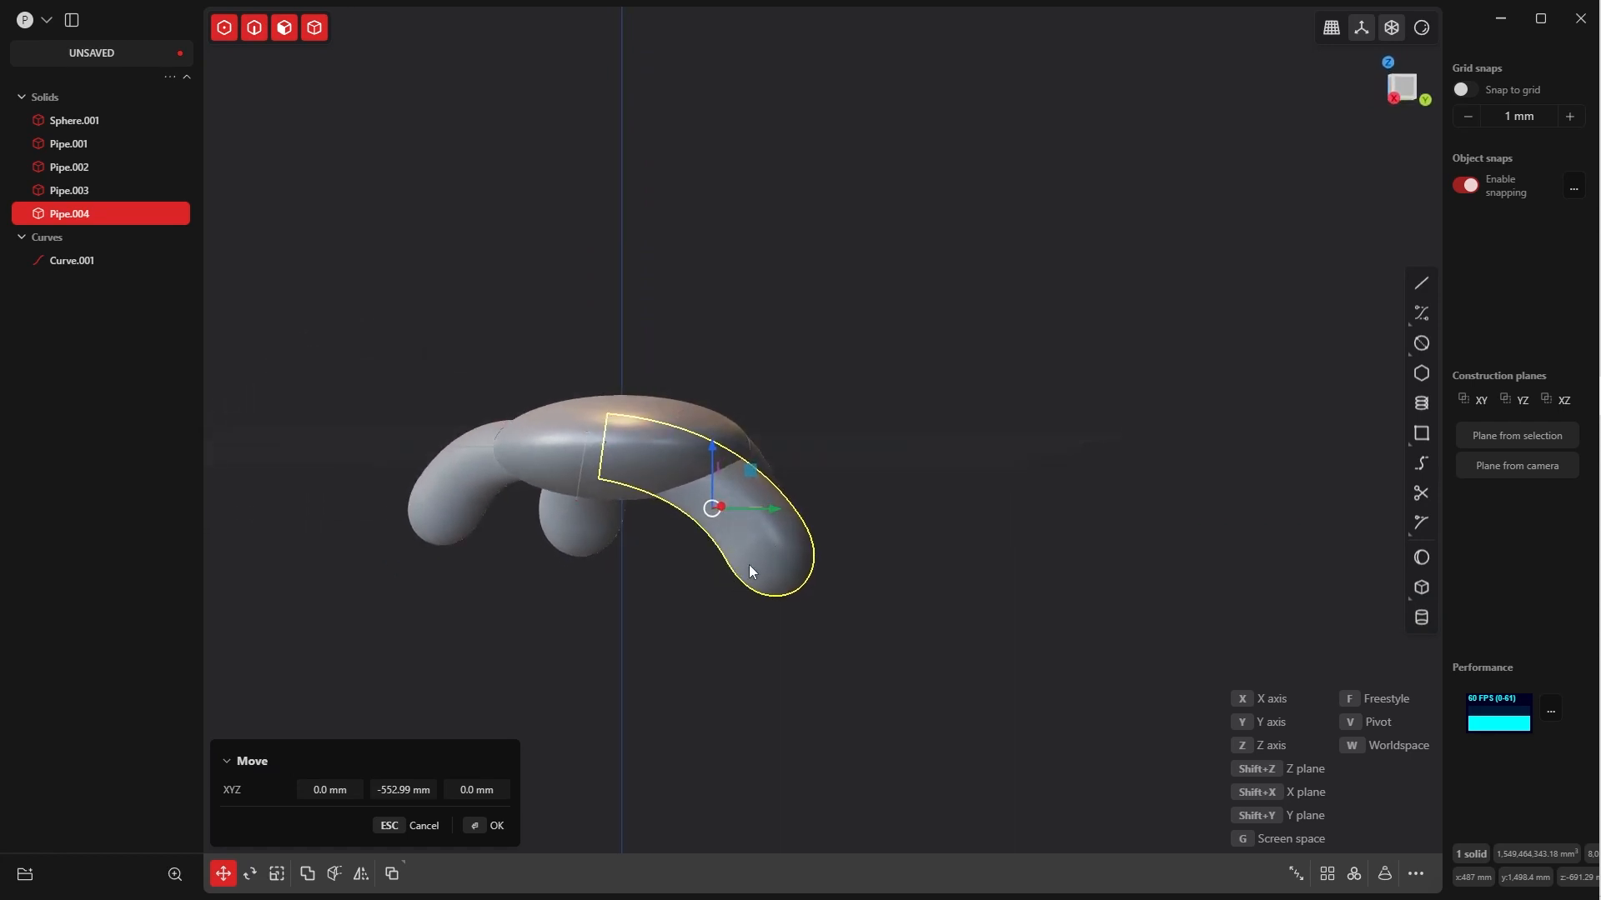
{"action": "key", "text": "y"}
{"action": "left_click", "coordinate": [553, 817]}
{"action": "key", "text": "Return"}
Raise the fourth pipe along Z to about Z -524 mm
{"action": "middle_click_drag", "start_coordinate": [750, 612], "coordinate": [730, 374]}
{"action": "key", "text": "g"}
{"action": "key", "text": "z"}
{"action": "left_click", "coordinate": [480, 831]}
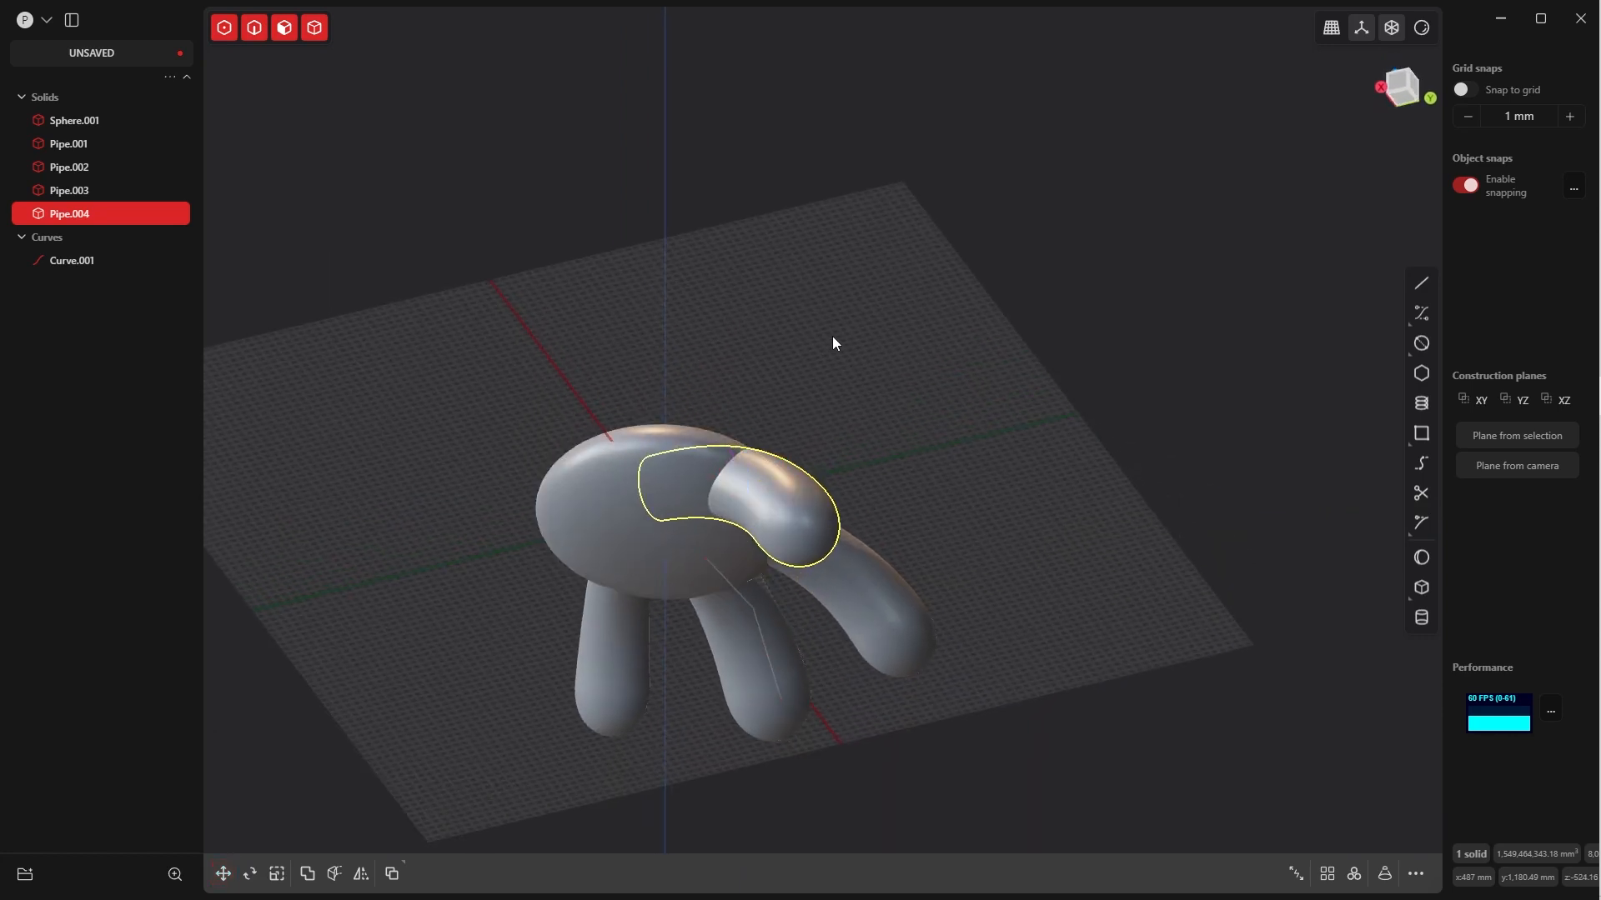
Clear the selection and examine the hand shape from the palm side
{"action": "left_click", "coordinate": [832, 339]}
{"action": "middle_click_drag", "start_coordinate": [832, 338], "coordinate": [771, 528]}
{"action": "left_click", "coordinate": [962, 507]}
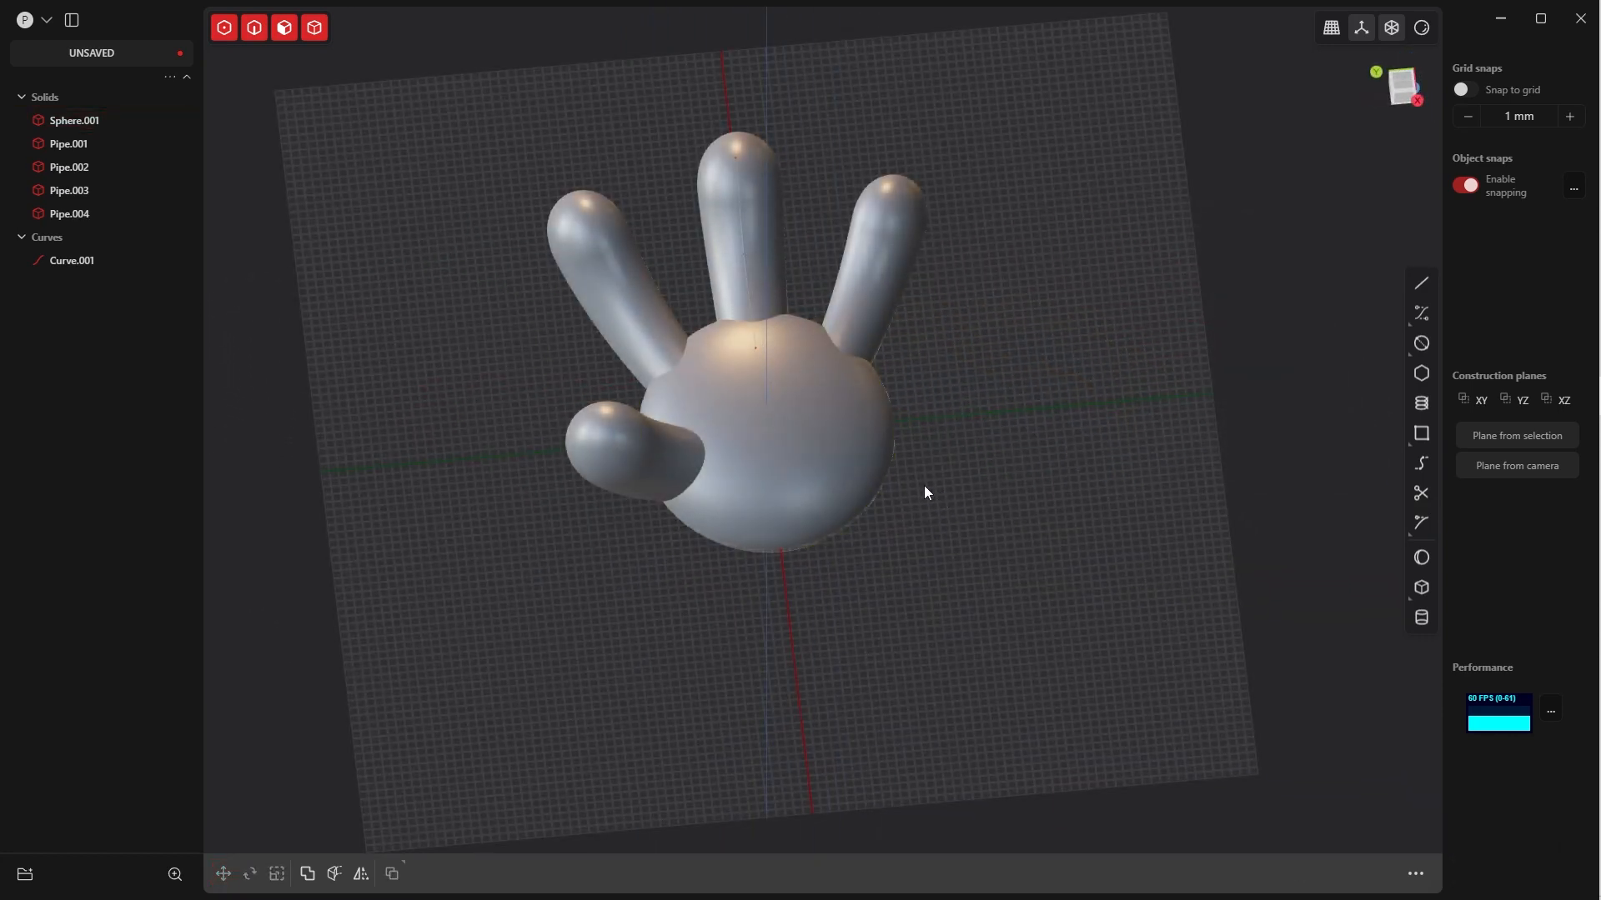
{"action": "key", "text": "Tab"}
{"action": "left_click", "coordinate": [841, 437]}
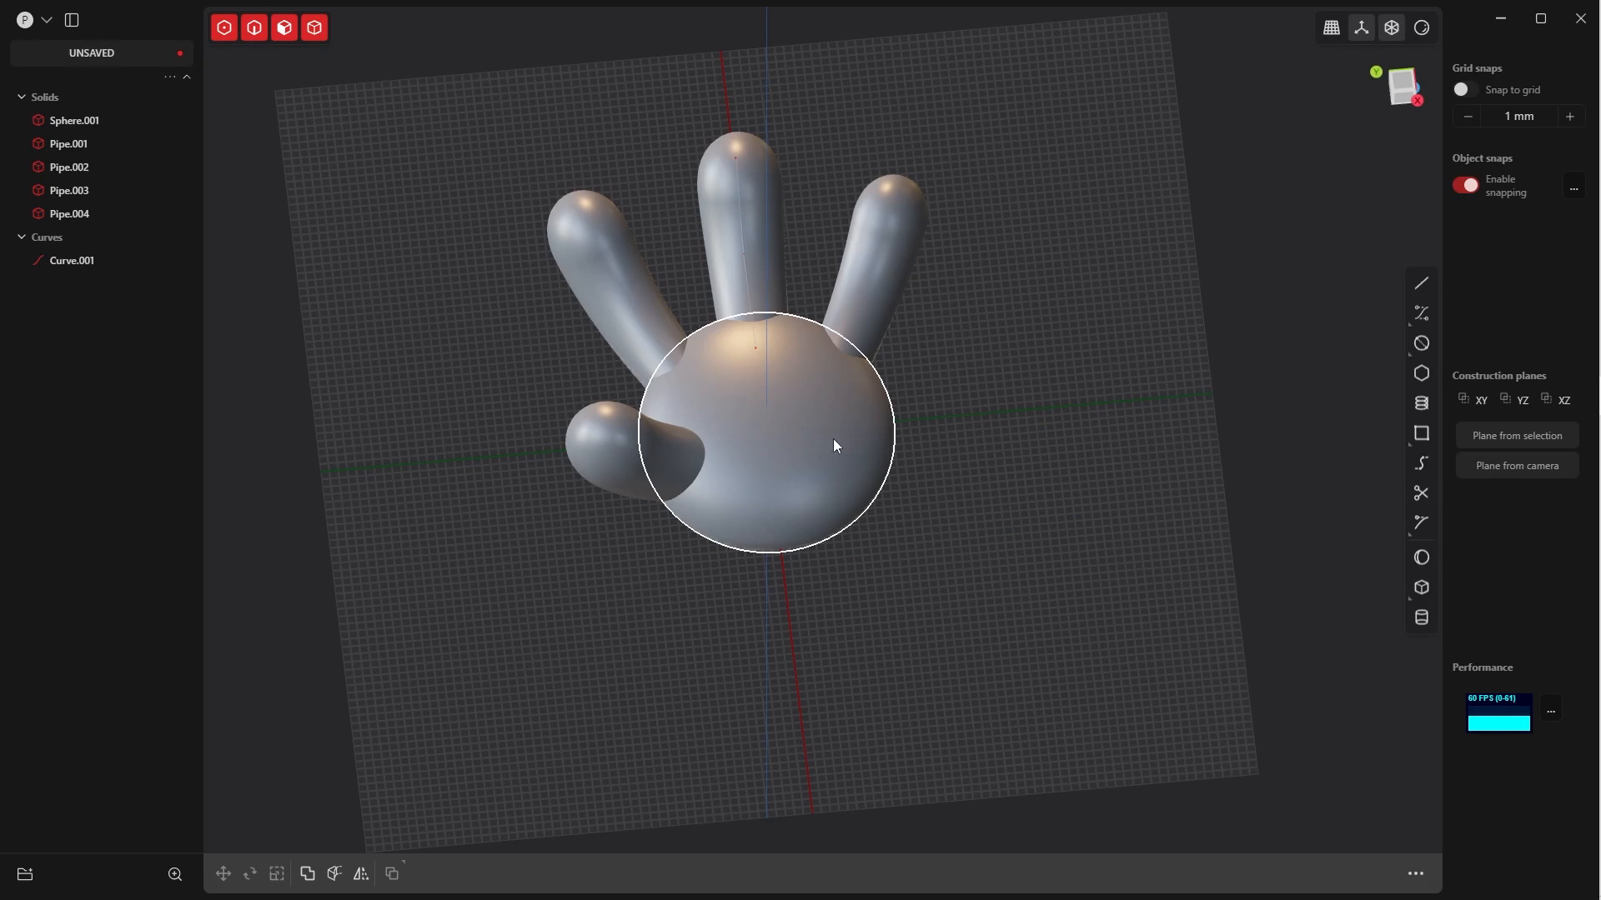
{"action": "middle_click_drag", "start_coordinate": [835, 445], "coordinate": [756, 452]}
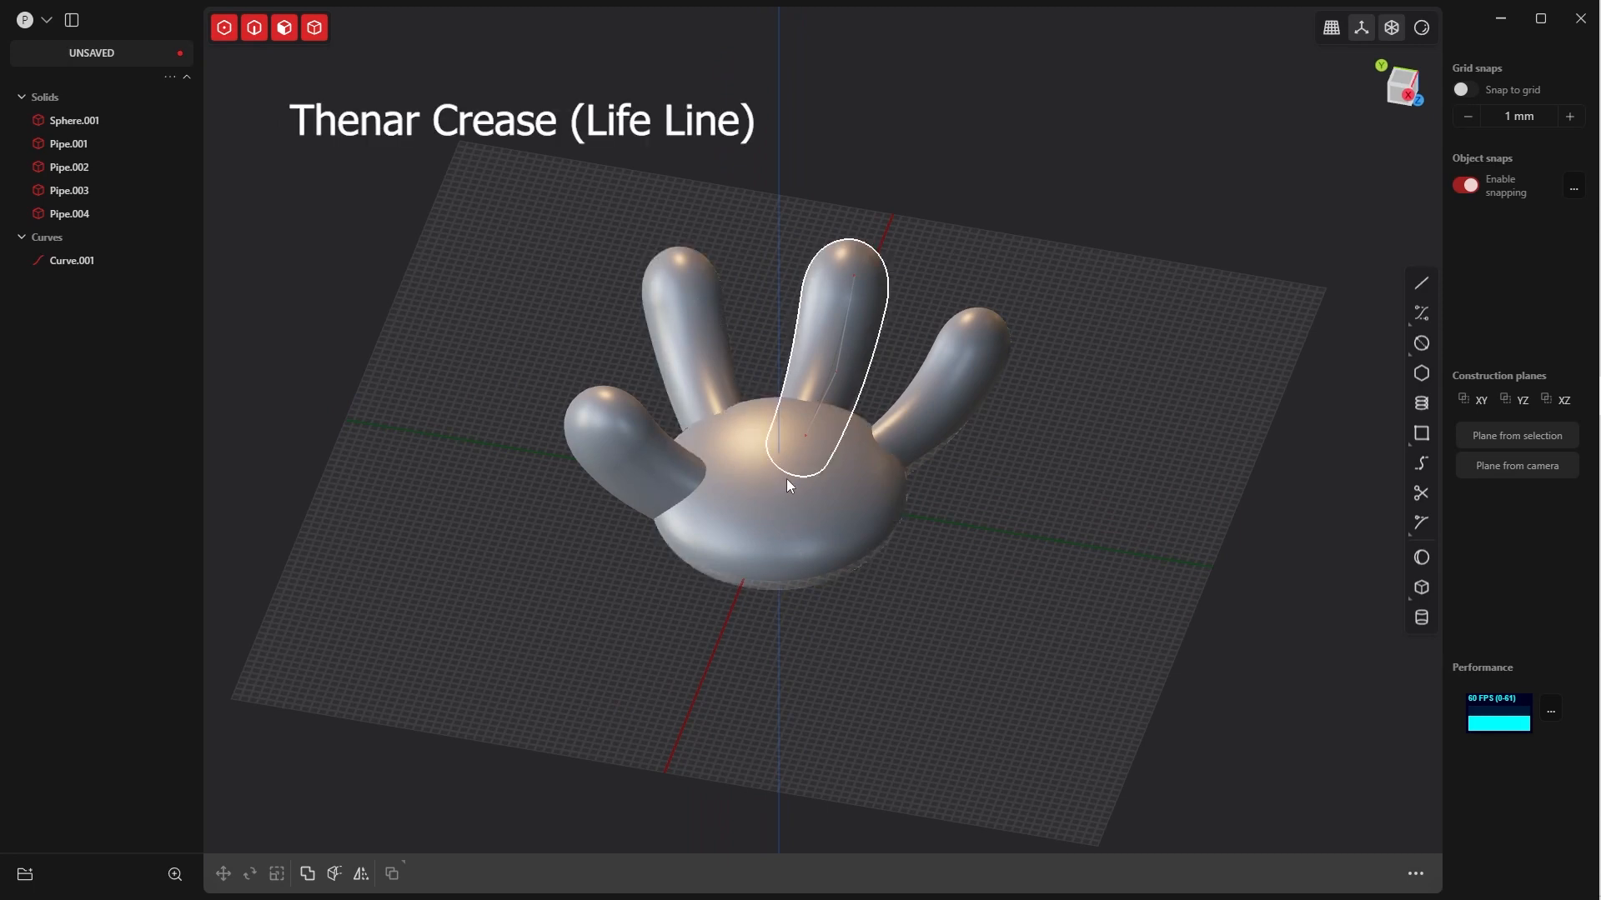
Duplicate the flattened ellipsoid and move the copy about -652.6 mm in Z, out of the palm side
{"action": "left_click", "coordinate": [867, 534]}
{"action": "right_click", "coordinate": [888, 555]}
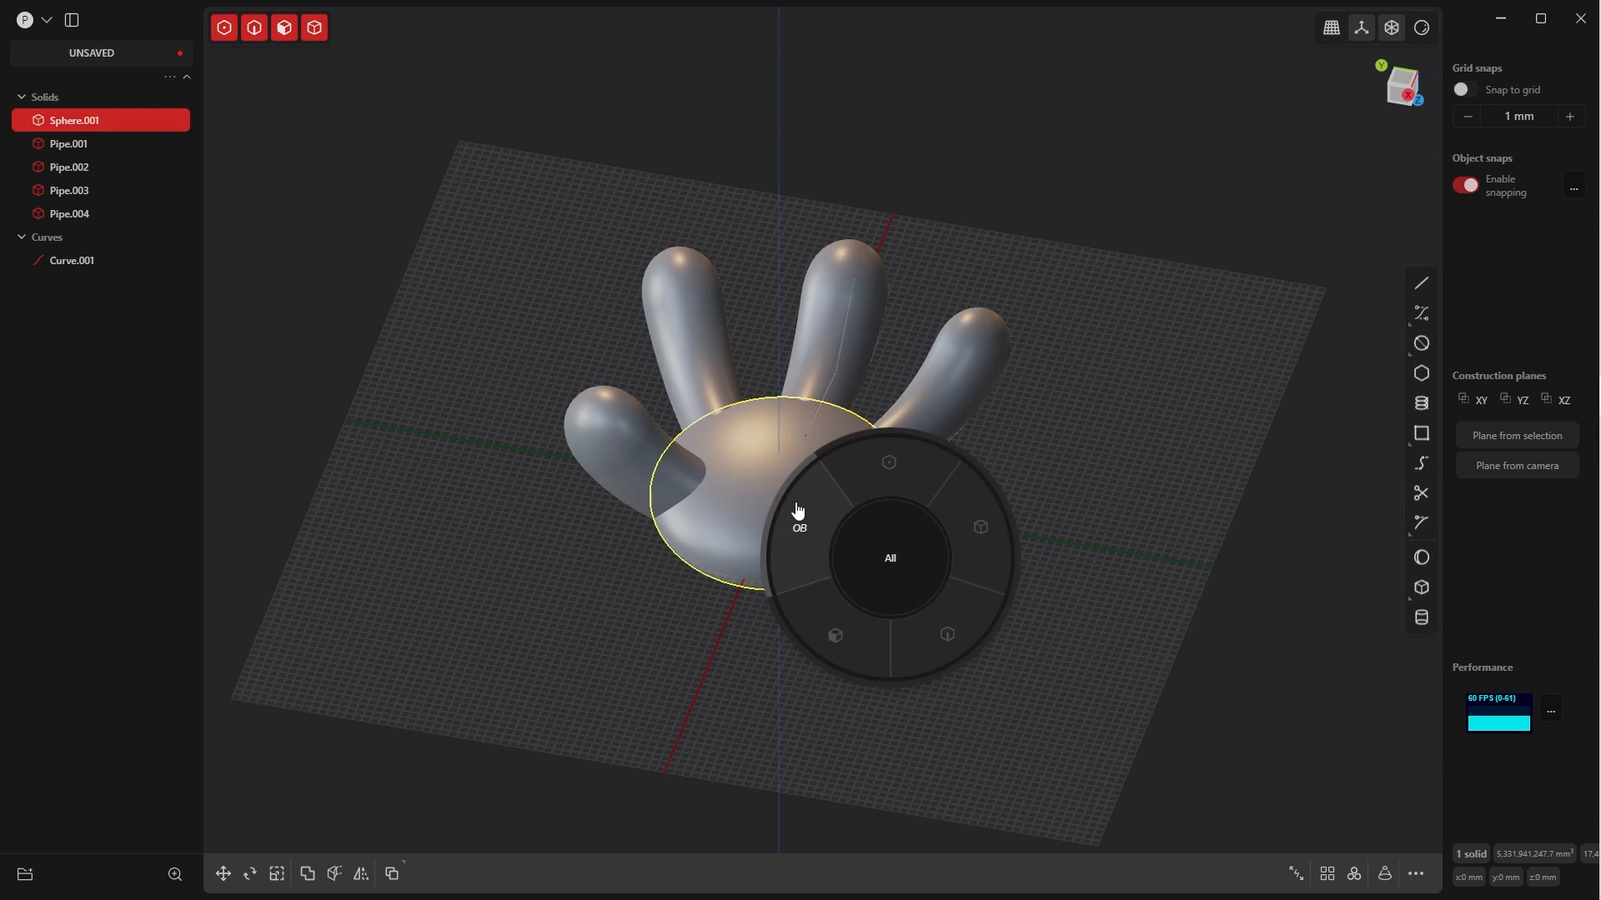
{"action": "left_click", "coordinate": [827, 656]}
{"action": "left_click", "coordinate": [815, 530]}
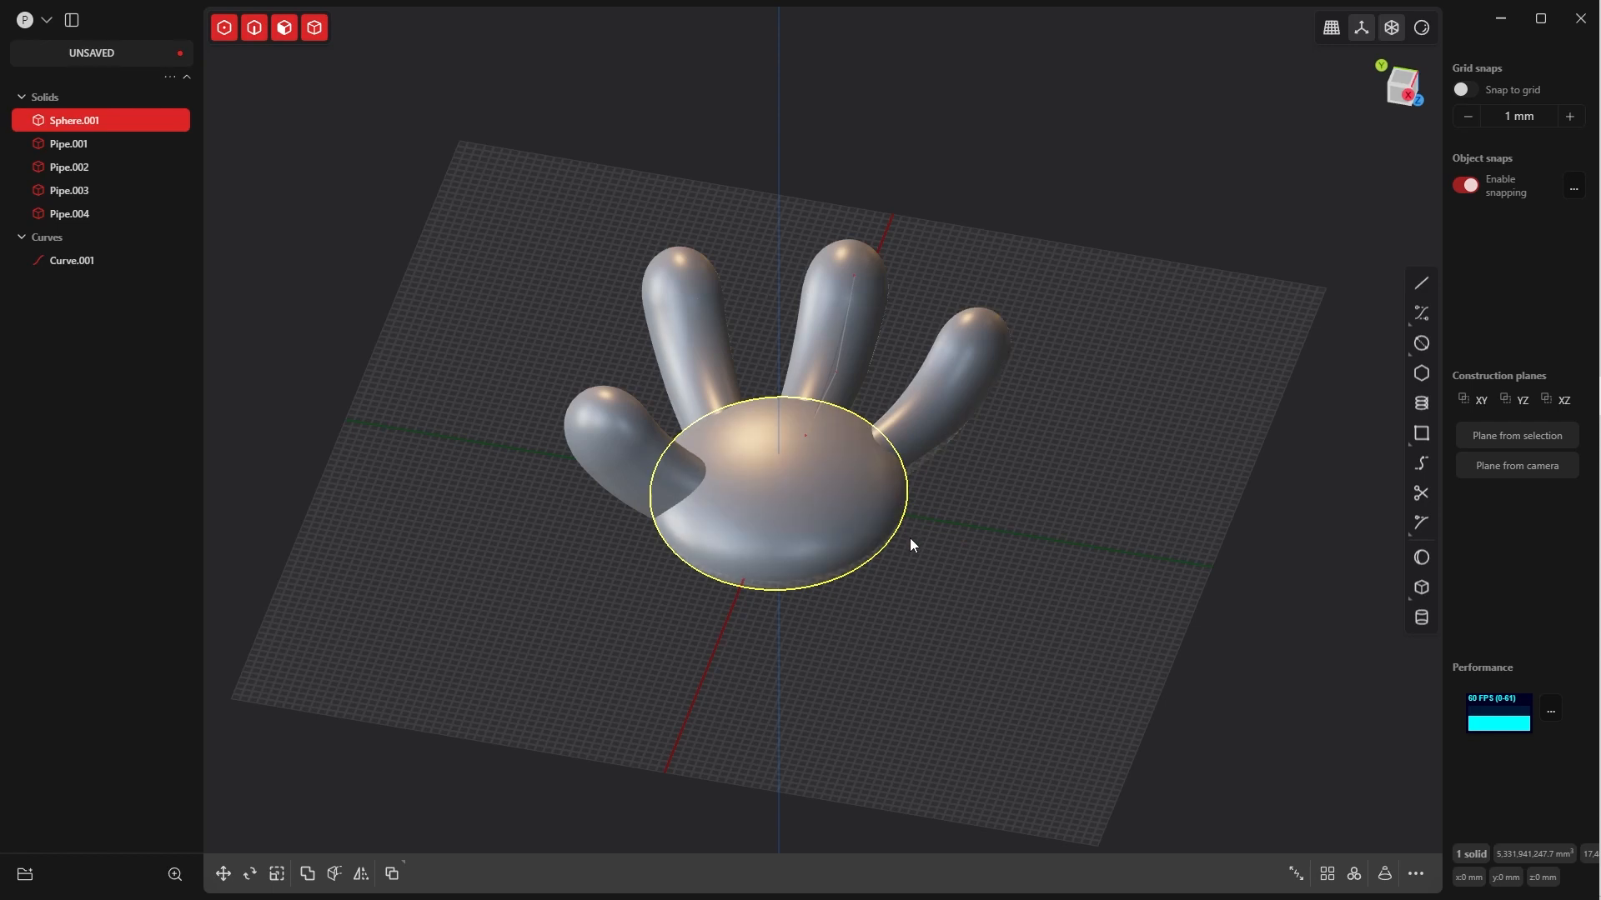
{"action": "key", "text": "ctrl+d"}
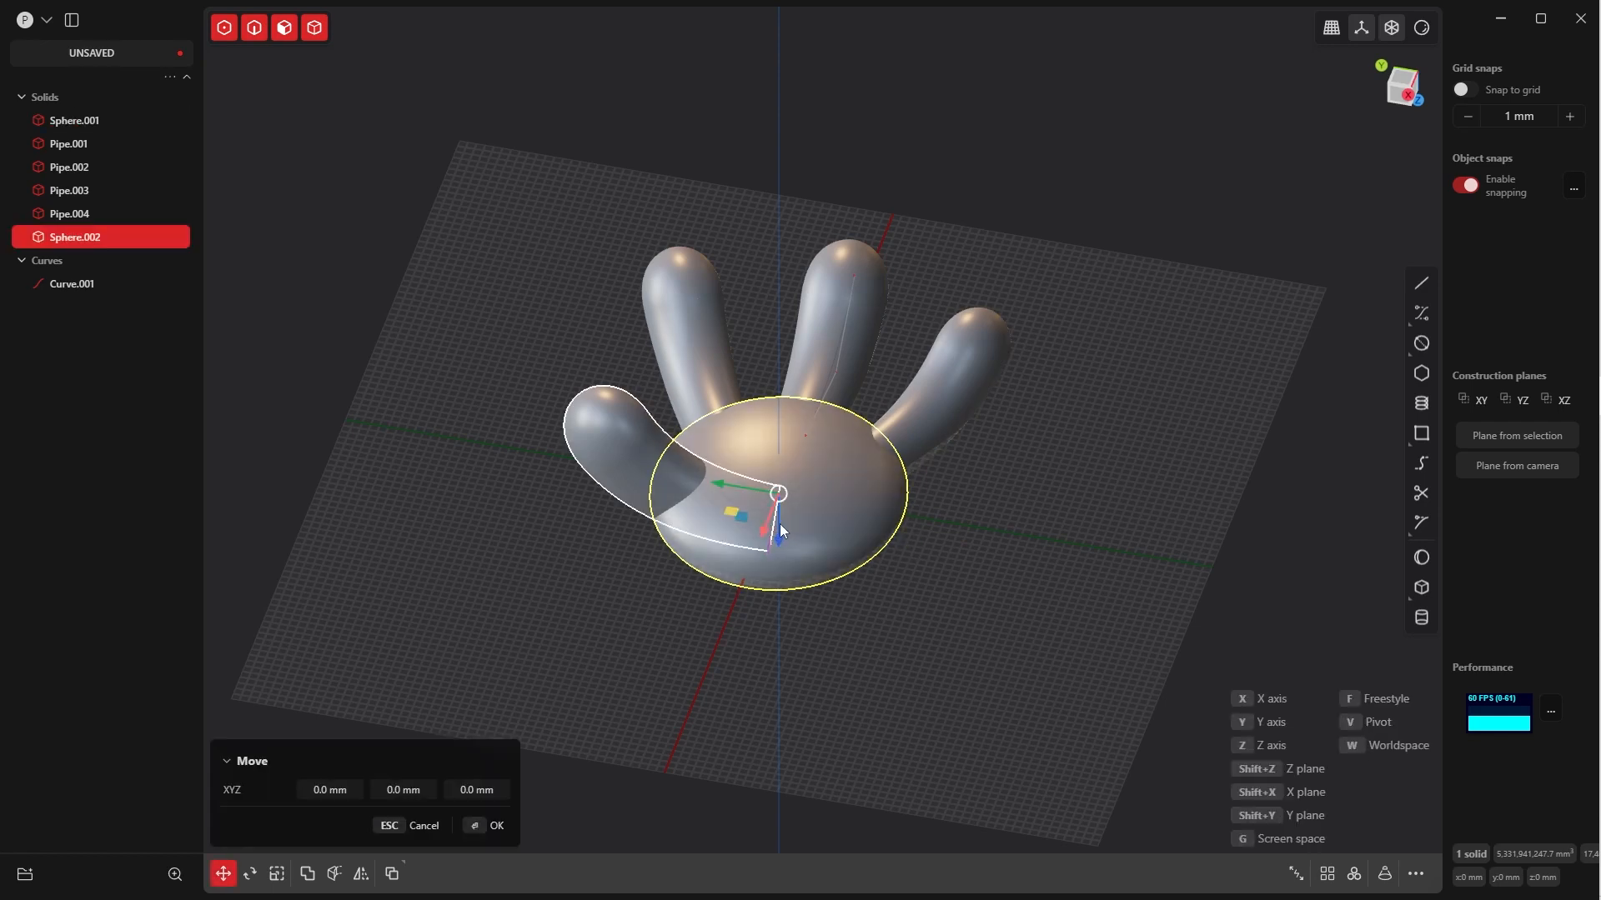
{"action": "left_click_drag", "start_coordinate": [780, 538], "coordinate": [772, 504]}
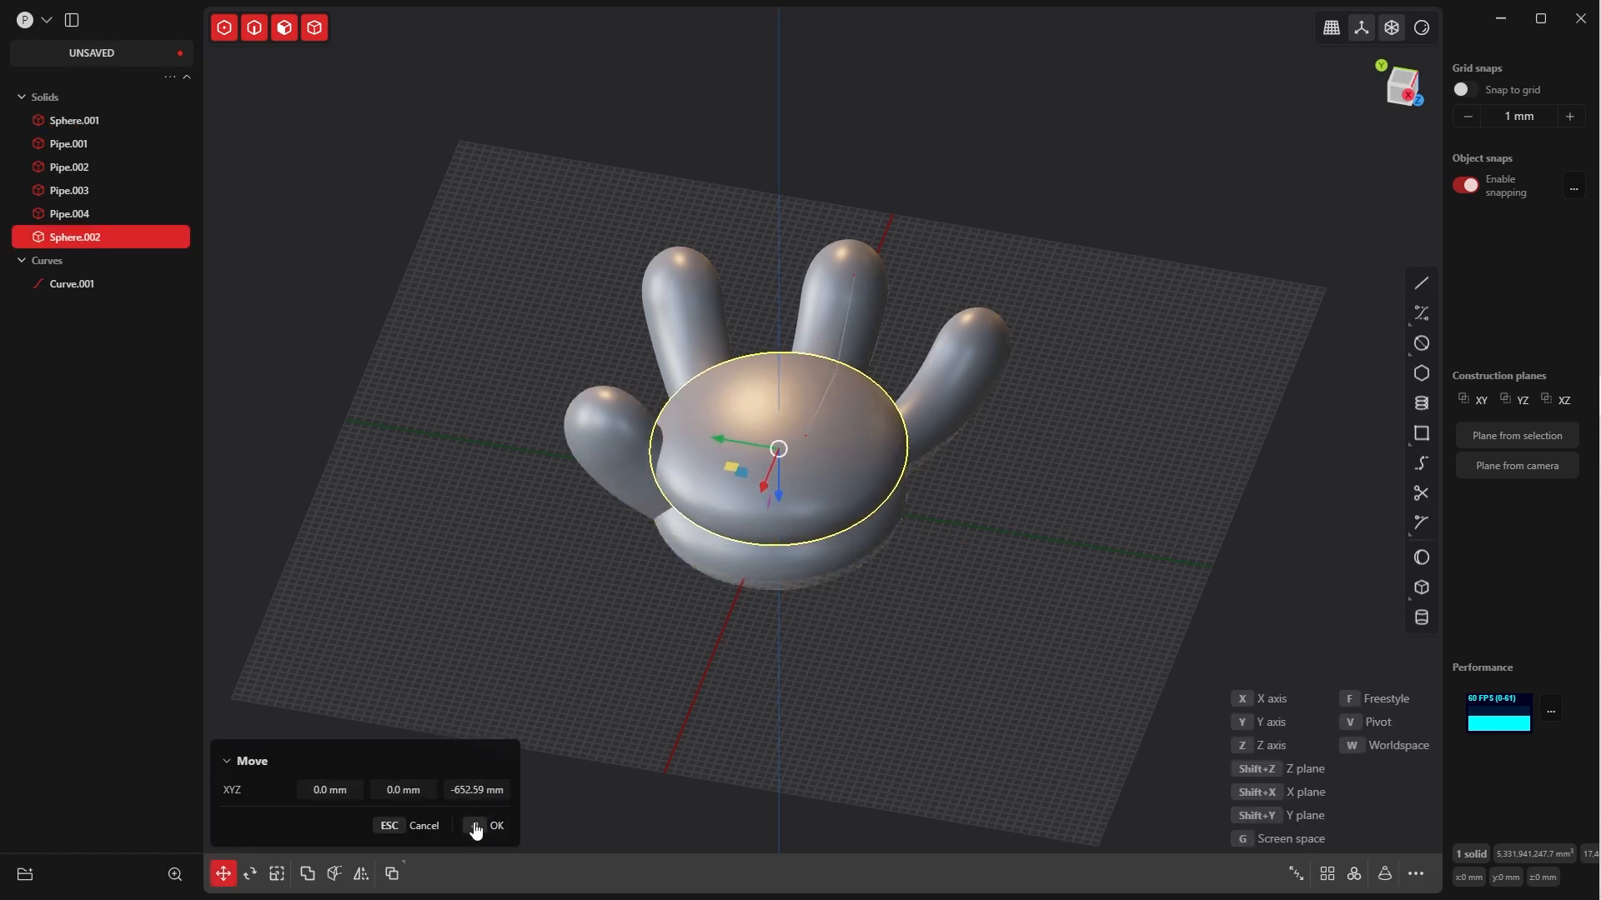
{"action": "left_click", "coordinate": [475, 825]}
Scale the copied ellipsoid to about 0.63 in Y and rotate it about 31° around the Z axis in the bottom view
{"action": "key", "text": "s"}
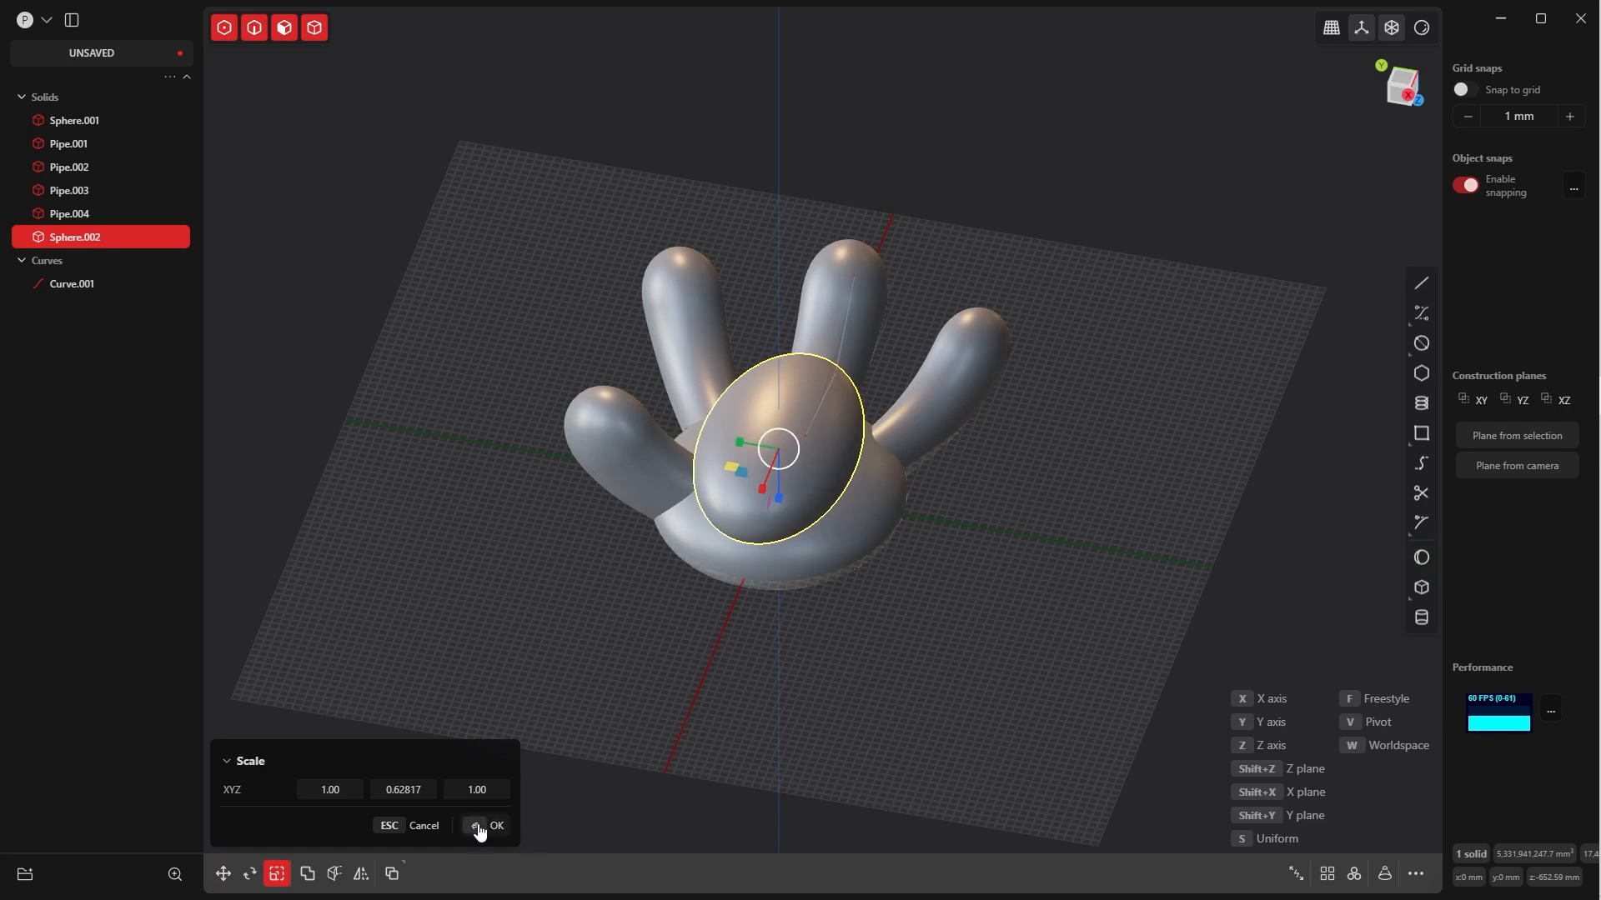
{"action": "left_click", "coordinate": [480, 825]}
{"action": "key", "text": "grave"}
{"action": "left_click", "coordinate": [1009, 374]}
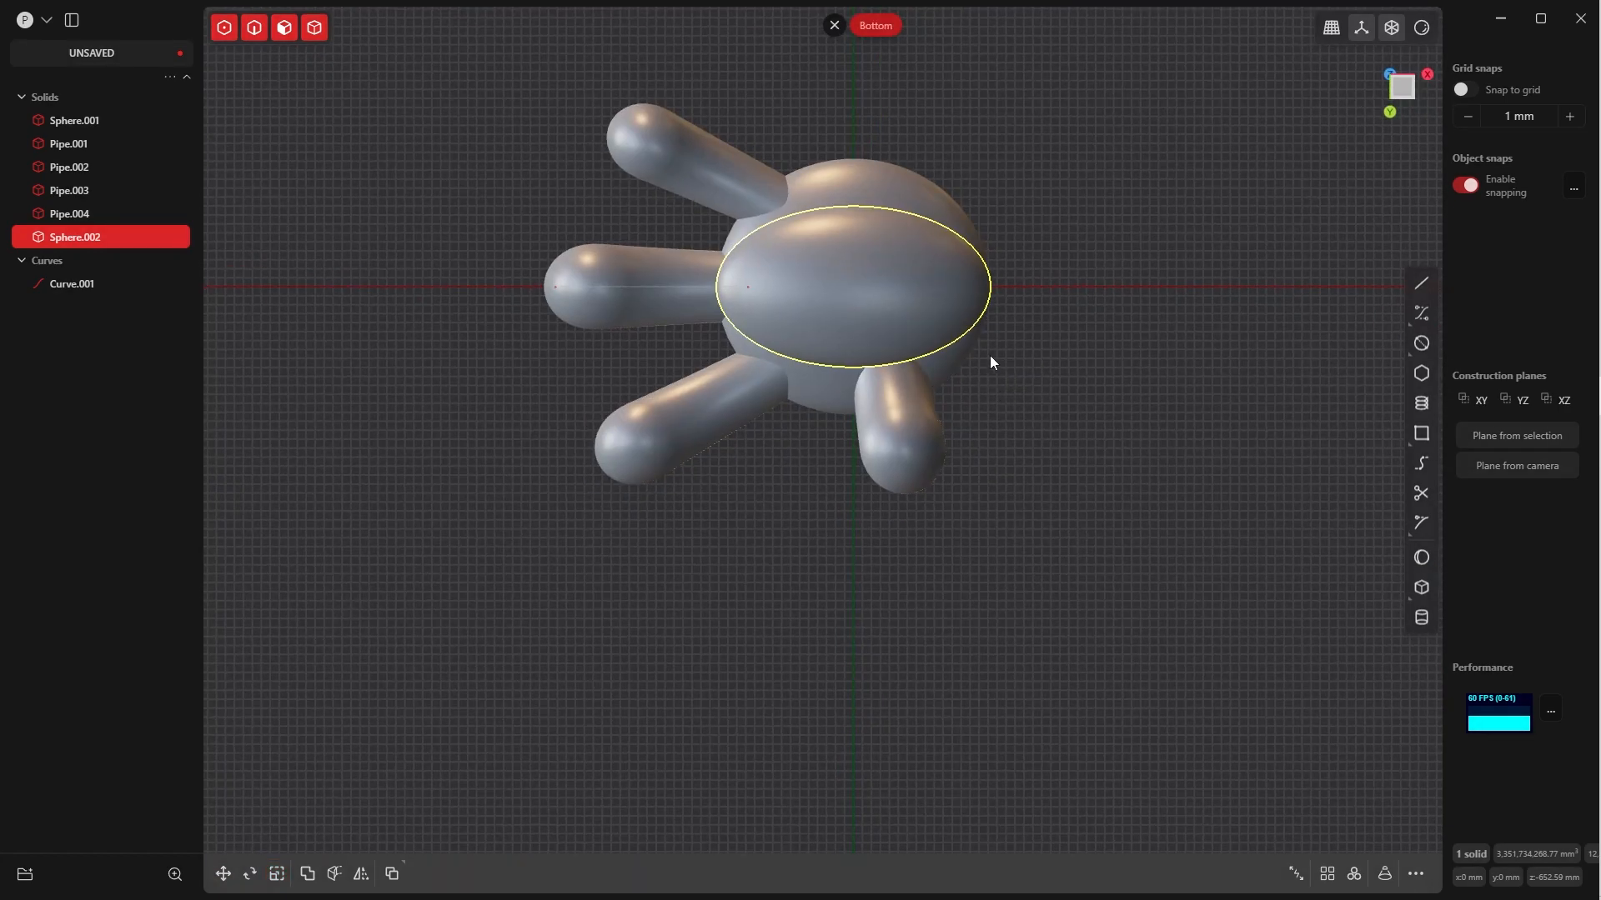
{"action": "middle_click_drag", "start_coordinate": [988, 367], "coordinate": [993, 493], "text": "shift"}
{"action": "key", "text": "r"}
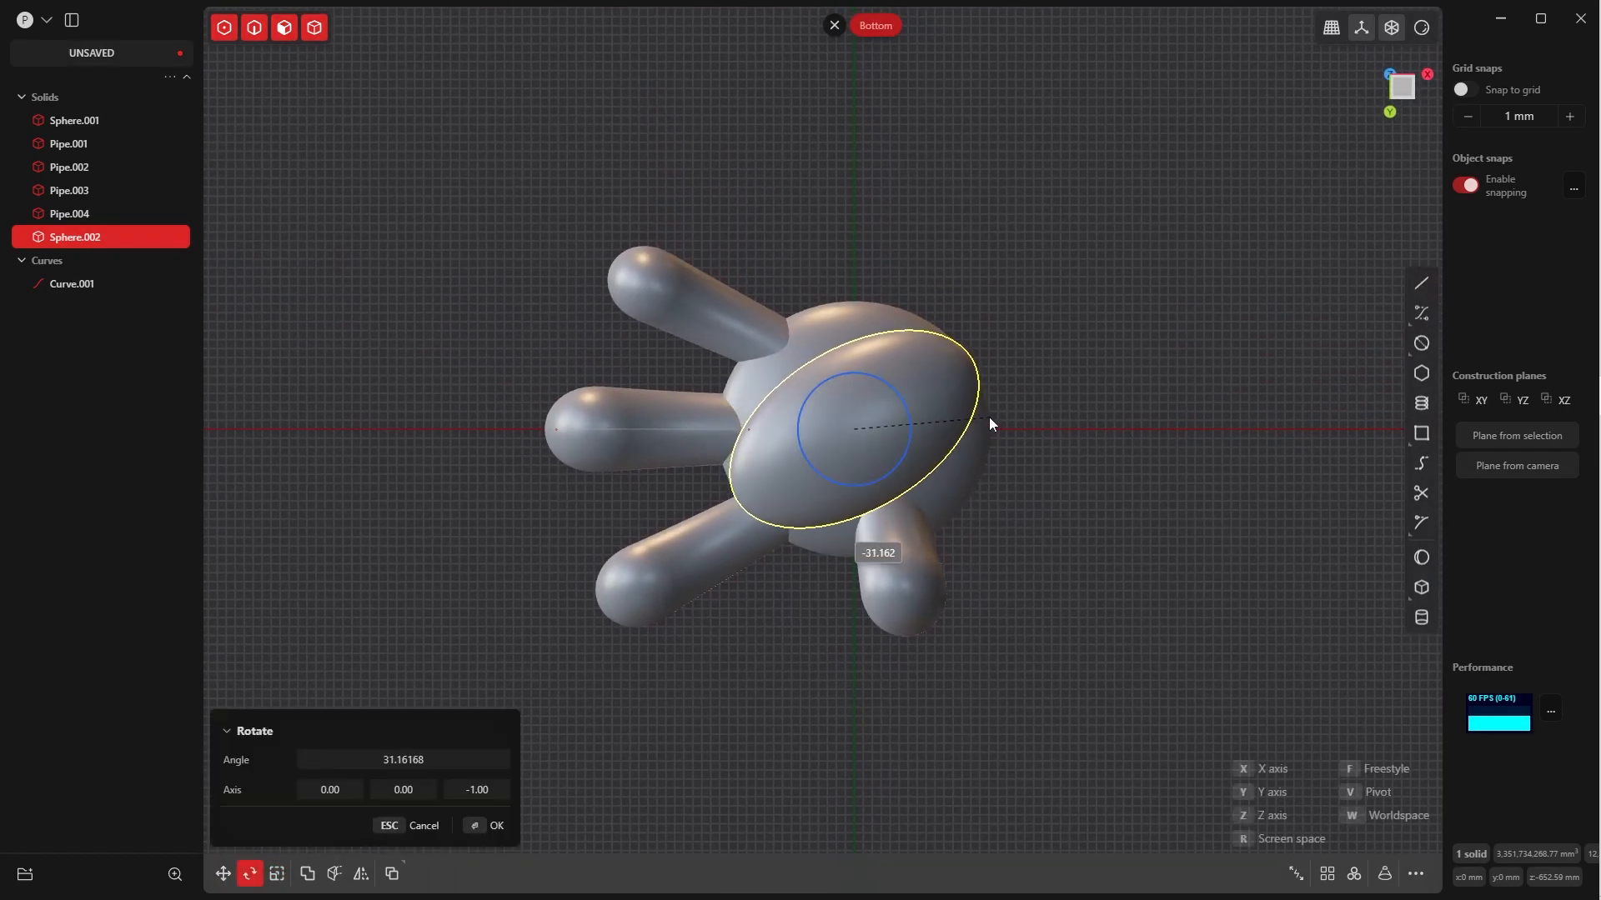
{"action": "left_click", "coordinate": [987, 421]}
Scale the copied ellipsoid uniformly to about 0.76 of its size
{"action": "key", "text": "s"}
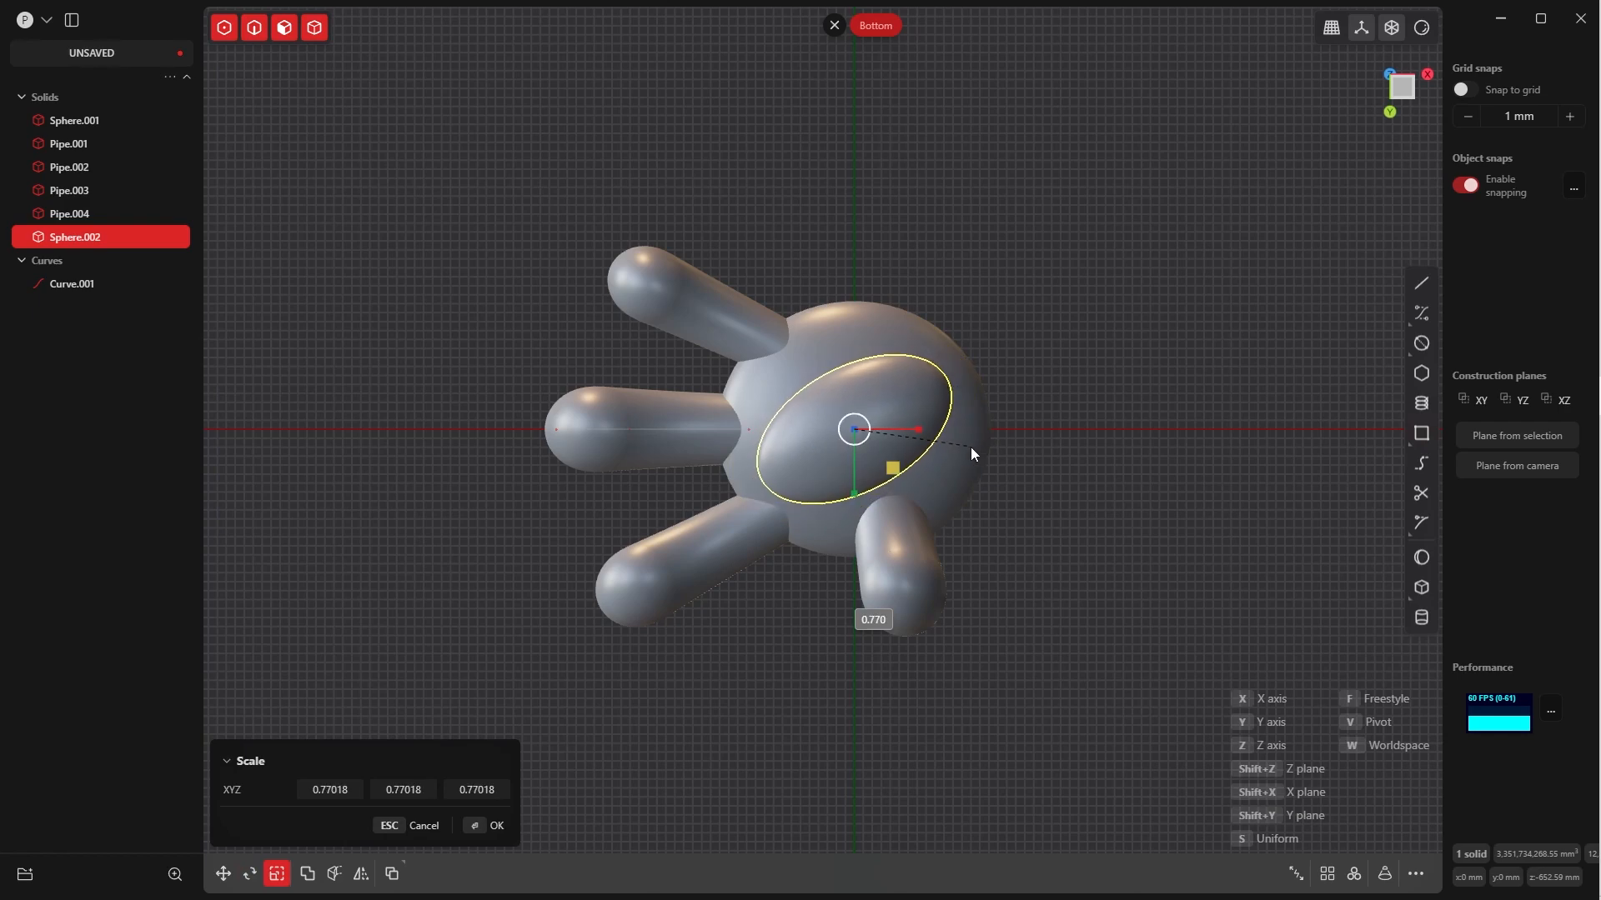
{"action": "middle_click_drag", "start_coordinate": [932, 427], "coordinate": [872, 352]}
{"action": "key", "text": "KP_7"}
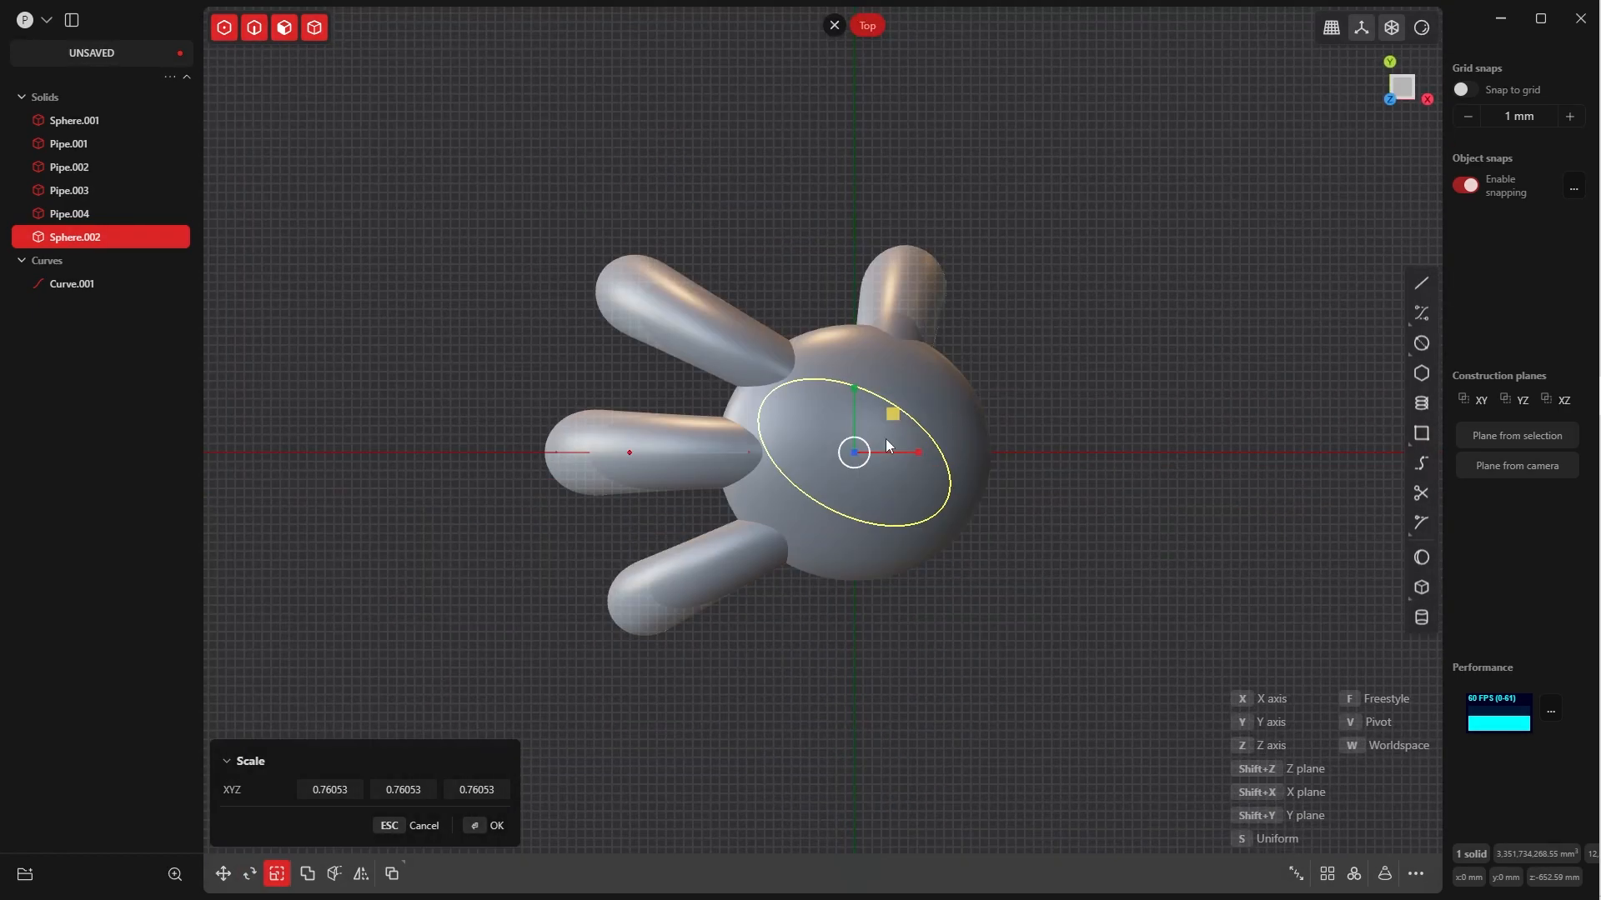
{"action": "key", "text": "grave"}
{"action": "left_click", "coordinate": [969, 572]}
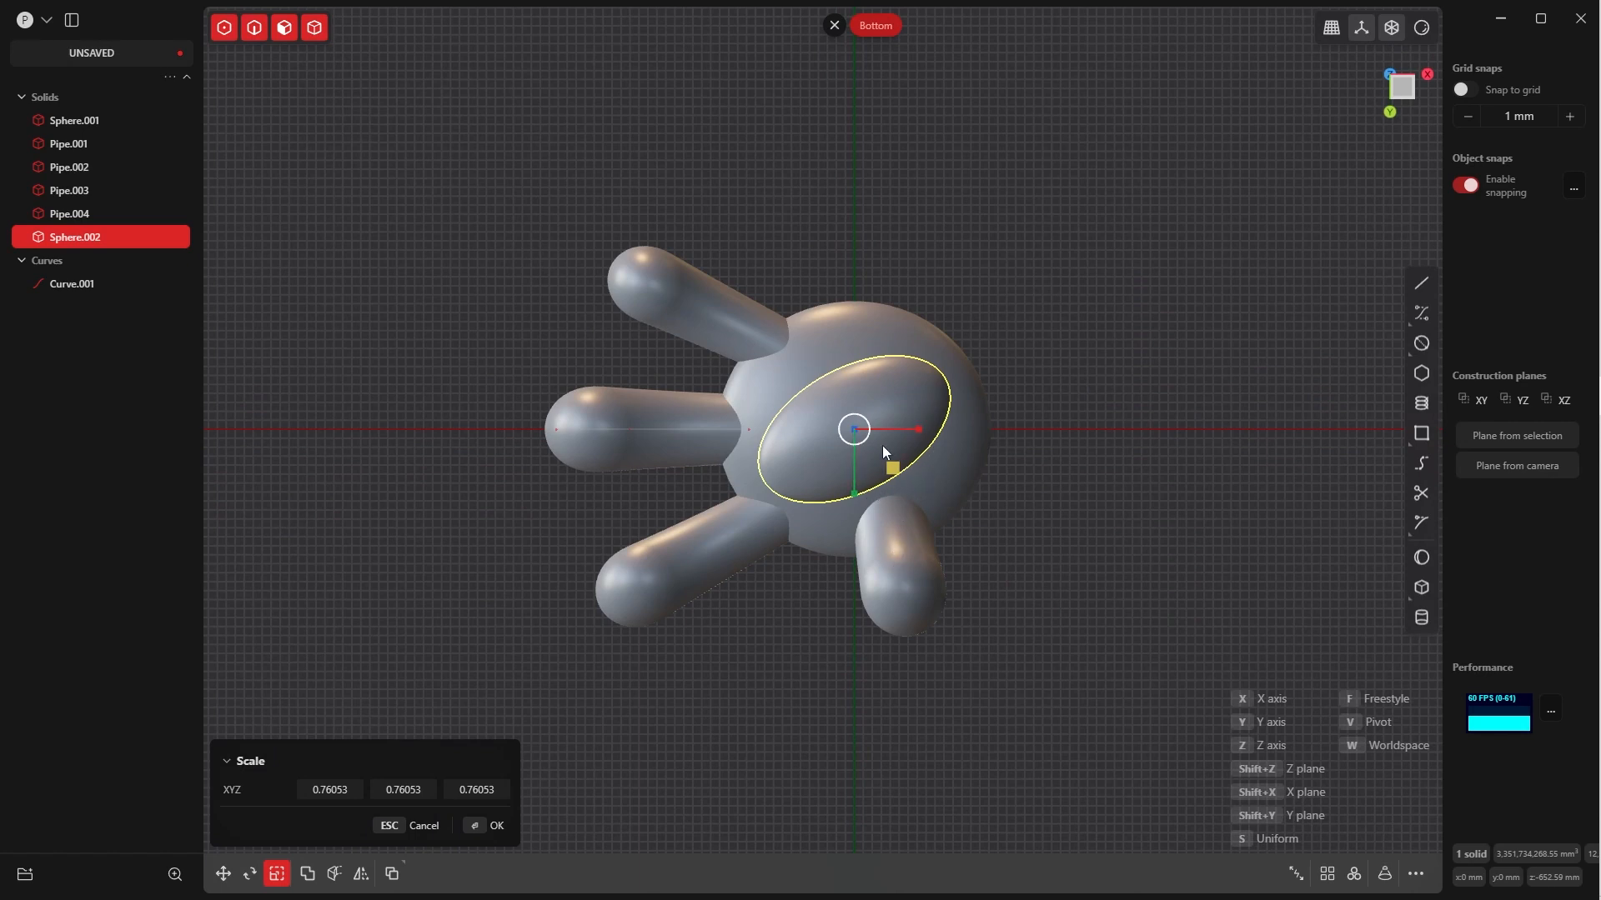
Move the small ellipsoid about 613 mm in X and 474 mm in Y toward the thumb, sinking it into the palm at about Z -251 mm
{"action": "key", "text": "g"}
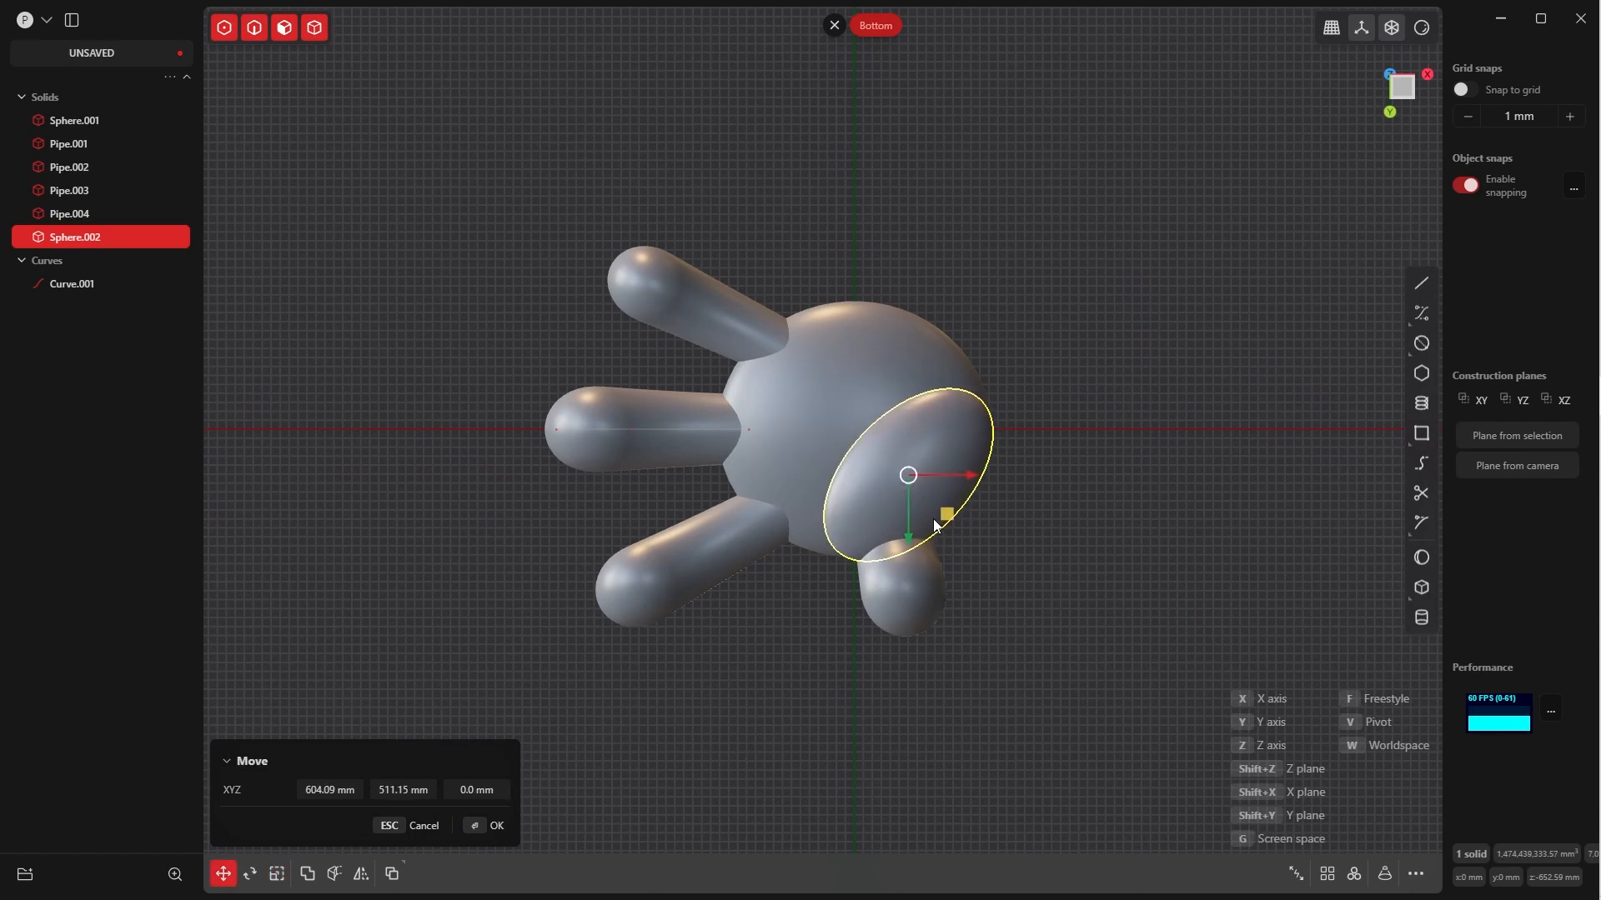
{"action": "middle_click_drag", "start_coordinate": [934, 512], "coordinate": [972, 266]}
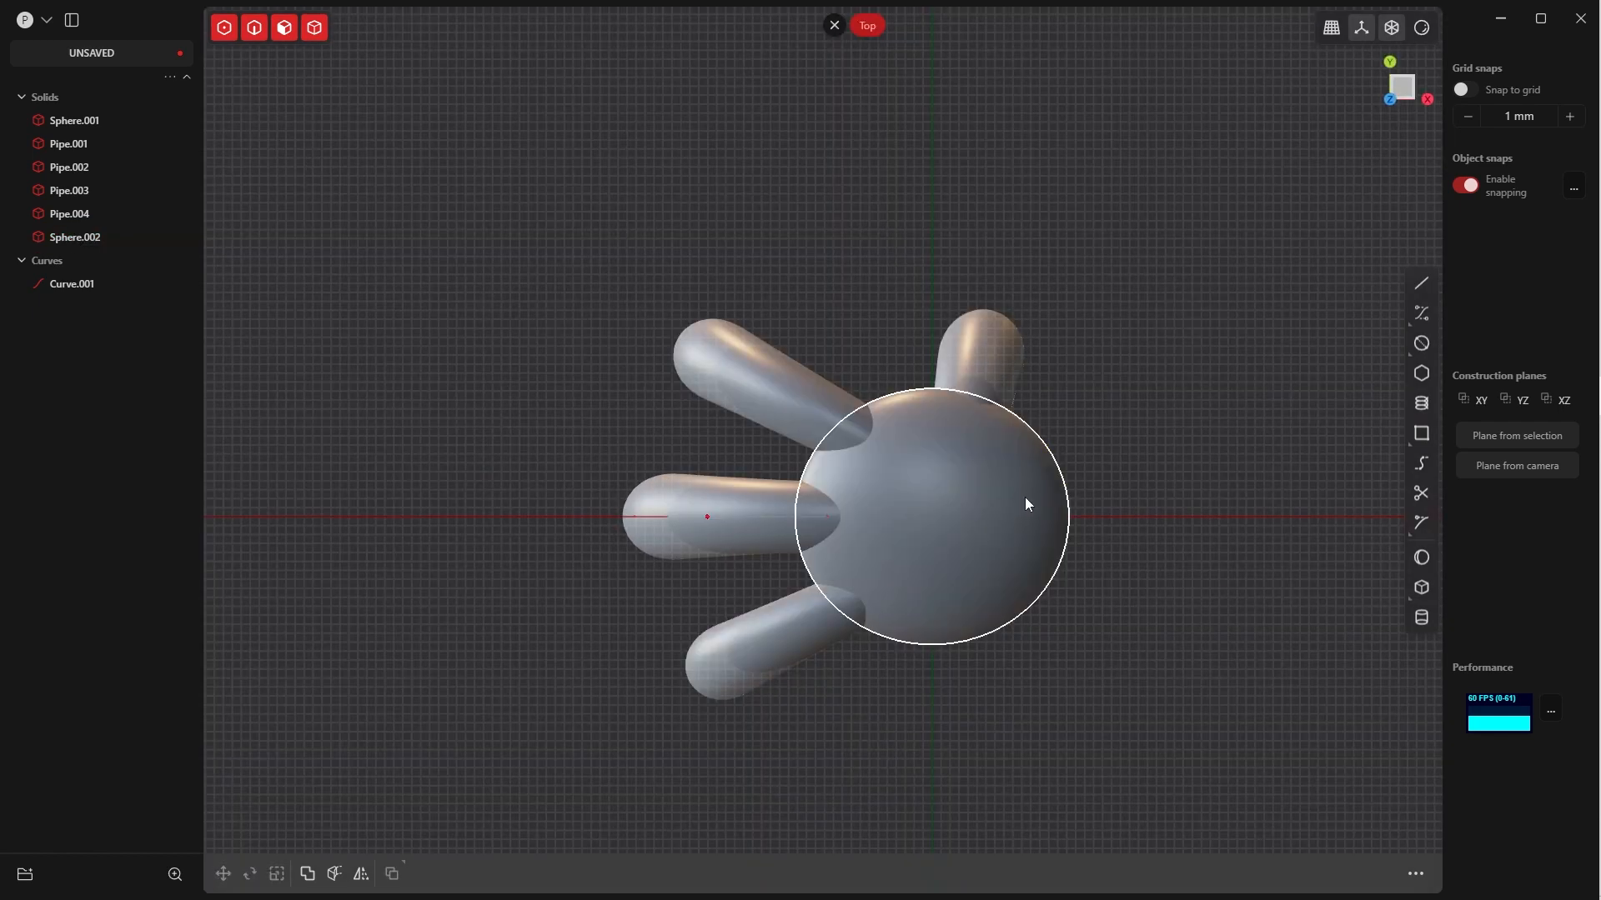
{"action": "key", "text": "grave"}
{"action": "left_click", "coordinate": [1032, 578]}
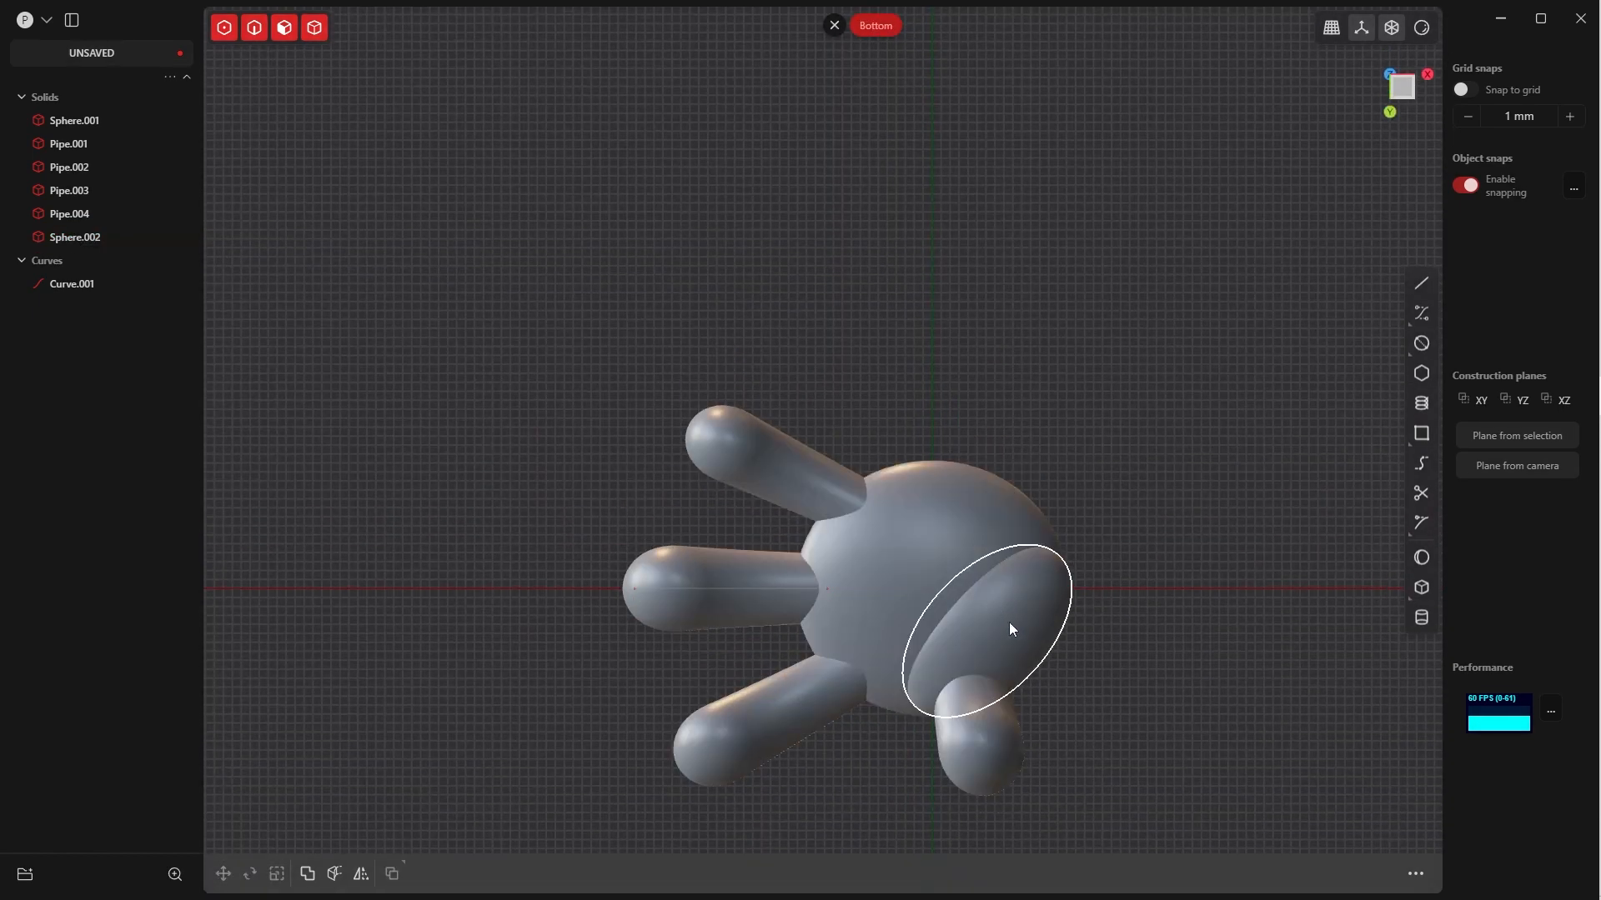
Duplicate the thumb-side ellipsoid and move the copy about -697 mm in X and -1775 mm in Y to the opposite side of the palm
{"action": "key", "text": "grave"}
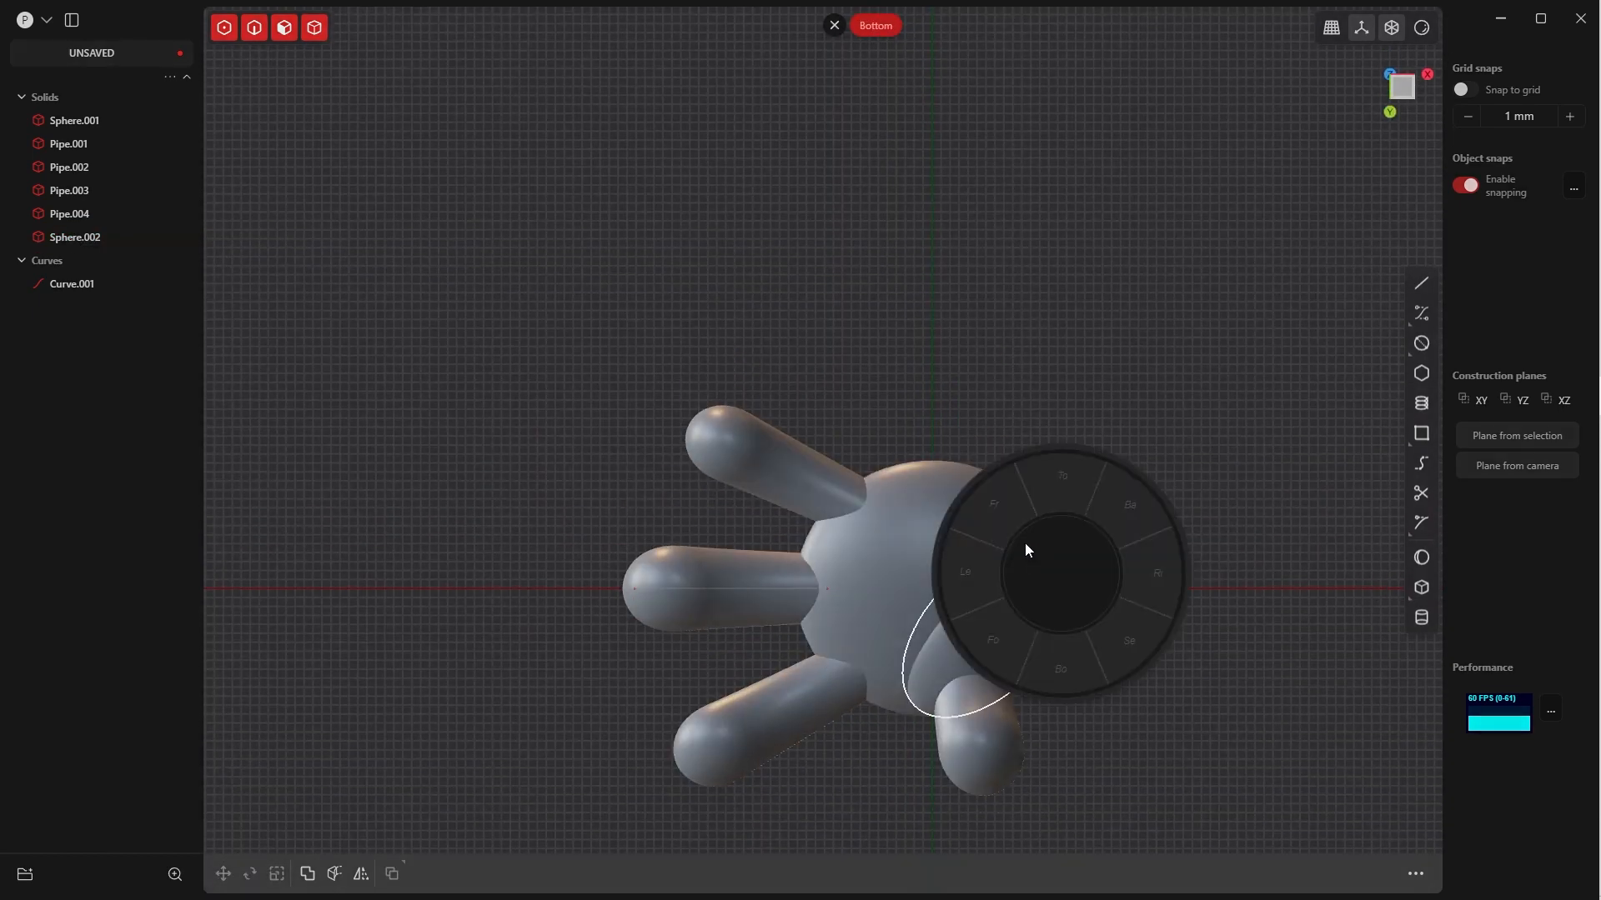
{"action": "left_click", "coordinate": [1074, 660]}
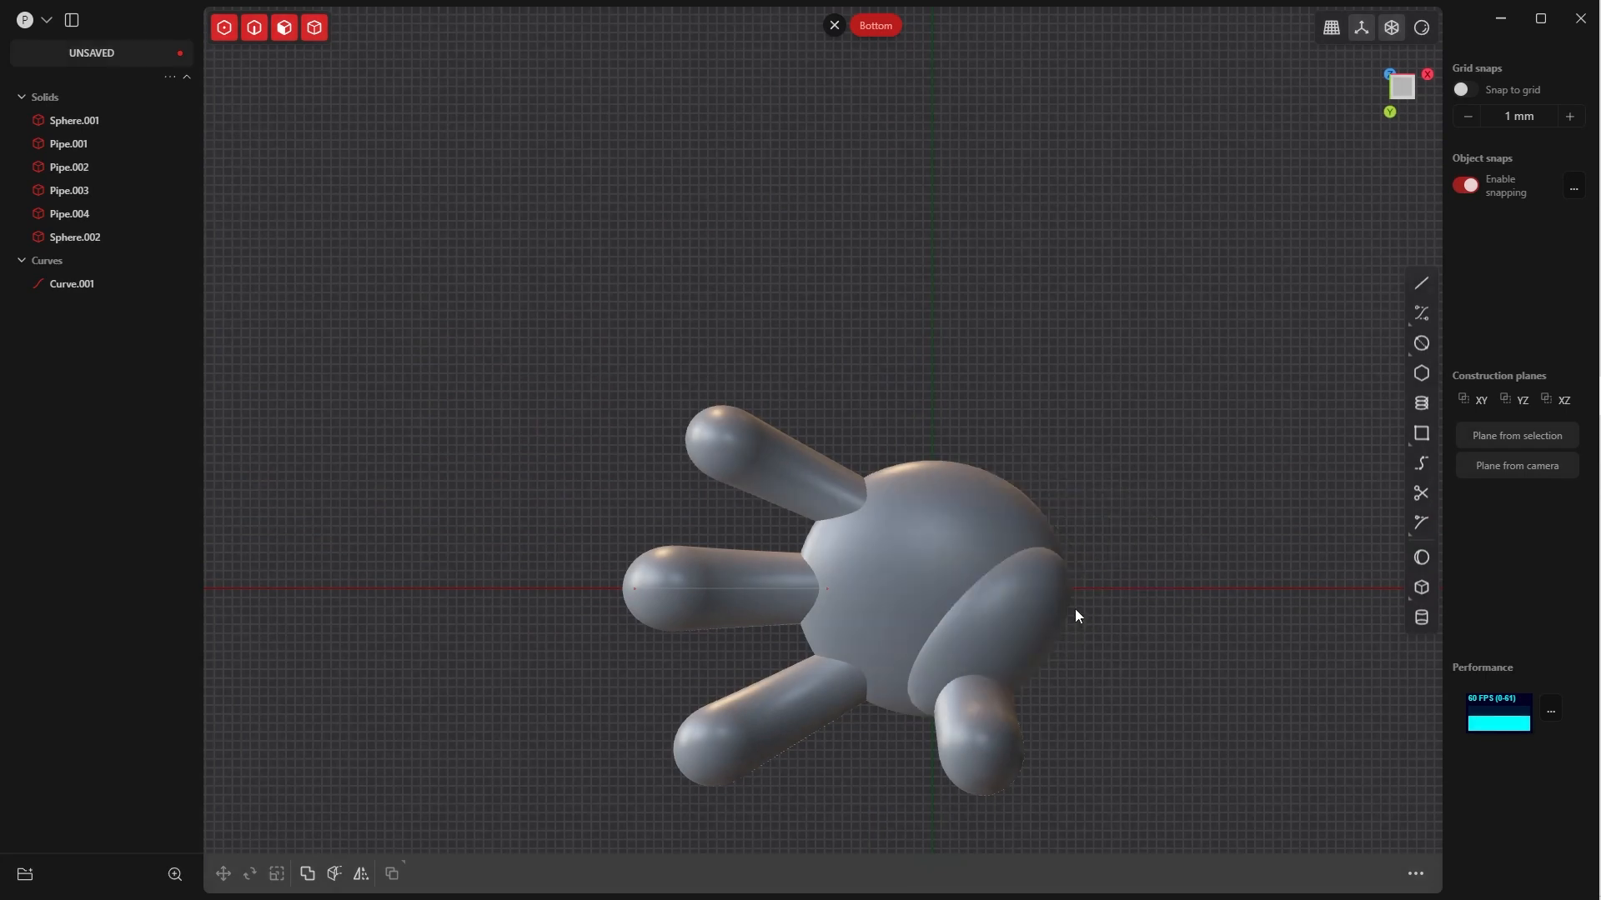
{"action": "key", "text": "grave"}
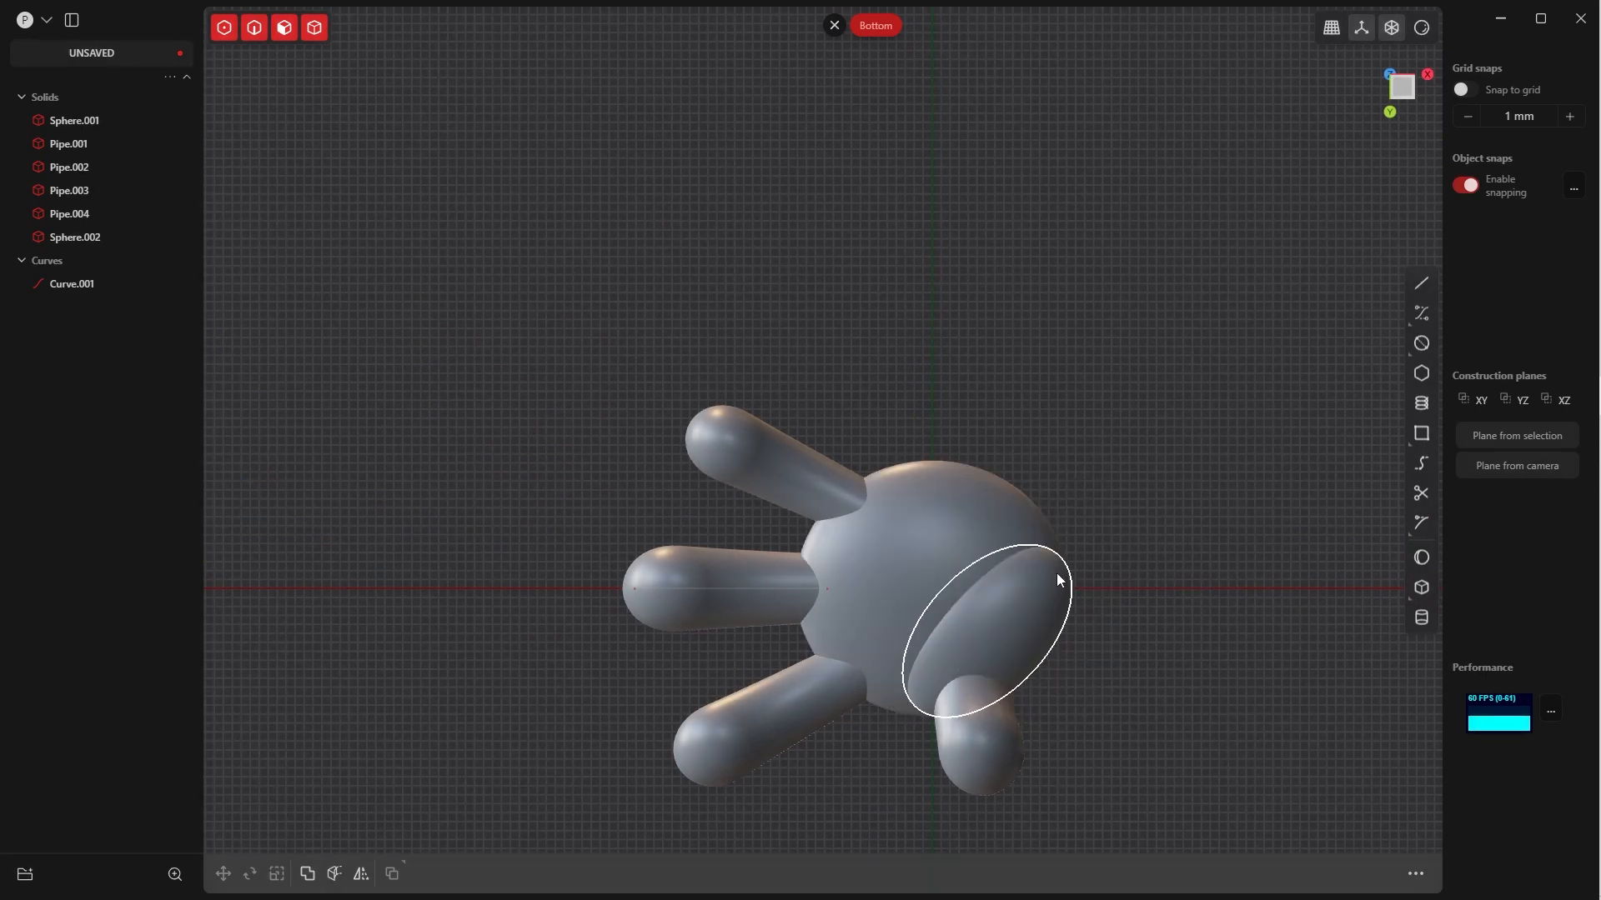
{"action": "left_click", "coordinate": [1057, 581]}
{"action": "key", "text": "ctrl+d"}
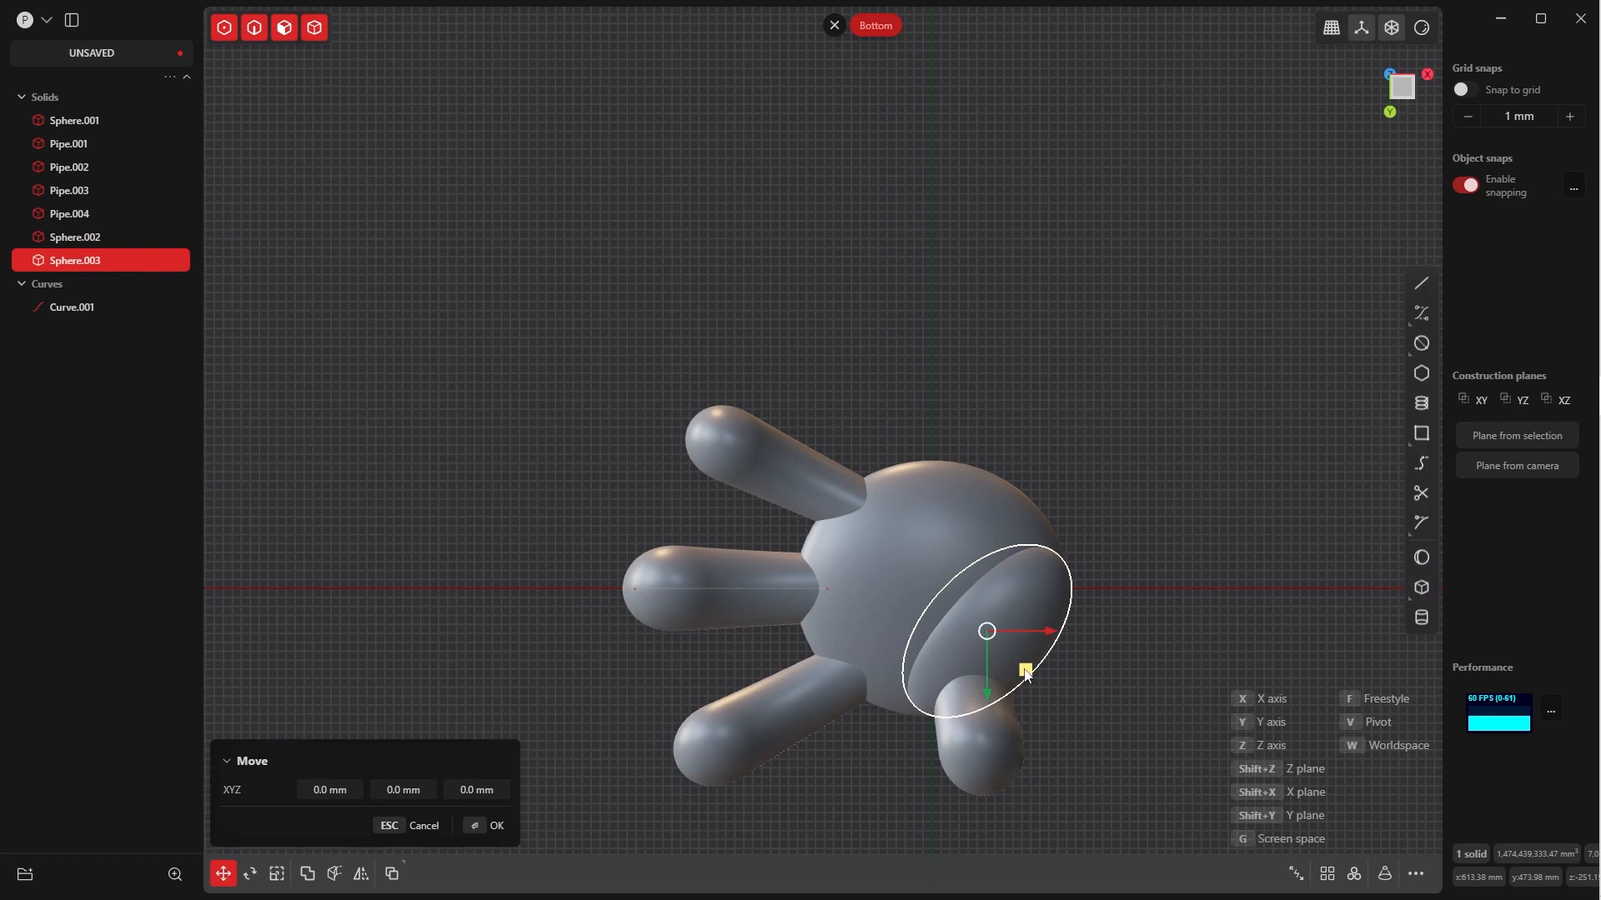
{"action": "left_click_drag", "start_coordinate": [1026, 674], "coordinate": [963, 510]}
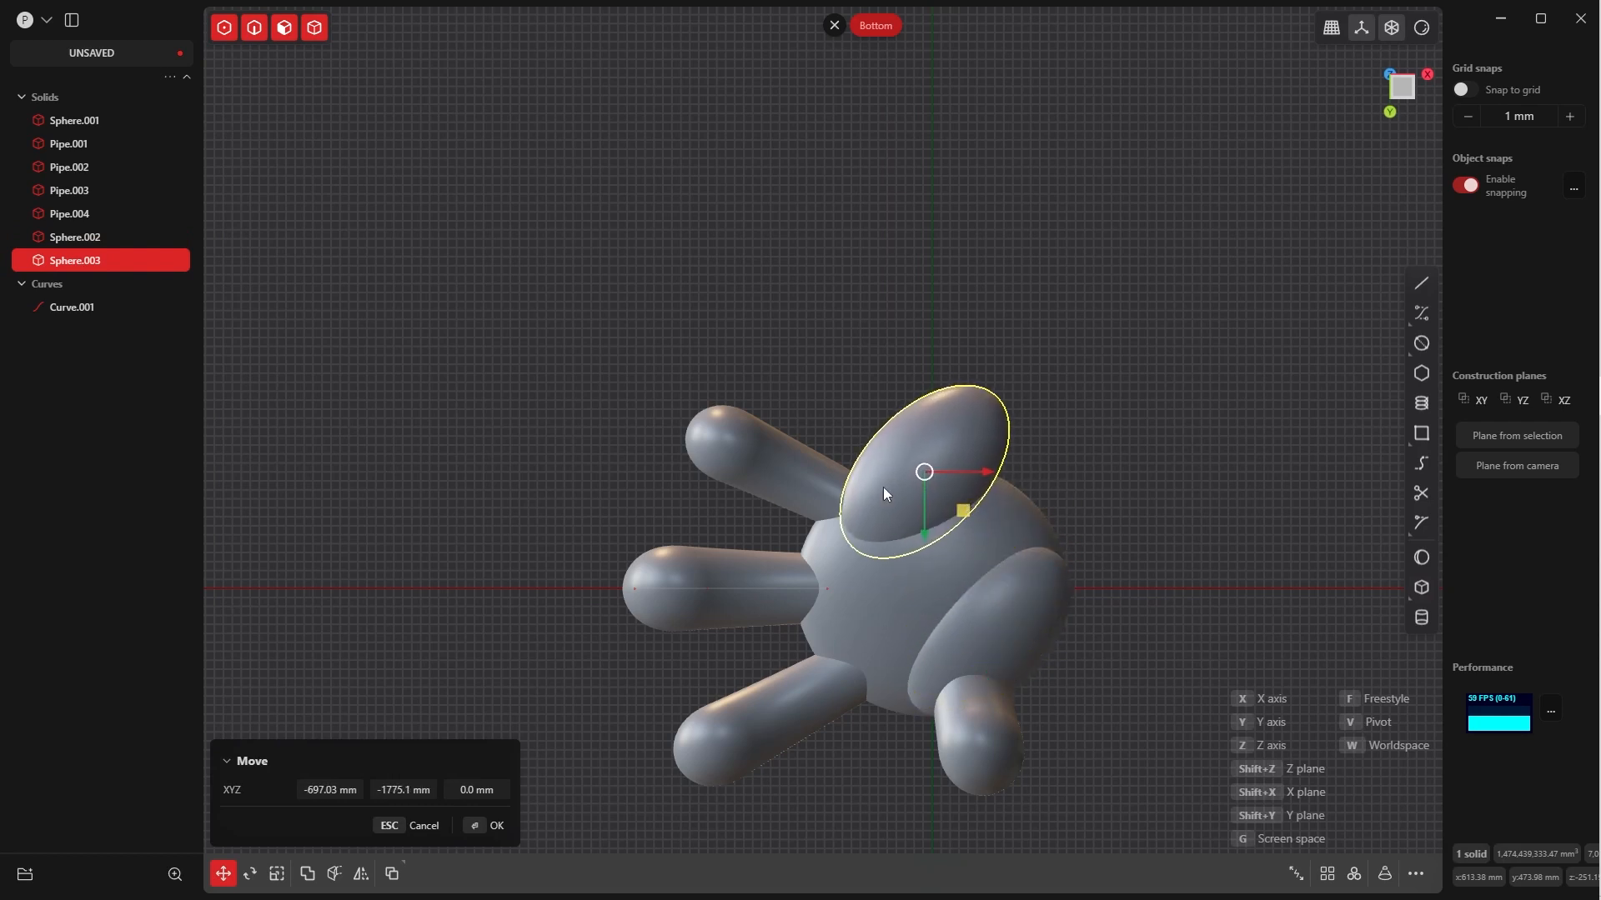
{"action": "left_click", "coordinate": [492, 825]}
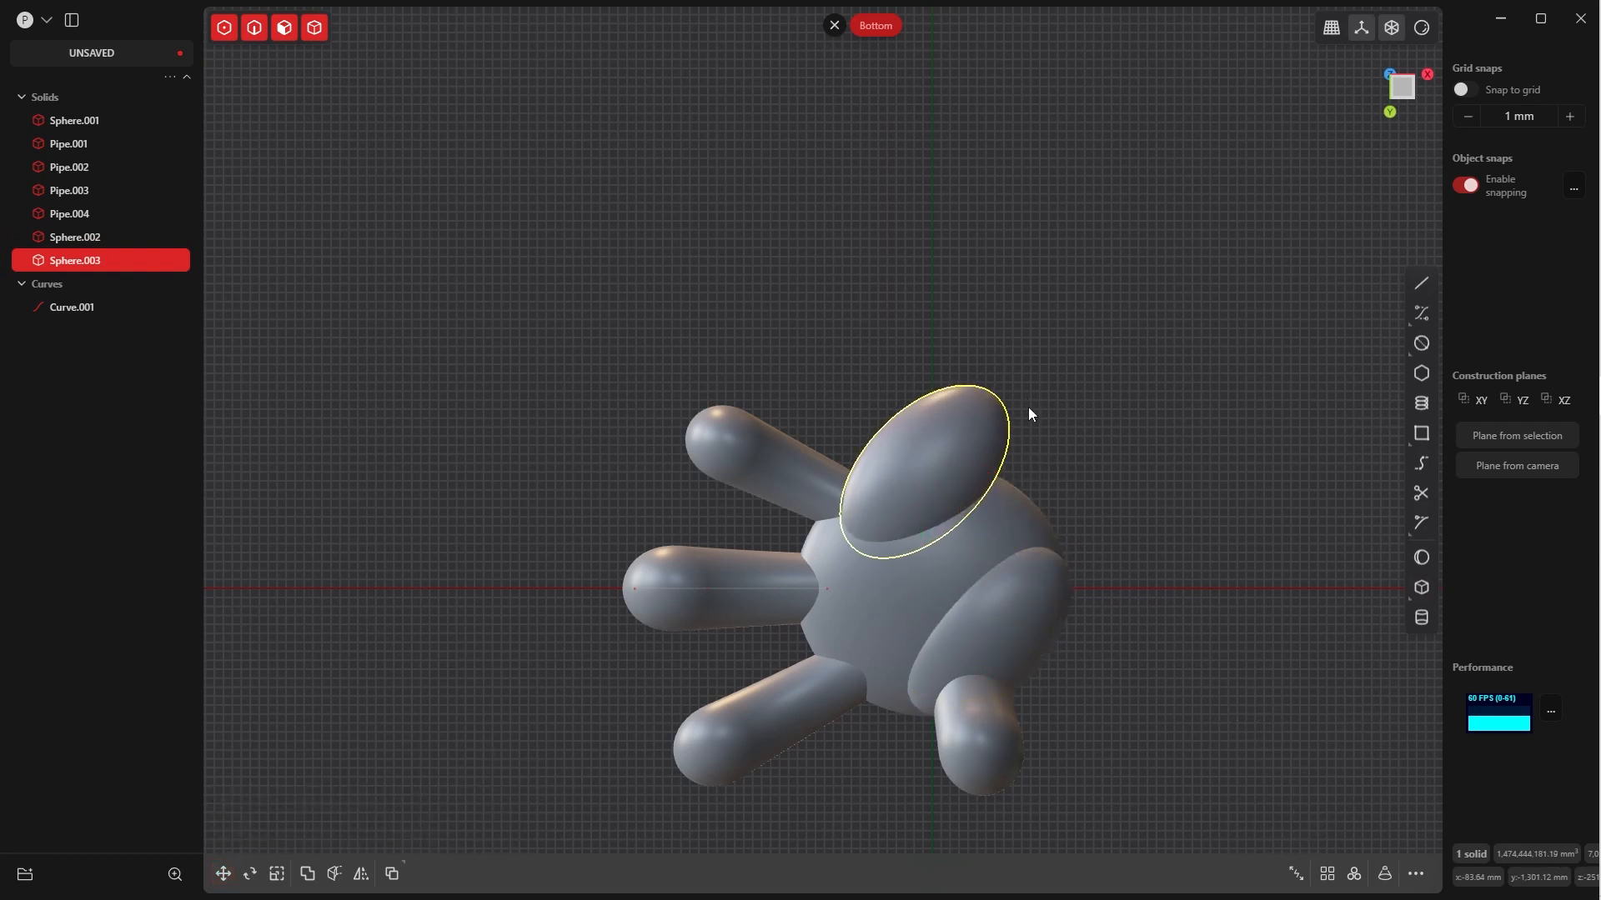
Rotate the second palm ellipsoid about 52.2° around the Z axis in the bottom view
{"action": "key", "text": "r"}
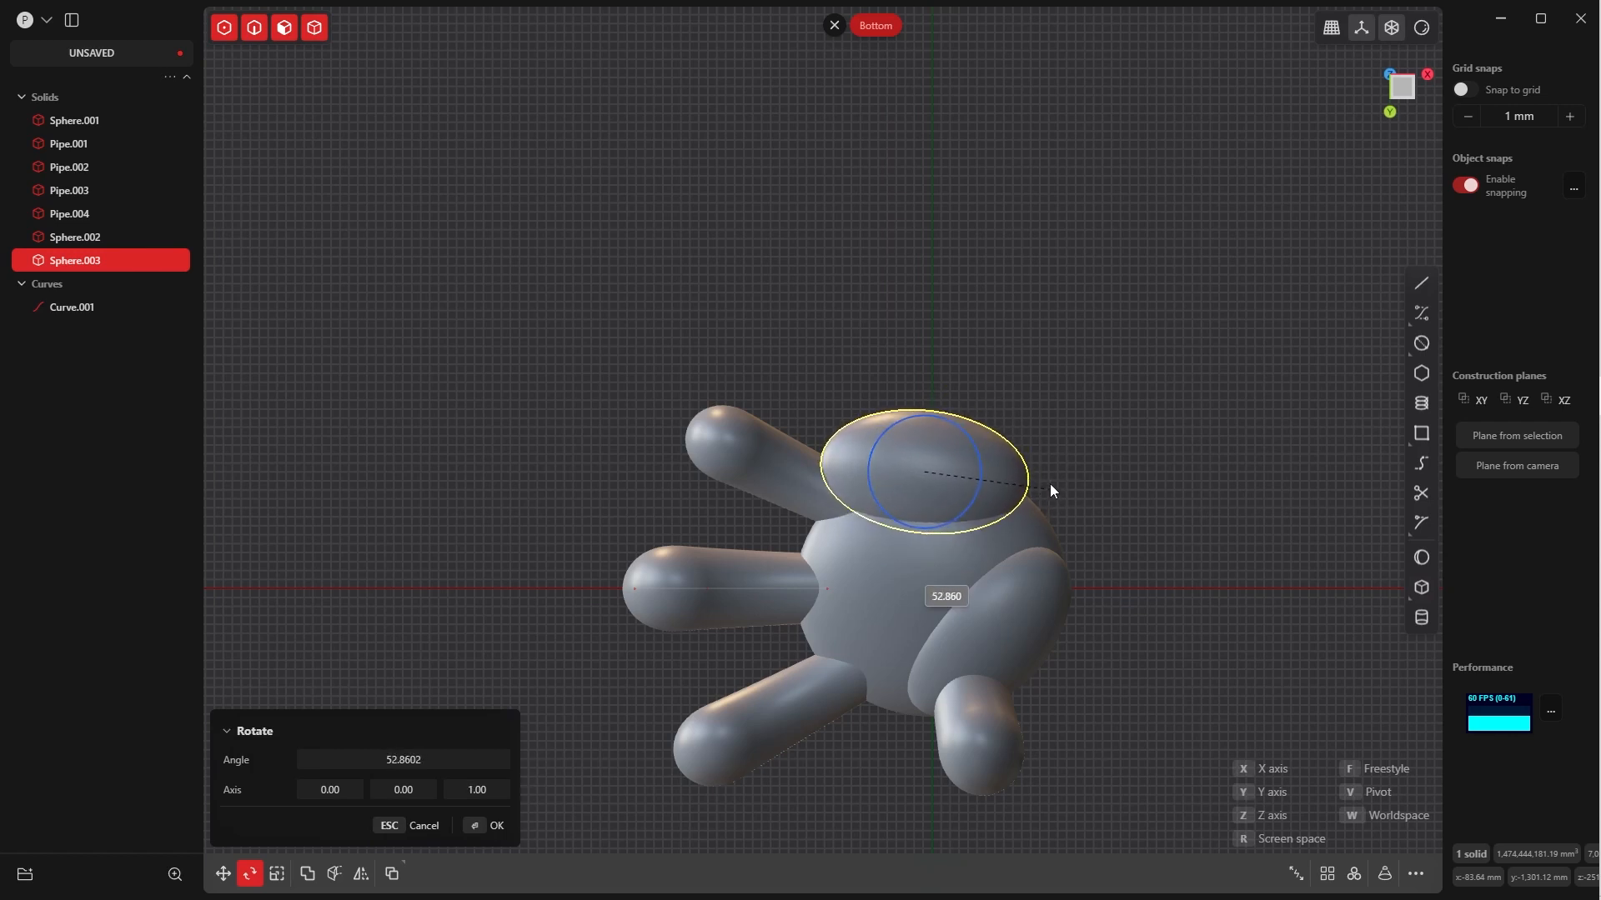
{"action": "left_click", "coordinate": [1052, 492]}
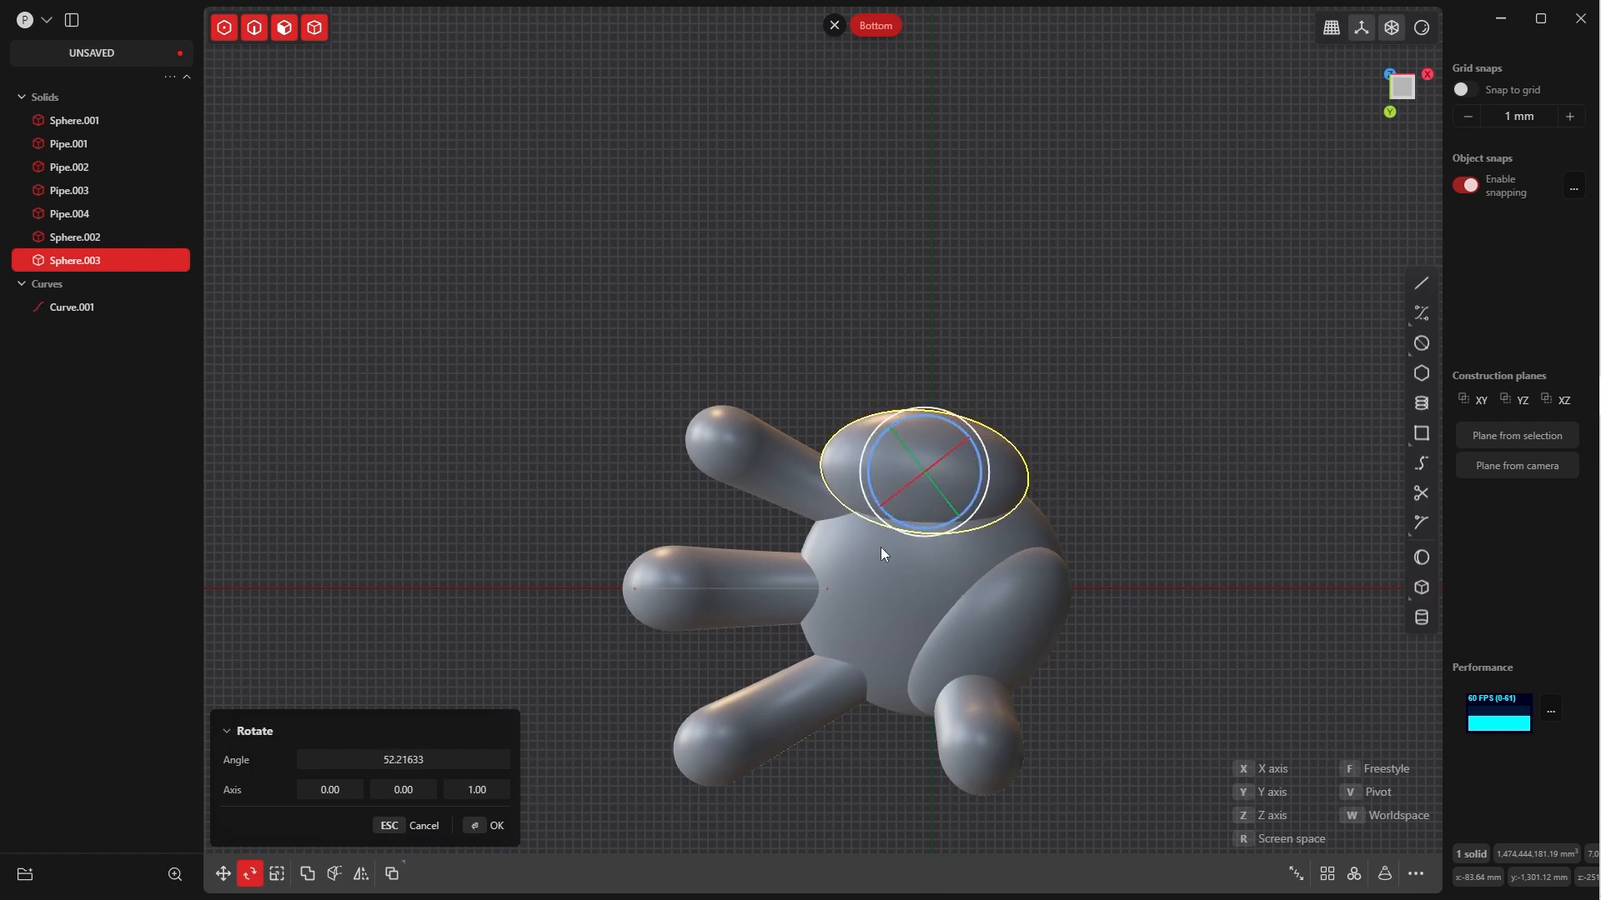
{"action": "left_click", "coordinate": [479, 834]}
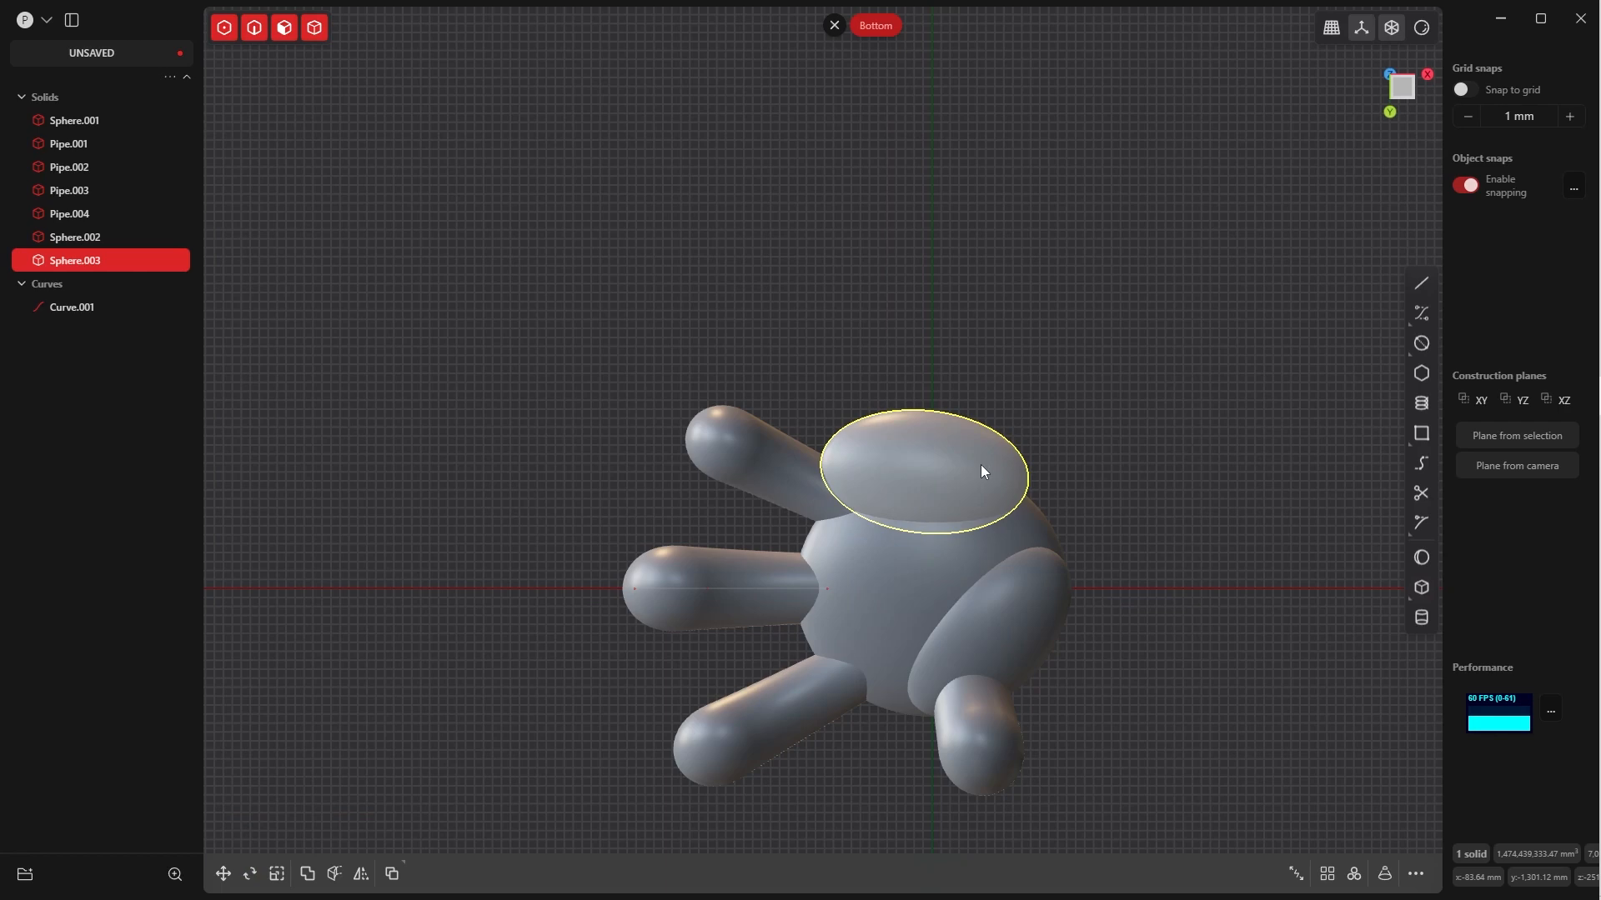
Move the second palm ellipsoid onto the palm, to about X 279 mm and Y -659 mm
{"action": "key", "text": "g"}
{"action": "middle_click_drag", "start_coordinate": [1022, 528], "coordinate": [1034, 581]}
{"action": "right_click", "coordinate": [1022, 626]}
{"action": "right_click", "coordinate": [994, 480]}
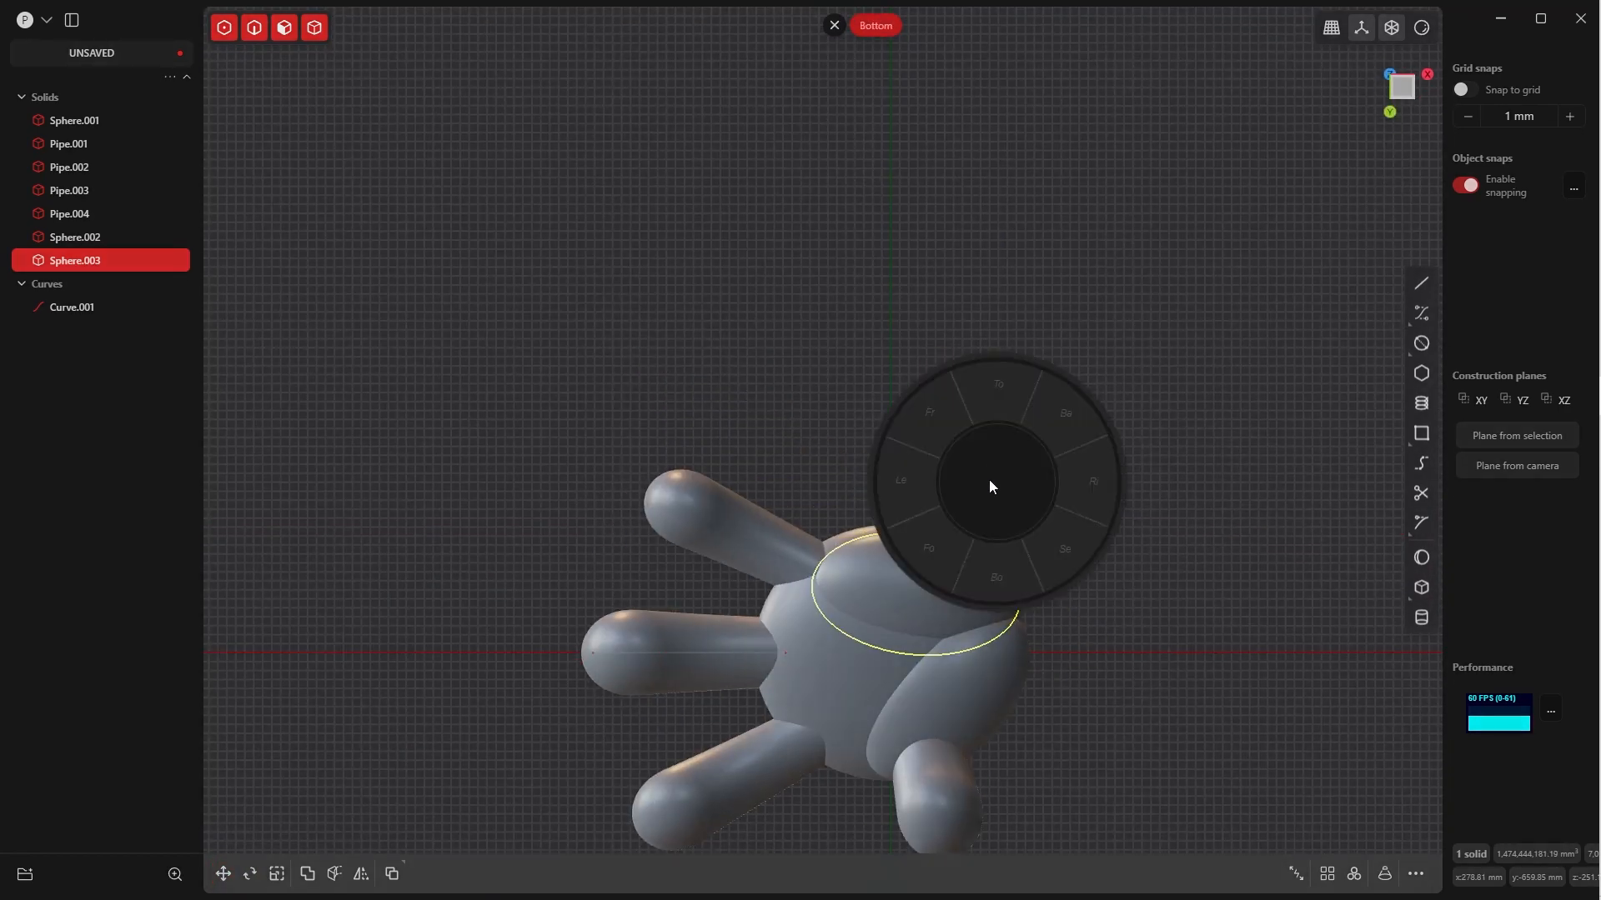
{"action": "left_click", "coordinate": [969, 440]}
{"action": "left_click", "coordinate": [950, 554]}
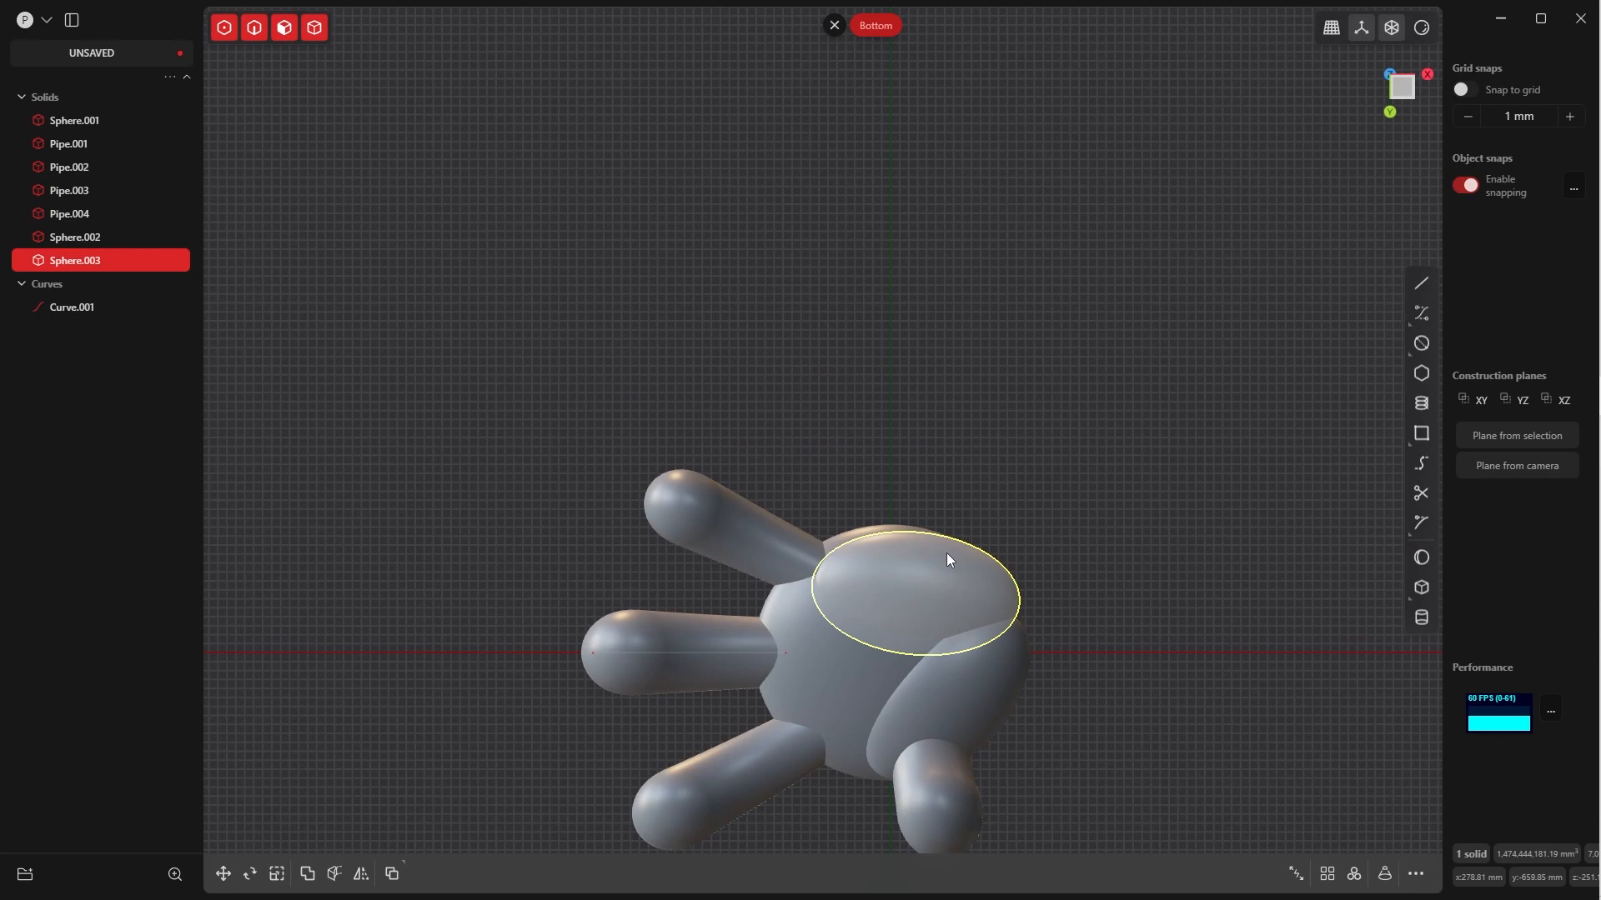
Scale the second palm ellipsoid to about 1.27 in Y and enlarge it slightly along Z
{"action": "key", "text": "s"}
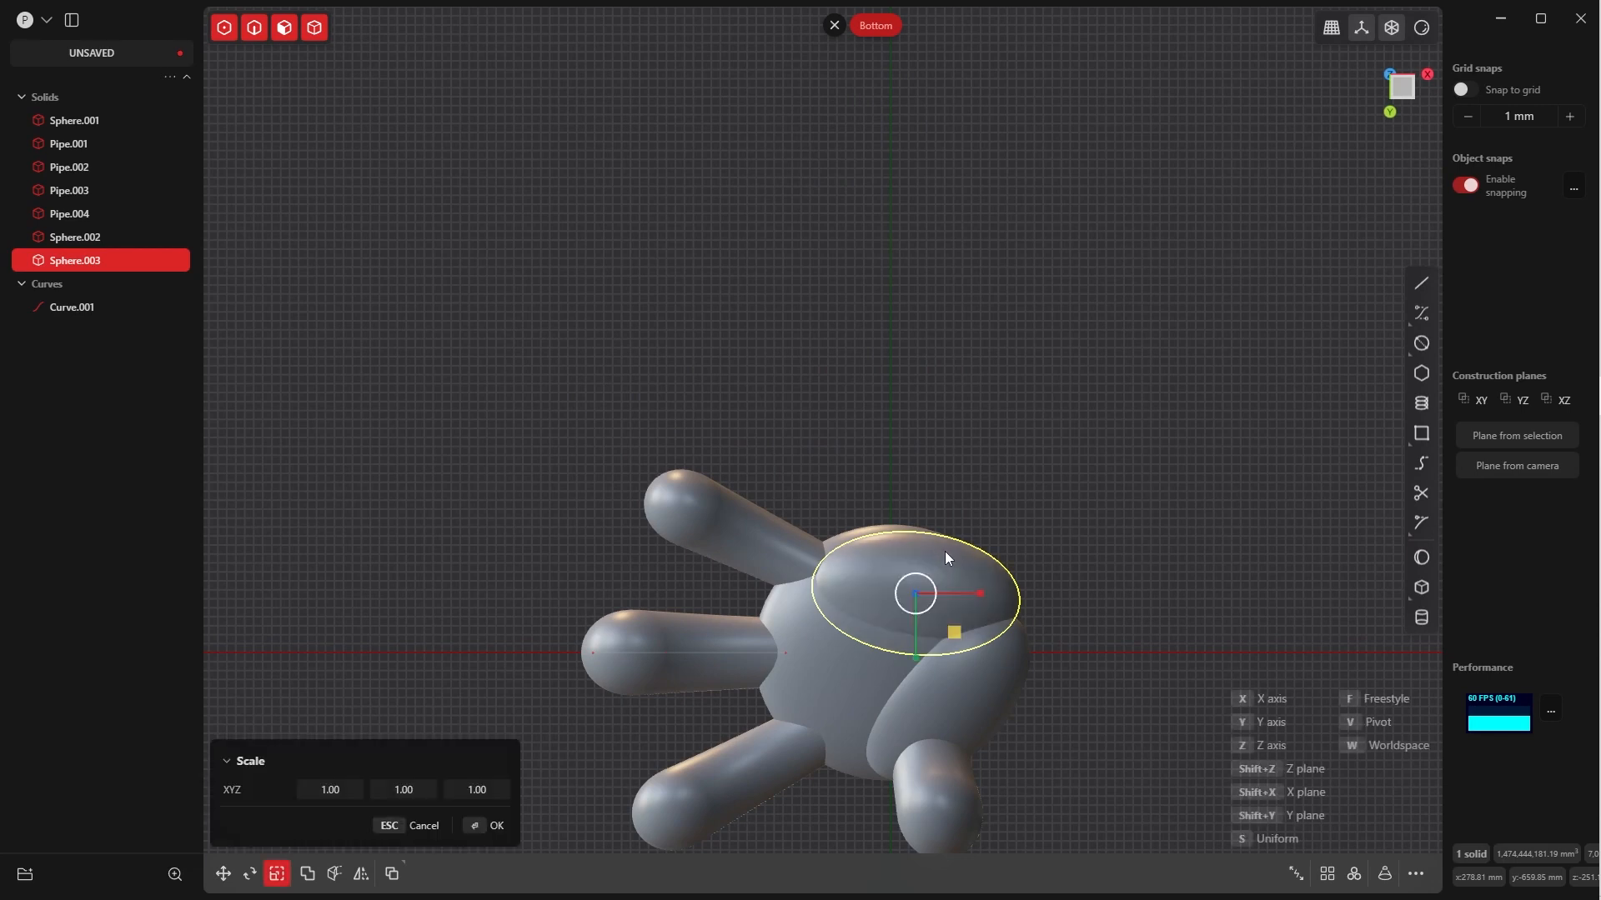
{"action": "key", "text": "y"}
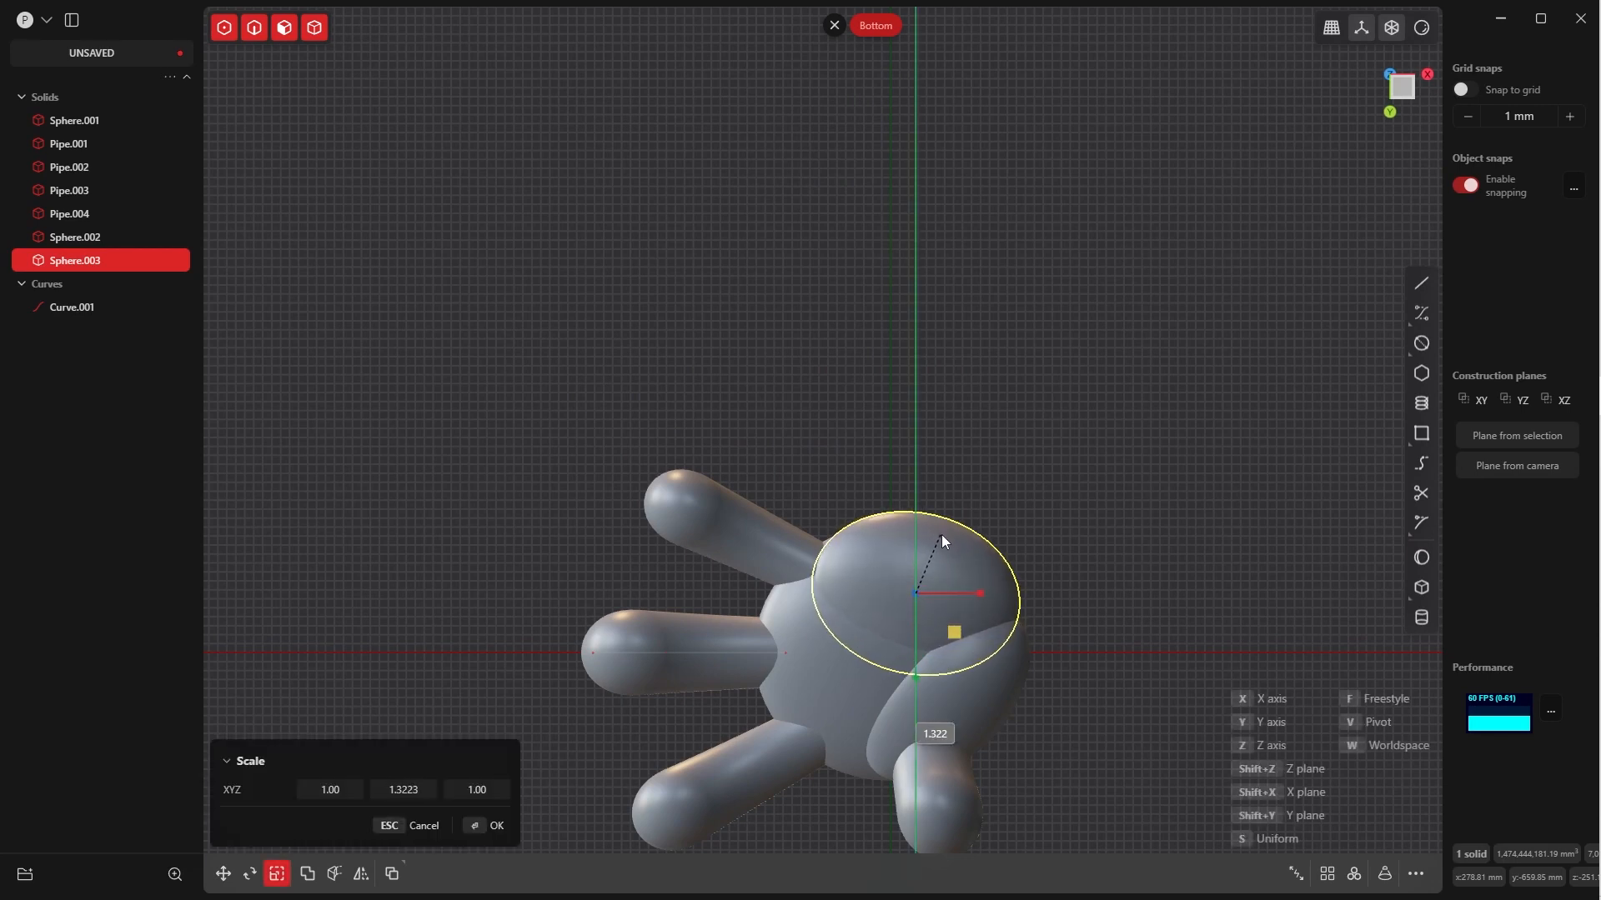
{"action": "left_click", "coordinate": [942, 538]}
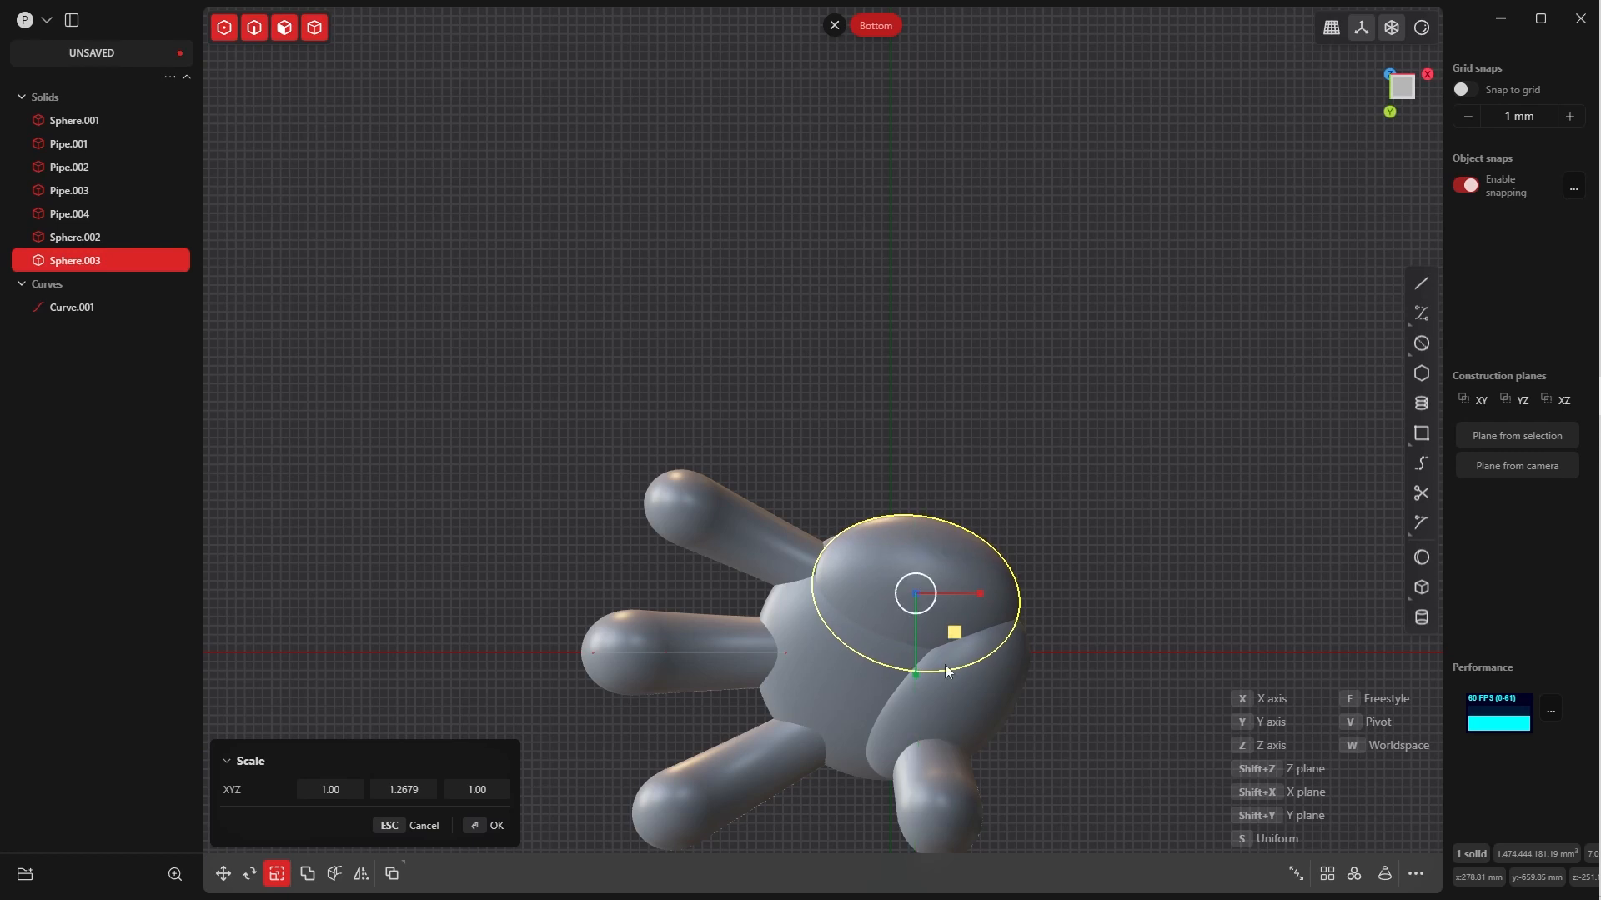
{"action": "middle_click_drag", "start_coordinate": [949, 646], "coordinate": [958, 584]}
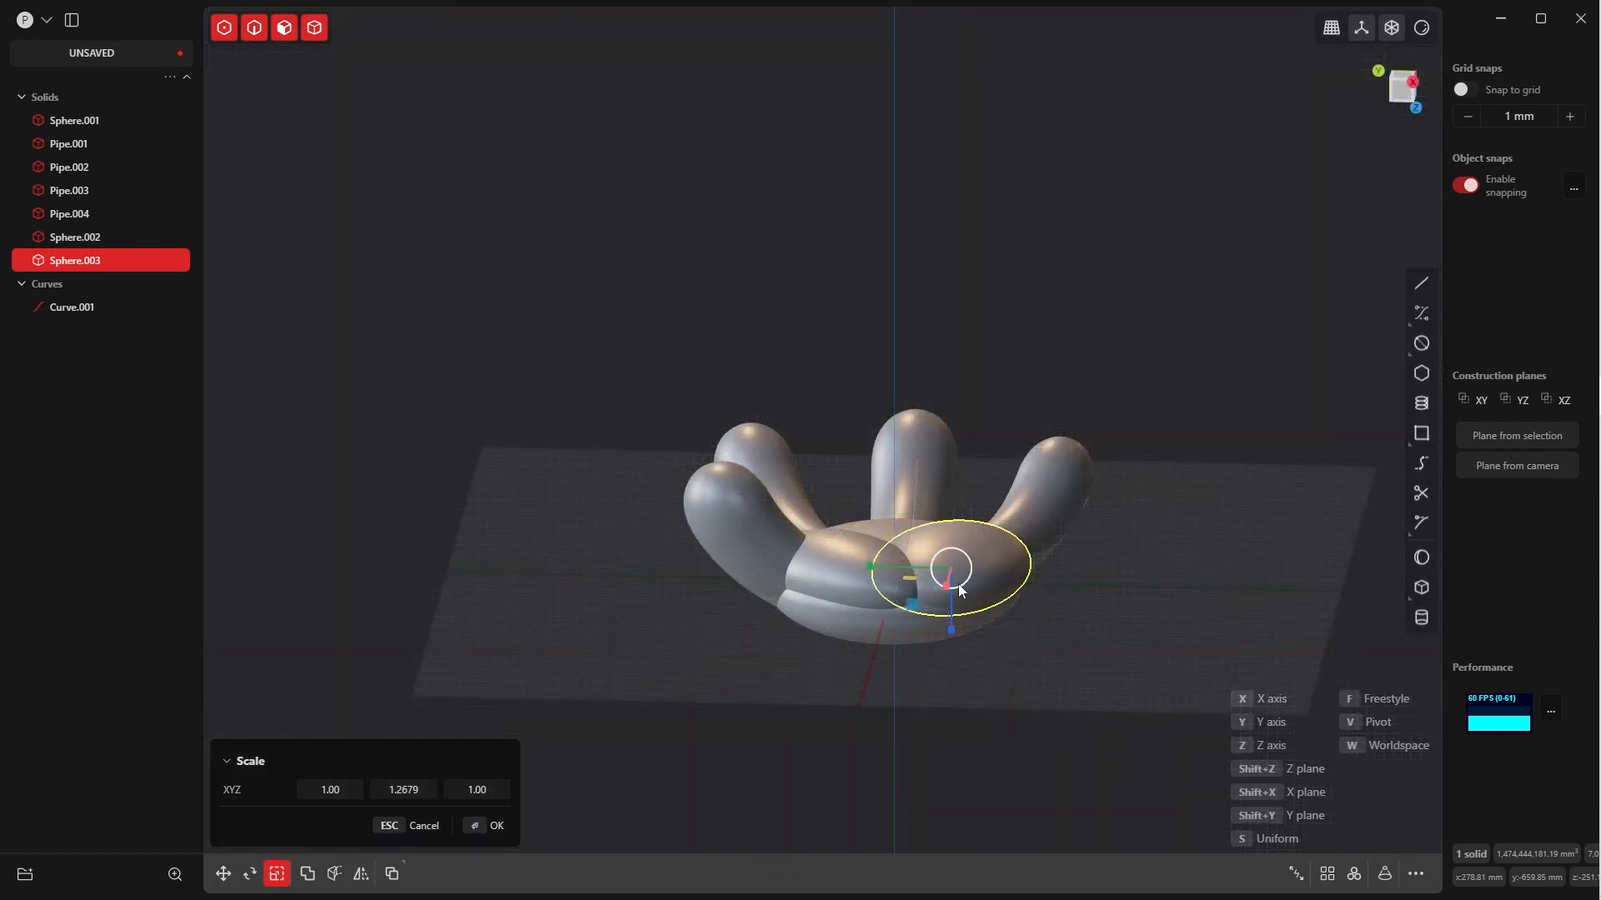
{"action": "left_click_drag", "start_coordinate": [952, 627], "coordinate": [952, 638]}
{"action": "left_click", "coordinate": [486, 827]}
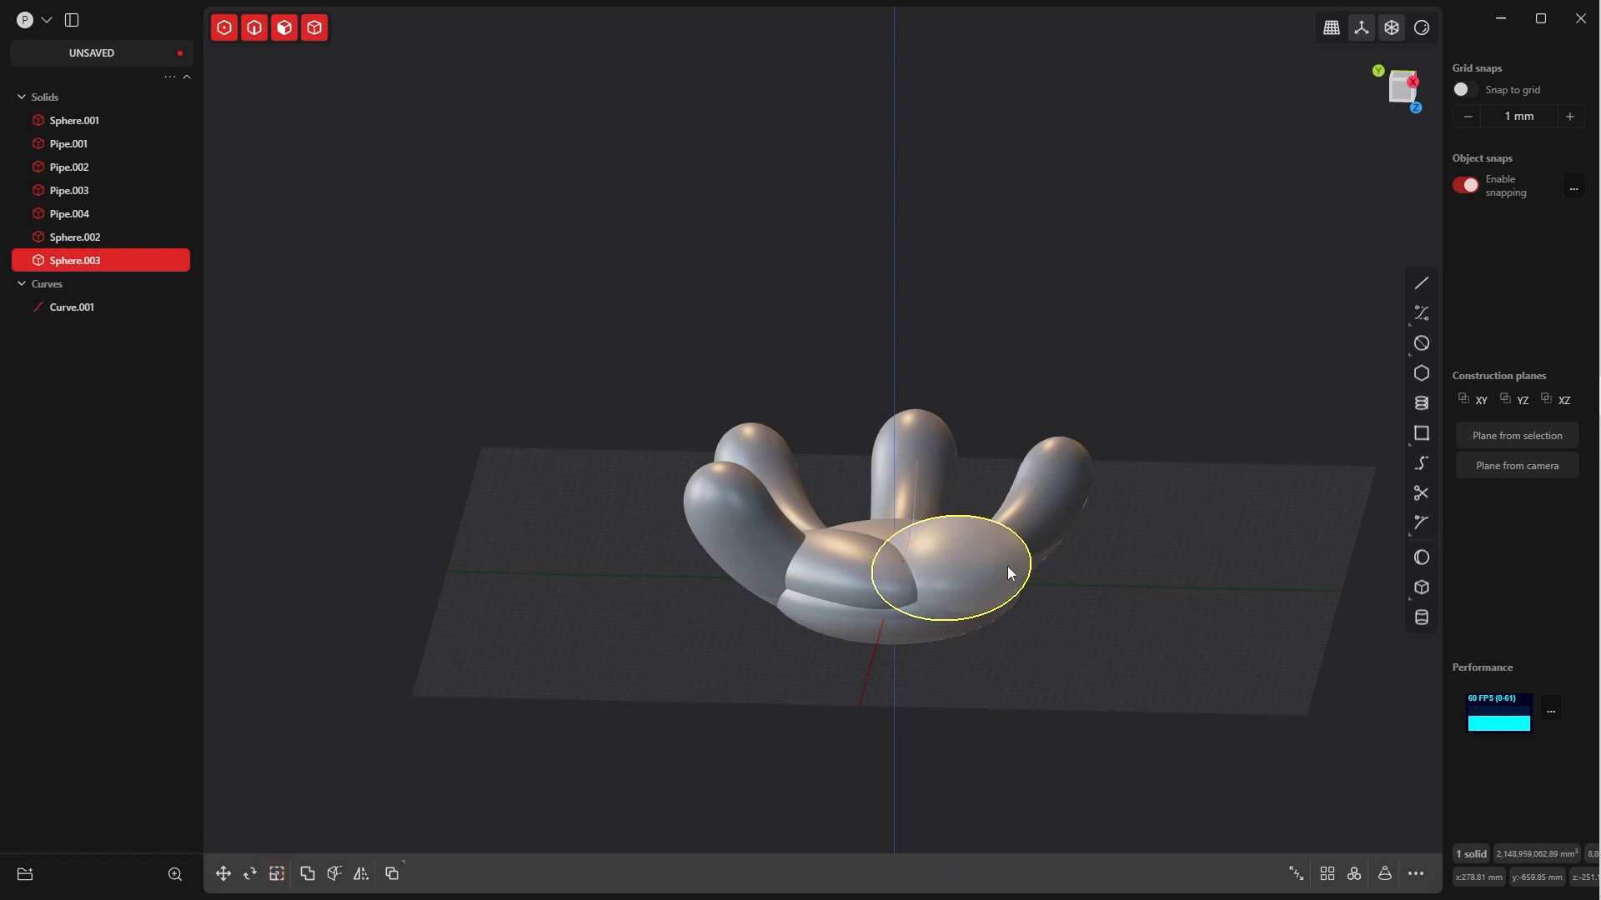
Move the second palm ellipsoid along the Z axis, deeper into the palm, to about Z -125 mm
{"action": "key", "text": "g"}
{"action": "key", "text": "y"}
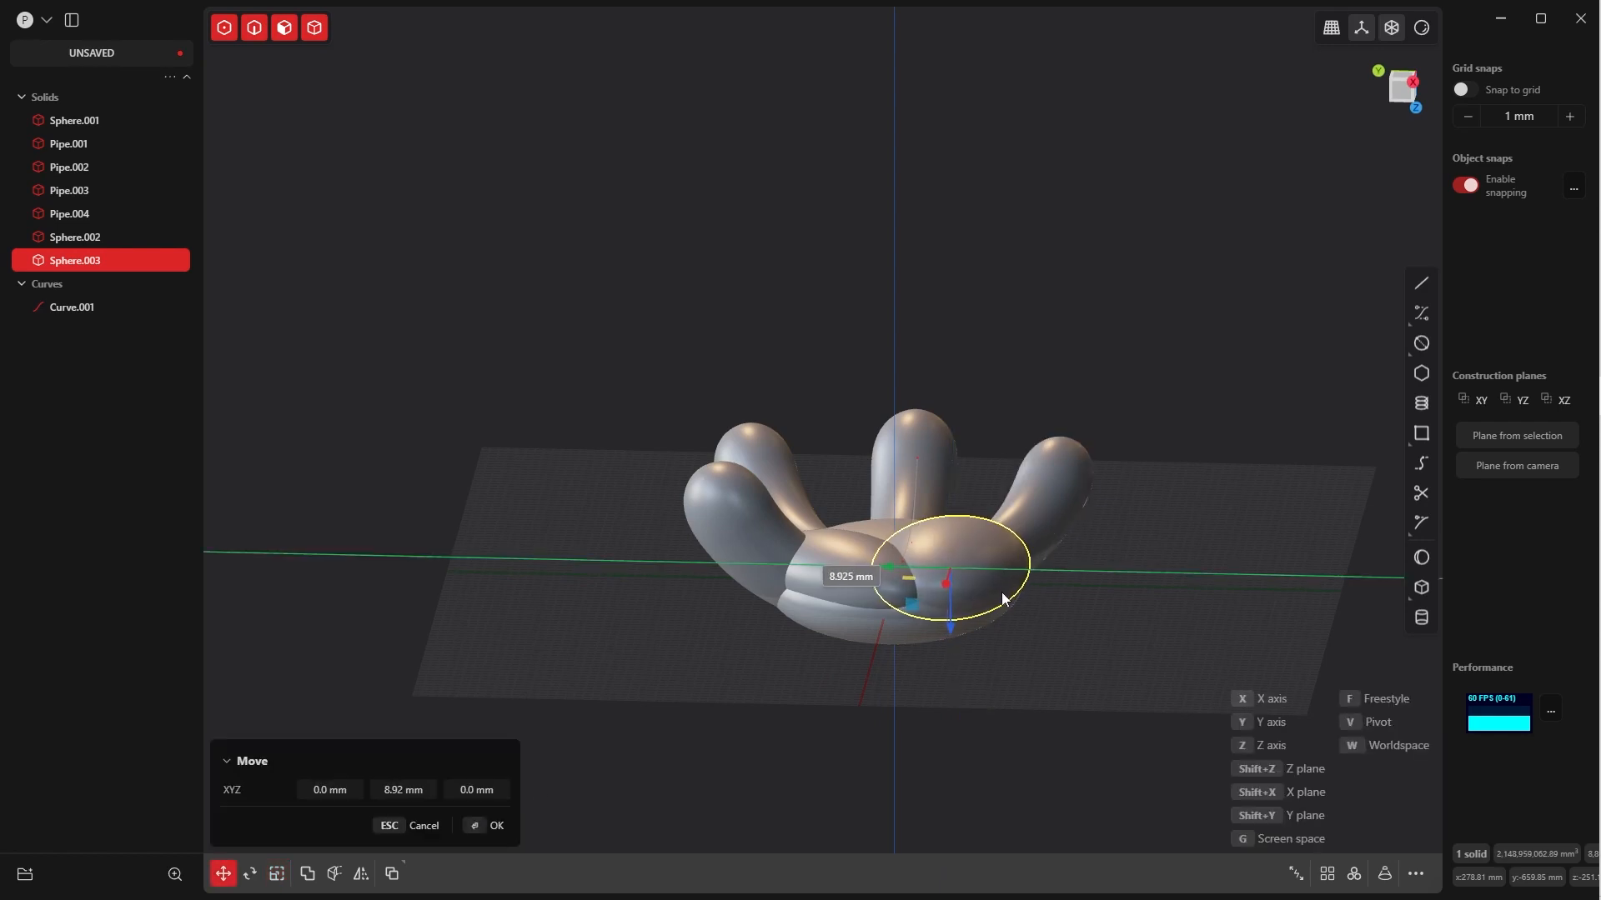
{"action": "left_click", "coordinate": [1002, 591]}
{"action": "key", "text": "g"}
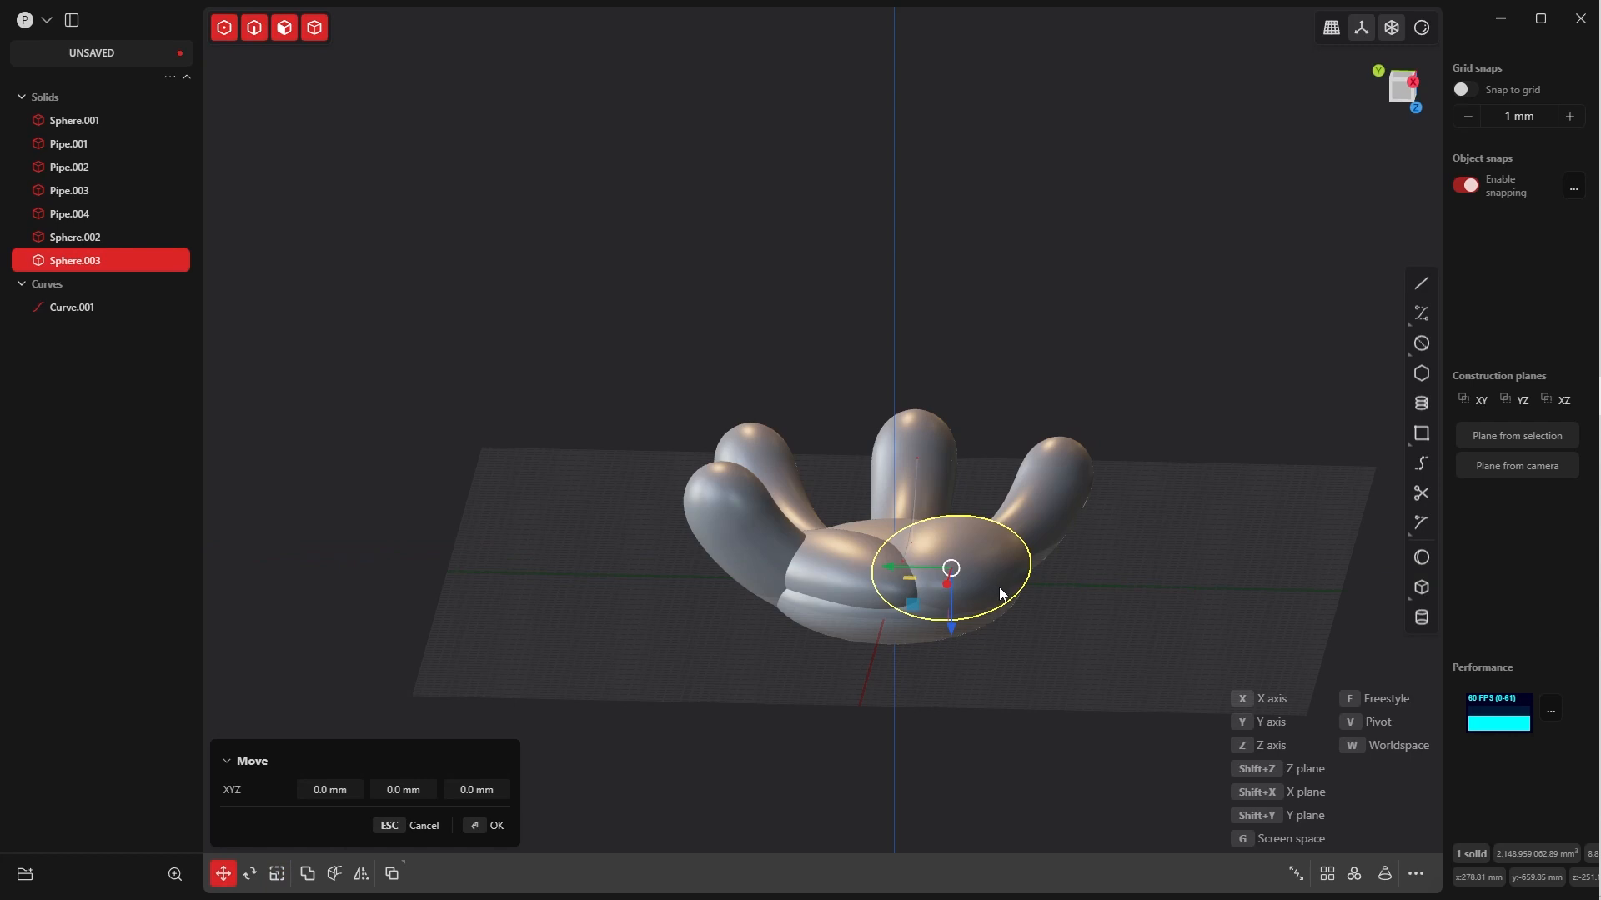
{"action": "key", "text": "z"}
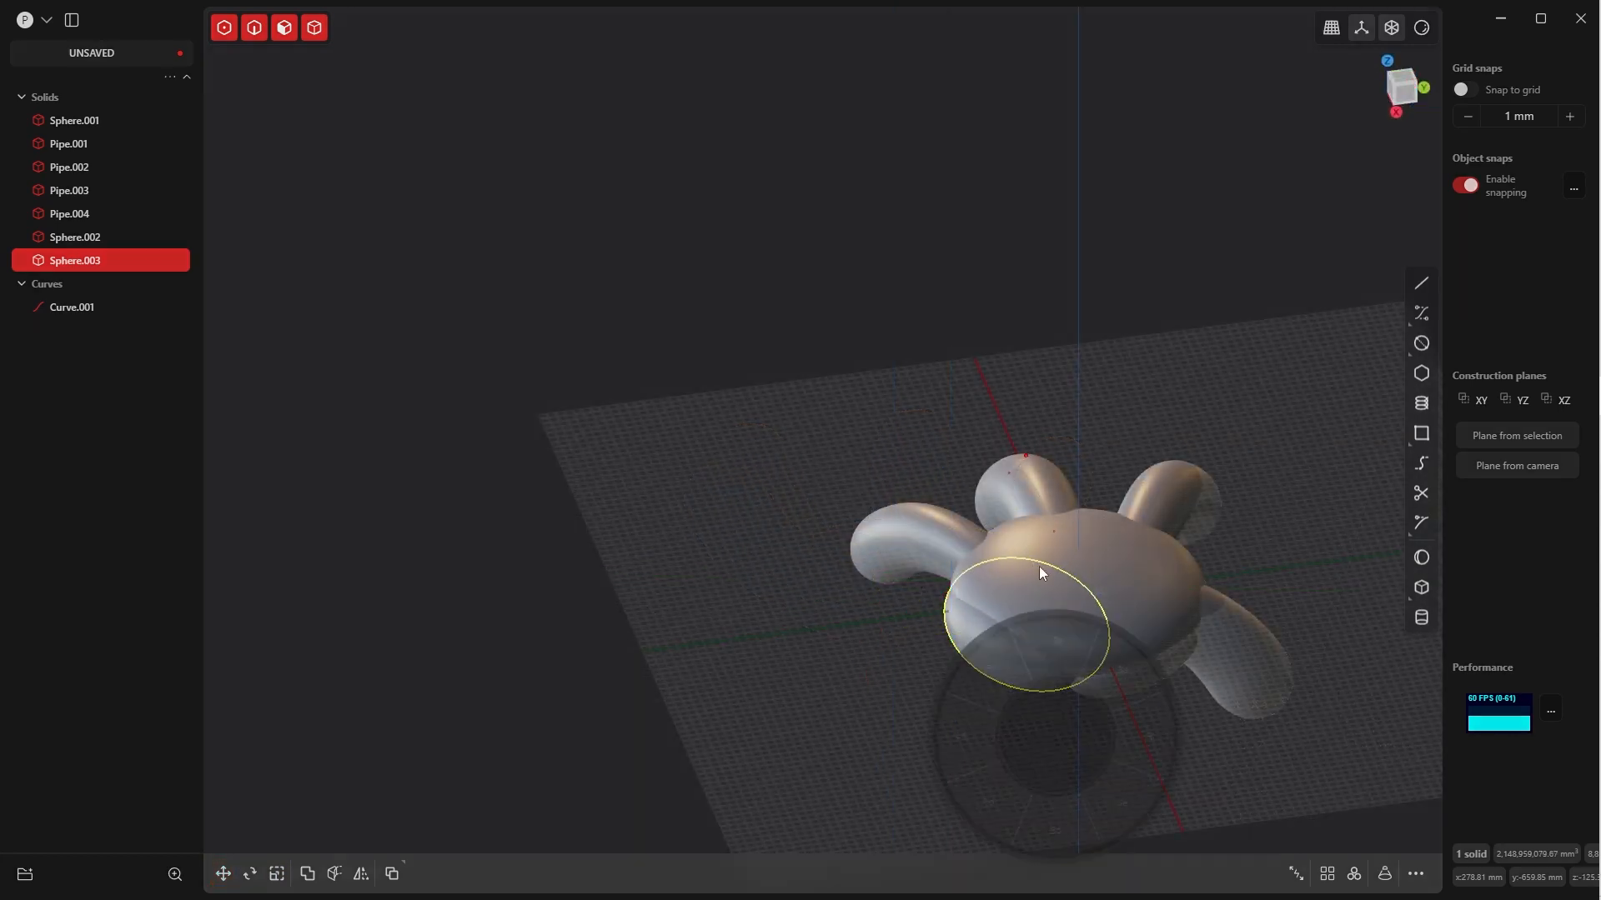
Rotate the second palm ellipsoid about 8.1° around the Z axis in the top view
{"action": "key", "text": "7"}
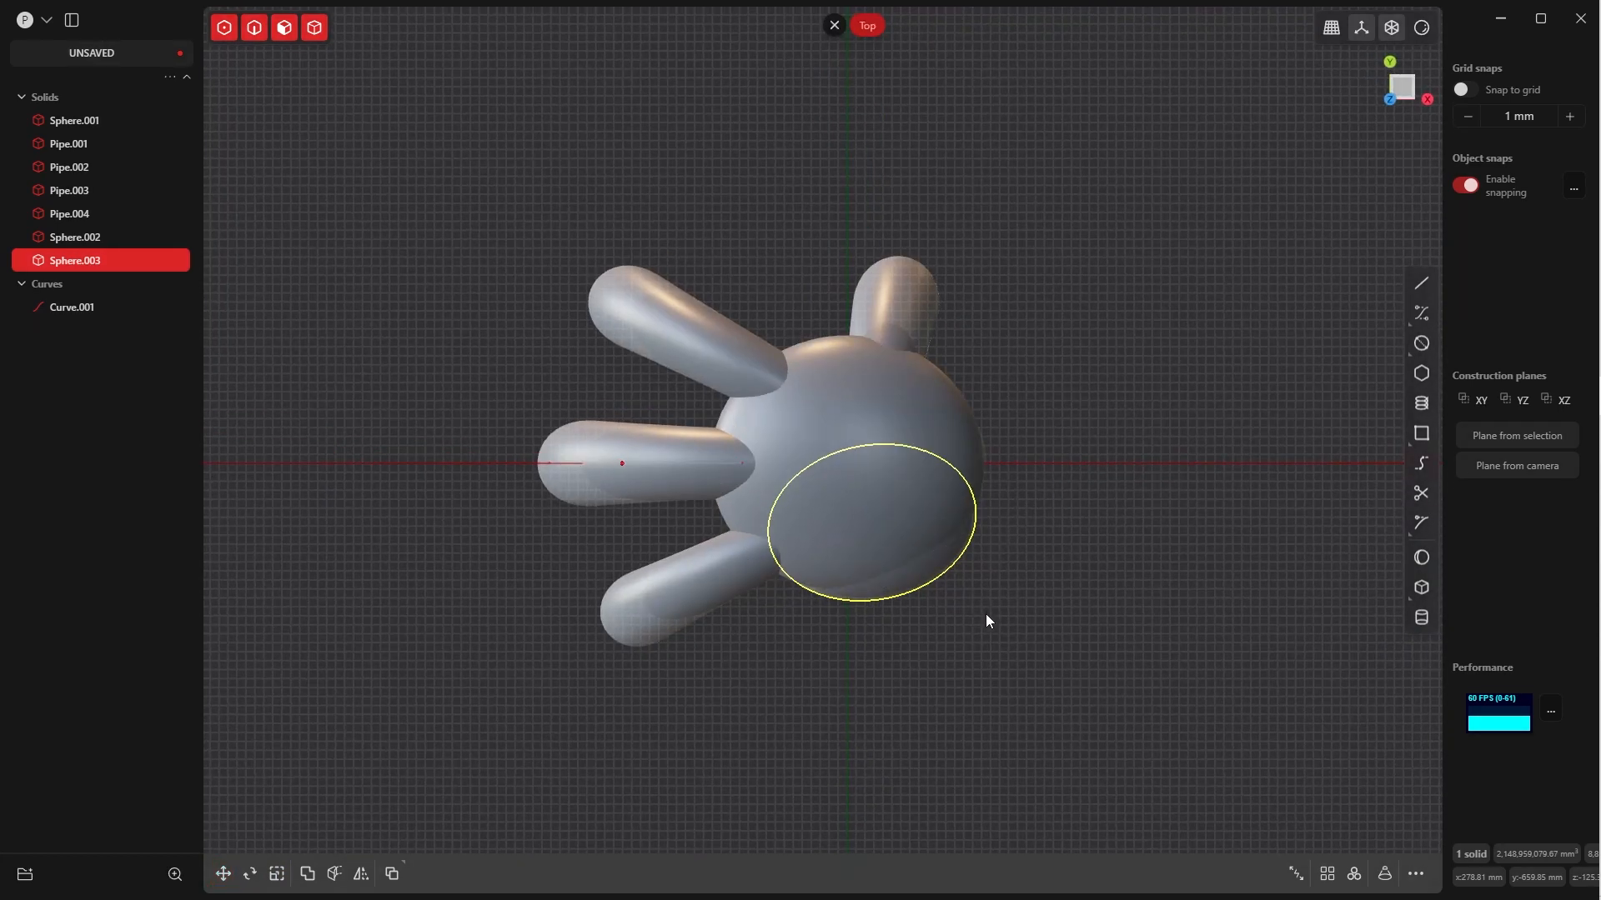
{"action": "key", "text": "r"}
{"action": "key", "text": "z"}
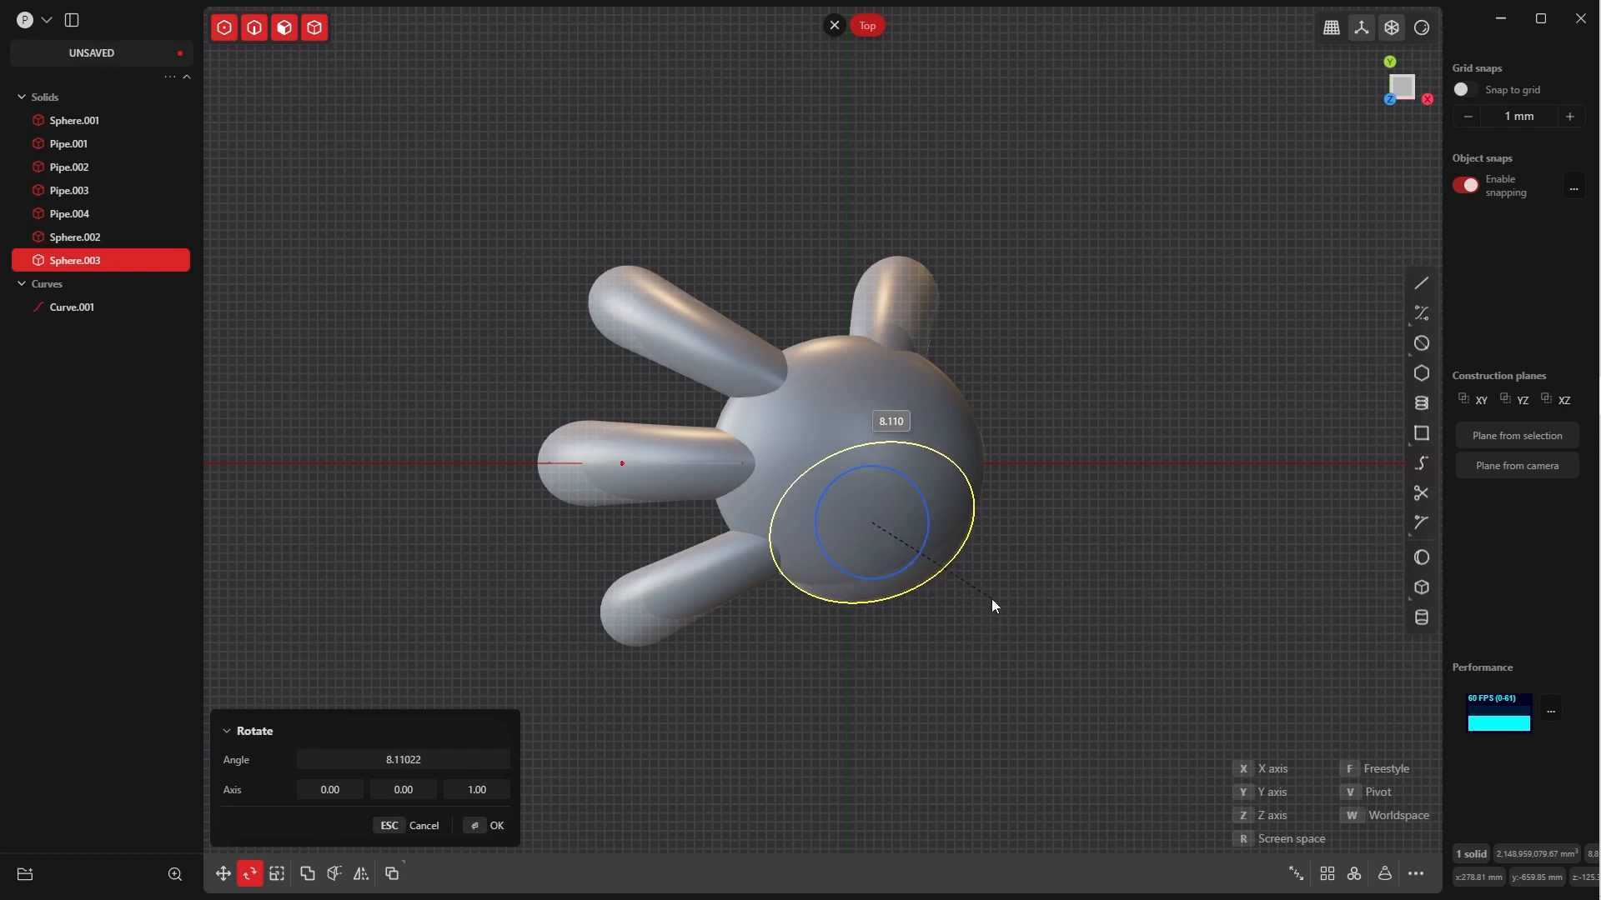
{"action": "left_click", "coordinate": [992, 604]}
{"action": "left_click", "coordinate": [466, 827]}
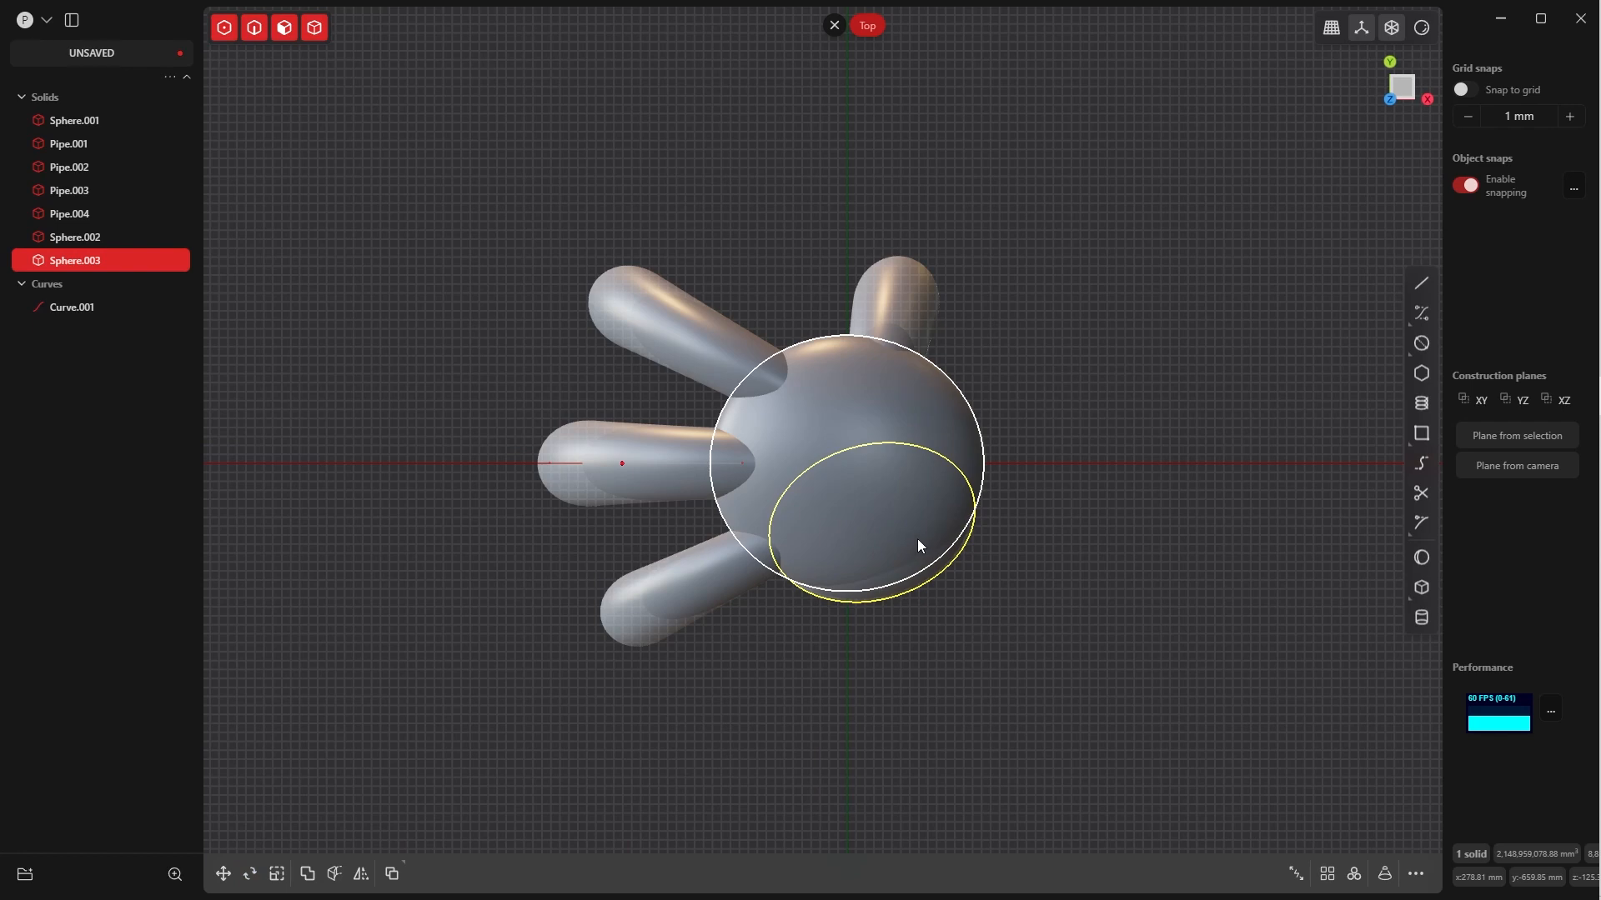
Move the second palm ellipsoid inward within the palm outline, to about X 288 mm and Y -455 mm
{"action": "key", "text": "g"}
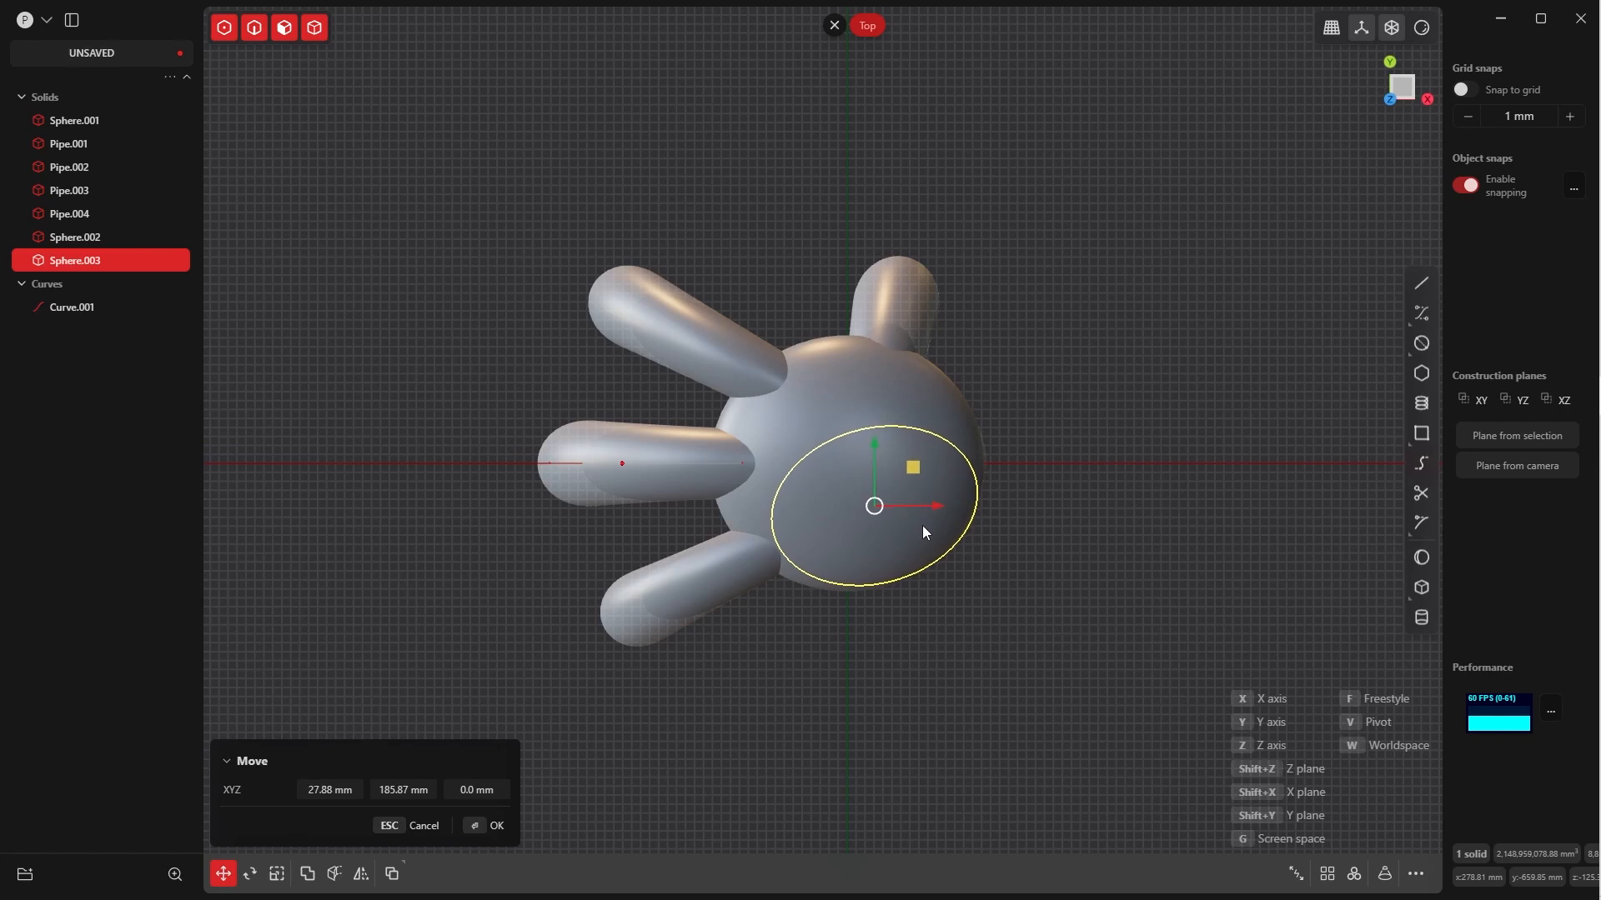
{"action": "left_click", "coordinate": [497, 823]}
{"action": "middle_click_drag", "start_coordinate": [938, 466], "coordinate": [892, 392]}
{"action": "key", "text": "Escape"}
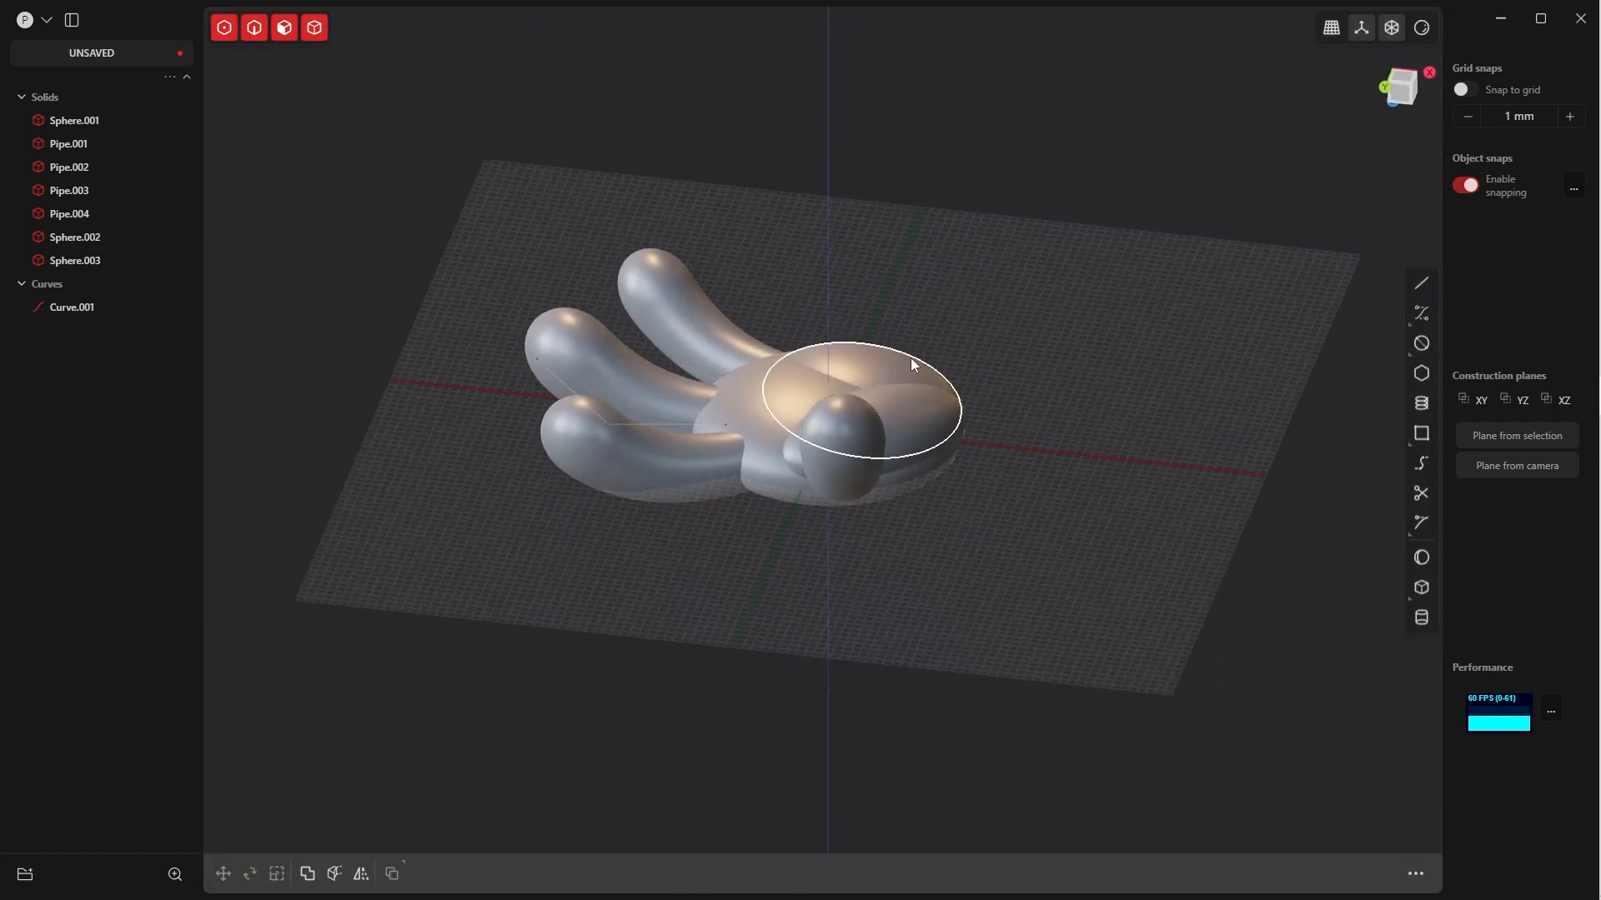
Move the second palm ellipsoid about -75 mm along the Z axis so it bulges further from the palm
{"action": "left_click", "coordinate": [884, 371]}
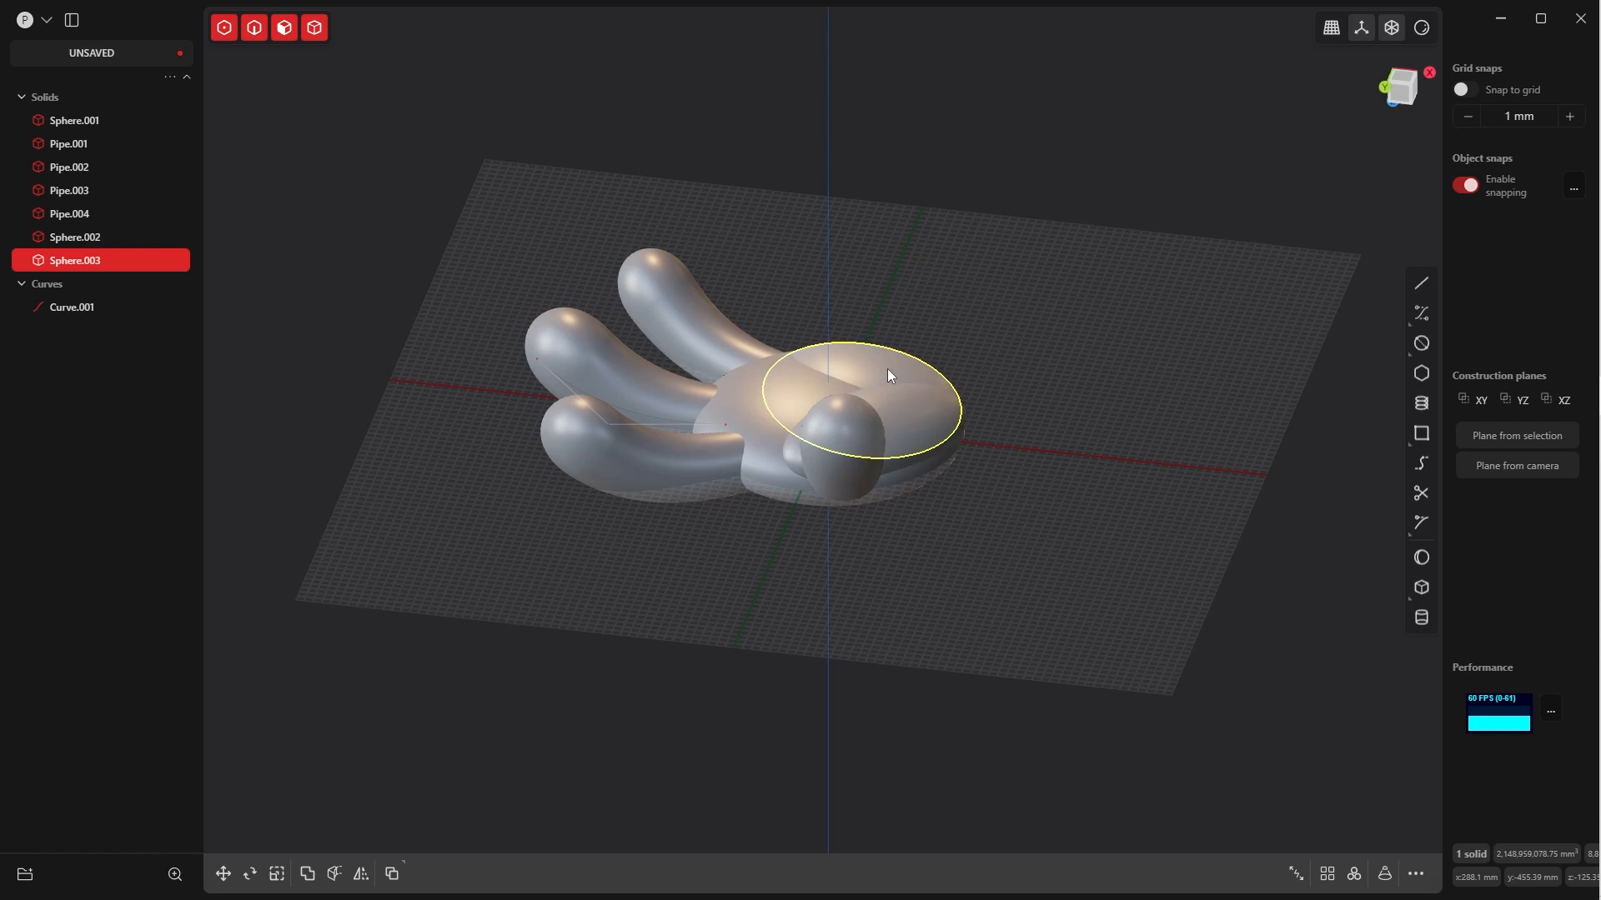
{"action": "key", "text": "g"}
{"action": "key", "text": "z"}
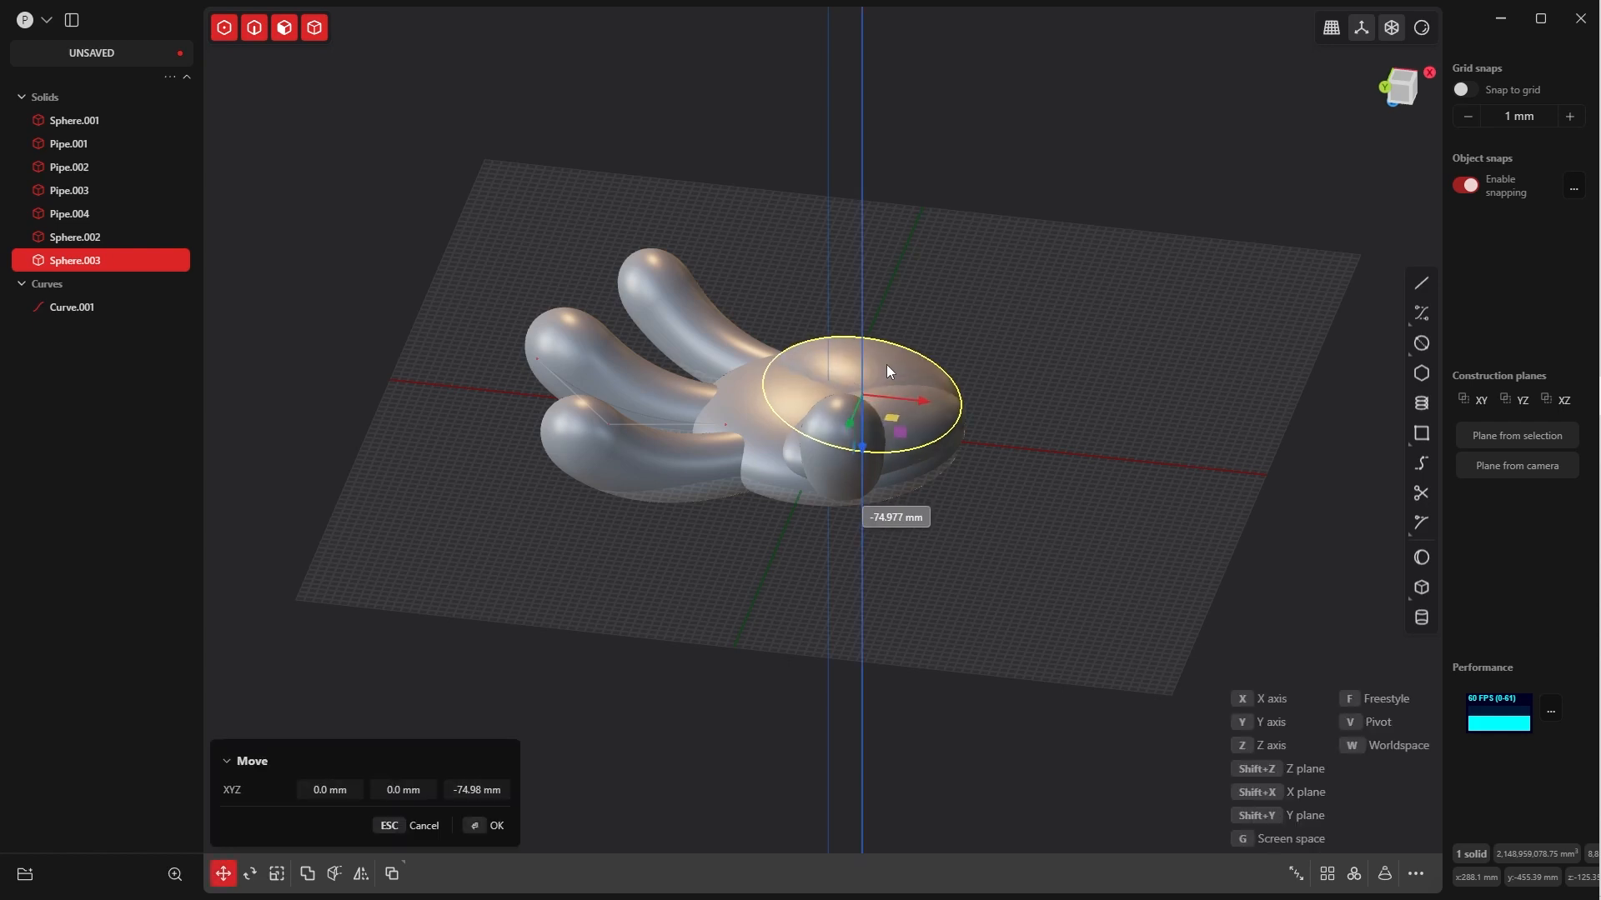
{"action": "left_click", "coordinate": [476, 819]}
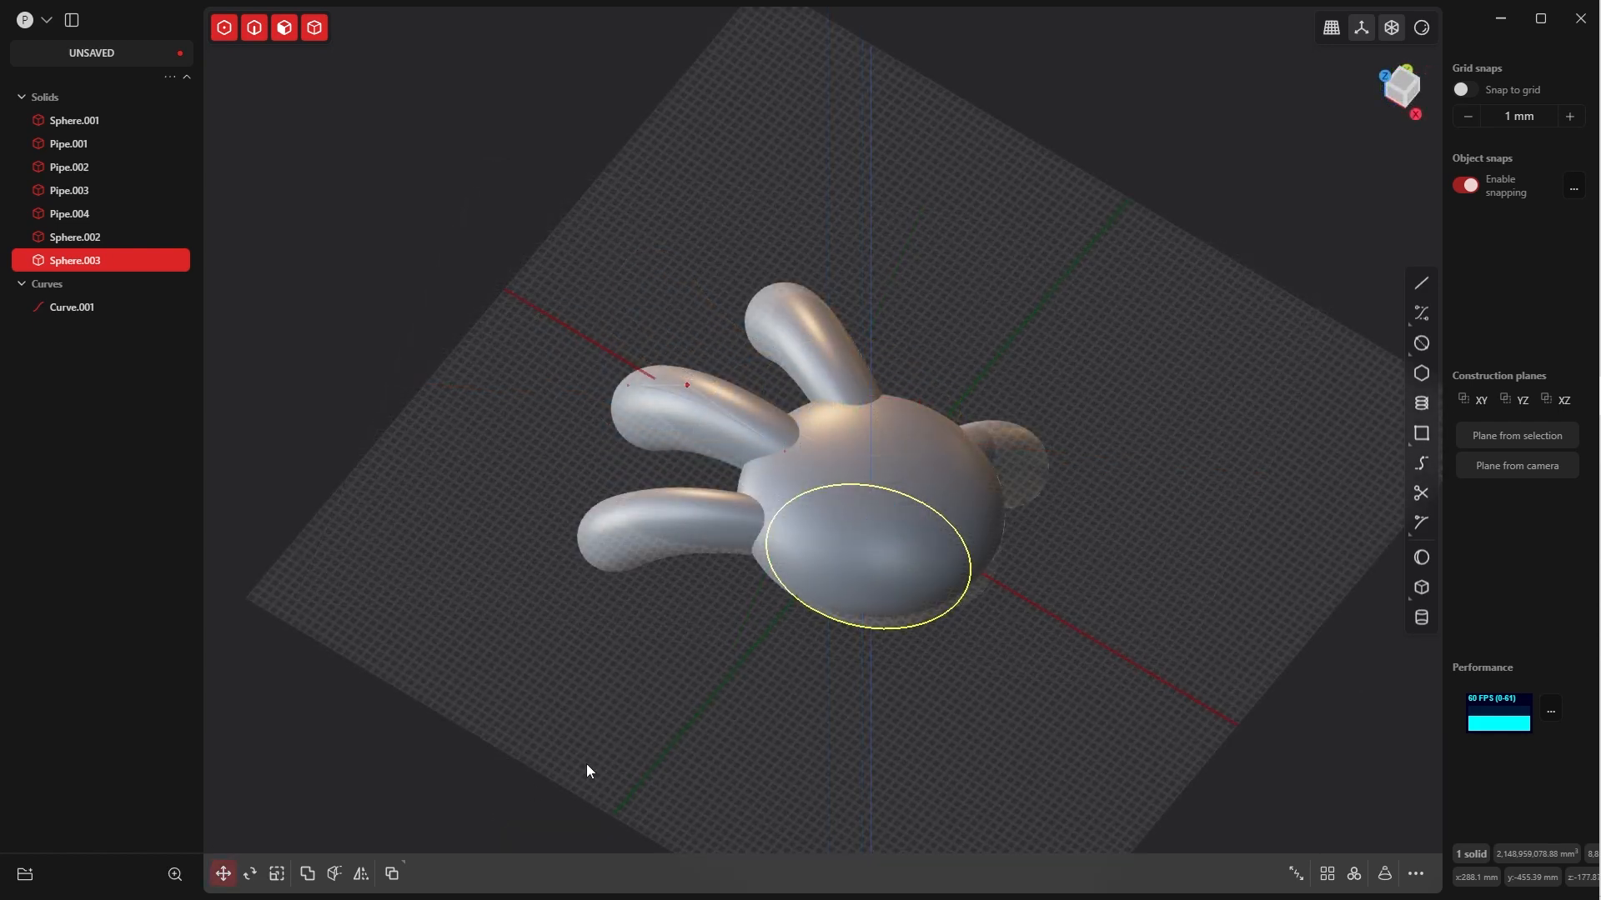
{"action": "left_click", "coordinate": [587, 764]}
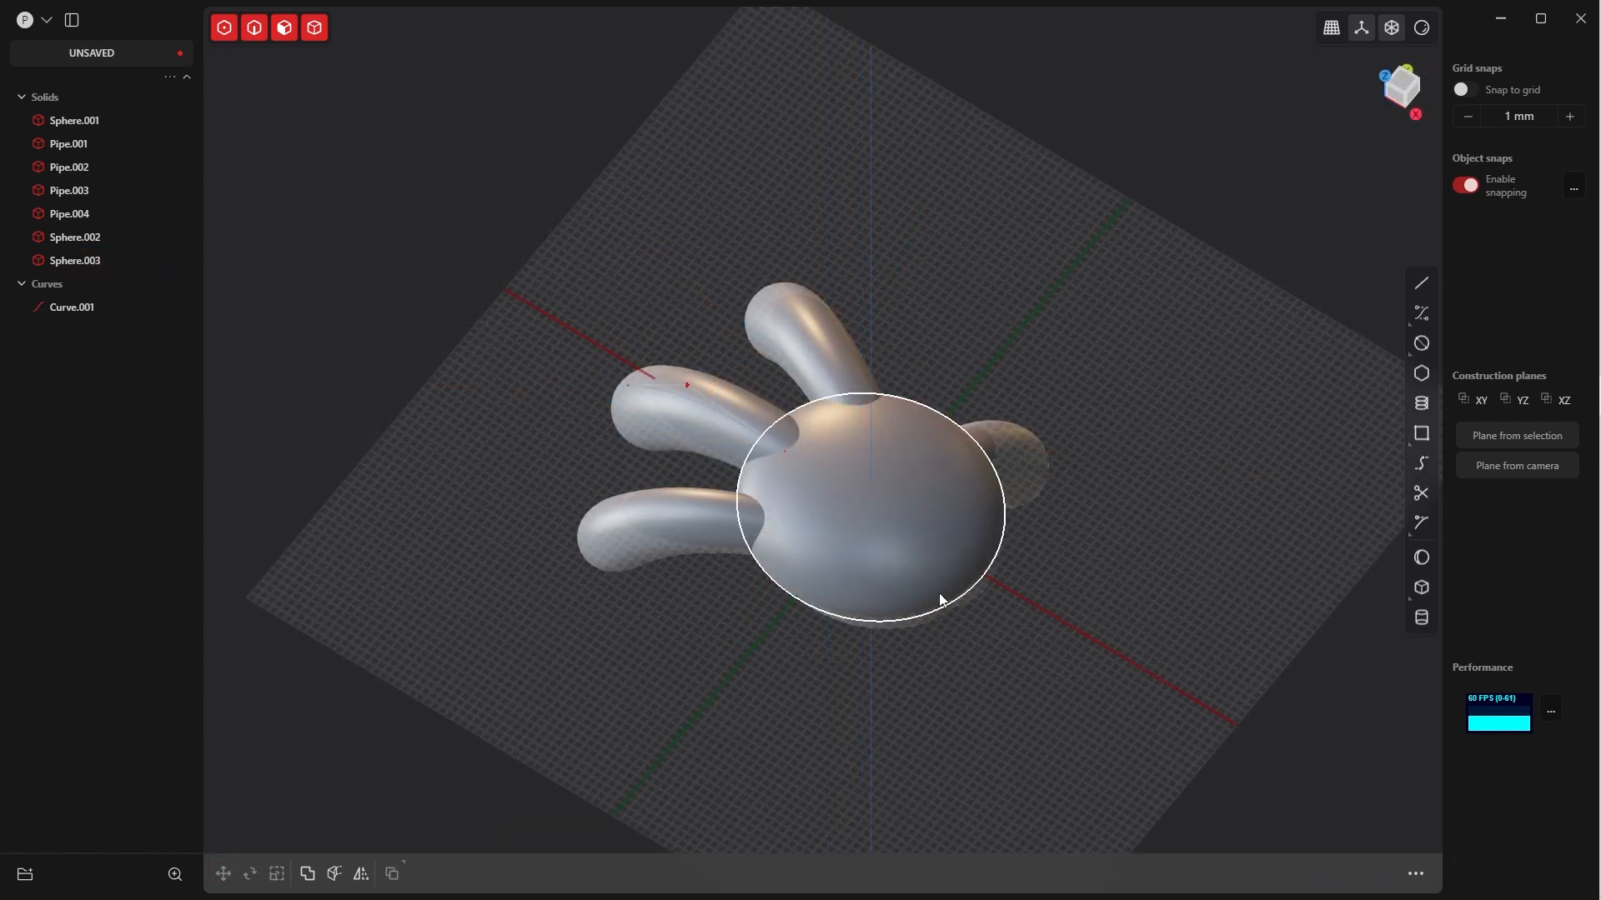
Duplicate all seven hand solids, from the palm to the second palm ellipsoid, keeping the copies in place
{"action": "middle_click_drag", "start_coordinate": [941, 601], "coordinate": [979, 476]}
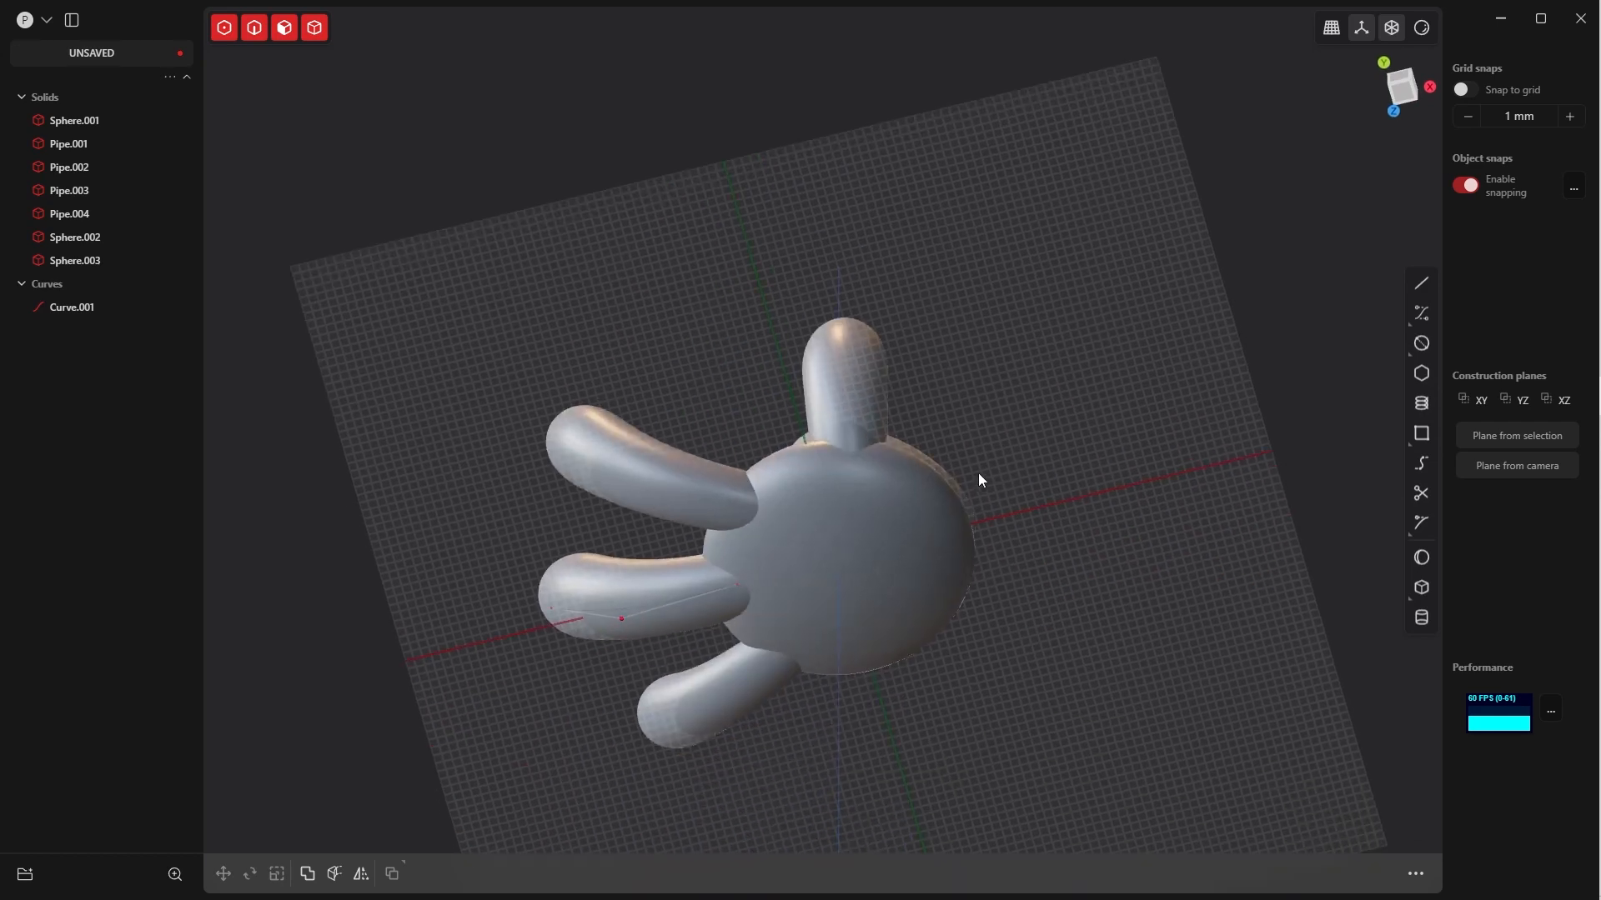
{"action": "scroll", "coordinate": [982, 542], "scroll_direction": "up", "scroll_amount": 3}
{"action": "middle_click_drag", "start_coordinate": [982, 542], "coordinate": [947, 685]}
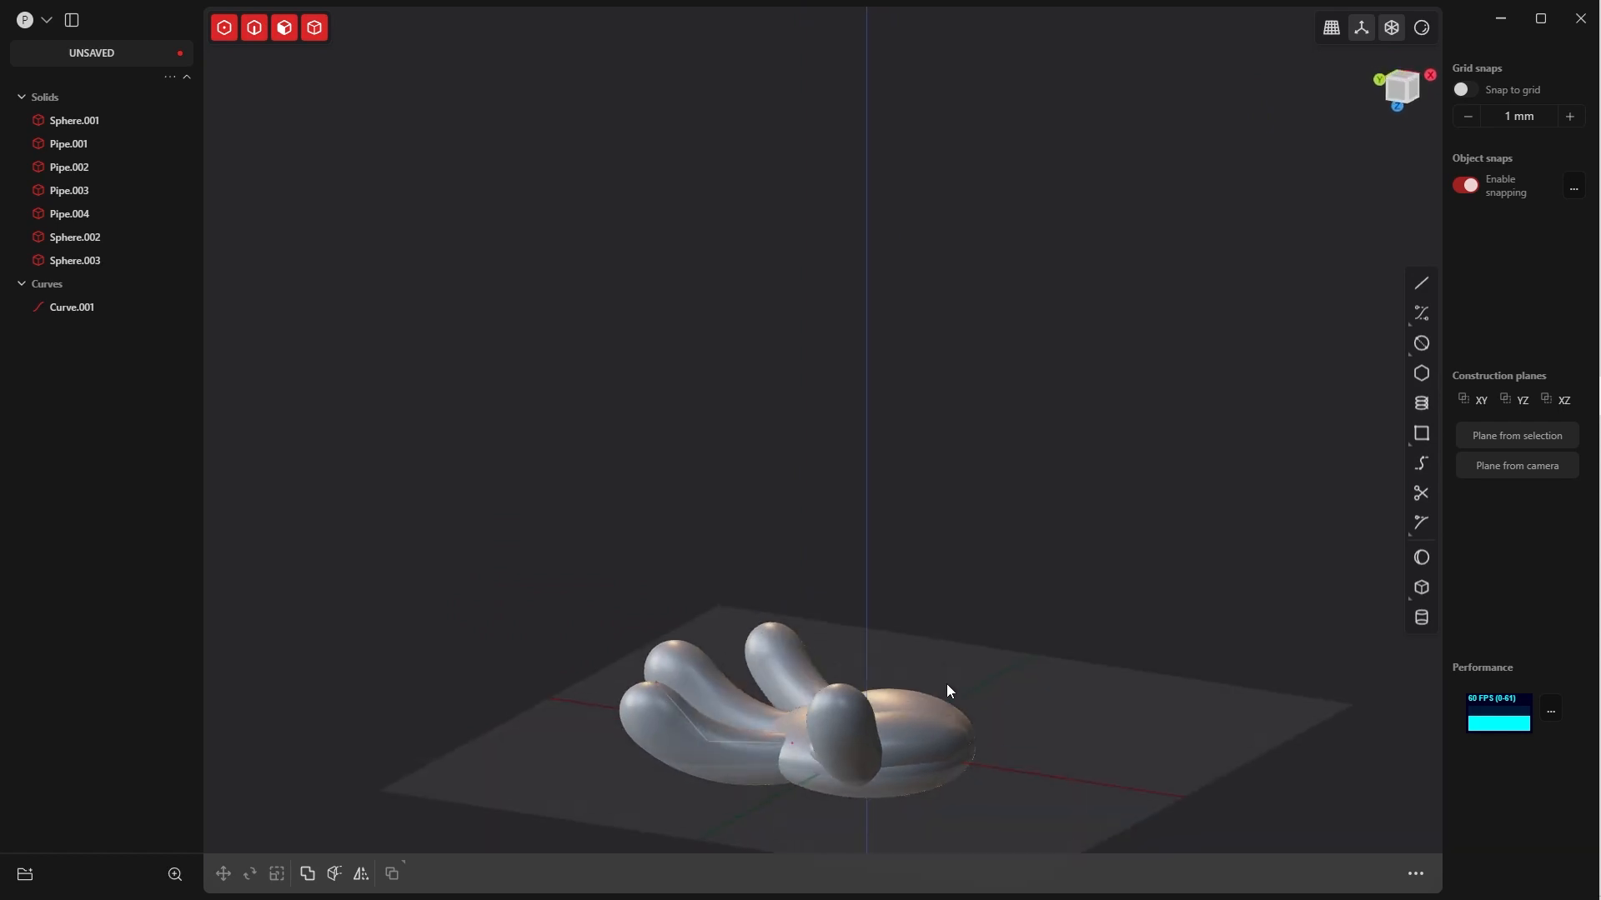
{"action": "left_click", "coordinate": [74, 262]}
{"action": "left_click", "coordinate": [69, 124], "text": "shift"}
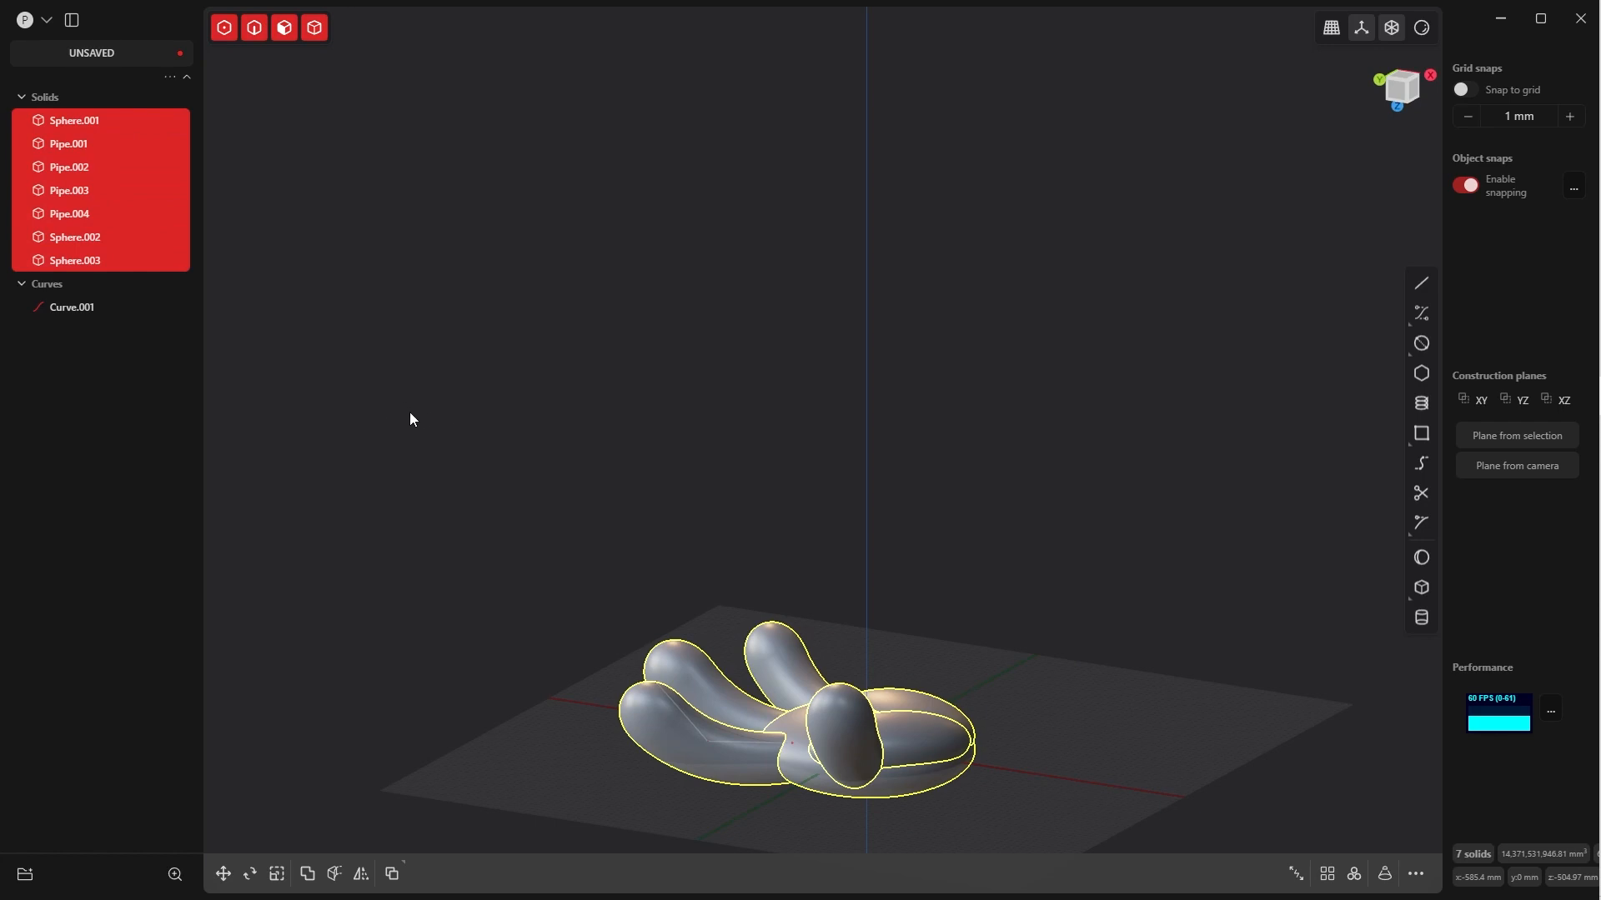
{"action": "key", "text": "ctrl+d"}
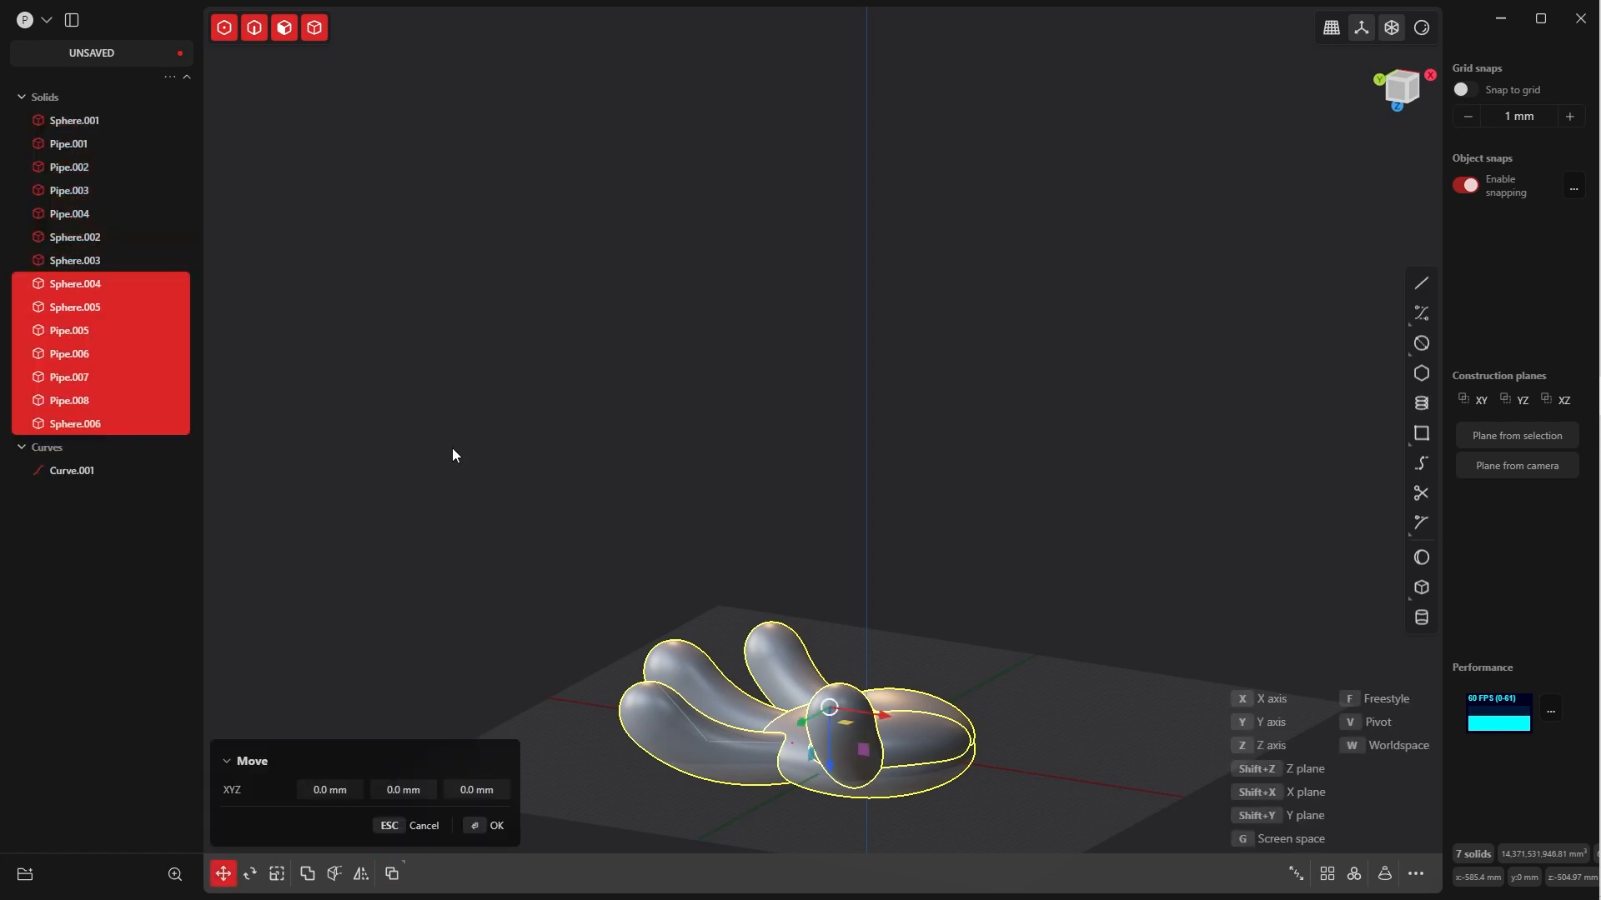
{"action": "left_click", "coordinate": [494, 826]}
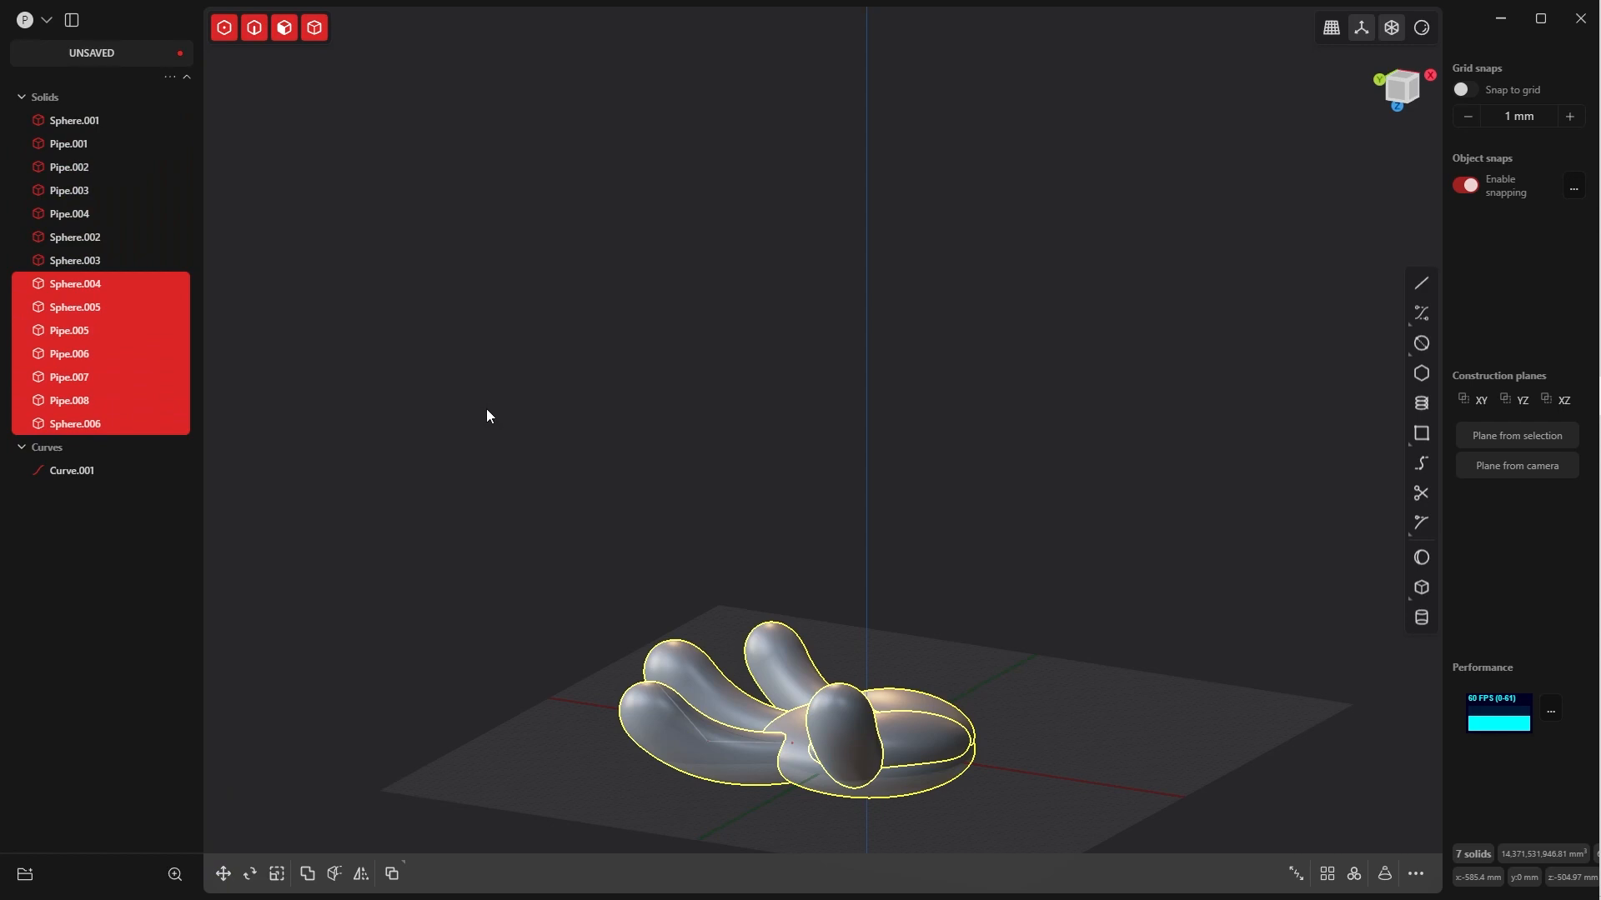
Group the seven duplicated solids and rename the group "backup"
{"action": "key", "text": "ctrl+g"}
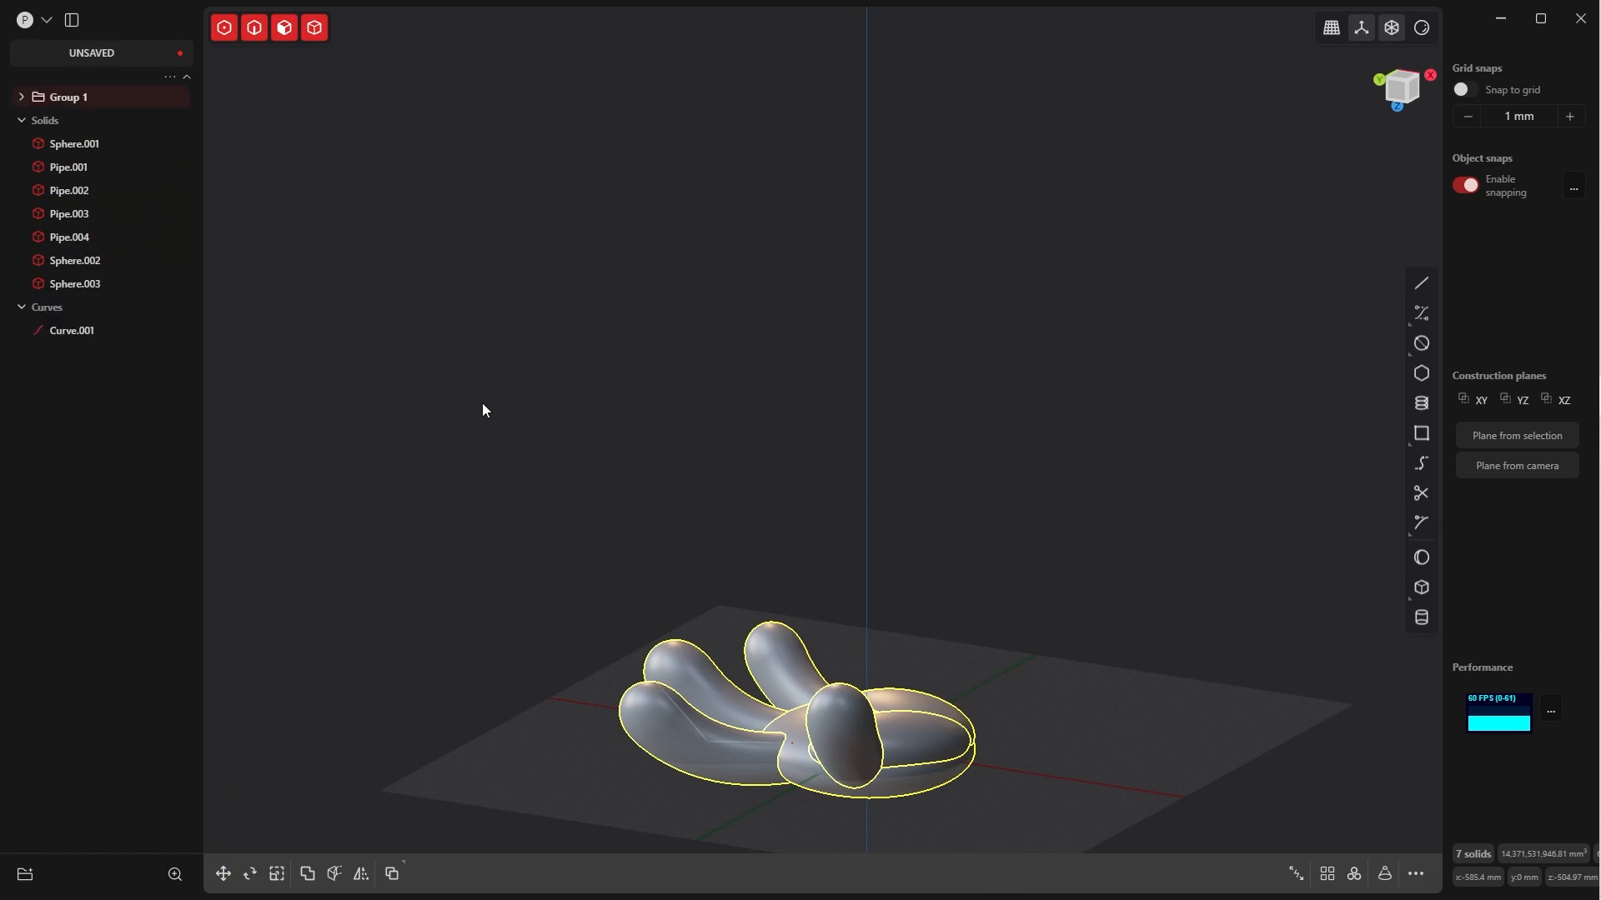
{"action": "left_click", "coordinate": [70, 99]}
{"action": "double_click", "coordinate": [70, 99]}
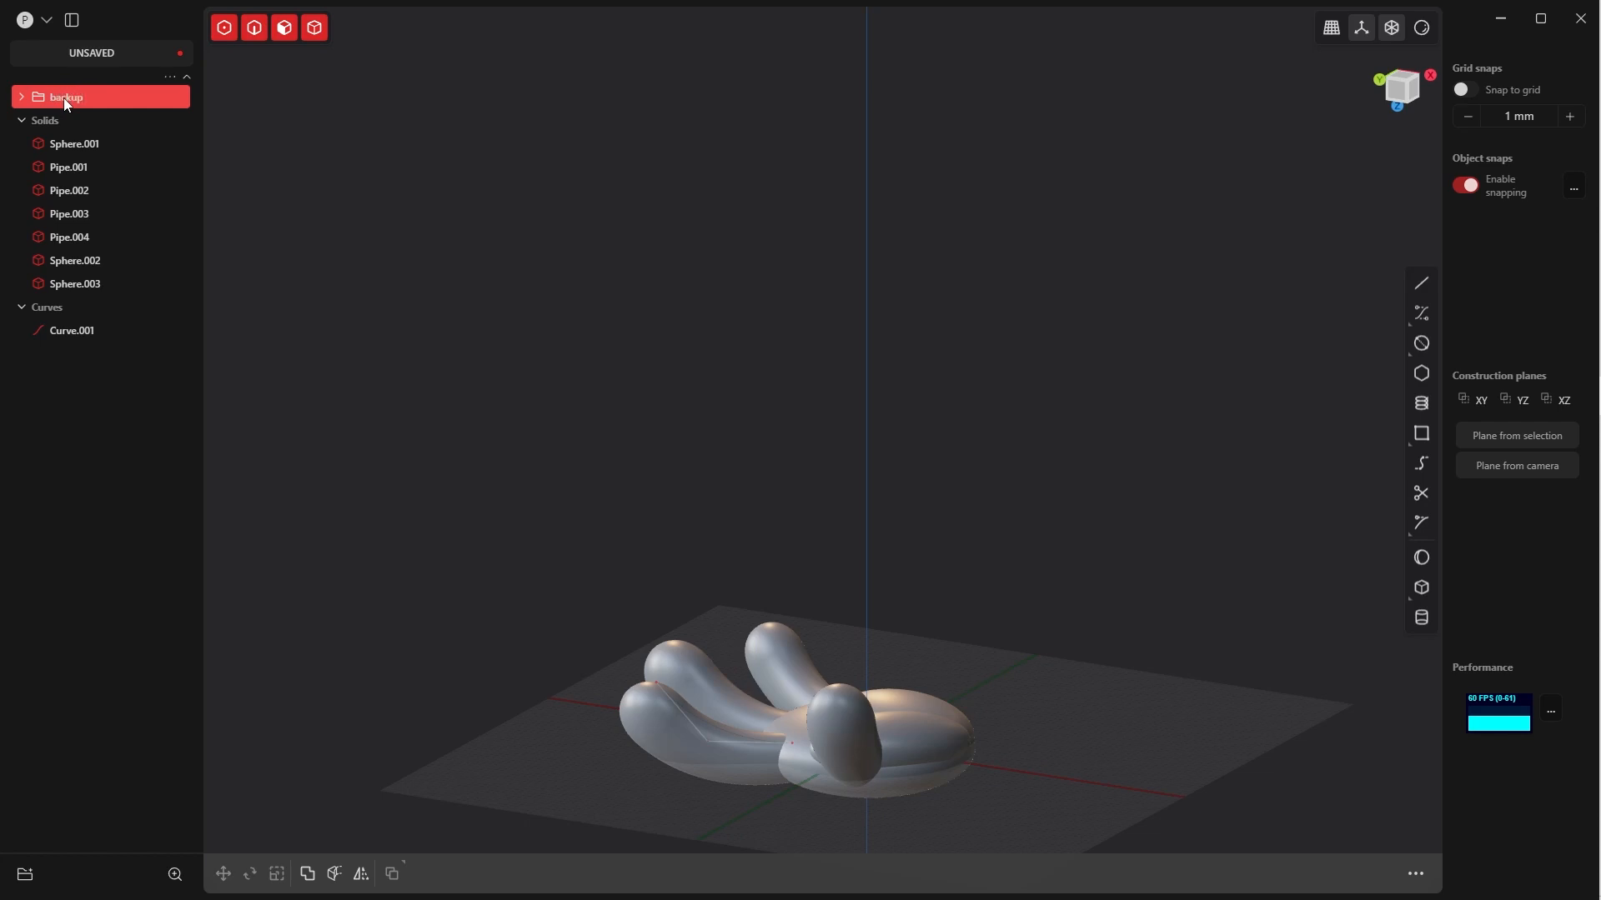
{"action": "type", "text": "backup"}
{"action": "key", "text": "Return"}
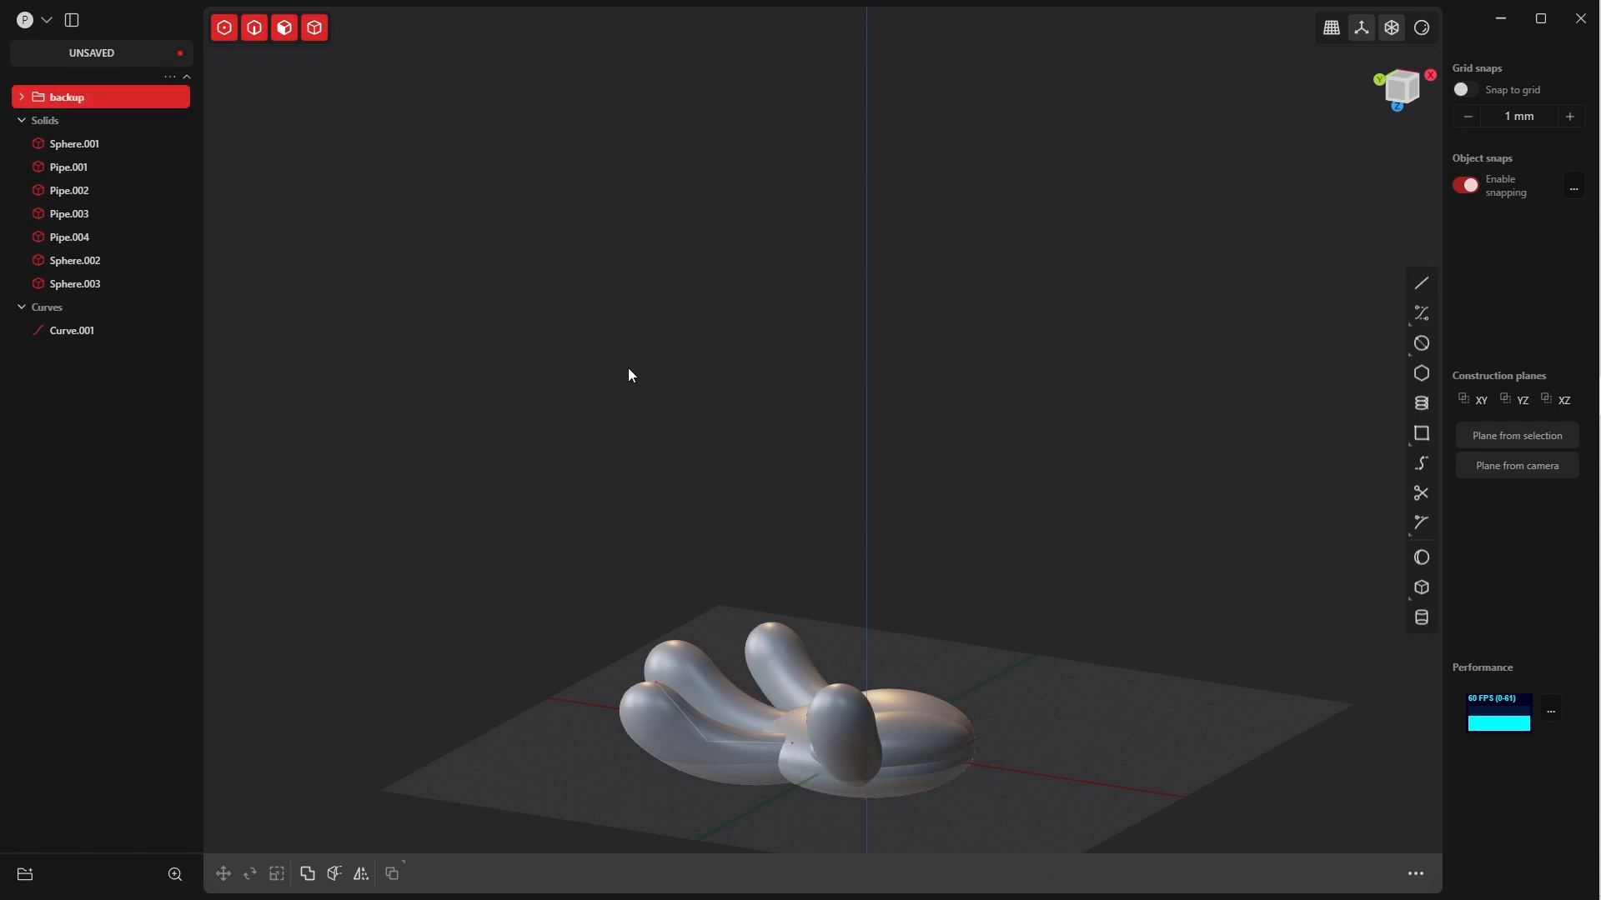
Examine the assembled hand from several angles, checking how the fingers, thumb and palm pads meet
{"action": "middle_click_drag", "start_coordinate": [702, 480], "coordinate": [568, 577]}
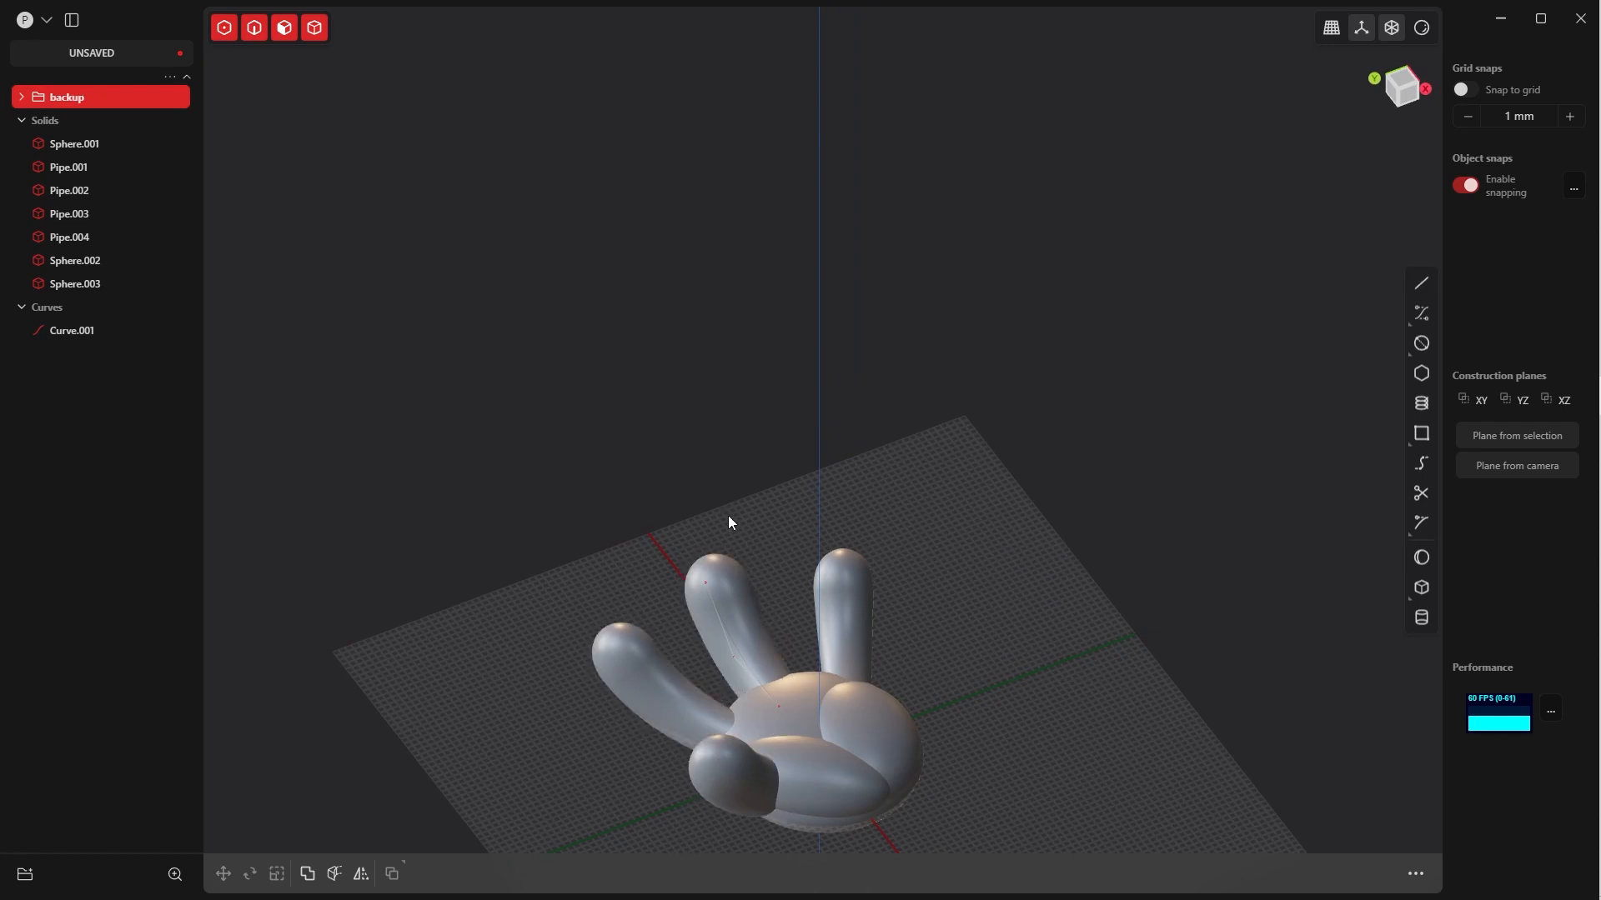
{"action": "middle_click_drag", "start_coordinate": [728, 517], "coordinate": [682, 383], "text": "shift"}
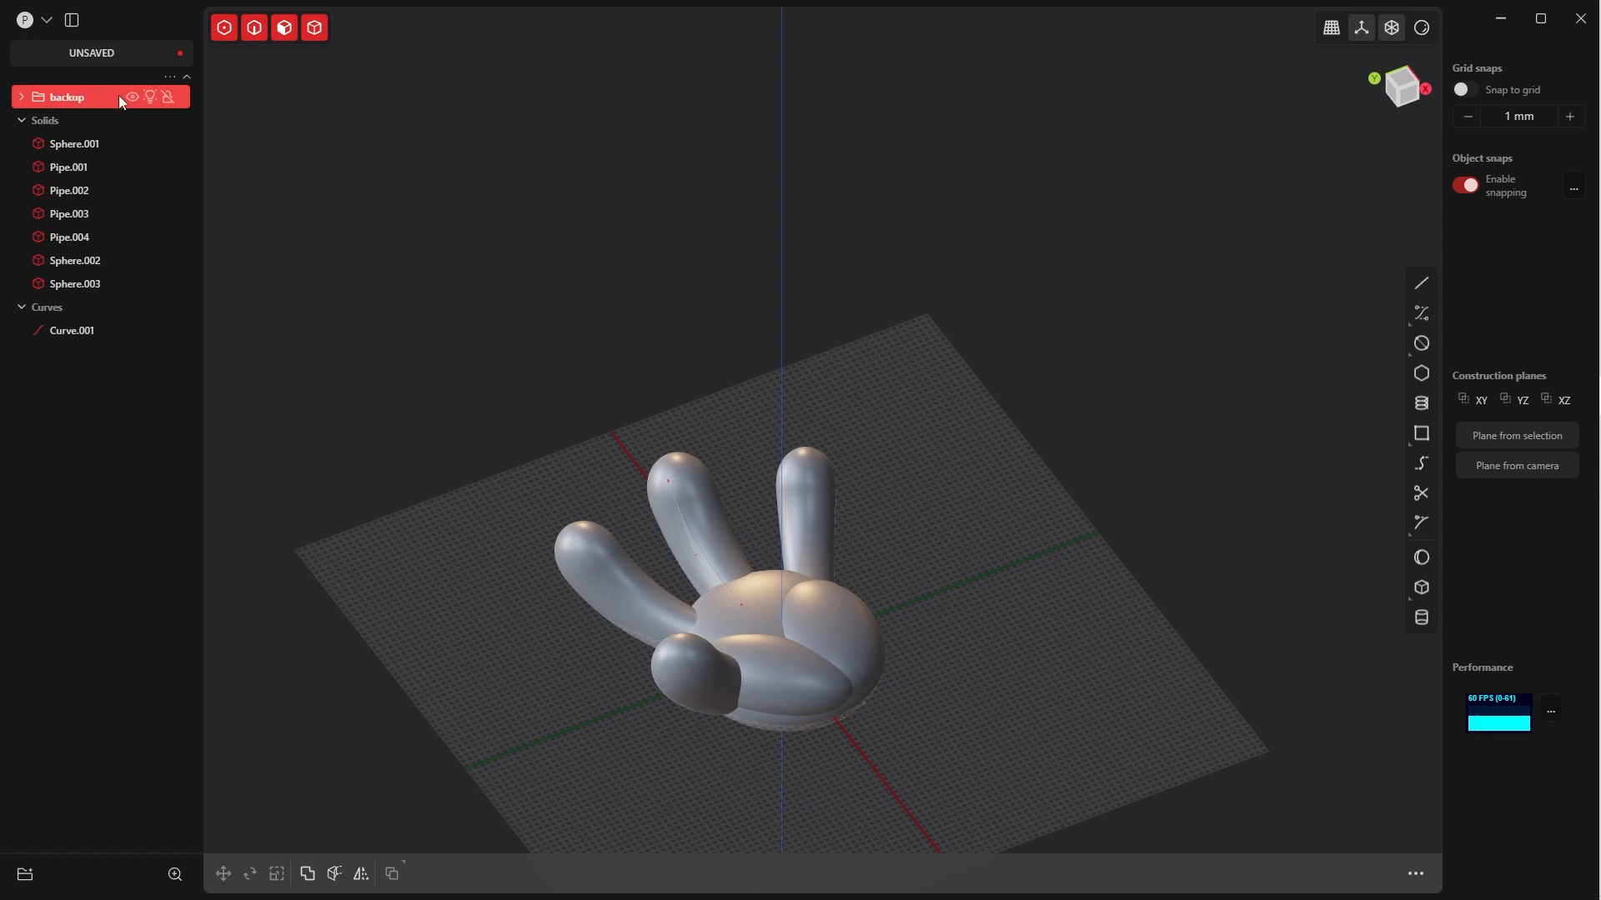
{"action": "middle_click_drag", "start_coordinate": [677, 578], "coordinate": [834, 567]}
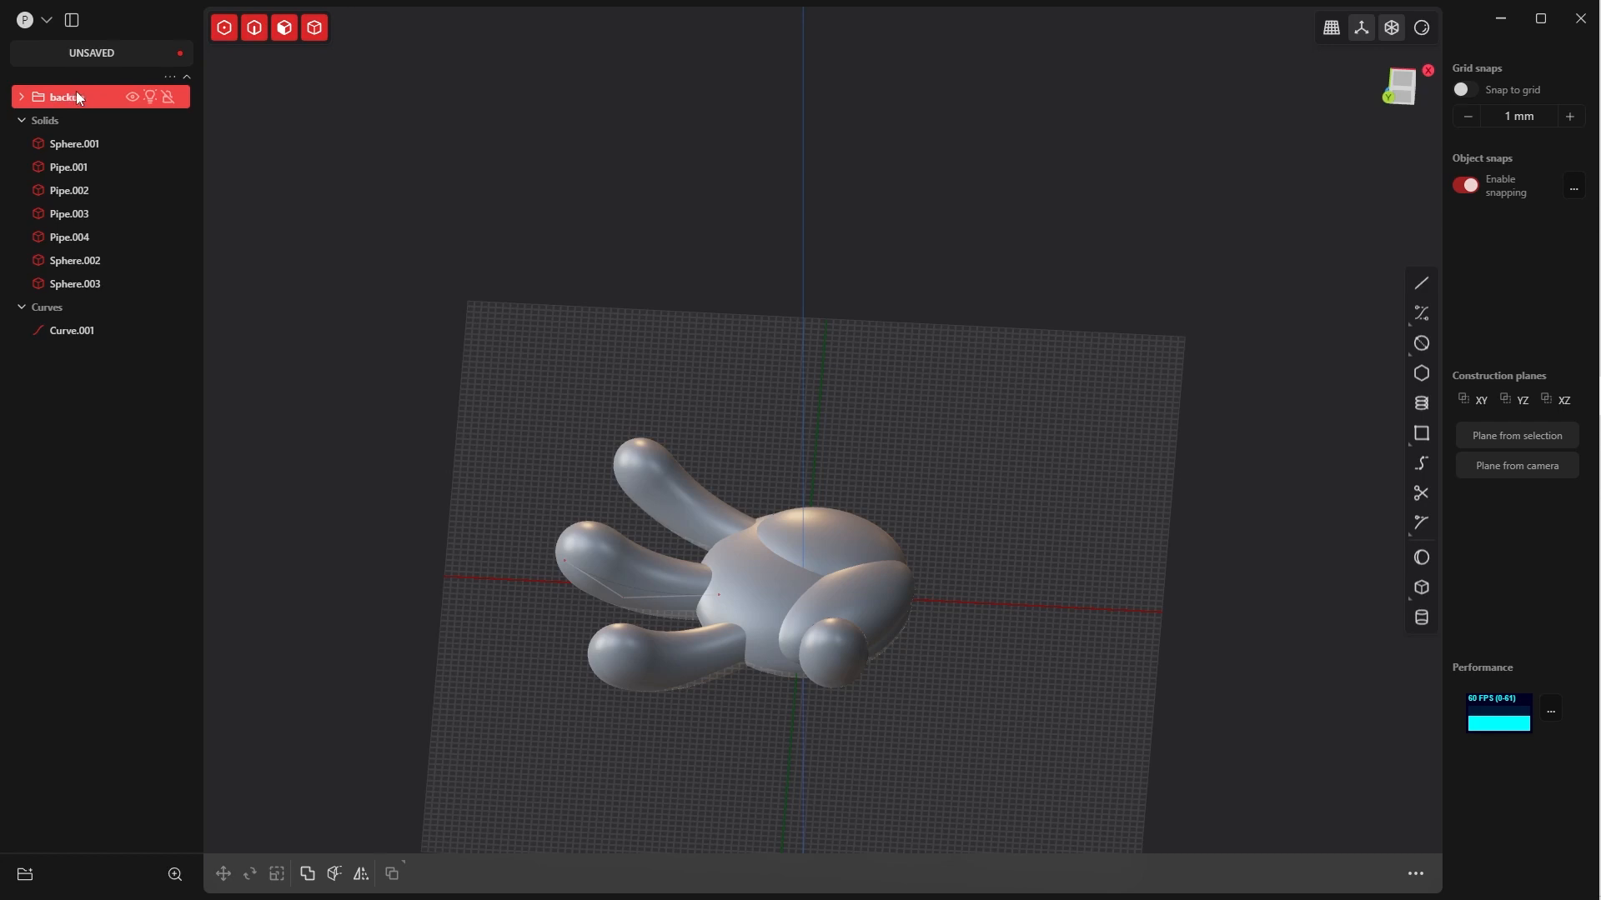
{"action": "mouse_move", "coordinate": [631, 395]}
{"action": "middle_mouse_down"}
{"action": "mouse_move", "coordinate": [468, 477]}
{"action": "mouse_move", "coordinate": [477, 337]}
{"action": "mouse_move", "coordinate": [600, 572]}
{"action": "mouse_move", "coordinate": [676, 325]}
{"action": "mouse_move", "coordinate": [657, 378]}
{"action": "middle_mouse_up"}
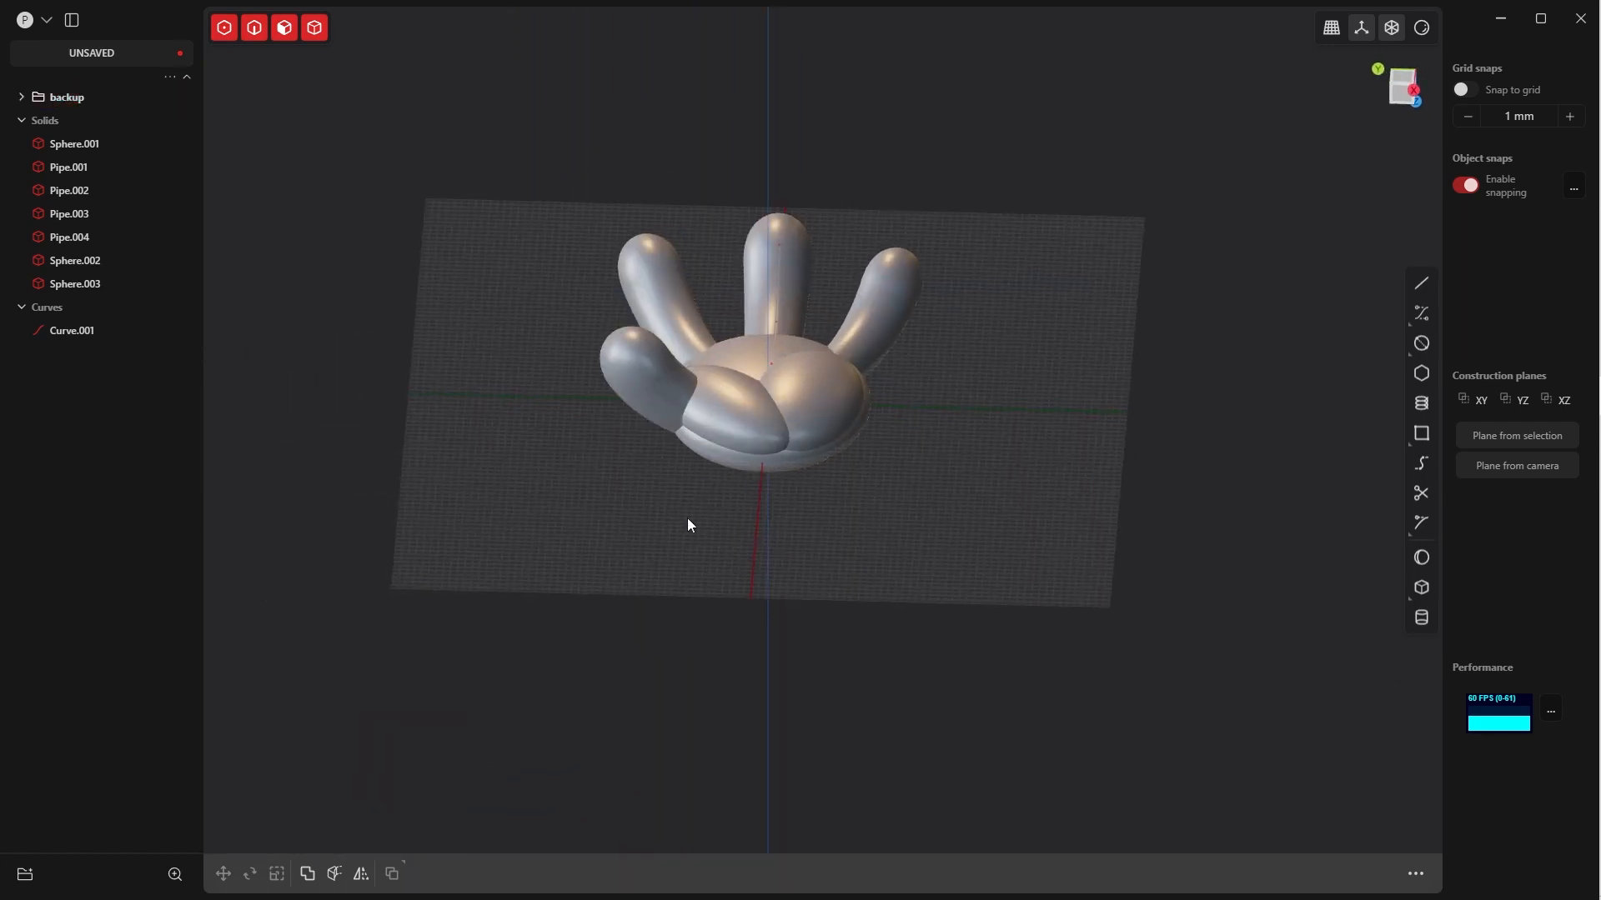
{"action": "middle_click_drag", "start_coordinate": [715, 463], "coordinate": [779, 422]}
{"action": "middle_click_drag", "start_coordinate": [783, 497], "coordinate": [713, 478]}
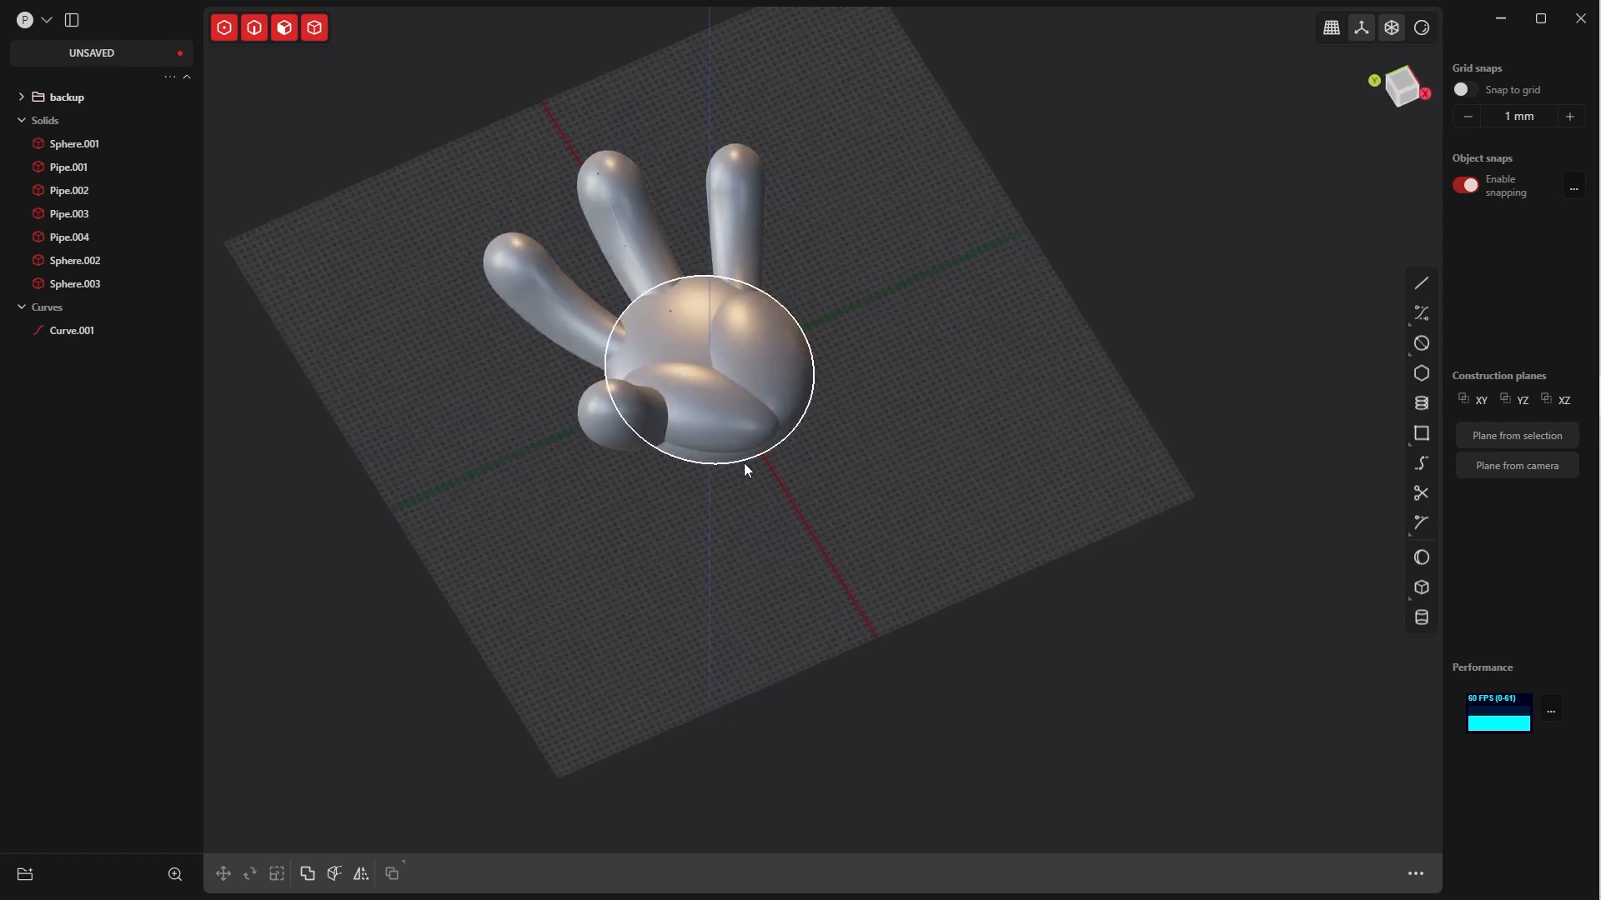
{"action": "key", "text": "v"}
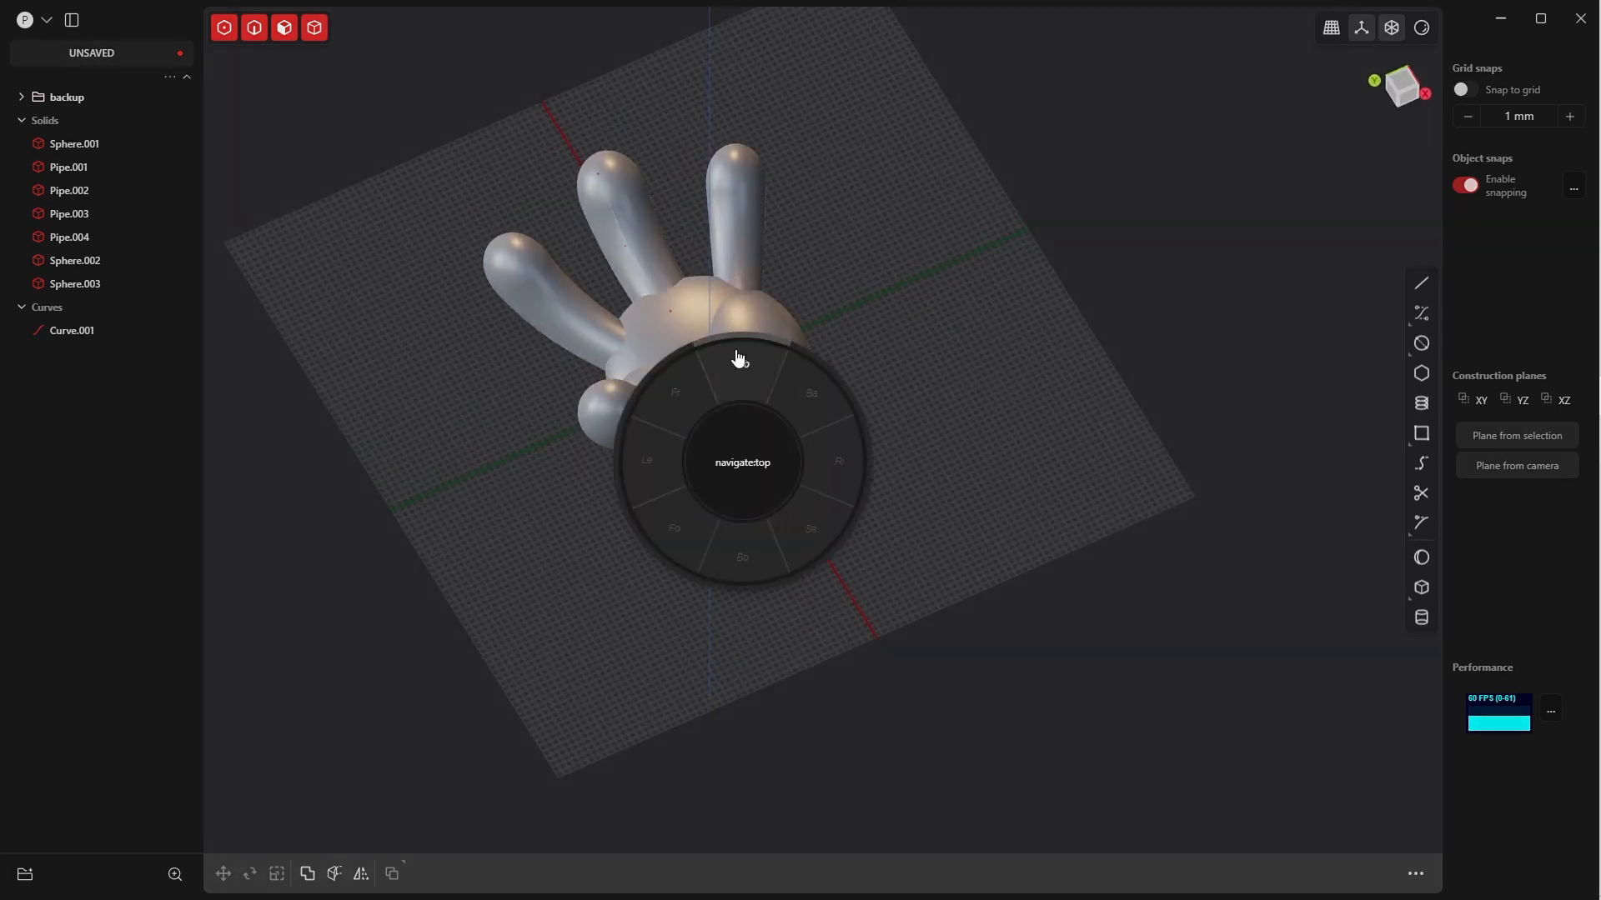
{"action": "left_click", "coordinate": [731, 361]}
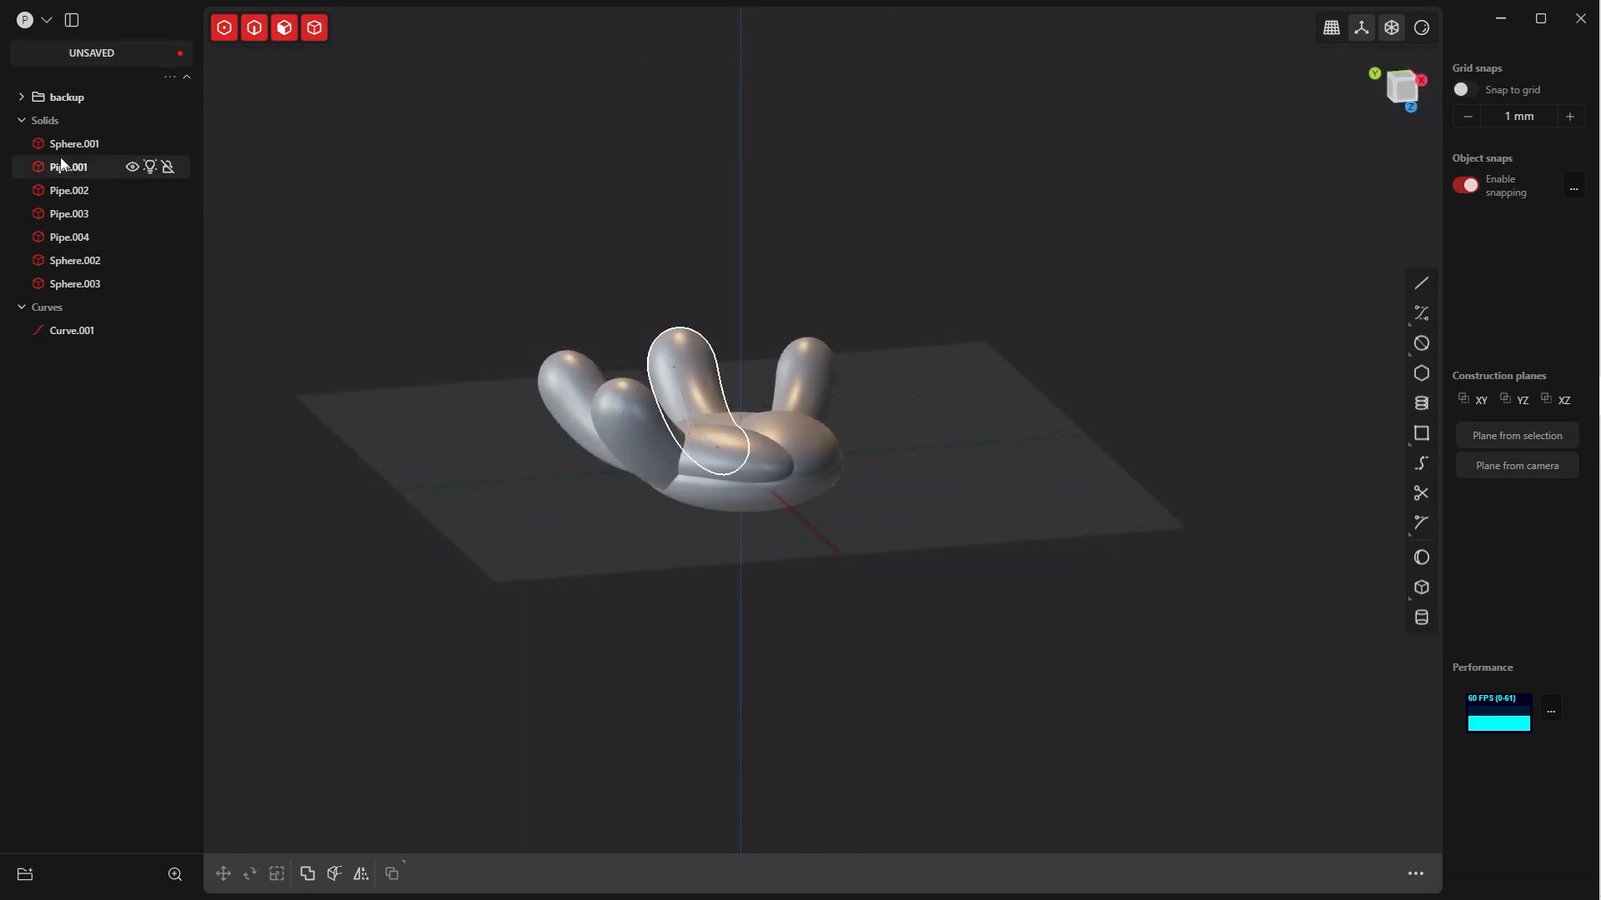
Join the seven original hand solids outside the backup group into one body with a Boolean union
{"action": "left_click", "coordinate": [62, 144]}
{"action": "left_click", "coordinate": [83, 284], "text": "shift"}
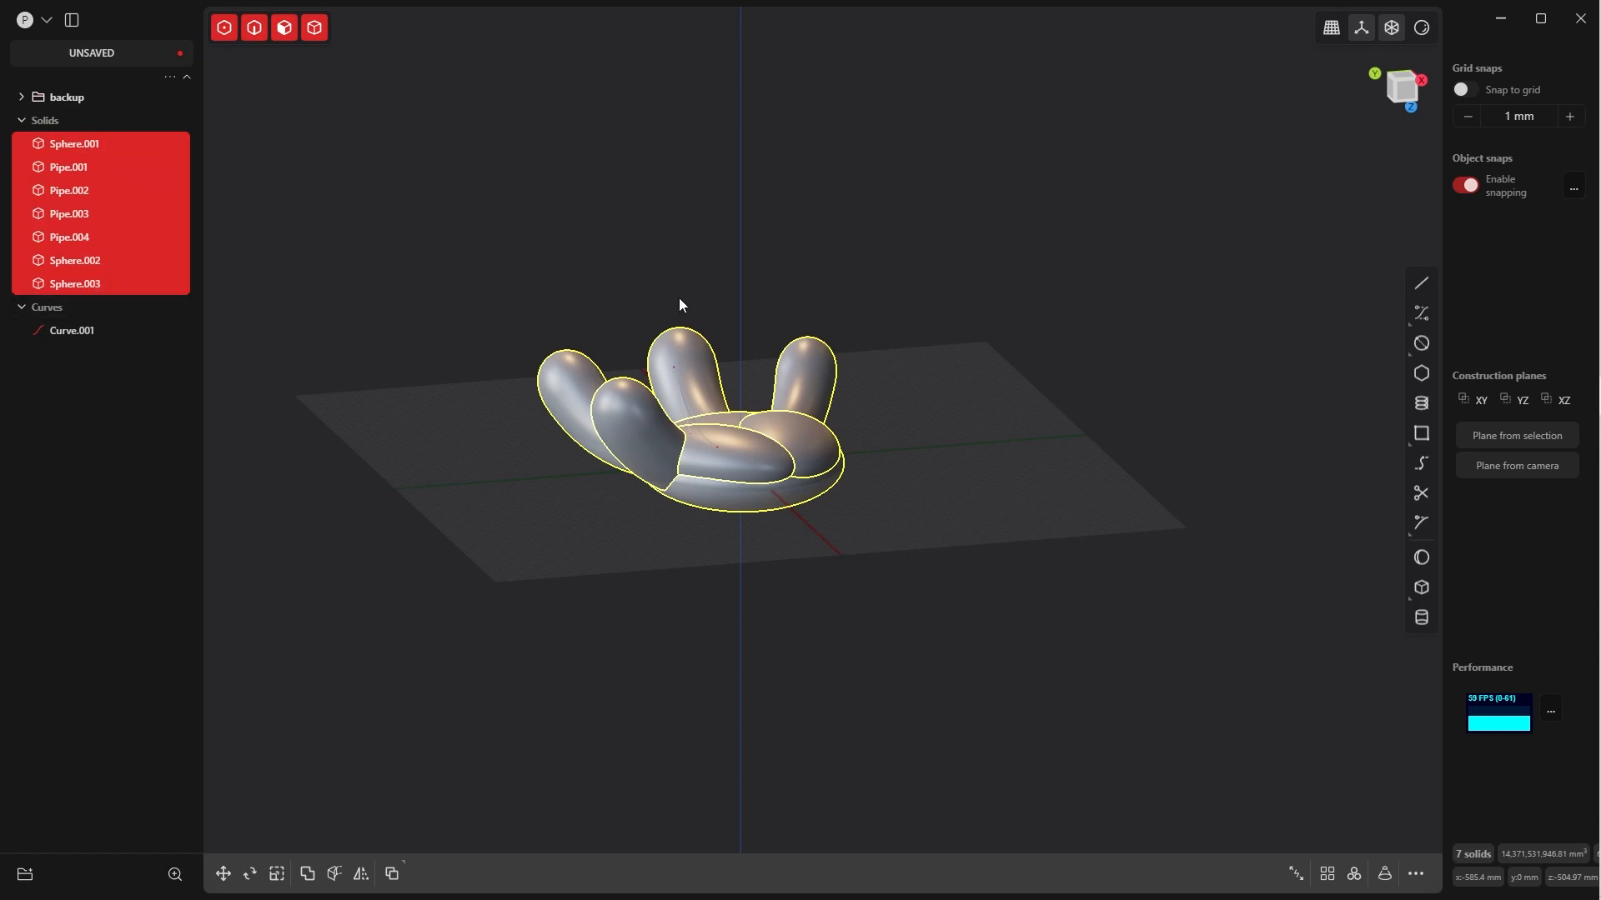
{"action": "middle_click_drag", "start_coordinate": [678, 297], "coordinate": [707, 317]}
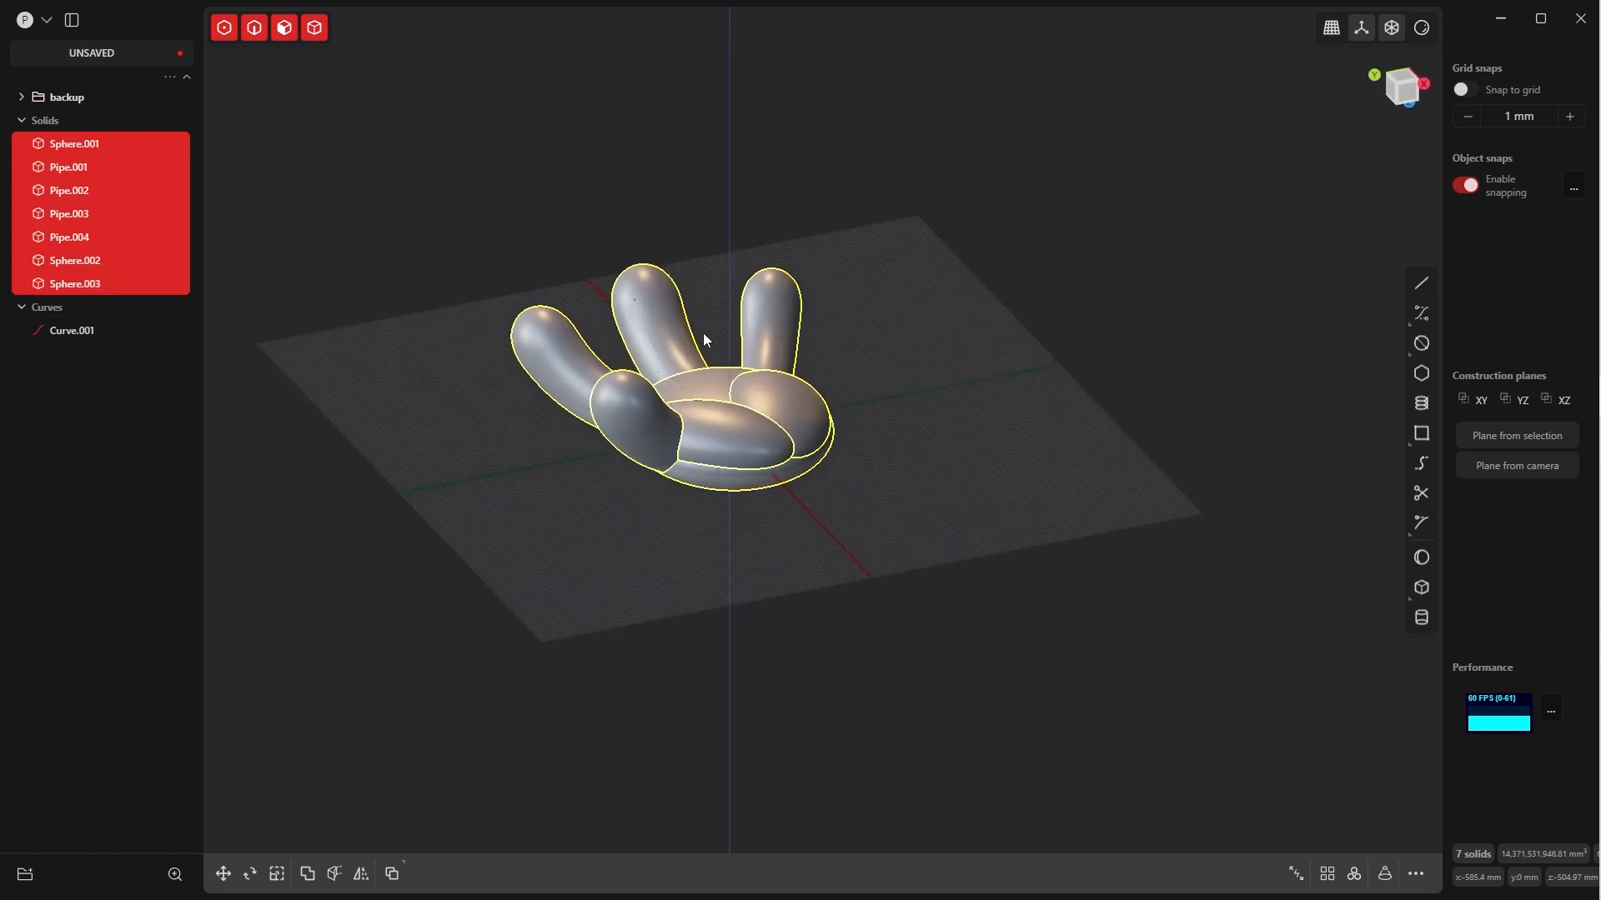
{"action": "key", "text": "q"}
{"action": "key", "text": "q"}
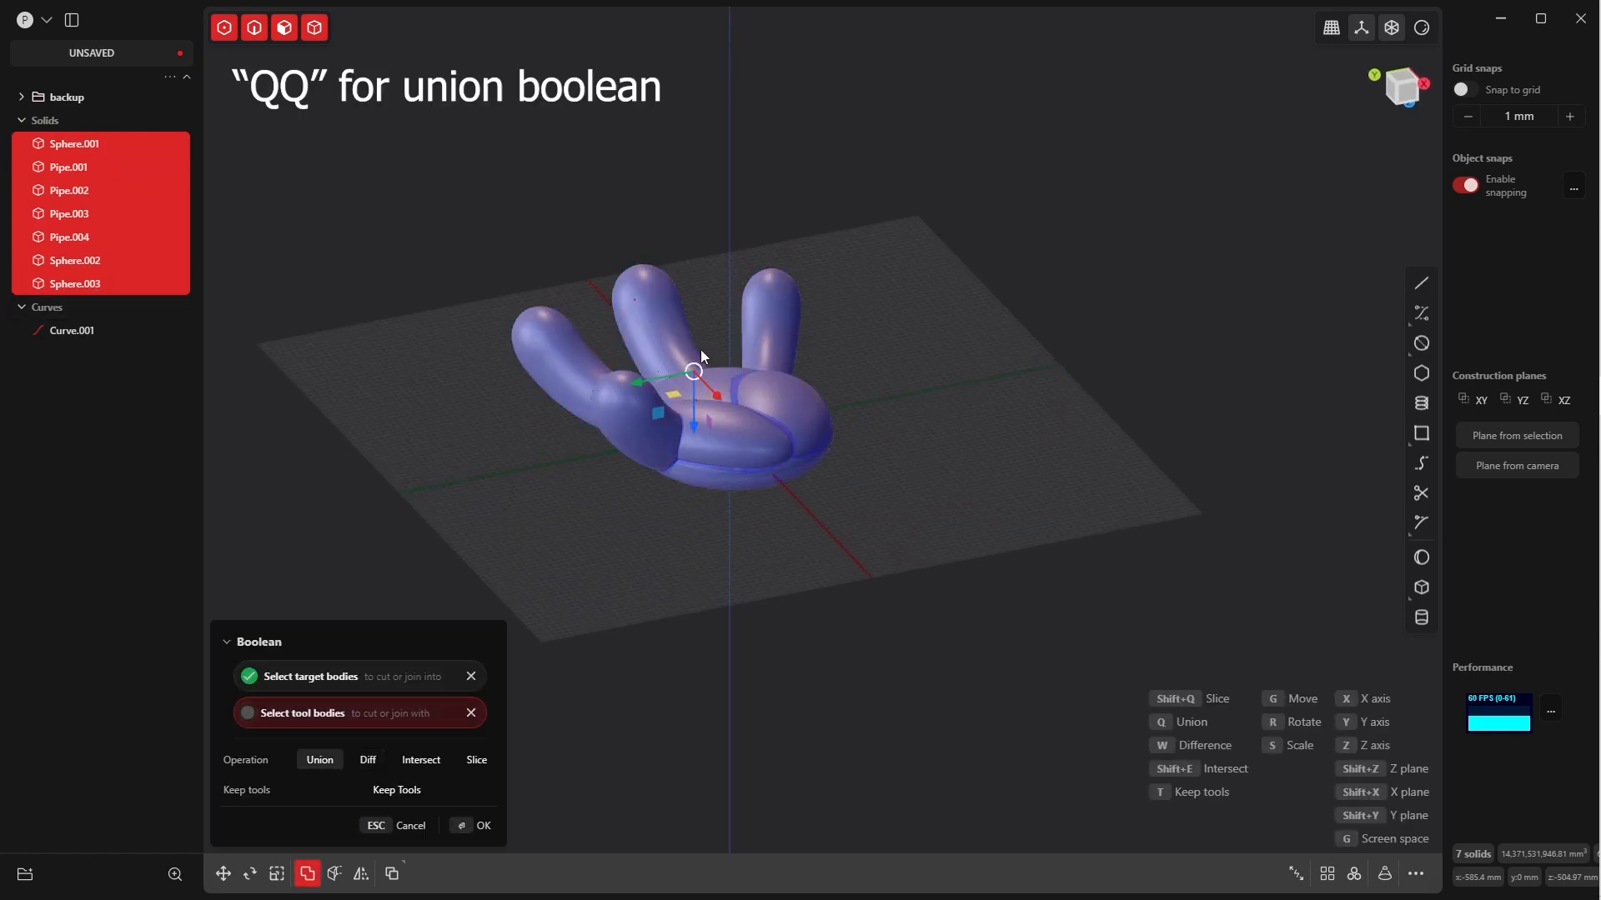
{"action": "left_click", "coordinate": [480, 825]}
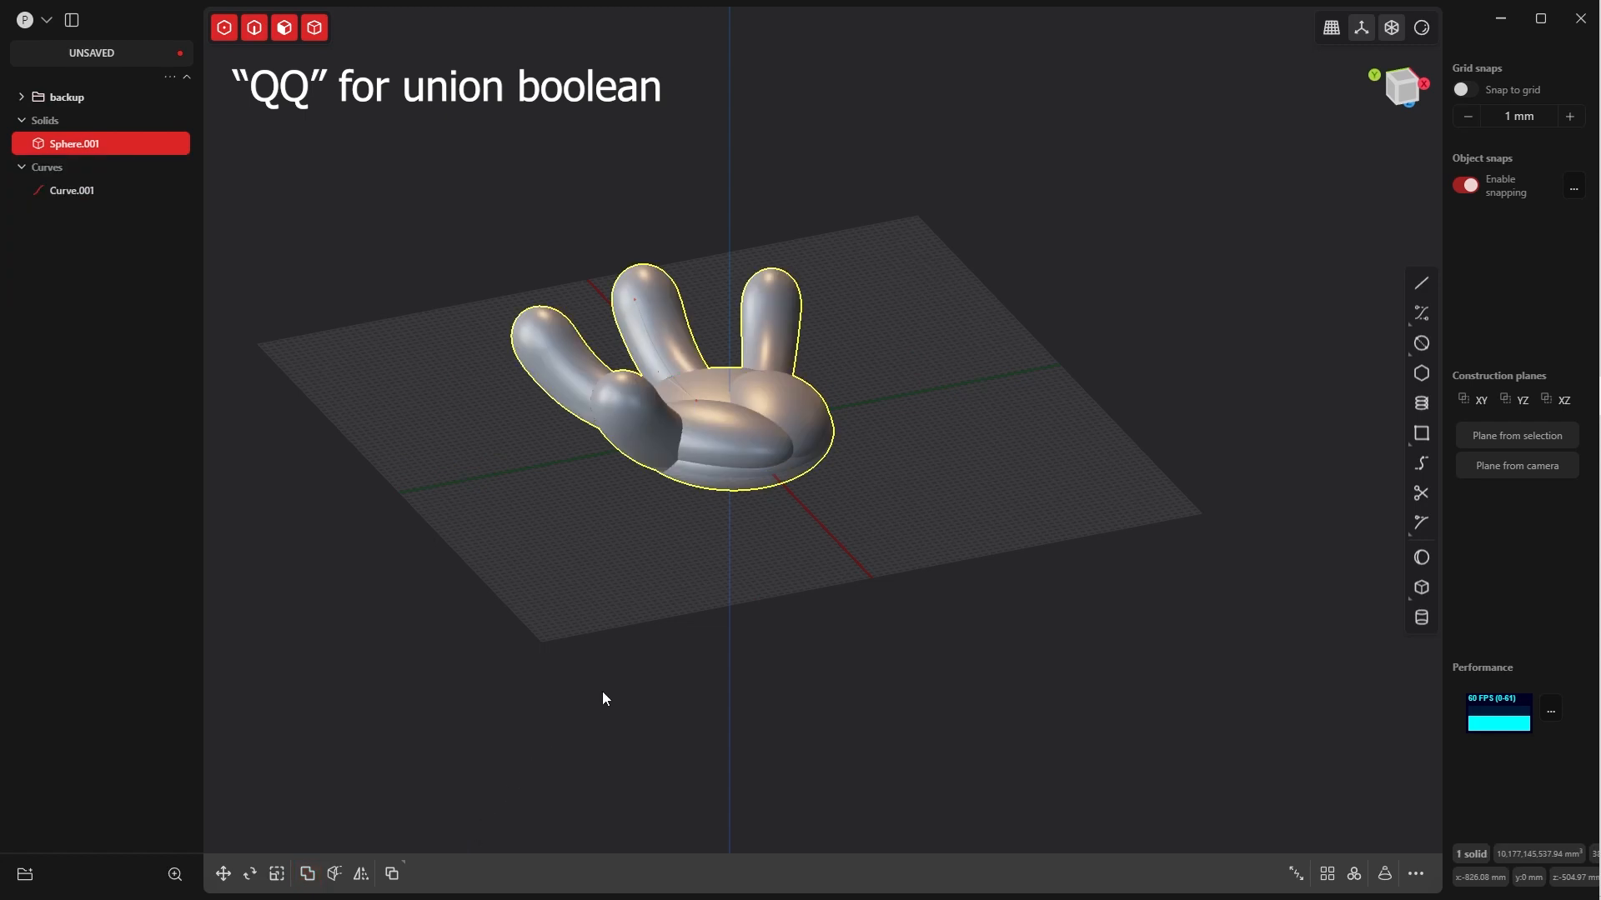
{"action": "middle_click_drag", "start_coordinate": [674, 522], "coordinate": [595, 497]}
{"action": "middle_click_drag", "start_coordinate": [595, 498], "coordinate": [569, 610]}
{"action": "left_click", "coordinate": [708, 513]}
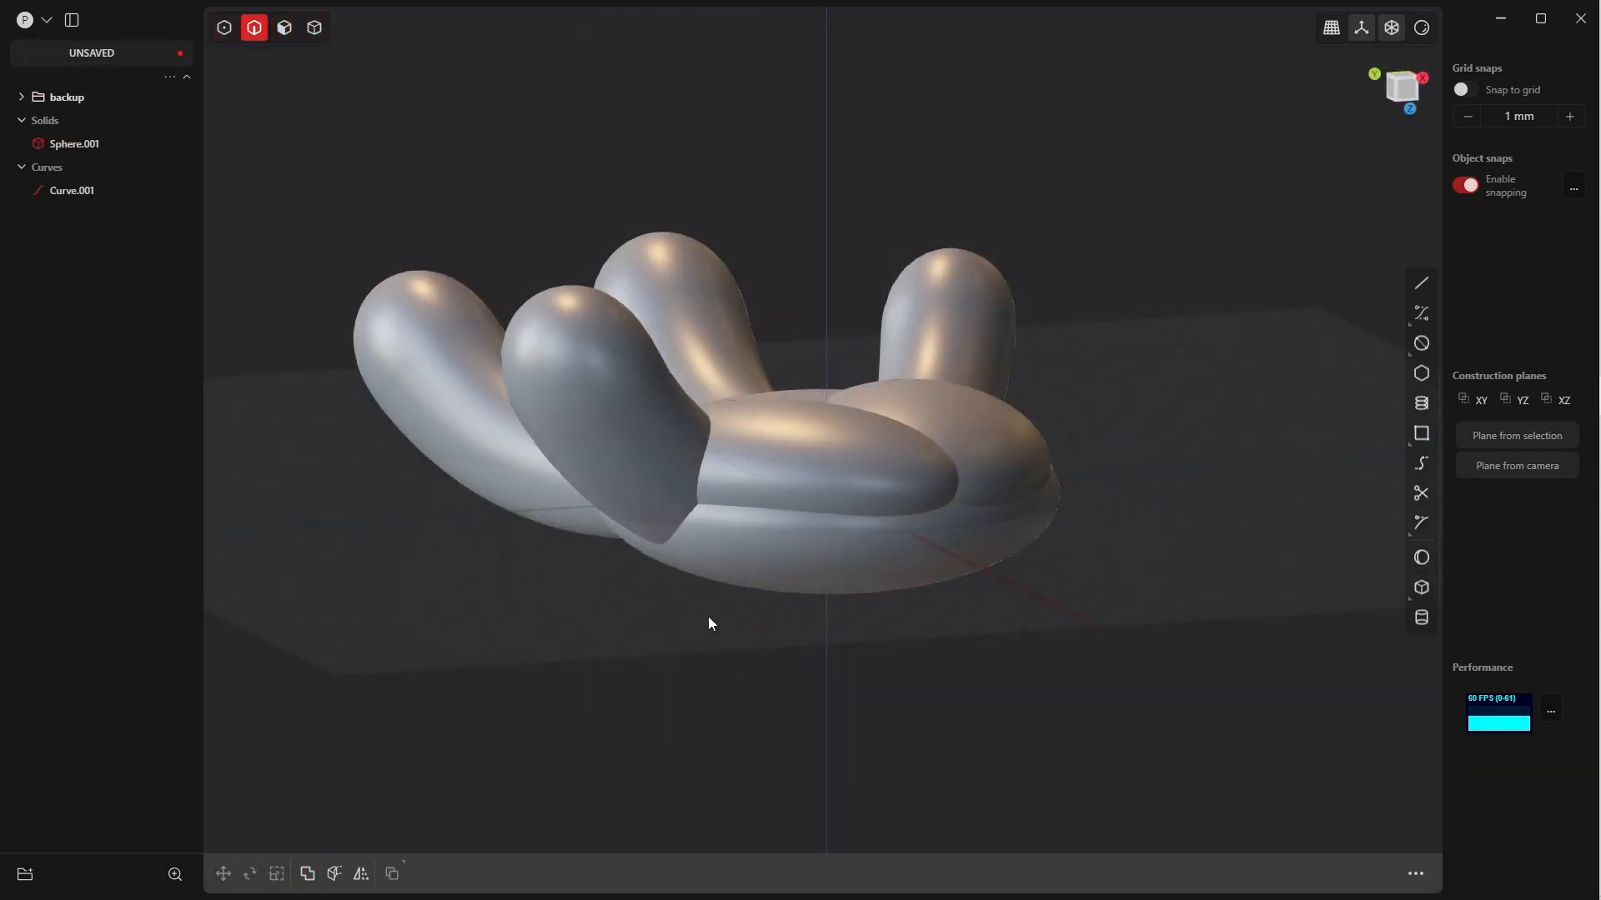
Start a fillet on the four intersection edges around the thumb base and the two palm pads
{"action": "left_click", "coordinate": [677, 528]}
{"action": "key", "text": "f"}
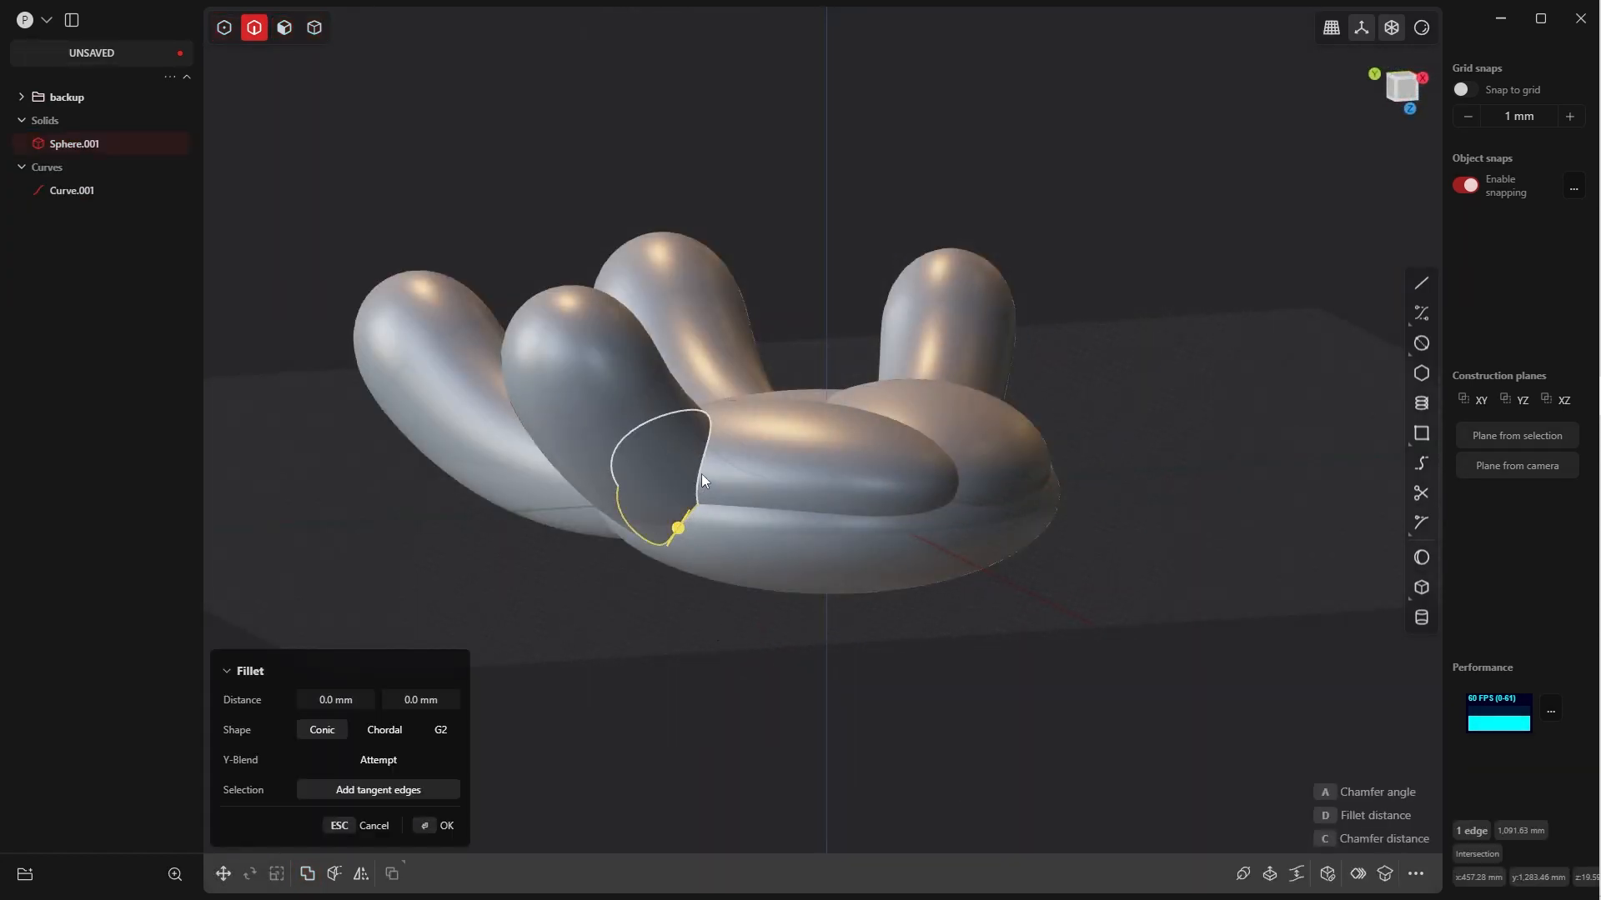
{"action": "left_click", "coordinate": [703, 457]}
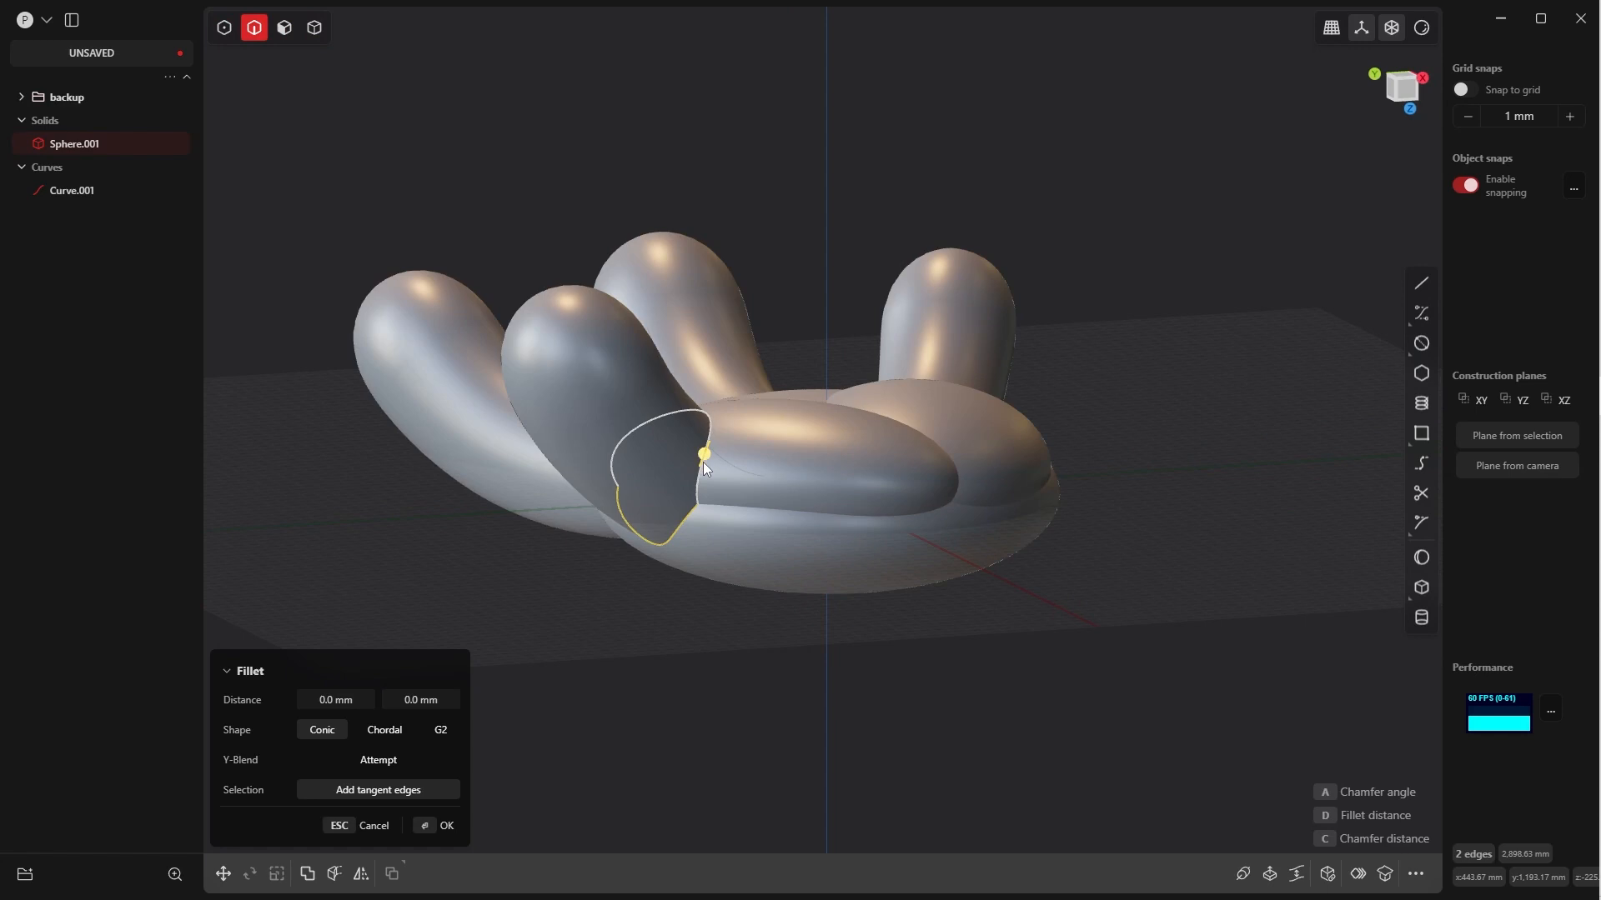
{"action": "left_click", "coordinate": [724, 506]}
{"action": "middle_click_drag", "start_coordinate": [717, 509], "coordinate": [747, 459]}
{"action": "left_click", "coordinate": [747, 495]}
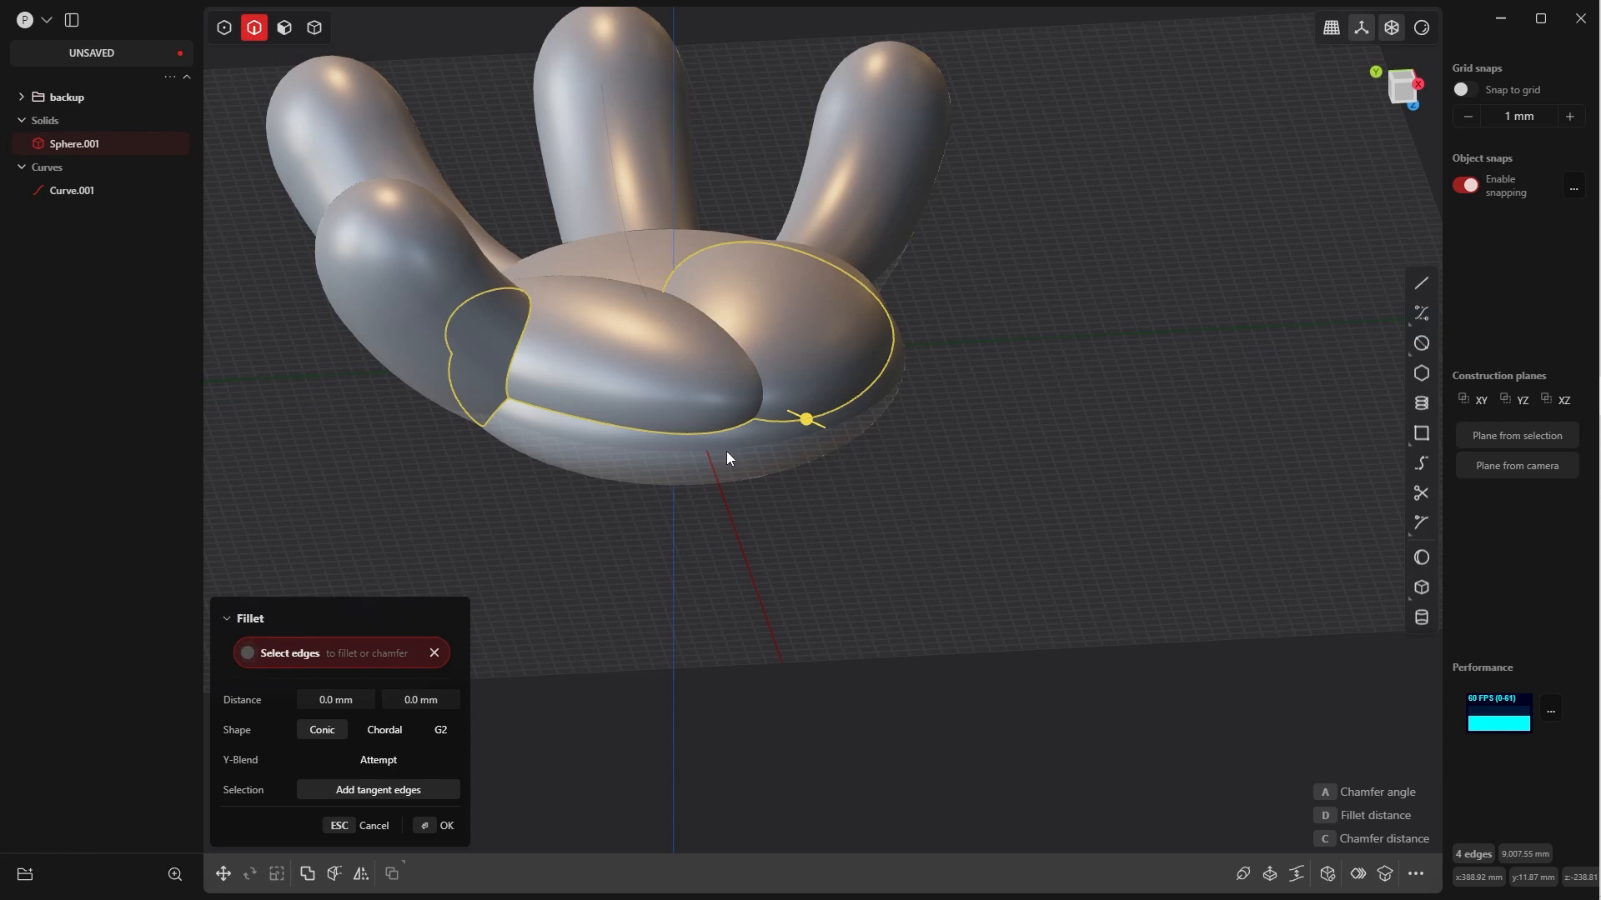
{"action": "left_click", "coordinate": [808, 426]}
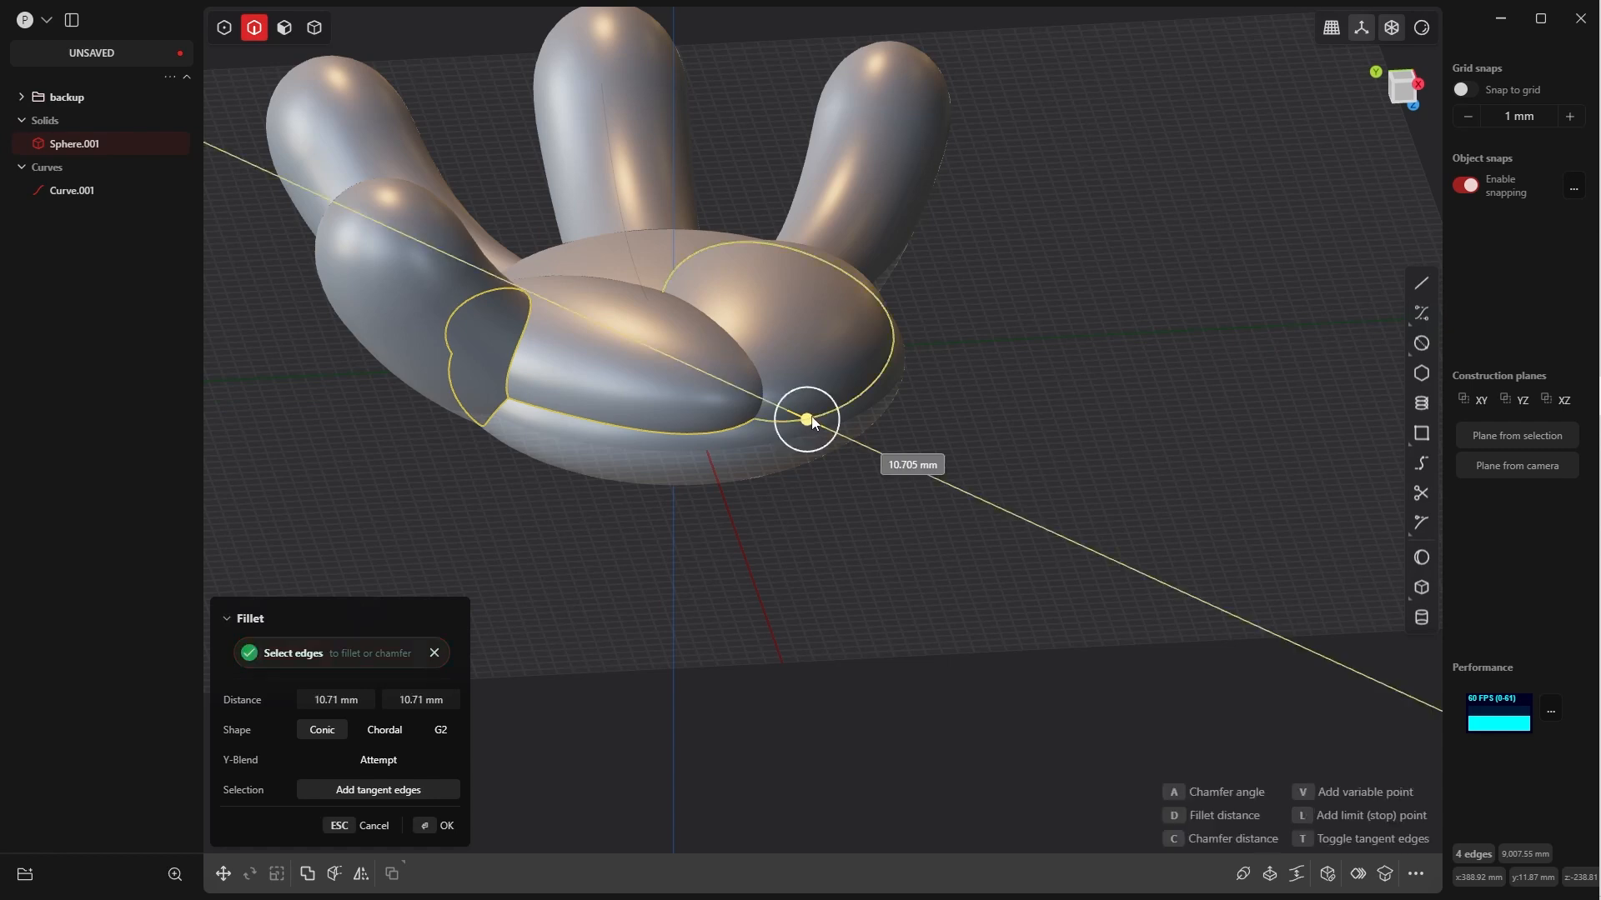
{"action": "mouse_move", "coordinate": [814, 418]}
{"action": "left_mouse_down"}
{"action": "mouse_move", "coordinate": [784, 408]}
{"action": "mouse_move", "coordinate": [845, 440]}
{"action": "mouse_move", "coordinate": [828, 433]}
{"action": "left_mouse_up"}
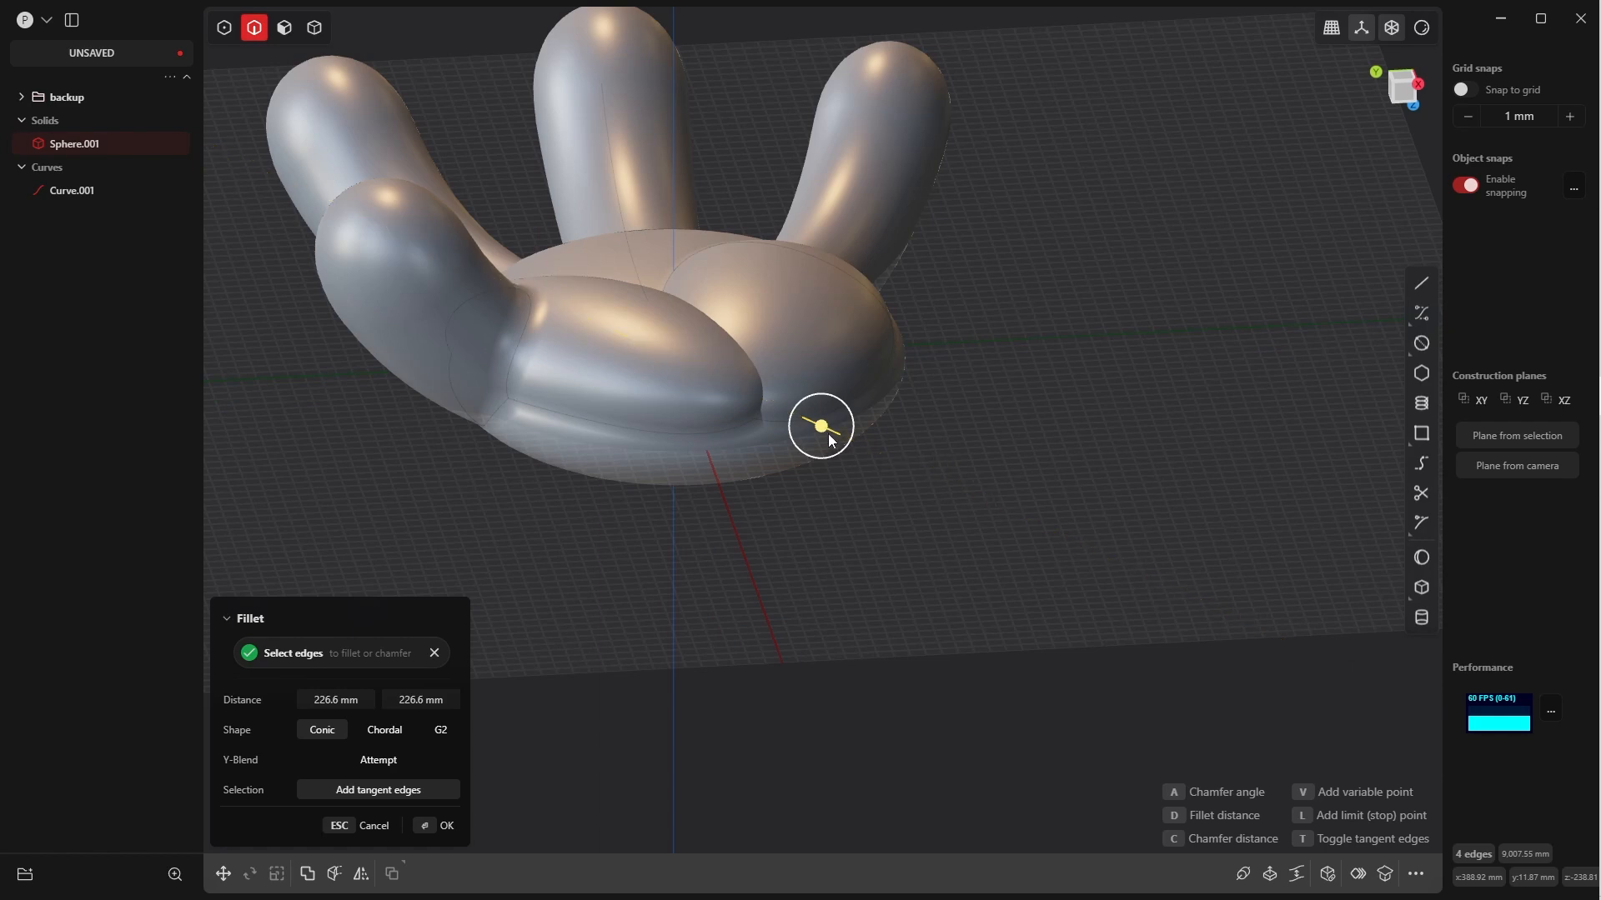
{"action": "key", "text": "Escape"}
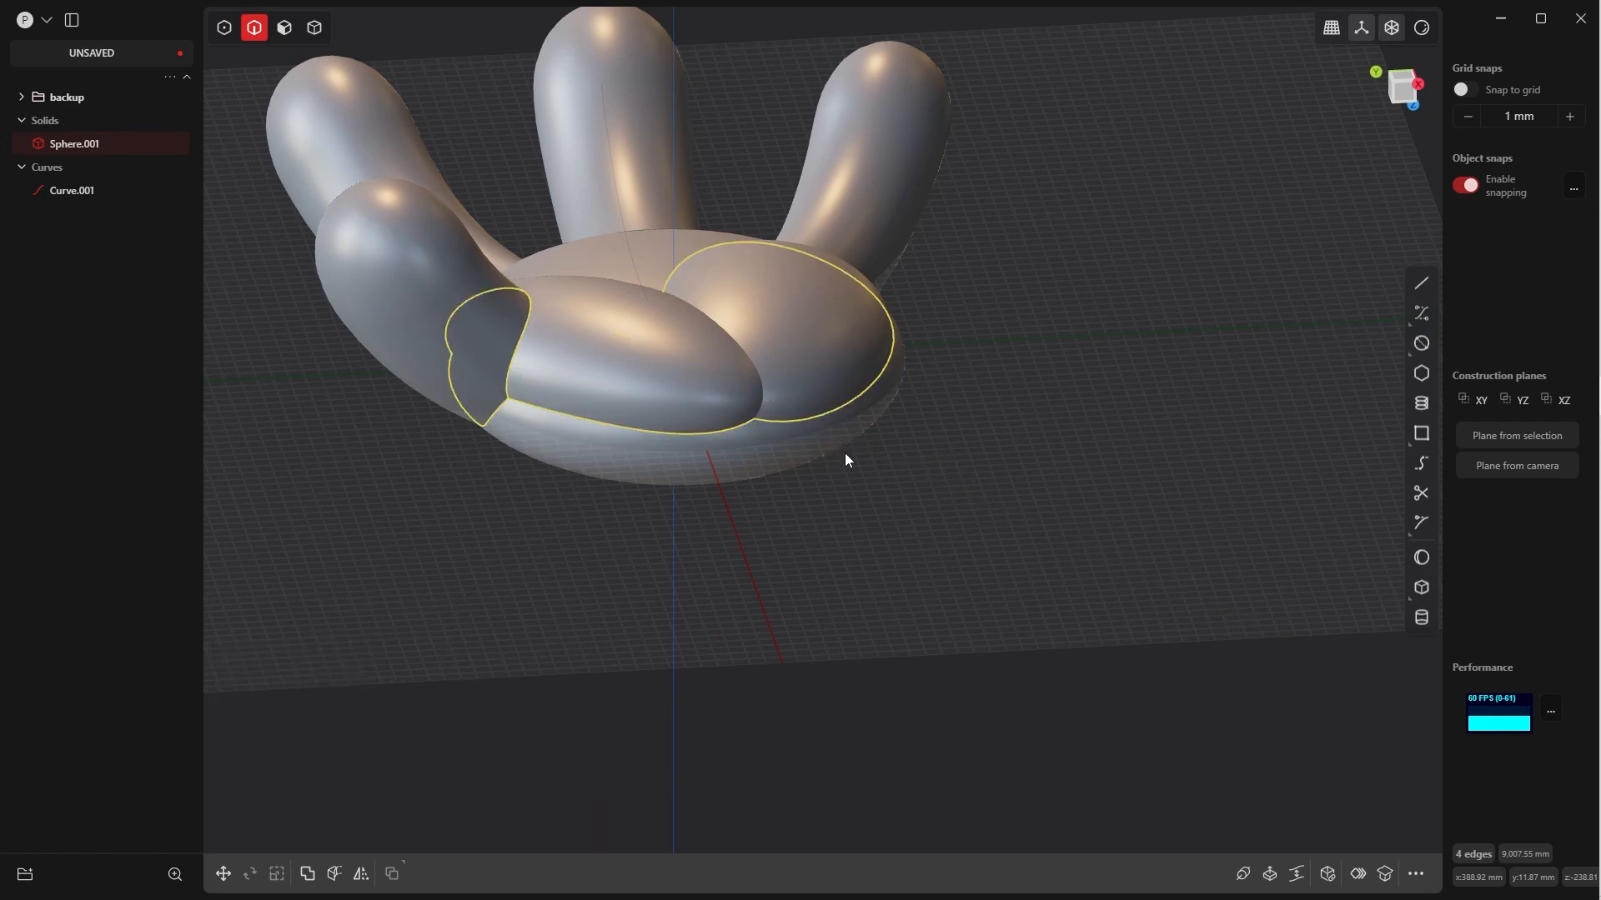
Fillet the four selected thumb-base and palm-pad edges with a conic distance of about 496 mm
{"action": "middle_click_drag", "start_coordinate": [814, 382], "coordinate": [722, 368]}
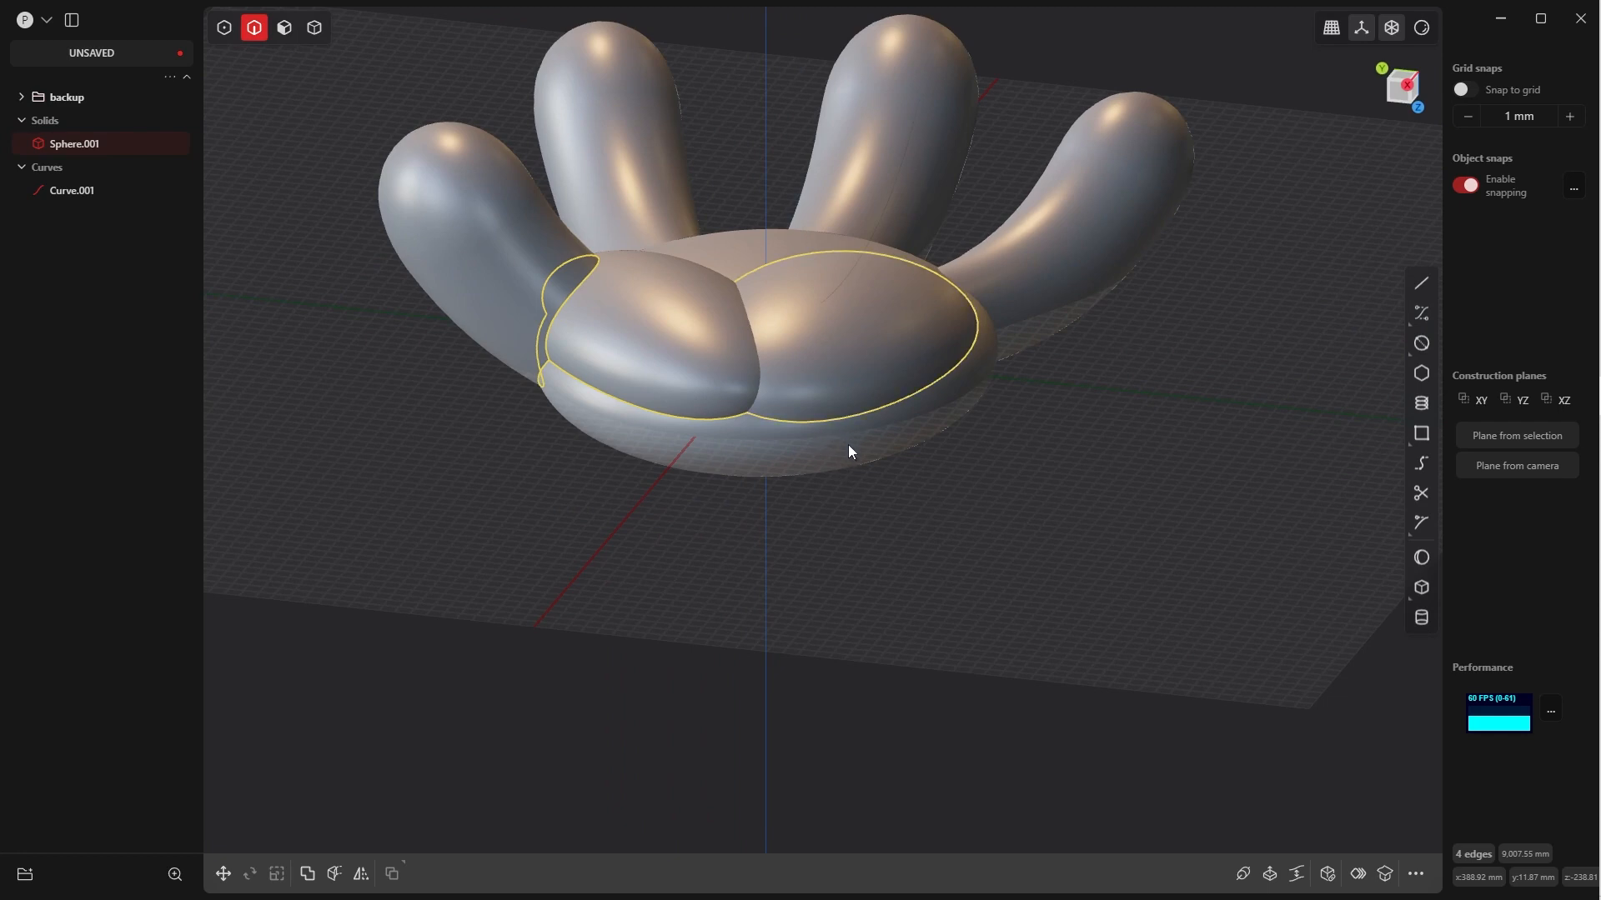
{"action": "key", "text": "b+d"}
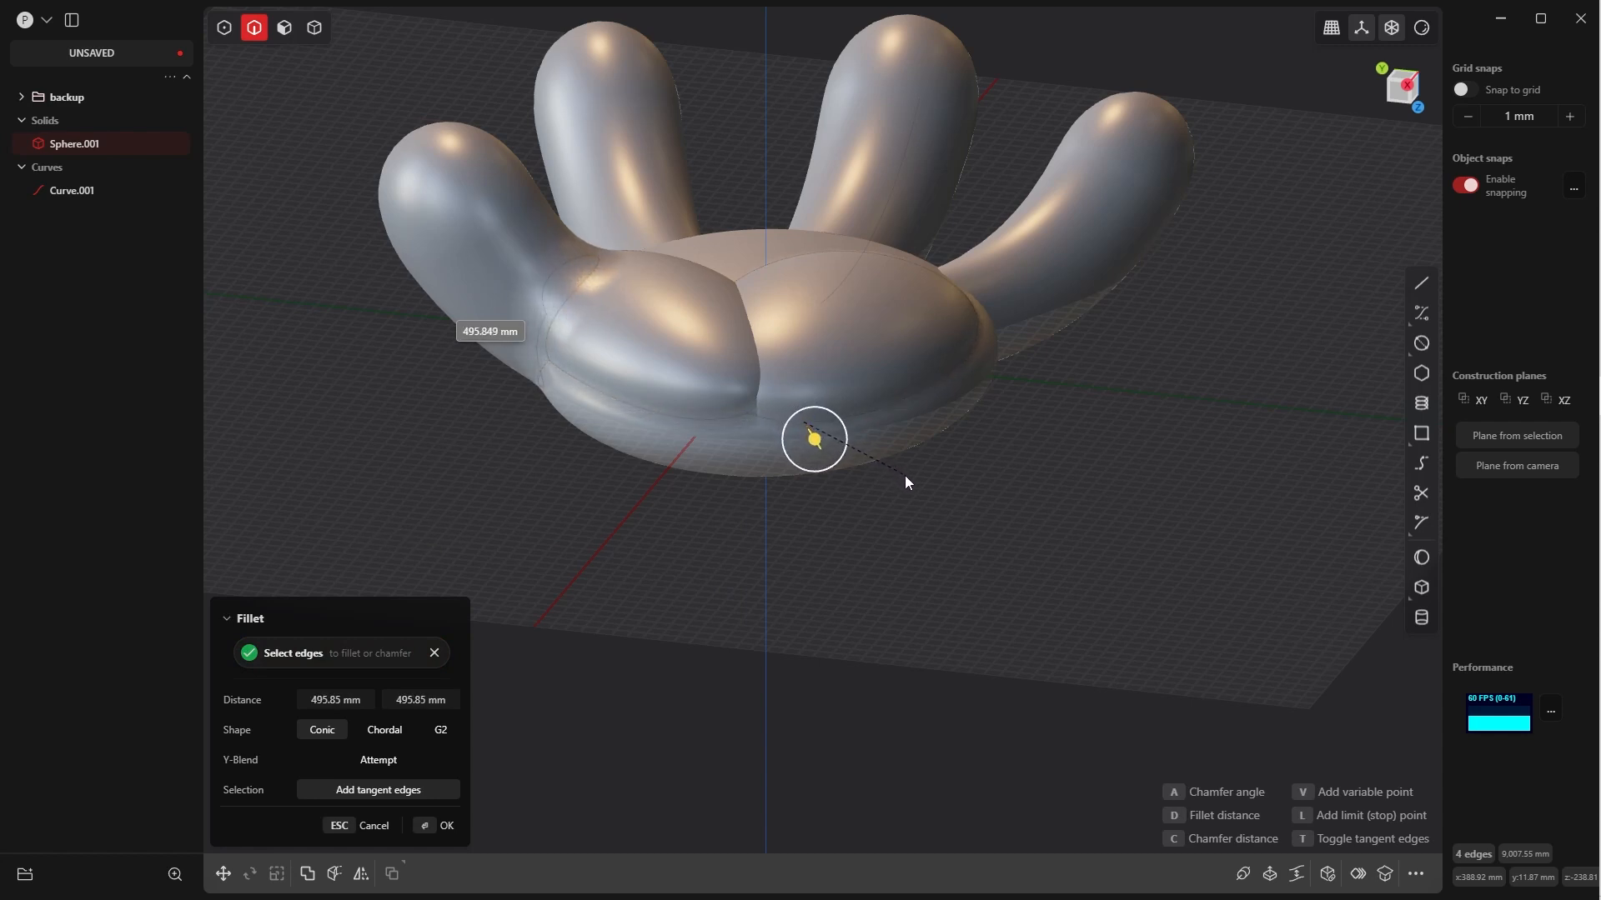
{"action": "left_click", "coordinate": [892, 436]}
{"action": "middle_click_drag", "start_coordinate": [892, 436], "coordinate": [717, 458]}
{"action": "left_click", "coordinate": [427, 825]}
Start a fillet on the three edges where the fingers meet the palm
{"action": "middle_click_drag", "start_coordinate": [917, 467], "coordinate": [767, 231]}
{"action": "right_click", "coordinate": [795, 327]}
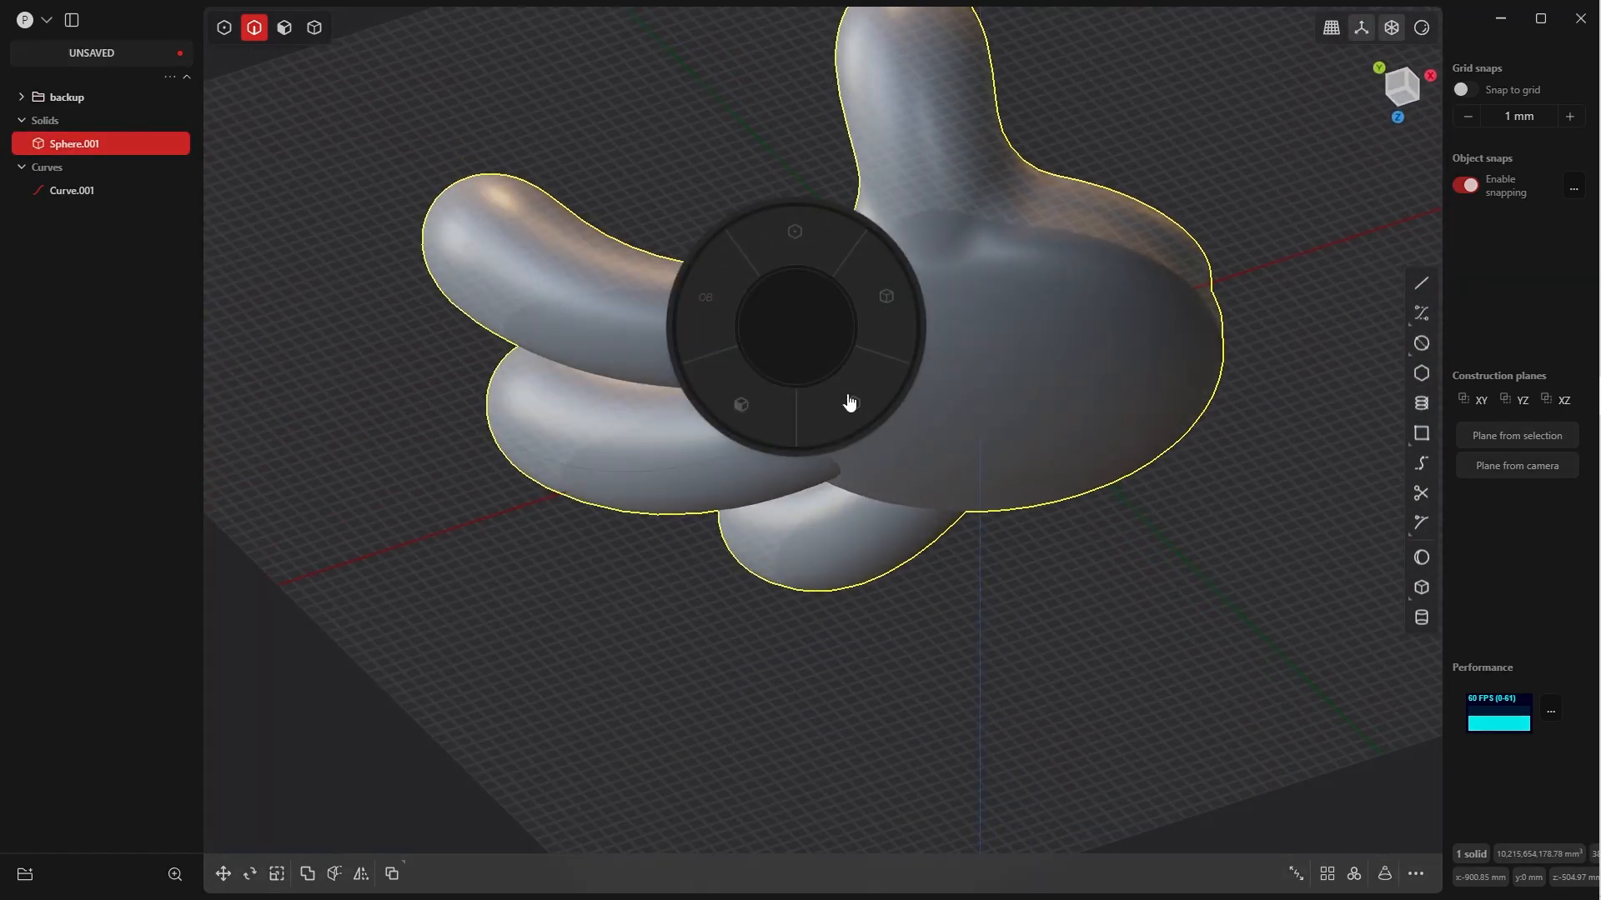
{"action": "left_click", "coordinate": [849, 401]}
{"action": "left_click", "coordinate": [802, 348]}
{"action": "key", "text": "f"}
{"action": "middle_click_drag", "start_coordinate": [818, 323], "coordinate": [818, 497]}
{"action": "left_click", "coordinate": [779, 510]}
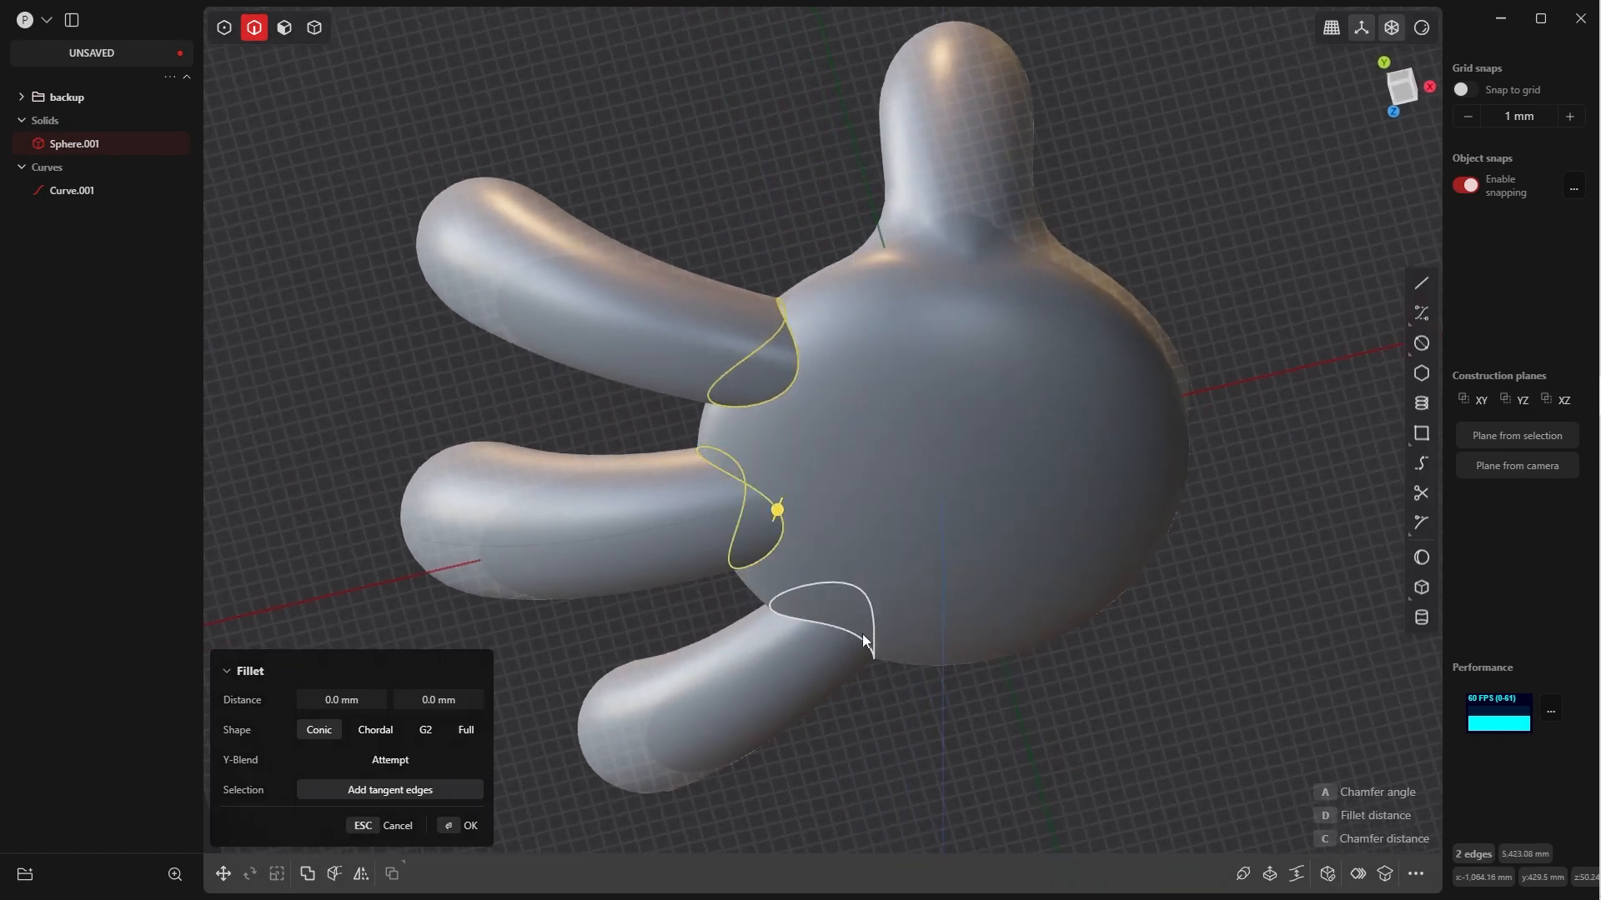
{"action": "left_click", "coordinate": [860, 635]}
{"action": "middle_click_drag", "start_coordinate": [864, 591], "coordinate": [839, 642]}
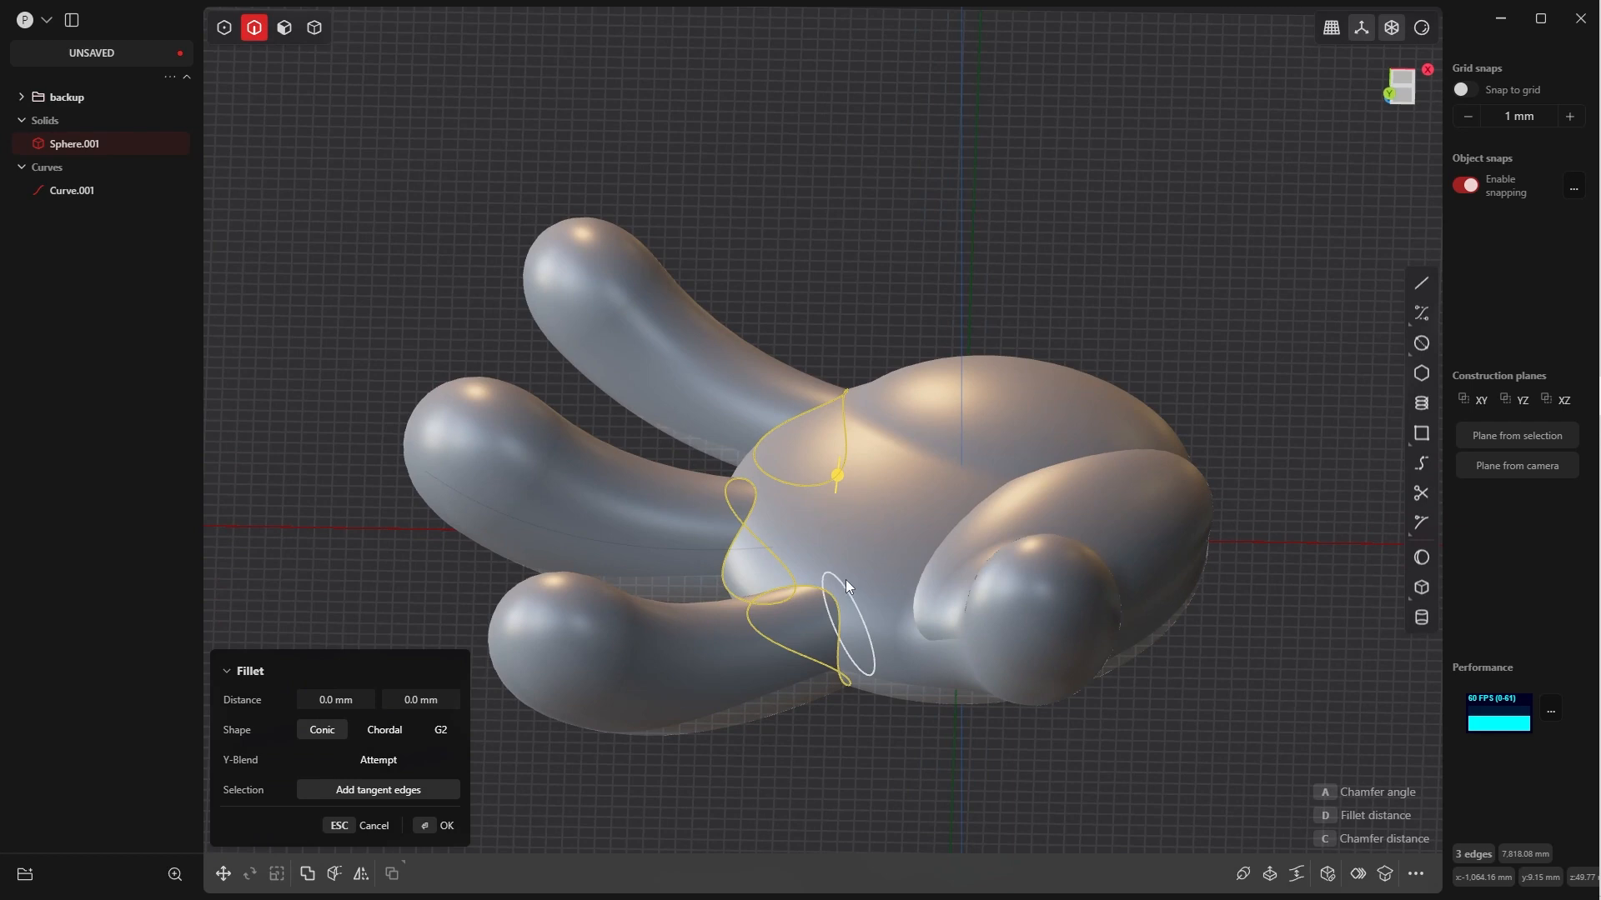
{"action": "key", "text": "d"}
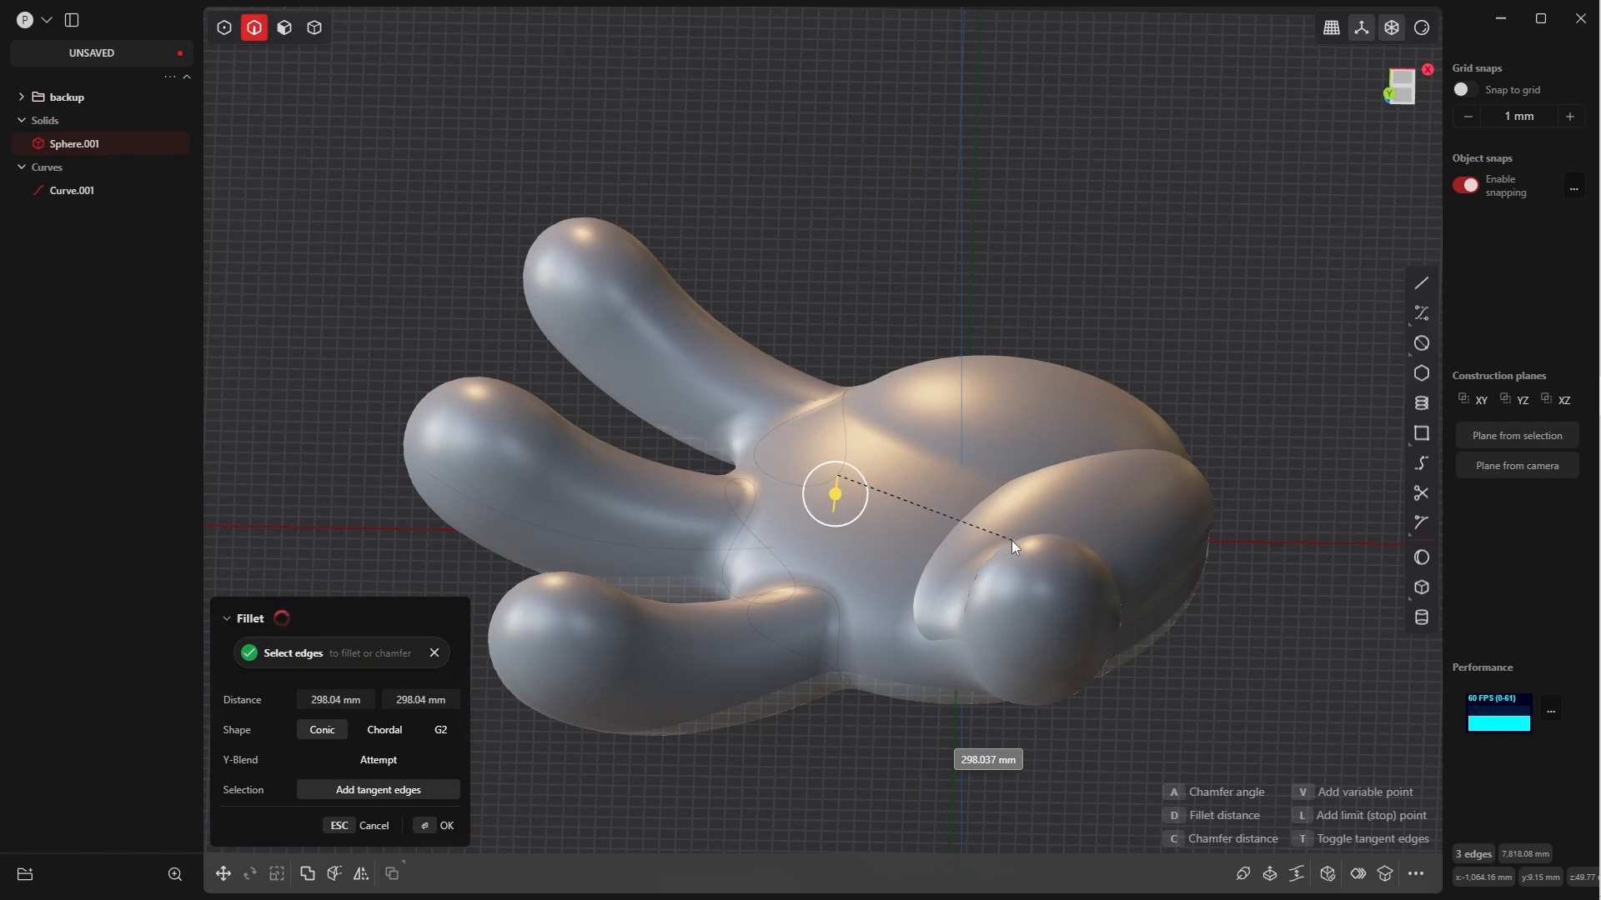
{"action": "left_click", "coordinate": [1012, 542]}
{"action": "middle_click_drag", "start_coordinate": [906, 571], "coordinate": [876, 623]}
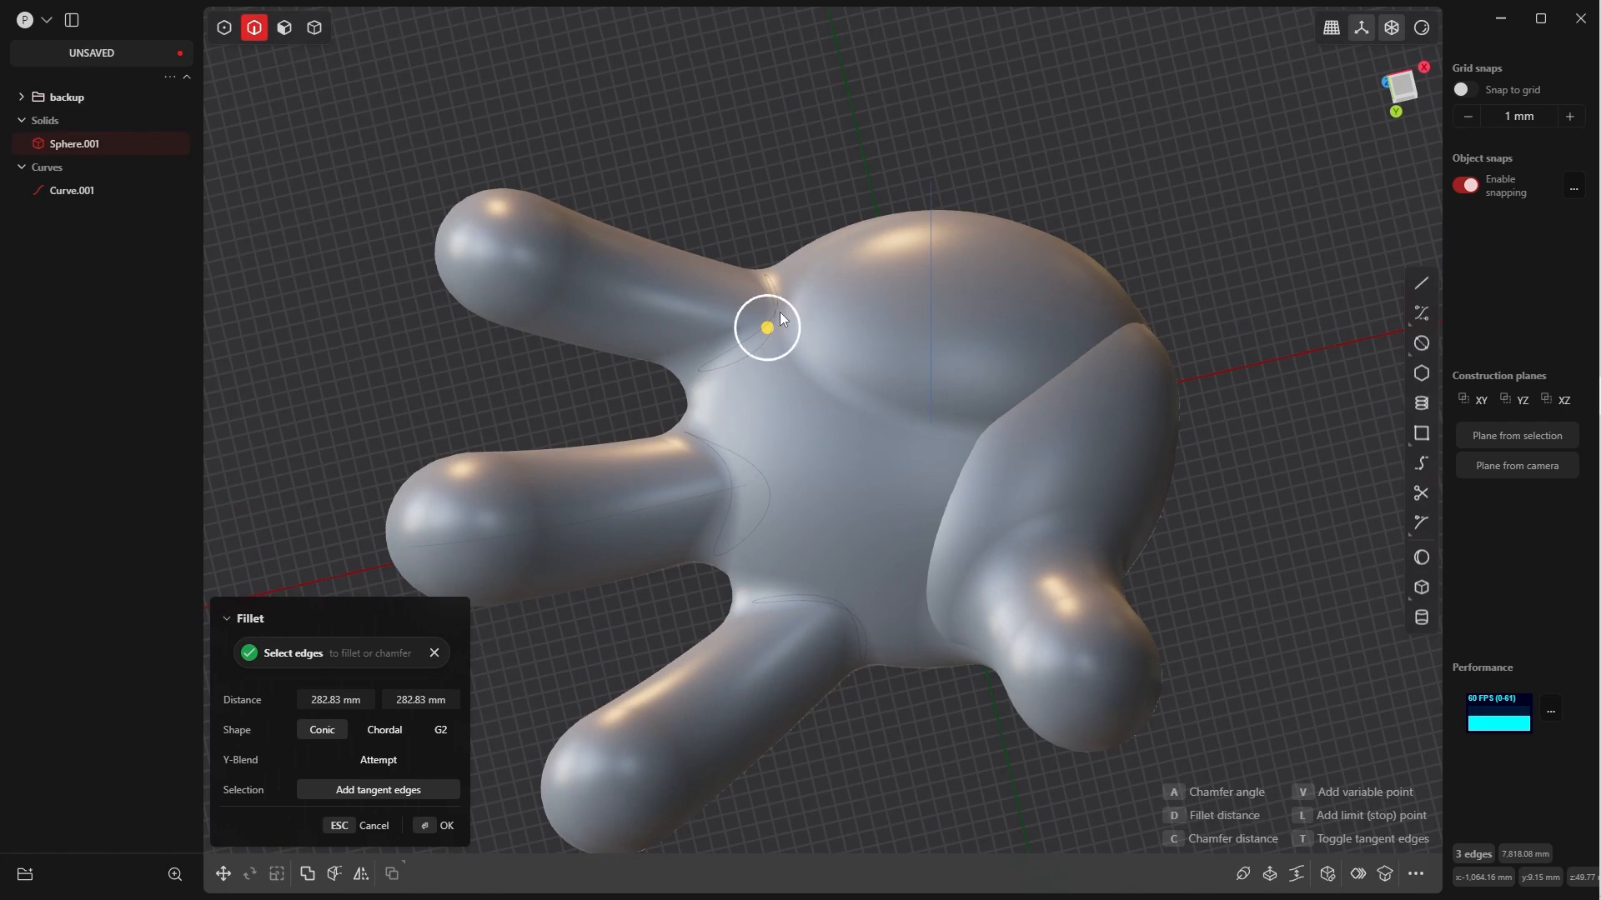
{"action": "key", "text": "Escape"}
Fillet the three finger-base edges with a conic distance of about 699 mm
{"action": "middle_click_drag", "start_coordinate": [802, 455], "coordinate": [760, 372]}
{"action": "key", "text": "b"}
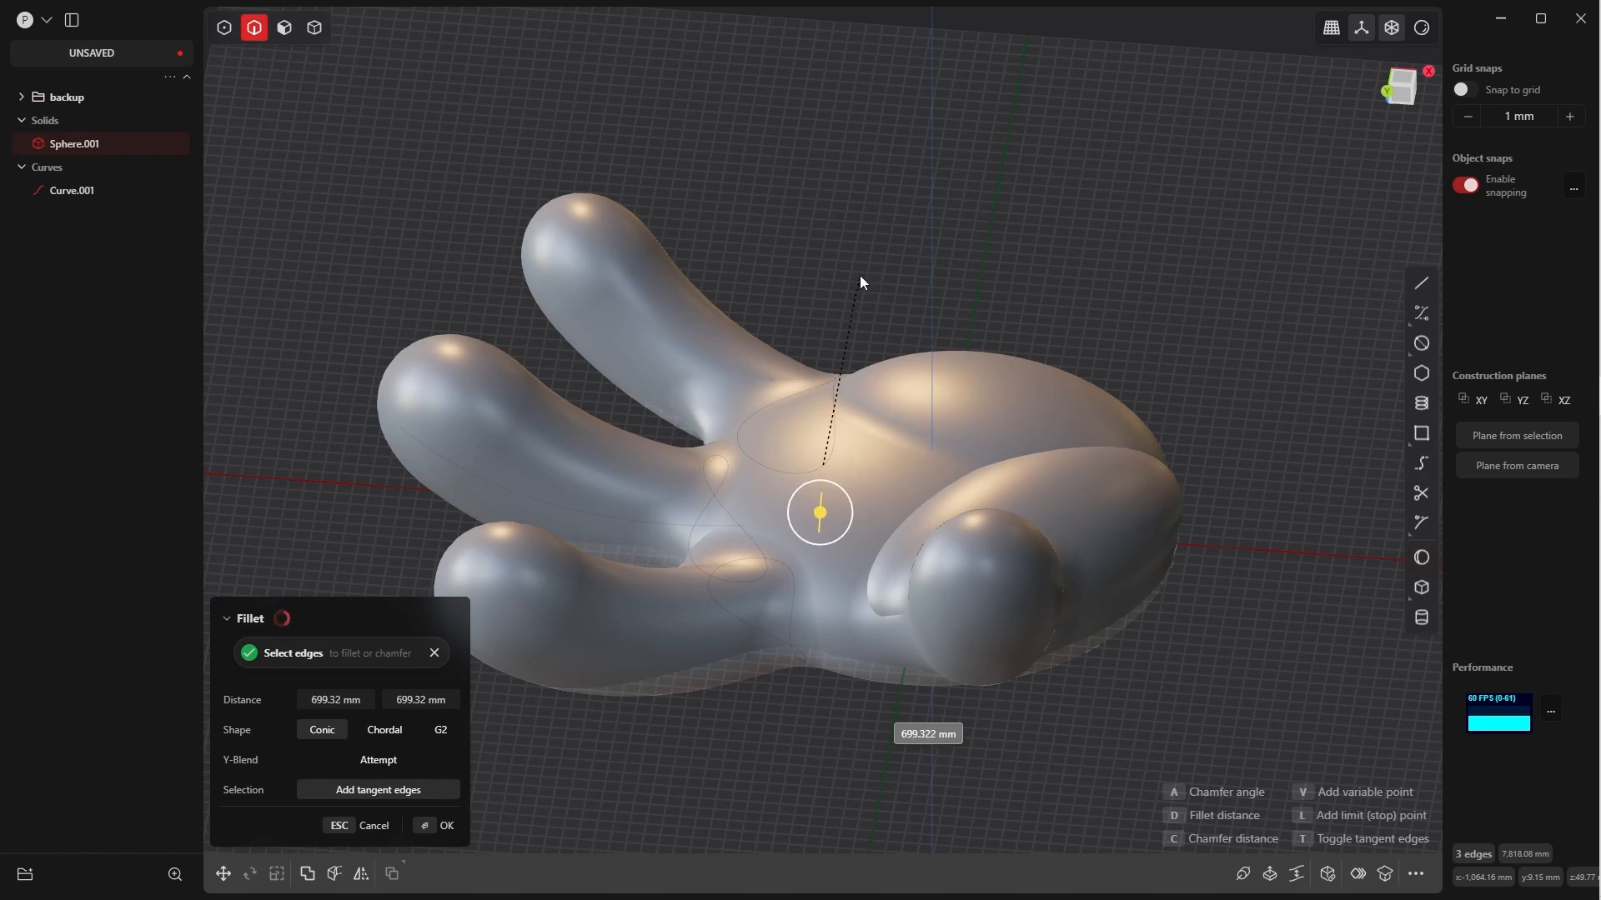
{"action": "middle_click_drag", "start_coordinate": [853, 307], "coordinate": [917, 467]}
{"action": "left_click", "coordinate": [440, 825]}
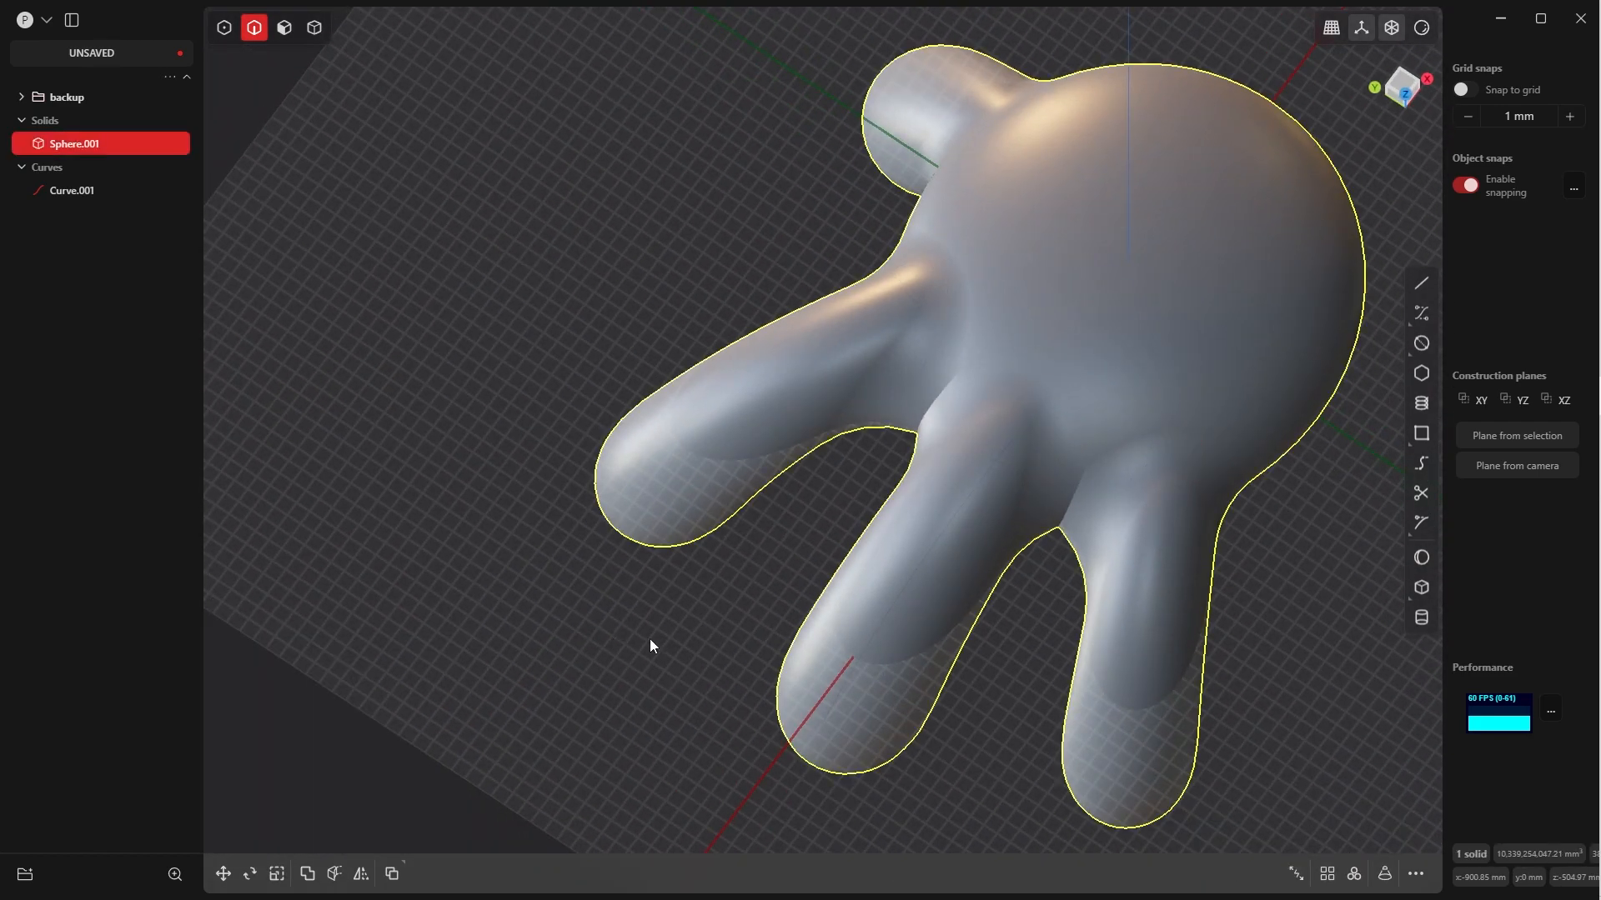
Try to fillet the two short edges between neighbouring fingers at about 294 mm
{"action": "middle_click_drag", "start_coordinate": [649, 640], "coordinate": [760, 547]}
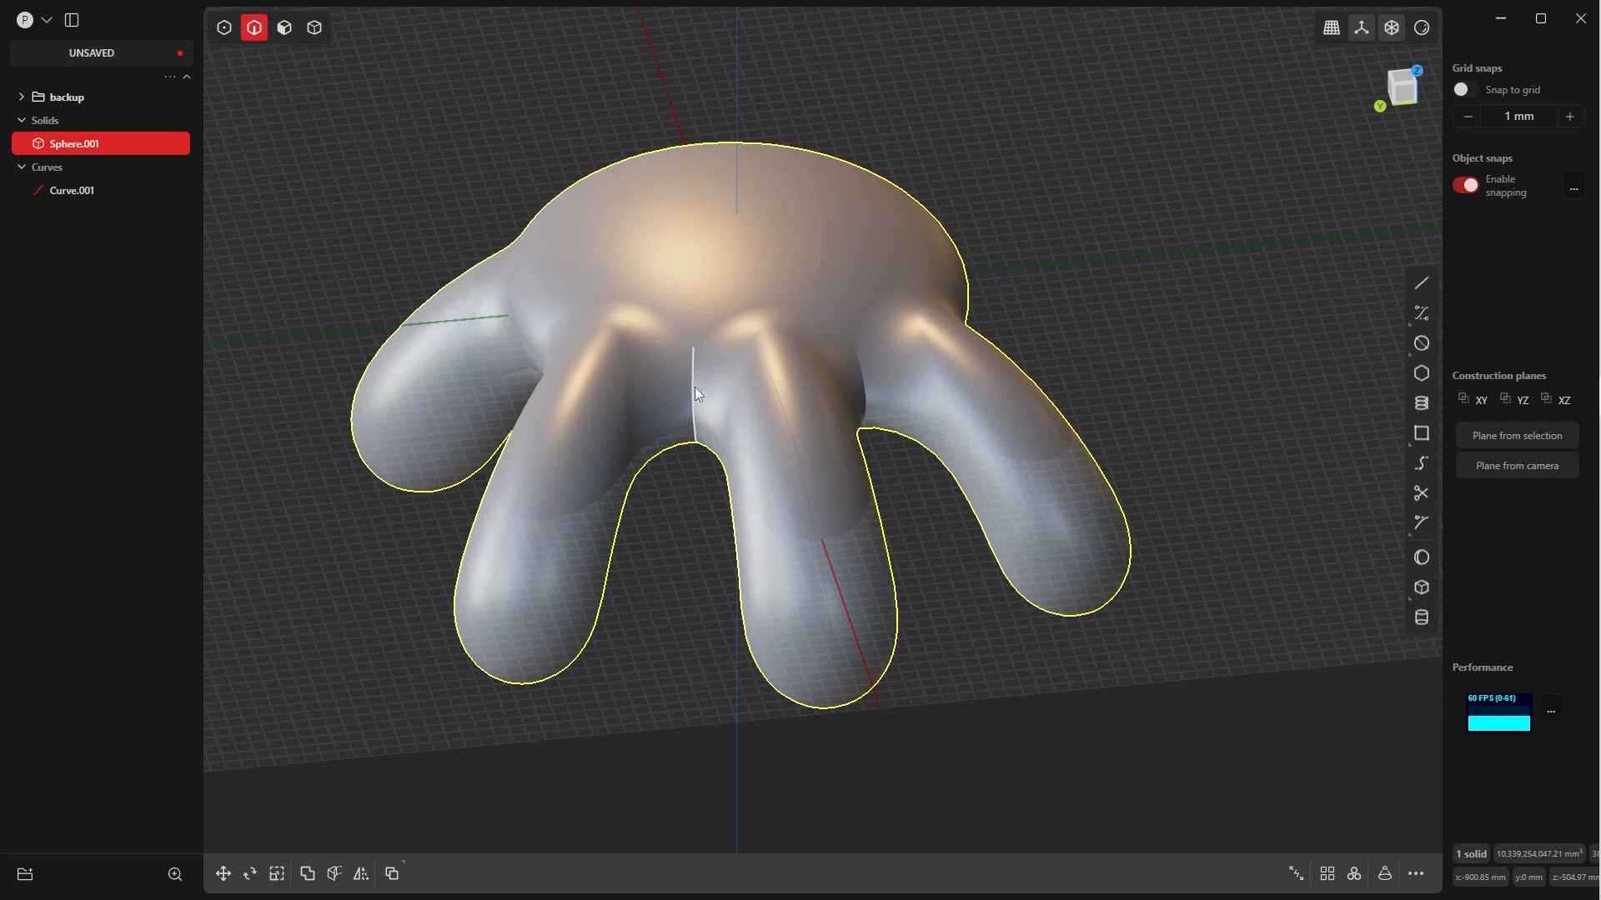
{"action": "left_click", "coordinate": [693, 389]}
{"action": "key", "text": "f"}
{"action": "middle_click_drag", "start_coordinate": [715, 412], "coordinate": [878, 356]}
{"action": "left_click", "coordinate": [867, 372]}
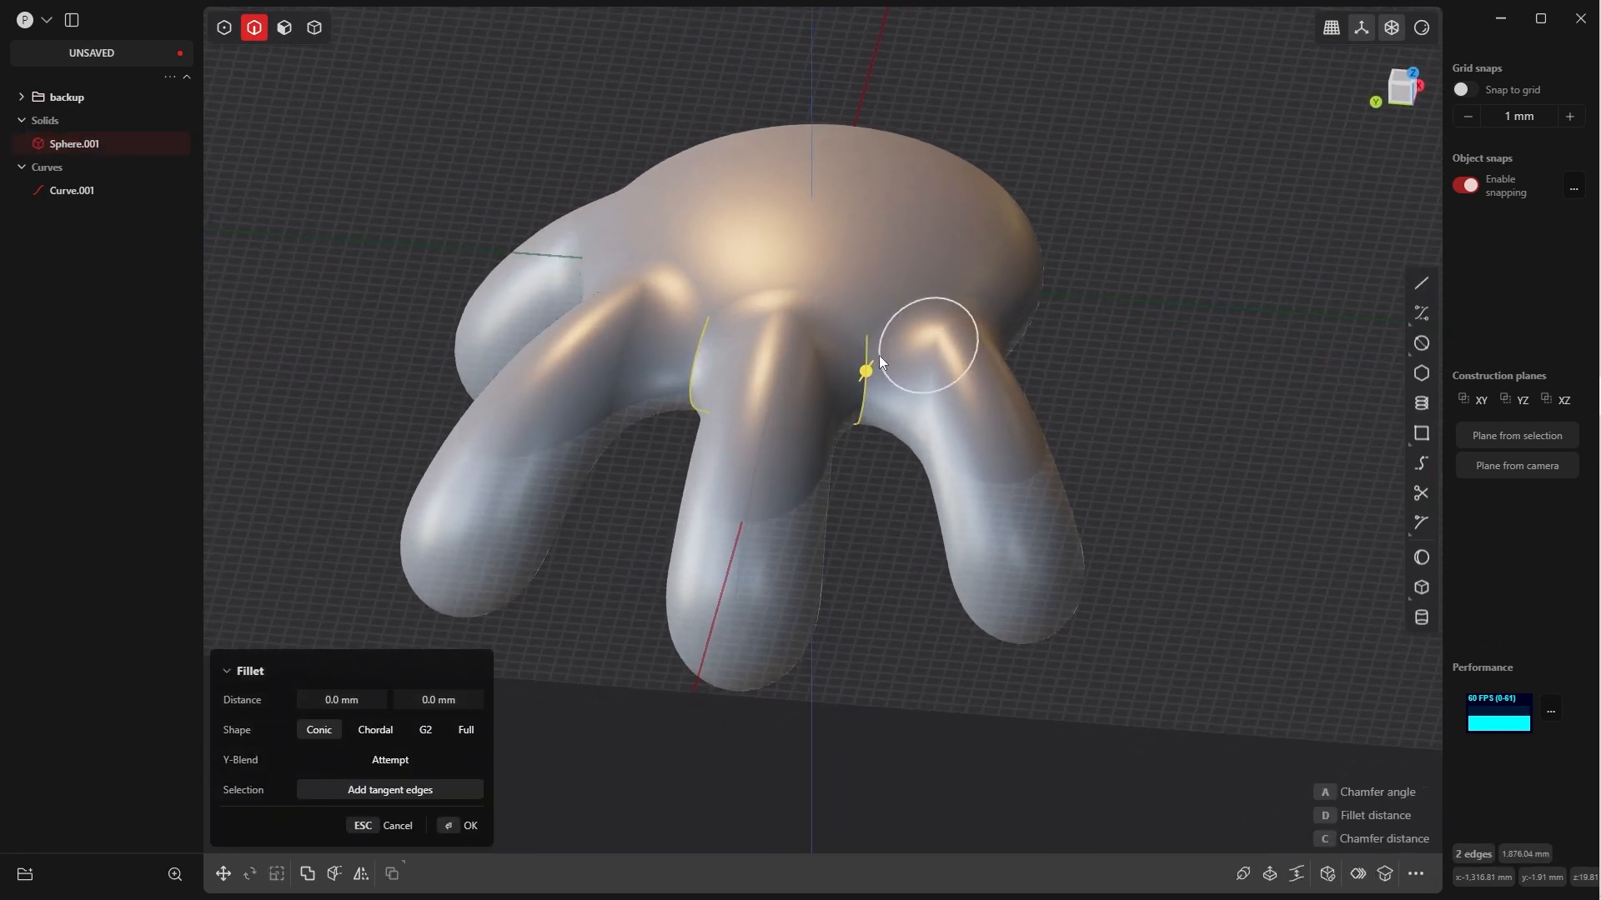
{"action": "left_click_drag", "start_coordinate": [884, 361], "coordinate": [937, 356]}
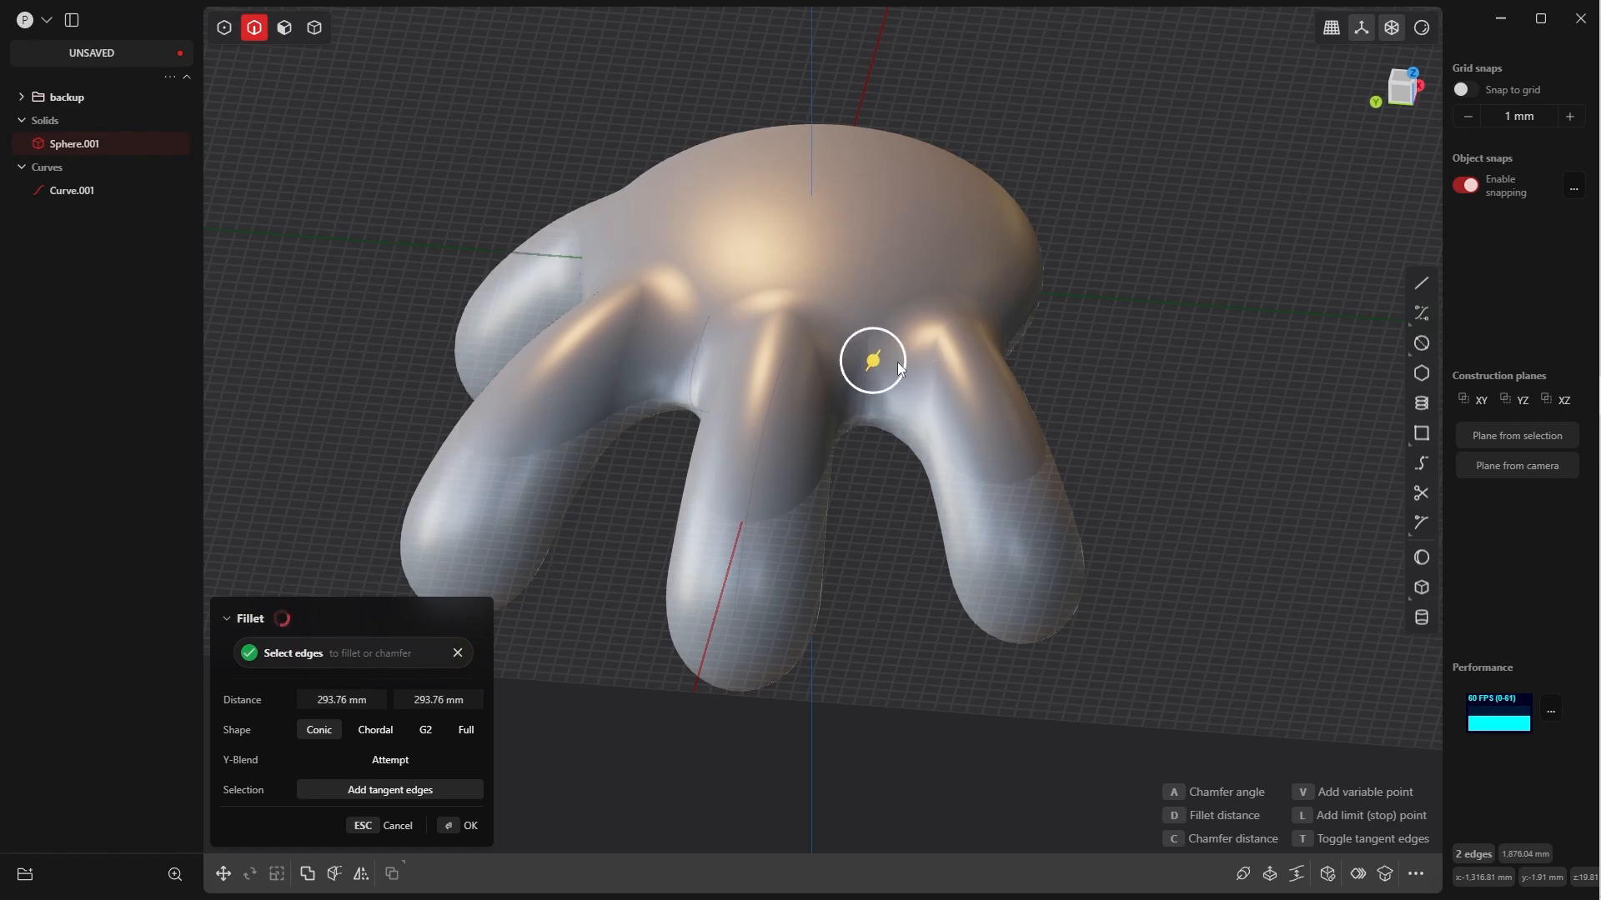
{"action": "middle_click_drag", "start_coordinate": [936, 357], "coordinate": [783, 458]}
{"action": "left_click", "coordinate": [455, 833]}
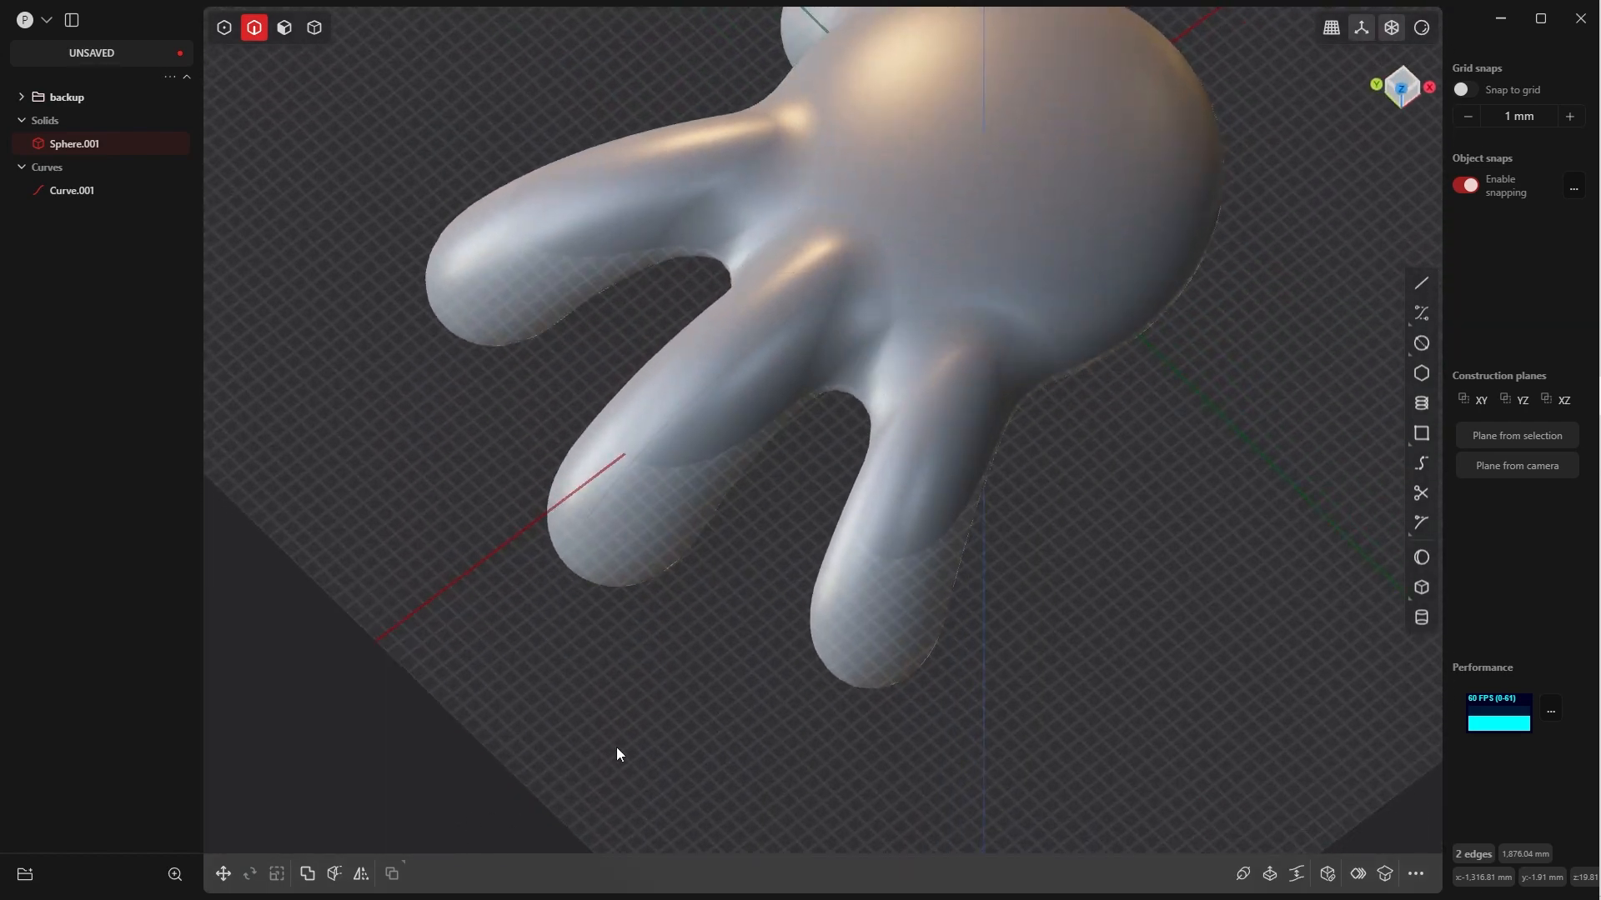
{"action": "scroll", "coordinate": [947, 282], "scroll_direction": "down", "scroll_amount": 8}
{"action": "middle_click_drag", "start_coordinate": [961, 218], "coordinate": [994, 185]}
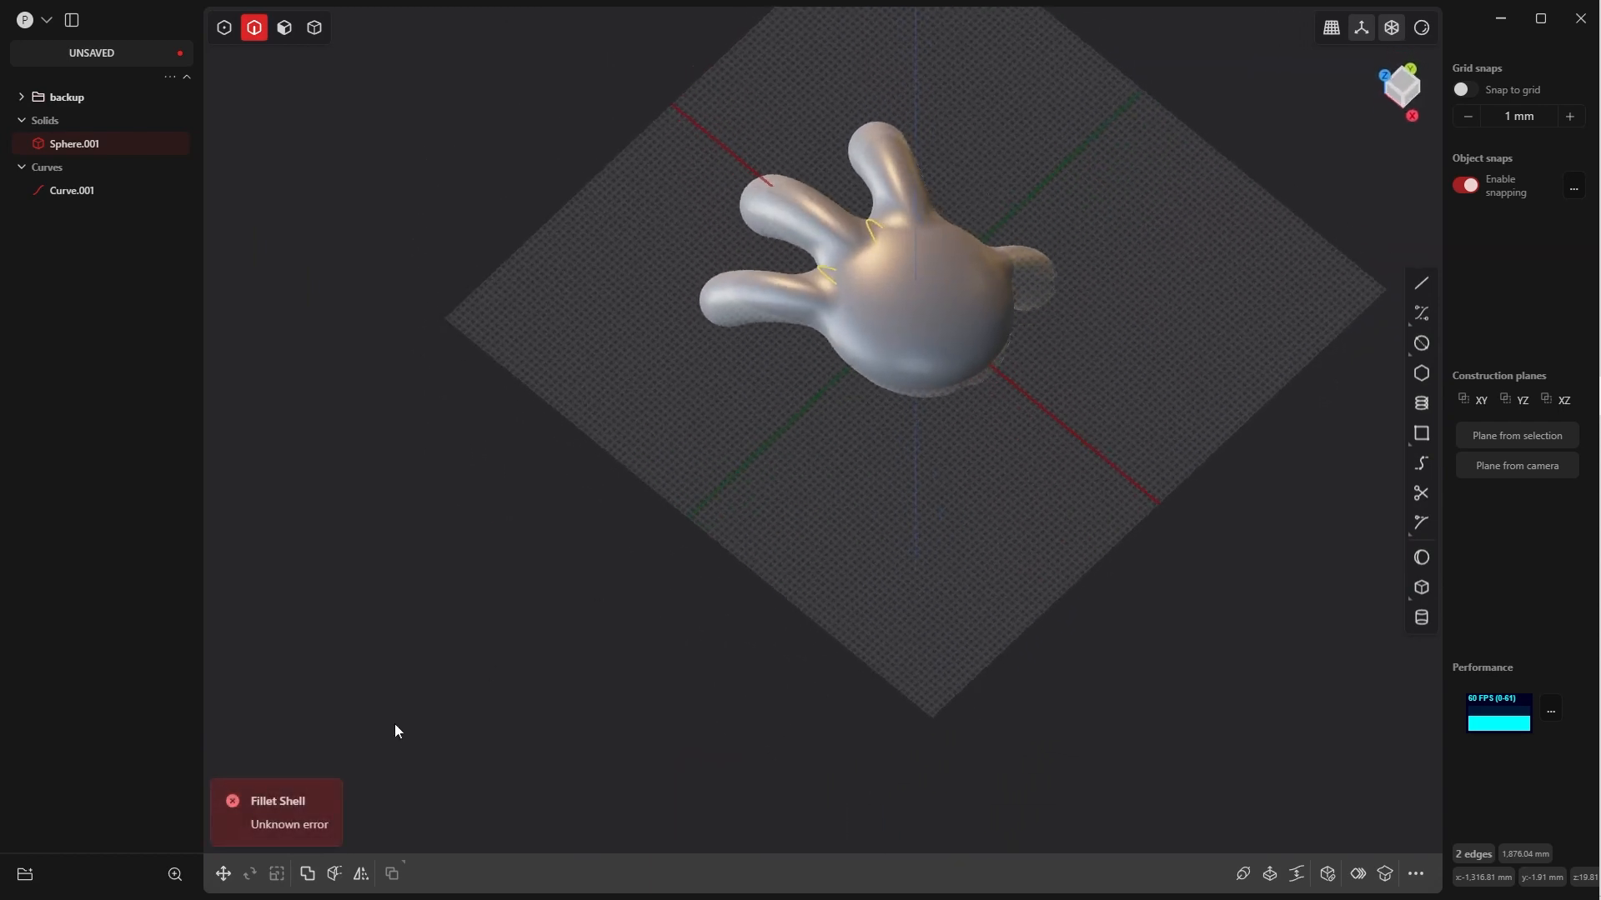
Fillet the two short edges in the gaps between the three fingers at about 179 mm
{"action": "middle_click_drag", "start_coordinate": [755, 384], "coordinate": [999, 550]}
{"action": "scroll", "coordinate": [932, 560], "scroll_direction": "up", "scroll_amount": 5}
{"action": "middle_click_drag", "start_coordinate": [850, 417], "coordinate": [835, 455]}
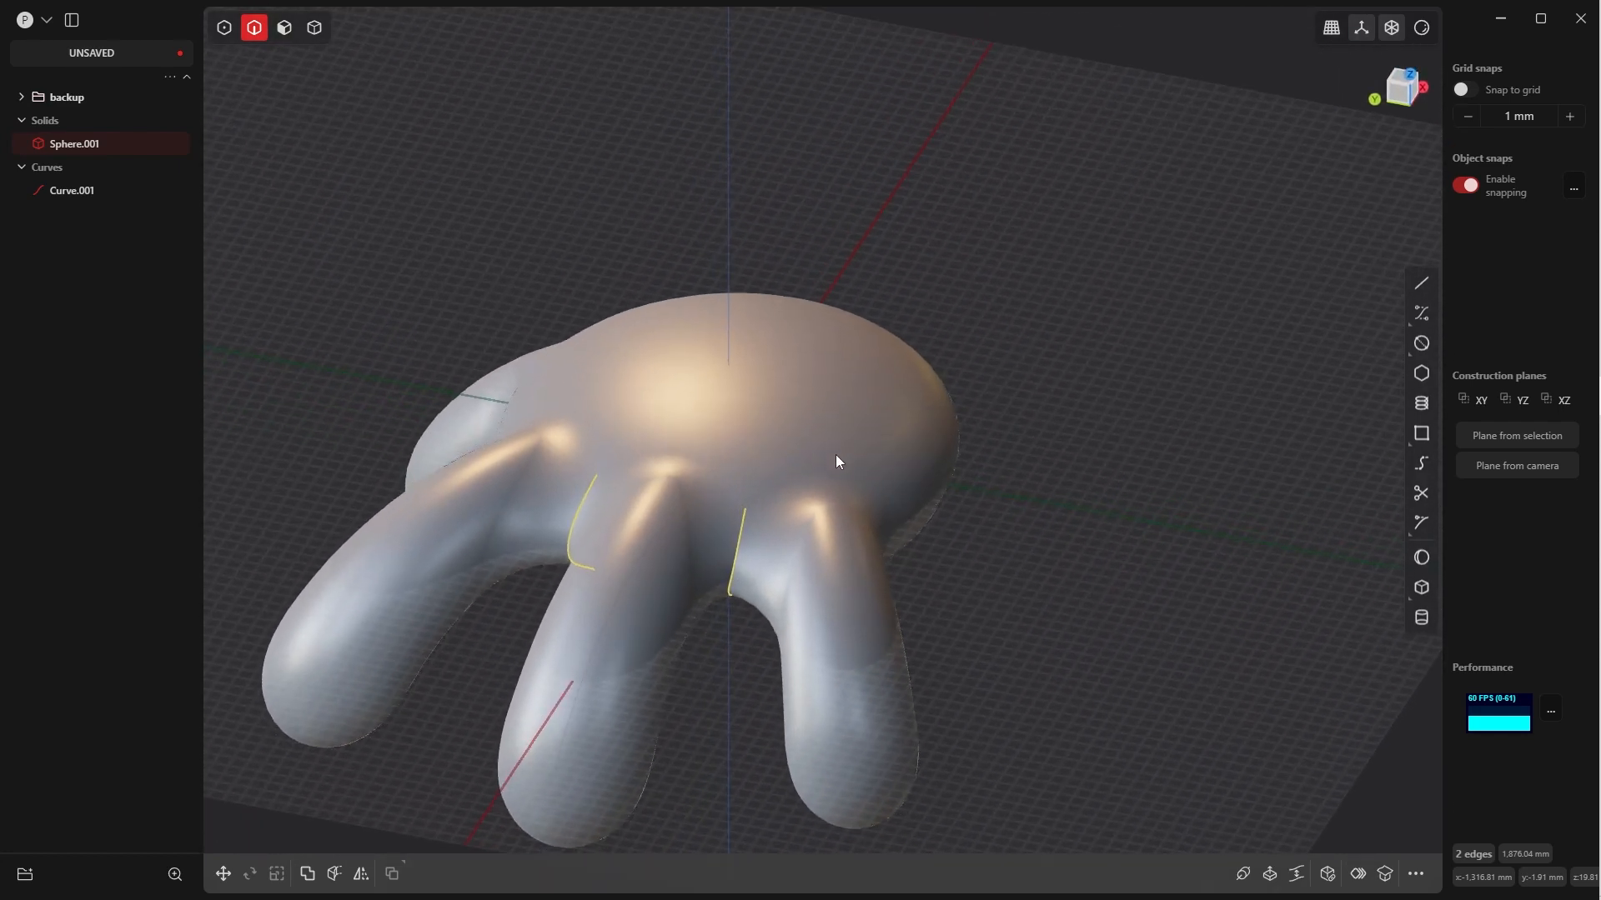
{"action": "key", "text": "f"}
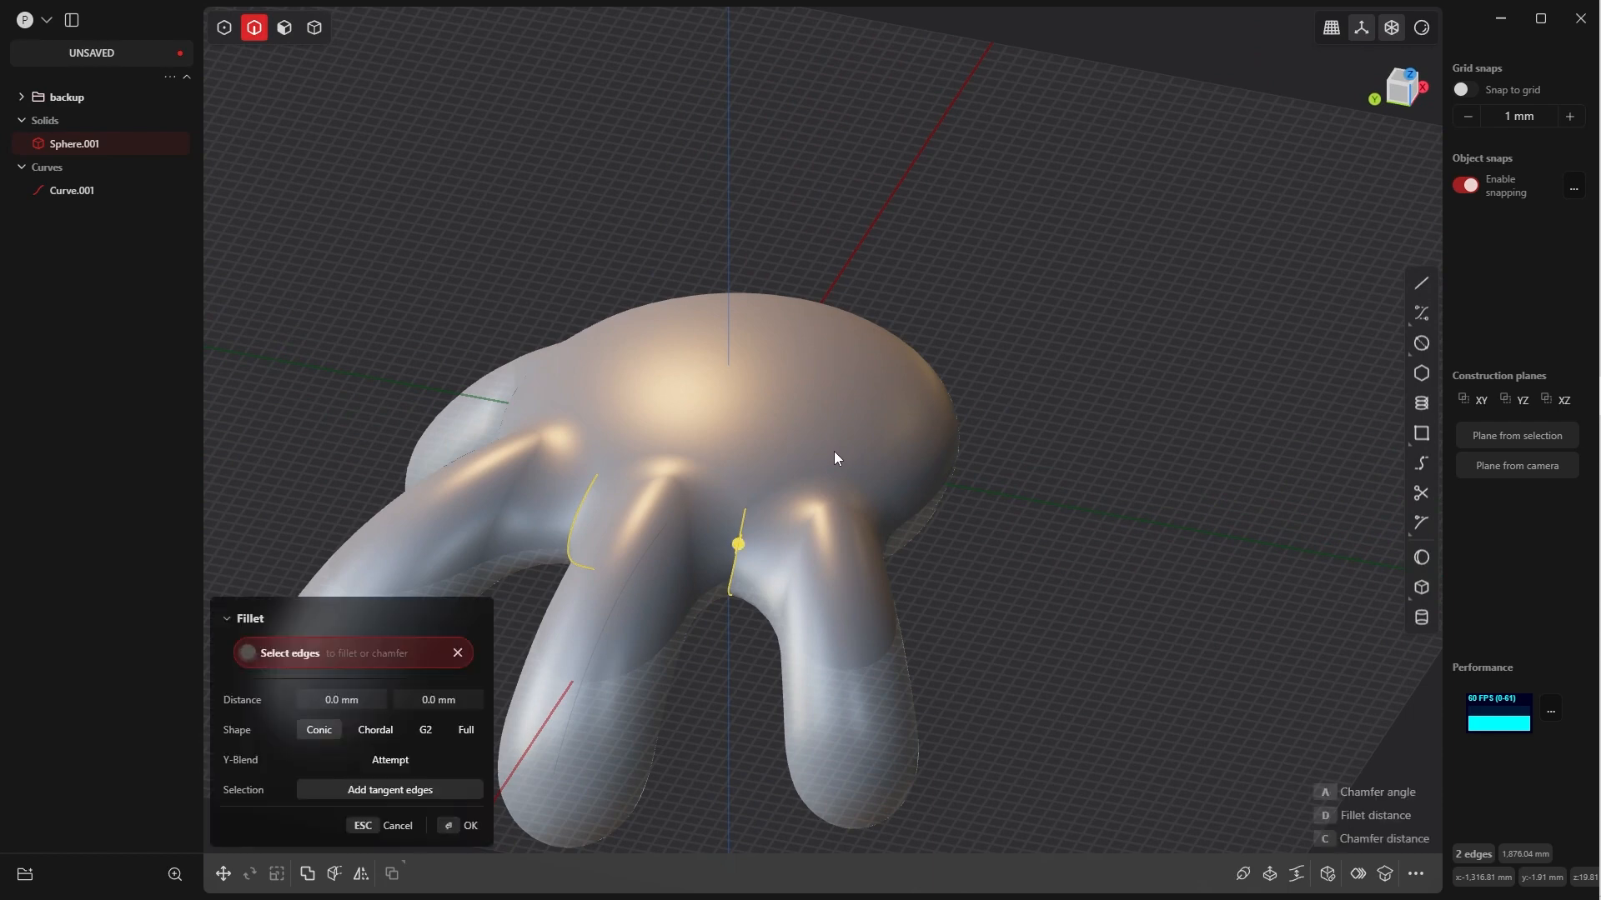
{"action": "key", "text": "d"}
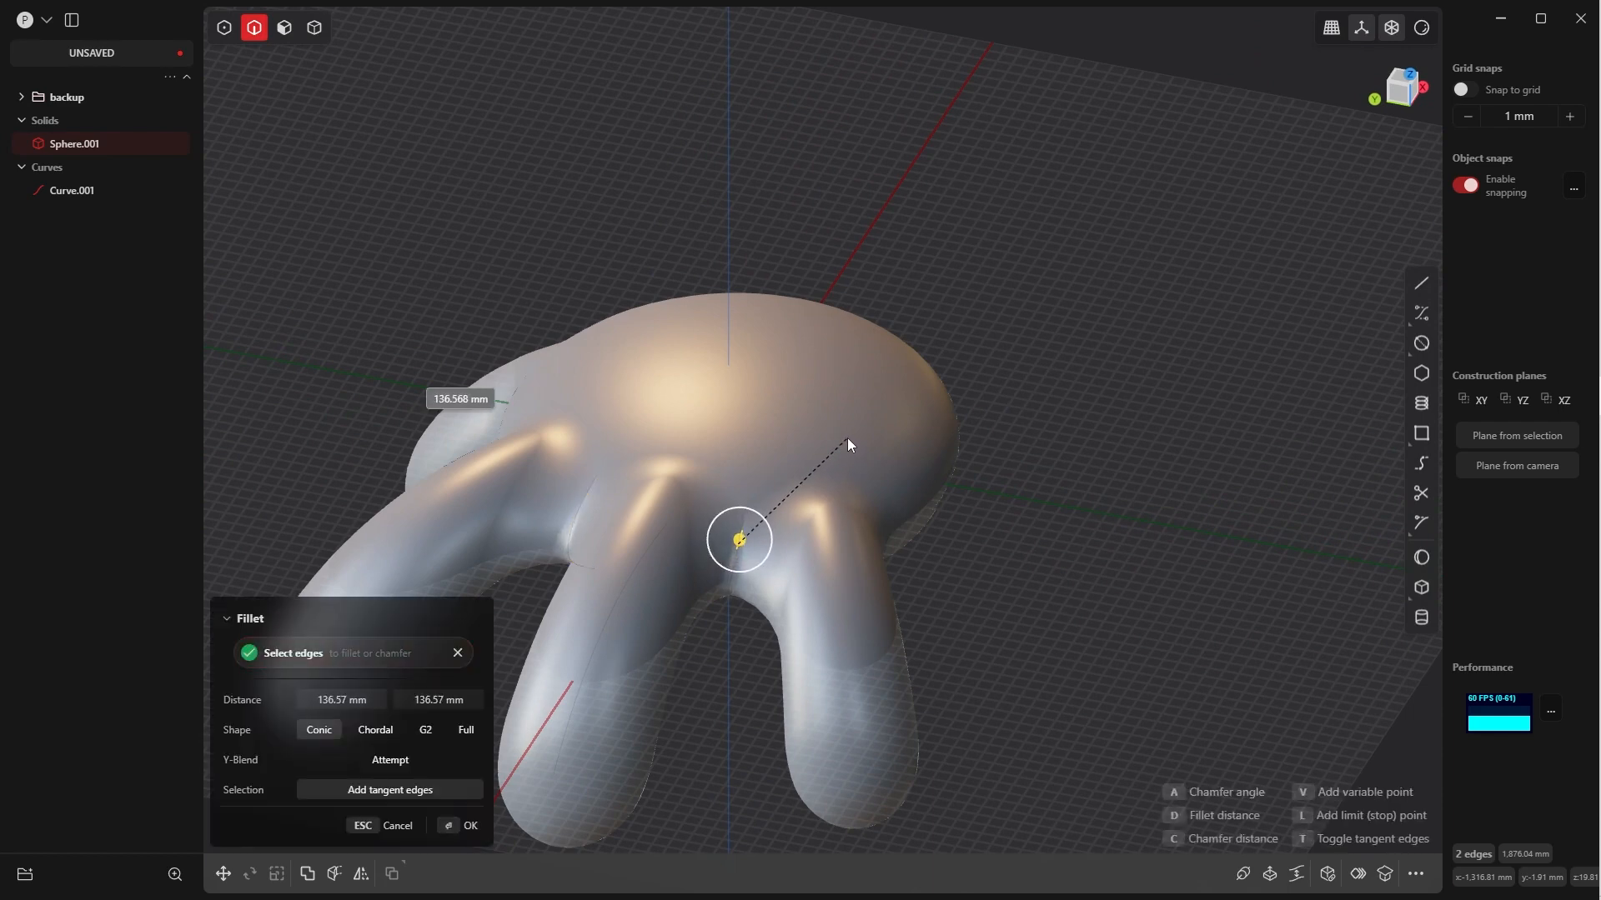
{"action": "left_click", "coordinate": [847, 442]}
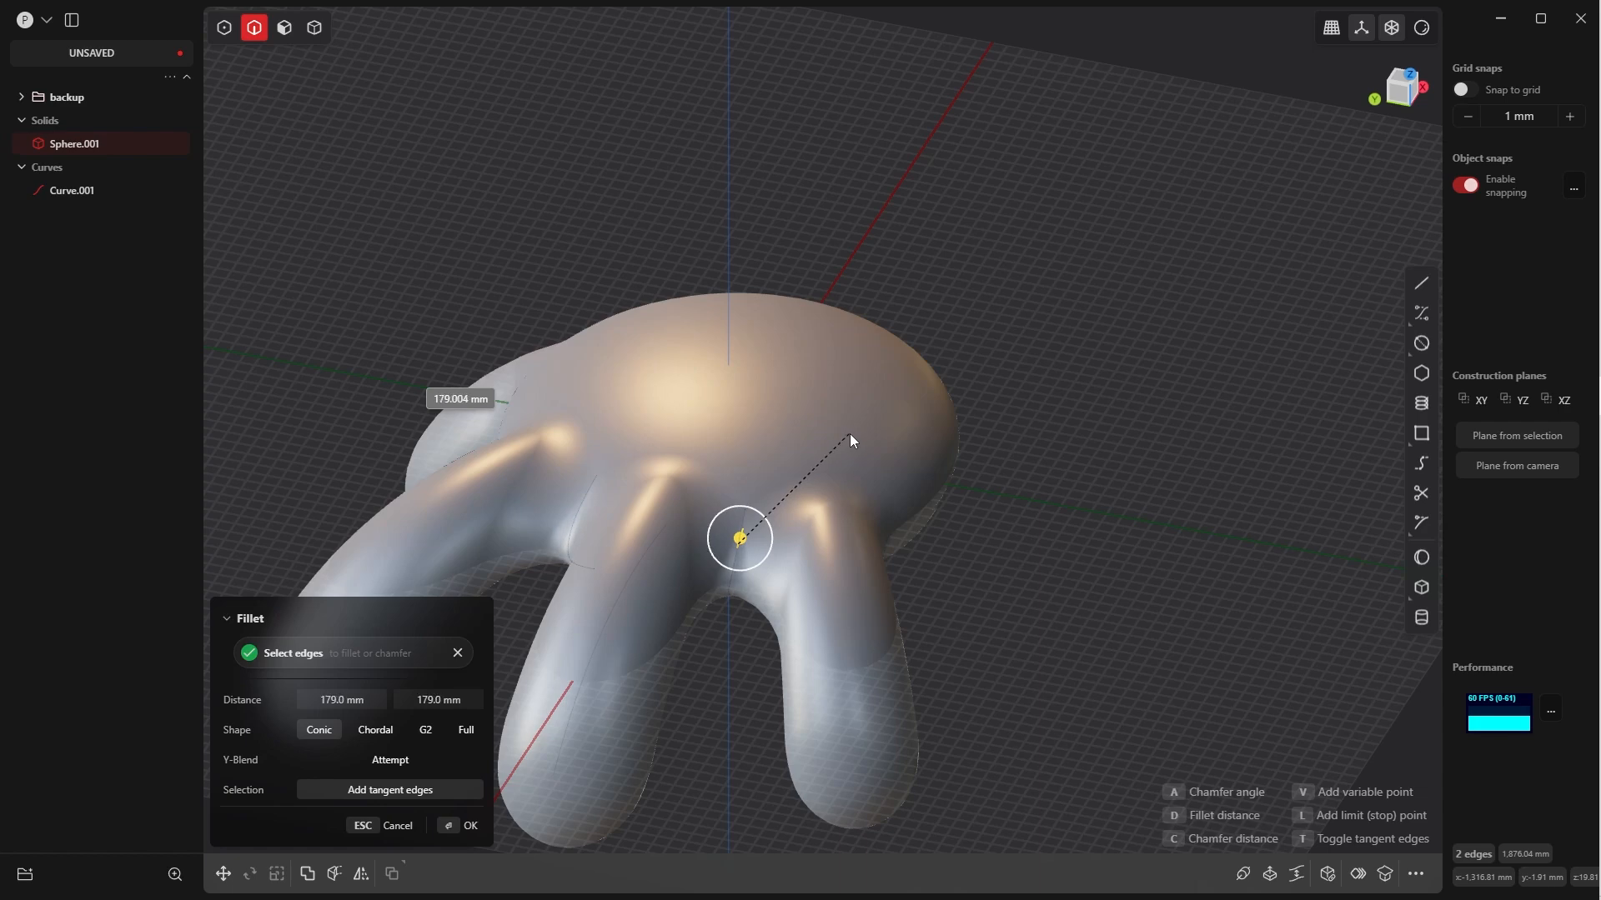
{"action": "left_click", "coordinate": [455, 825]}
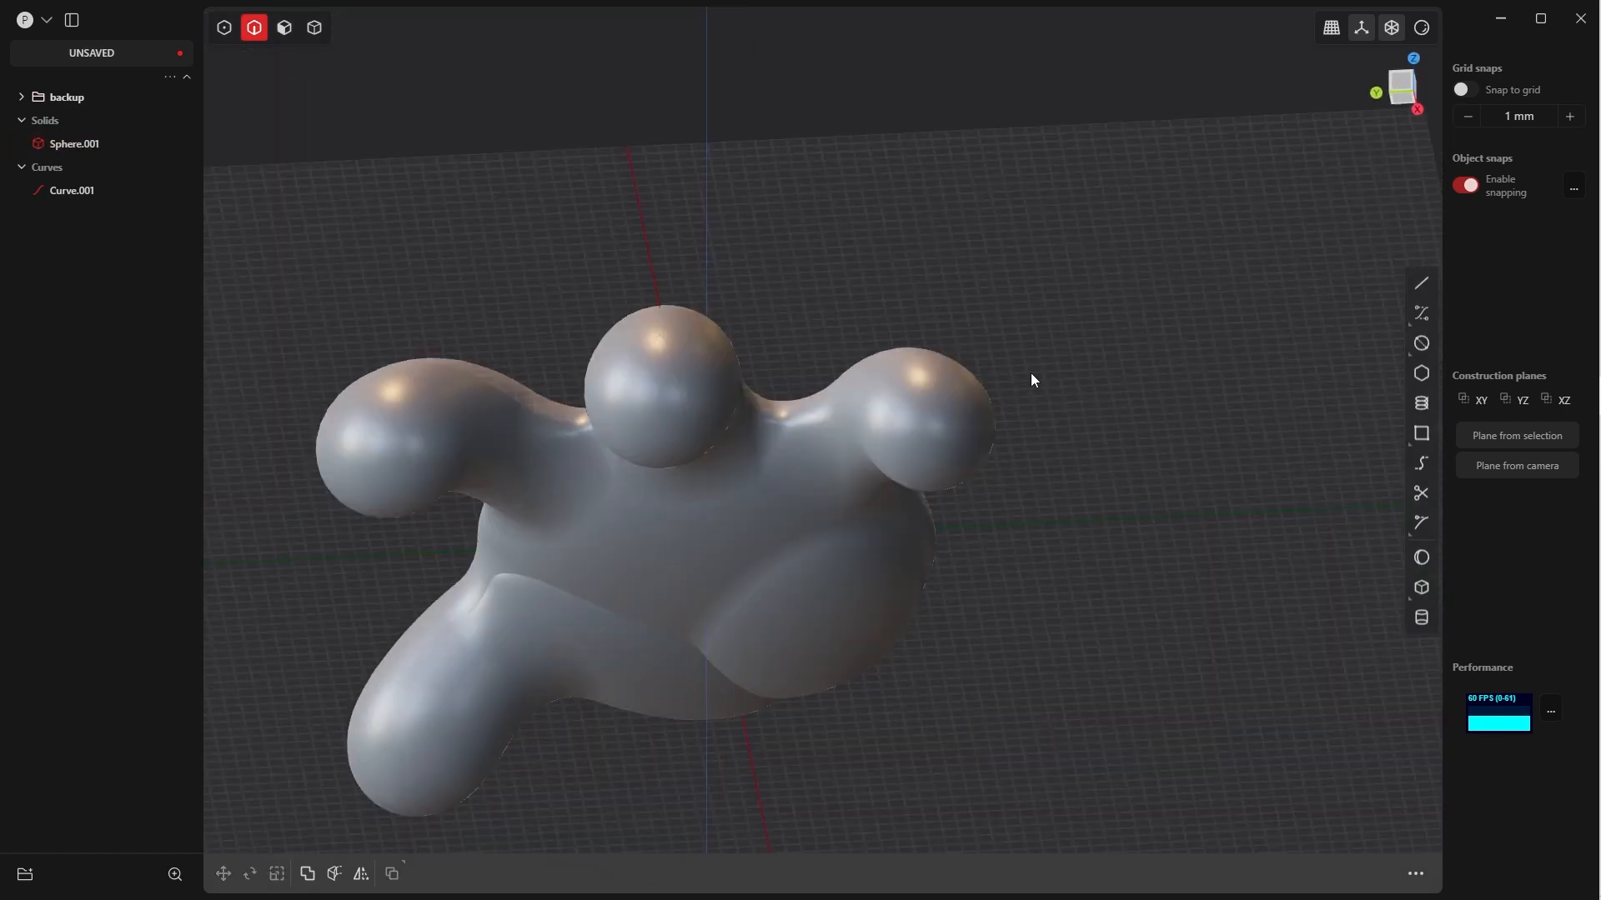
Fillet the two outer edges of the palm pad opposite the thumb at about 224 mm
{"action": "middle_click_drag", "start_coordinate": [1031, 373], "coordinate": [923, 428]}
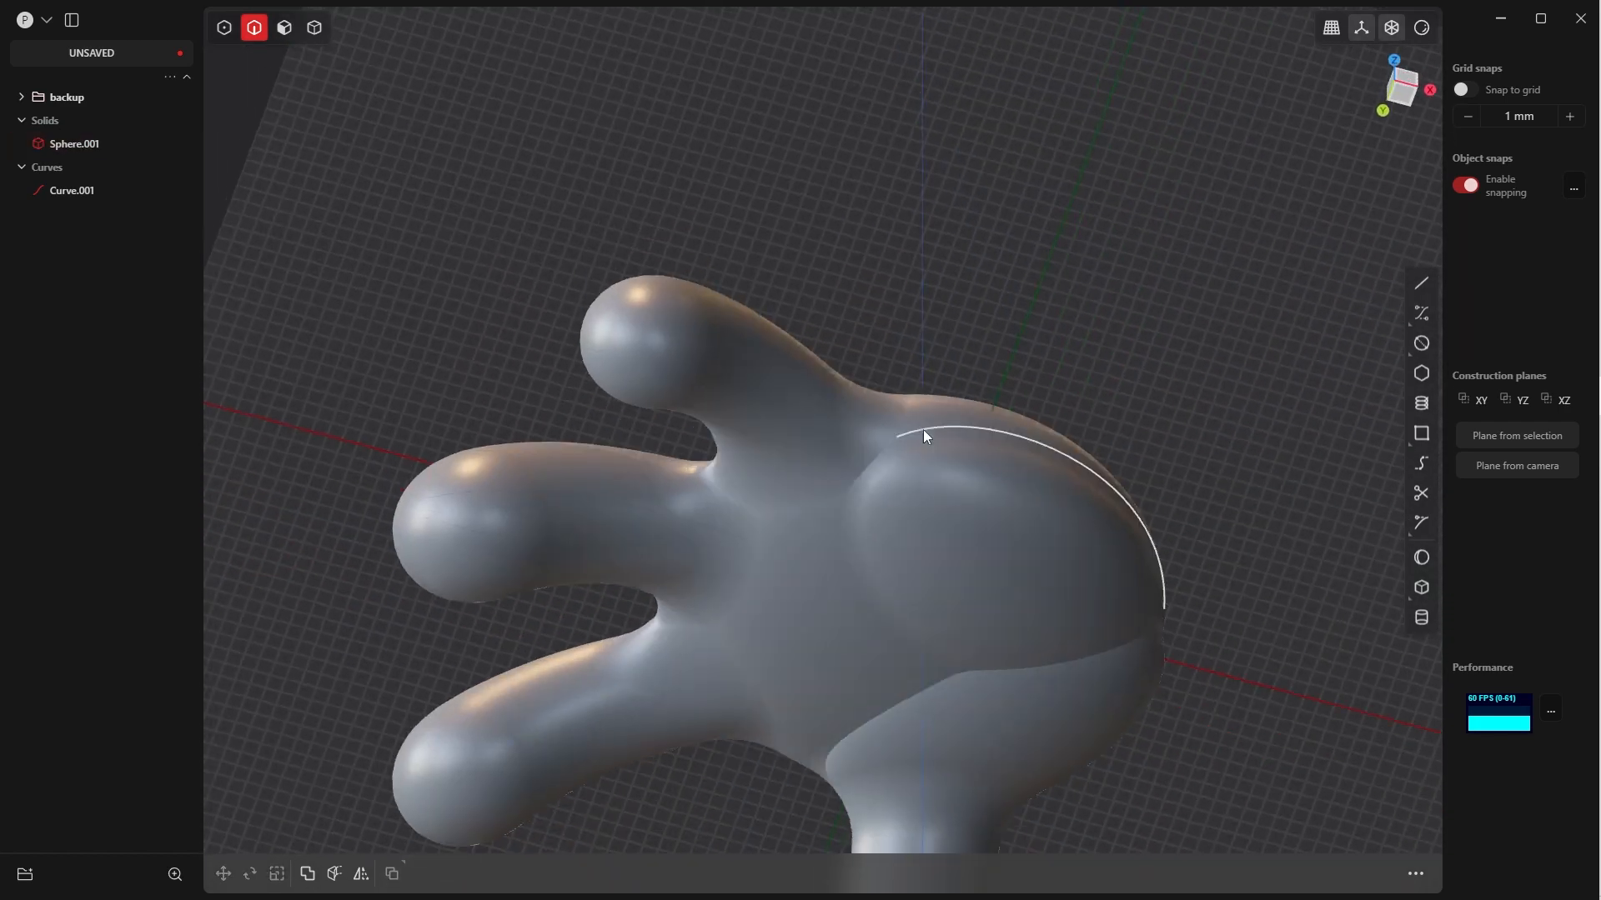
{"action": "left_click", "coordinate": [922, 431]}
{"action": "key", "text": "b"}
{"action": "left_click", "coordinate": [879, 453]}
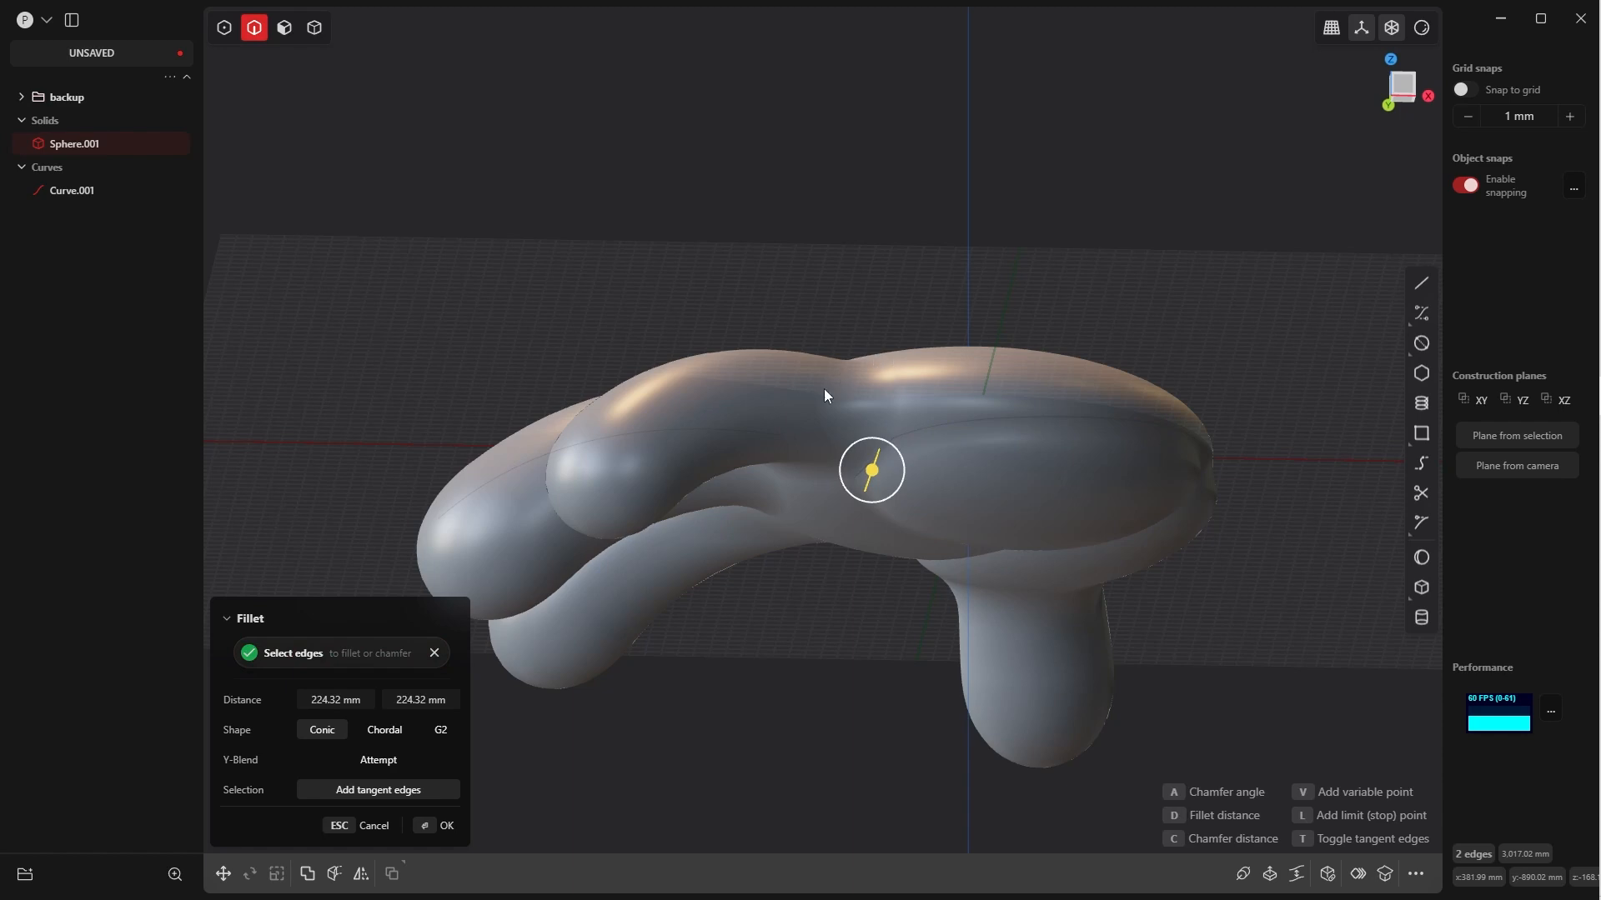
{"action": "left_click", "coordinate": [432, 825]}
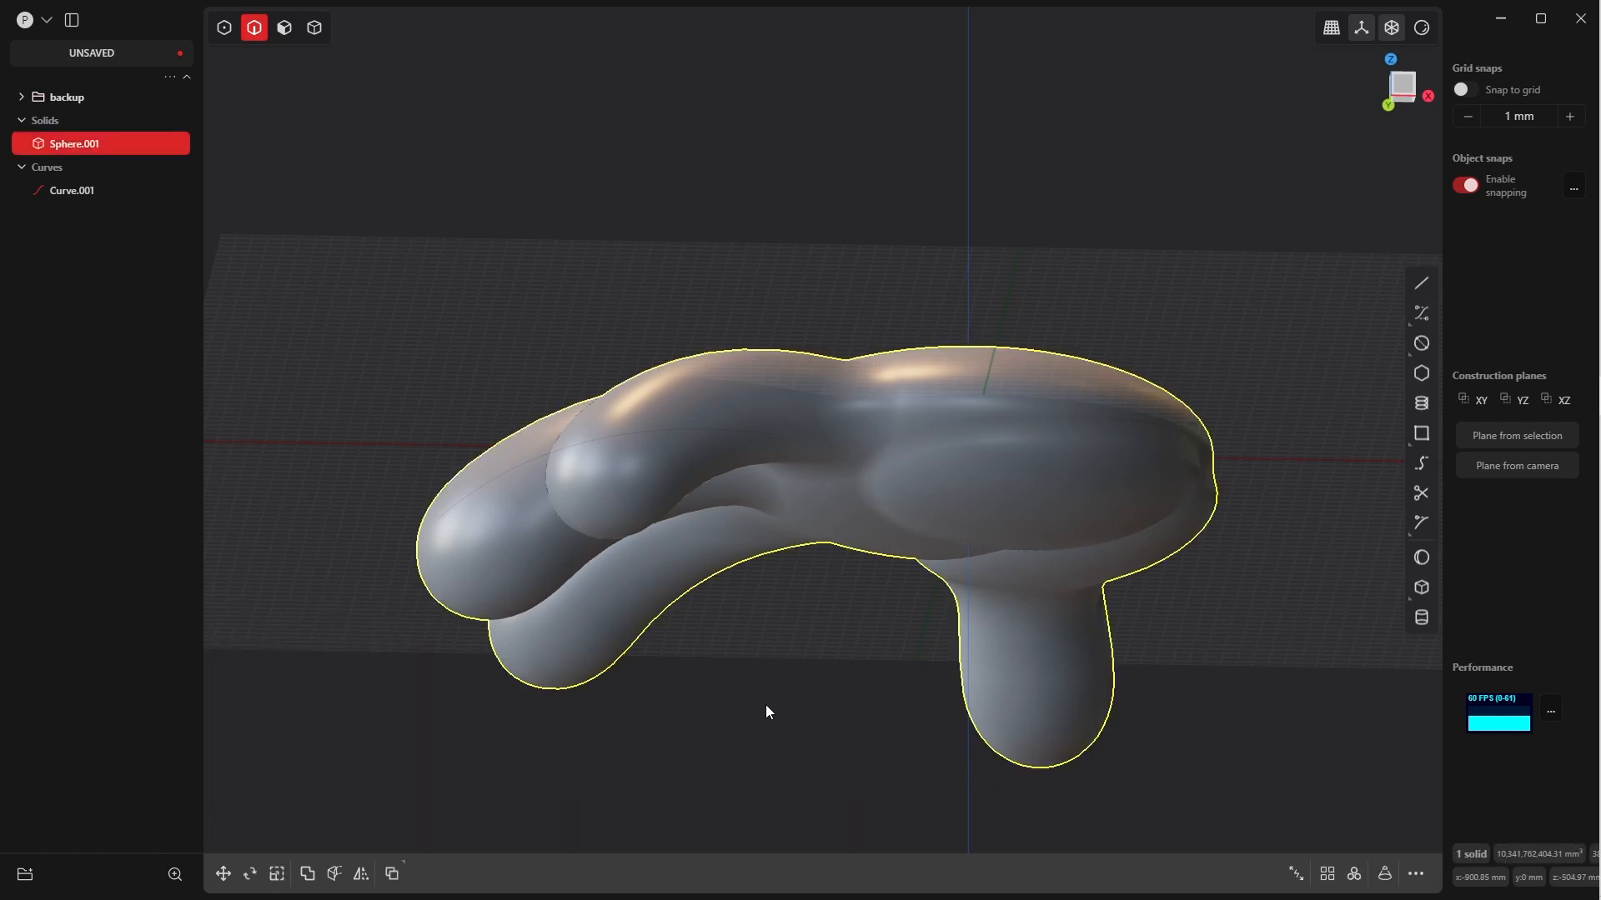
{"action": "middle_click_drag", "start_coordinate": [768, 707], "coordinate": [783, 352]}
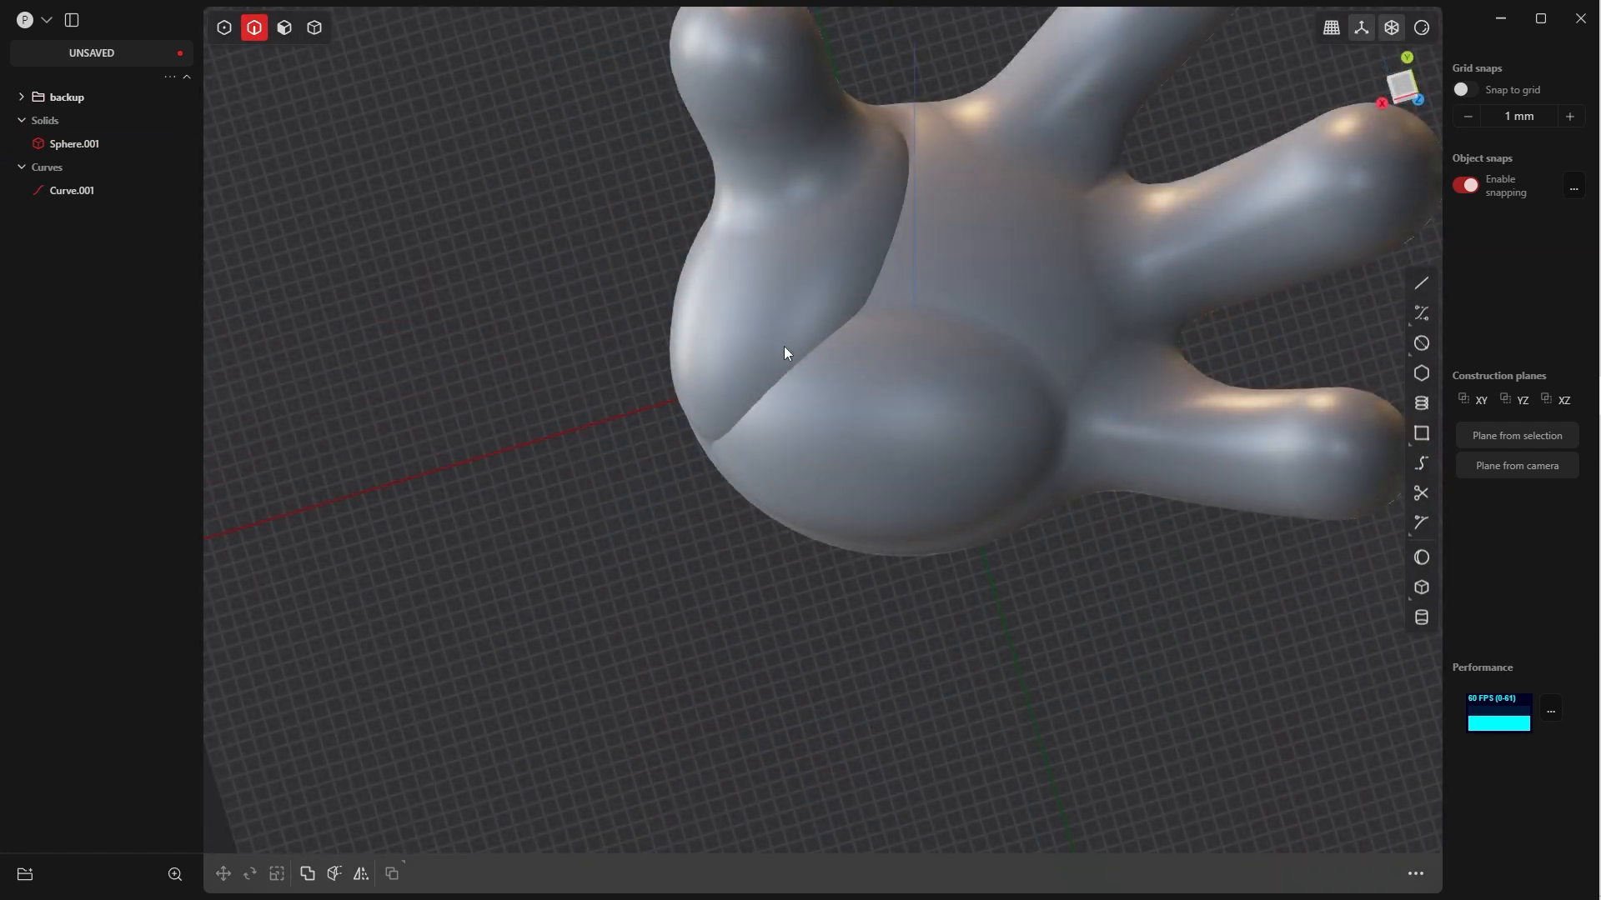
{"action": "left_click", "coordinate": [897, 228]}
{"action": "key", "text": "f"}
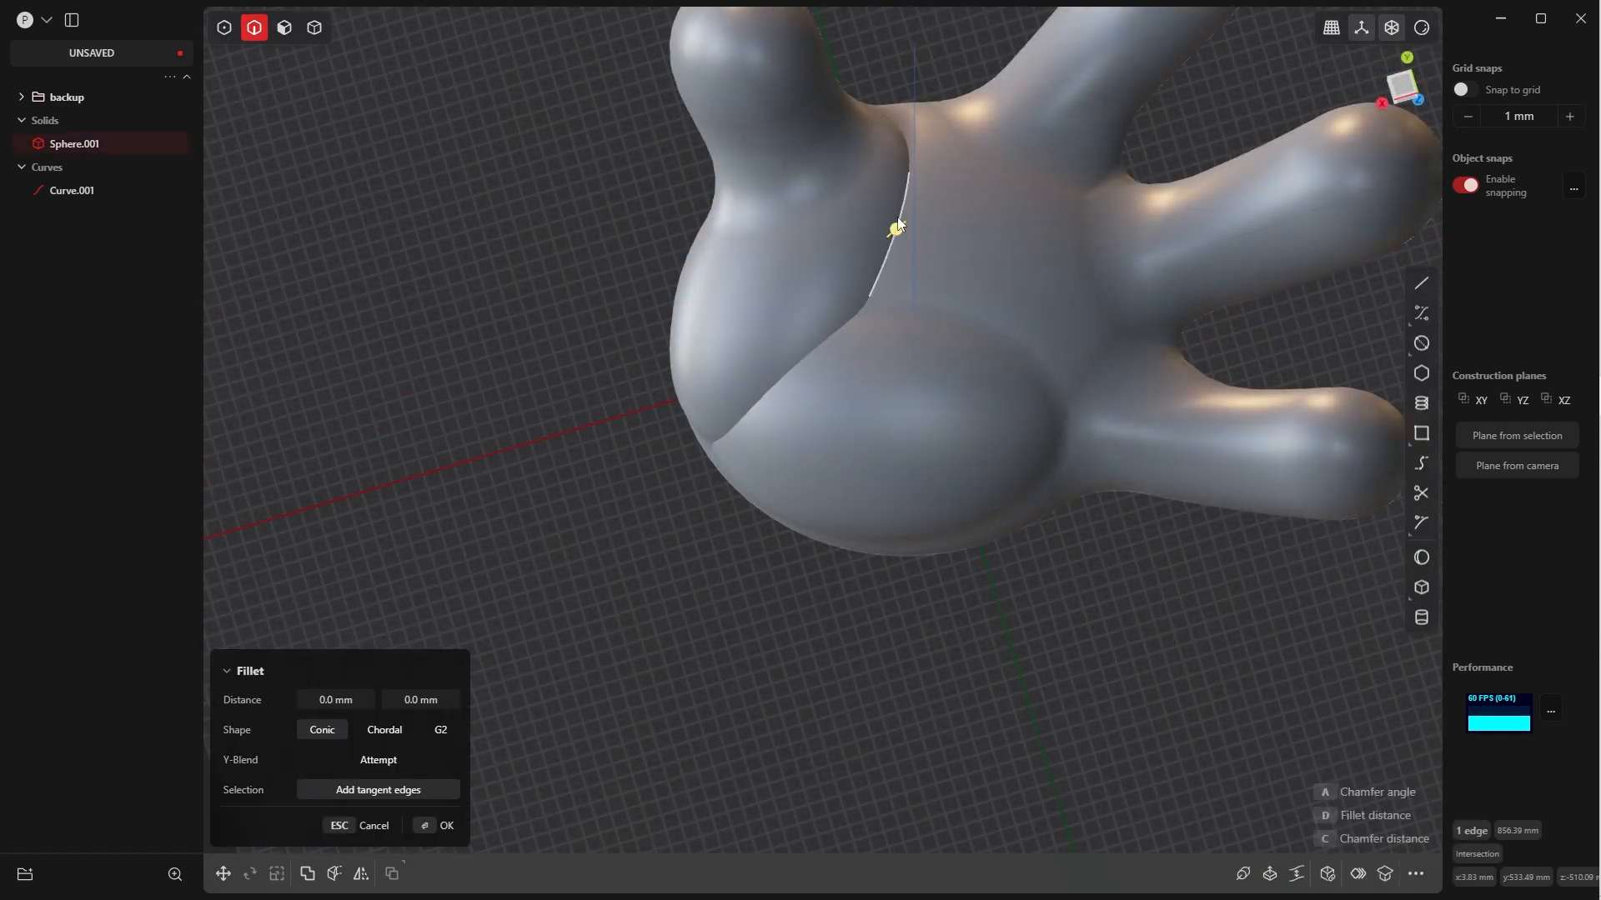
{"action": "left_click", "coordinate": [907, 142]}
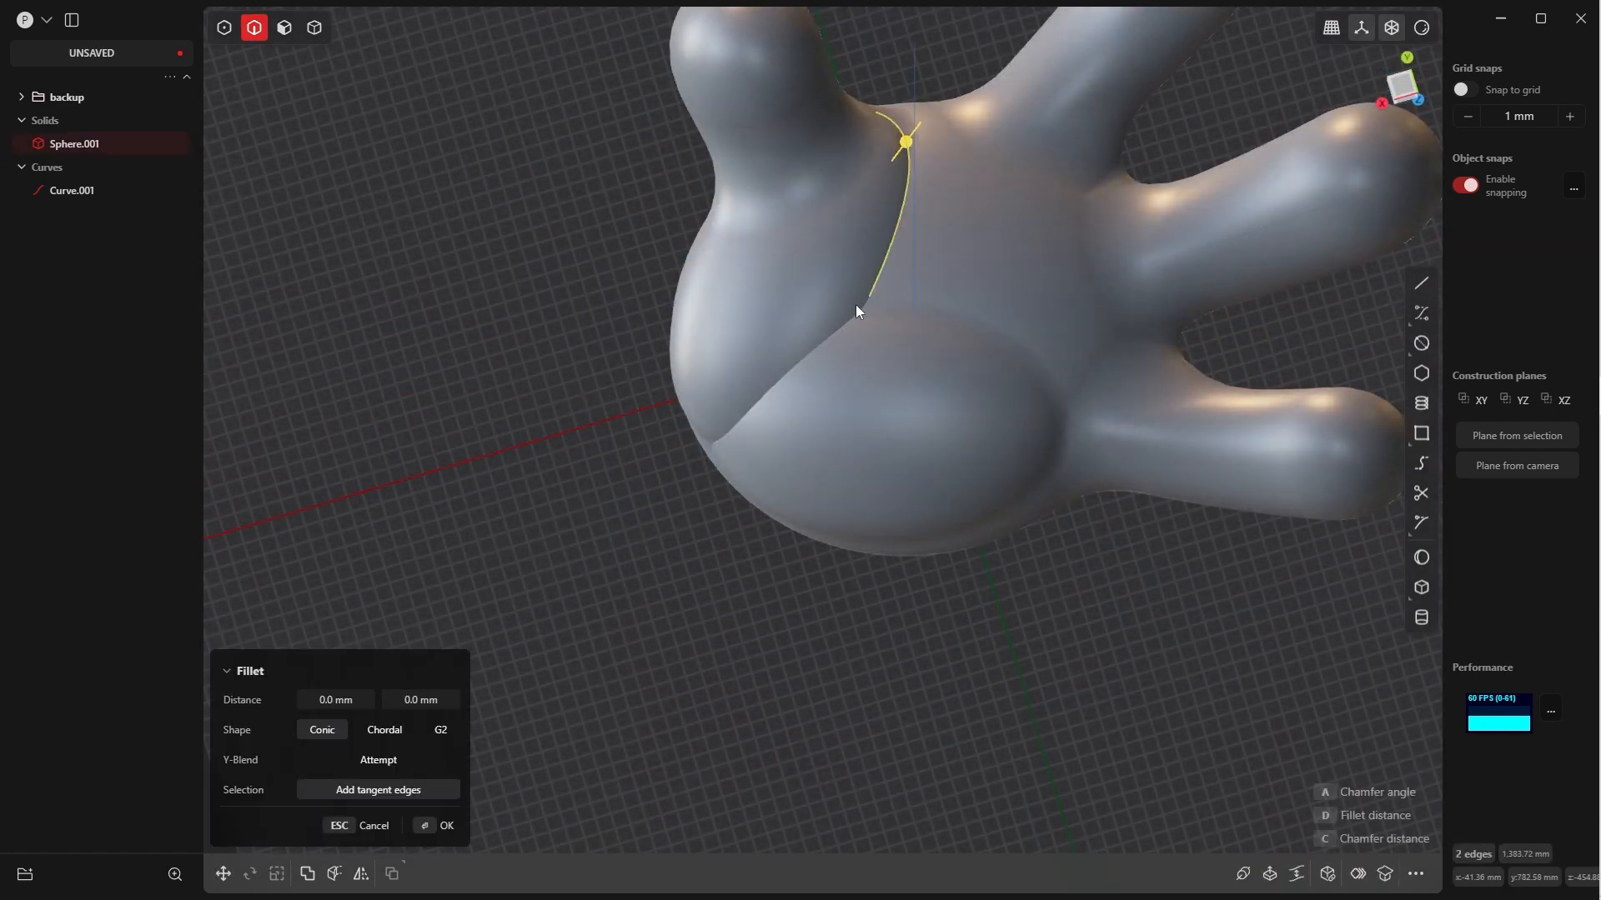
{"action": "left_click", "coordinate": [814, 350]}
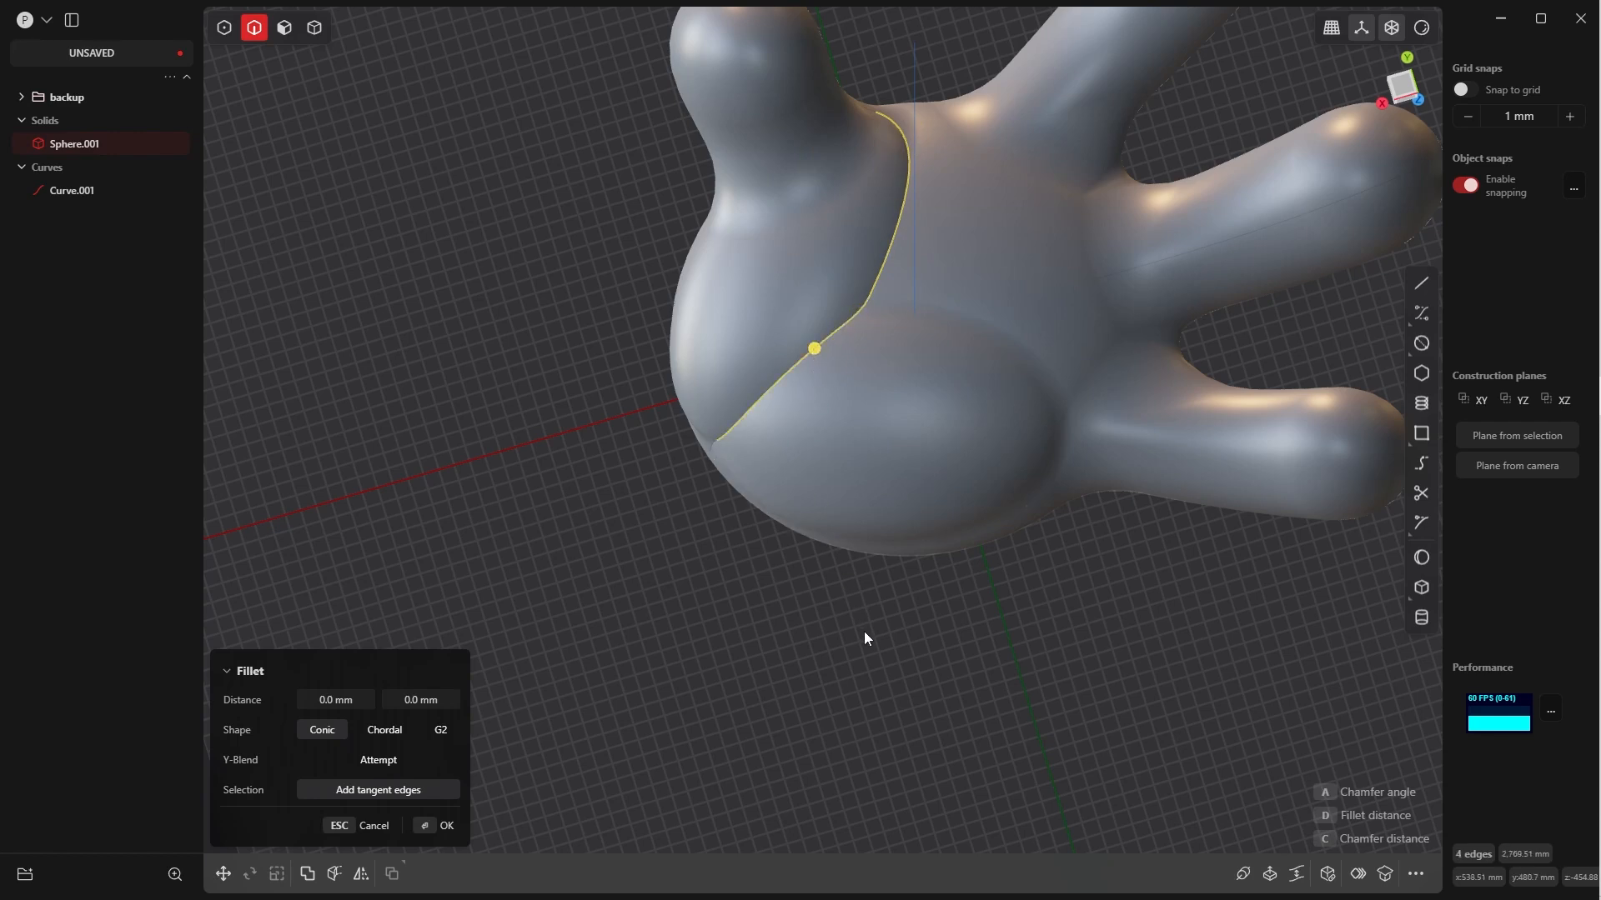
{"action": "key", "text": "Escape"}
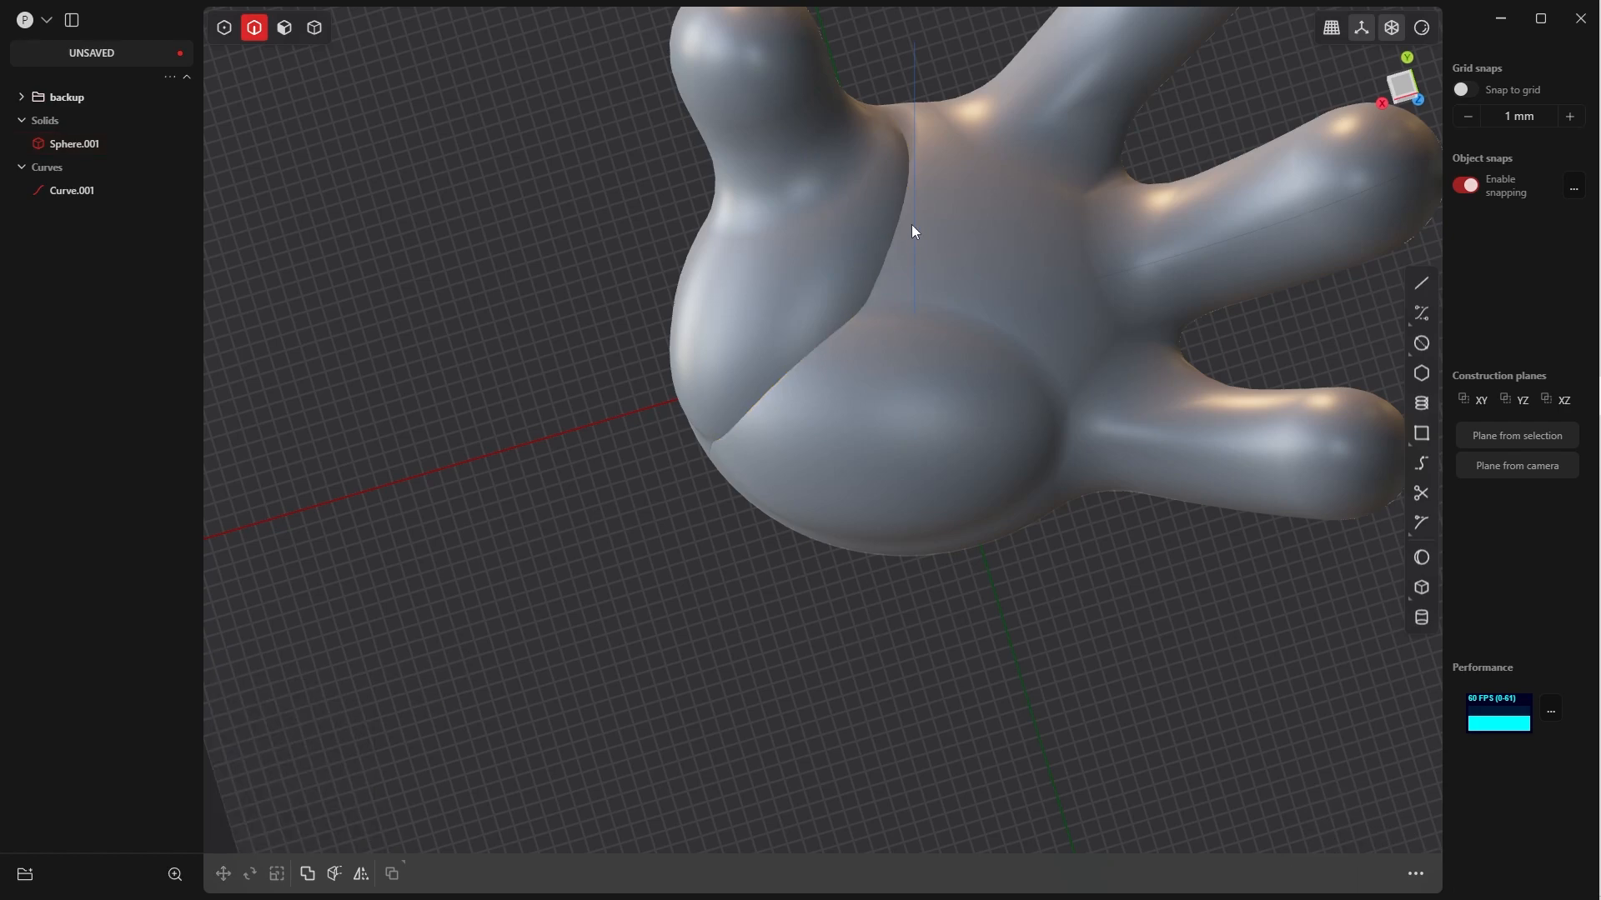
Fillet the two connected edges where the thumb pad meets the middle of the palm, and set the view to Top
{"action": "left_click", "coordinate": [900, 131]}
{"action": "left_click", "coordinate": [903, 206]}
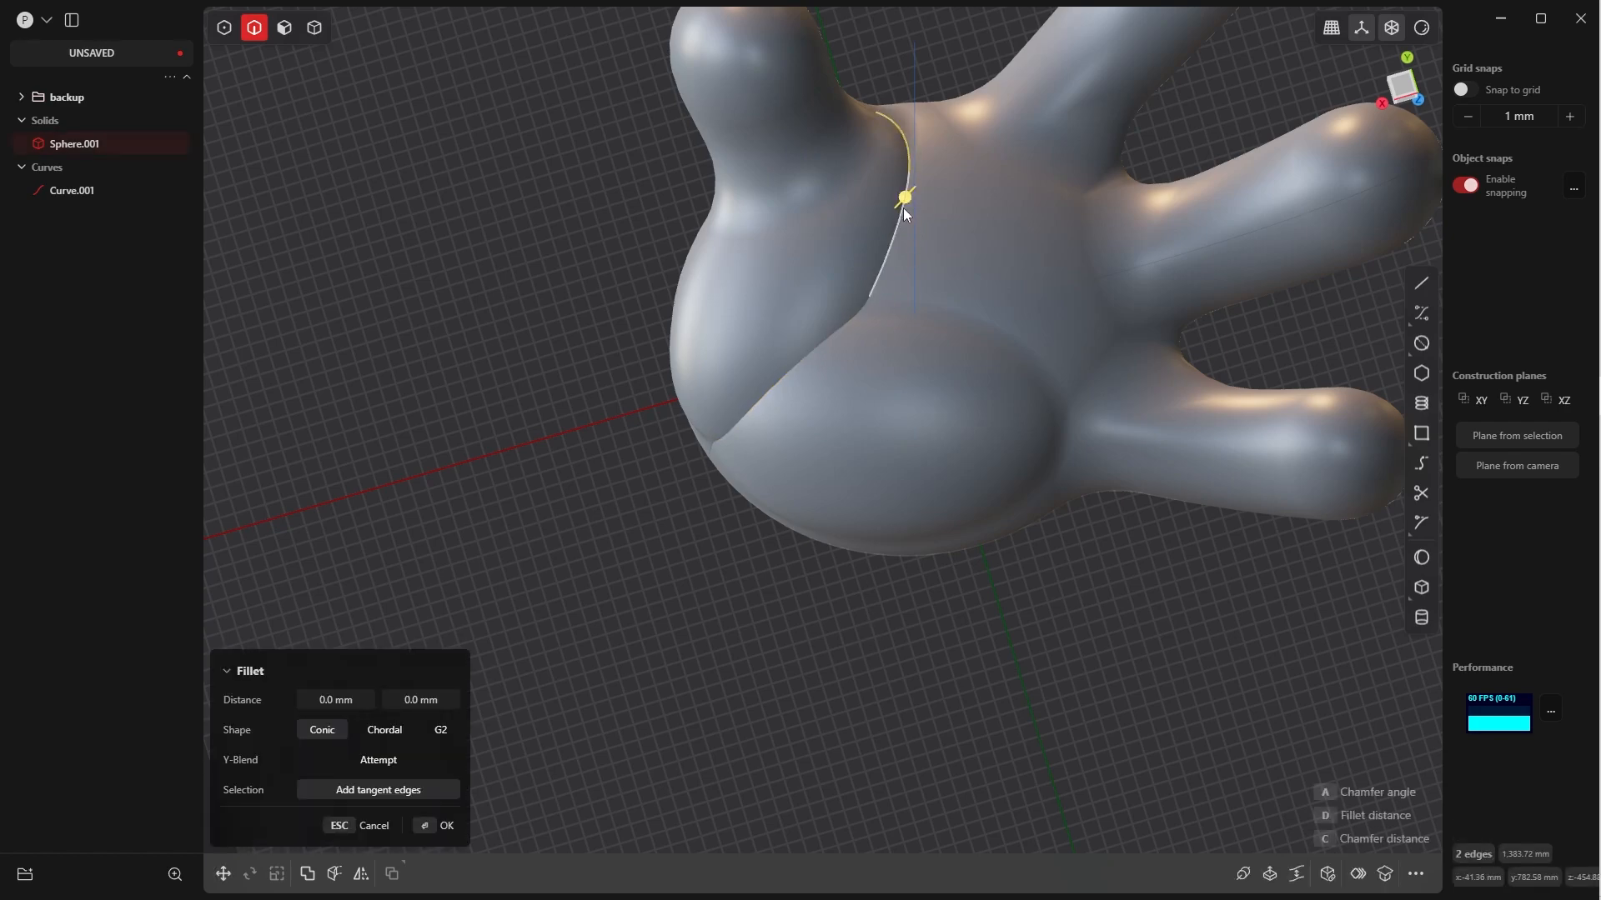
{"action": "middle_click_drag", "start_coordinate": [903, 207], "coordinate": [896, 270]}
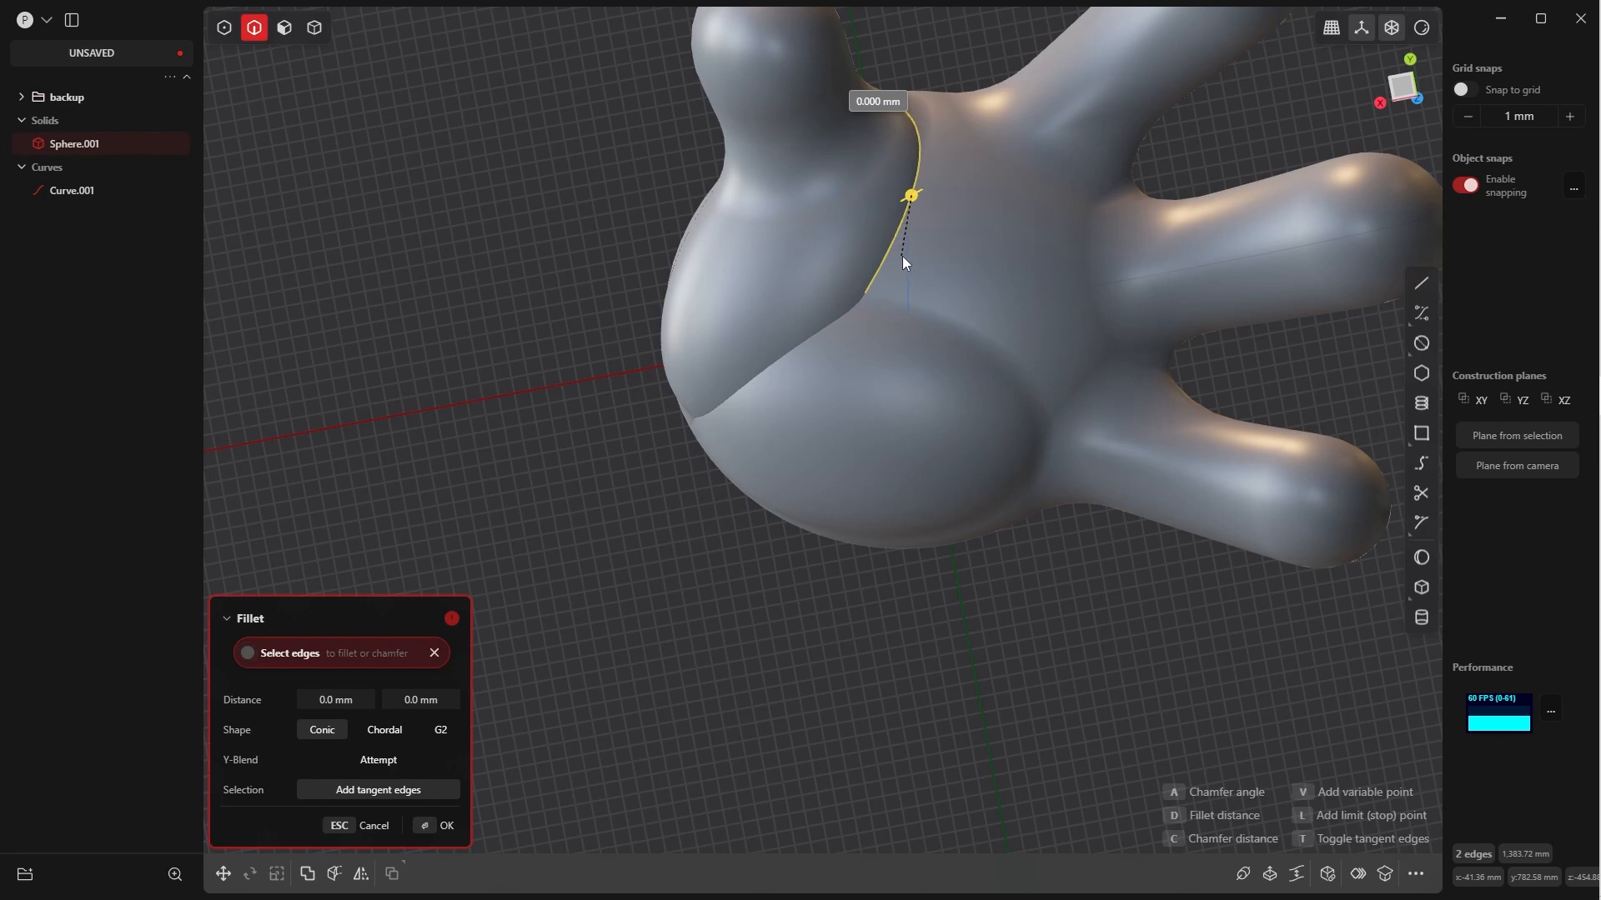
{"action": "left_click_drag", "start_coordinate": [920, 256], "coordinate": [1000, 287]}
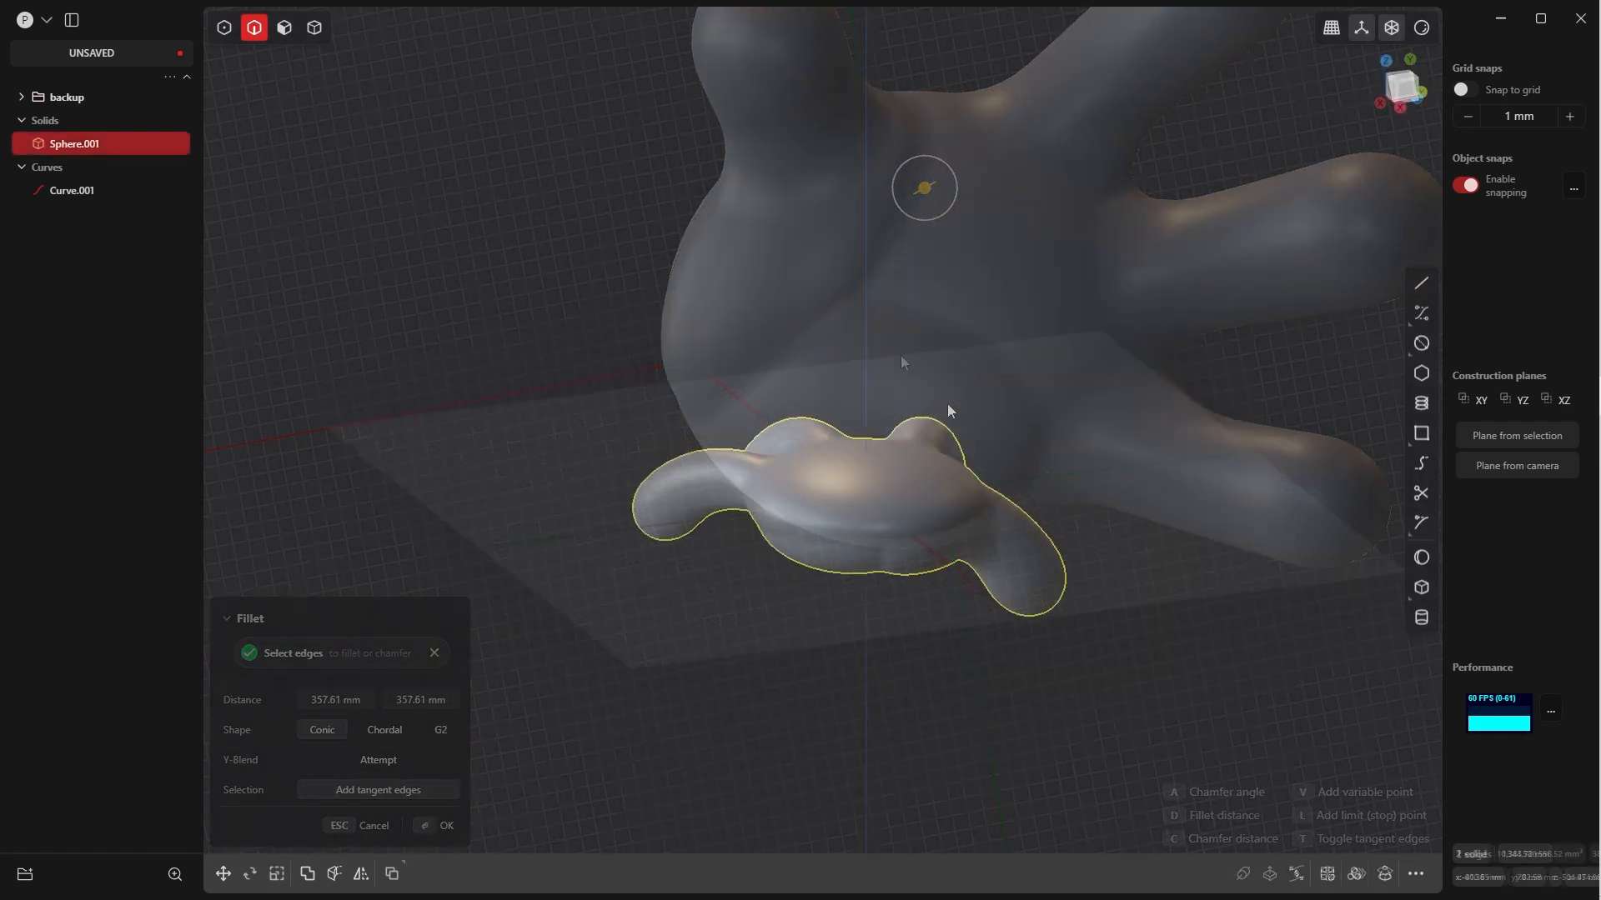
{"action": "middle_click_drag", "start_coordinate": [947, 404], "coordinate": [797, 504]}
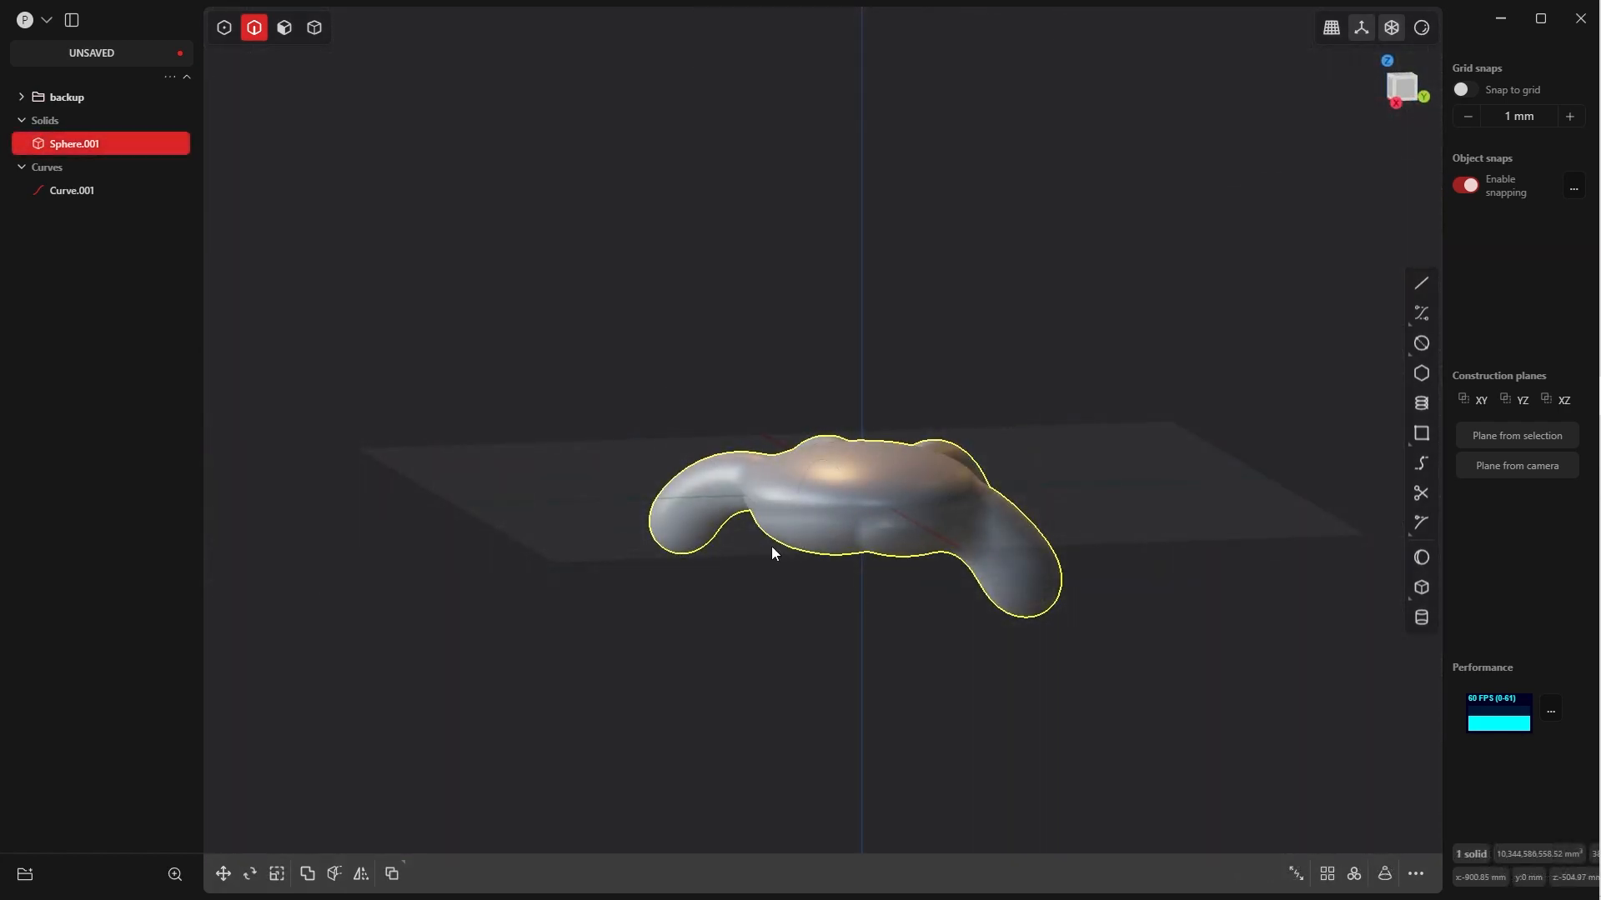
{"action": "middle_click_drag", "start_coordinate": [857, 553], "coordinate": [850, 421]}
{"action": "key", "text": "KP_7"}
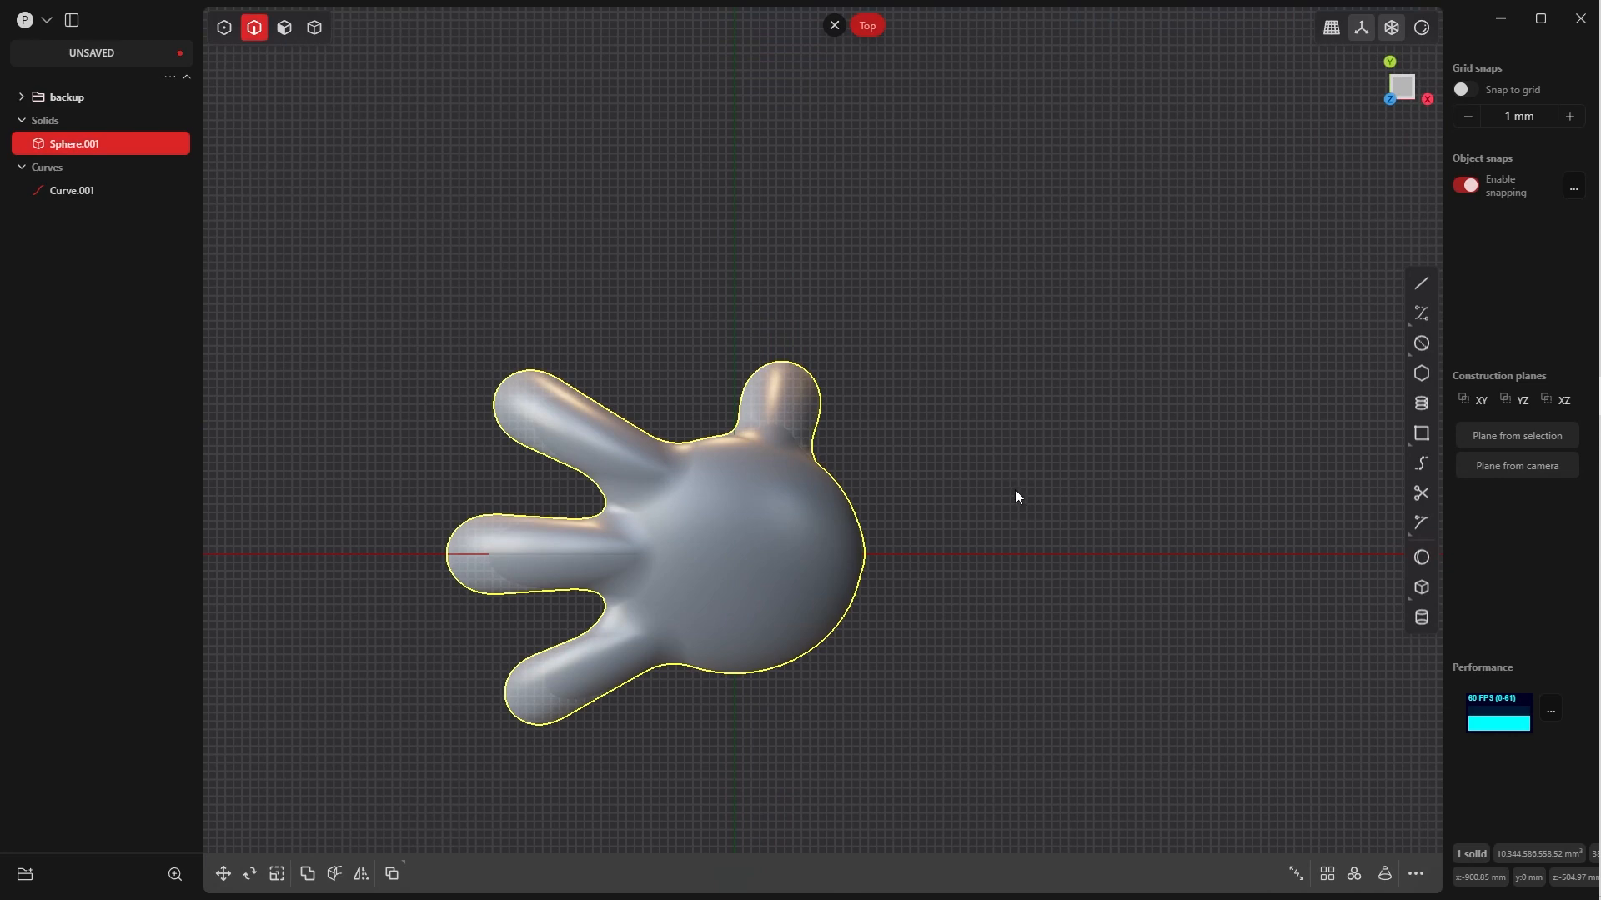
Save the file, and add a sphere of about 1088 mm radius on the X axis beyond the wrist end of the palm
{"action": "key", "text": "ctrl+s"}
{"action": "left_click", "coordinate": [1421, 557]}
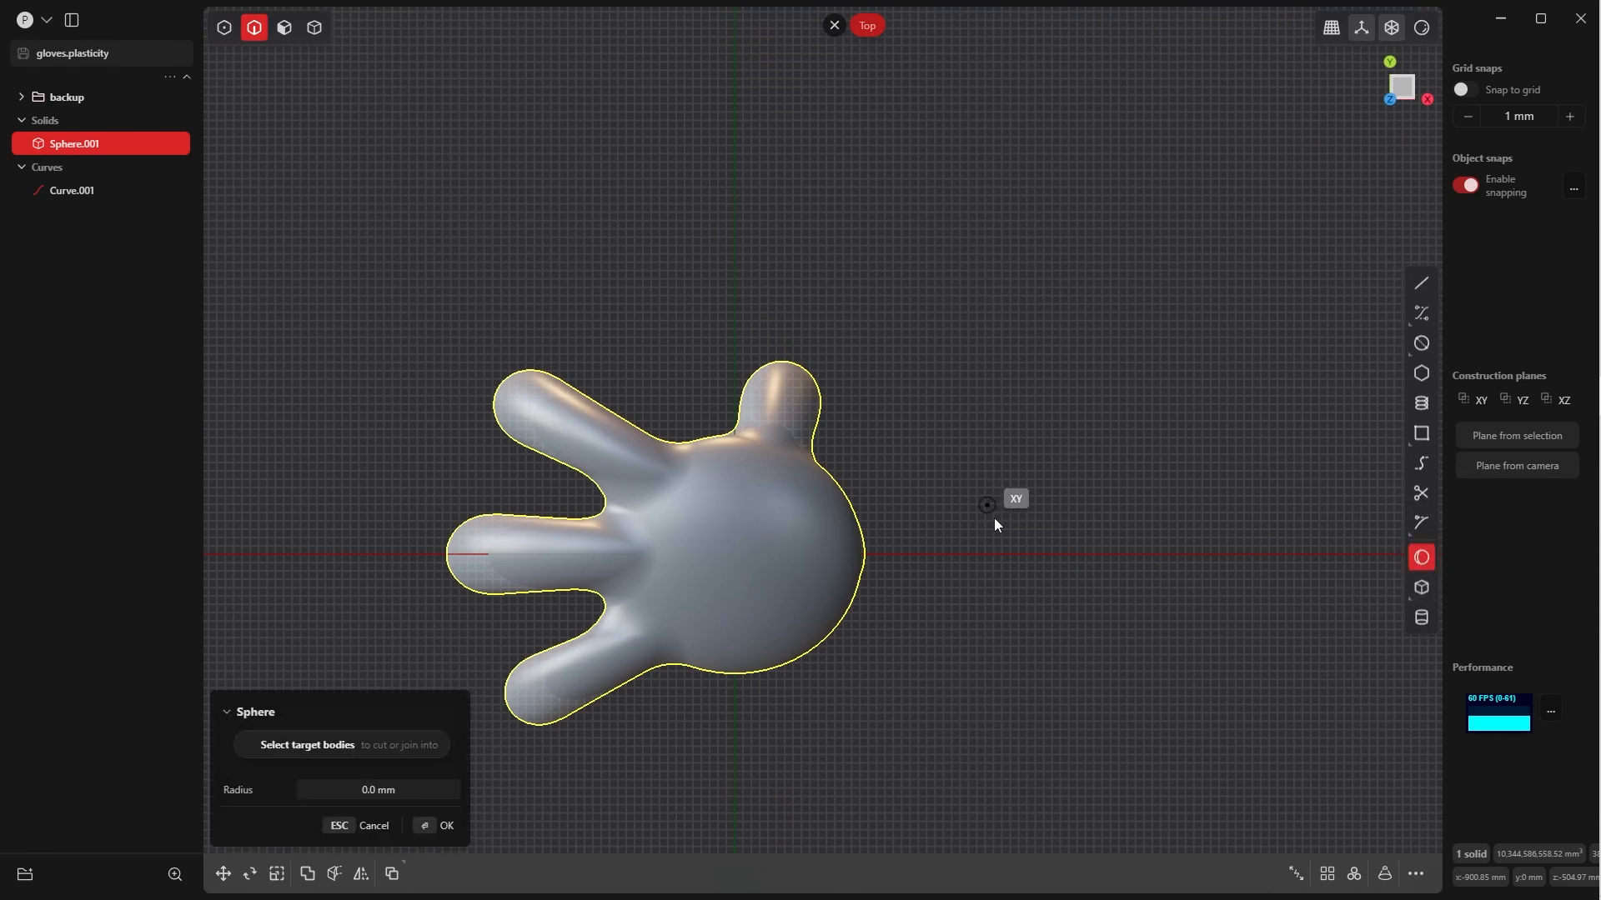
{"action": "left_click", "coordinate": [965, 553]}
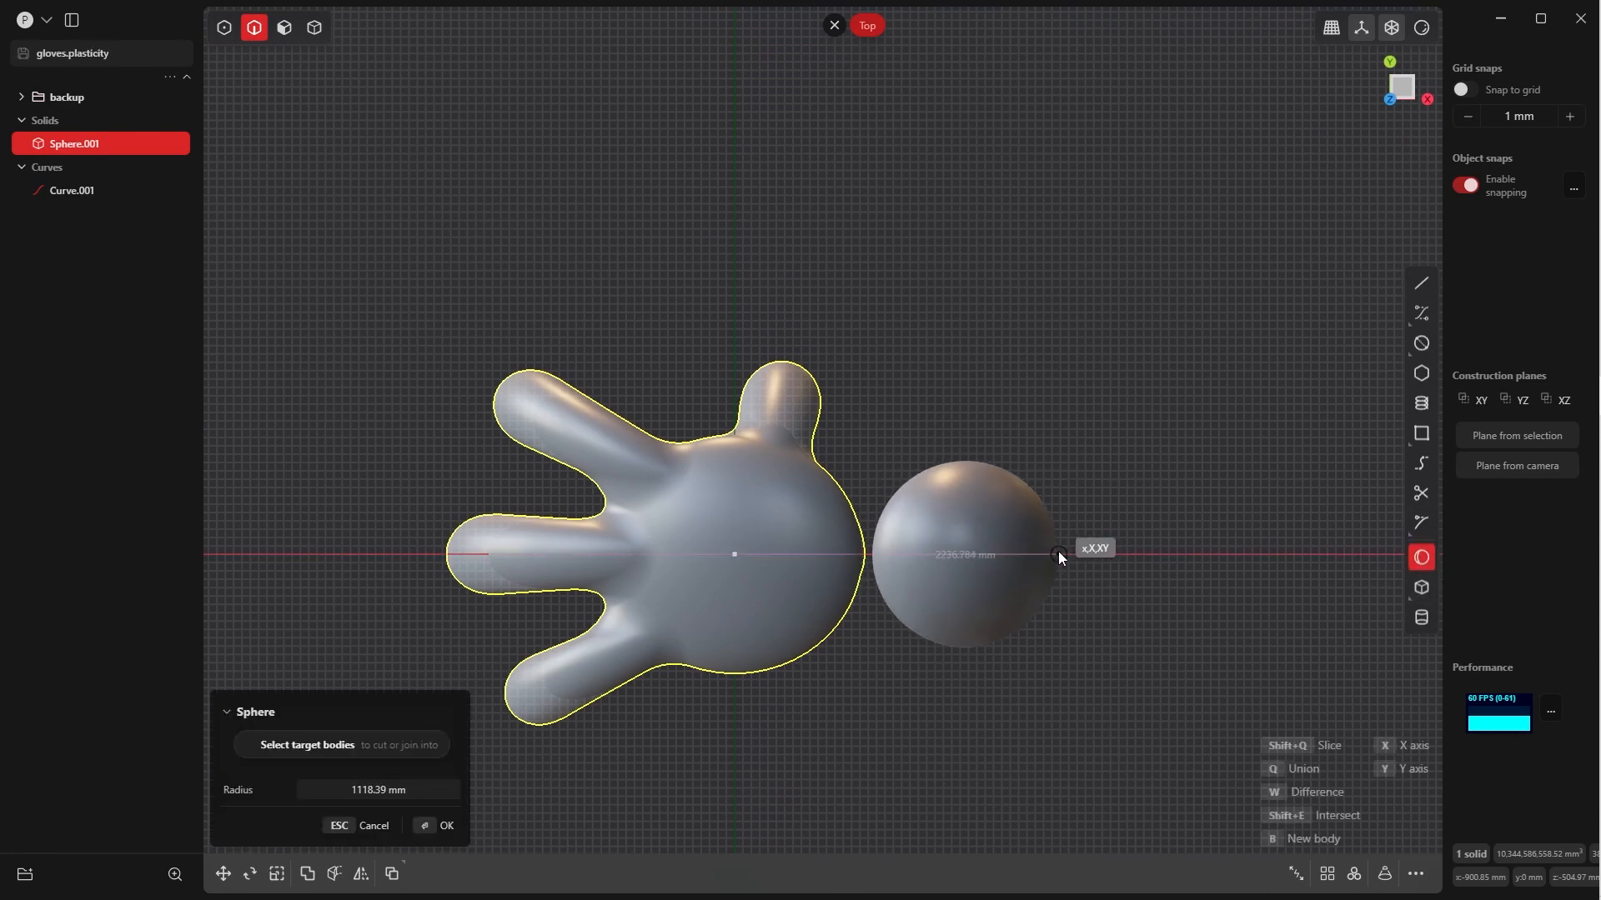
{"action": "left_click", "coordinate": [1057, 553]}
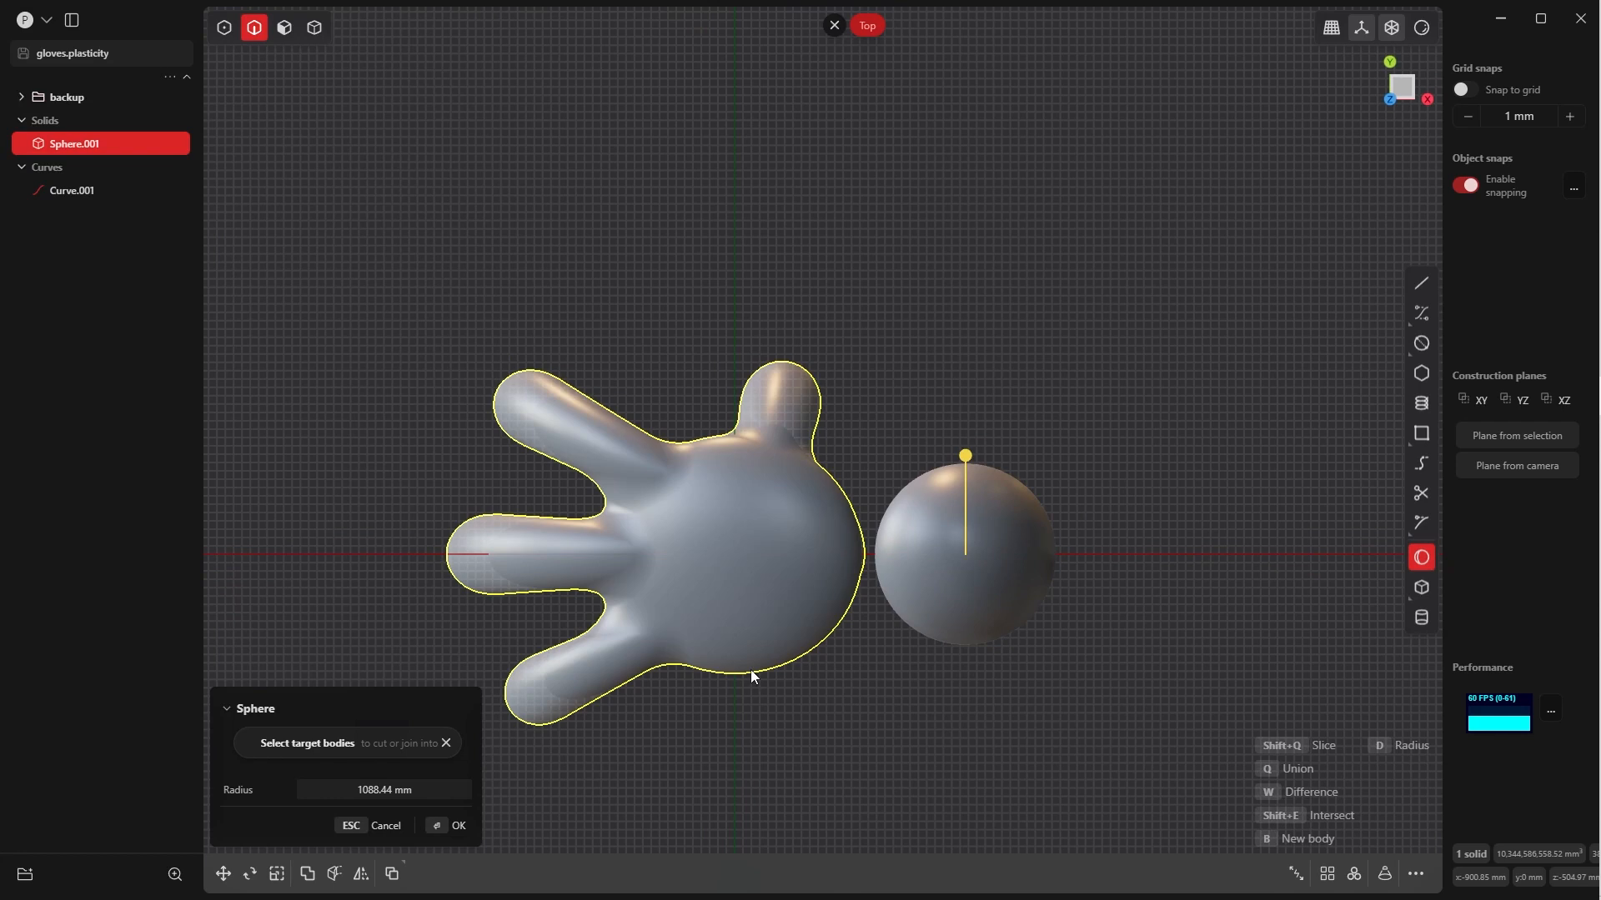
{"action": "left_click", "coordinate": [447, 825]}
In the Front view, scale the new sphere along X by about 0.349 into an upright disc shape
{"action": "middle_click_drag", "start_coordinate": [1043, 552], "coordinate": [1068, 497]}
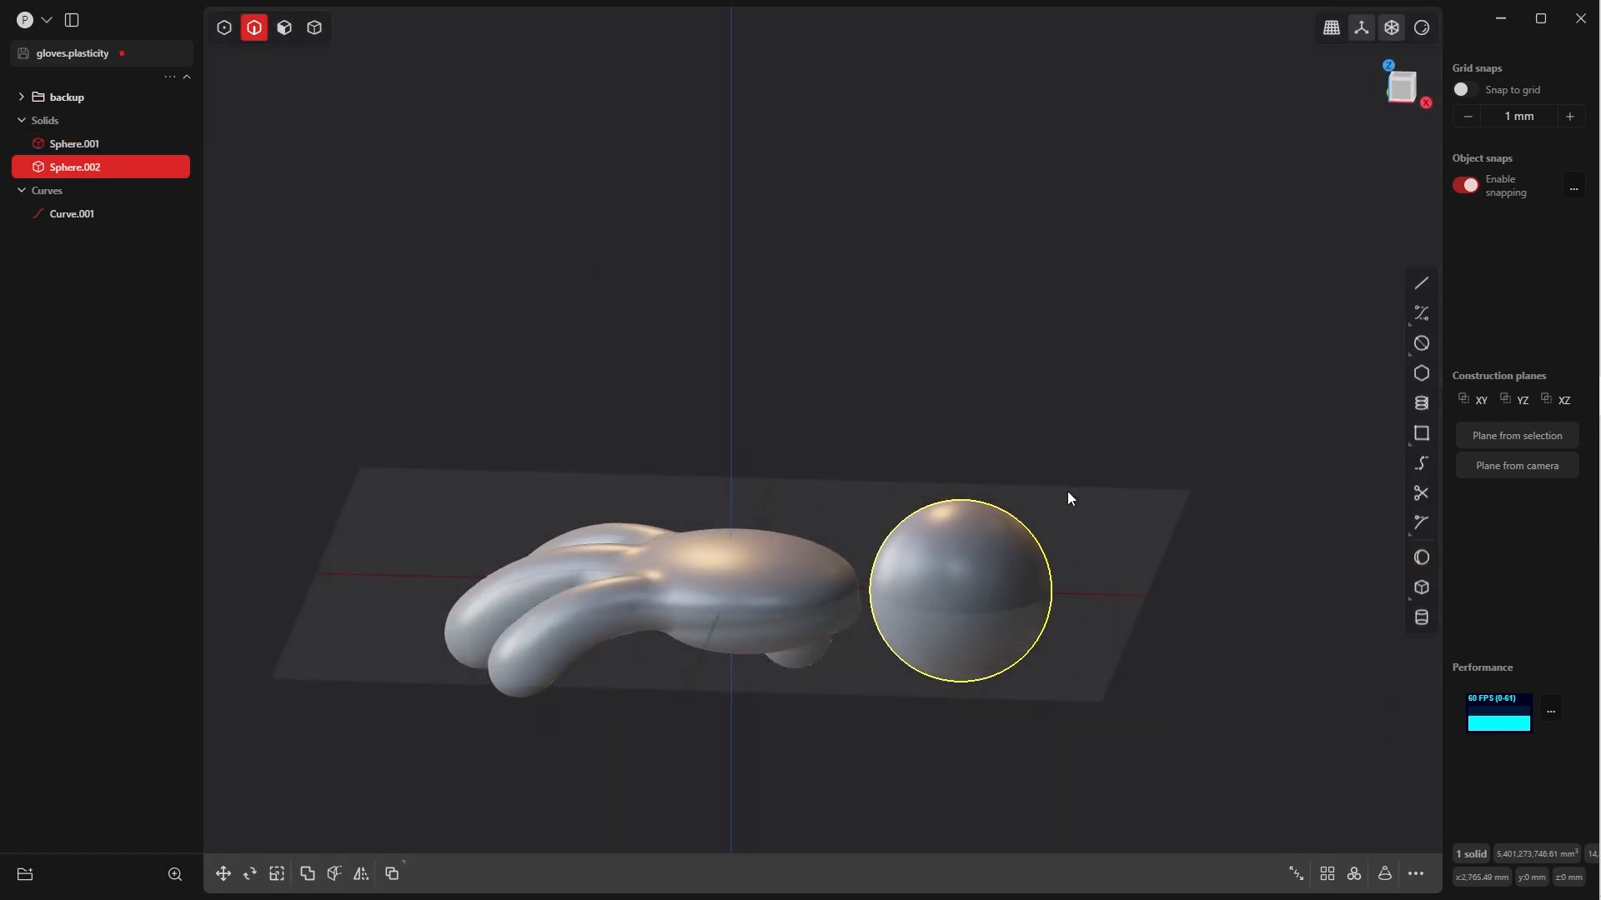
{"action": "key", "text": "grave"}
{"action": "left_click", "coordinate": [976, 448]}
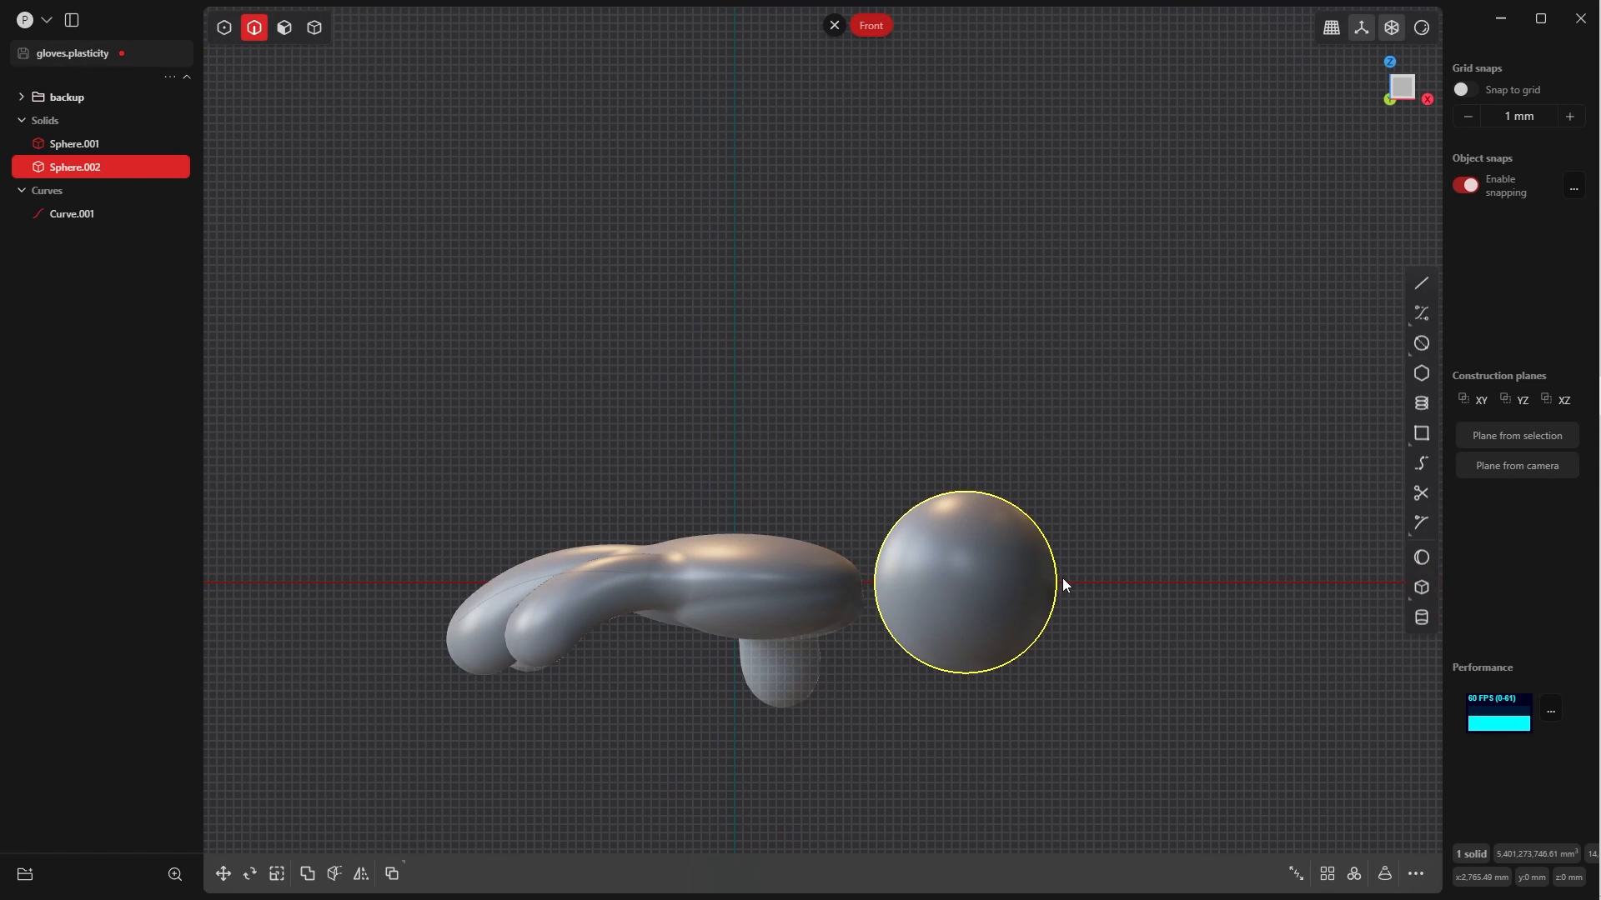
{"action": "key", "text": "s"}
{"action": "key", "text": "x"}
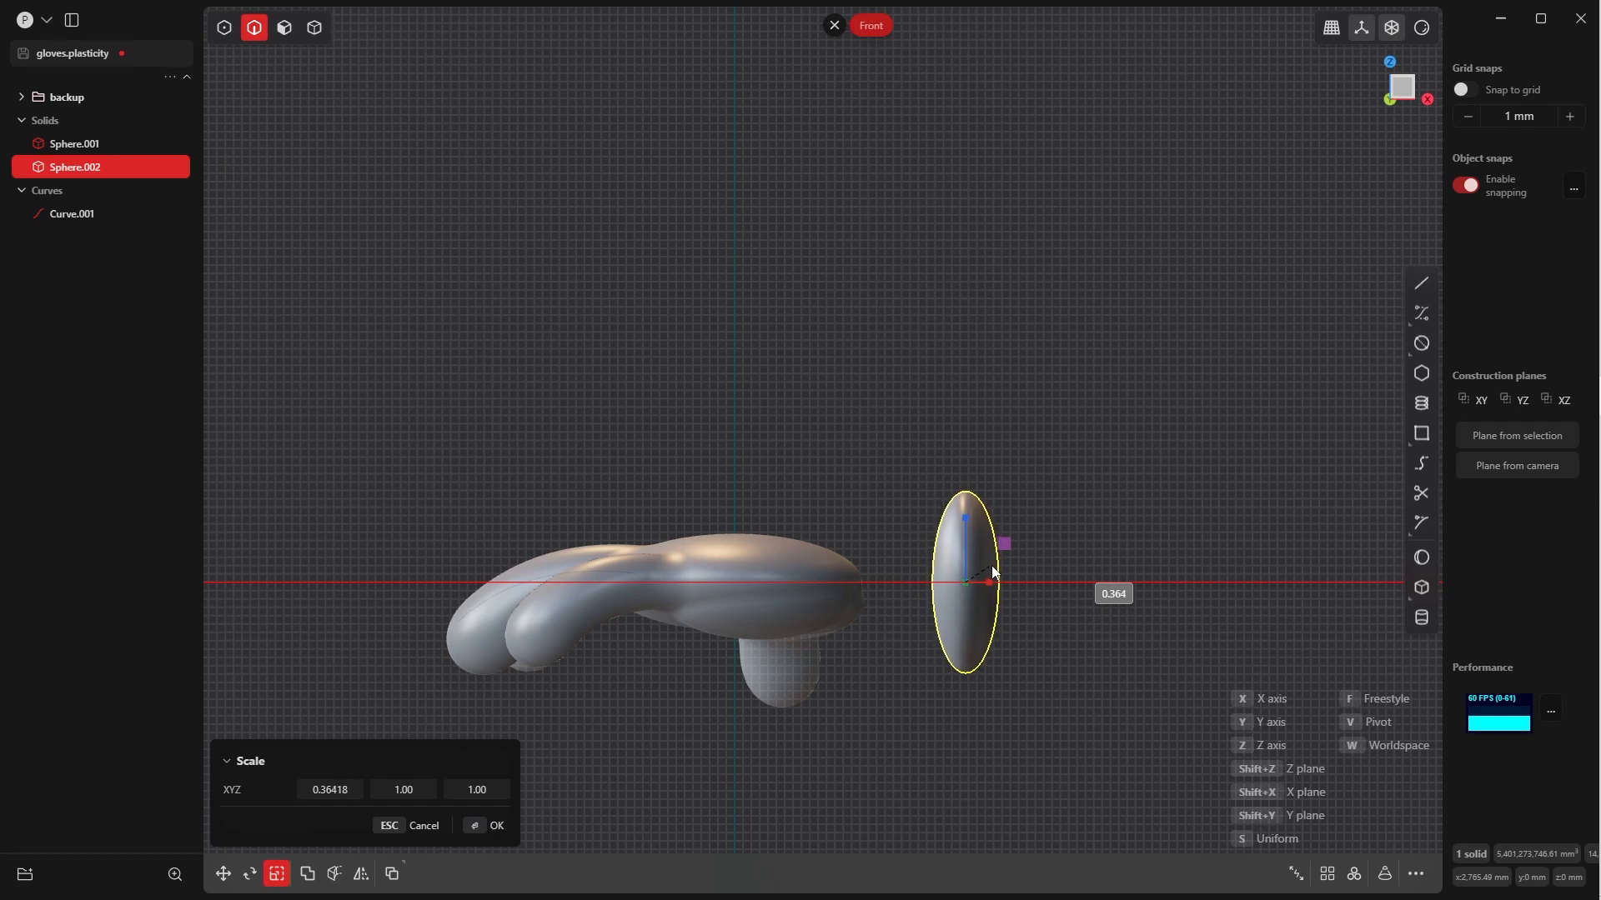
{"action": "left_click", "coordinate": [989, 570]}
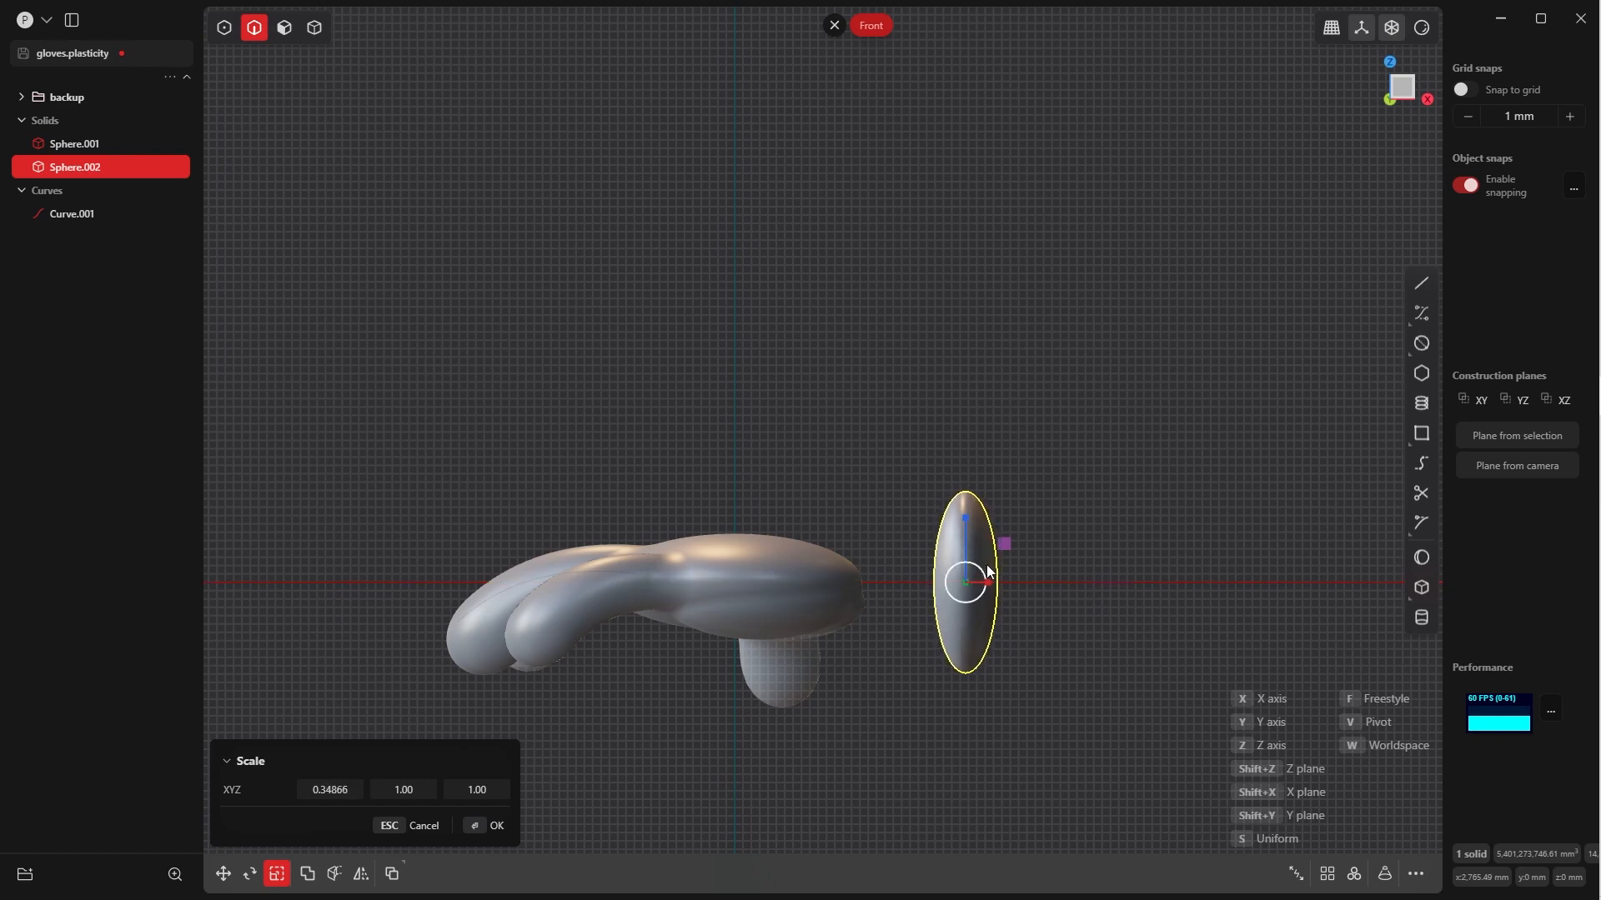
{"action": "left_click", "coordinate": [490, 825]}
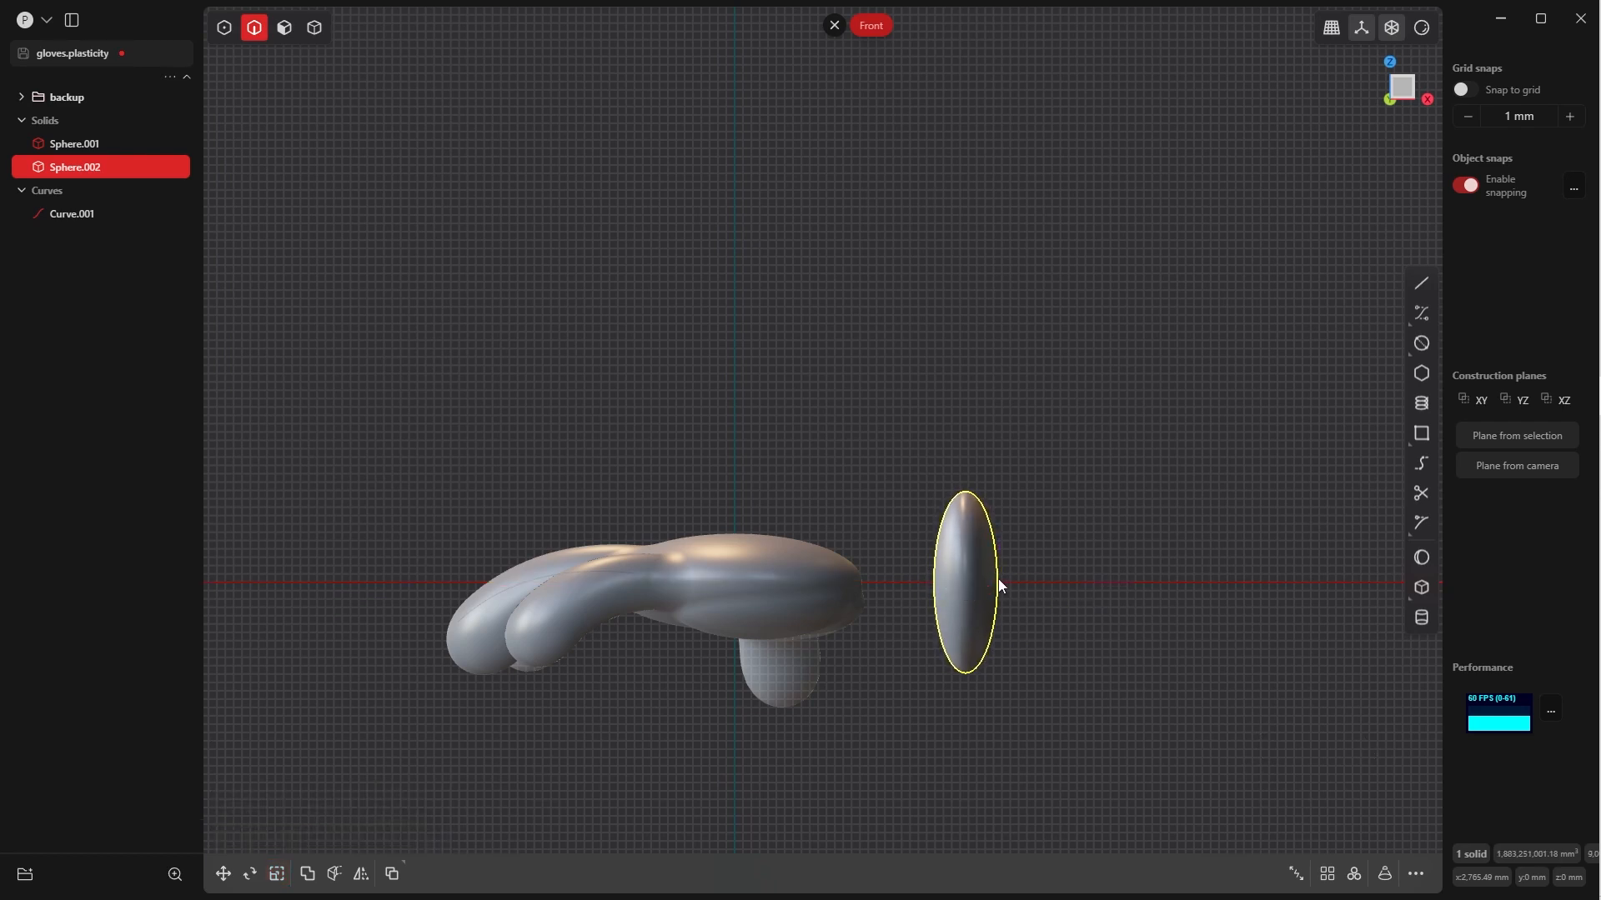
Scale the disc-shaped ellipsoid down along Z
{"action": "key", "text": "s"}
{"action": "key", "text": "z"}
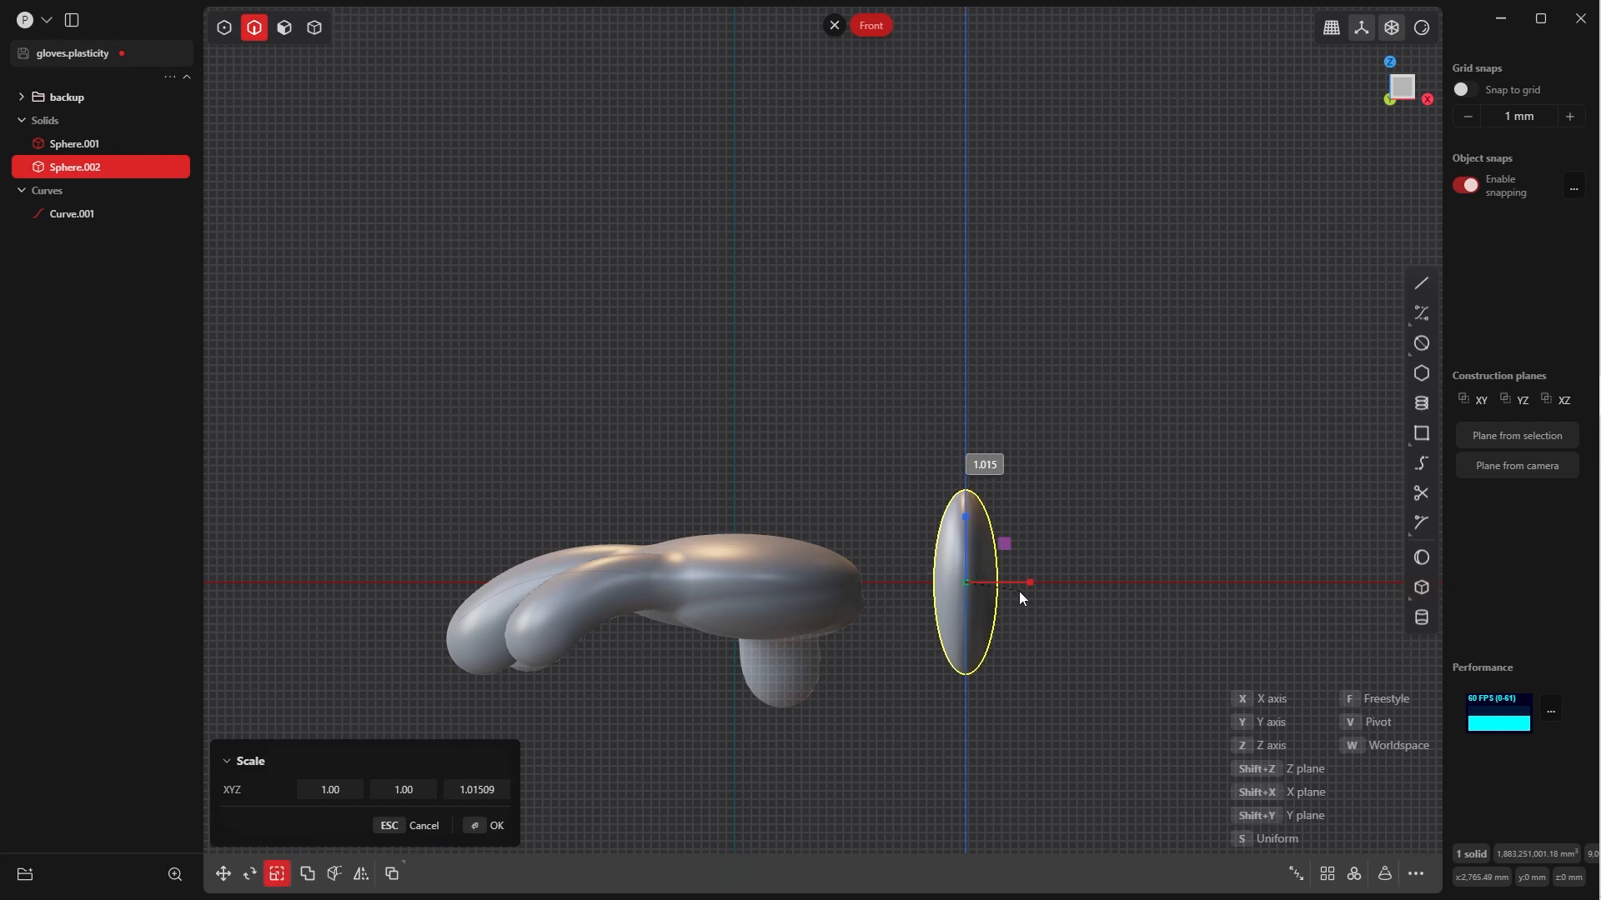
{"action": "left_click", "coordinate": [490, 825]}
Move the flattened ellipsoid about -1348 mm along X onto the wrist end of the palm
{"action": "key", "text": "grave"}
{"action": "left_click", "coordinate": [1080, 393]}
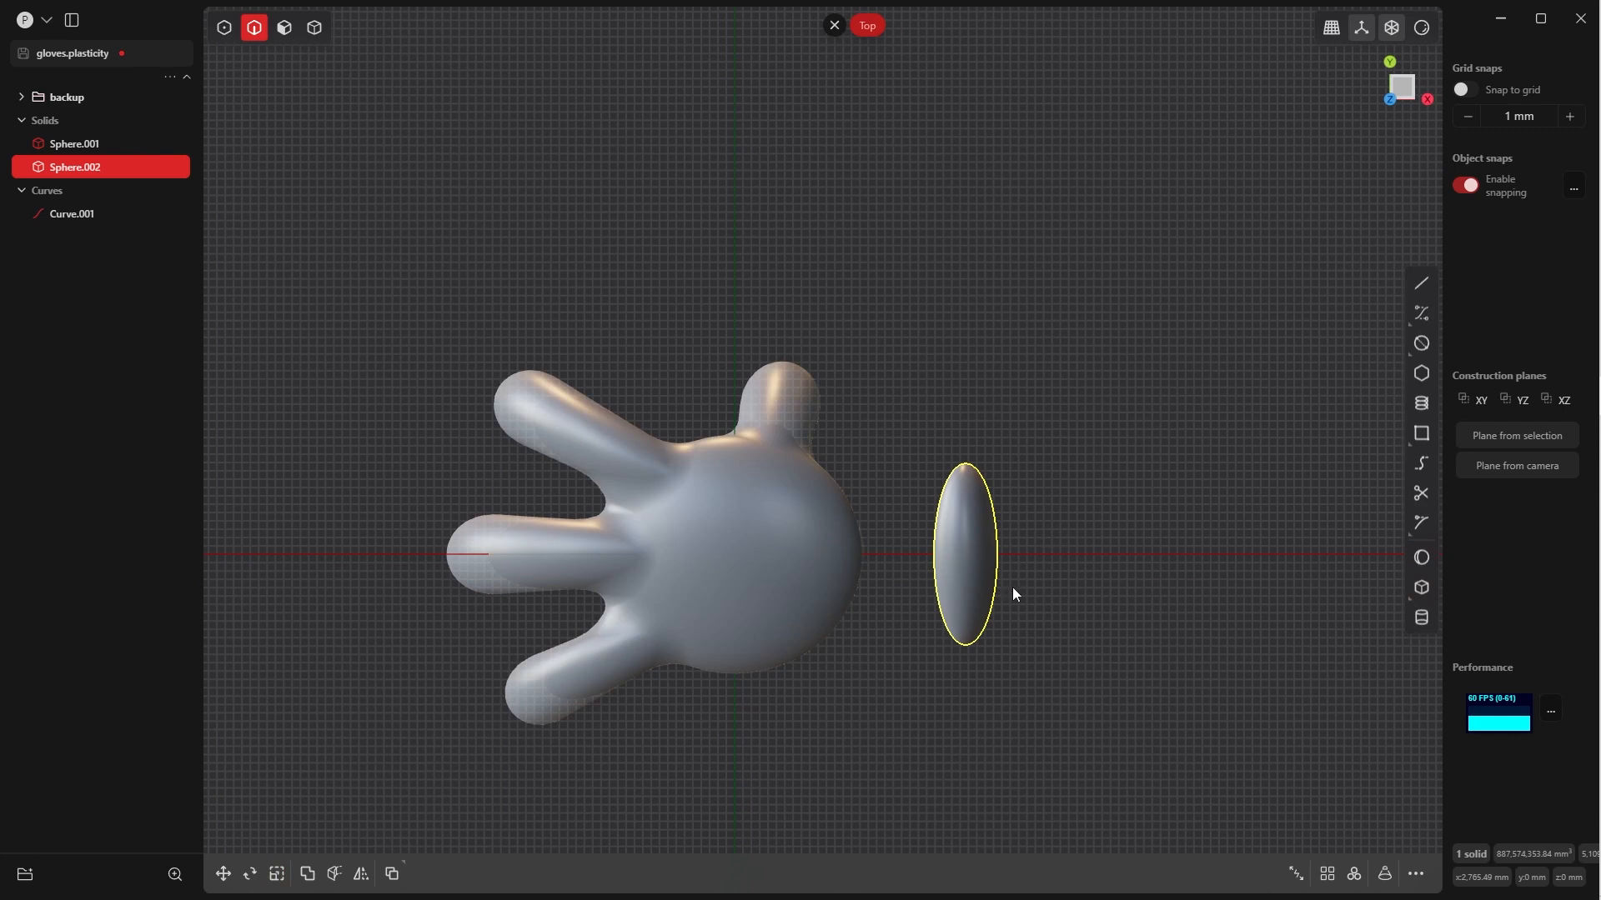
{"action": "key", "text": "g"}
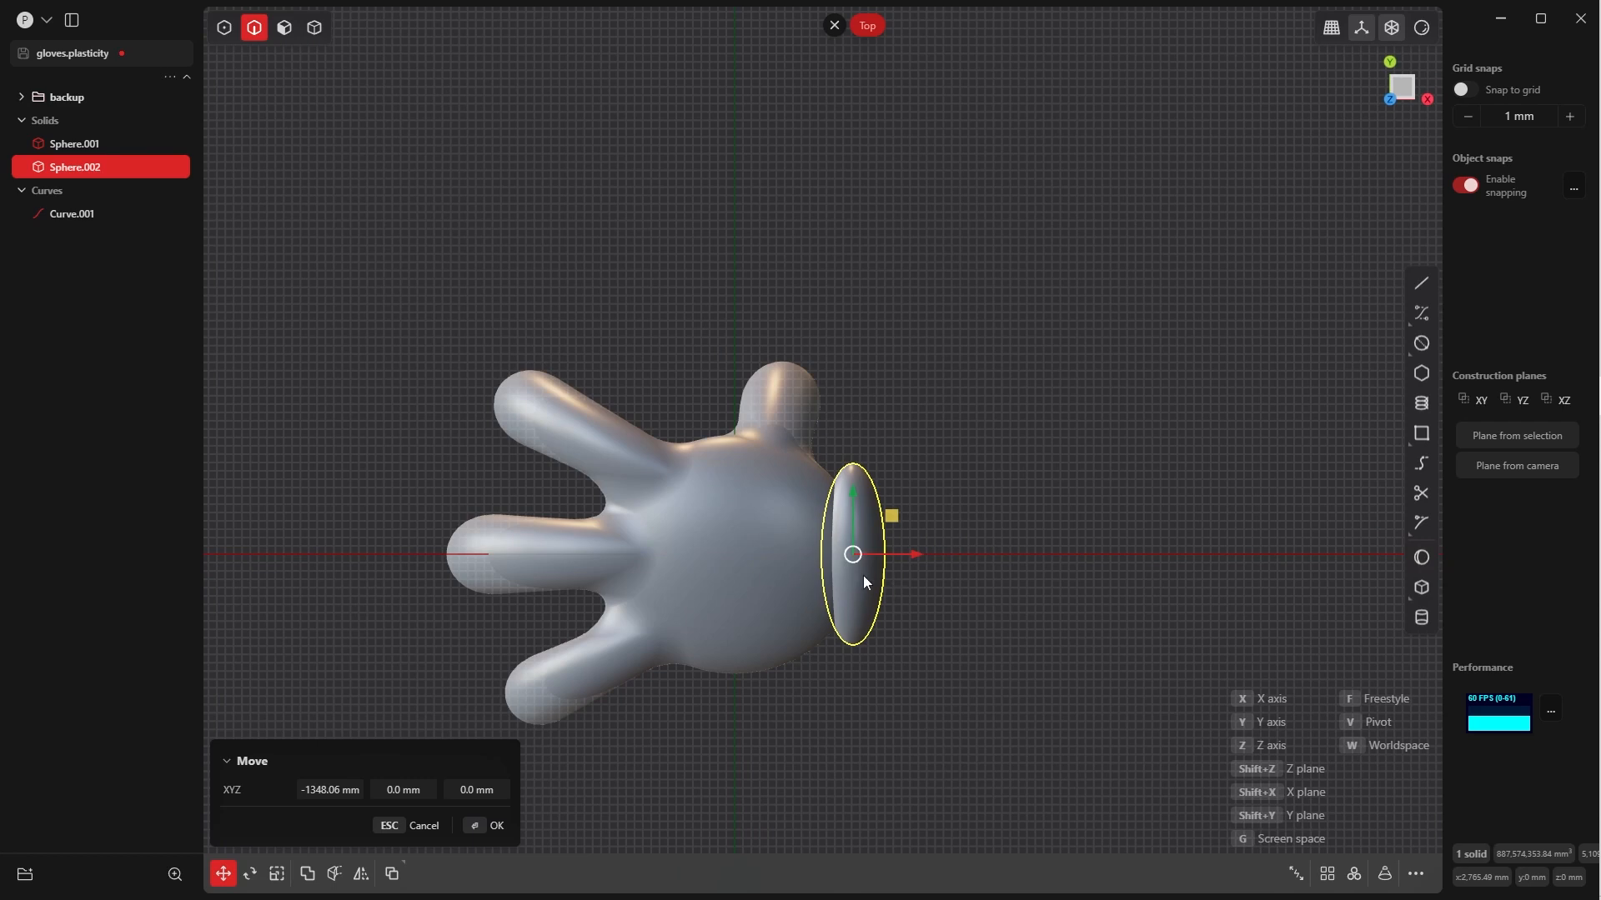
{"action": "middle_click_drag", "start_coordinate": [863, 581], "coordinate": [822, 340]}
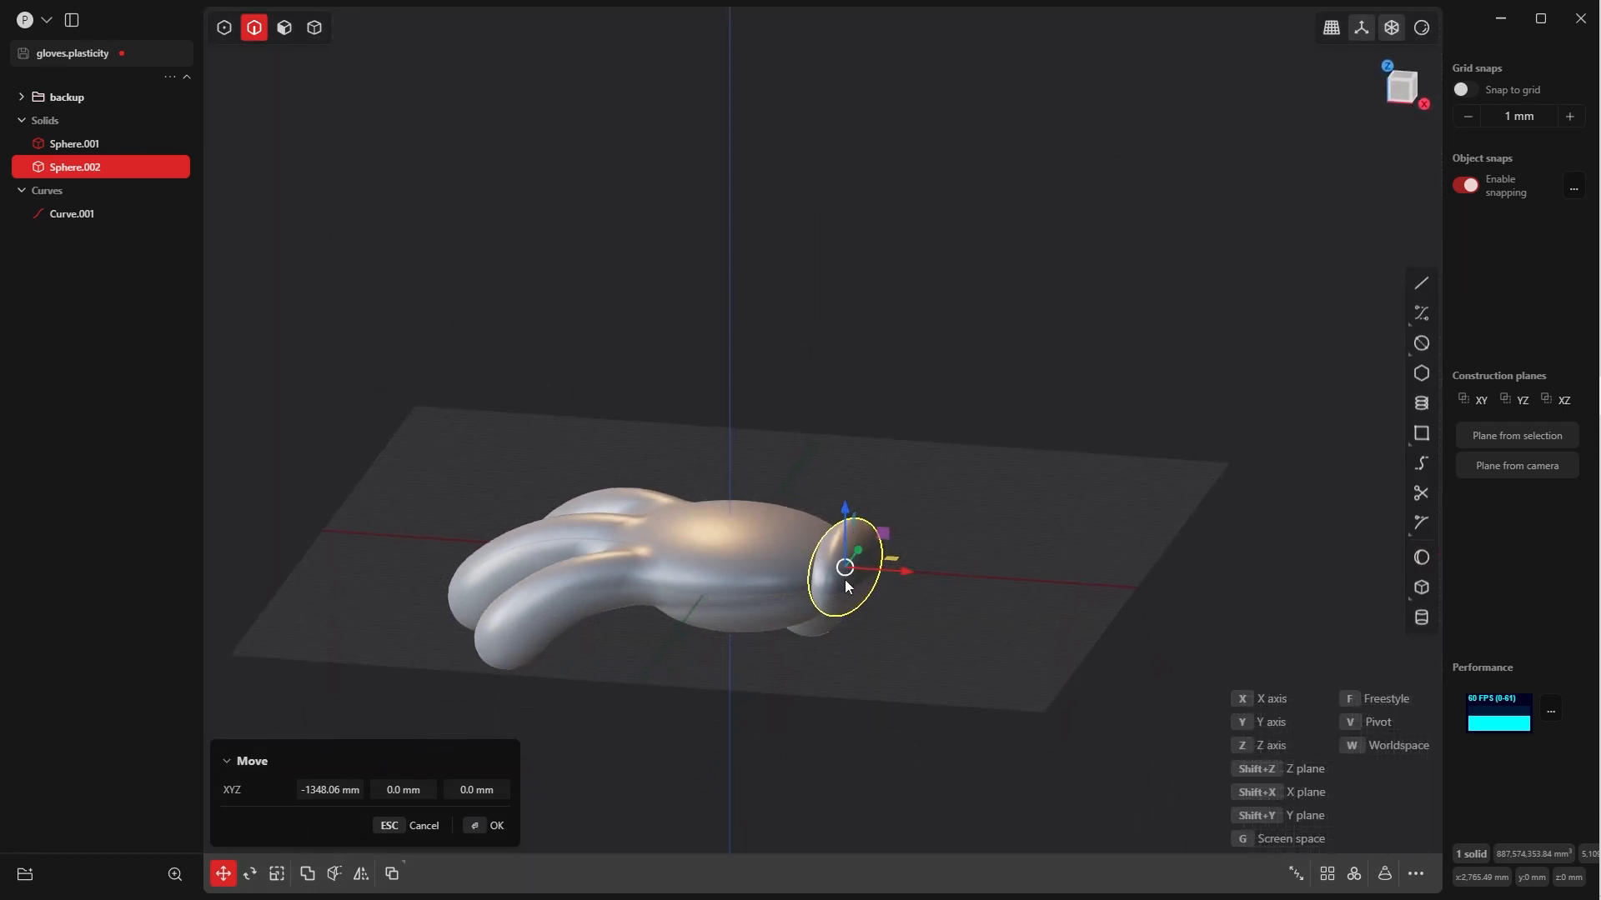
{"action": "middle_click_drag", "start_coordinate": [844, 567], "coordinate": [1061, 695]}
{"action": "key", "text": "Return"}
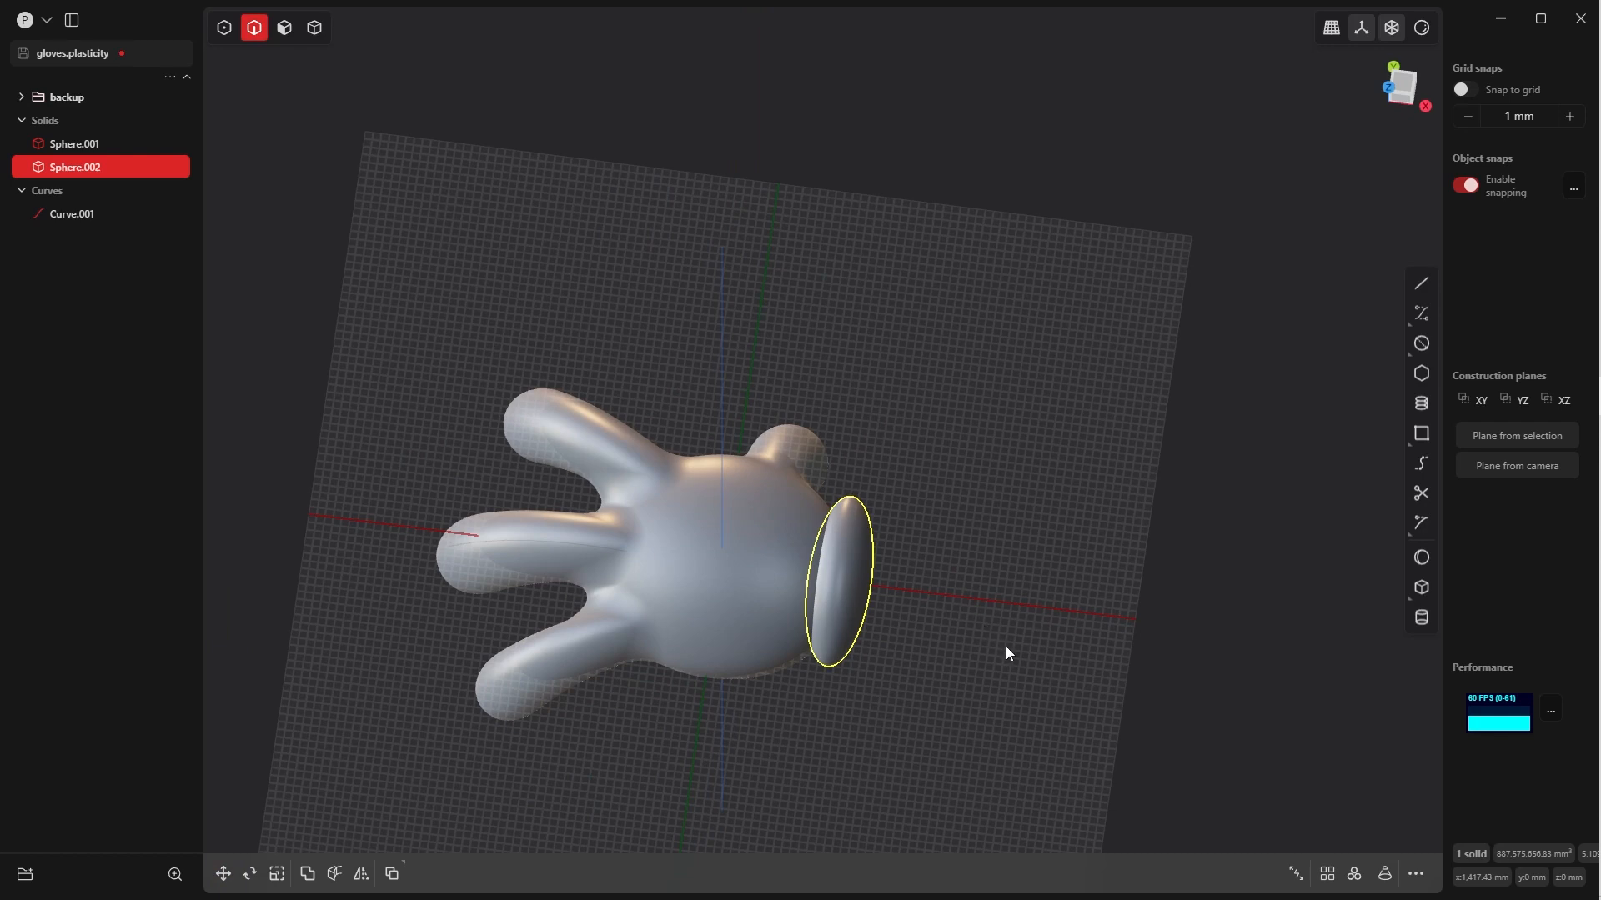
Add a cylinder of about 519 mm radius and 3123 mm height beside the wrist as a separate body
{"action": "key", "text": "grave"}
{"action": "left_click", "coordinate": [992, 505]}
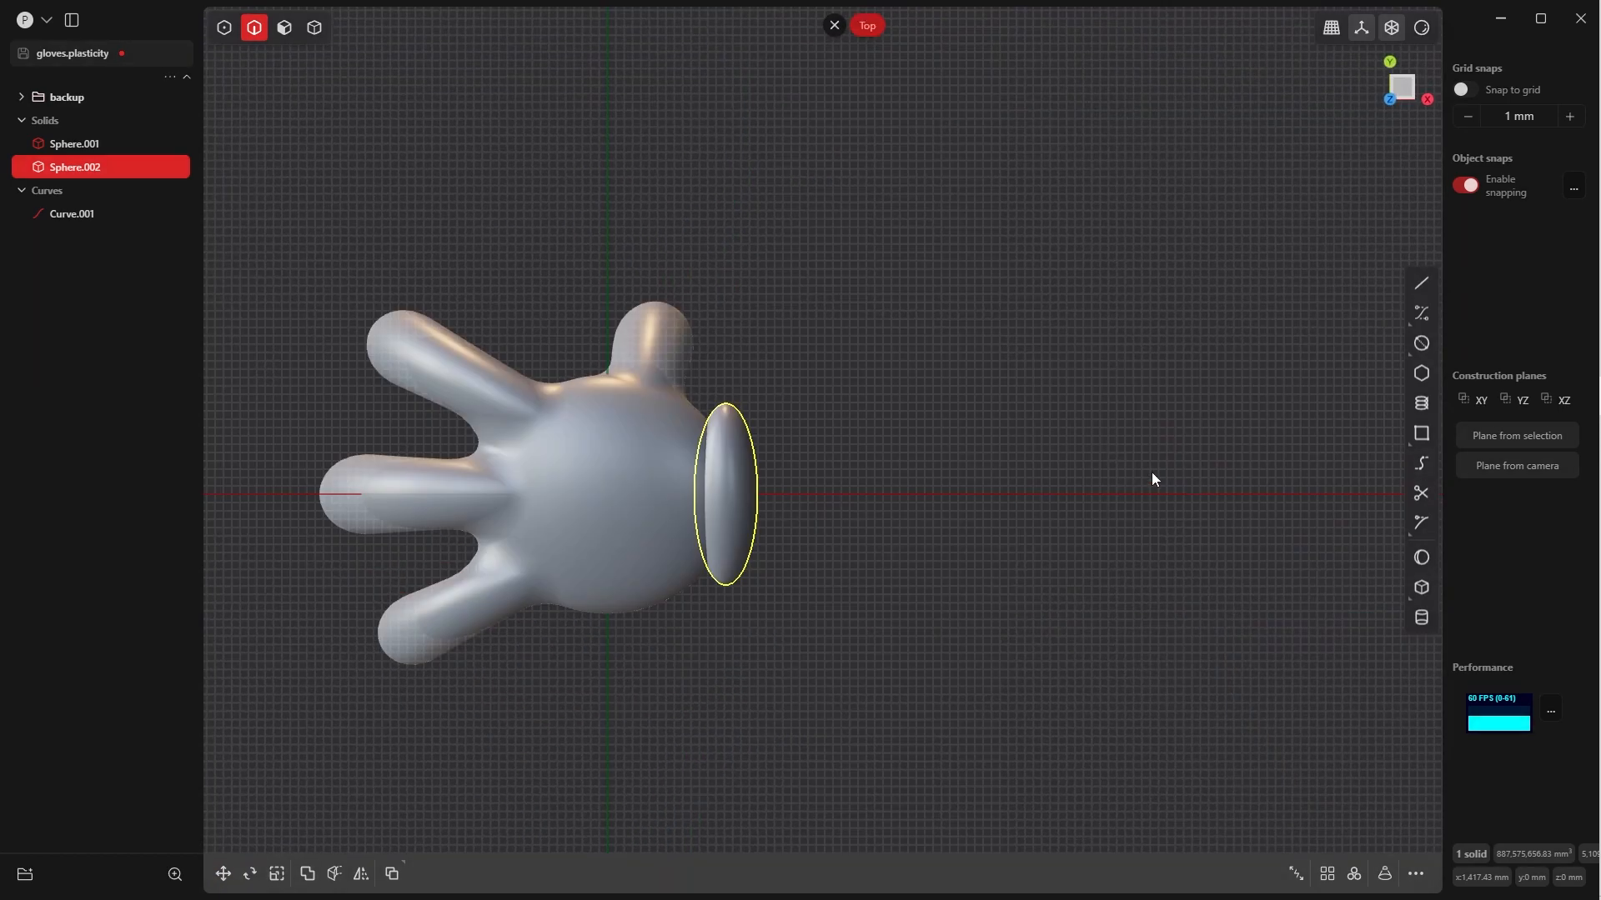
{"action": "left_click", "coordinate": [985, 472]}
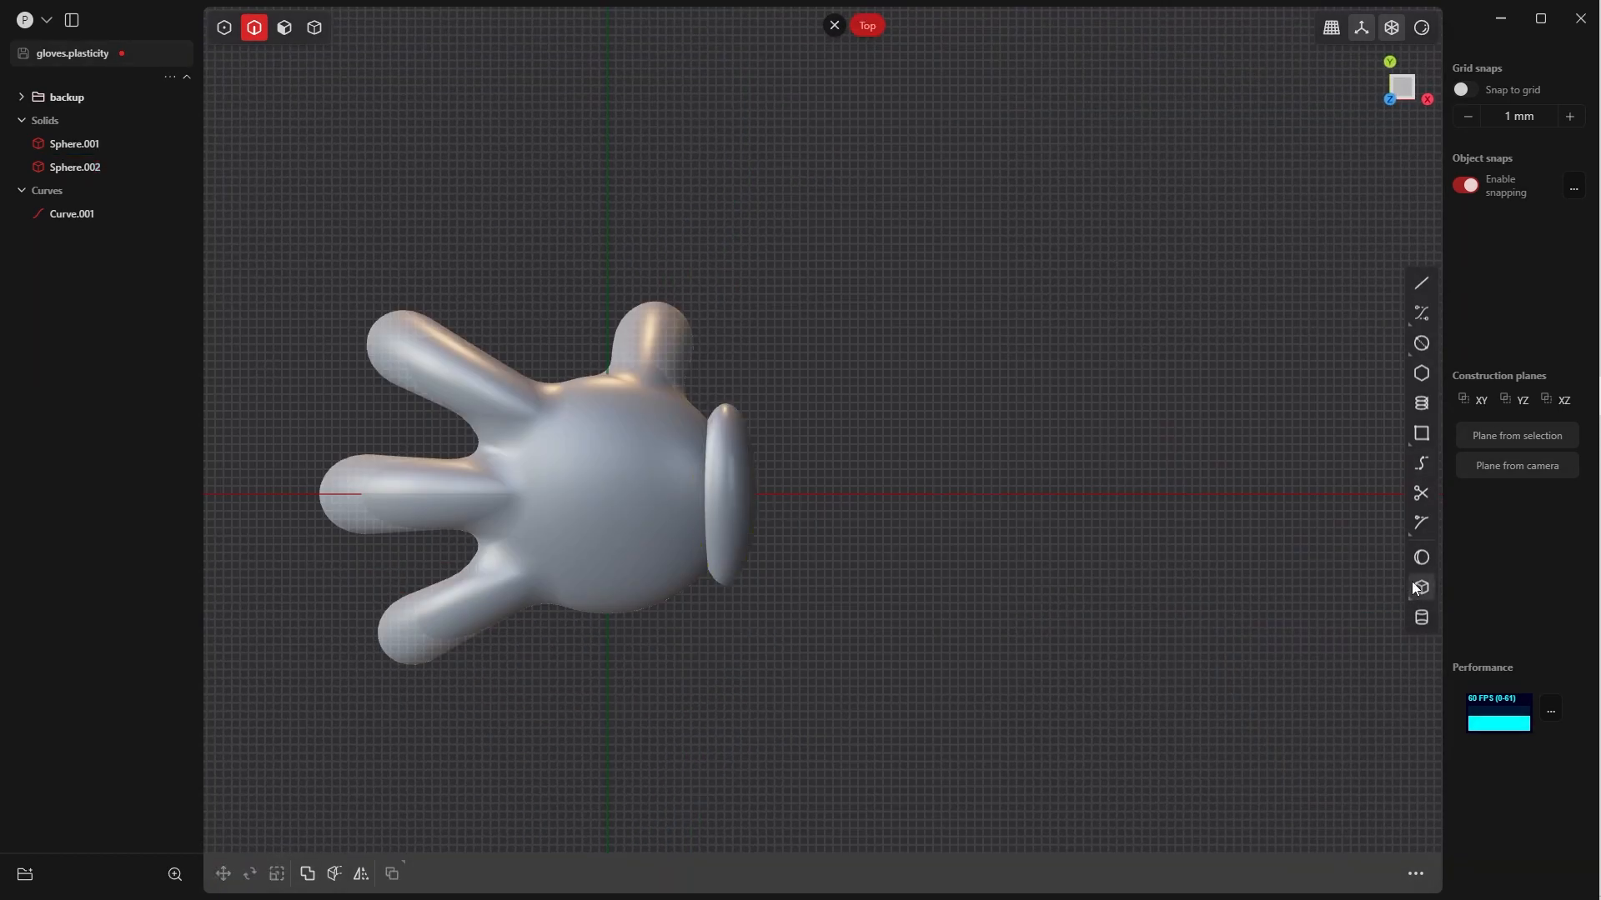
{"action": "left_click", "coordinate": [1423, 617]}
{"action": "left_click_drag", "start_coordinate": [877, 438], "coordinate": [877, 252]}
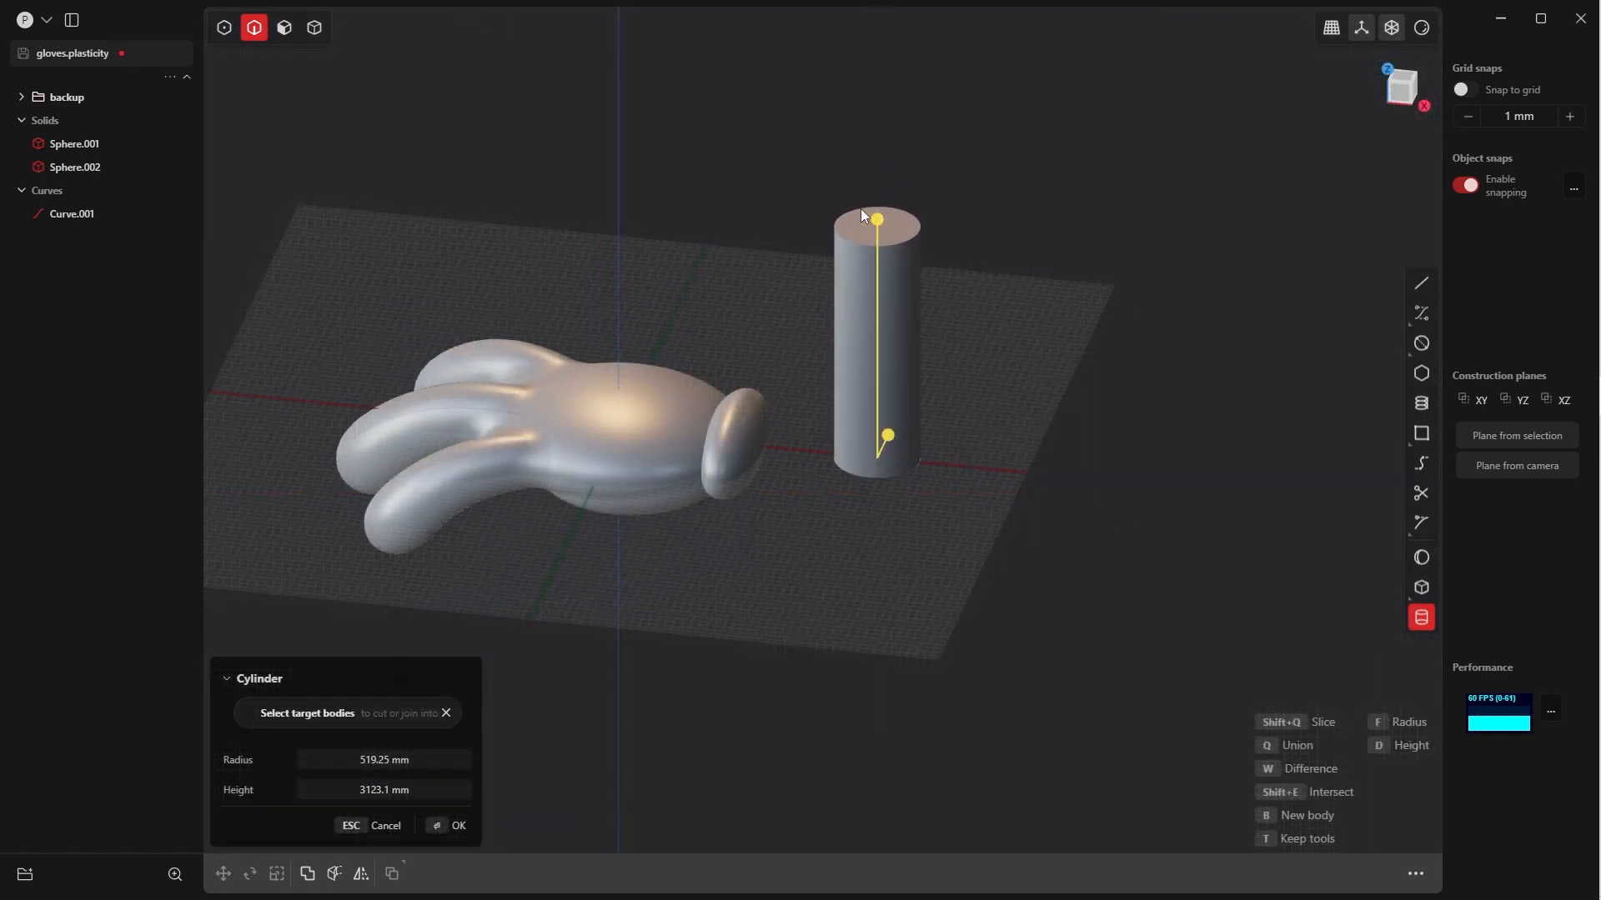
{"action": "left_click", "coordinate": [451, 822]}
{"action": "left_click", "coordinate": [1071, 450]}
Rotate the cylinder in the Front view to lie along the X direction and scale it uniformly by about 0.588
{"action": "key", "text": "grave"}
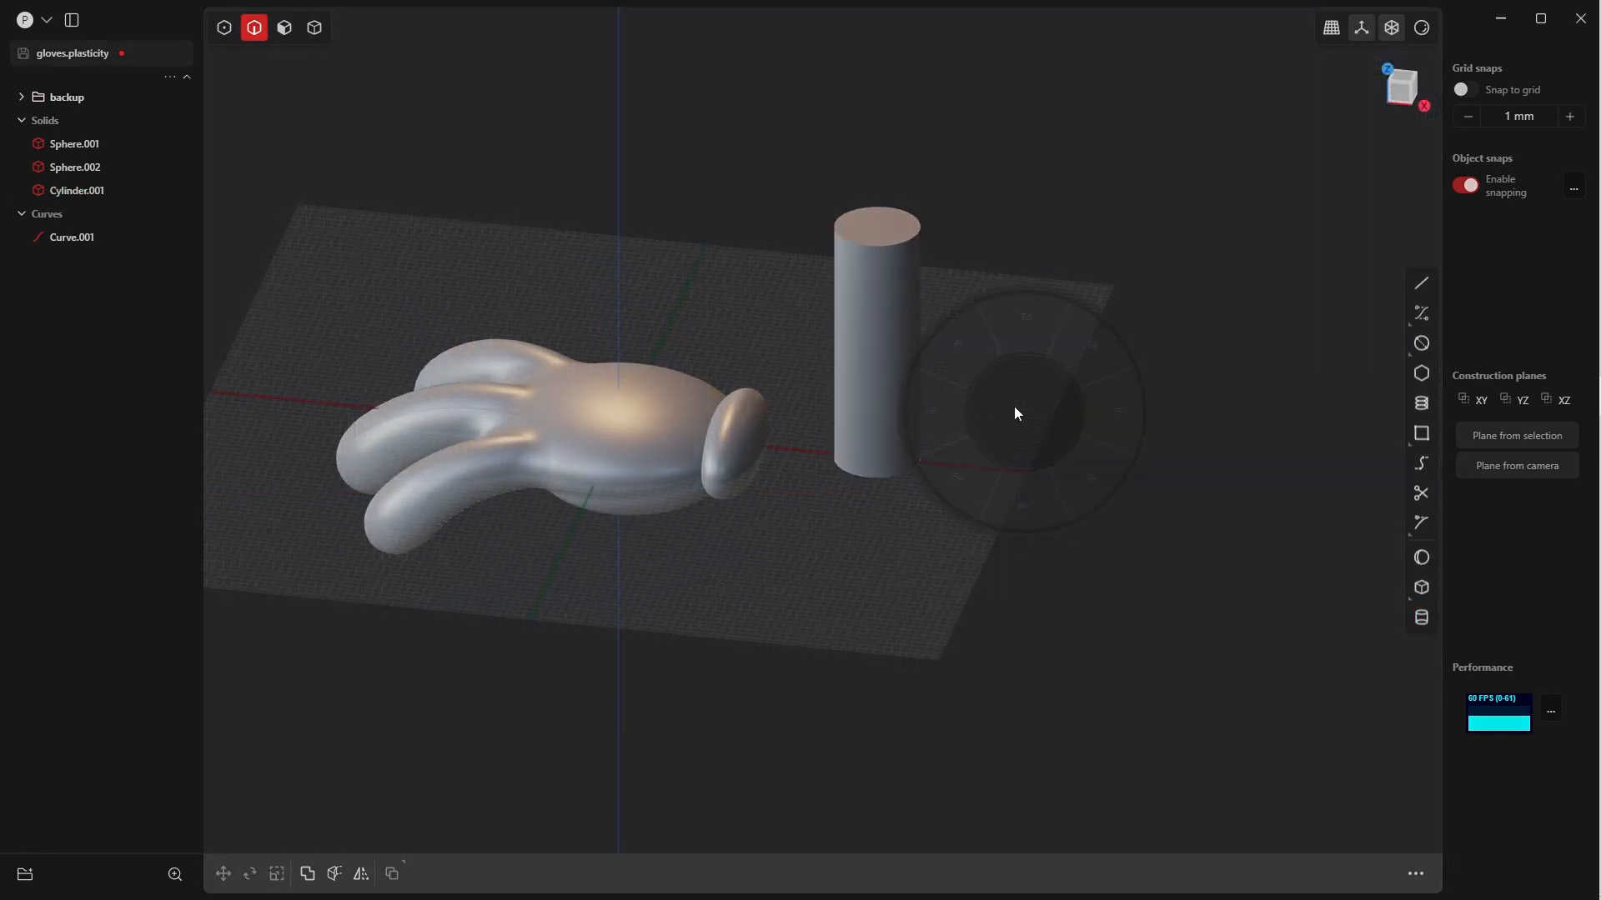
{"action": "left_click", "coordinate": [957, 371]}
{"action": "key", "text": "5"}
{"action": "left_click", "coordinate": [917, 288]}
{"action": "key", "text": "r"}
{"action": "left_click", "coordinate": [486, 825]}
{"action": "key", "text": "s"}
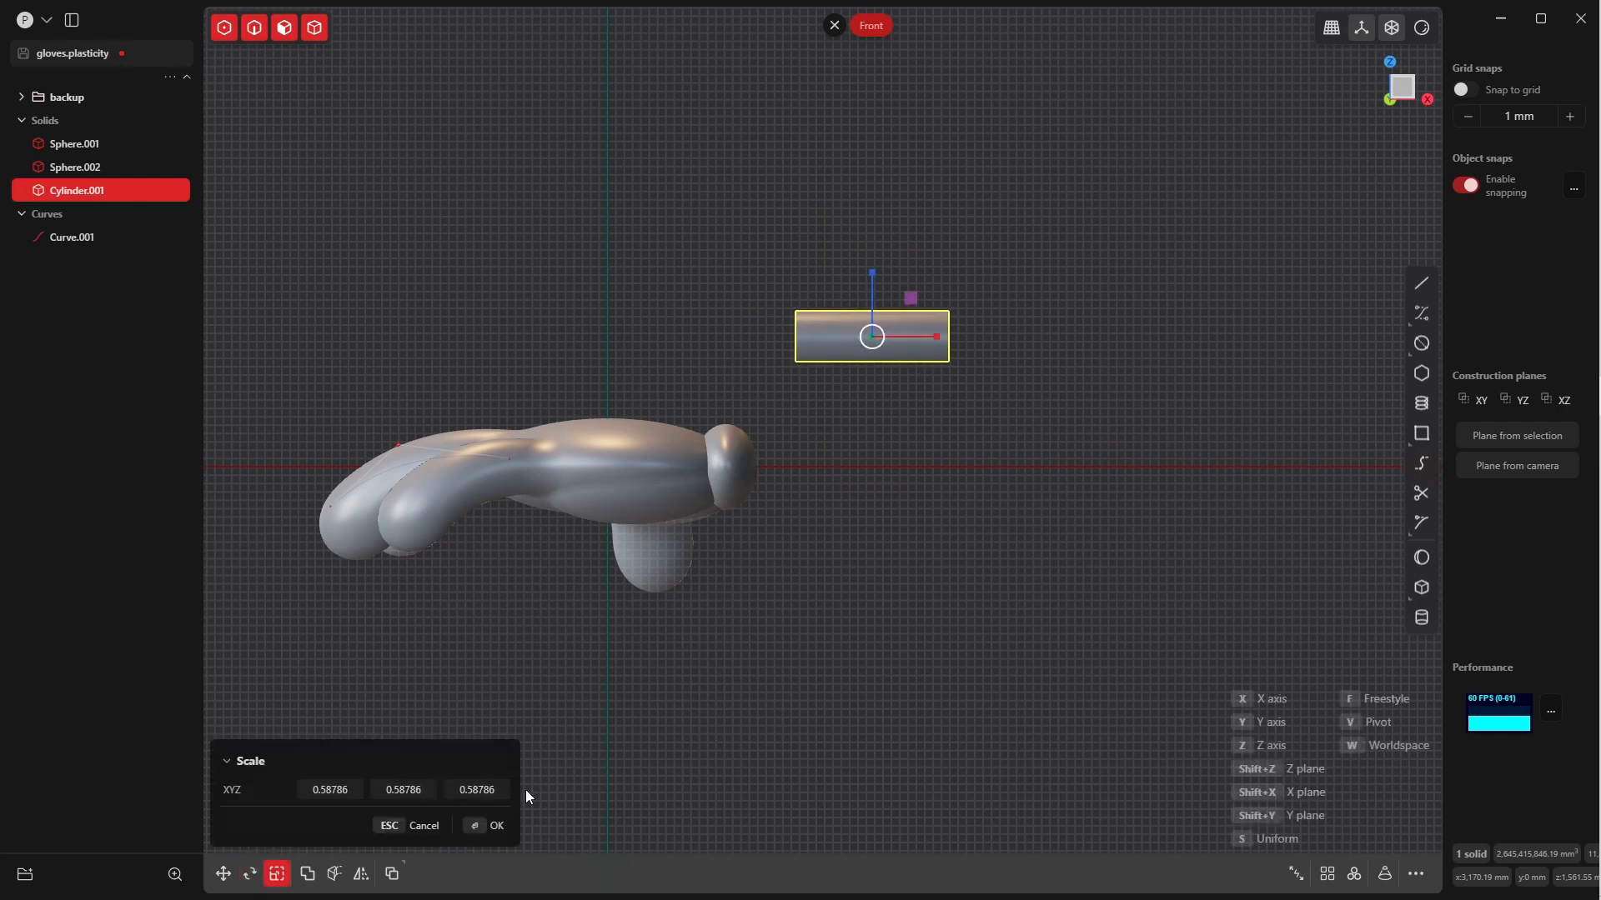
{"action": "left_click", "coordinate": [488, 825]}
Move the cylinder onto the X axis so that it extends outward from the wrist ellipsoid as an arm
{"action": "key", "text": "grave"}
{"action": "key", "text": "g"}
{"action": "left_click", "coordinate": [881, 509]}
{"action": "key", "text": "grave"}
{"action": "key", "text": "g"}
{"action": "left_click", "coordinate": [797, 527]}
{"action": "left_click", "coordinate": [873, 259]}
{"action": "middle_click_drag", "start_coordinate": [873, 259], "coordinate": [885, 476]}
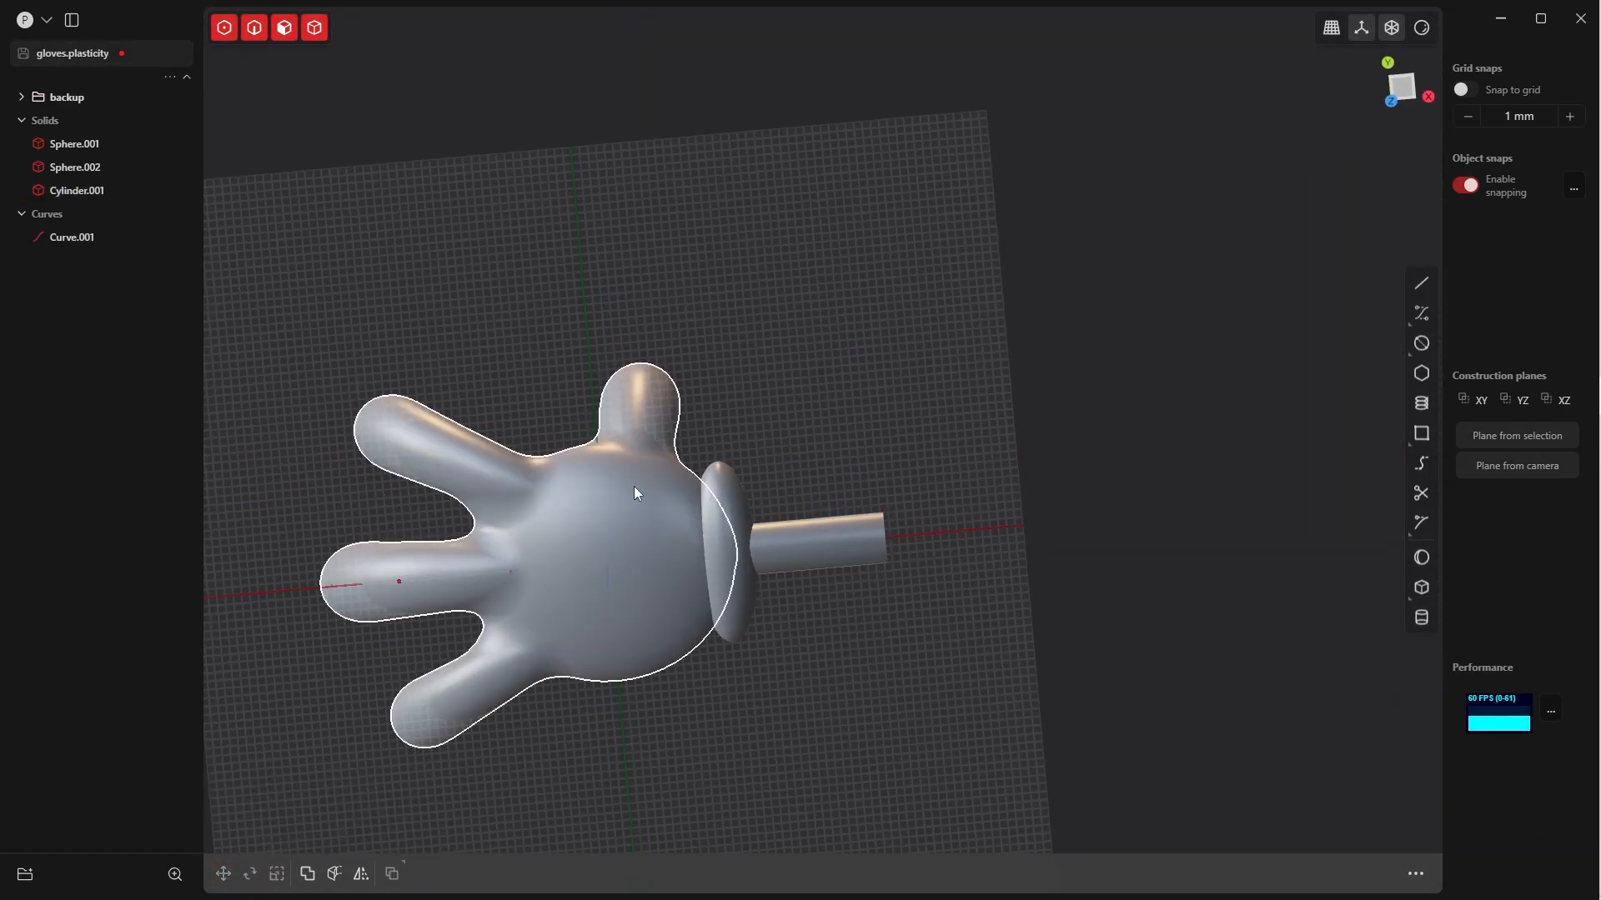
In the Top view, scale the wrist ellipsoid along Y by about 0.75
{"action": "middle_click_drag", "start_coordinate": [775, 641], "coordinate": [758, 498]}
{"action": "key", "text": "grave"}
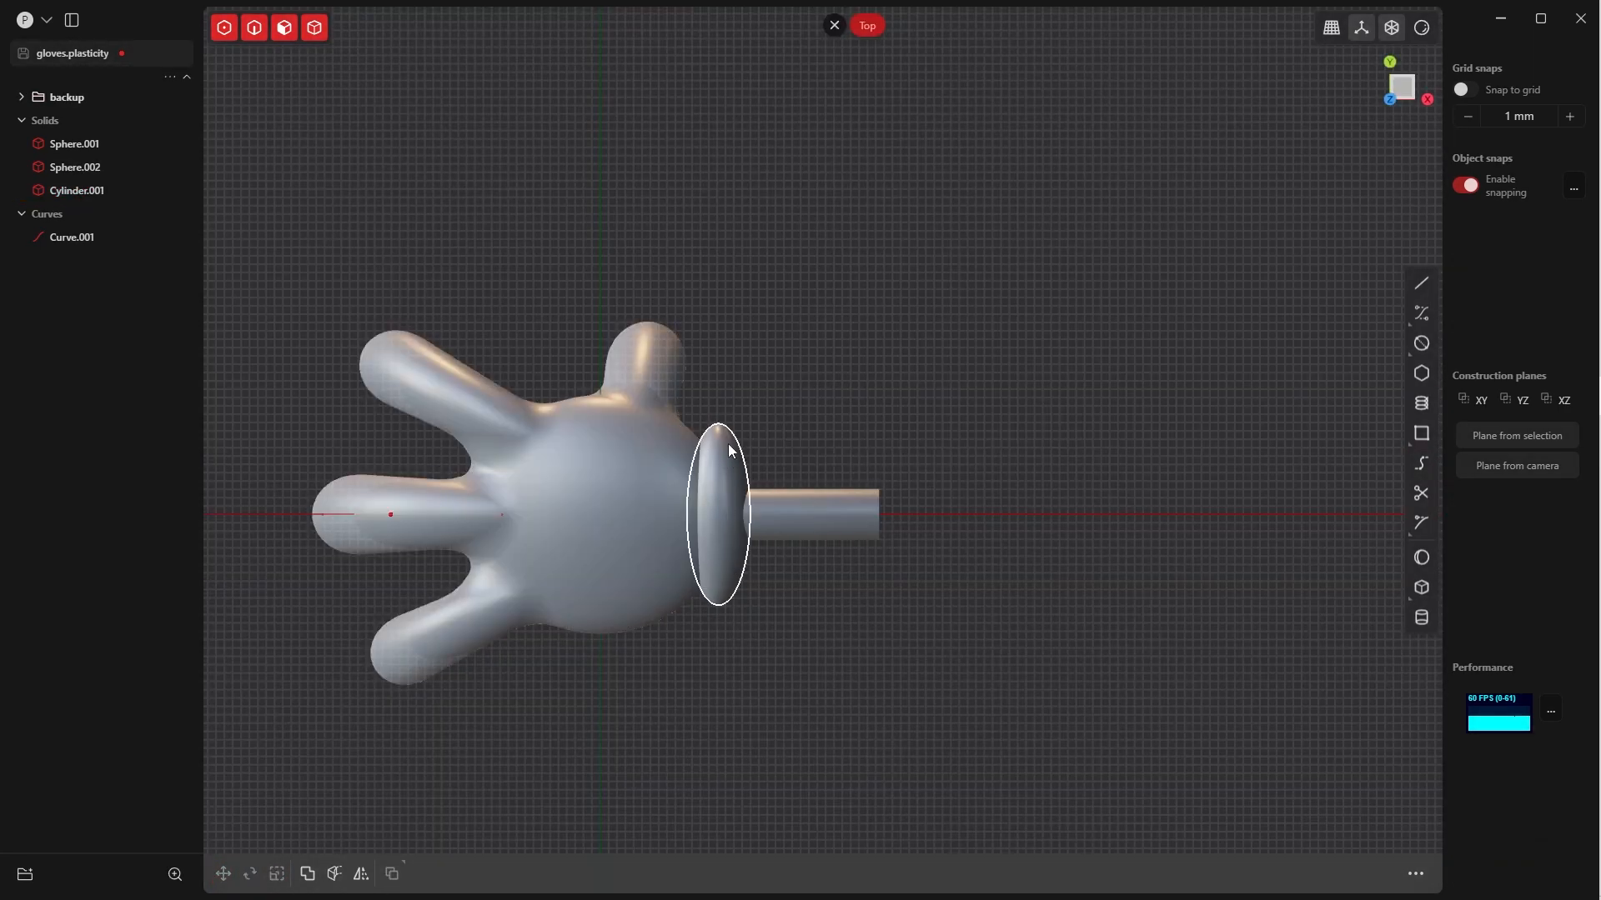
{"action": "key", "text": "grave"}
{"action": "left_click", "coordinate": [725, 500]}
{"action": "key", "text": "s"}
{"action": "key", "text": "y"}
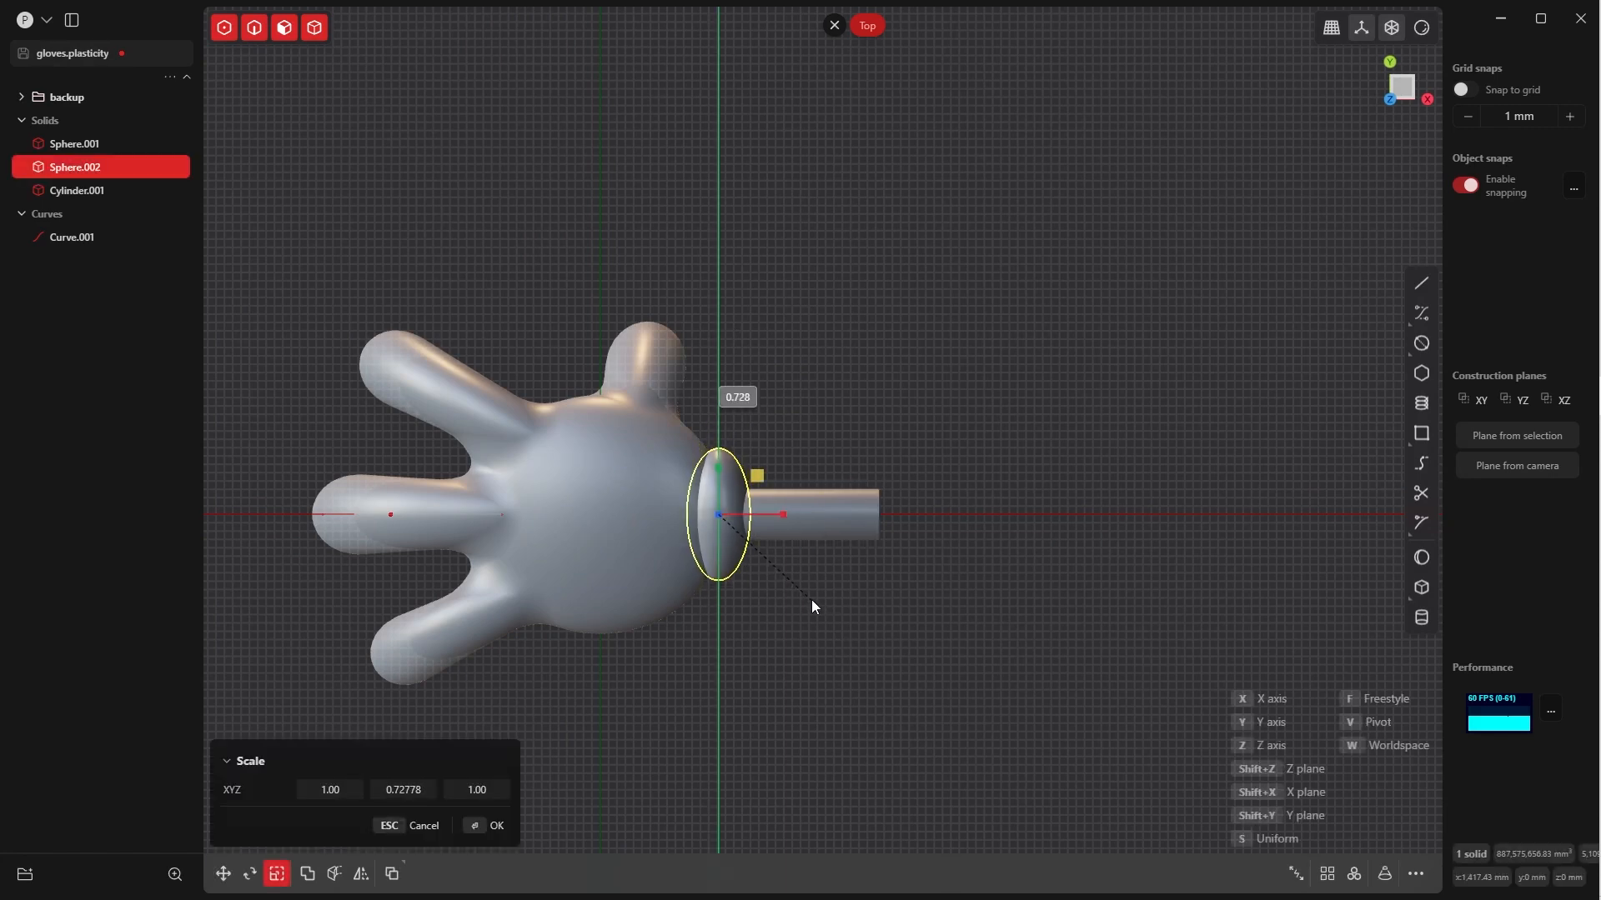
{"action": "left_click", "coordinate": [808, 604]}
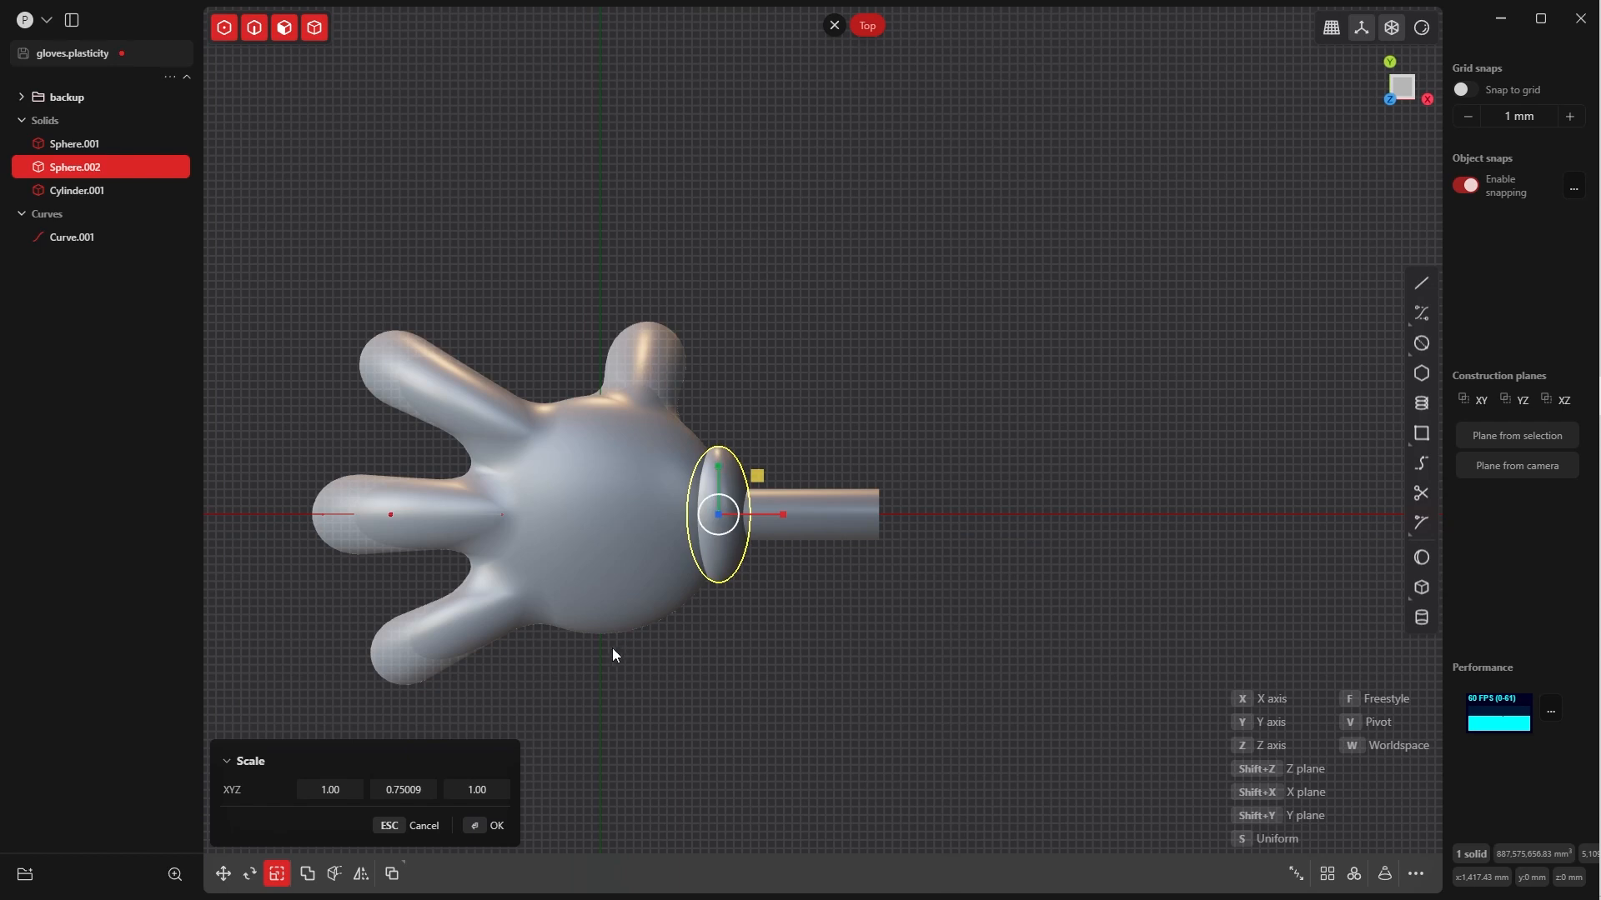
{"action": "left_click", "coordinate": [497, 825]}
Try to move the wrist ellipsoid down about 70 mm along Z from the Front view
{"action": "key", "text": "grave"}
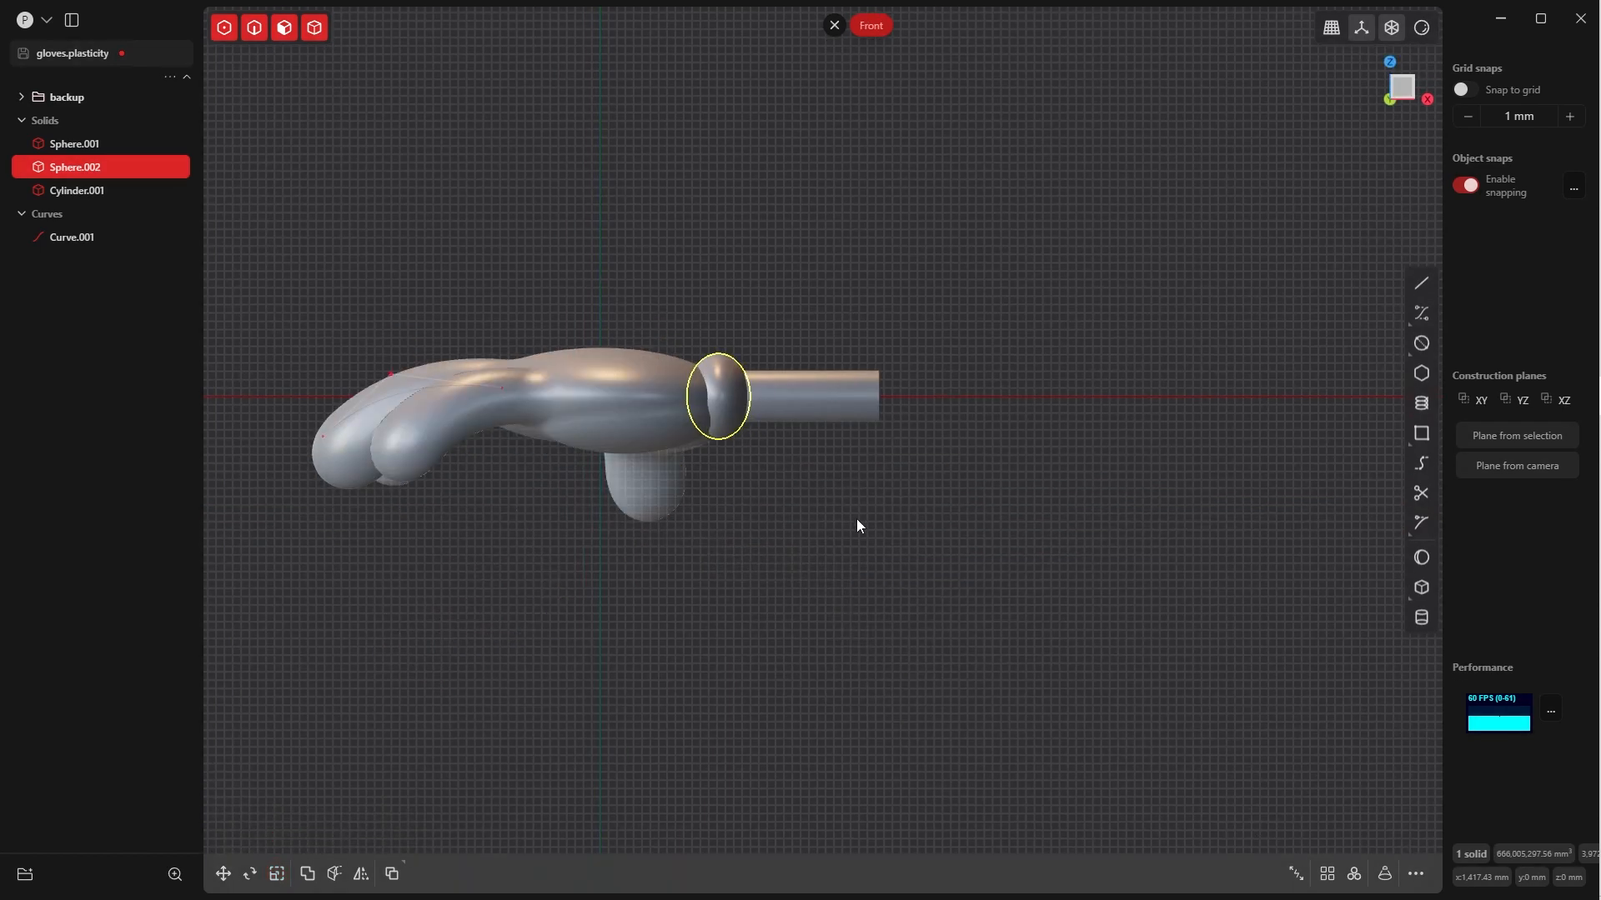
{"action": "left_click", "coordinate": [857, 518]}
{"action": "middle_click_drag", "start_coordinate": [850, 500], "coordinate": [785, 391]}
{"action": "key", "text": "grave"}
{"action": "left_click", "coordinate": [815, 517]}
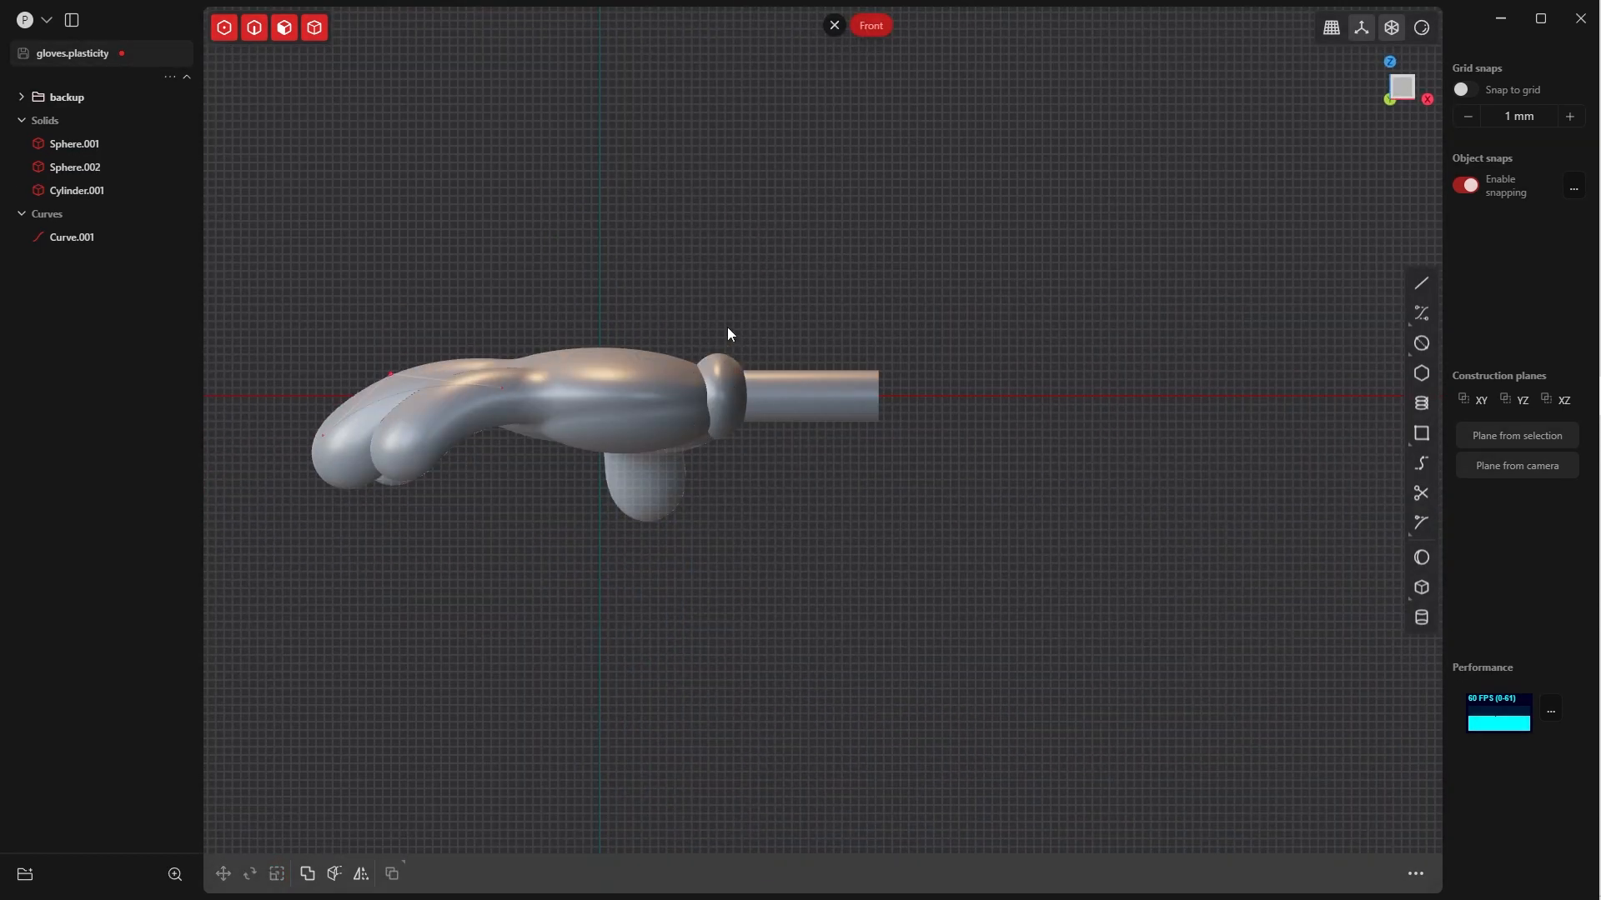
{"action": "key", "text": "Tab"}
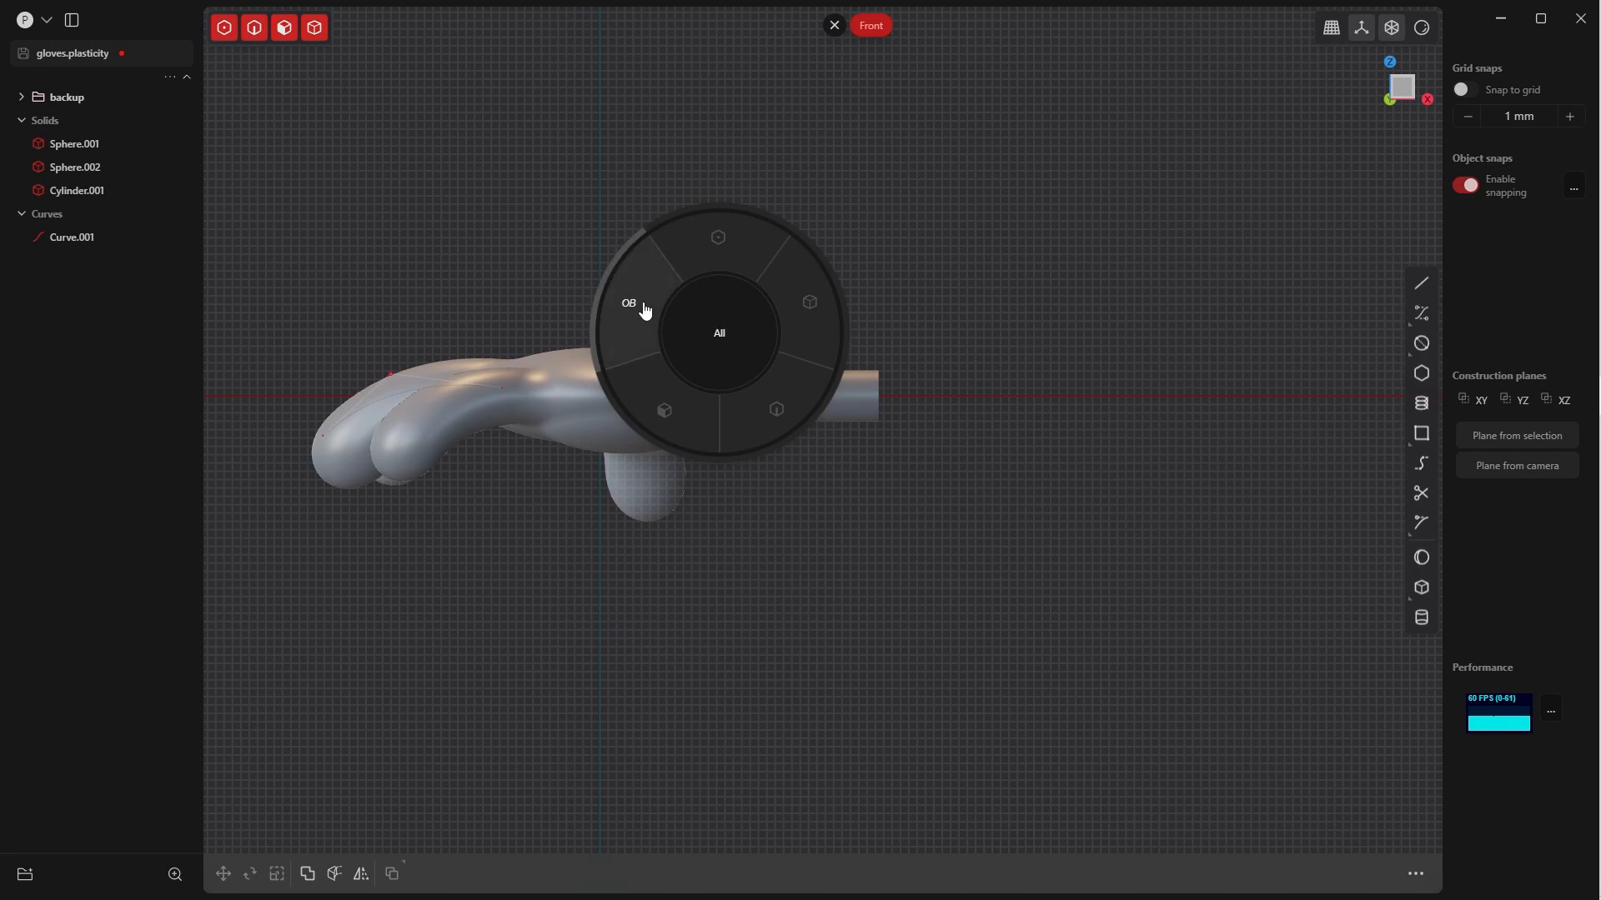
{"action": "left_click", "coordinate": [679, 319]}
{"action": "left_click", "coordinate": [752, 422]}
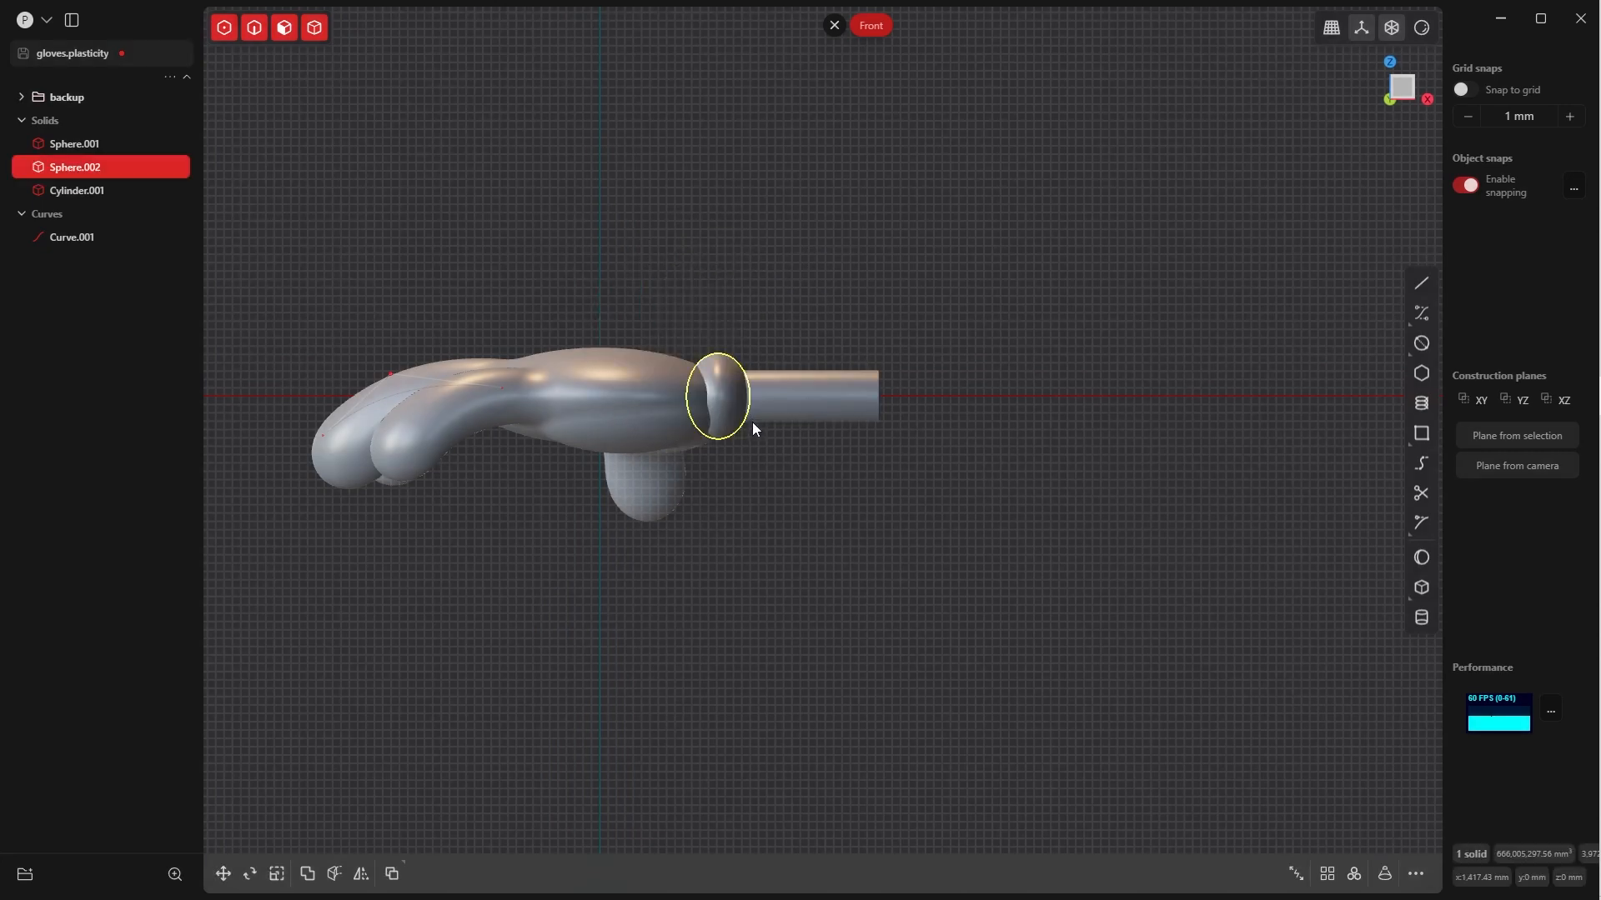
{"action": "key", "text": "g"}
{"action": "key", "text": "z"}
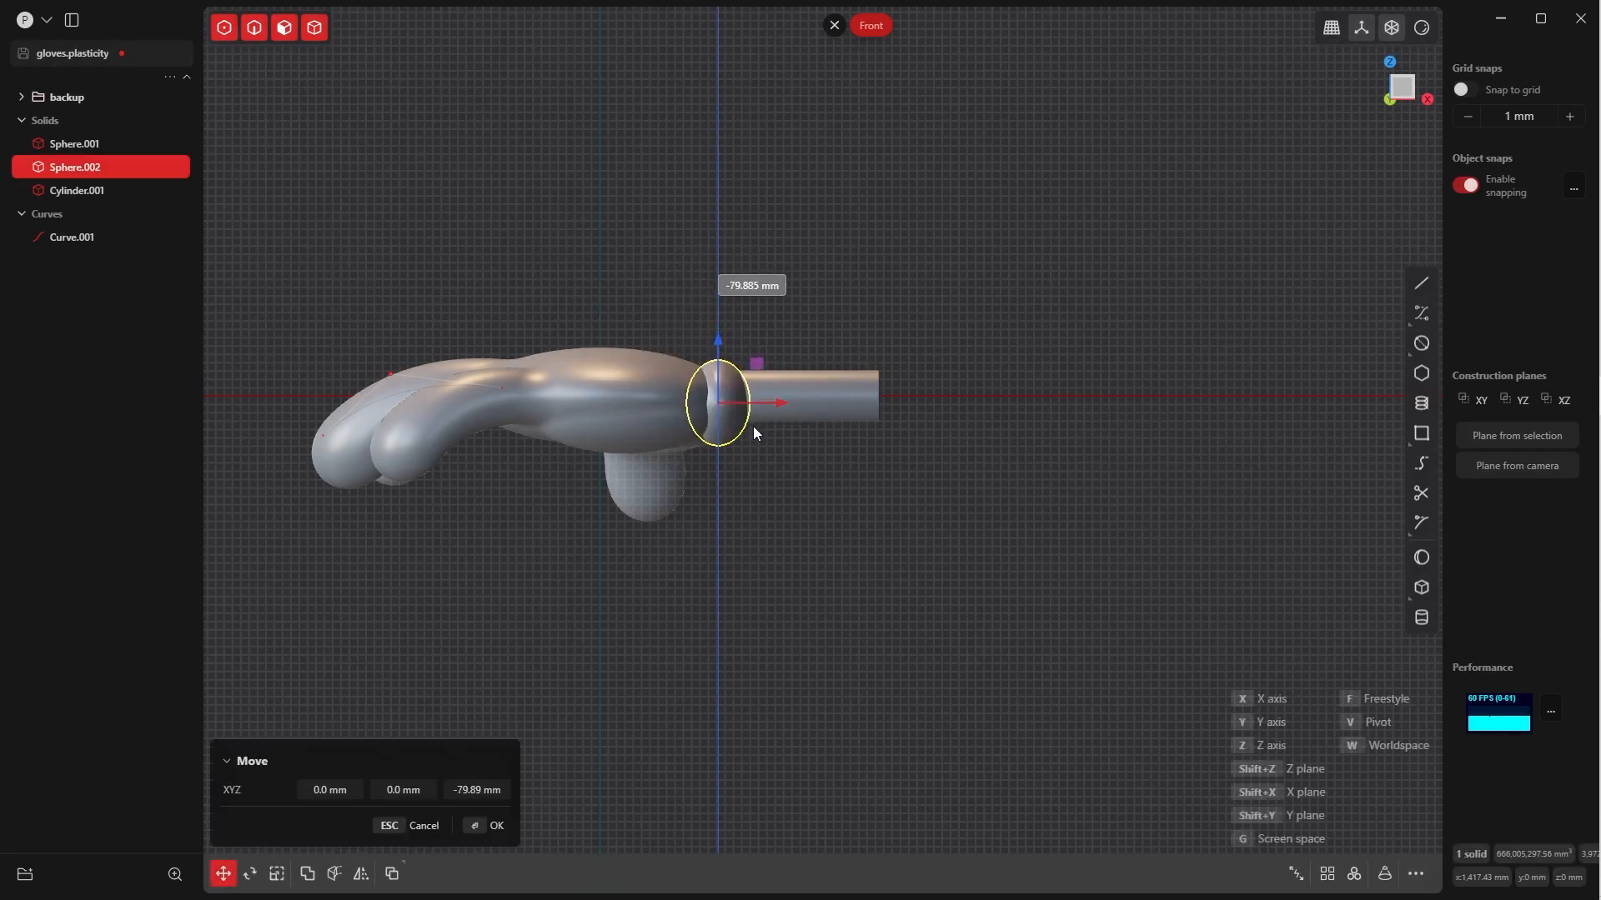
{"action": "middle_click_drag", "start_coordinate": [753, 432], "coordinate": [770, 557]}
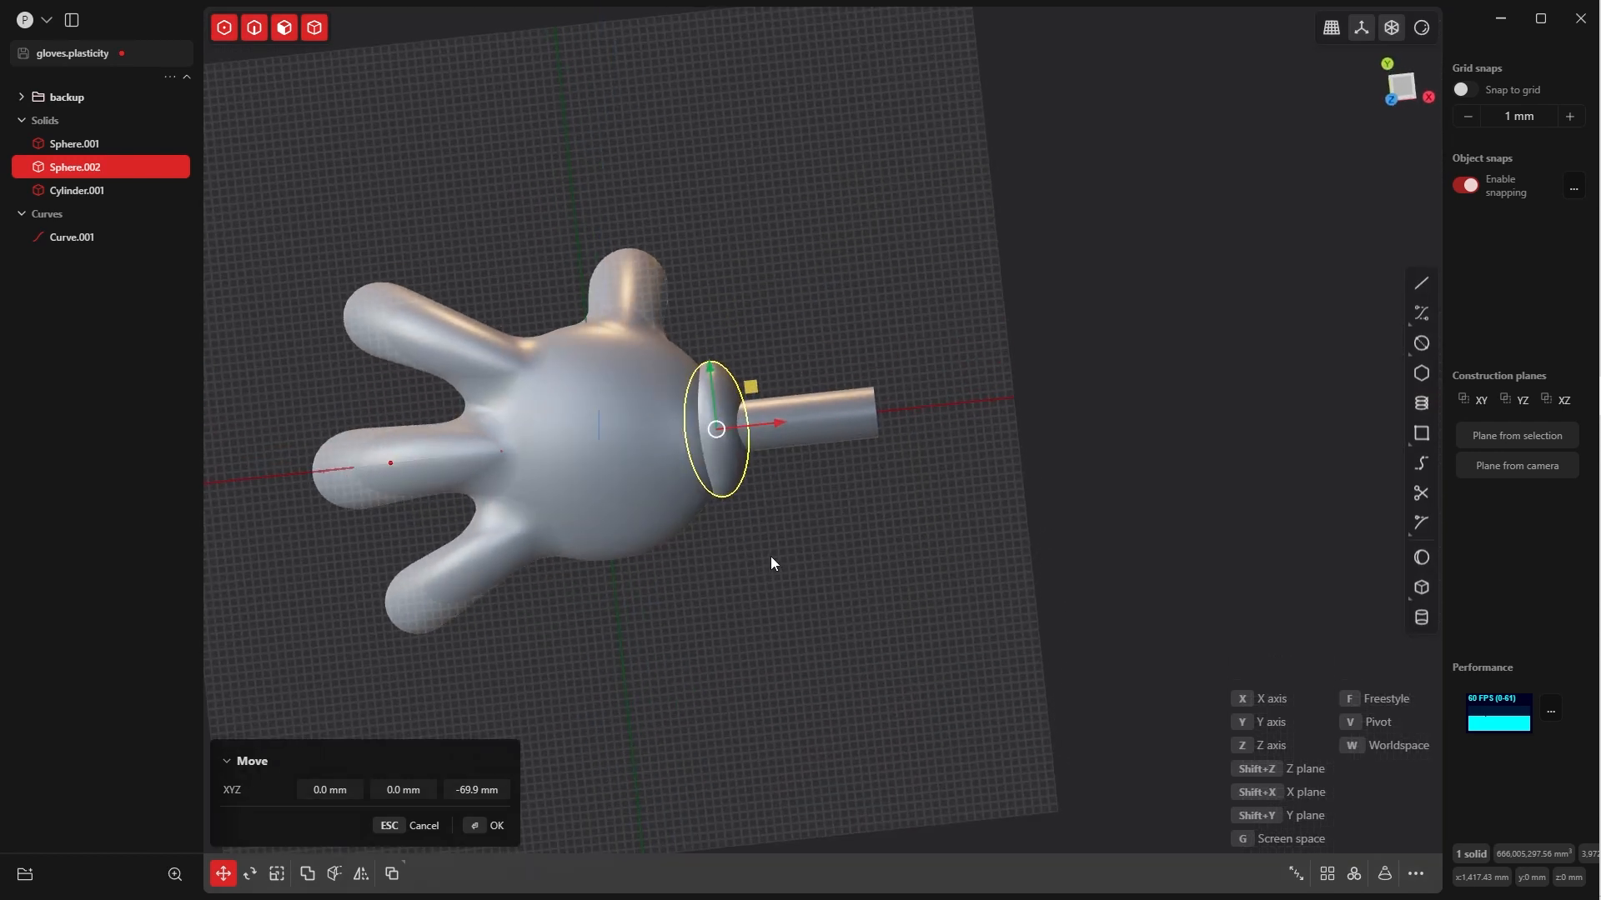
Check the wrist from several angles and undo the last vertical move of the ellipsoid
{"action": "left_click", "coordinate": [912, 473]}
{"action": "middle_click_drag", "start_coordinate": [912, 474], "coordinate": [867, 493]}
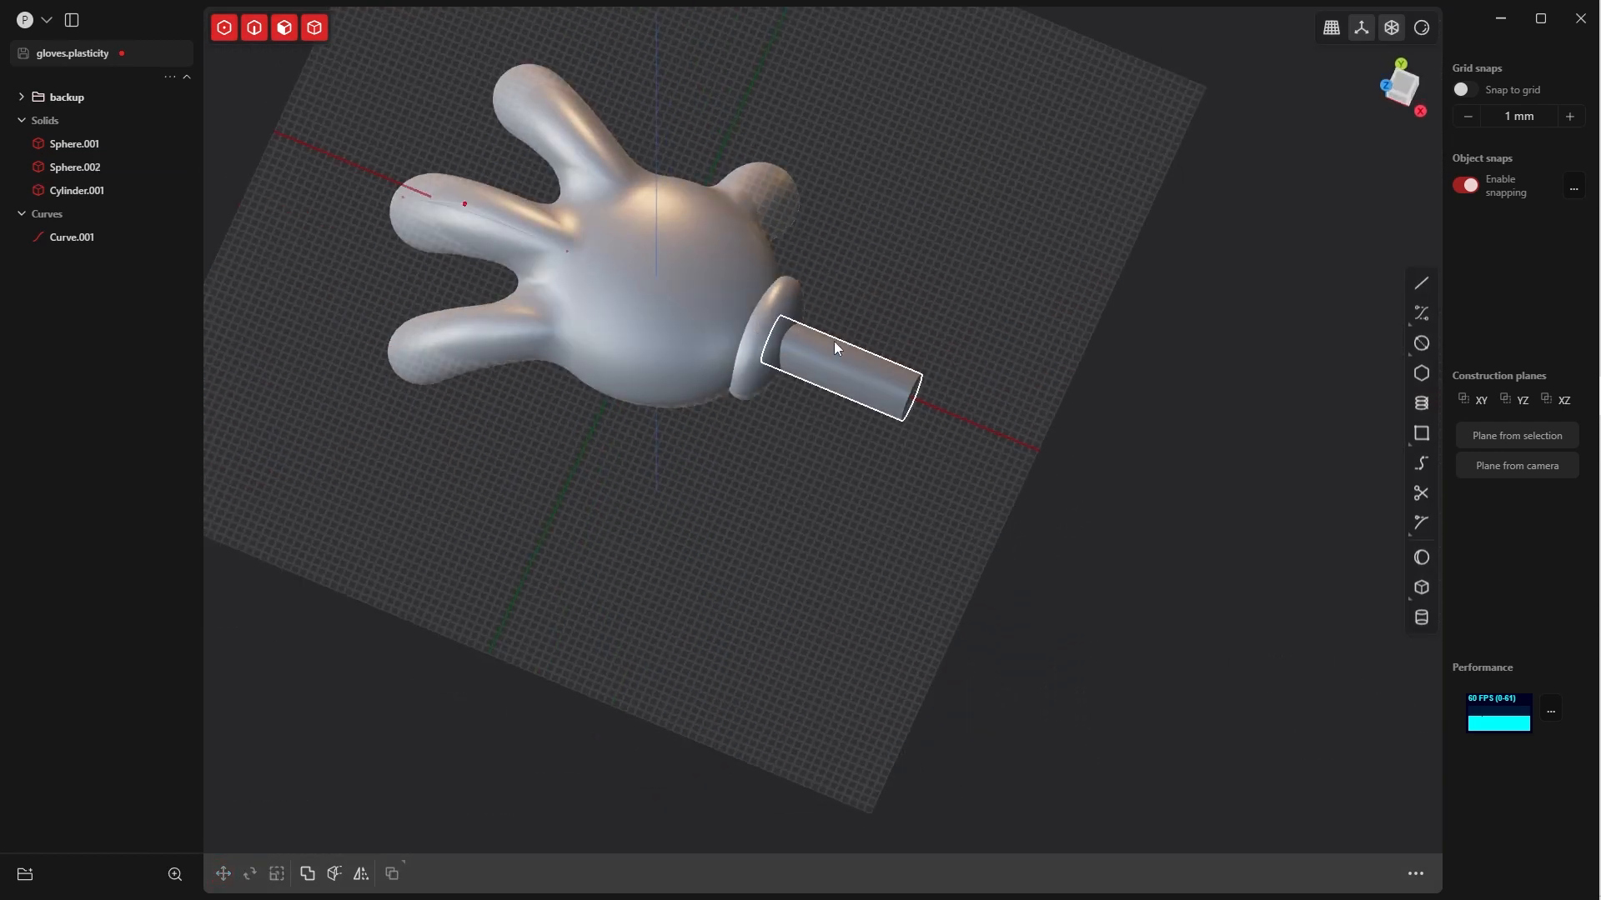
{"action": "middle_click_drag", "start_coordinate": [800, 286], "coordinate": [788, 379]}
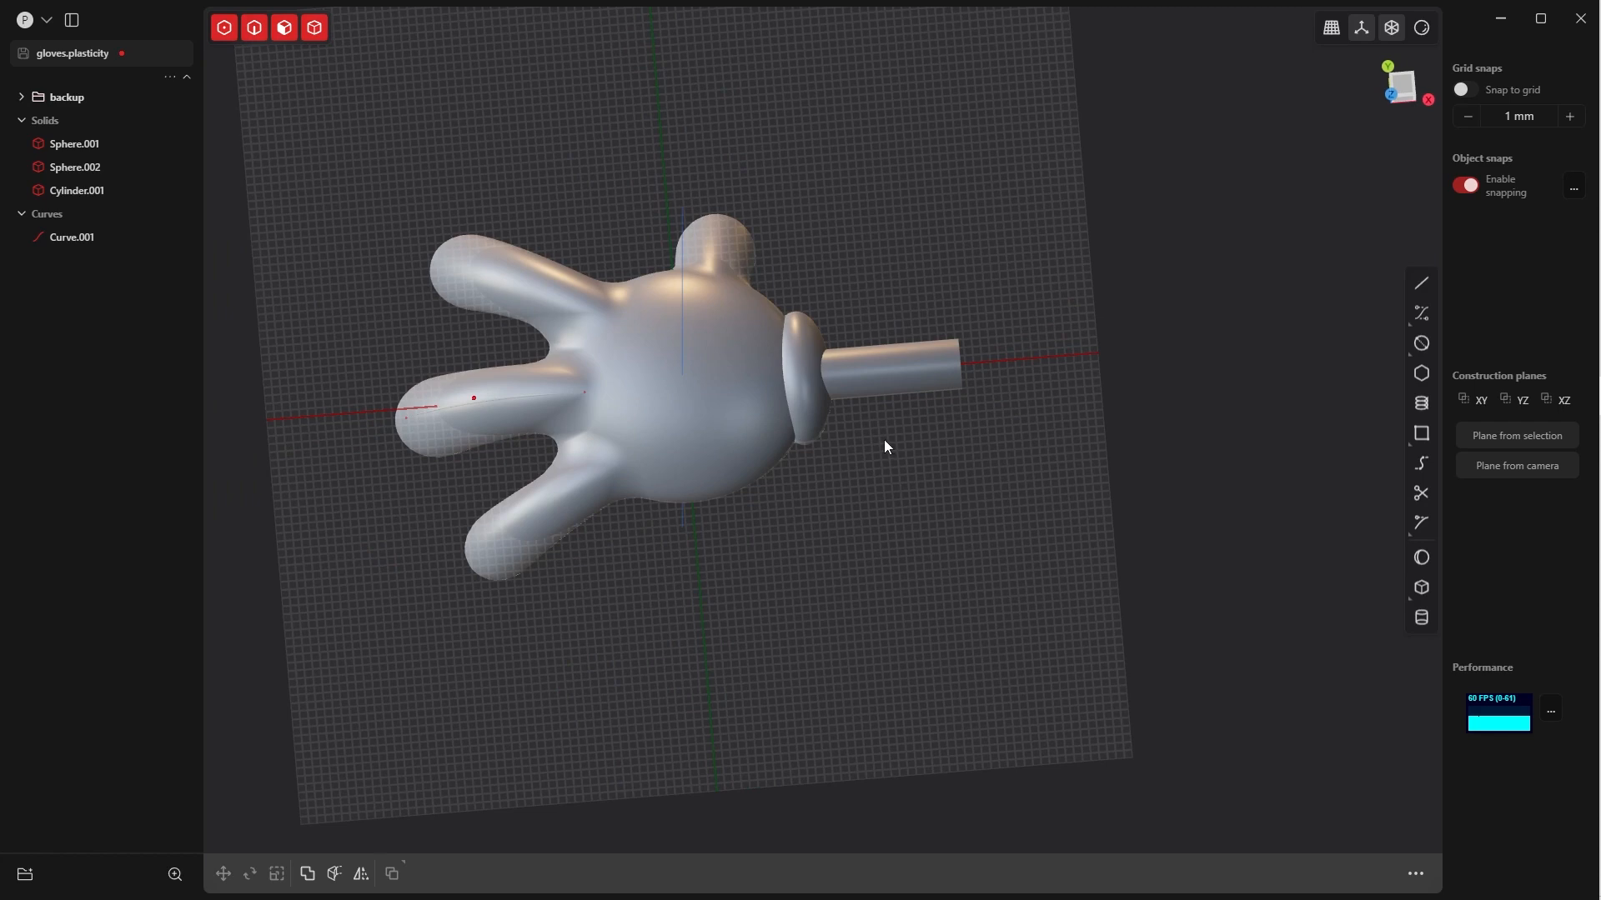
{"action": "middle_click_drag", "start_coordinate": [849, 349], "coordinate": [852, 304]}
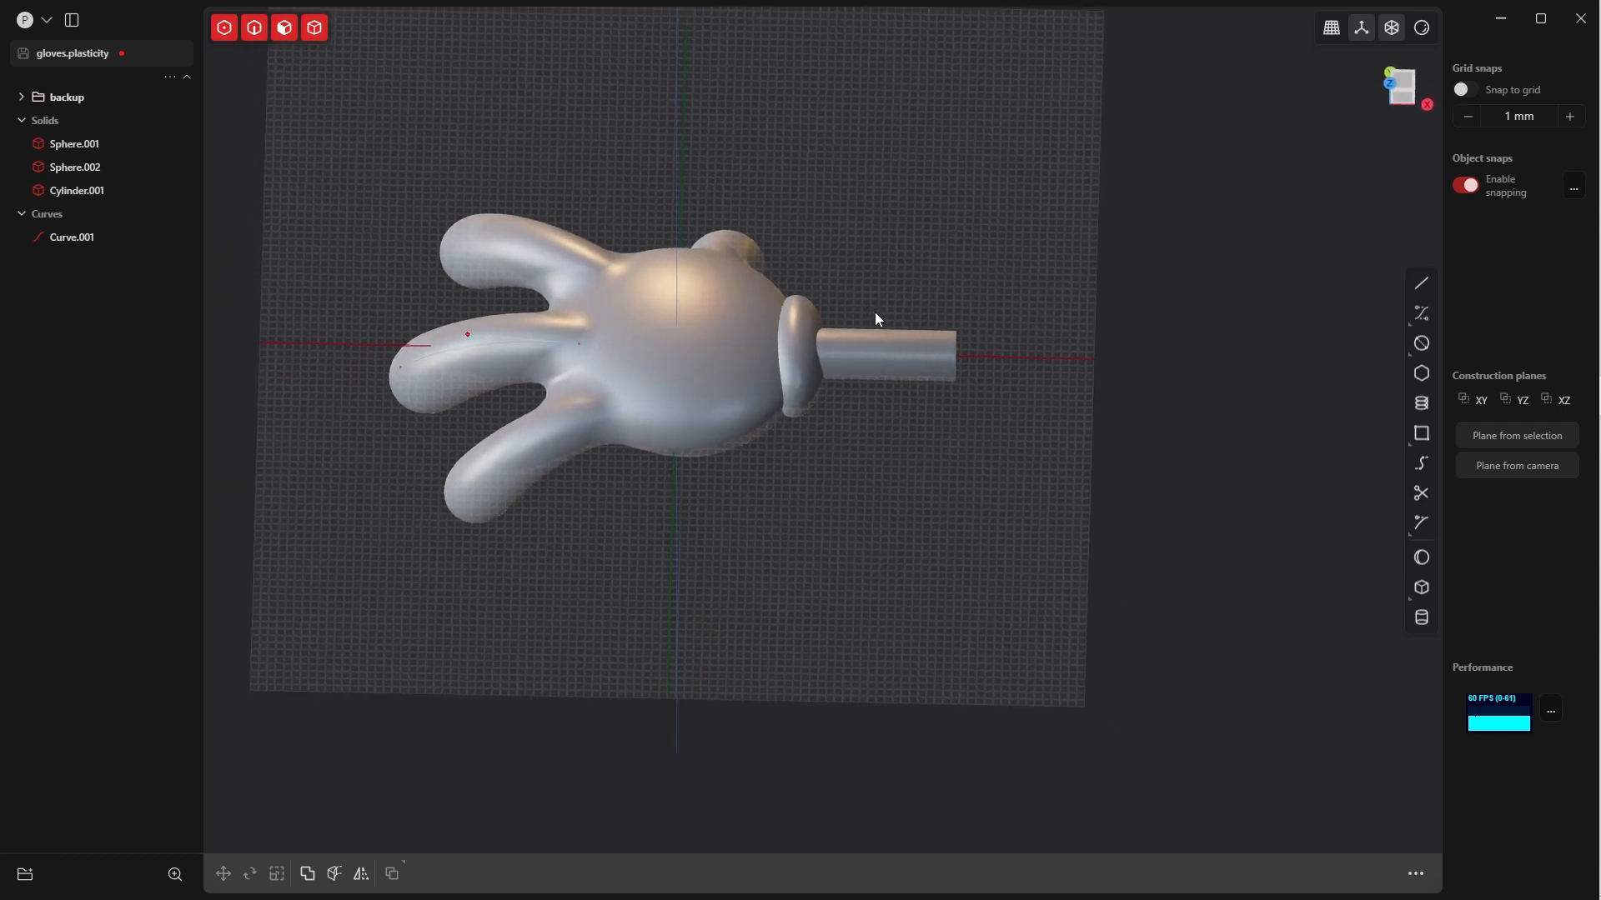
{"action": "key", "text": "ctrl+z"}
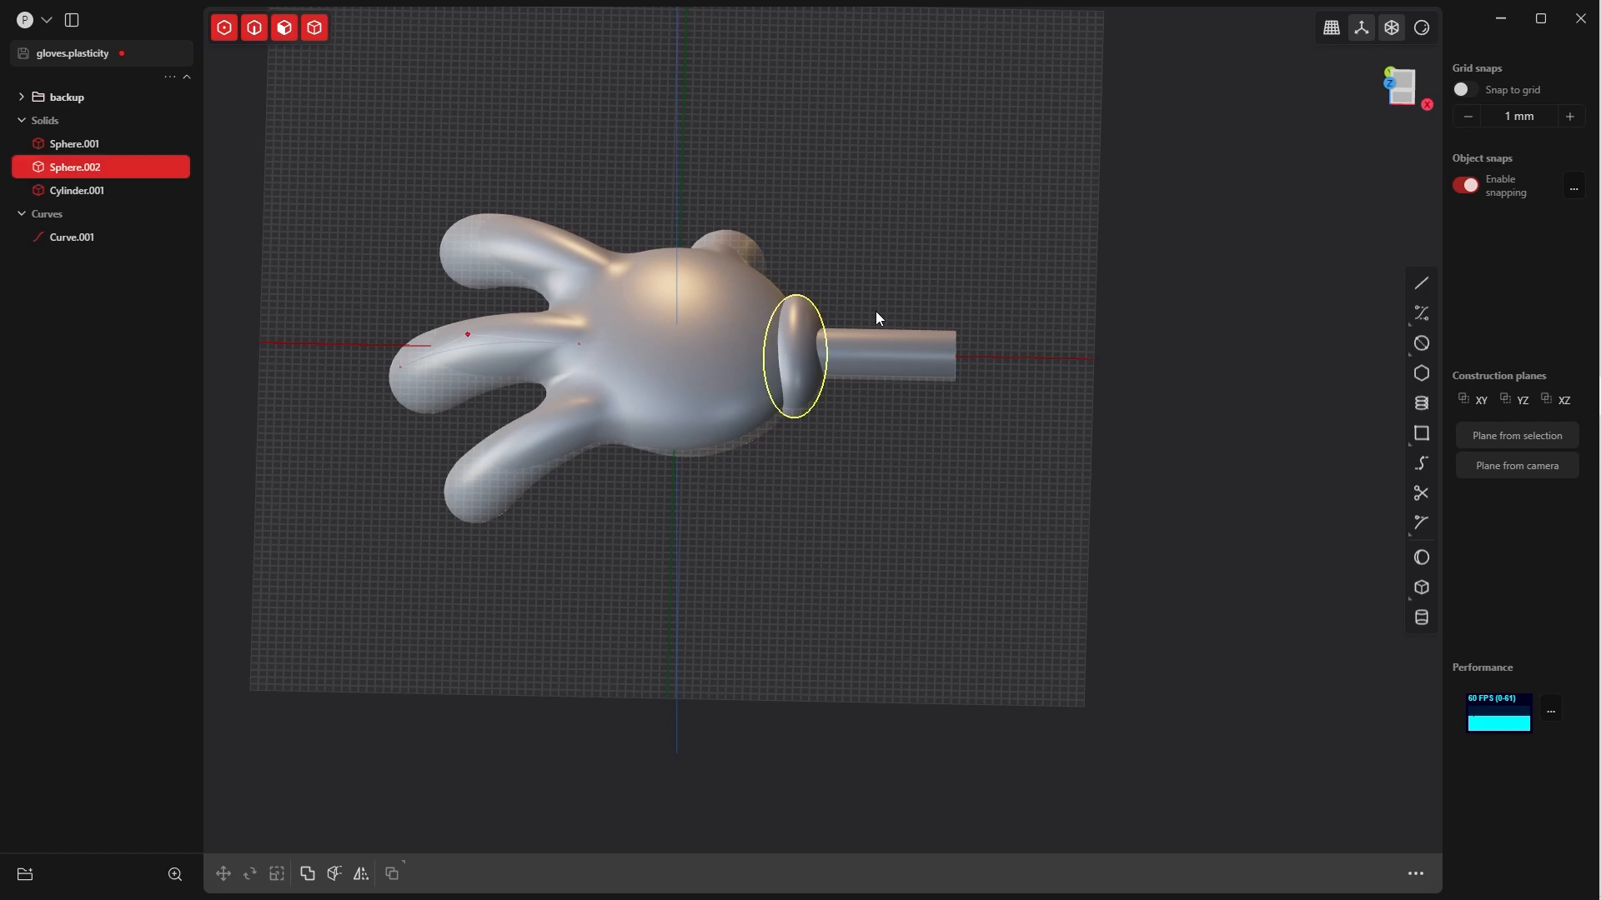
In the Front view, scale the wrist ellipsoid along Z by about 1.12
{"action": "left_click", "coordinate": [882, 287]}
{"action": "middle_click_drag", "start_coordinate": [882, 286], "coordinate": [872, 408]}
{"action": "left_click", "coordinate": [827, 386]}
{"action": "scroll", "coordinate": [872, 407], "scroll_direction": "up", "scroll_amount": 2}
{"action": "key", "text": "grave"}
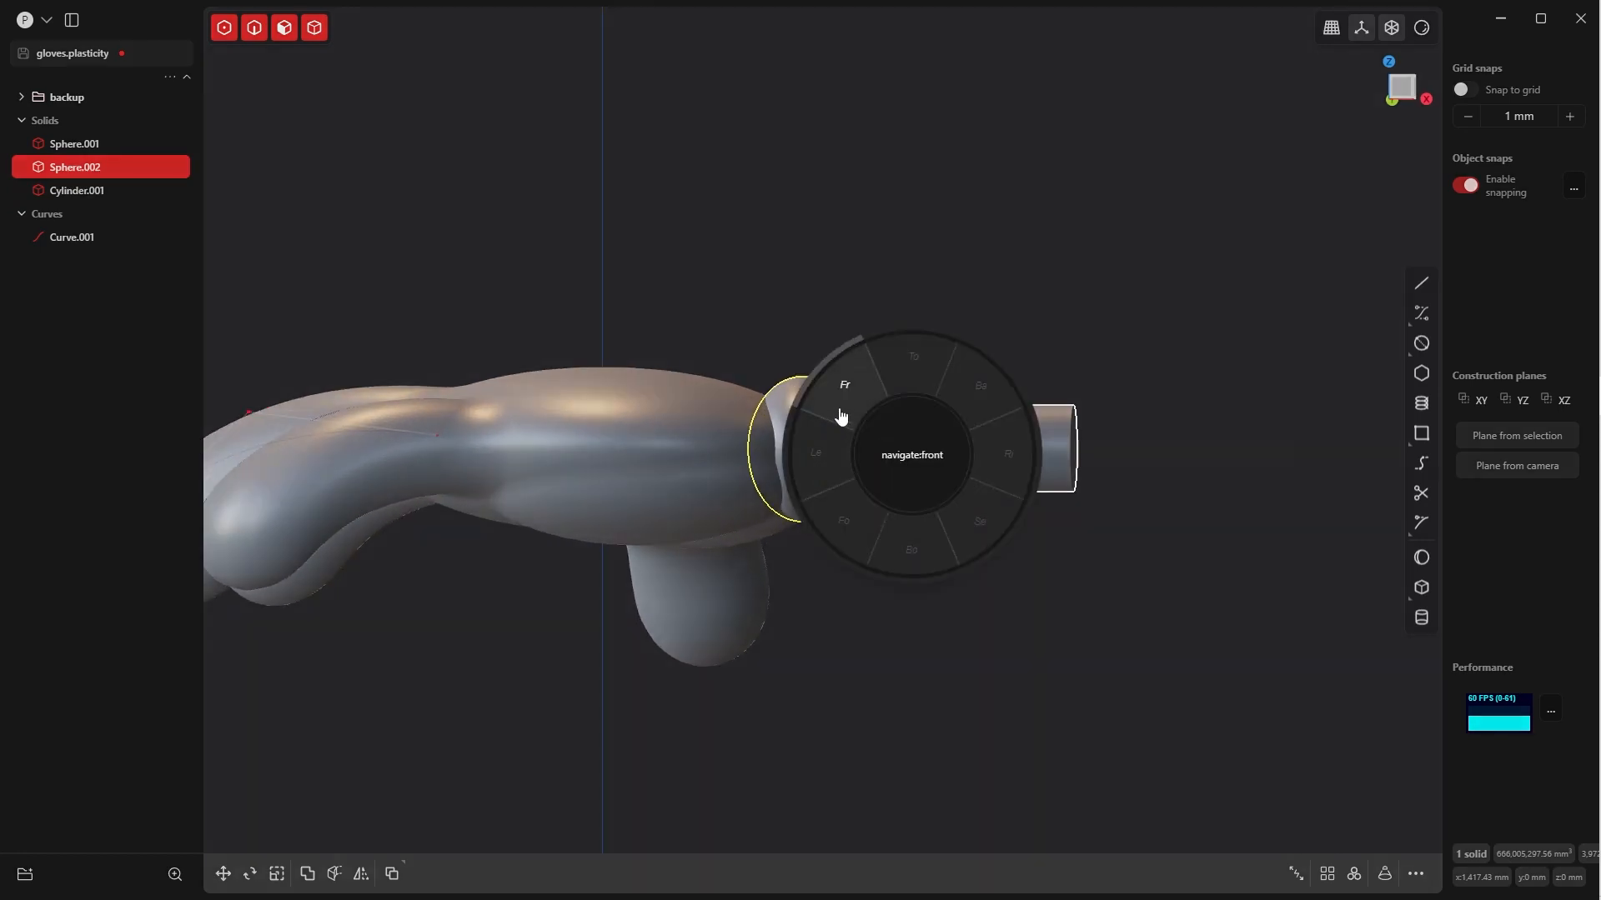
{"action": "left_click", "coordinate": [840, 407]}
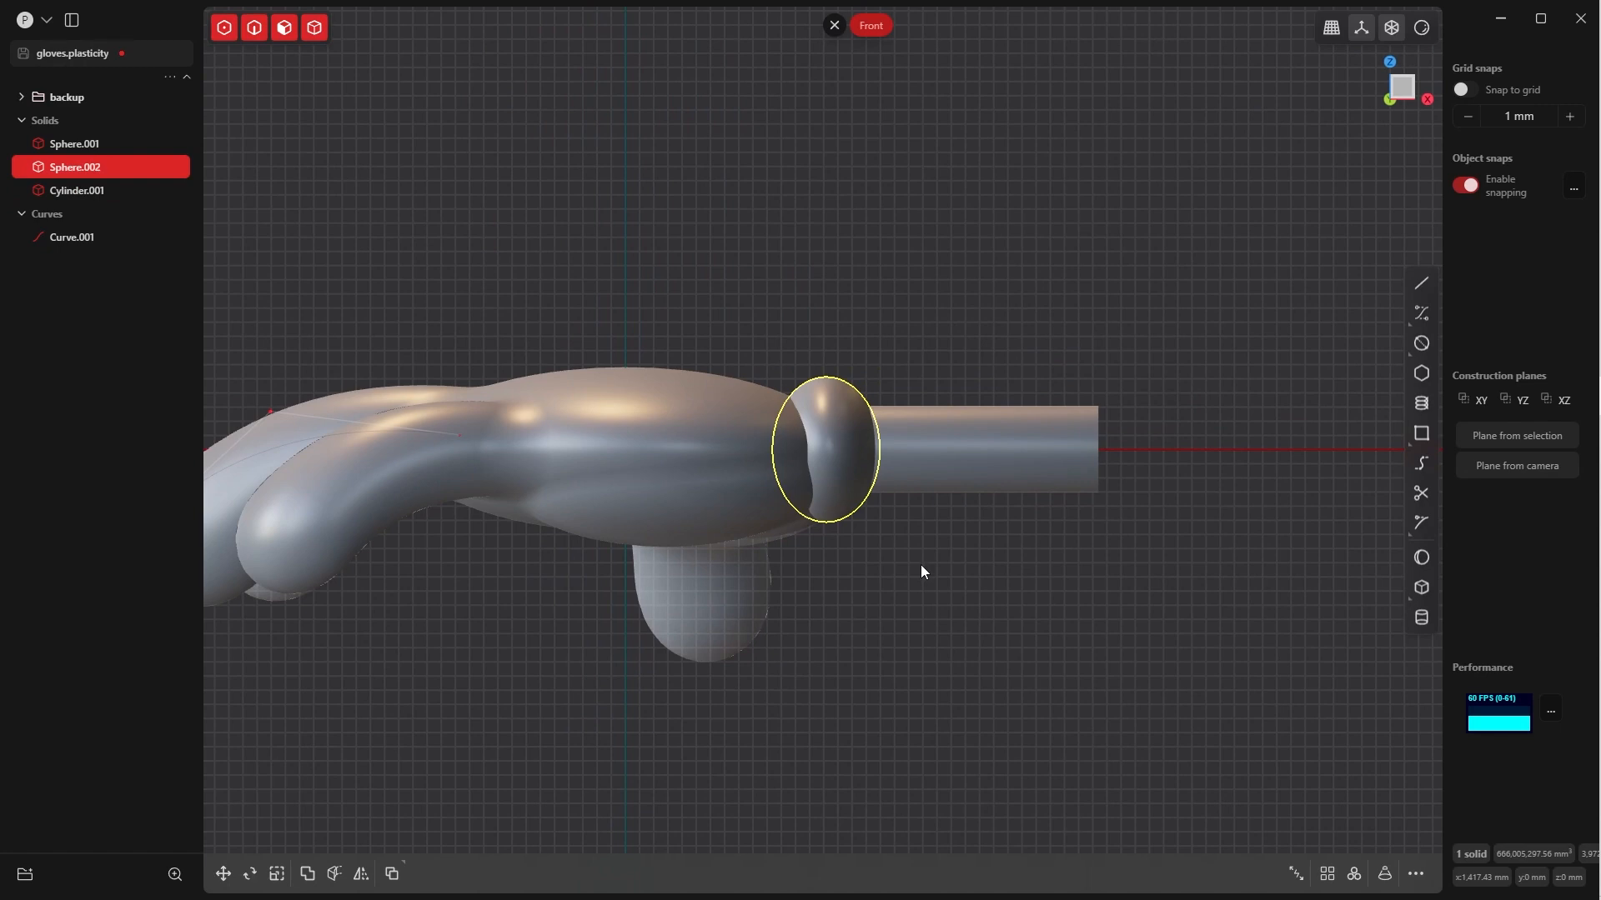
{"action": "key", "text": "s"}
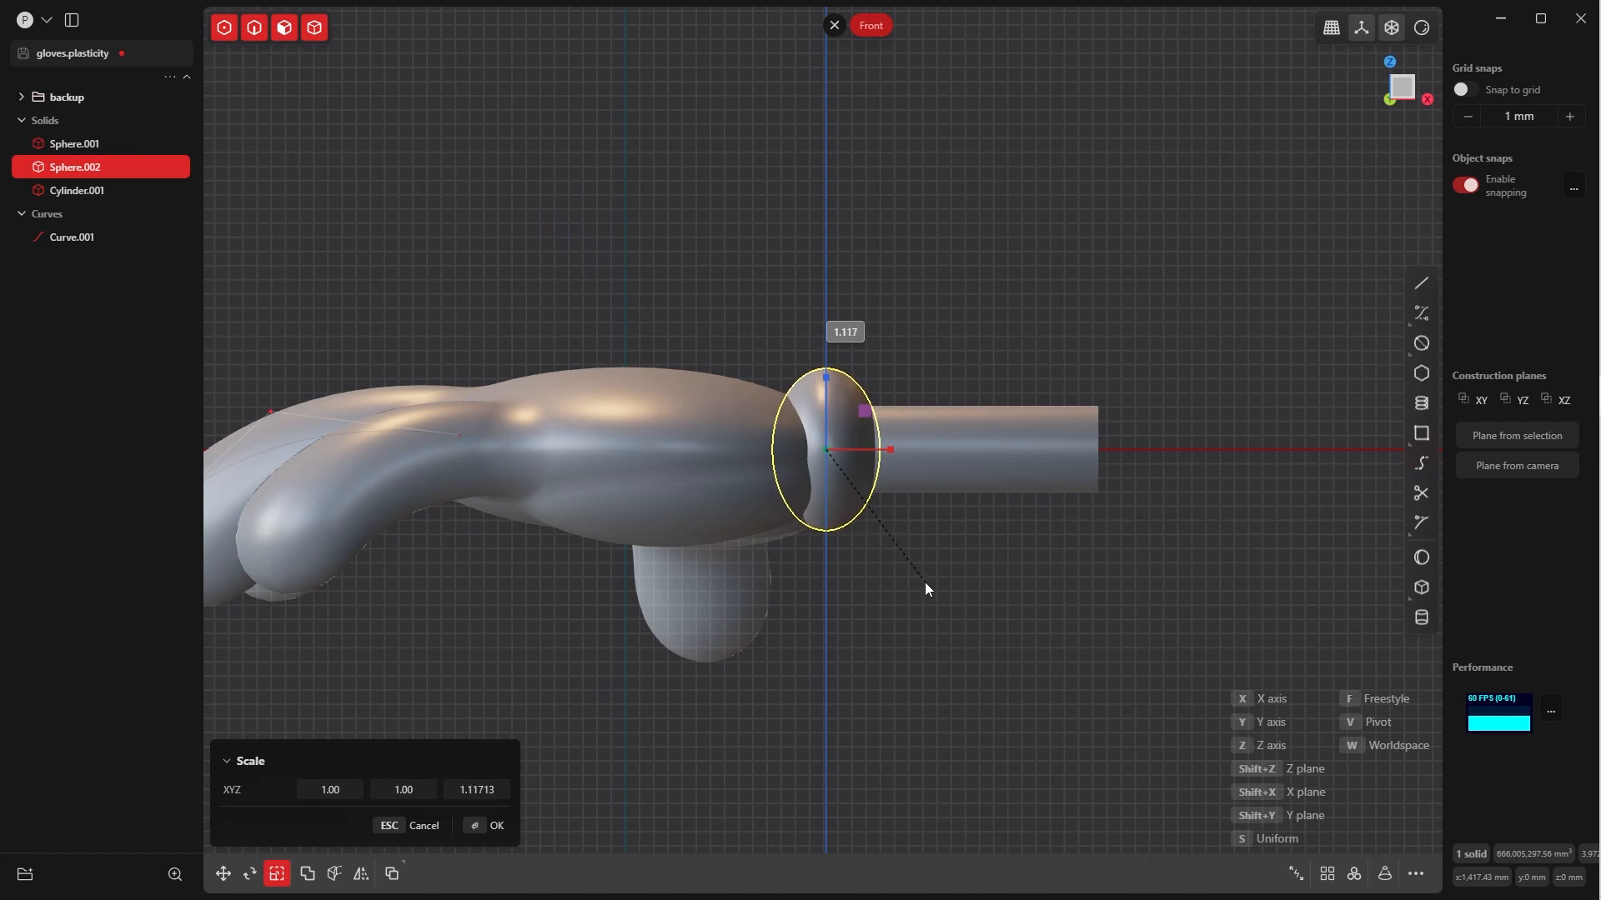
{"action": "left_click", "coordinate": [925, 588]}
{"action": "left_click", "coordinate": [484, 830]}
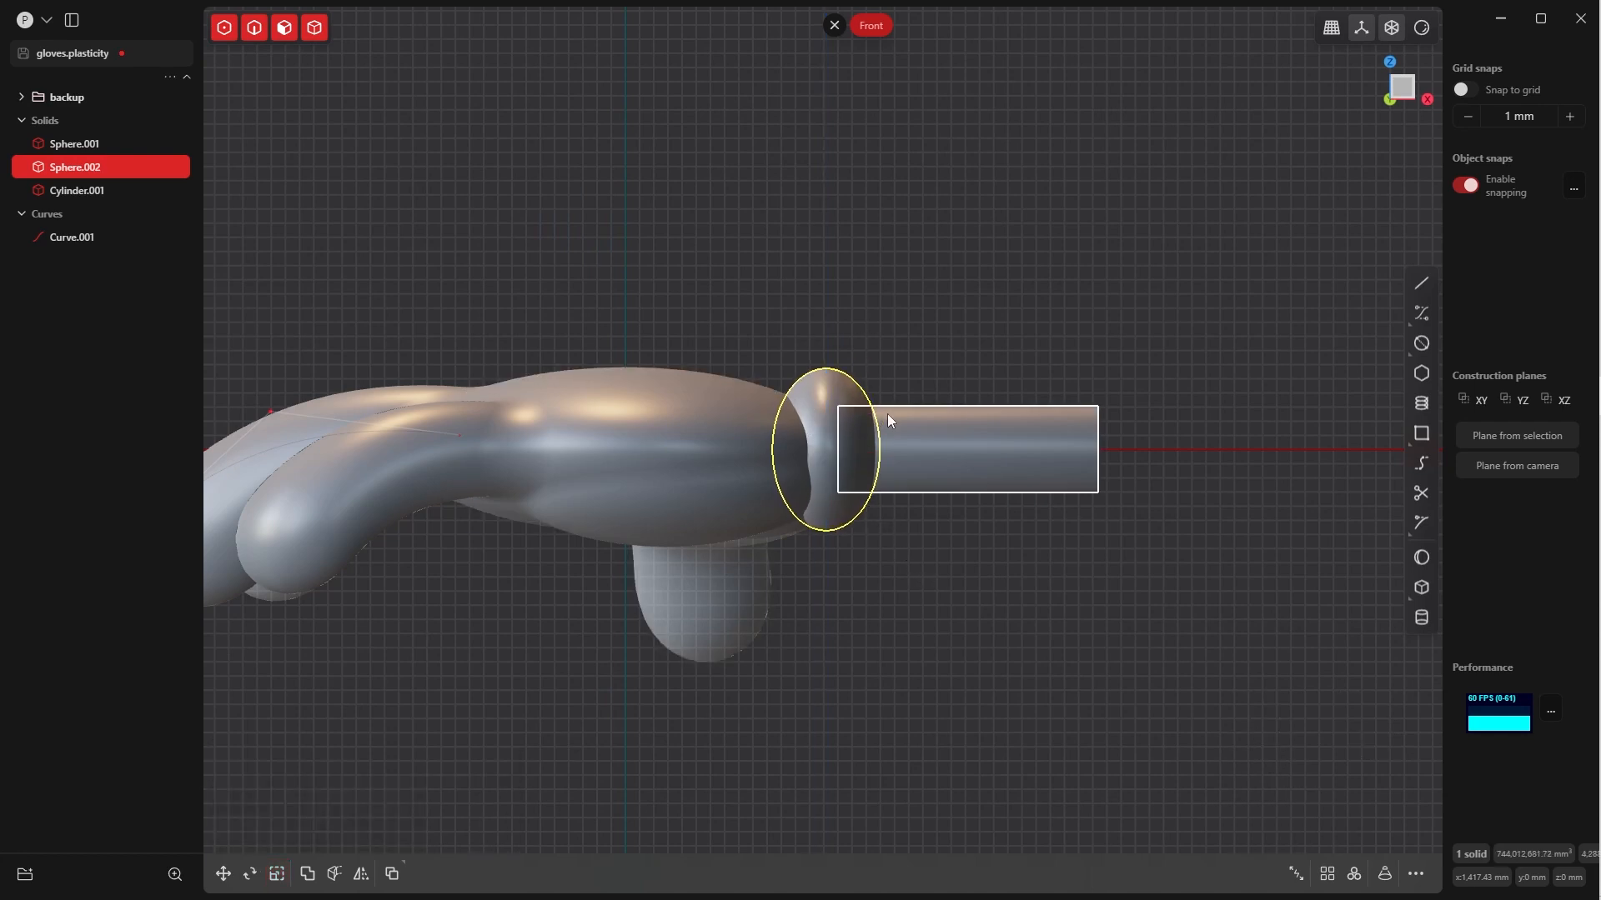
Inspect the wrist ellipsoid's proportions from the Top and Front views
{"action": "left_click", "coordinate": [898, 390]}
{"action": "key", "text": "KP_7"}
{"action": "middle_click_drag", "start_coordinate": [898, 385], "coordinate": [927, 430], "text": "shift"}
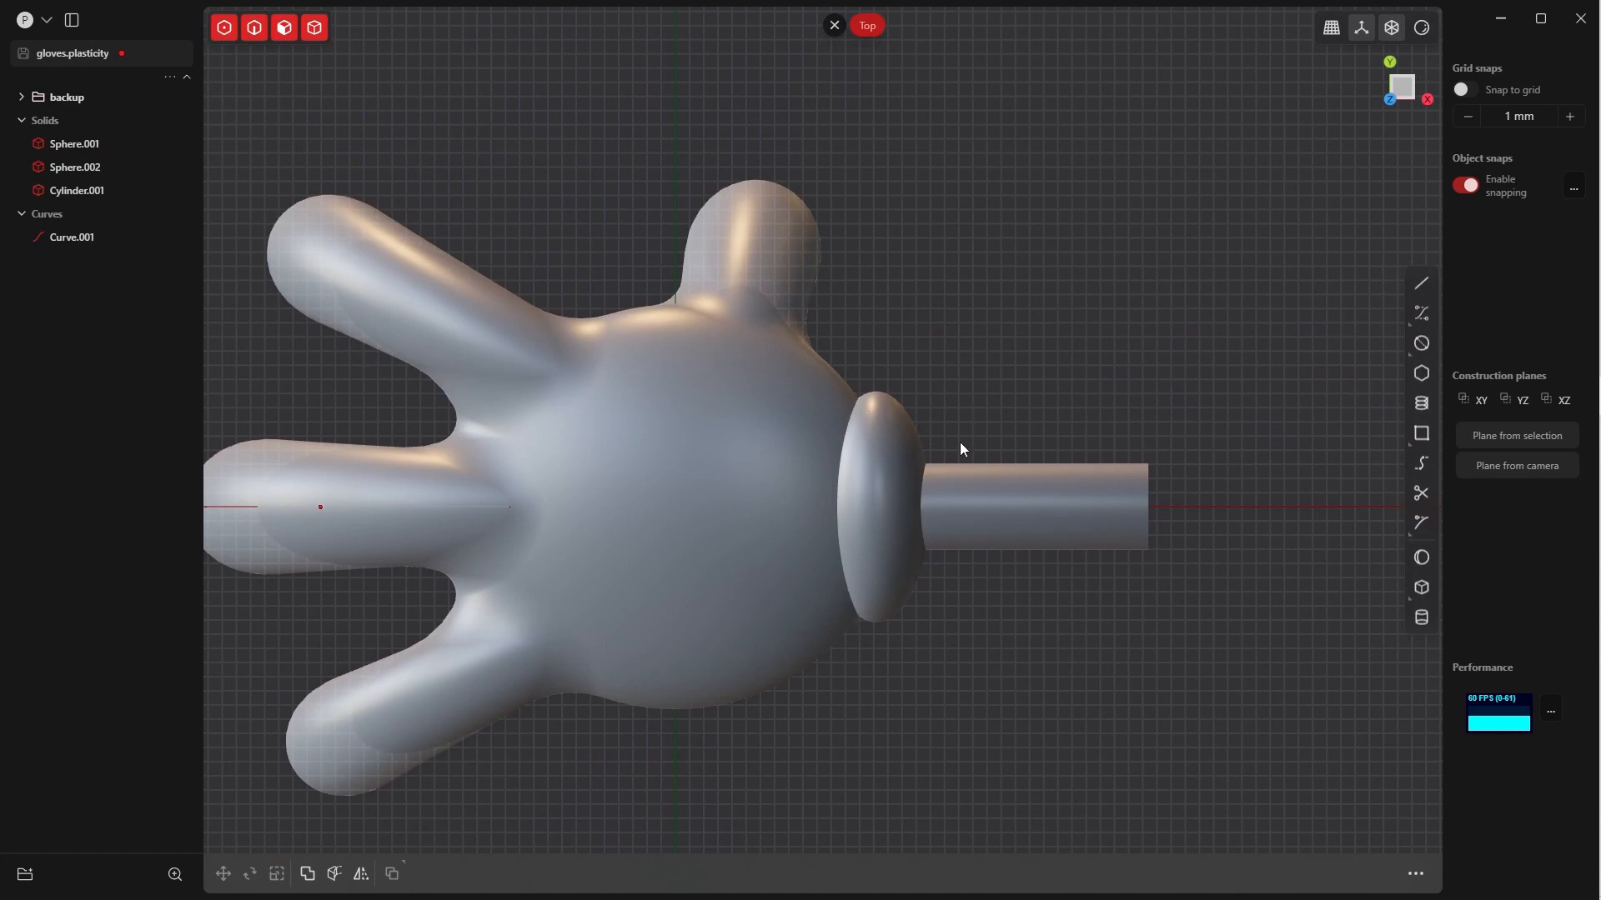
{"action": "left_click", "coordinate": [906, 432]}
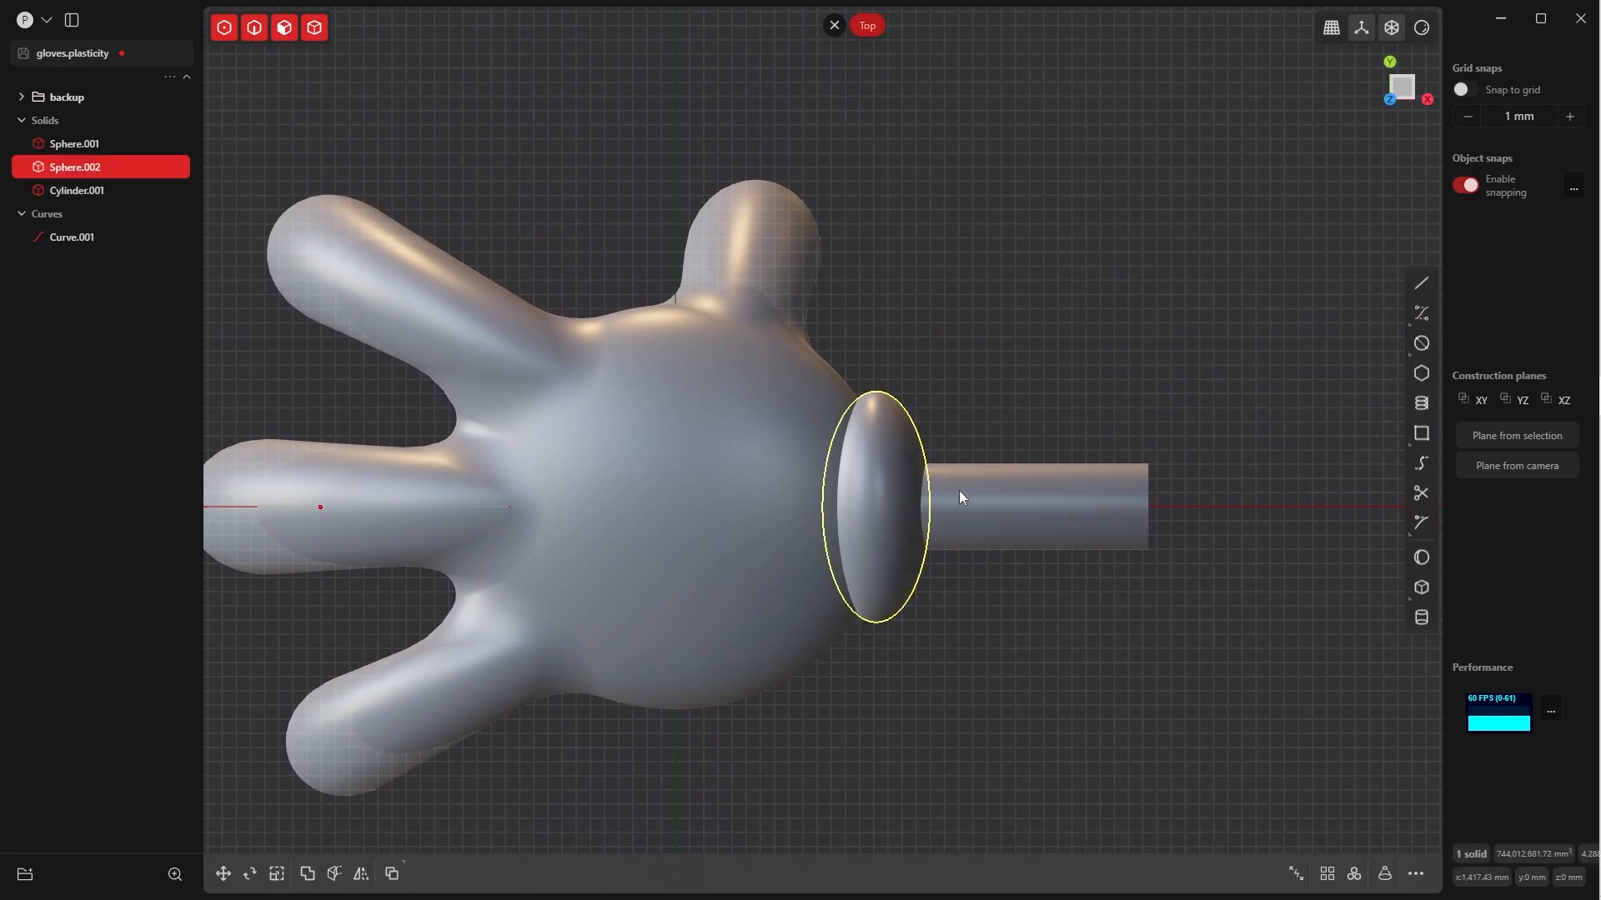
{"action": "key", "text": "grave"}
{"action": "left_click", "coordinate": [926, 542]}
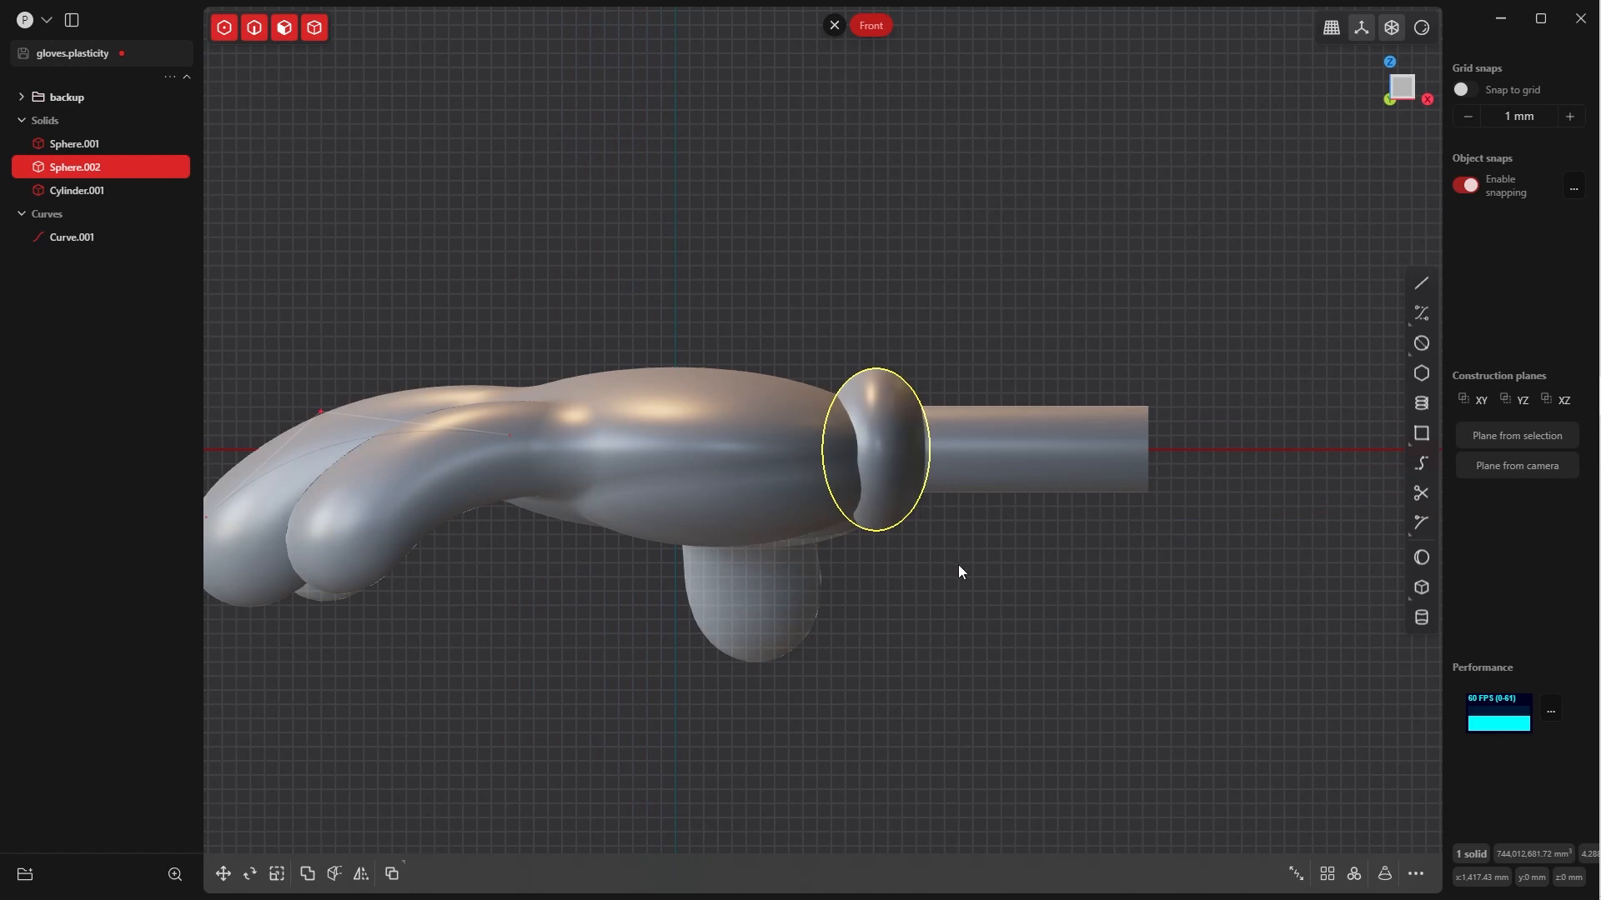
{"action": "left_click", "coordinate": [909, 511]}
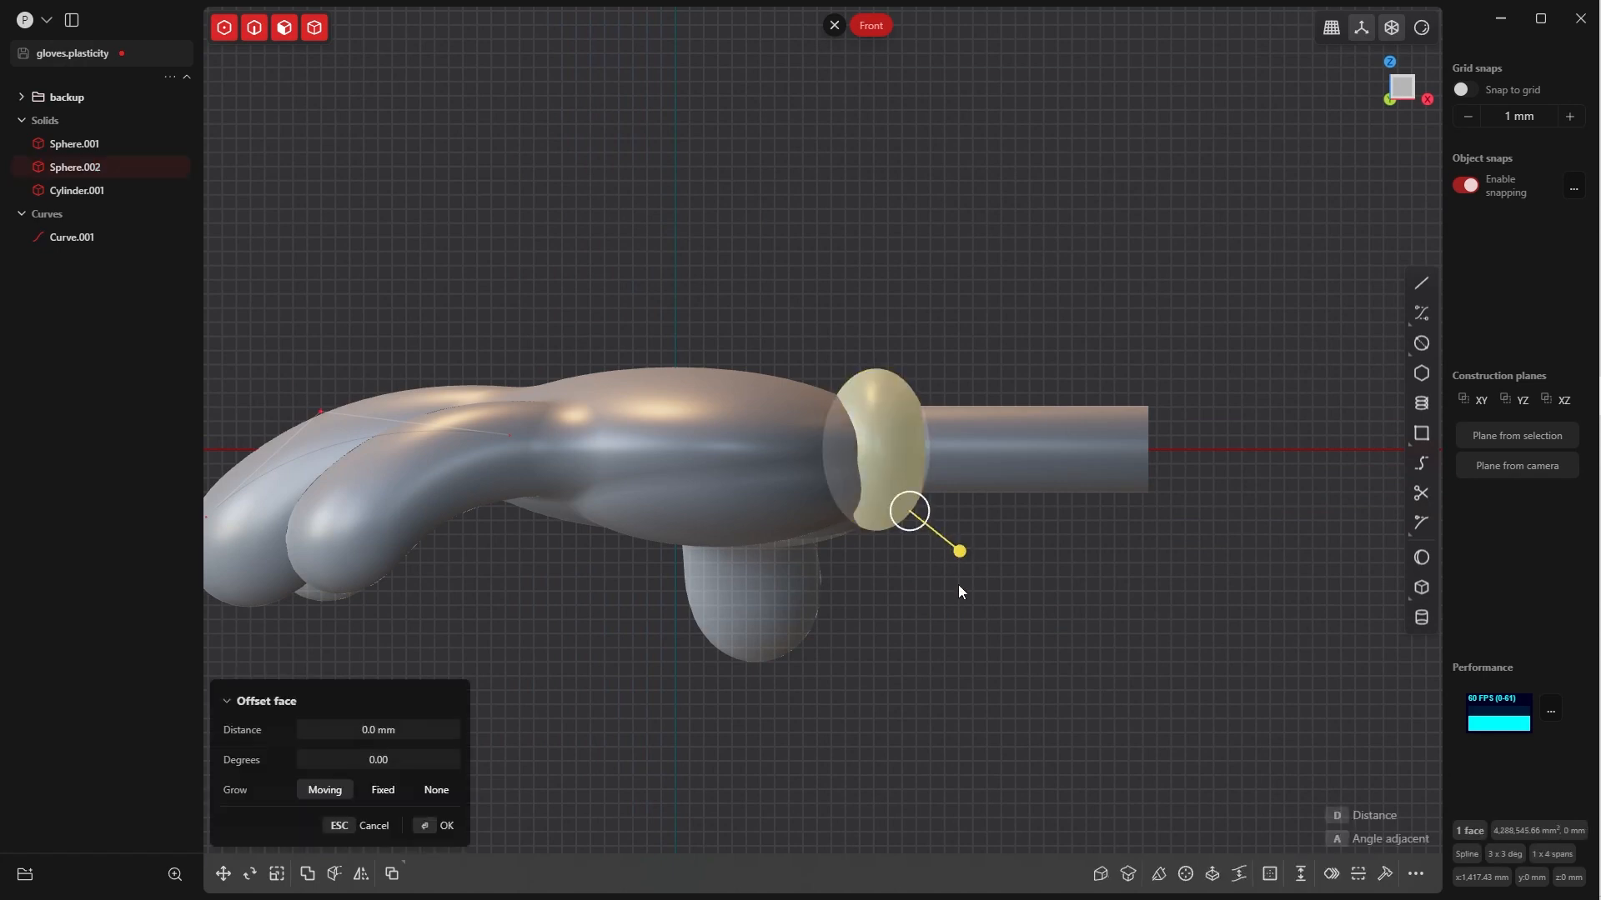
{"action": "left_click", "coordinate": [957, 585]}
{"action": "key", "text": "Tab"}
{"action": "left_click", "coordinate": [897, 538]}
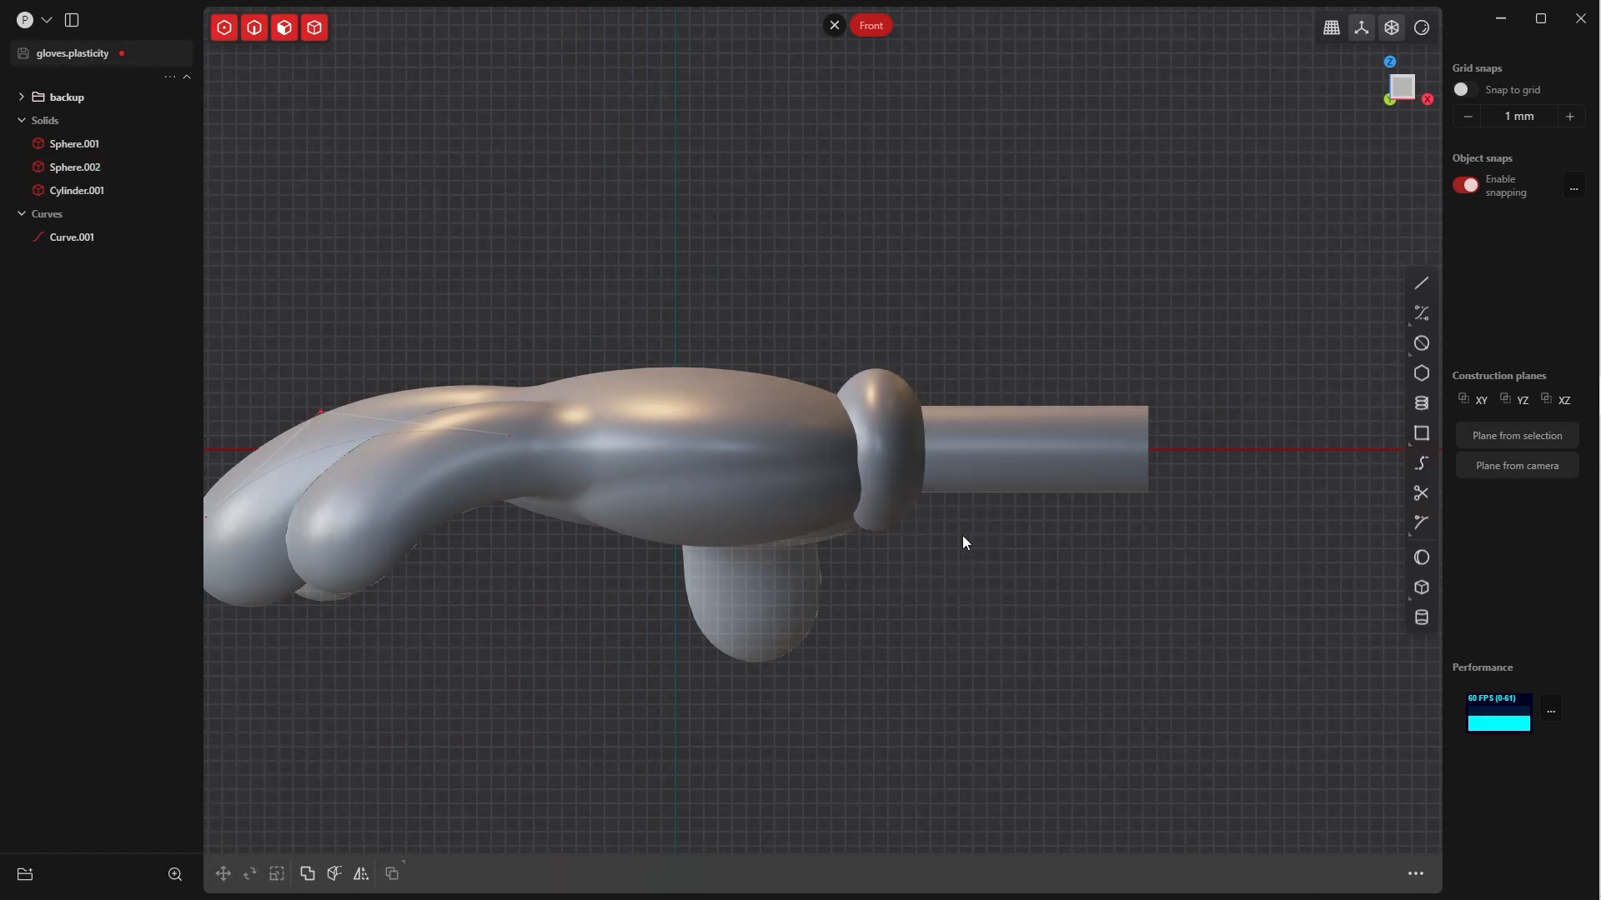
In the Front view, rotate the wrist ellipsoid about 8.17° around the Y axis, tilting its upper end toward the hand
{"action": "left_click", "coordinate": [913, 511]}
{"action": "key", "text": "r"}
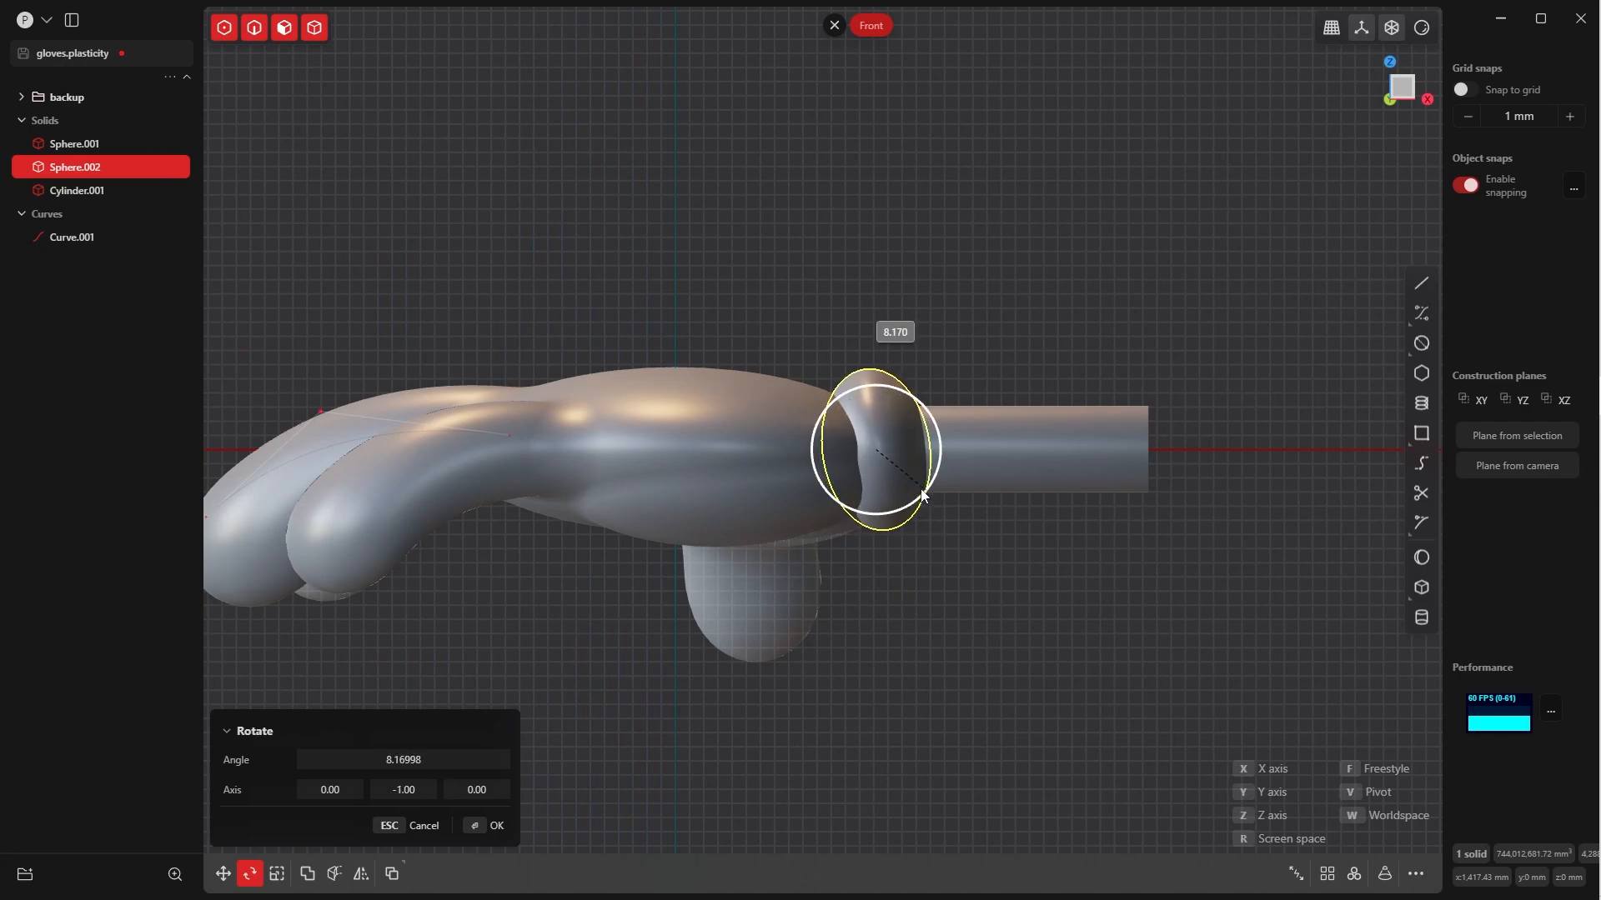
{"action": "left_click", "coordinate": [495, 824]}
{"action": "left_click", "coordinate": [990, 586]}
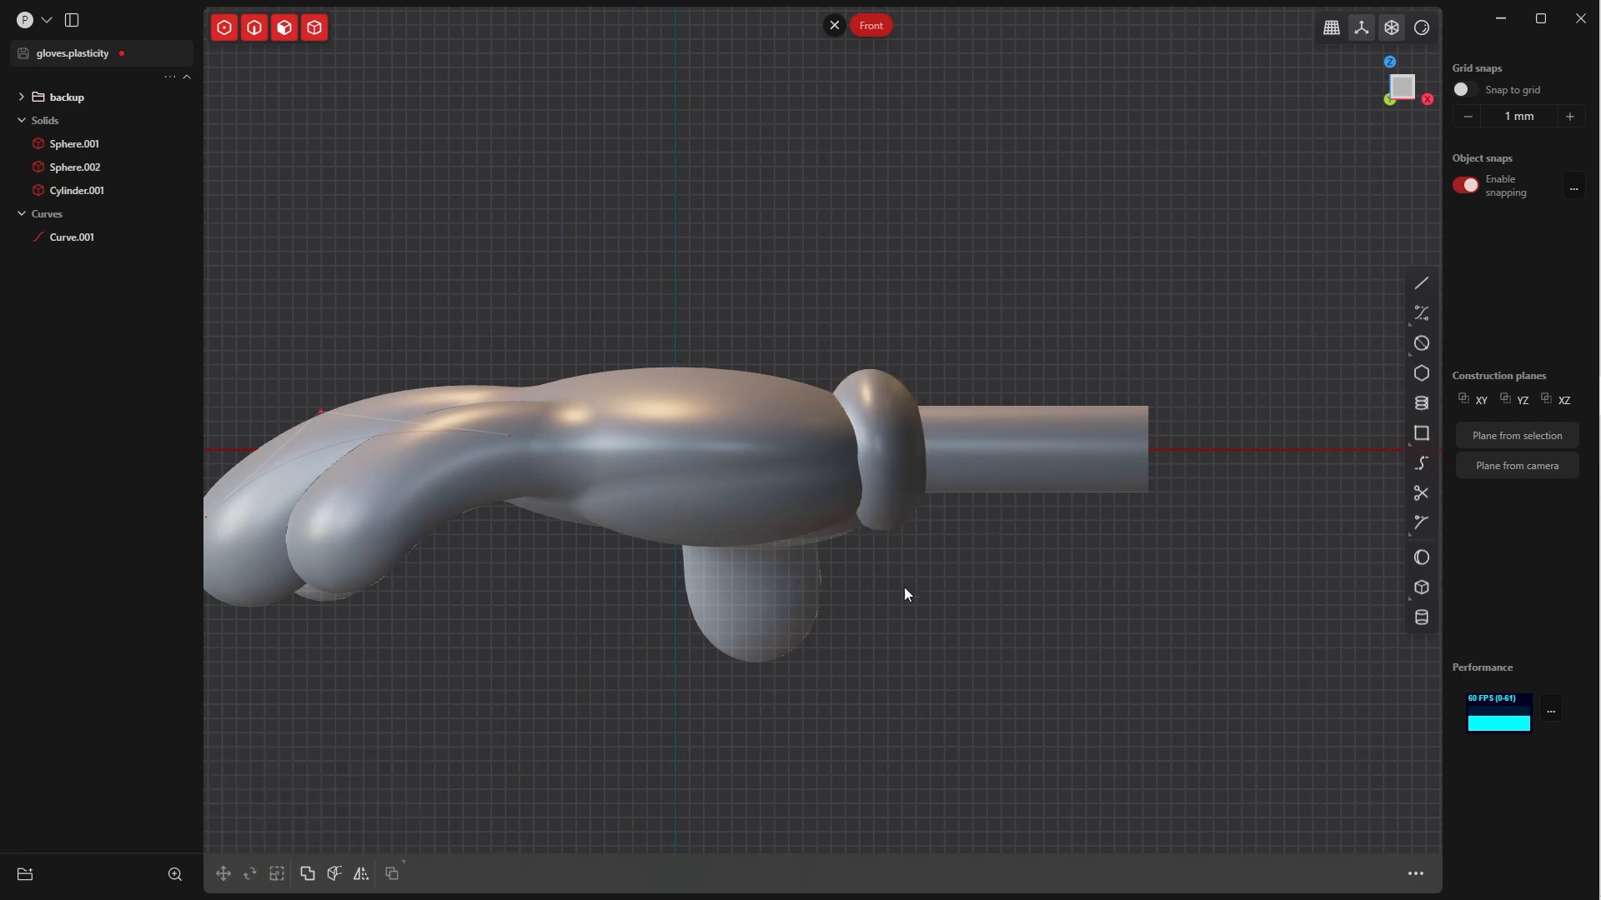
{"action": "middle_click_drag", "start_coordinate": [903, 587], "coordinate": [1035, 621]}
{"action": "key", "text": "KP_7"}
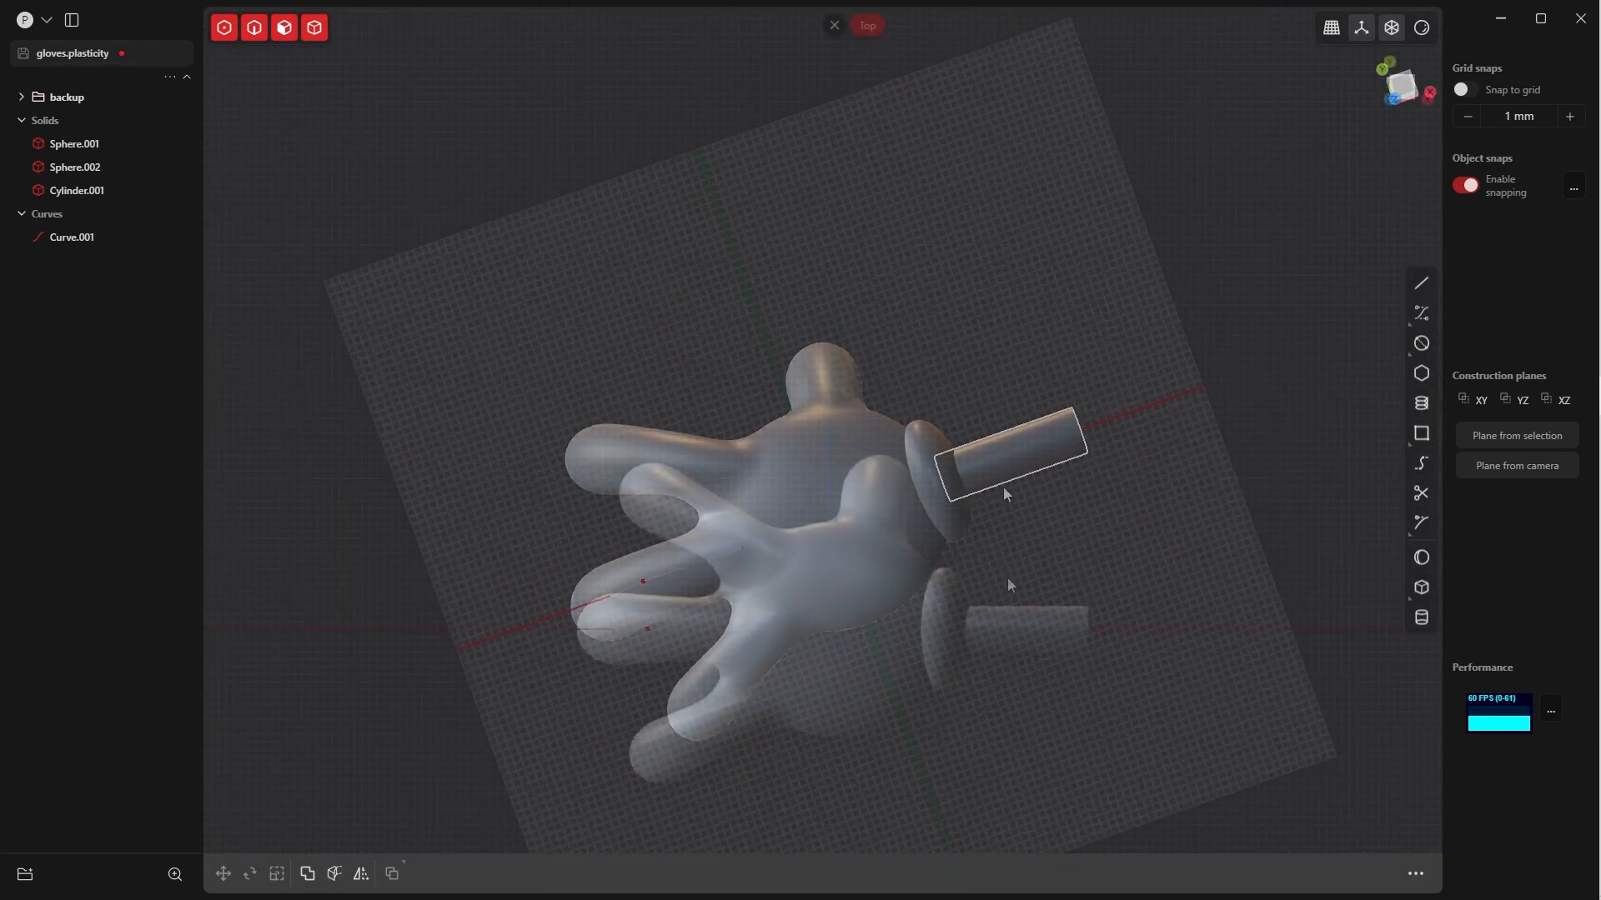
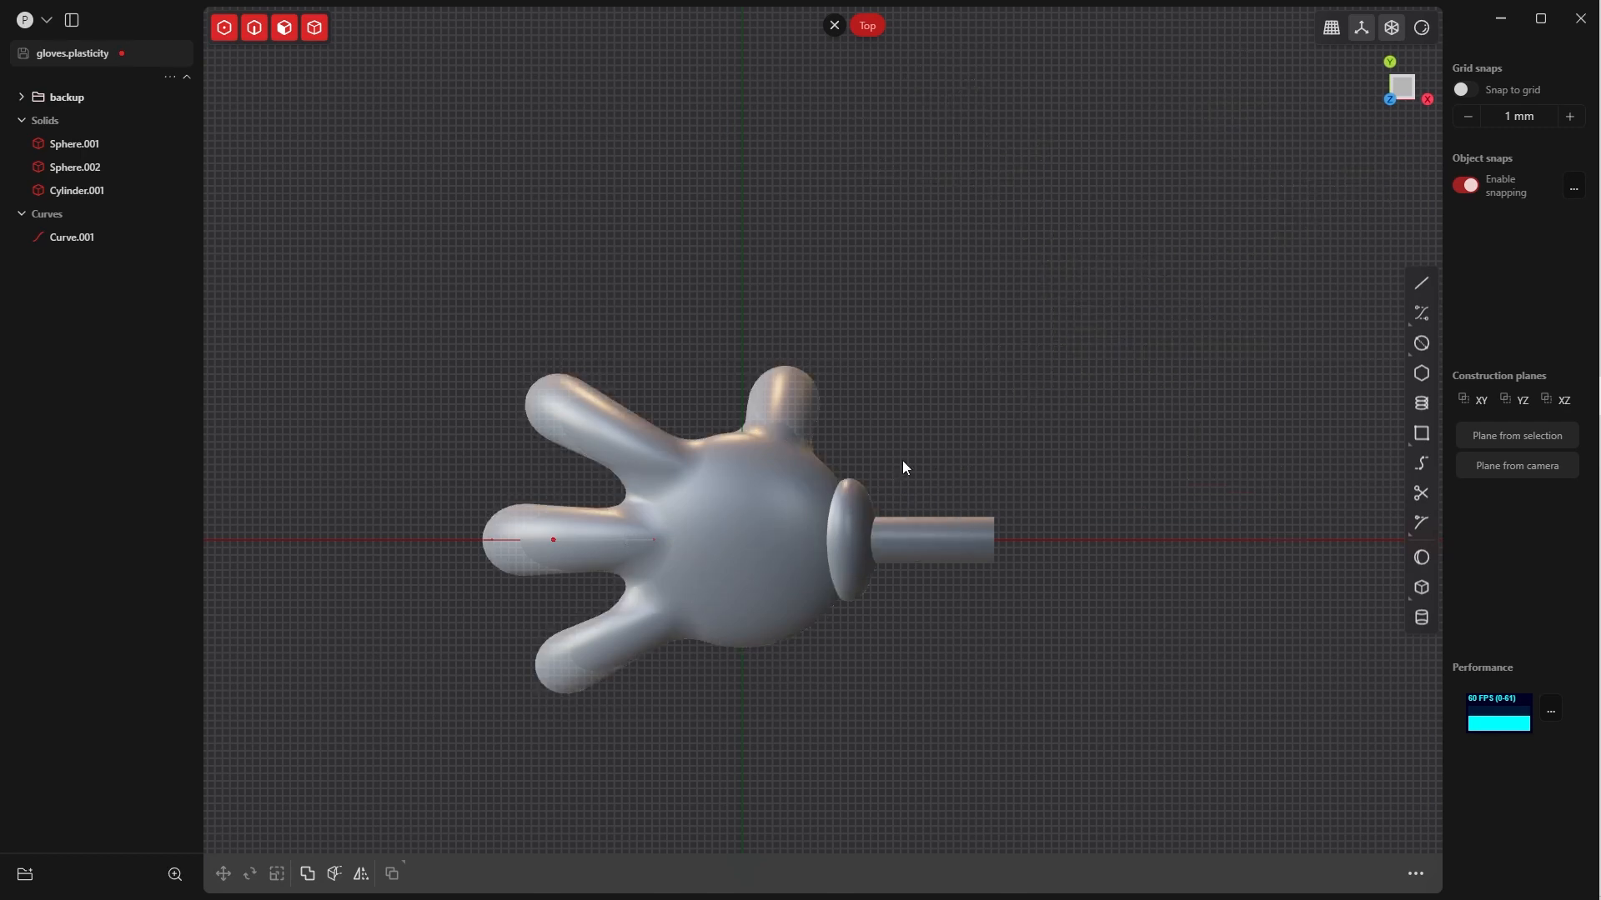
In the Front view, create a sphere of about 808 mm radius on the X axis beyond the arm's free end
{"action": "middle_click_drag", "start_coordinate": [877, 483], "coordinate": [1002, 412]}
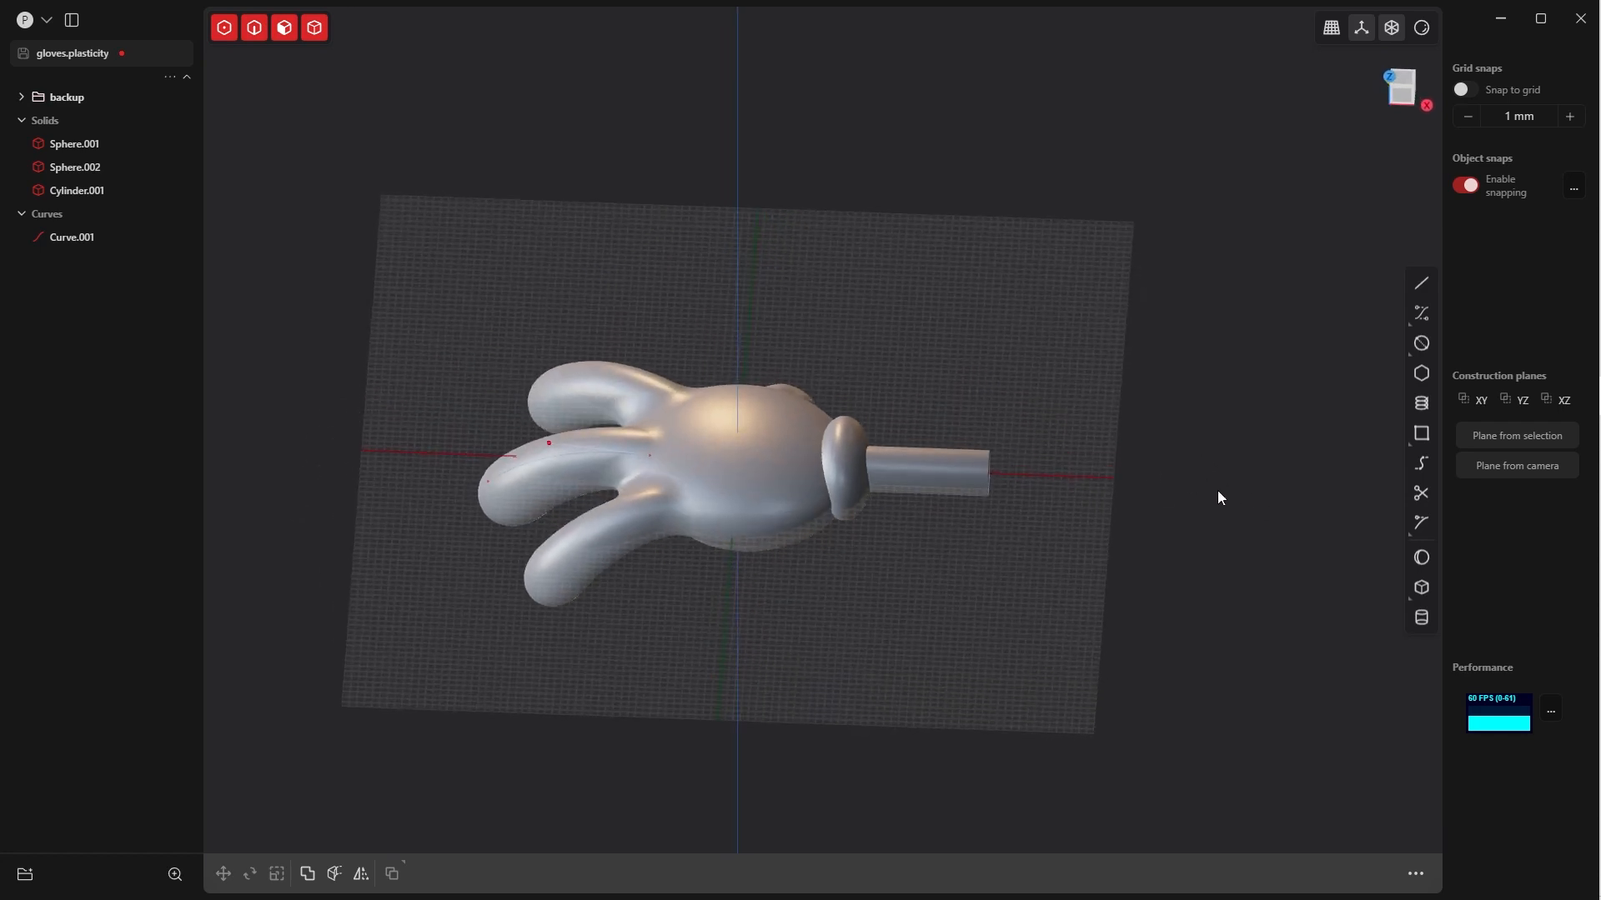
{"action": "key", "text": "grave"}
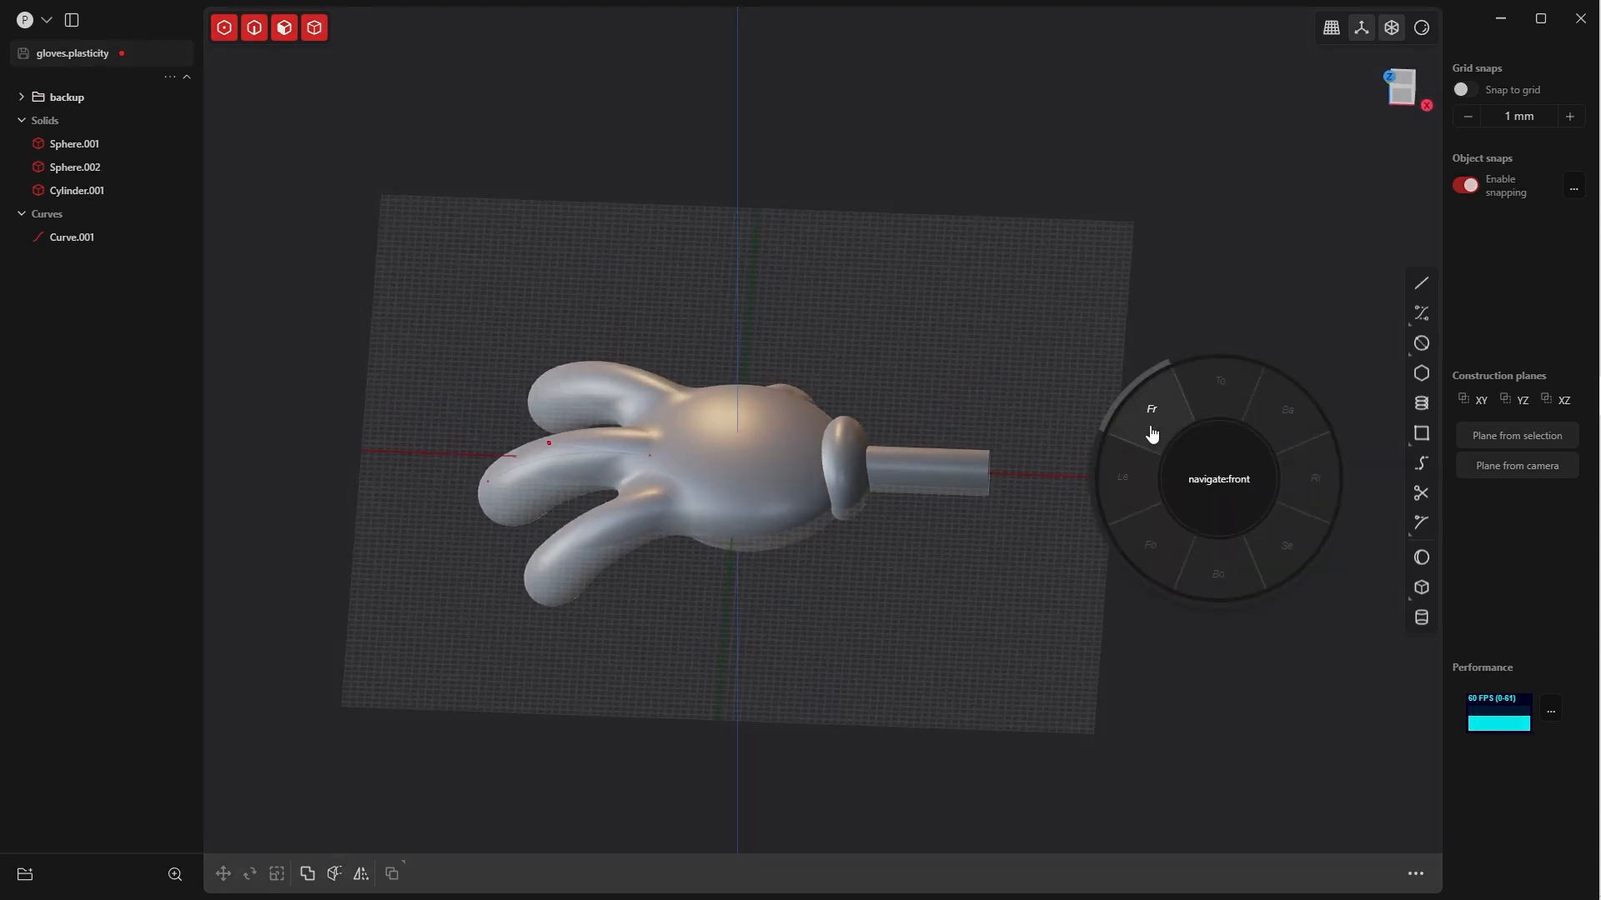
{"action": "left_click", "coordinate": [1147, 430]}
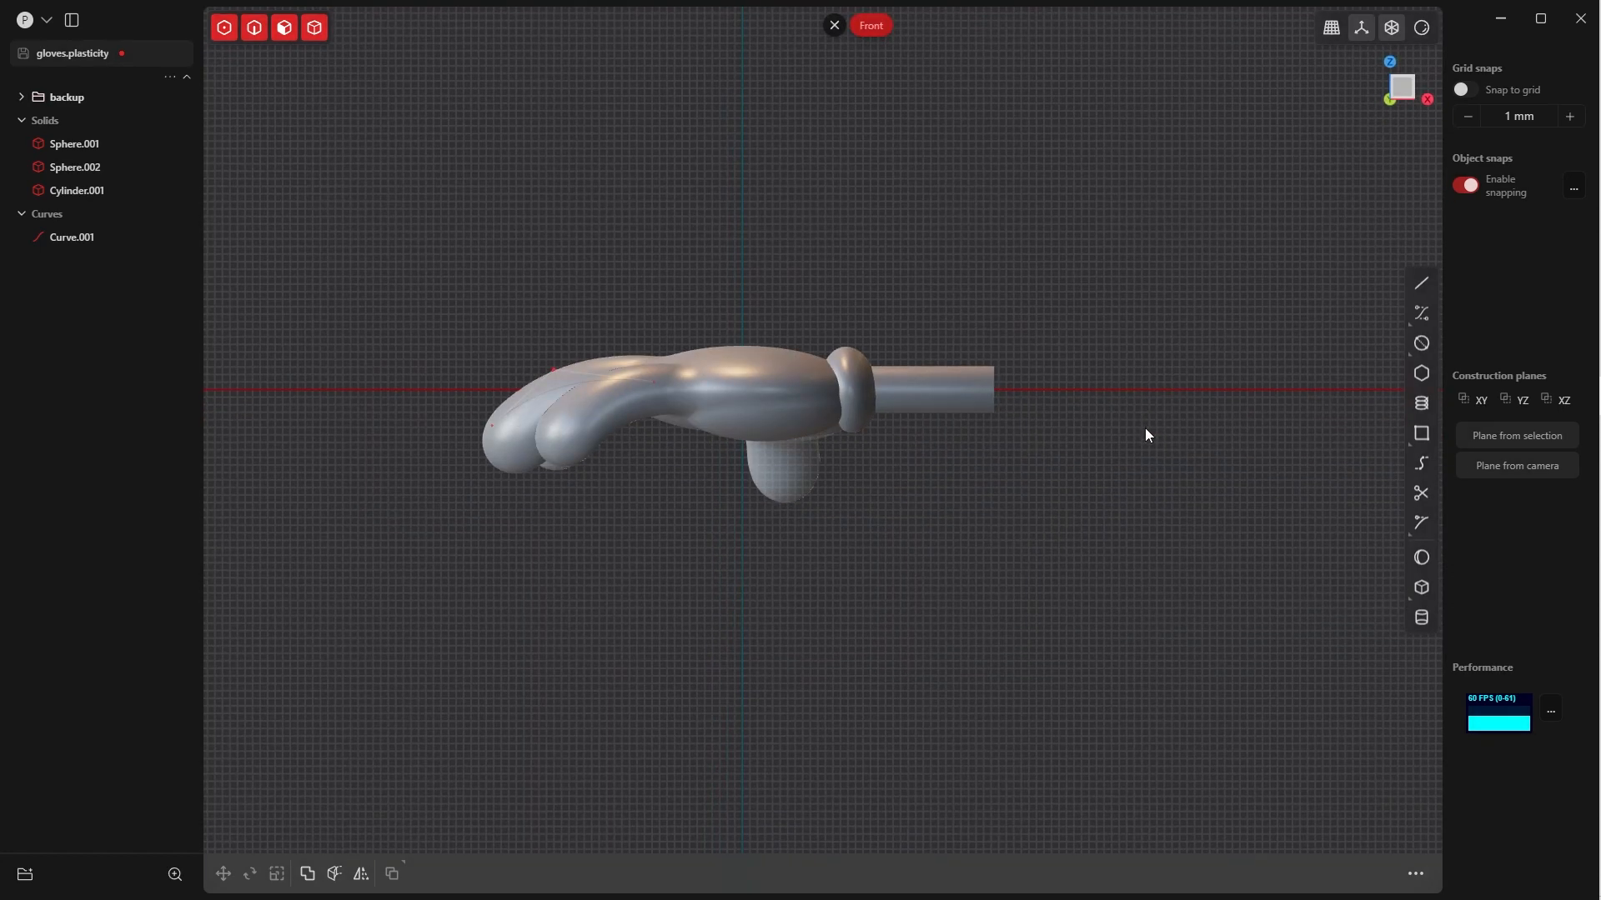
{"action": "left_click", "coordinate": [1421, 558]}
{"action": "left_click", "coordinate": [1066, 390]}
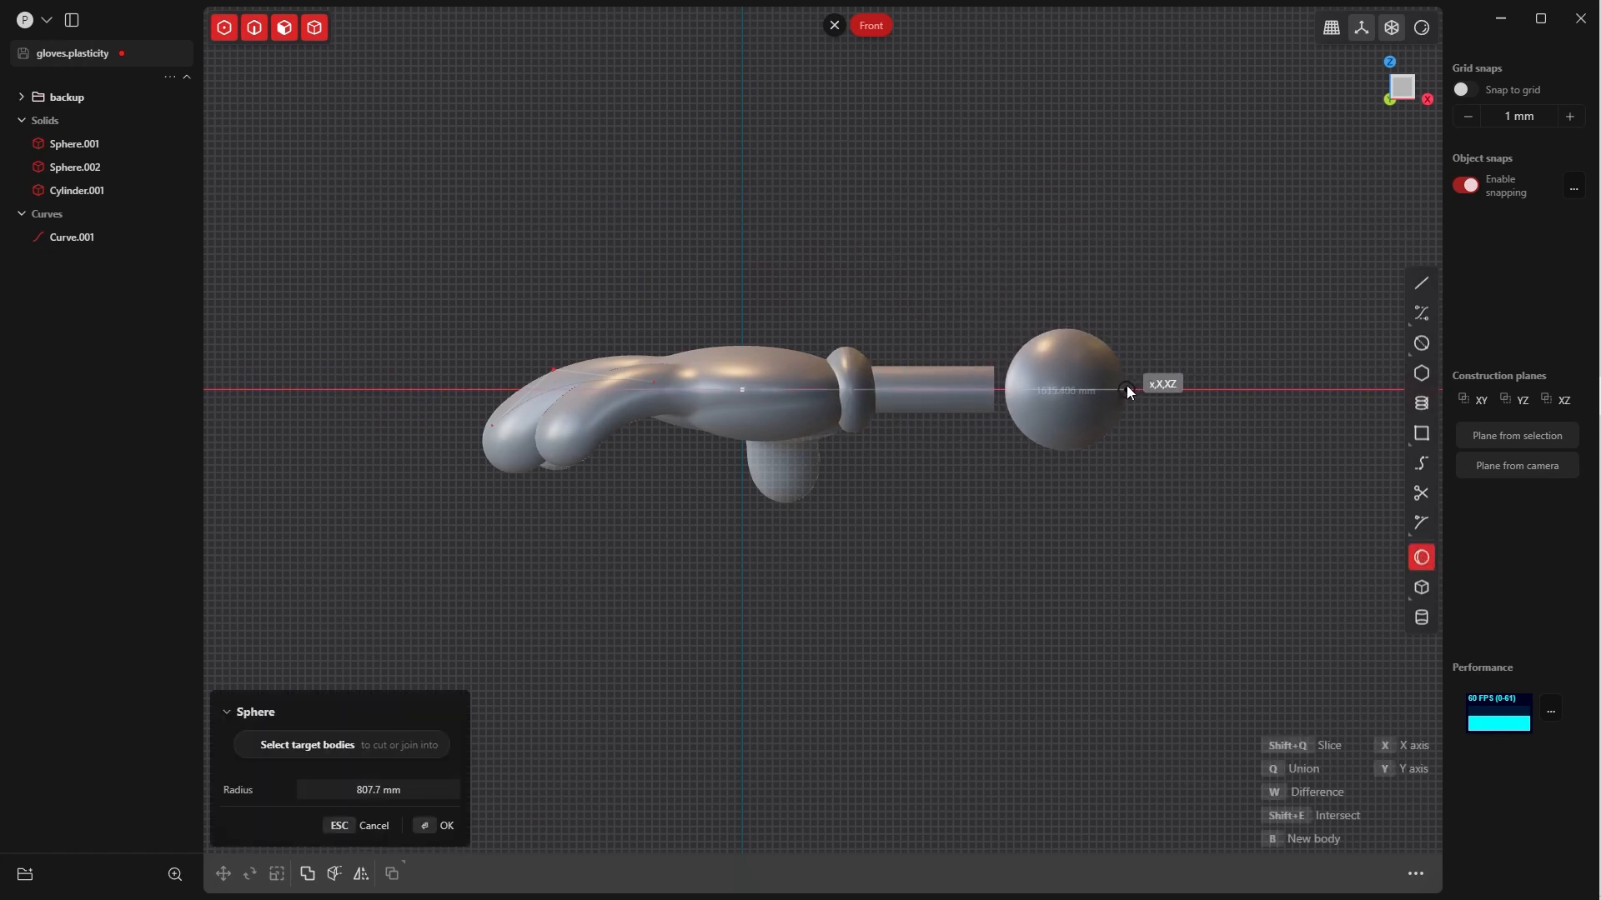
{"action": "left_click", "coordinate": [1127, 390]}
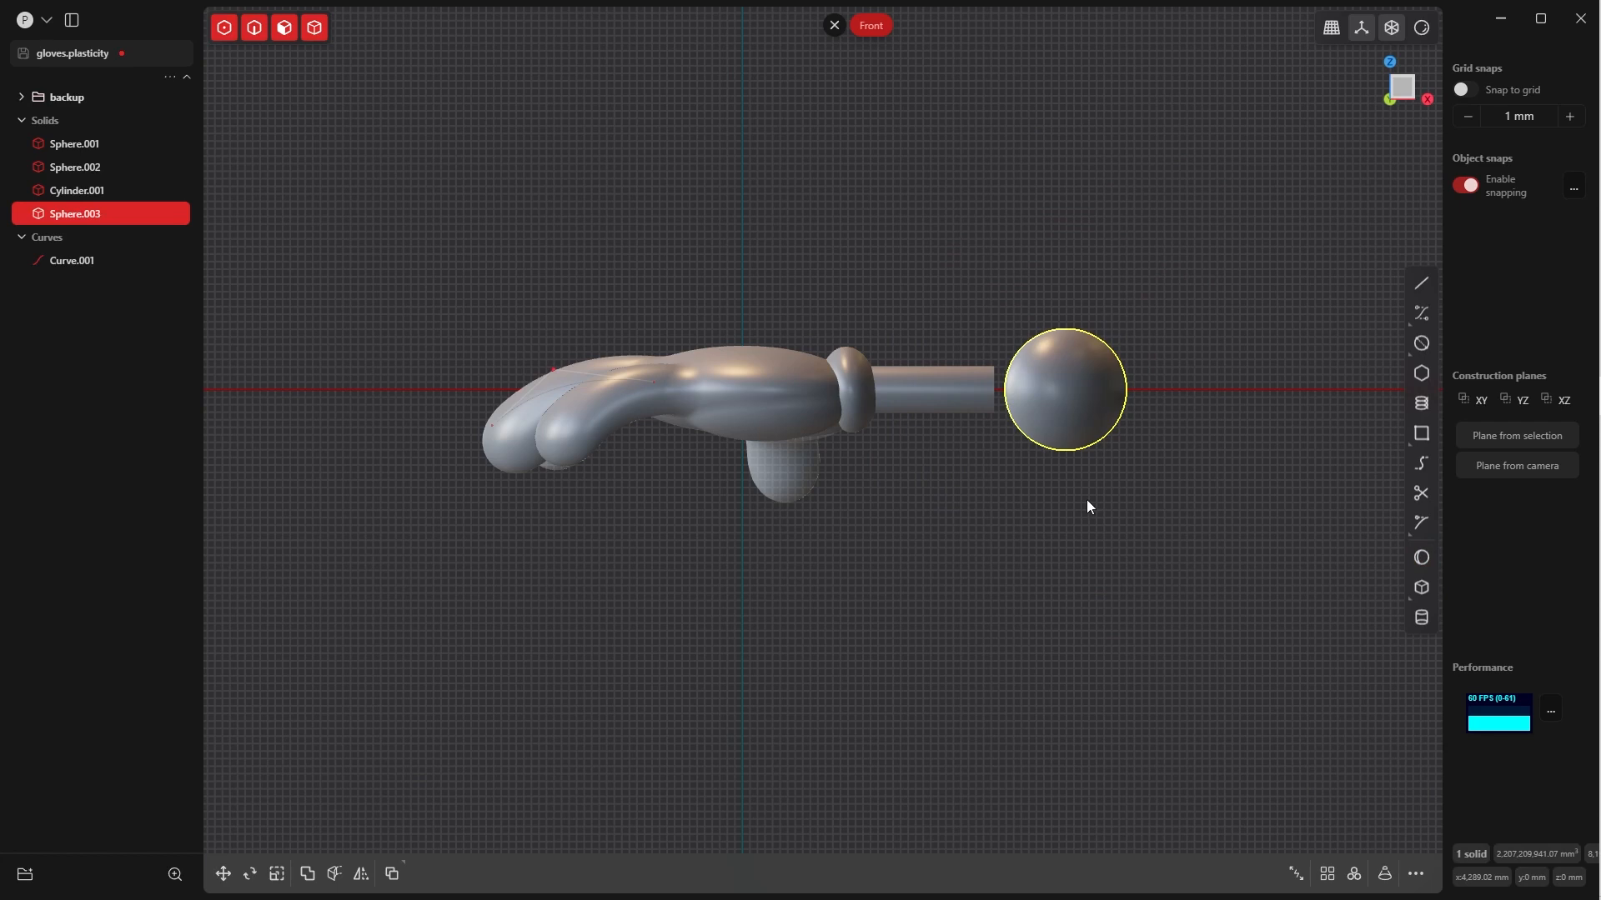
Flatten the new sphere along Z into a thin disc
{"action": "key", "text": "s"}
{"action": "key", "text": "z"}
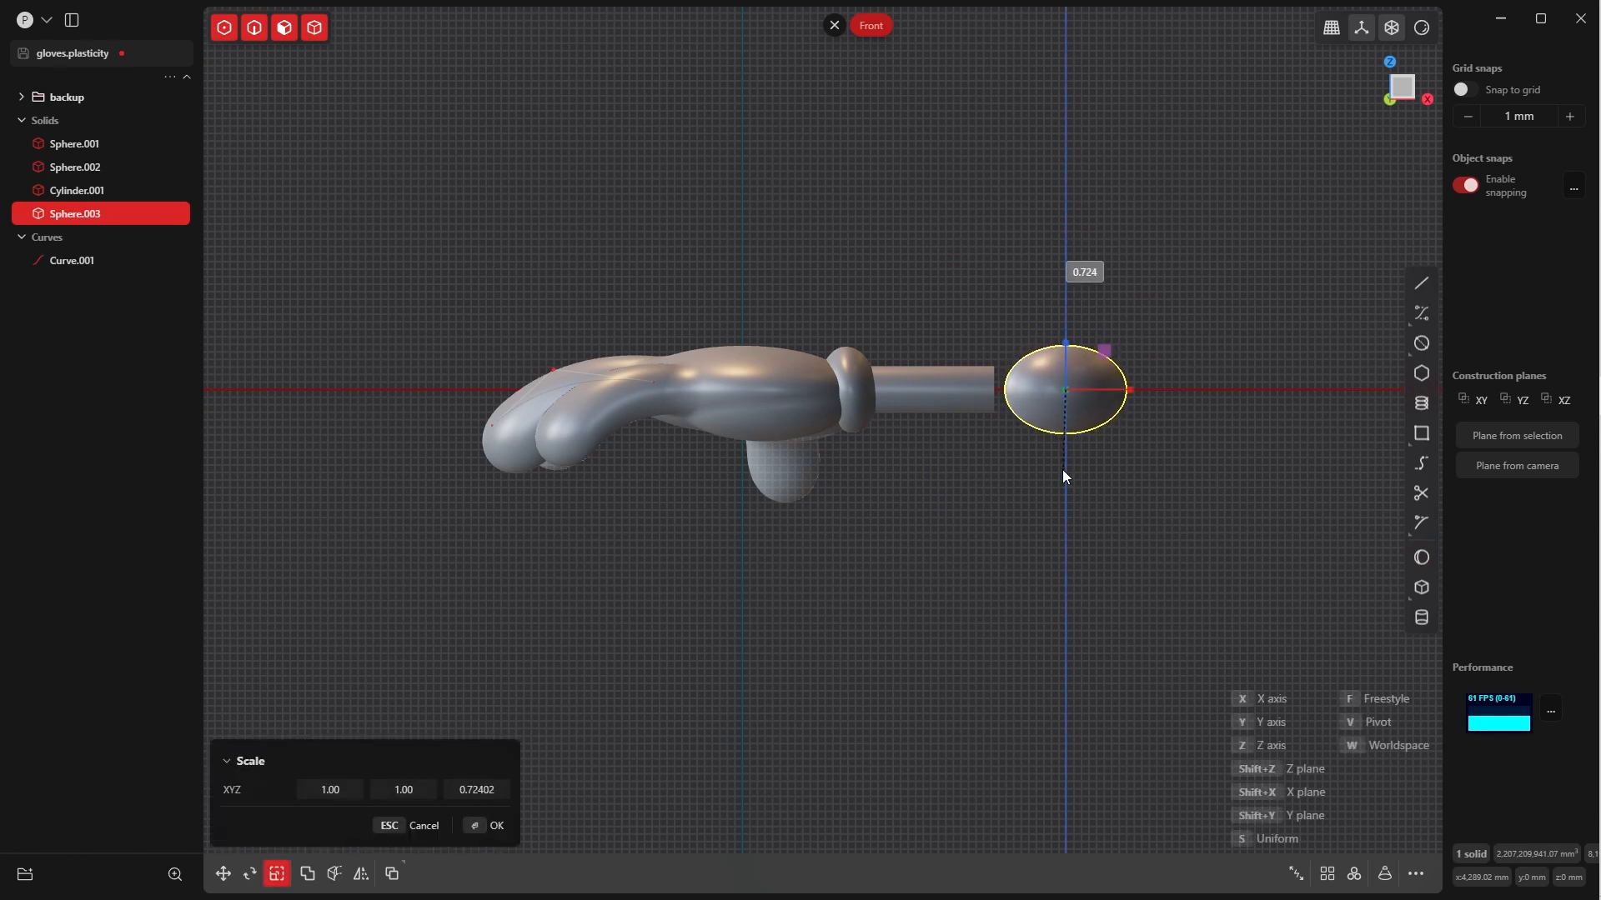
{"action": "left_click", "coordinate": [1047, 412]}
{"action": "left_click", "coordinate": [490, 825]}
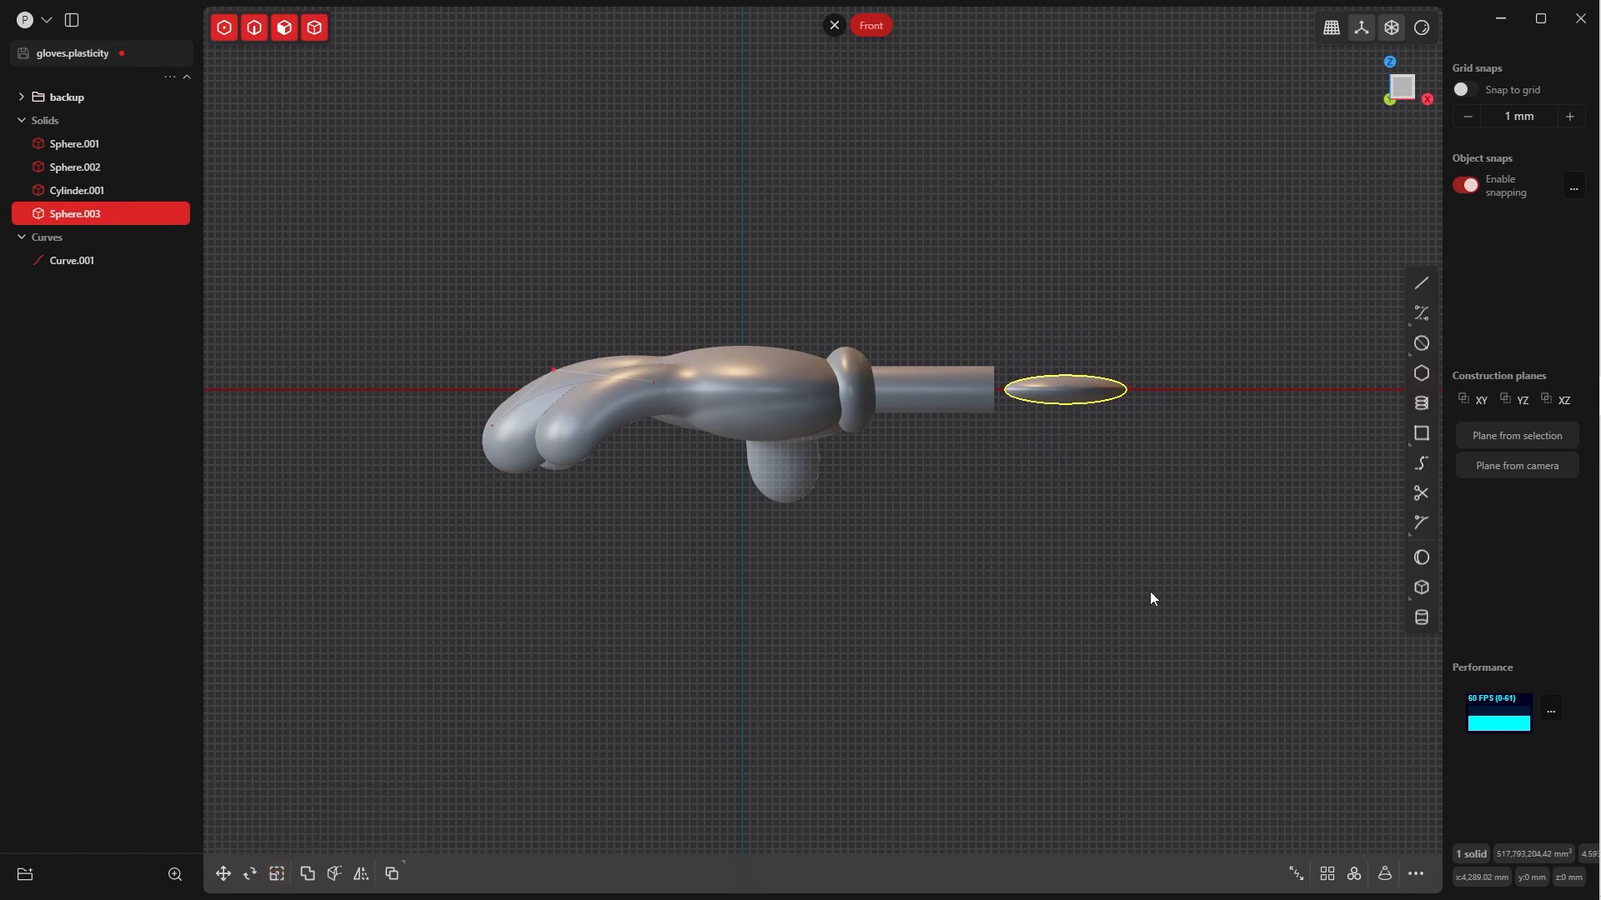
In the Top view, scale the flattened sphere along Y to about 0.21, making a slim crease shape
{"action": "key", "text": "KP_7"}
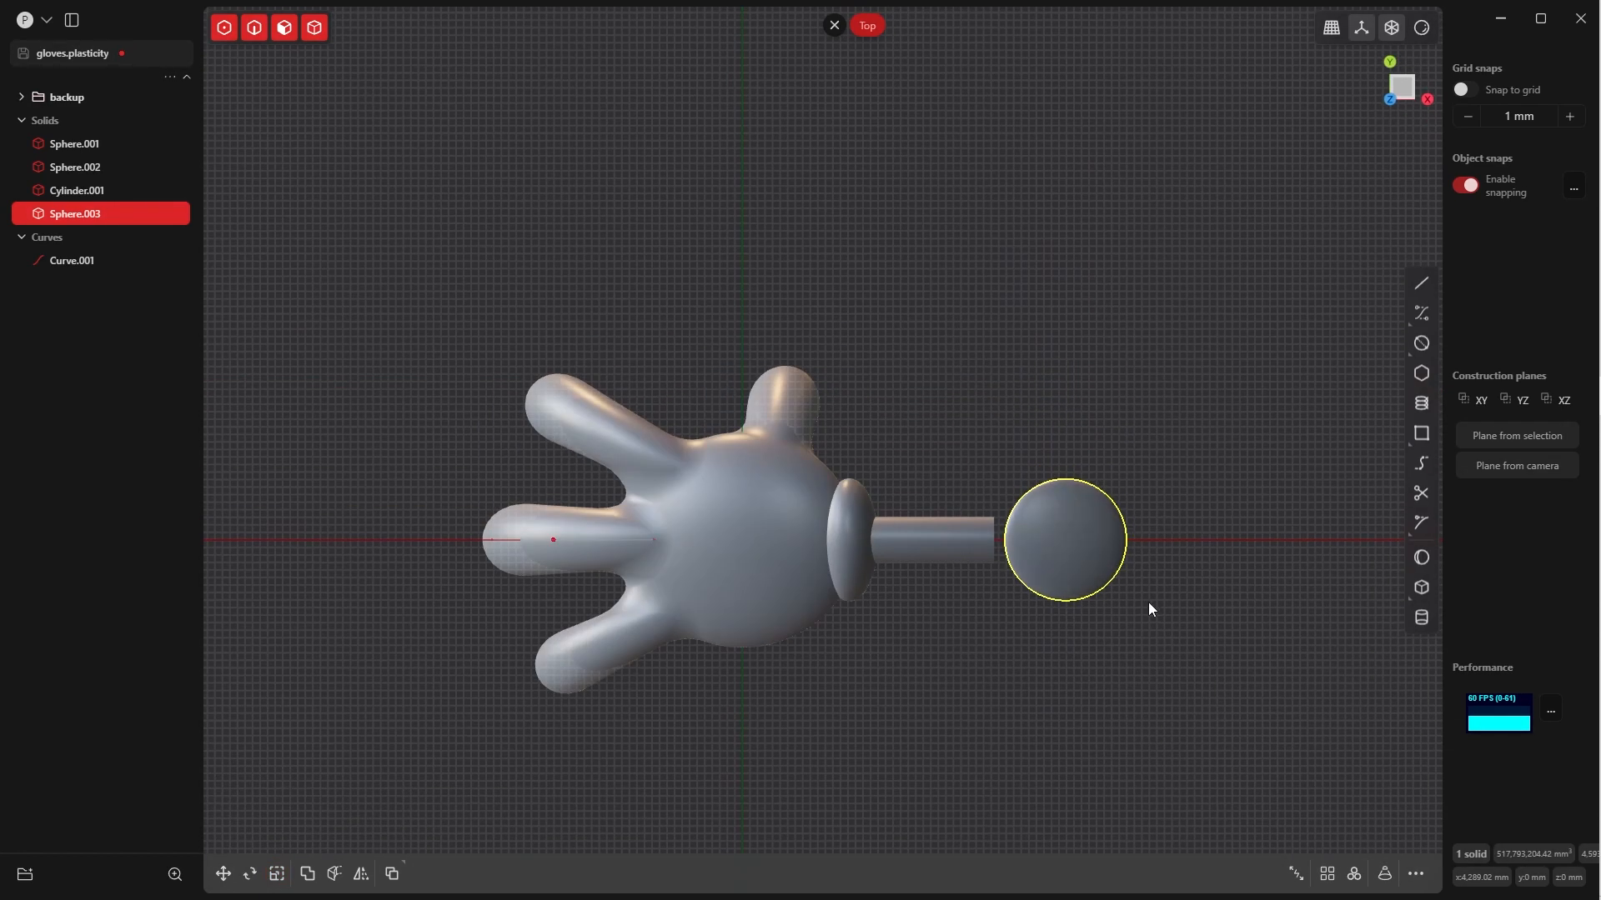
{"action": "key", "text": "s"}
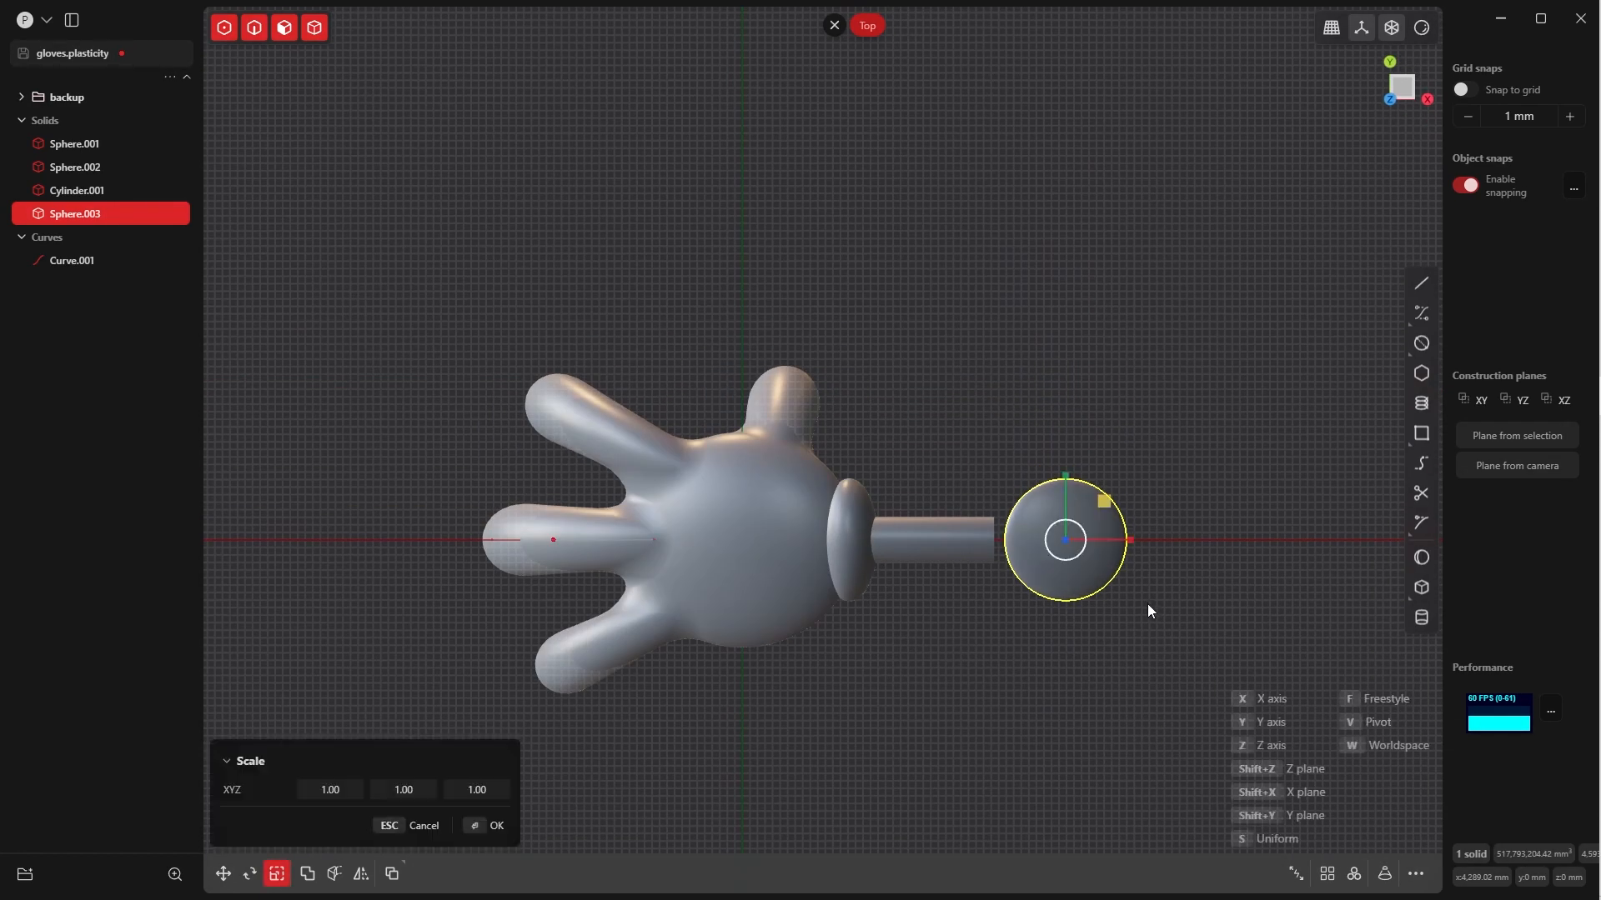
{"action": "key", "text": "y"}
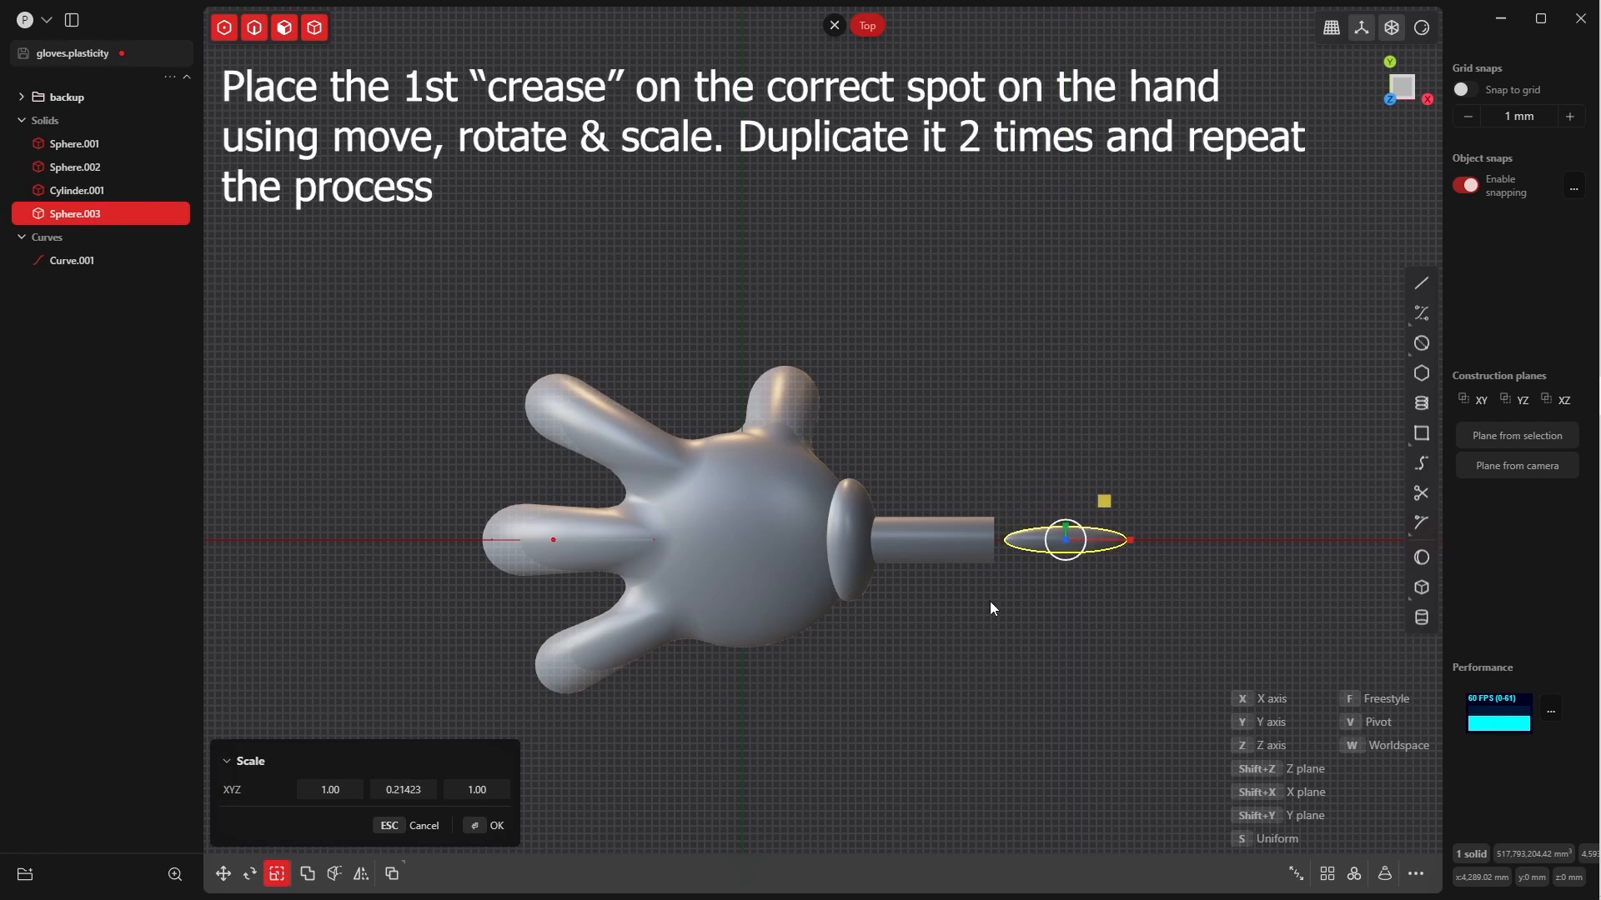
{"action": "left_click", "coordinate": [495, 825]}
Move the crease onto the back of the hand, on the thumb side of the centre line
{"action": "key", "text": "g"}
{"action": "left_click_drag", "start_coordinate": [1065, 541], "coordinate": [746, 497]}
{"action": "left_click", "coordinate": [493, 823]}
Adjust the crease's height along Z so it sits partly embedded in the back of the hand
{"action": "middle_click_drag", "start_coordinate": [883, 650], "coordinate": [867, 467]}
{"action": "key", "text": "g"}
{"action": "key", "text": "z"}
{"action": "left_click", "coordinate": [489, 821]}
{"action": "middle_click_drag", "start_coordinate": [1151, 275], "coordinate": [867, 387]}
{"action": "key", "text": "g"}
{"action": "key", "text": "z"}
{"action": "left_click", "coordinate": [867, 387]}
In the Top view, angle the crease diagonally and move it about 181 mm in X and 20 mm in Y
{"action": "key", "text": "KP_7"}
{"action": "key", "text": "r"}
{"action": "left_click", "coordinate": [1038, 494]}
{"action": "key", "text": "g"}
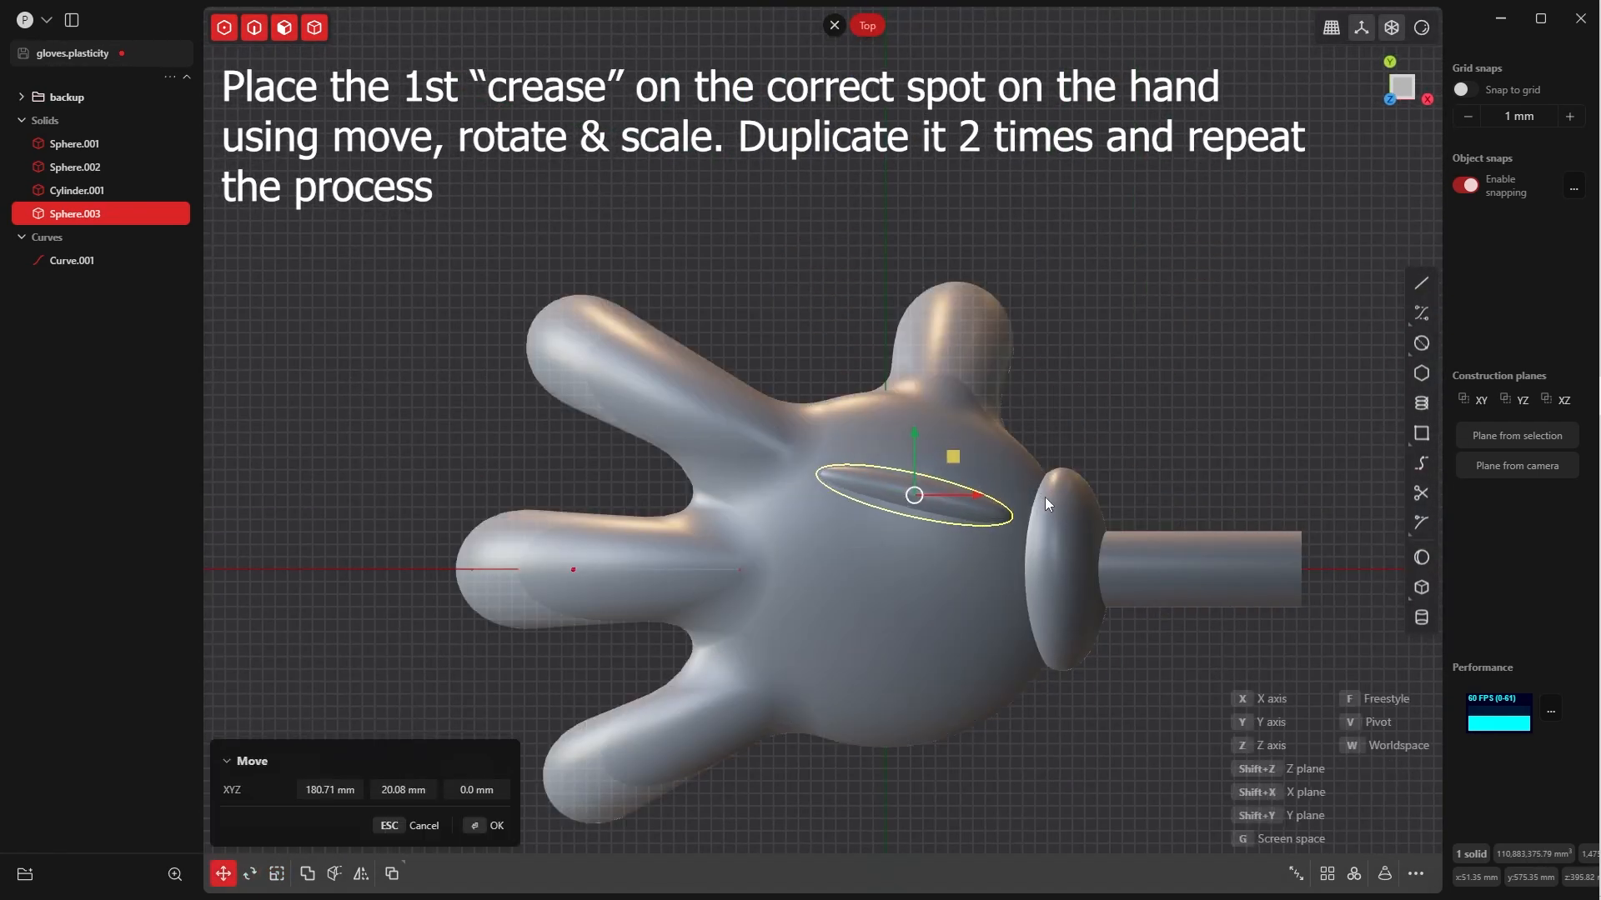
{"action": "left_click", "coordinate": [1044, 497]}
In the Front view, rotate the crease to follow the slope of the hand's upper surface
{"action": "key", "text": "KP_1"}
{"action": "key", "text": "r"}
{"action": "left_click", "coordinate": [1006, 407]}
{"action": "left_click", "coordinate": [766, 558]}
Scale the crease down slightly and uniformly
{"action": "key", "text": "KP_7"}
{"action": "middle_click_drag", "start_coordinate": [1242, 364], "coordinate": [1047, 342], "text": "shift"}
{"action": "key", "text": "1"}
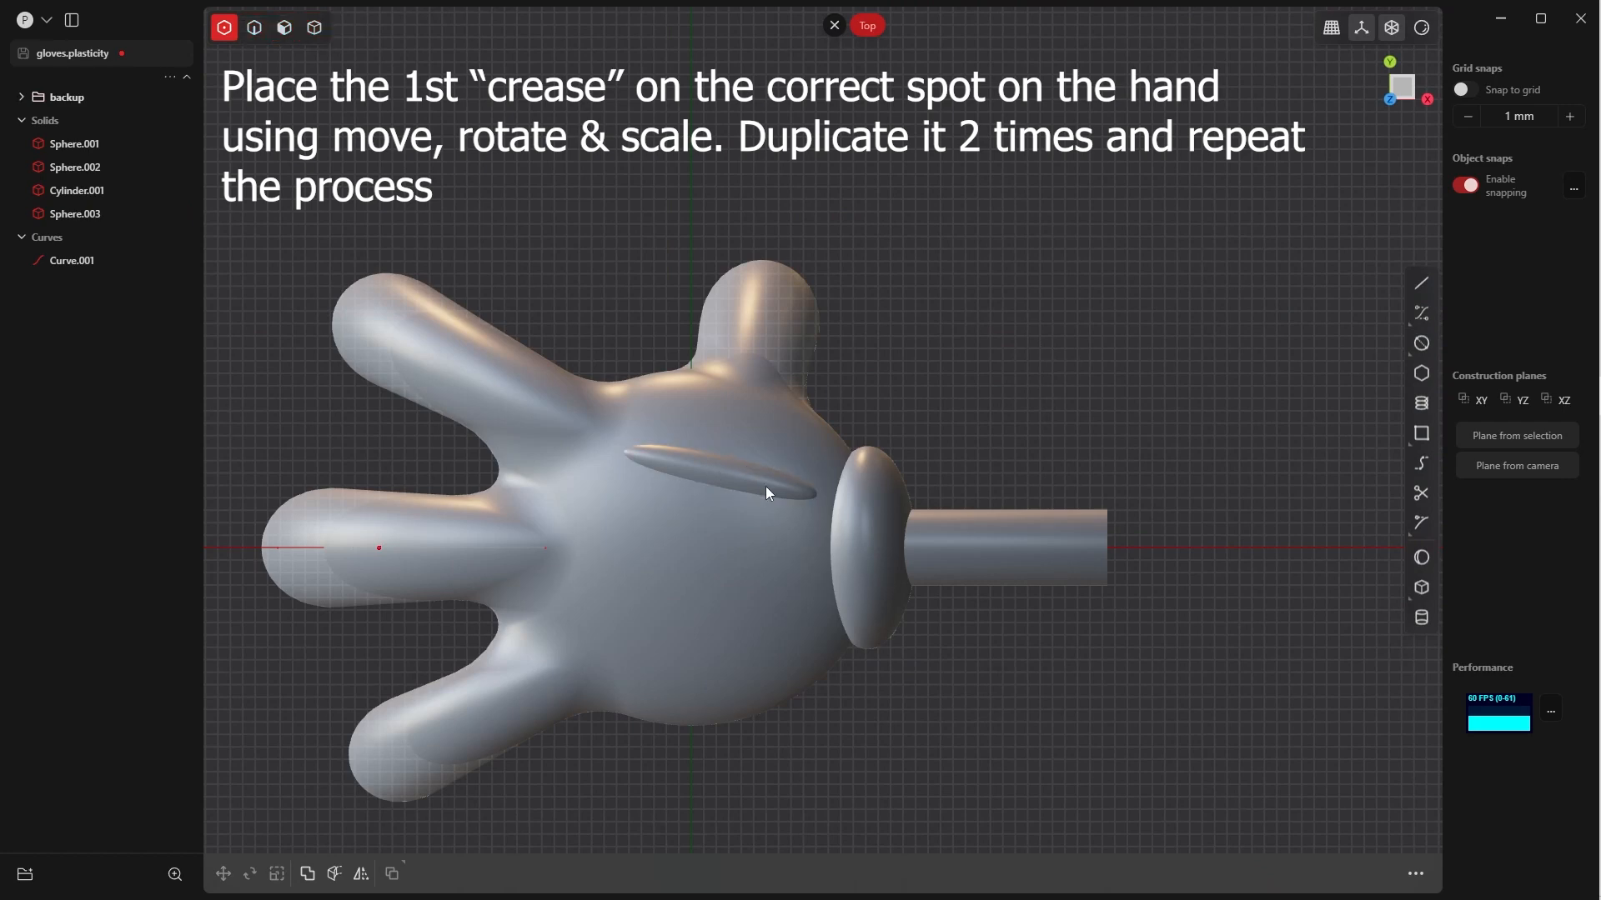
{"action": "key", "text": "5"}
{"action": "left_click", "coordinate": [737, 473]}
{"action": "key", "text": "s"}
{"action": "left_click", "coordinate": [858, 502]}
Raise the resized crease along Z above the back of the hand
{"action": "middle_click_drag", "start_coordinate": [858, 502], "coordinate": [816, 425]}
{"action": "key", "text": "g"}
{"action": "key", "text": "z"}
{"action": "left_click", "coordinate": [817, 427]}
Rotate the crease slightly further clockwise in the Top view and lower it a little along Z
{"action": "key", "text": "KP_7"}
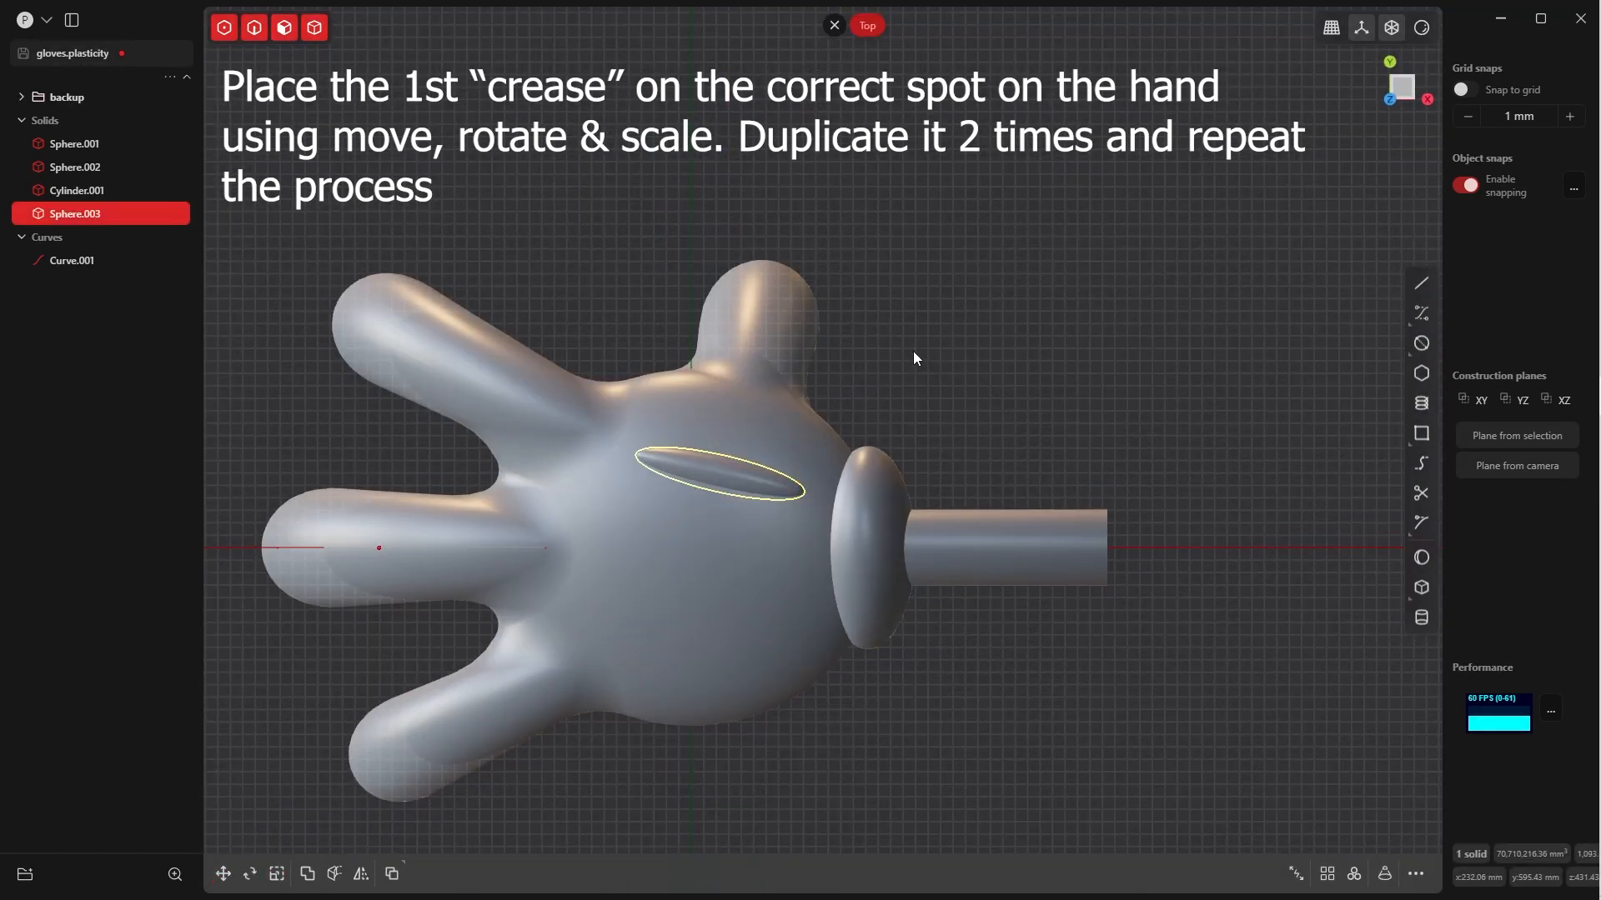
{"action": "key", "text": "r"}
{"action": "left_click", "coordinate": [912, 411]}
{"action": "middle_click_drag", "start_coordinate": [910, 450], "coordinate": [862, 385]}
{"action": "key", "text": "g"}
{"action": "key", "text": "z"}
{"action": "left_click", "coordinate": [863, 390]}
{"action": "left_click", "coordinate": [496, 826]}
Duplicate the crease, place the copy near the middle of the hand, and rotate it nearly parallel to the X axis
{"action": "key", "text": "KP_7"}
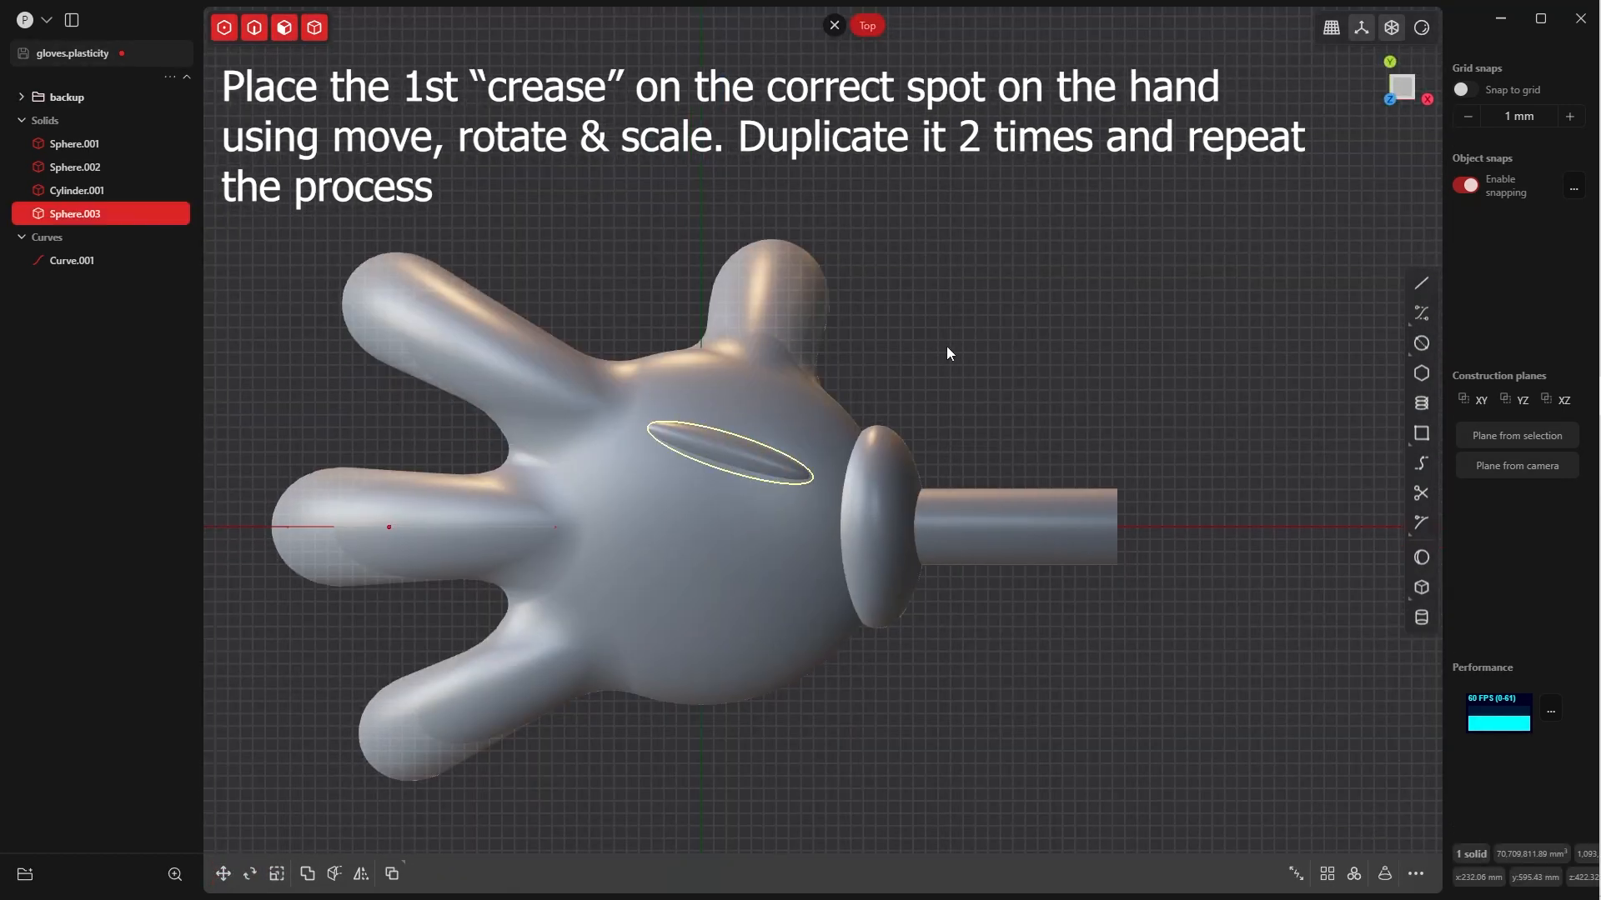
{"action": "key", "text": "shift+d"}
{"action": "left_click", "coordinate": [815, 554]}
{"action": "key", "text": "r"}
{"action": "key", "text": "r"}
{"action": "left_click", "coordinate": [818, 516]}
Adjust the middle crease's height along Z and tilt it to follow the hand's upper surface
{"action": "middle_click_drag", "start_coordinate": [867, 667], "coordinate": [838, 601]}
{"action": "key", "text": "g"}
{"action": "key", "text": "z"}
{"action": "left_click", "coordinate": [867, 576]}
{"action": "key", "text": "r"}
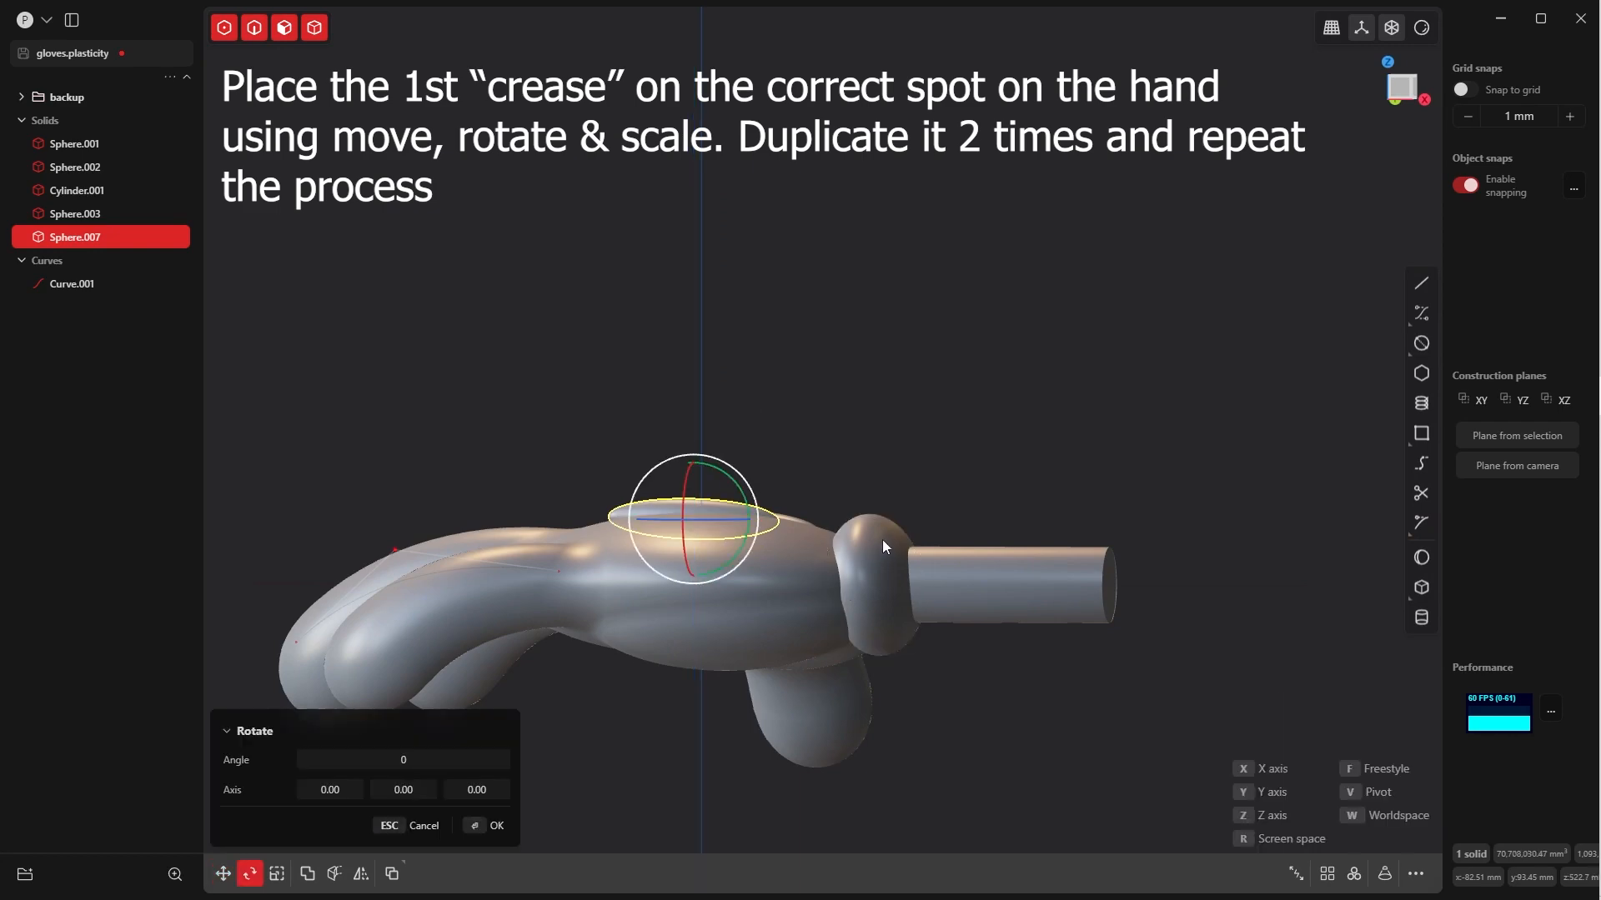
{"action": "key", "text": "r"}
{"action": "left_click", "coordinate": [882, 532]}
{"action": "key", "text": "g"}
{"action": "key", "text": "z"}
{"action": "left_click", "coordinate": [840, 448]}
Reselect the middle crease and fine-tune its height along Z
{"action": "middle_click_drag", "start_coordinate": [842, 454], "coordinate": [838, 492]}
{"action": "left_click", "coordinate": [754, 484]}
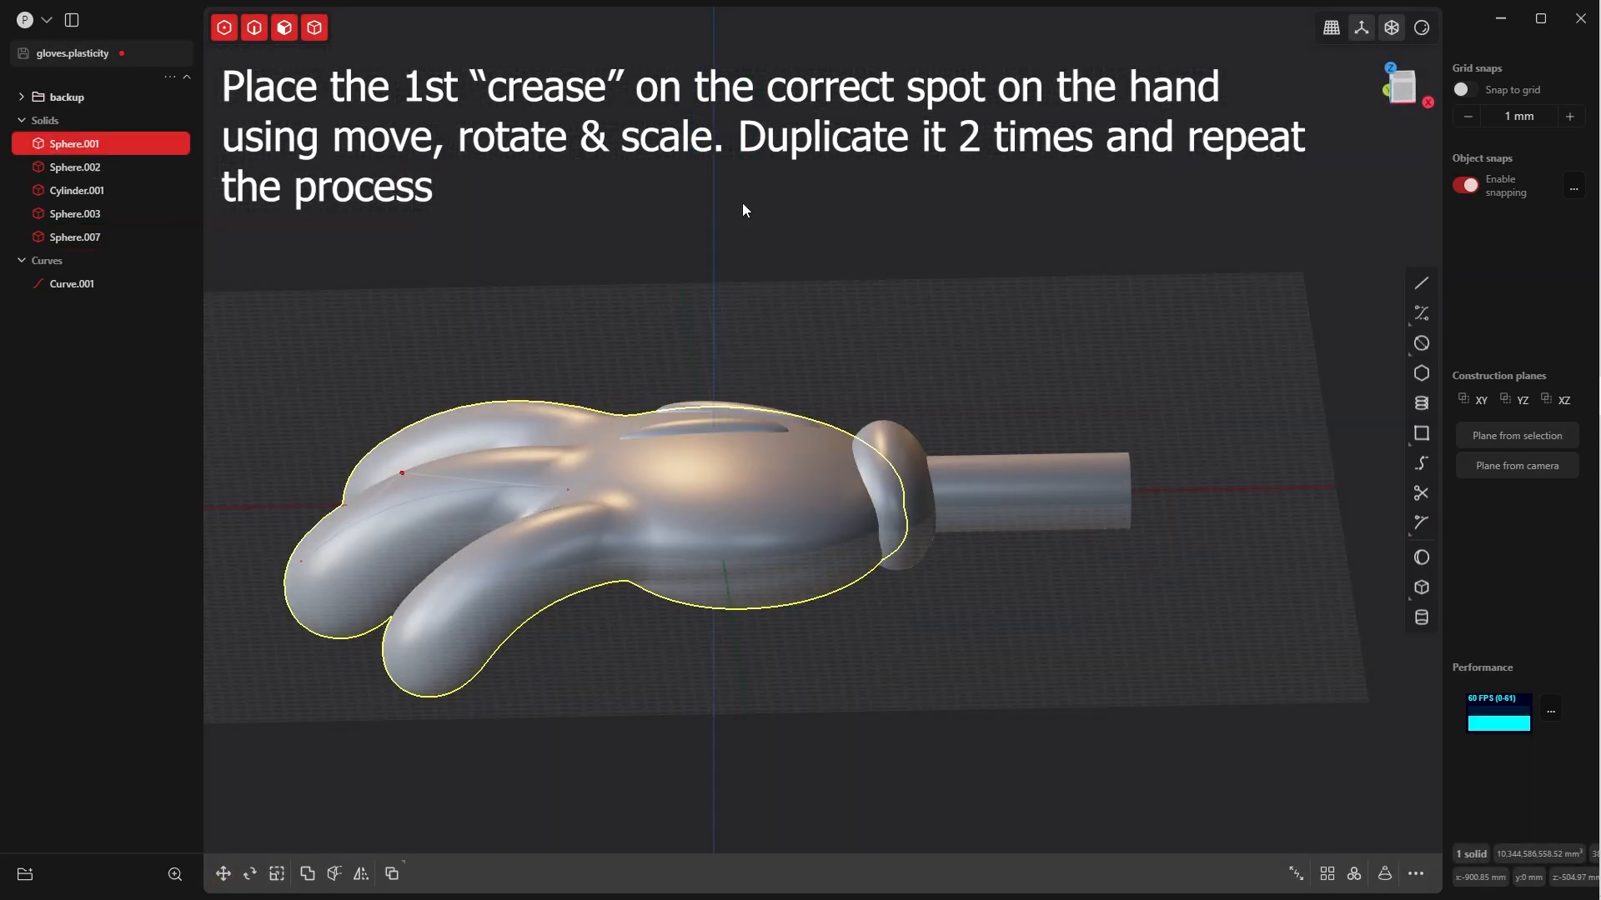
{"action": "left_click", "coordinate": [264, 314]}
{"action": "left_click", "coordinate": [754, 428]}
{"action": "key", "text": "g"}
{"action": "key", "text": "z"}
{"action": "left_click", "coordinate": [753, 387]}
{"action": "middle_click_drag", "start_coordinate": [753, 387], "coordinate": [827, 242]}
In the Top view, duplicate the thumb-side crease, place the copy on the opposite side of the middle crease, and mirror its slant by rotating
{"action": "key", "text": "KP_7"}
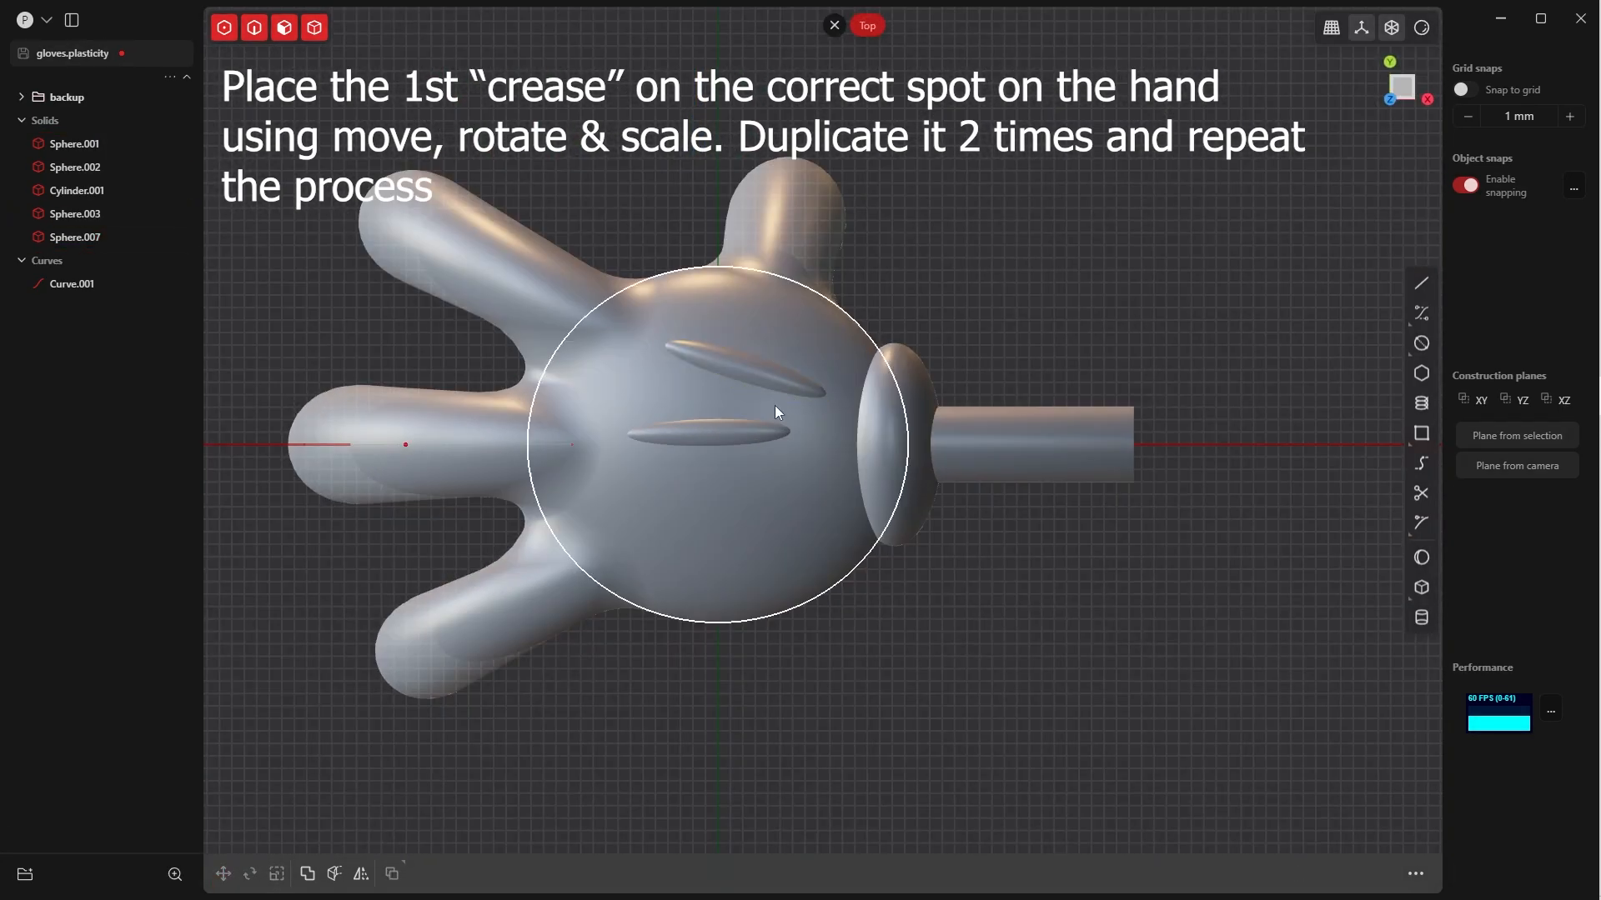
{"action": "left_click", "coordinate": [777, 377]}
{"action": "key", "text": "shift+d"}
{"action": "key", "text": "g"}
{"action": "left_click", "coordinate": [788, 500]}
{"action": "key", "text": "r"}
{"action": "key", "text": "r"}
{"action": "left_click", "coordinate": [880, 475]}
Shift the third crease toward the middle crease and the cuff in the Top view
{"action": "key", "text": "g"}
{"action": "key", "text": "g"}
{"action": "left_click", "coordinate": [739, 545]}
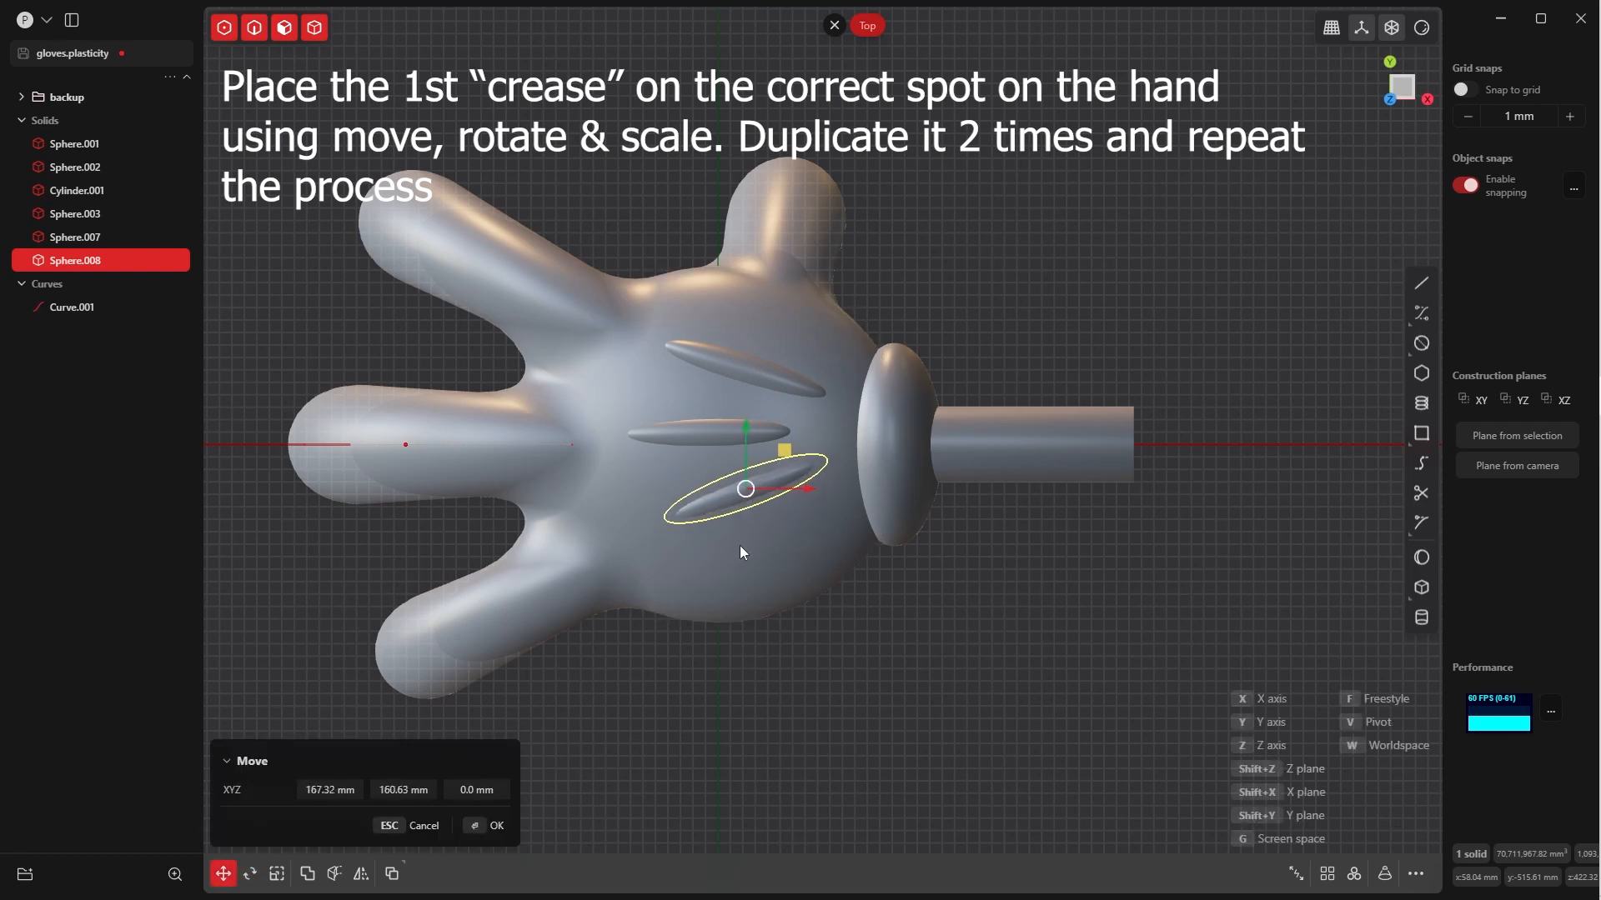
{"action": "left_click", "coordinate": [908, 572]}
{"action": "middle_click_drag", "start_coordinate": [908, 572], "coordinate": [842, 508]}
{"action": "key", "text": "KP_7"}
{"action": "left_click", "coordinate": [834, 500]}
{"action": "key", "text": "g"}
{"action": "key", "text": "g"}
{"action": "left_click", "coordinate": [841, 496]}
{"action": "left_click", "coordinate": [486, 822]}
In the Front view, tilt the third crease slightly around the Y axis and adjust its height along Z
{"action": "key", "text": "KP_1"}
{"action": "key", "text": "r"}
{"action": "key", "text": "r"}
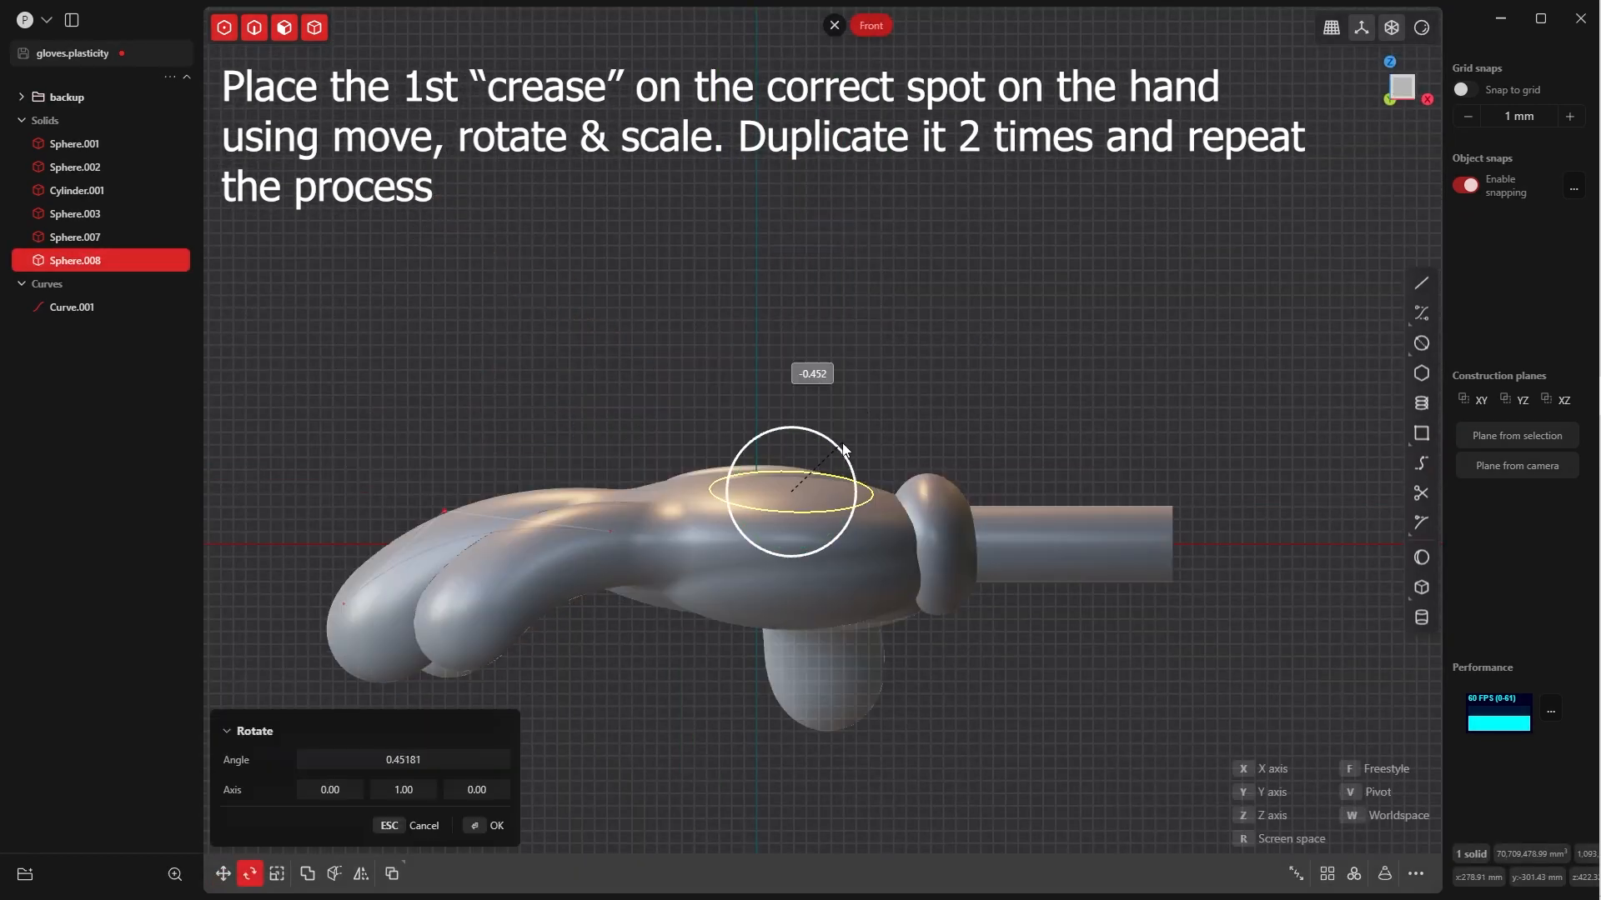
{"action": "left_click", "coordinate": [842, 443]}
{"action": "key", "text": "g"}
{"action": "key", "text": "z"}
{"action": "left_click", "coordinate": [841, 433]}
{"action": "key", "text": "Escape"}
Lower the third crease along Z by about 16 mm and check all three creases from the Top view
{"action": "middle_click_drag", "start_coordinate": [842, 434], "coordinate": [798, 453]}
{"action": "left_click", "coordinate": [799, 455]}
{"action": "key", "text": "g"}
{"action": "key", "text": "z"}
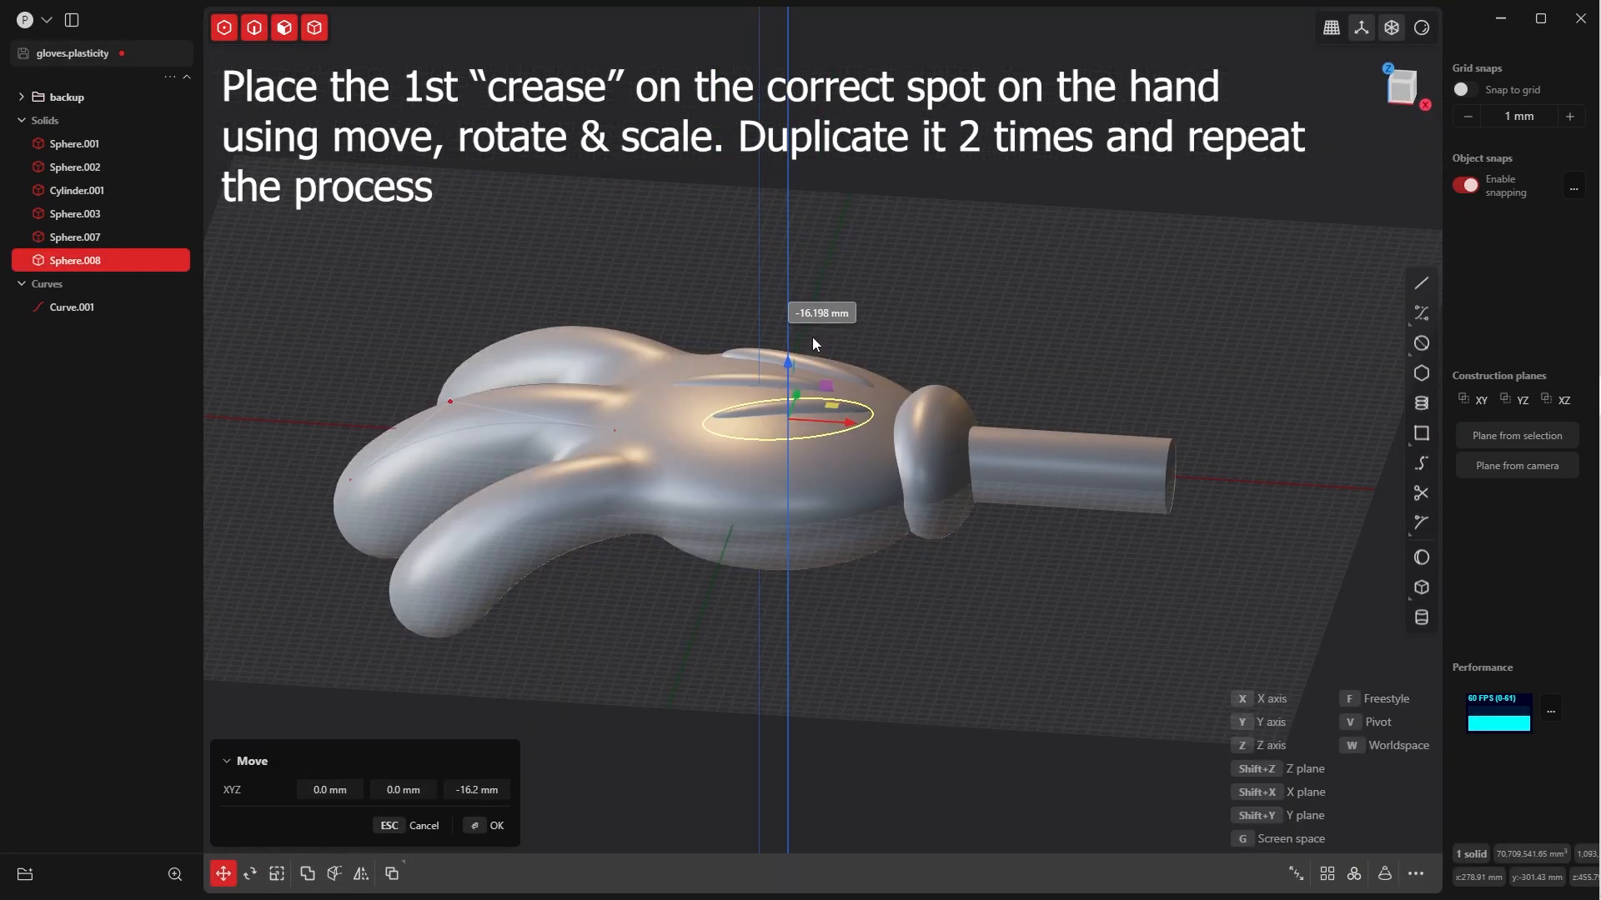
{"action": "left_click", "coordinate": [812, 336]}
{"action": "left_click", "coordinate": [812, 337]}
{"action": "middle_click_drag", "start_coordinate": [812, 337], "coordinate": [894, 737]}
{"action": "key", "text": "KP_7"}
{"action": "middle_click_drag", "start_coordinate": [950, 362], "coordinate": [900, 201], "text": "shift"}
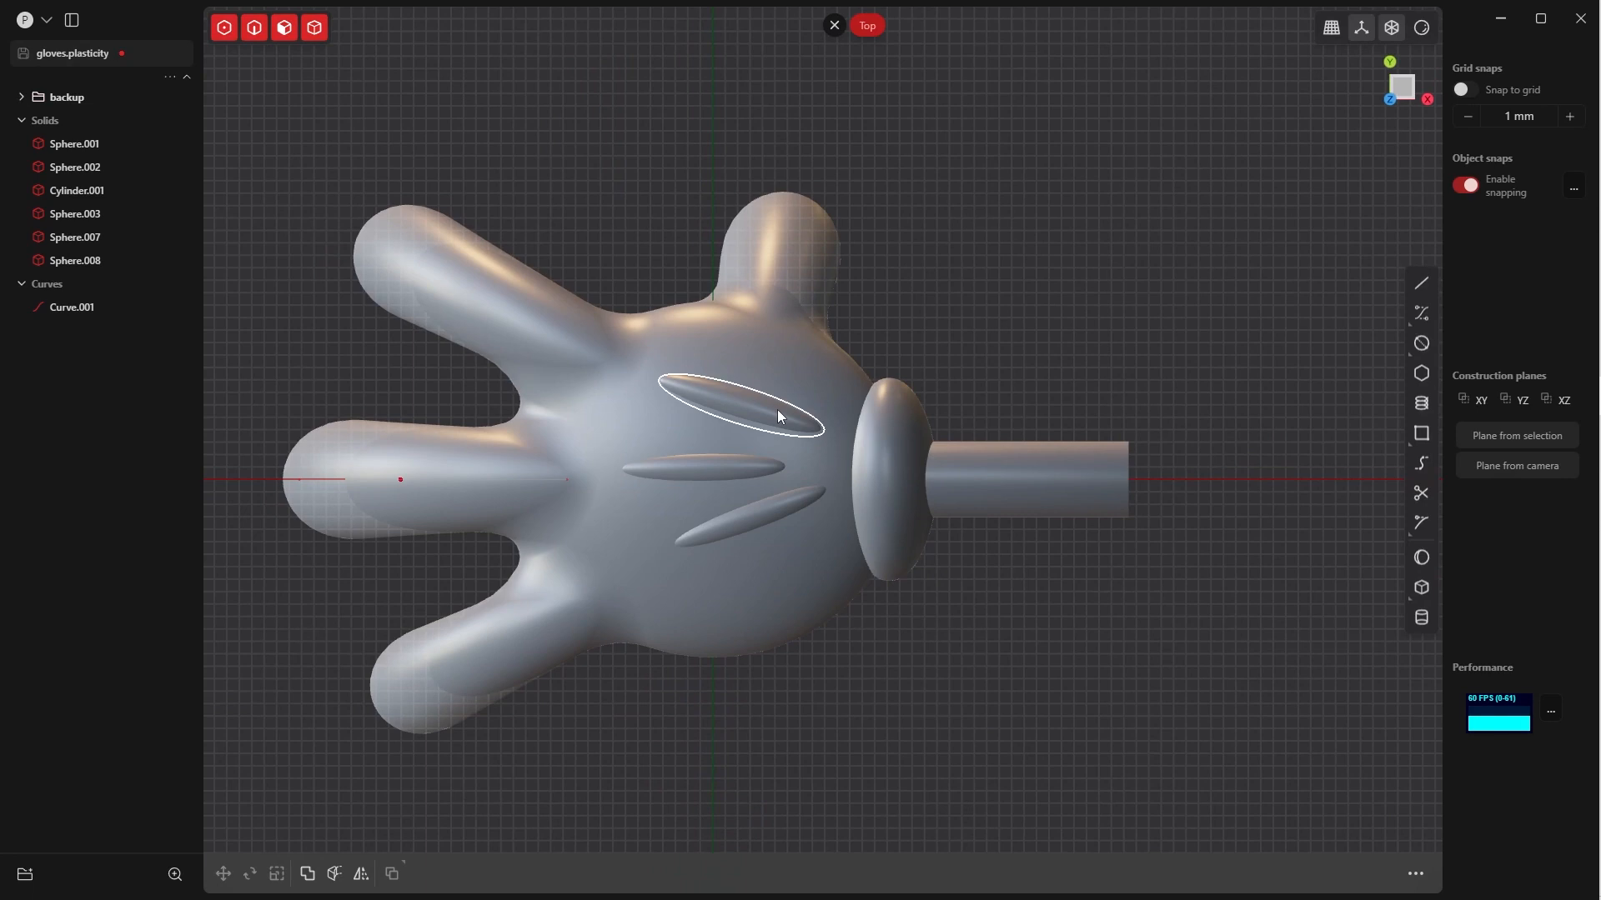
Duplicate the three creases and the wrist cuff, and put the duplicates in the backup folder
{"action": "left_click", "coordinate": [777, 409]}
{"action": "left_click", "coordinate": [760, 467], "text": "shift"}
{"action": "left_click", "coordinate": [746, 519], "text": "shift"}
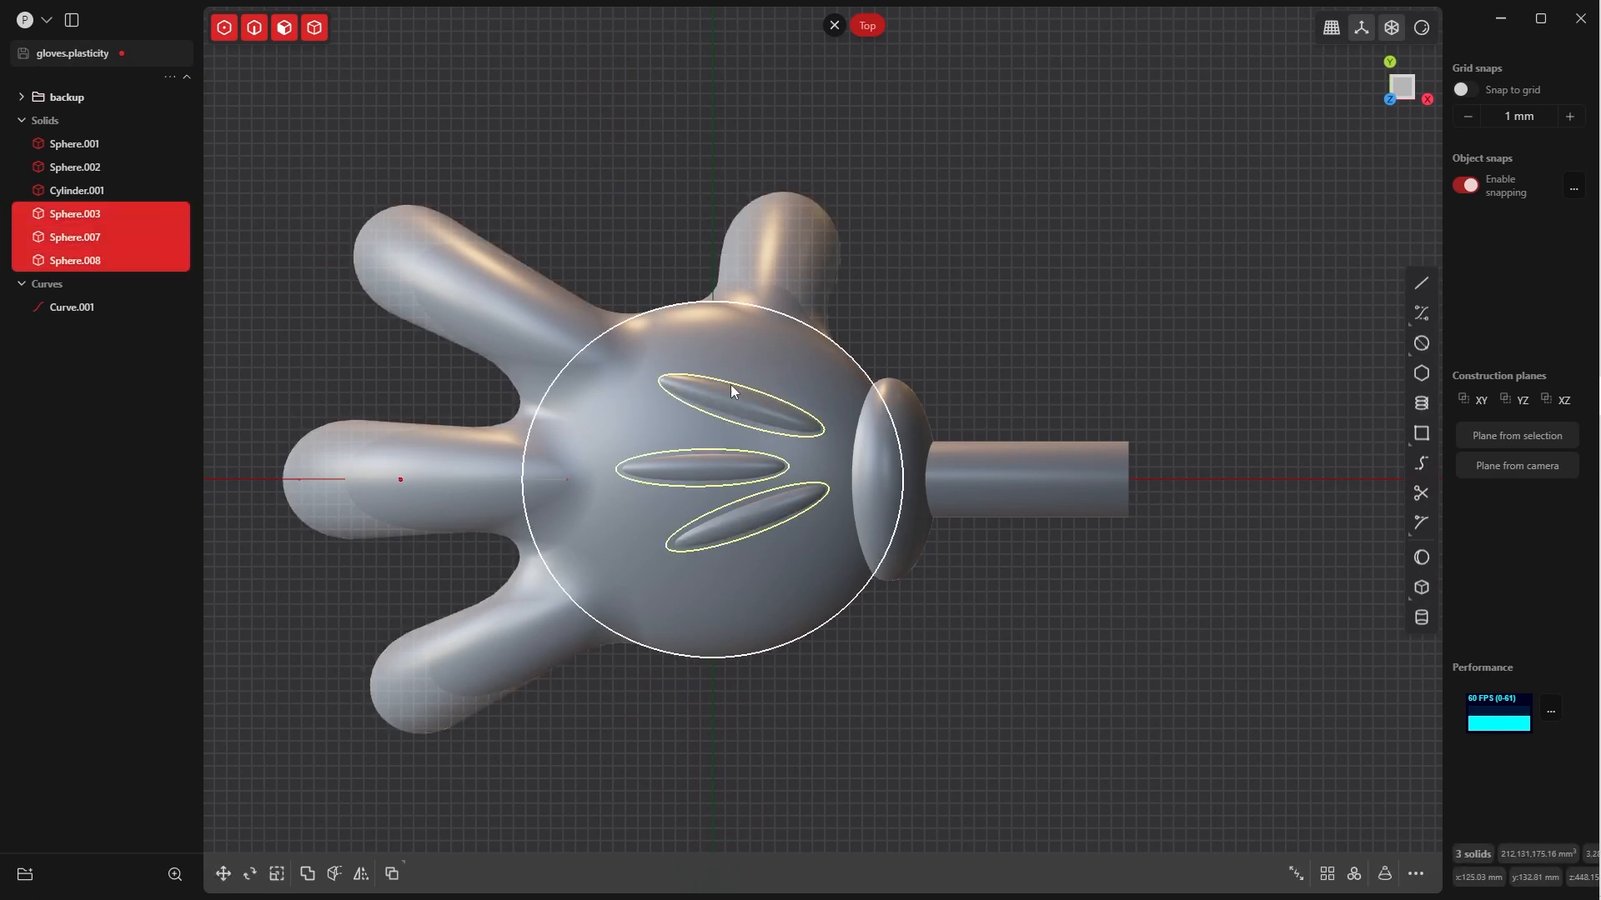
{"action": "left_click", "coordinate": [907, 403], "text": "shift"}
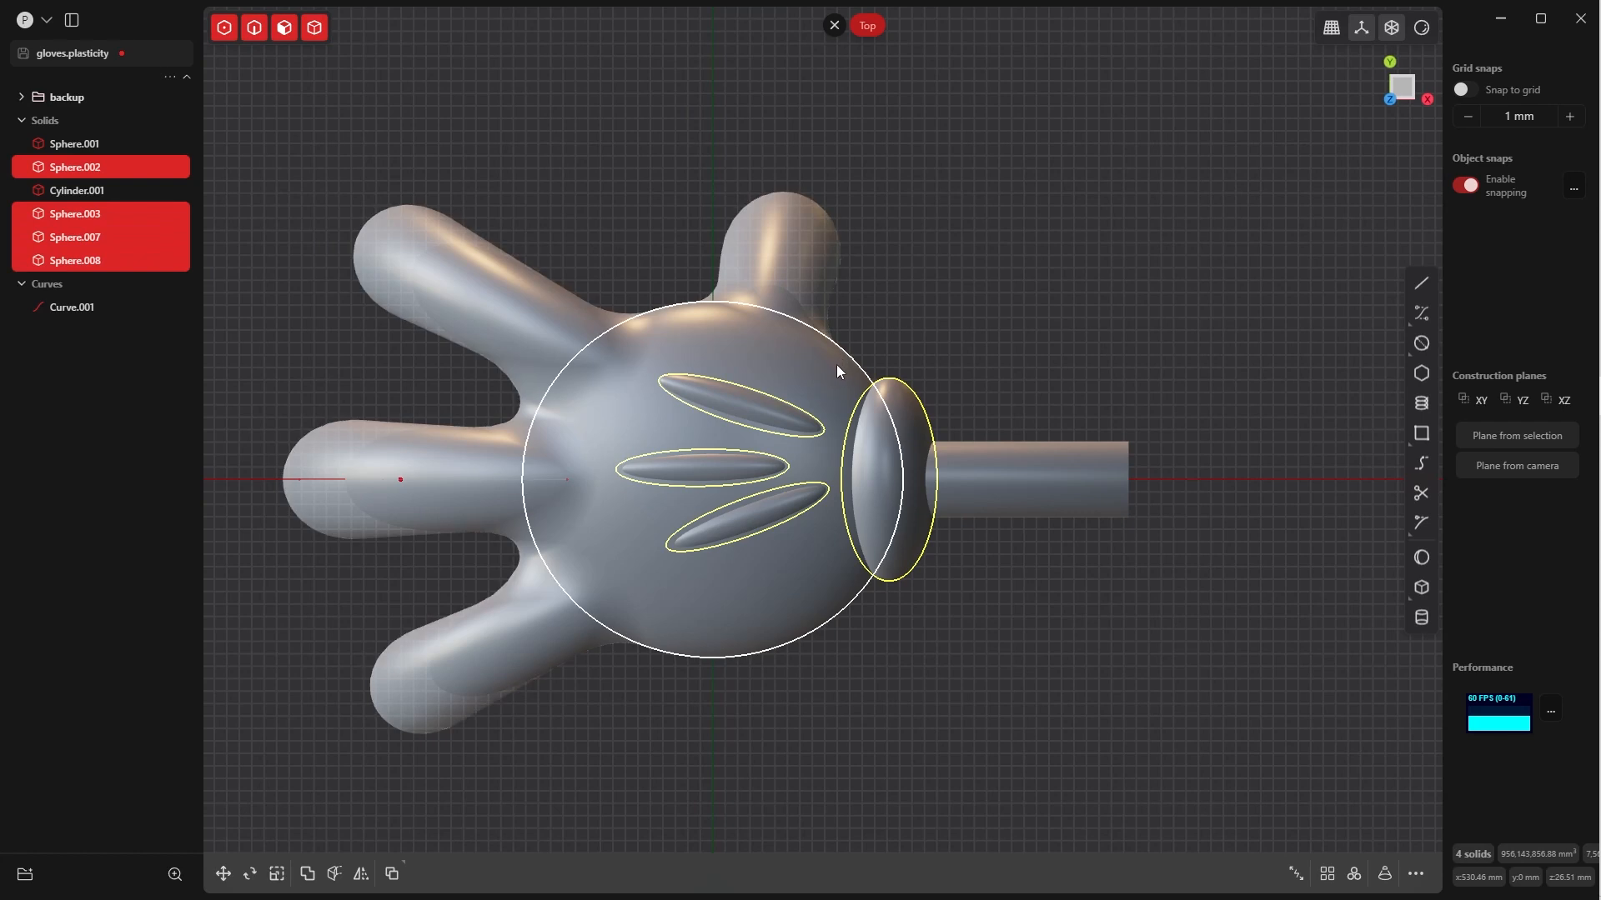
{"action": "key", "text": "ctrl+d"}
{"action": "left_click_drag", "start_coordinate": [75, 283], "coordinate": [63, 92]}
{"action": "left_click", "coordinate": [21, 97]}
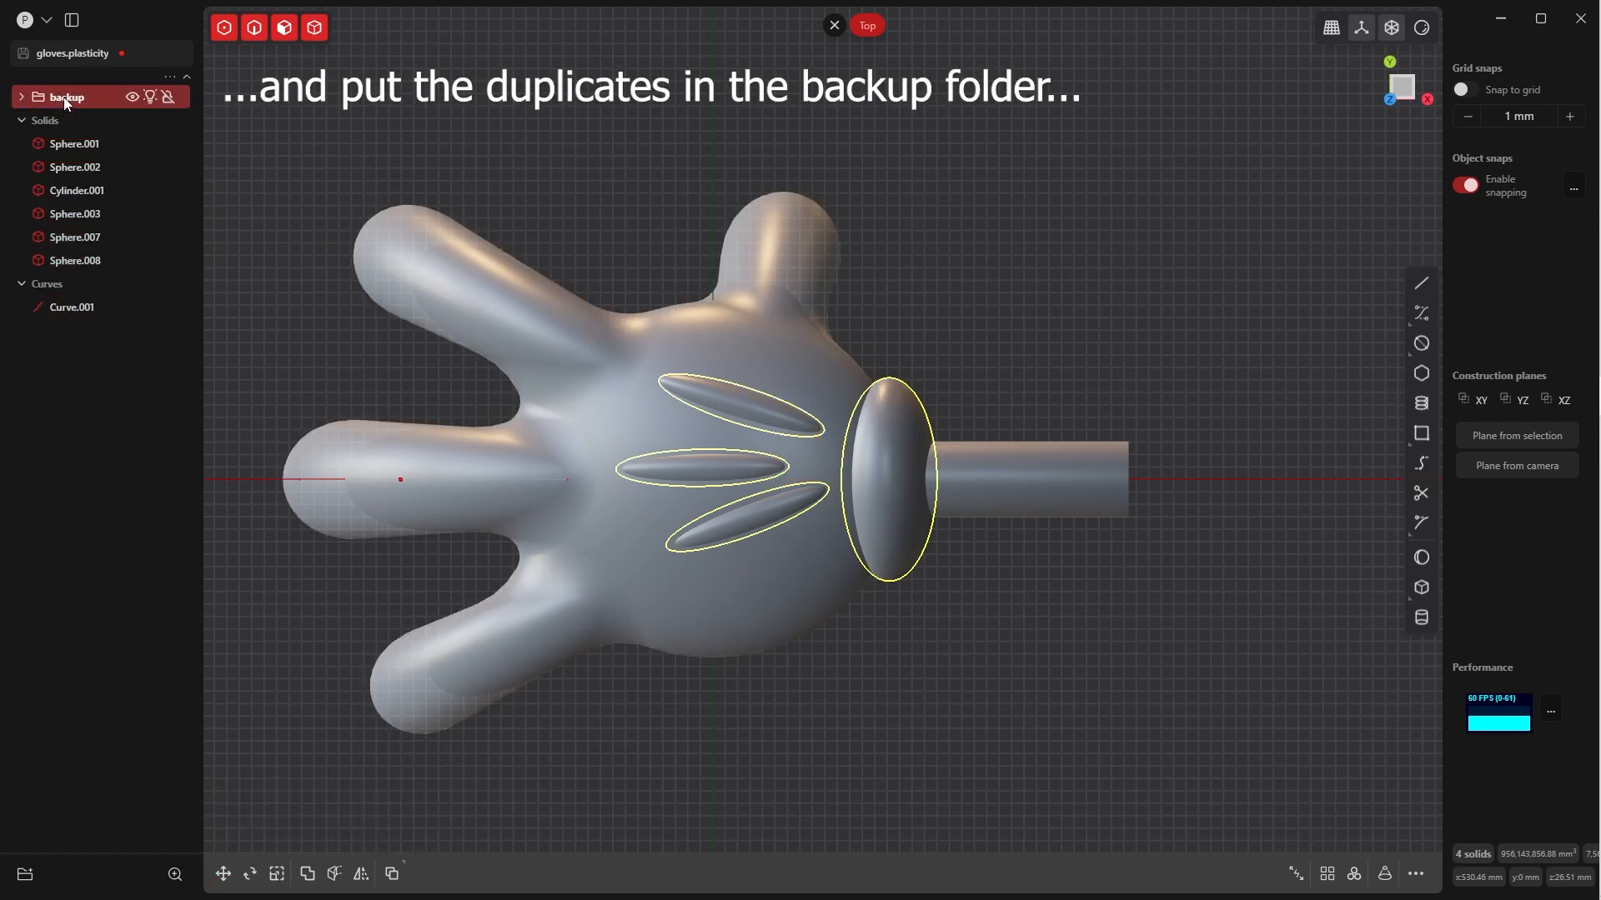
Check the backup bodies without the working solids, leaving the backup folder hidden and the working solids shown
{"action": "left_click", "coordinate": [150, 120]}
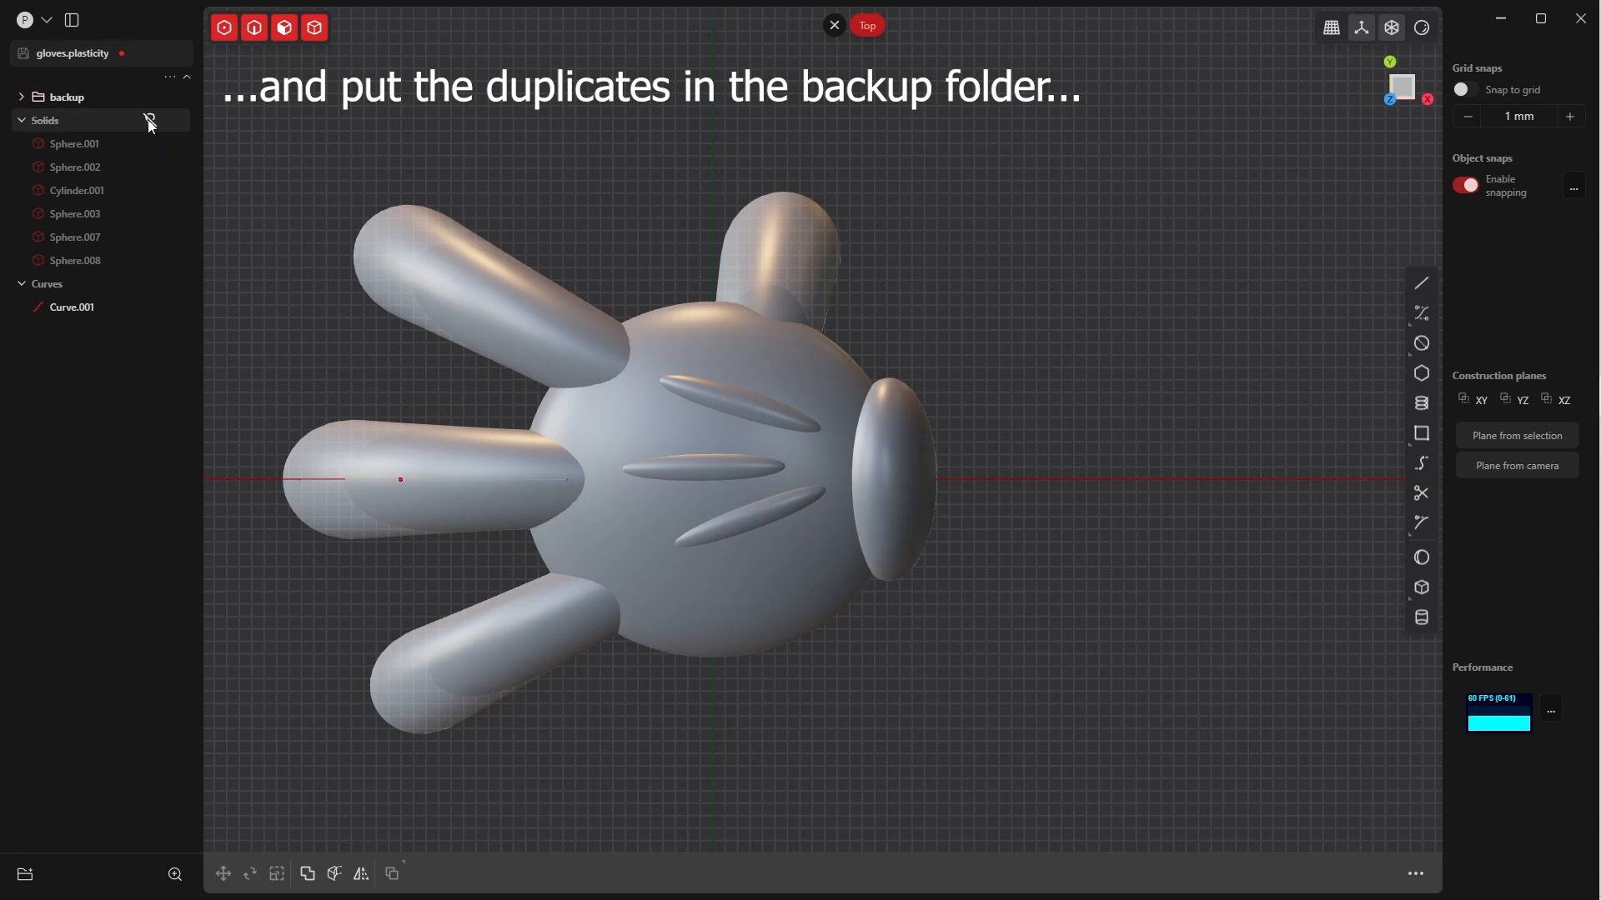
{"action": "left_click", "coordinate": [150, 97]}
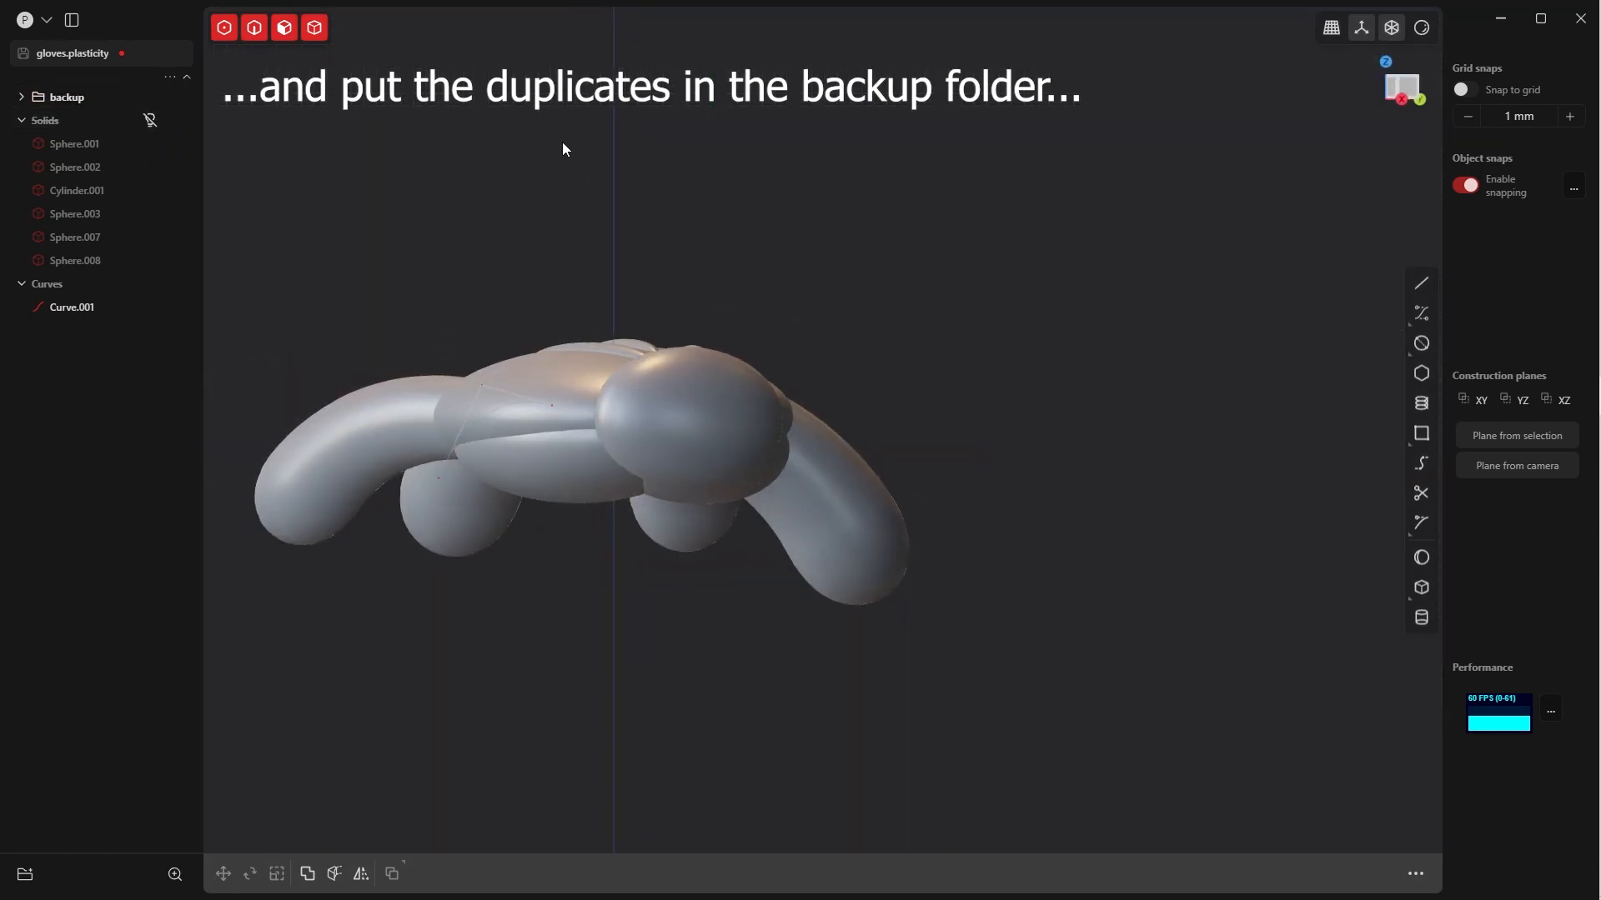
{"action": "middle_click_drag", "start_coordinate": [563, 149], "coordinate": [792, 557]}
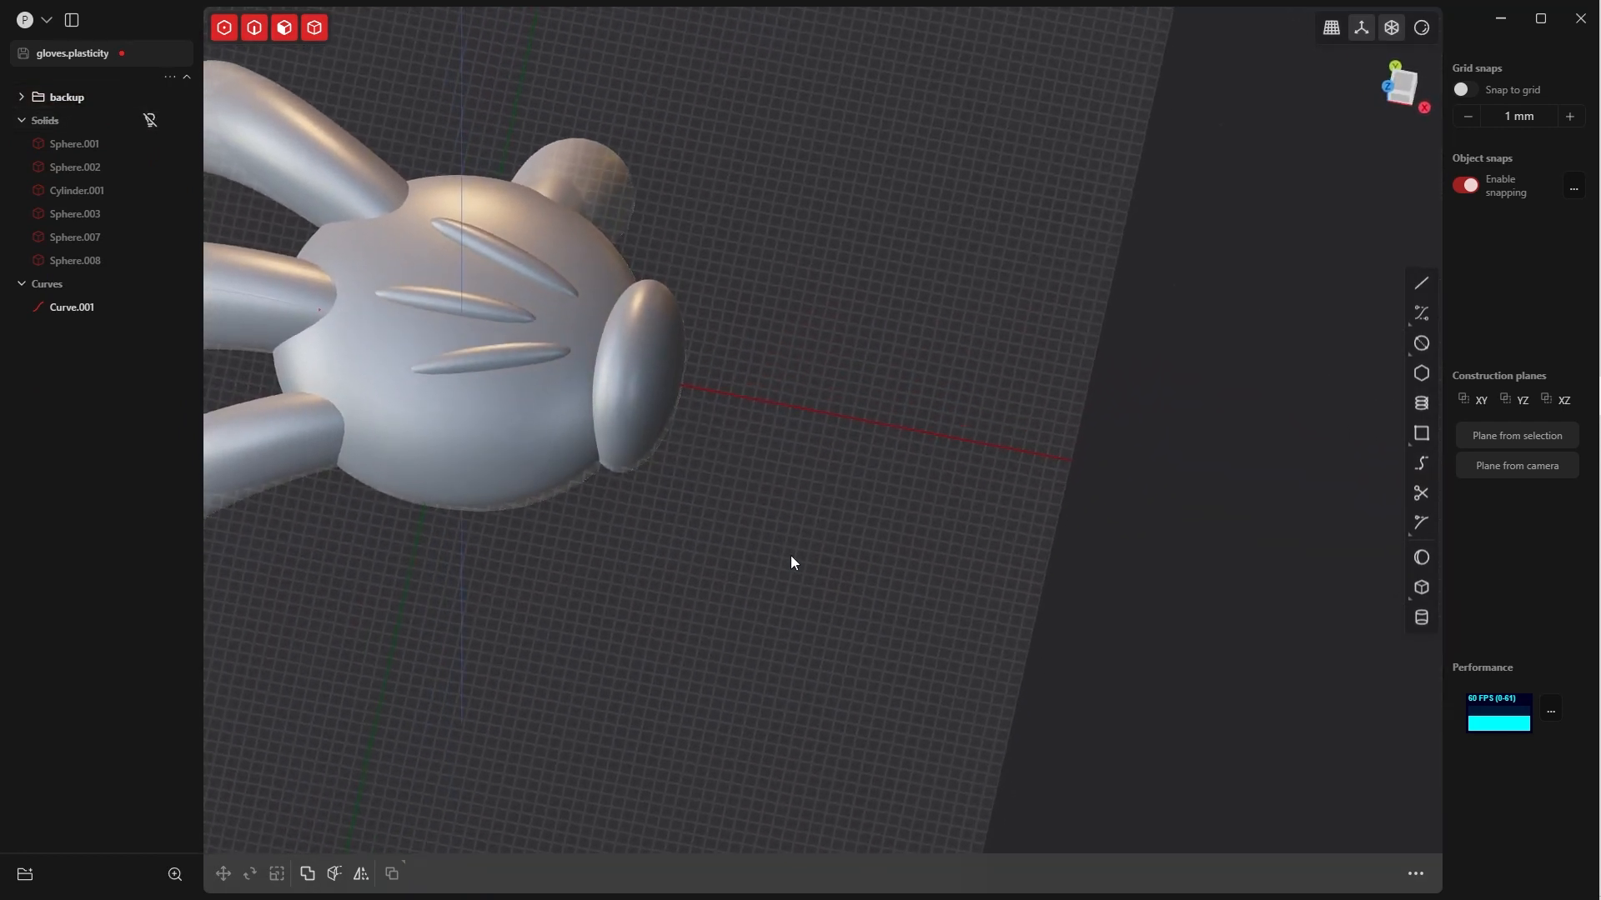
{"action": "left_click", "coordinate": [150, 119]}
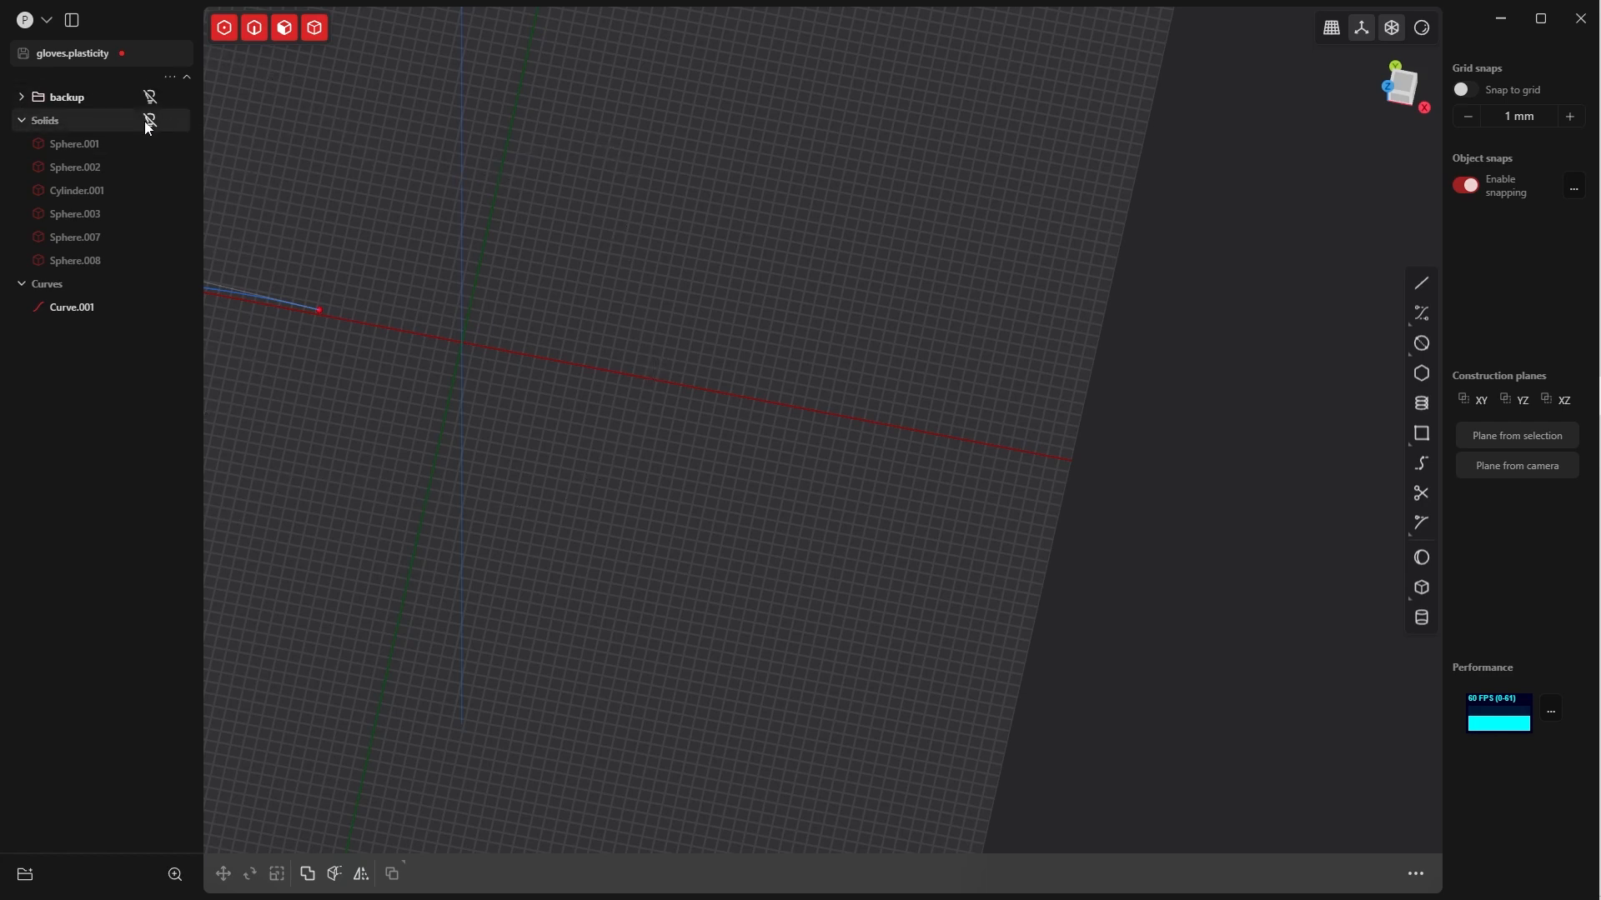
{"action": "left_click", "coordinate": [150, 121]}
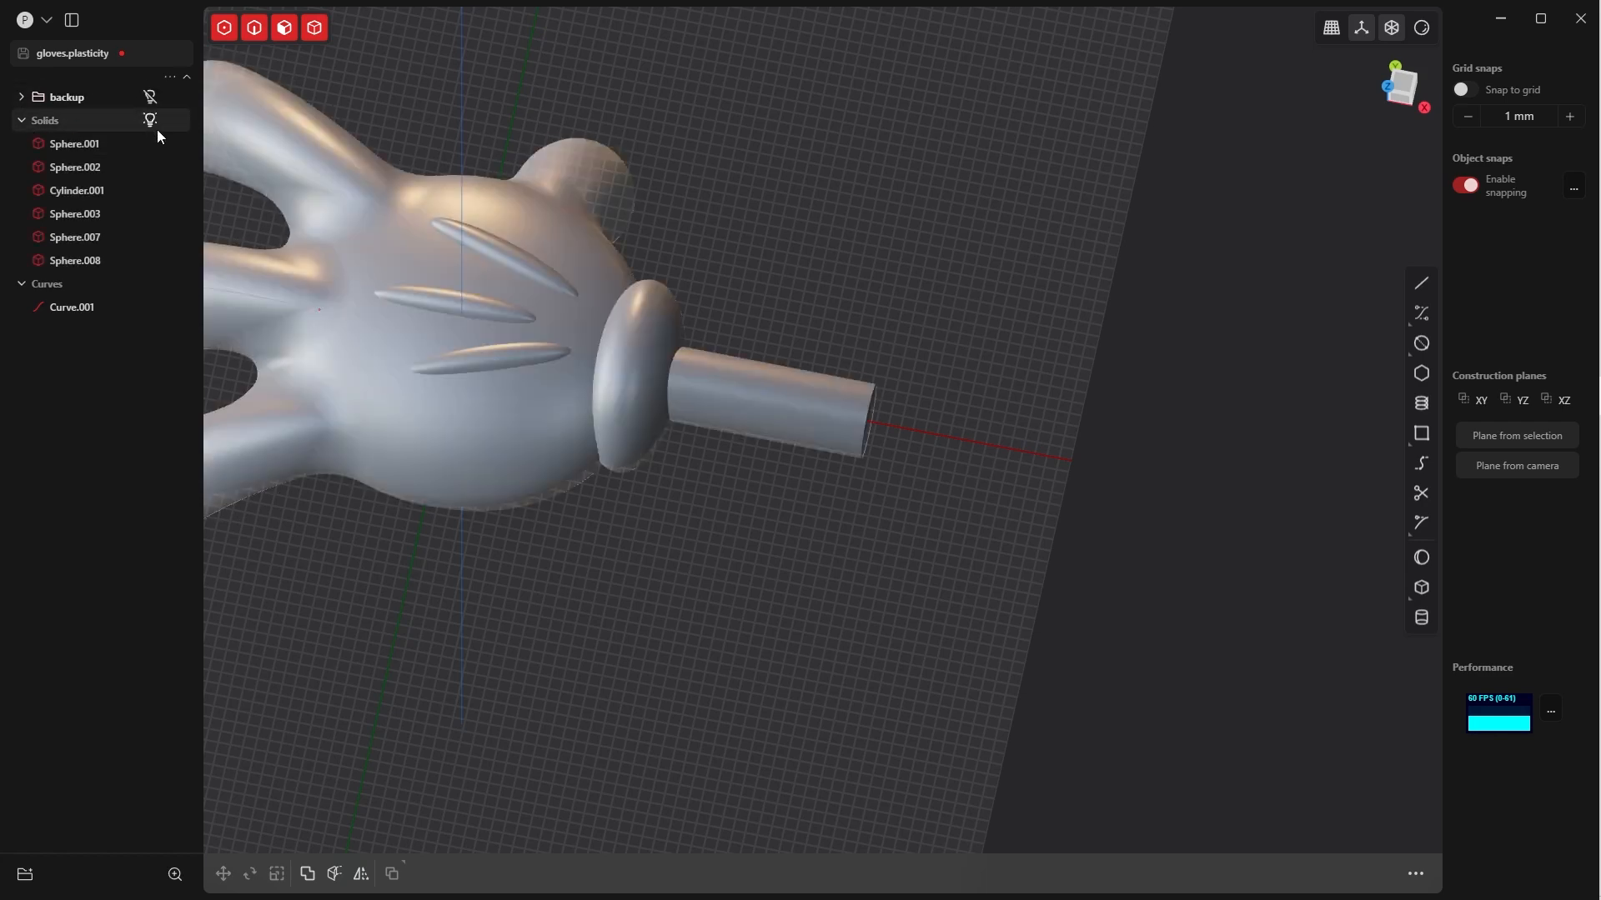
In the Top view, move the thumb-side crease slightly closer to the middle crease
{"action": "key", "text": "KP_7"}
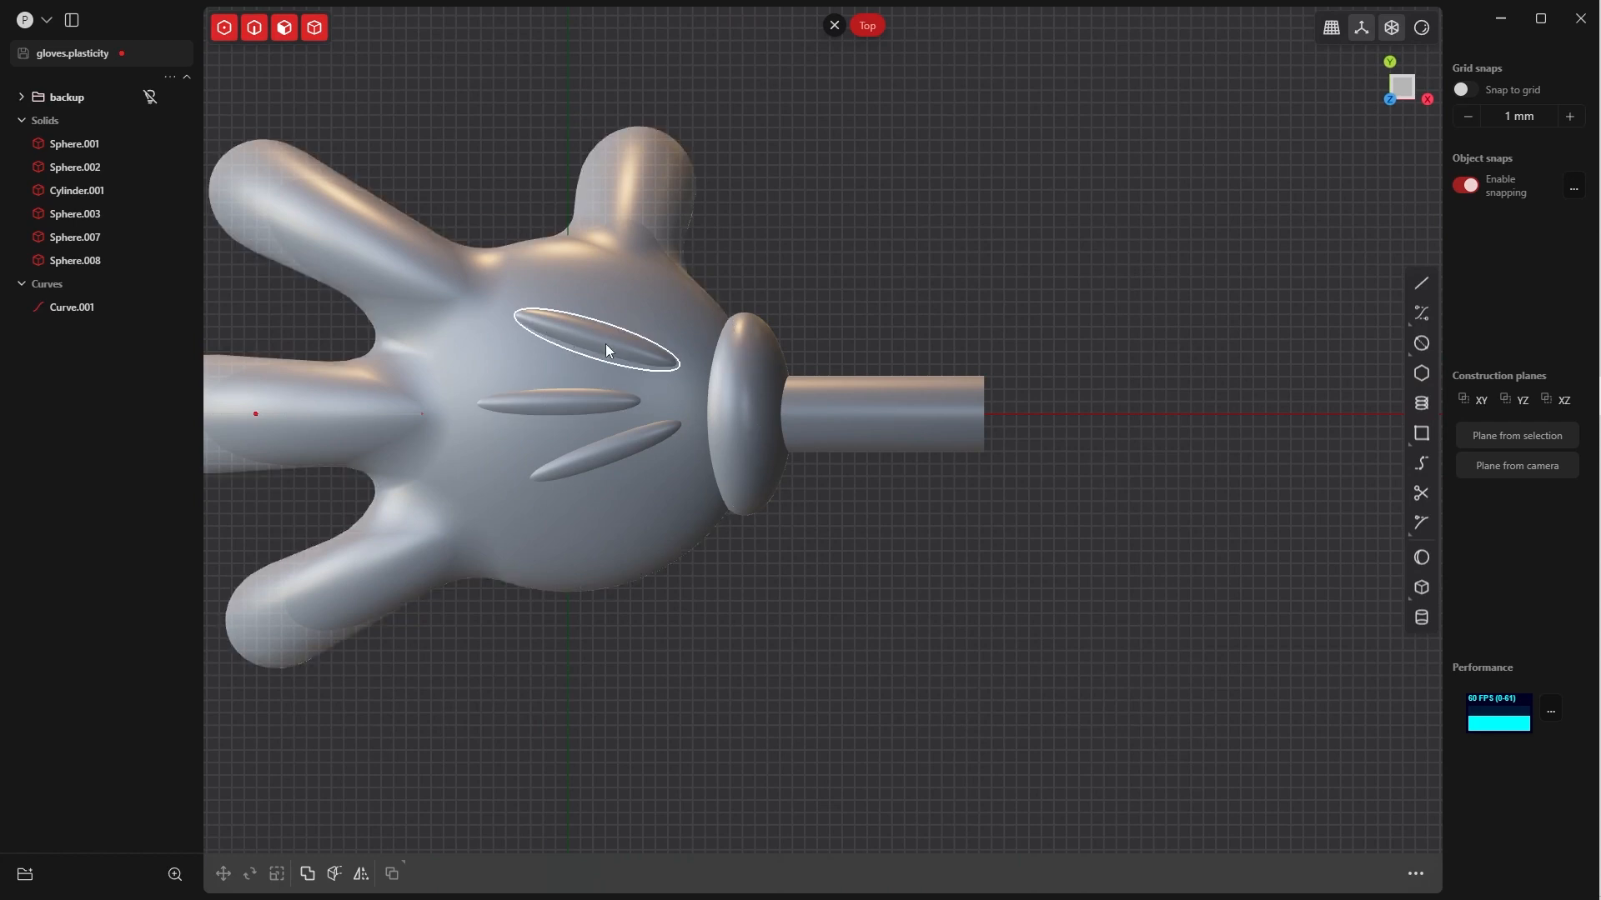
{"action": "left_click", "coordinate": [606, 344]}
{"action": "key", "text": "g"}
{"action": "key", "text": "g"}
{"action": "left_click", "coordinate": [629, 365]}
{"action": "left_click", "coordinate": [492, 824]}
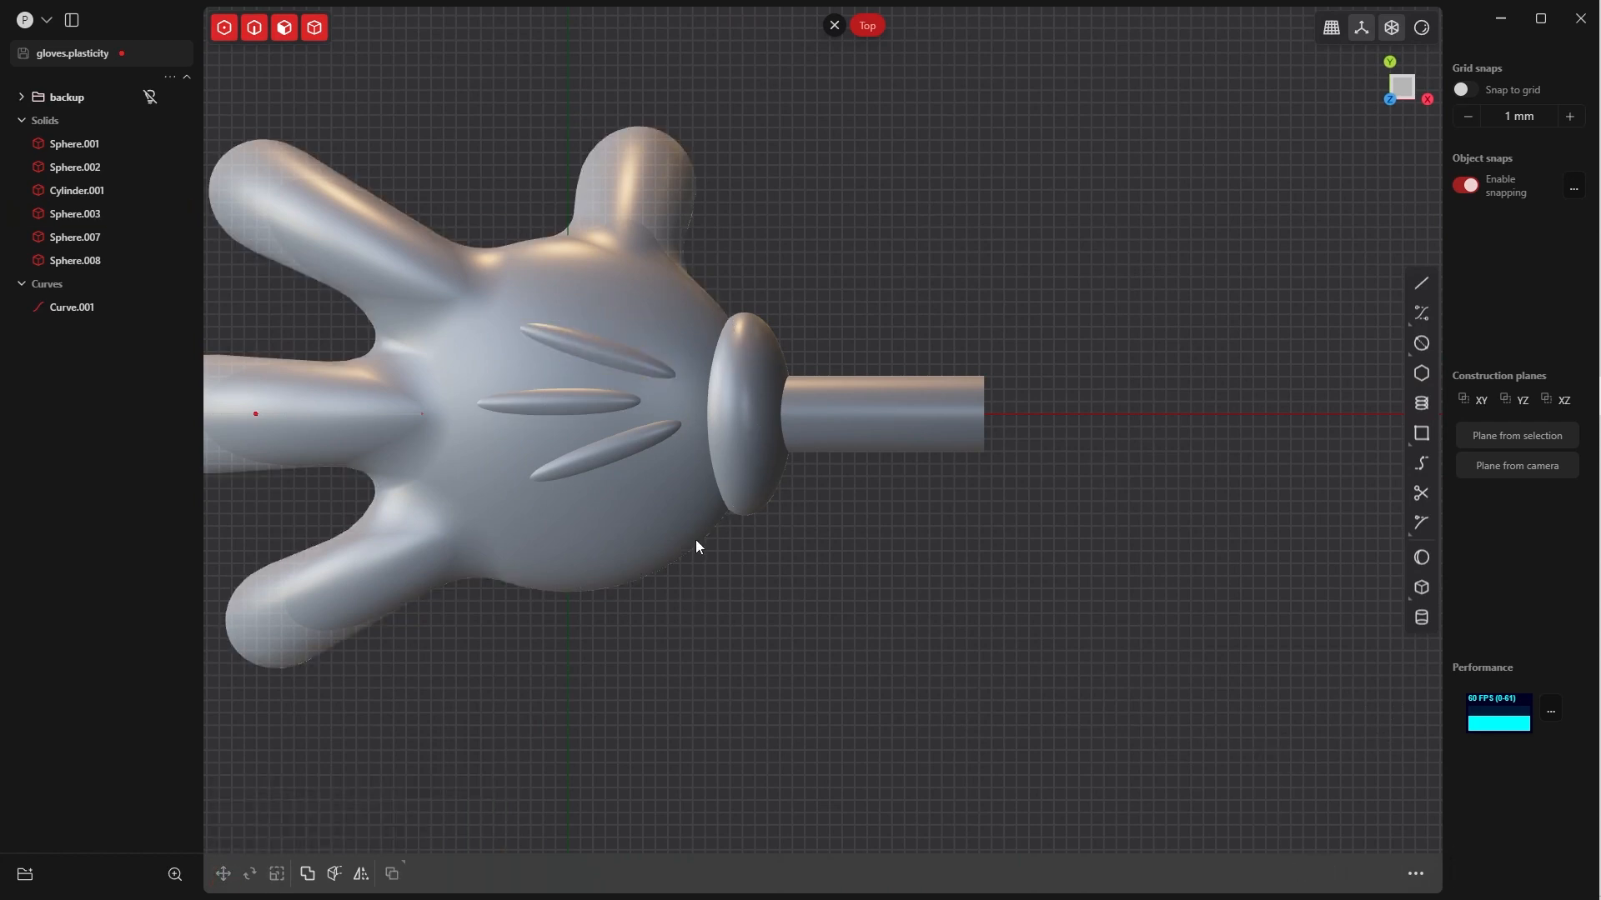
Unite the three back-of-hand creases with the hand using a Boolean Union, with the hand as the target body
{"action": "middle_click_drag", "start_coordinate": [650, 316], "coordinate": [692, 279], "text": "shift"}
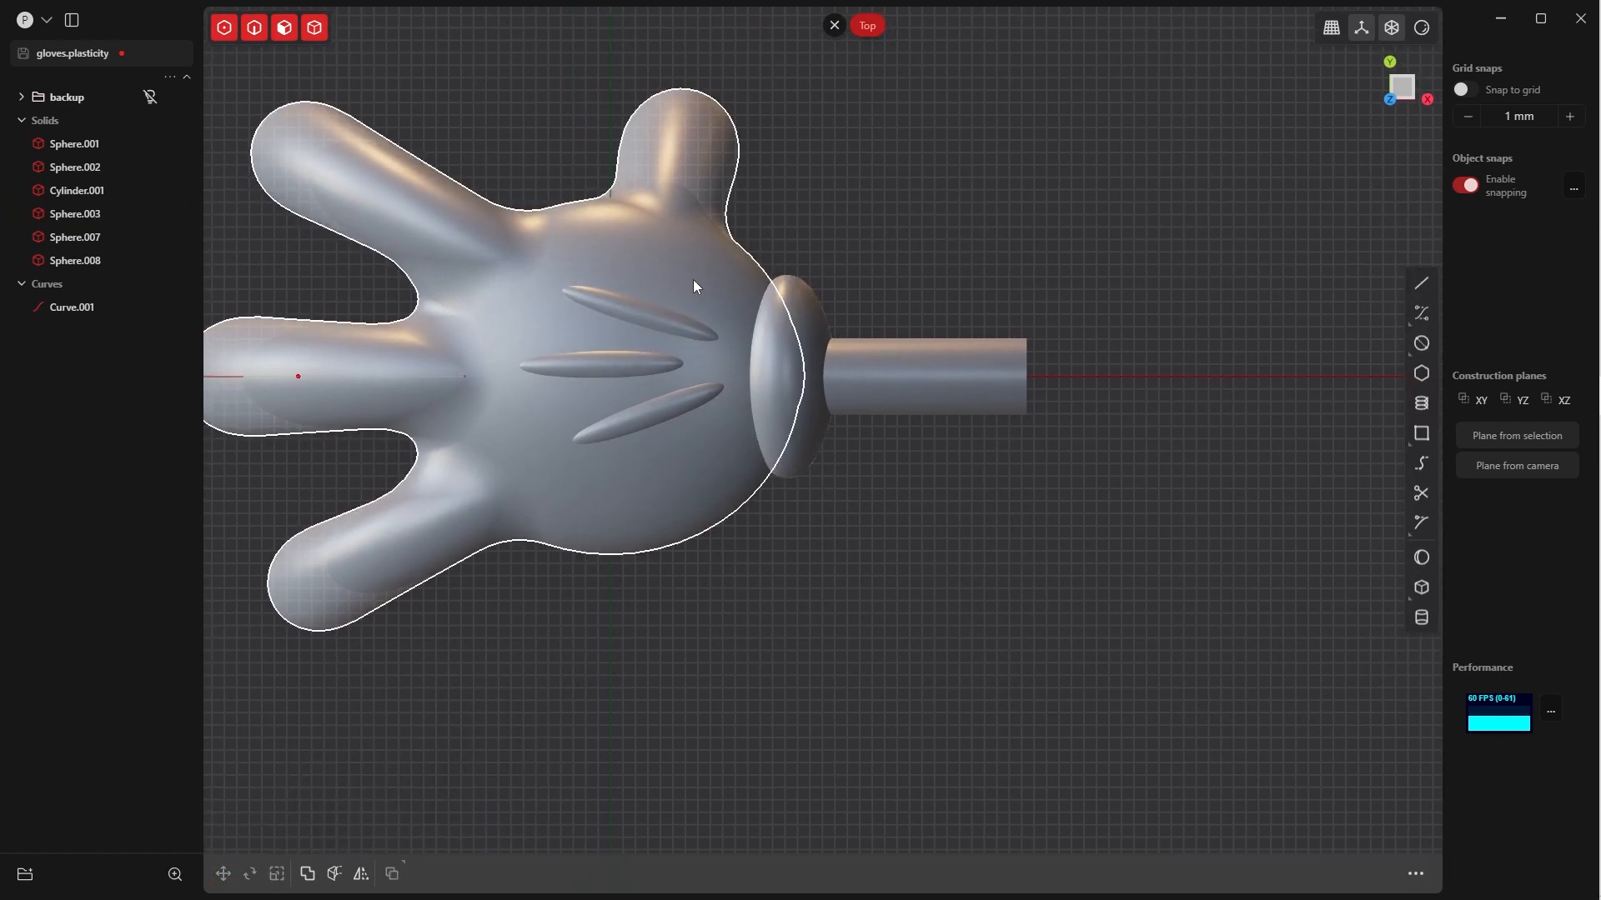
{"action": "key", "text": "q"}
{"action": "key", "text": "q"}
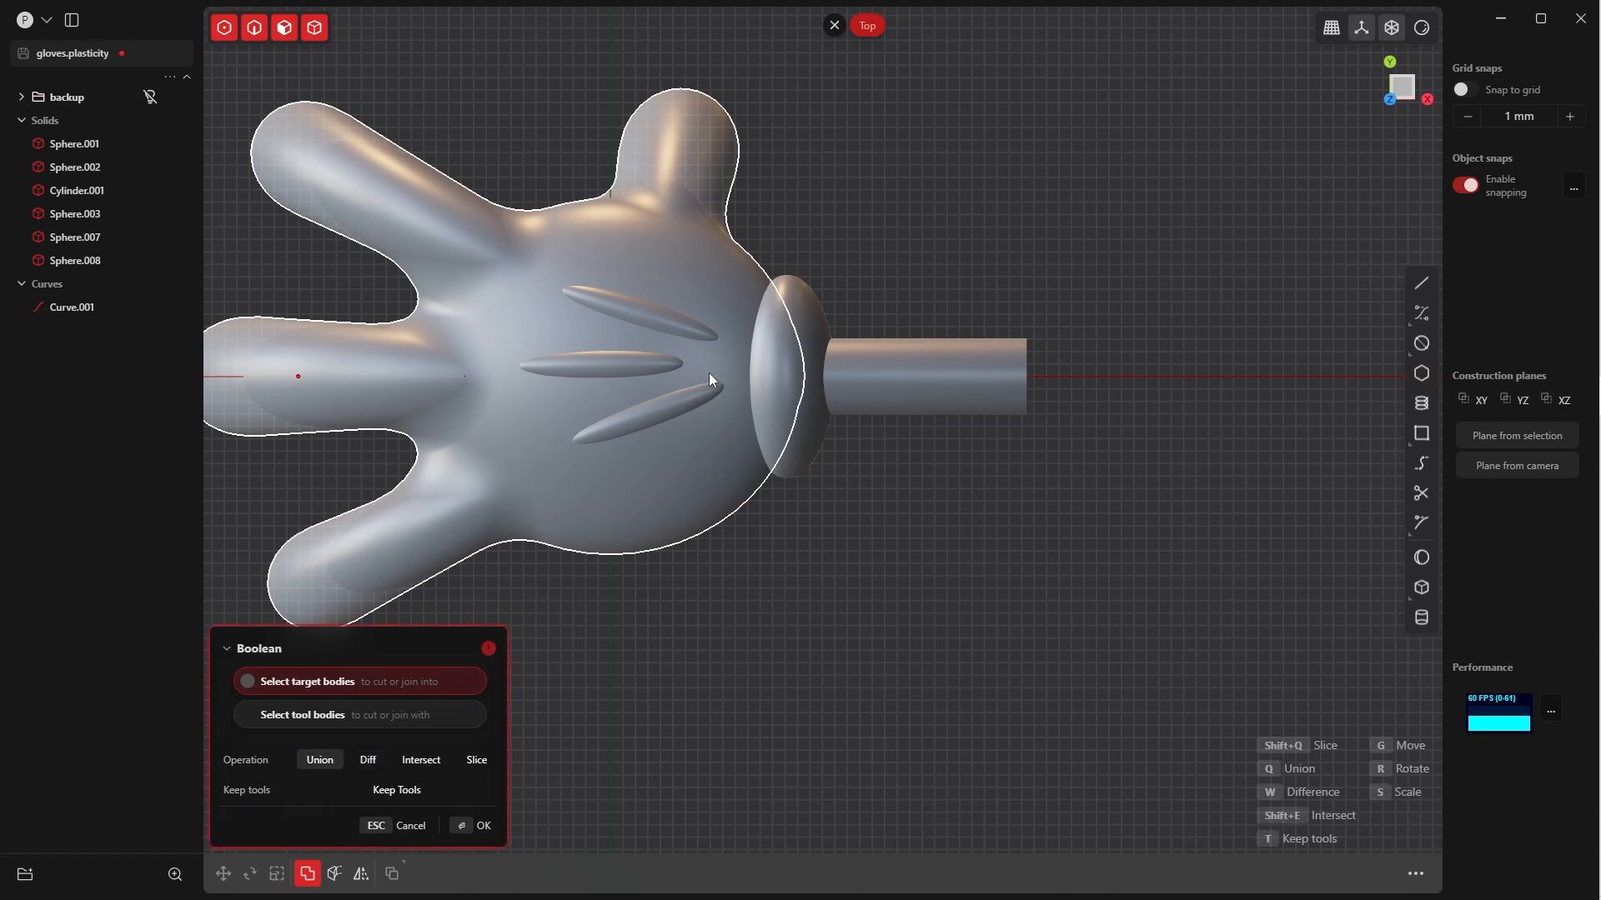
{"action": "left_click", "coordinate": [692, 467]}
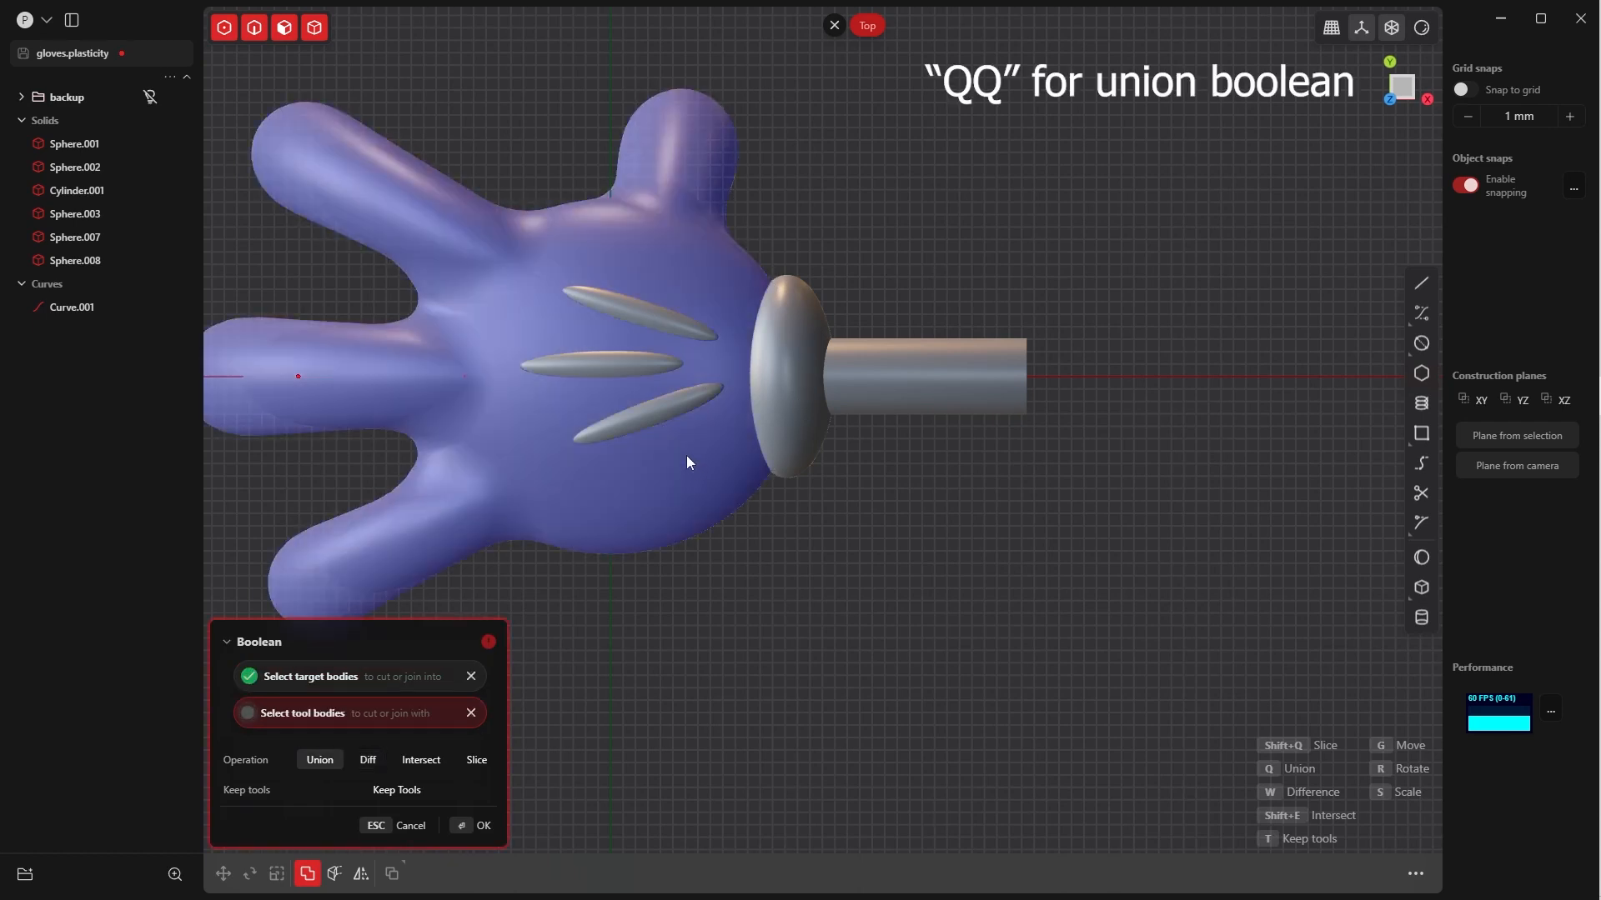
{"action": "left_click", "coordinate": [657, 416]}
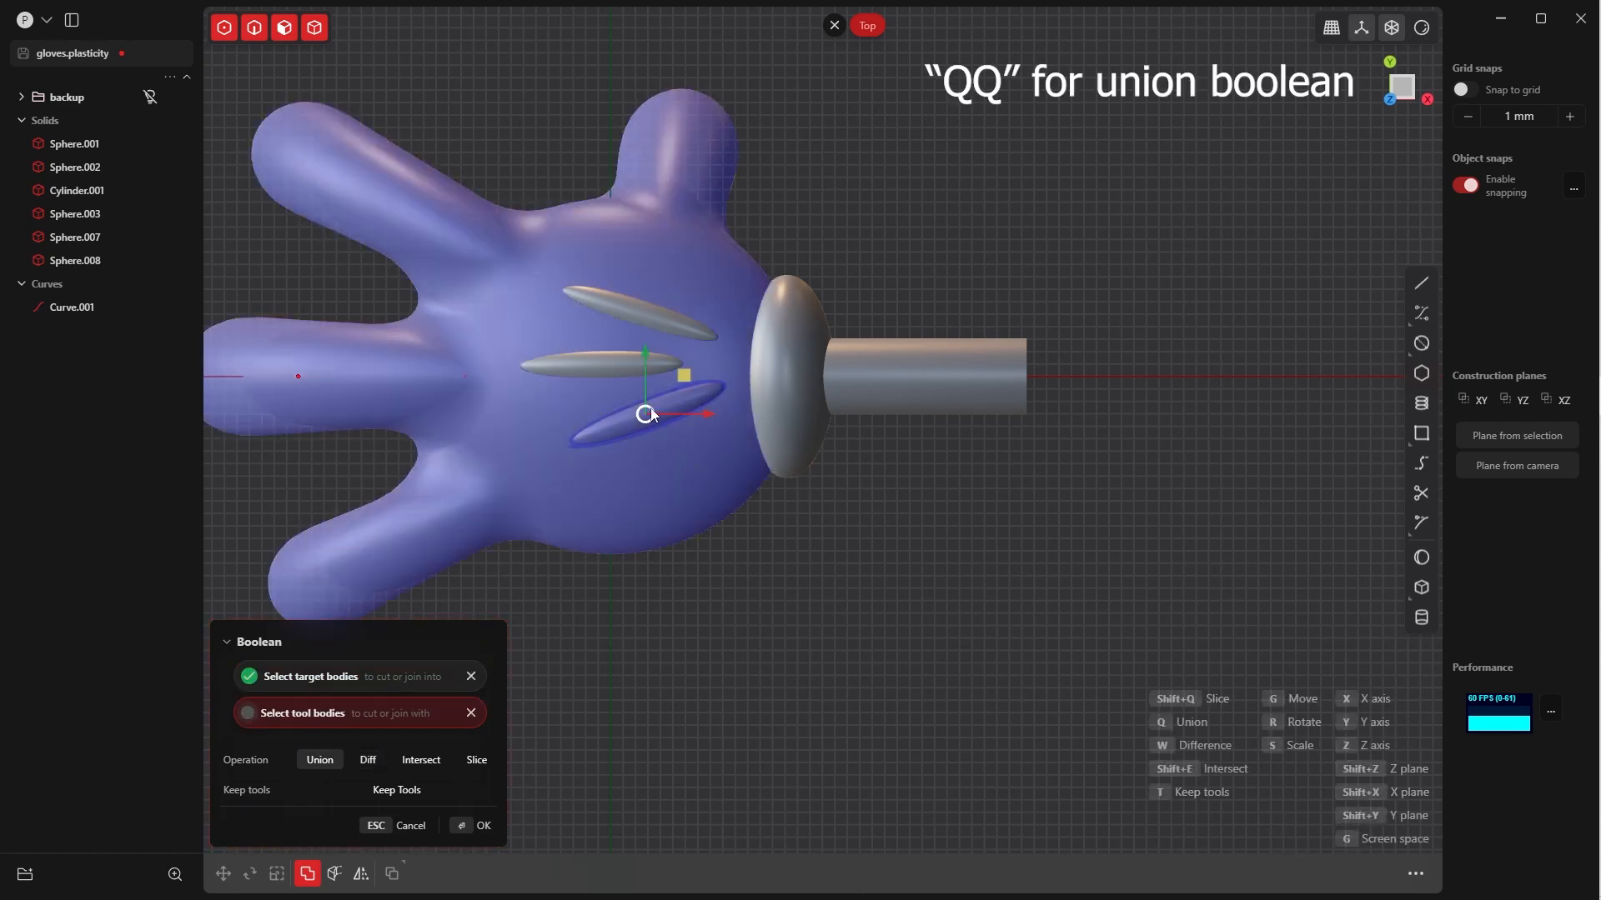
{"action": "left_click", "coordinate": [602, 362]}
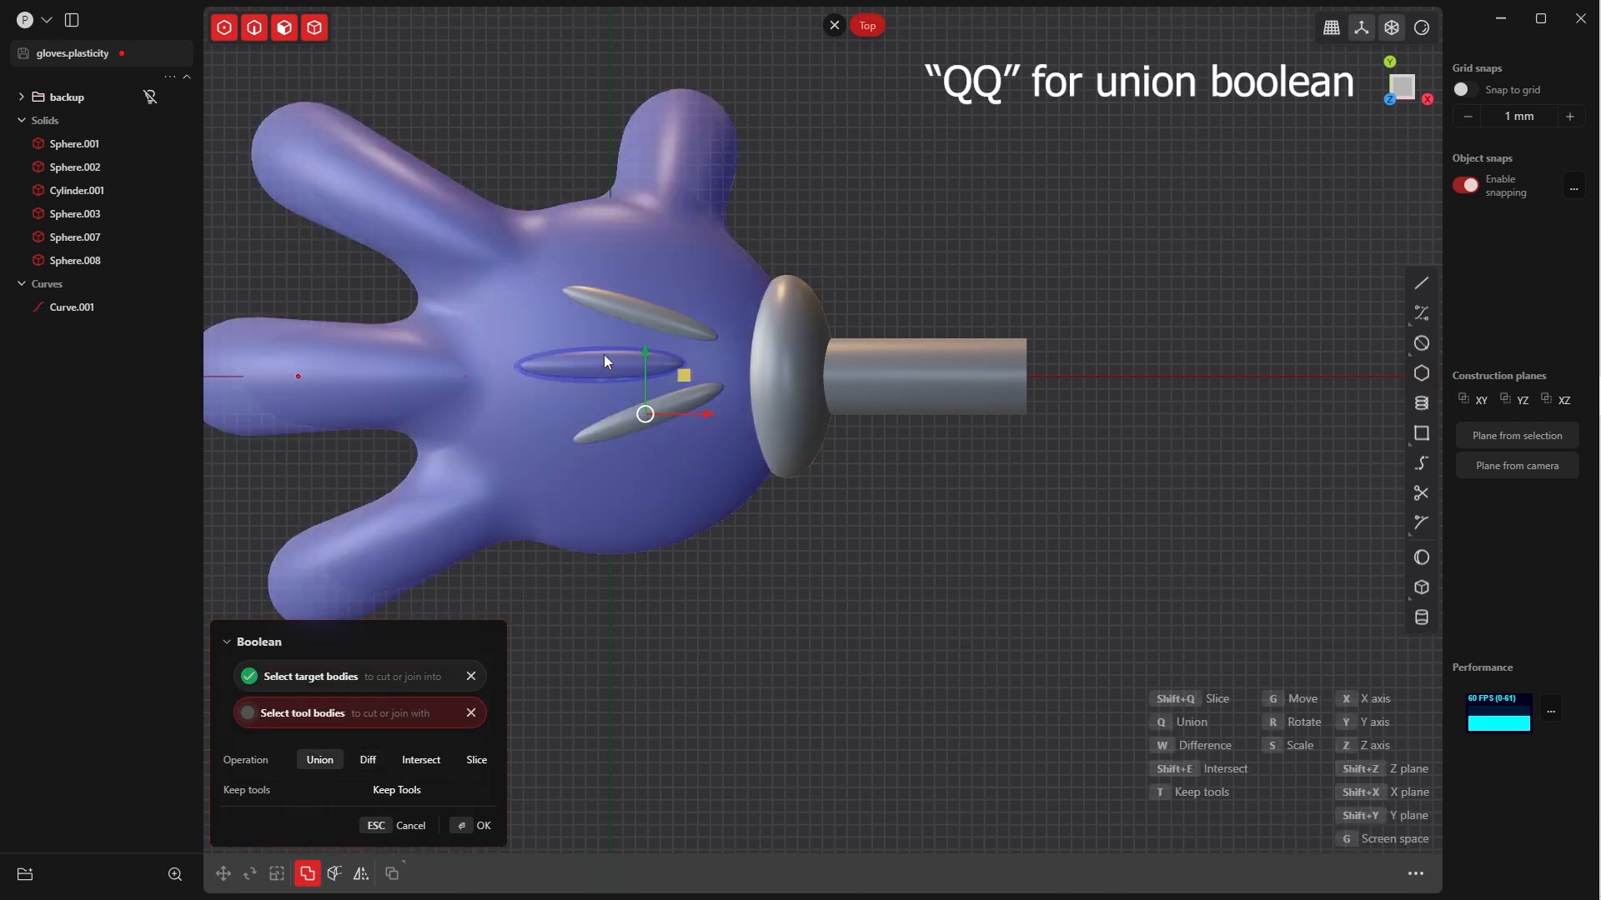
{"action": "left_click", "coordinate": [620, 421], "text": "shift"}
{"action": "left_click", "coordinate": [616, 304], "text": "shift"}
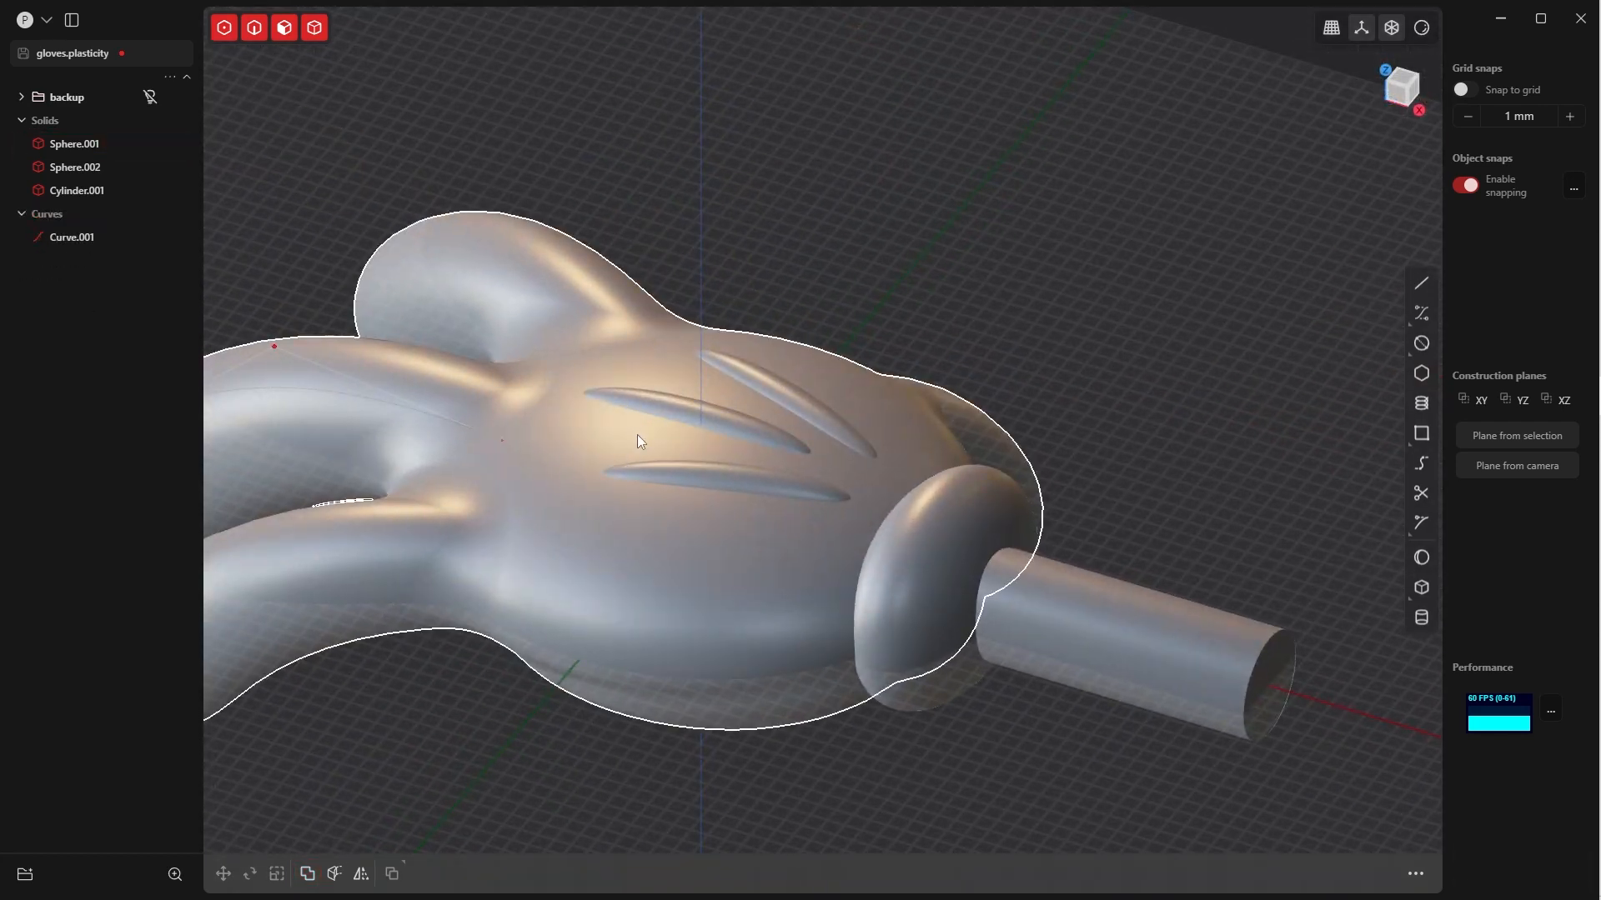
Fillet the edges where all three creases meet the back of the hand with a small conic radius
{"action": "key", "text": "Tab"}
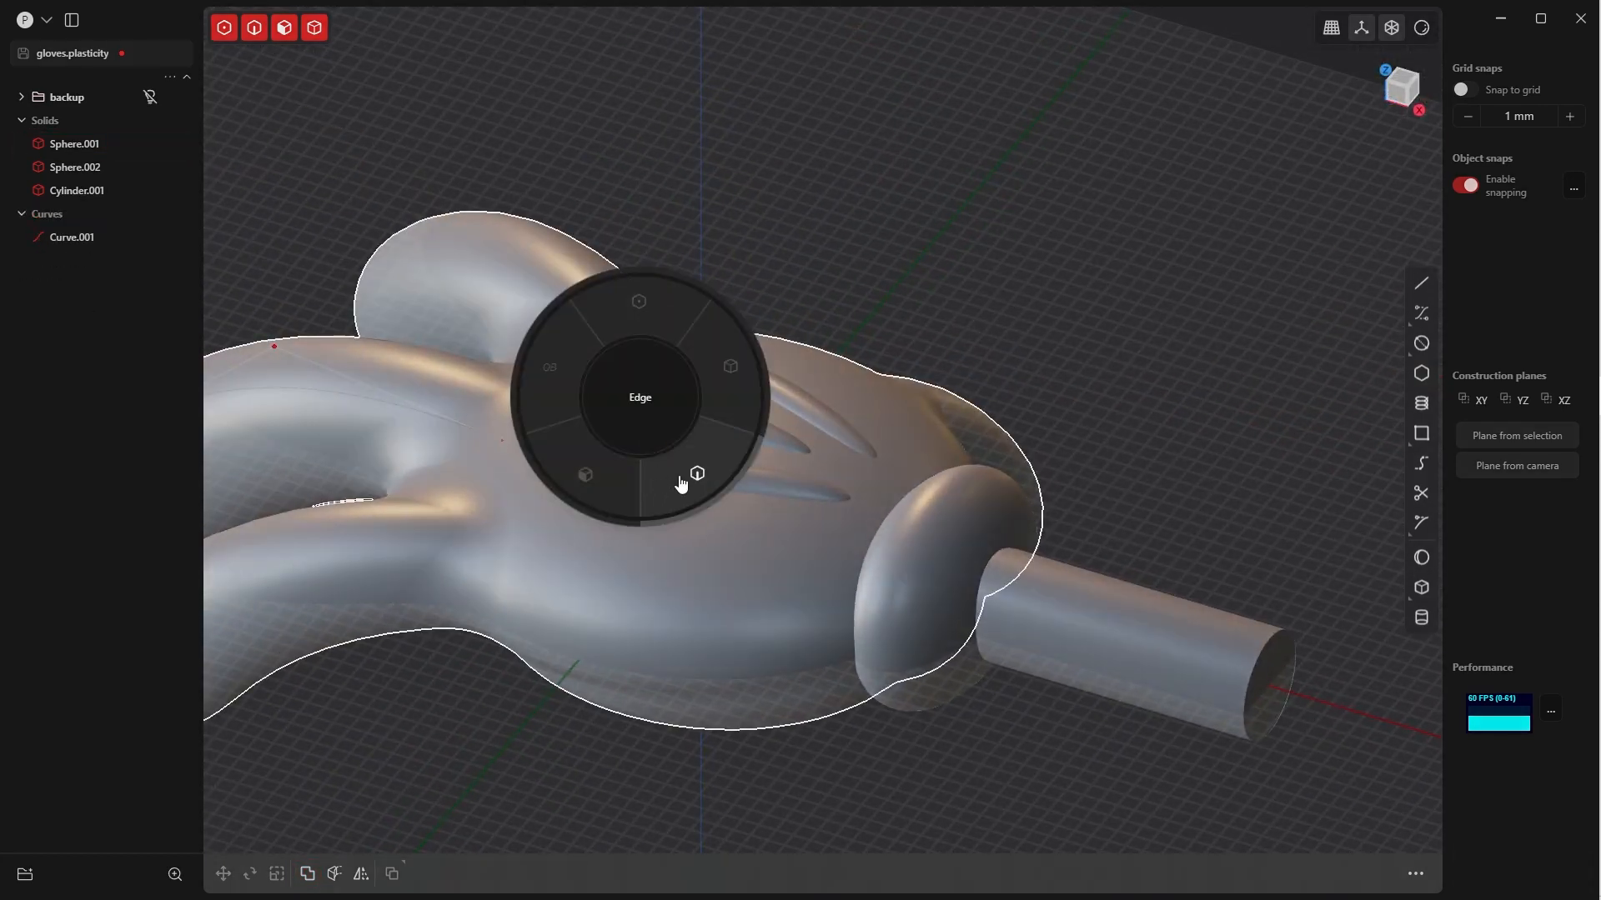
{"action": "left_click", "coordinate": [682, 481]}
{"action": "left_click", "coordinate": [698, 487]}
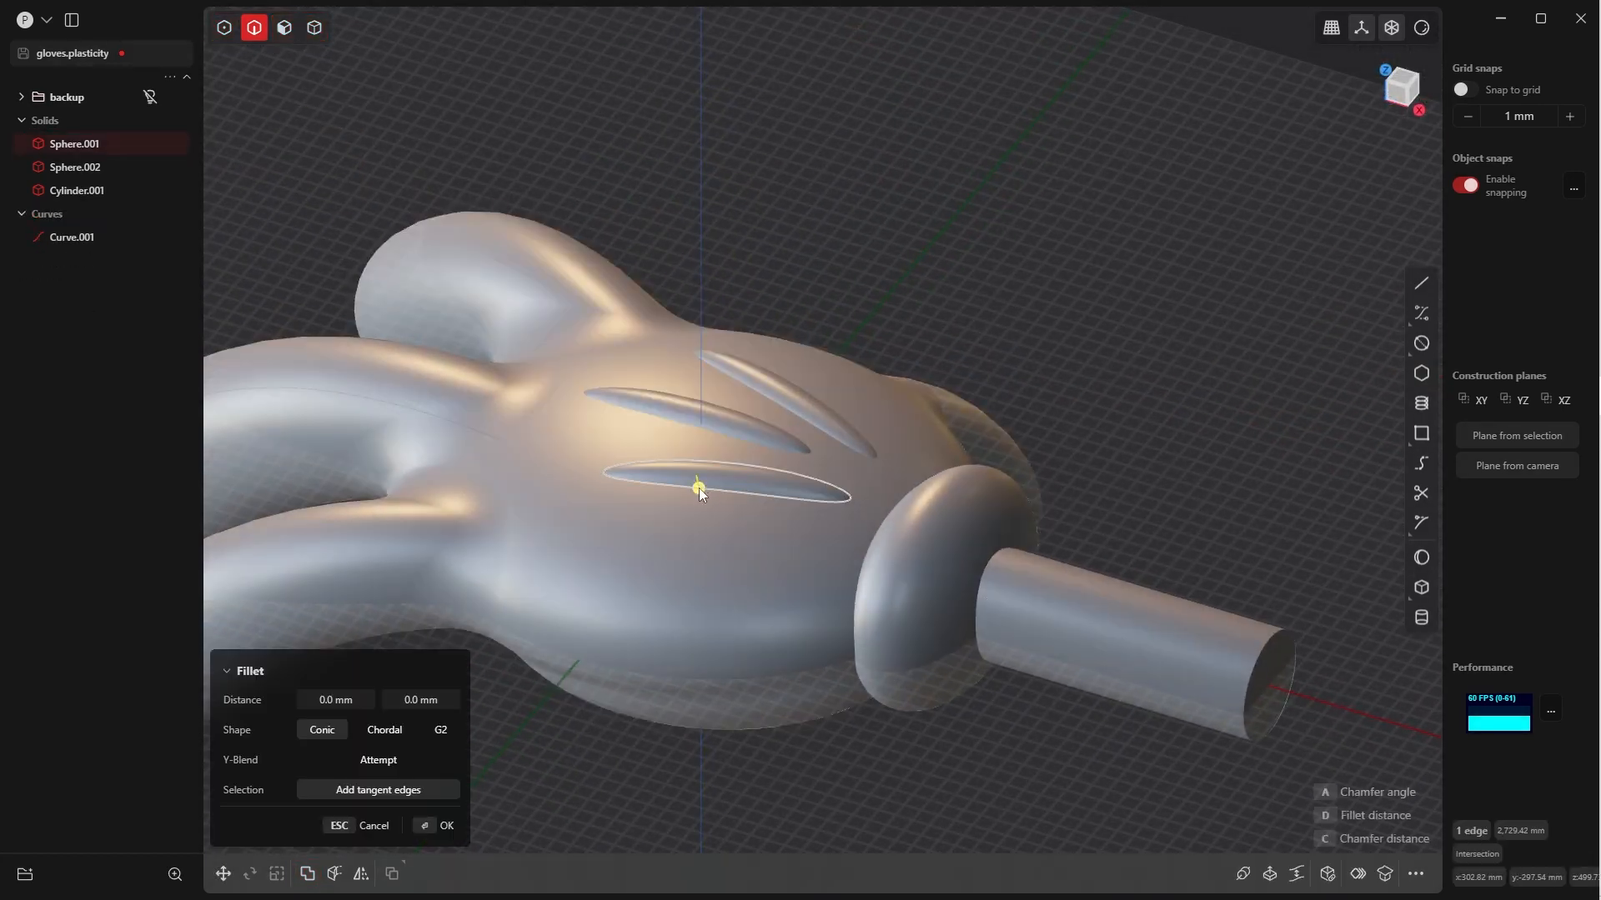
{"action": "left_click", "coordinate": [679, 422]}
{"action": "left_click", "coordinate": [772, 398]}
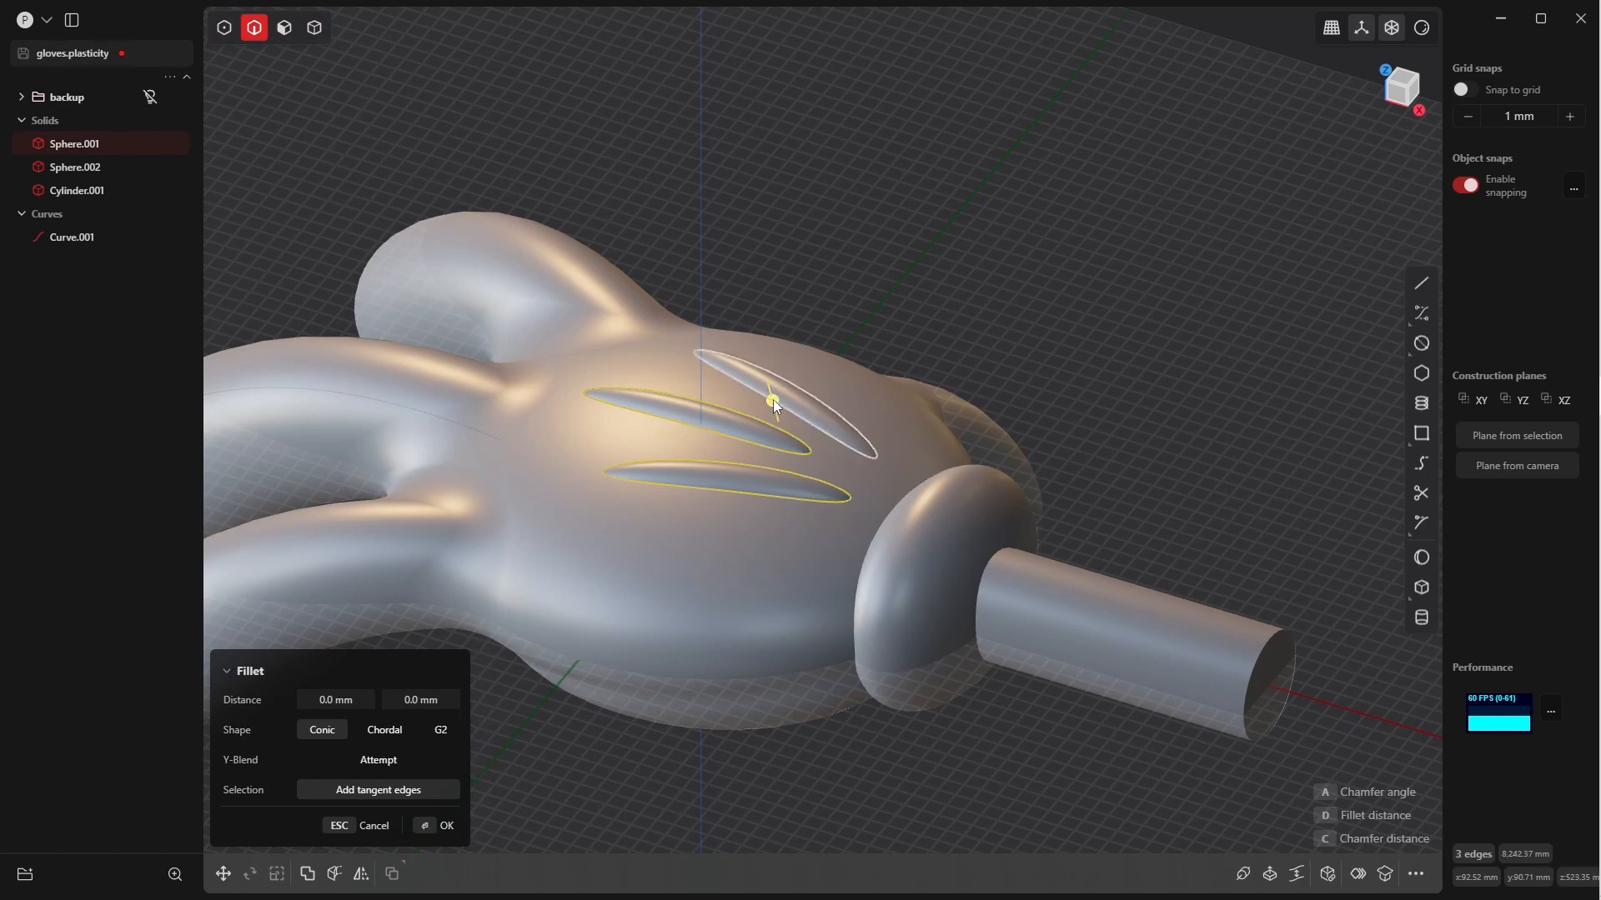
{"action": "middle_click_drag", "start_coordinate": [773, 398], "coordinate": [807, 461]}
{"action": "scroll", "coordinate": [807, 460], "scroll_direction": "up", "scroll_amount": 4}
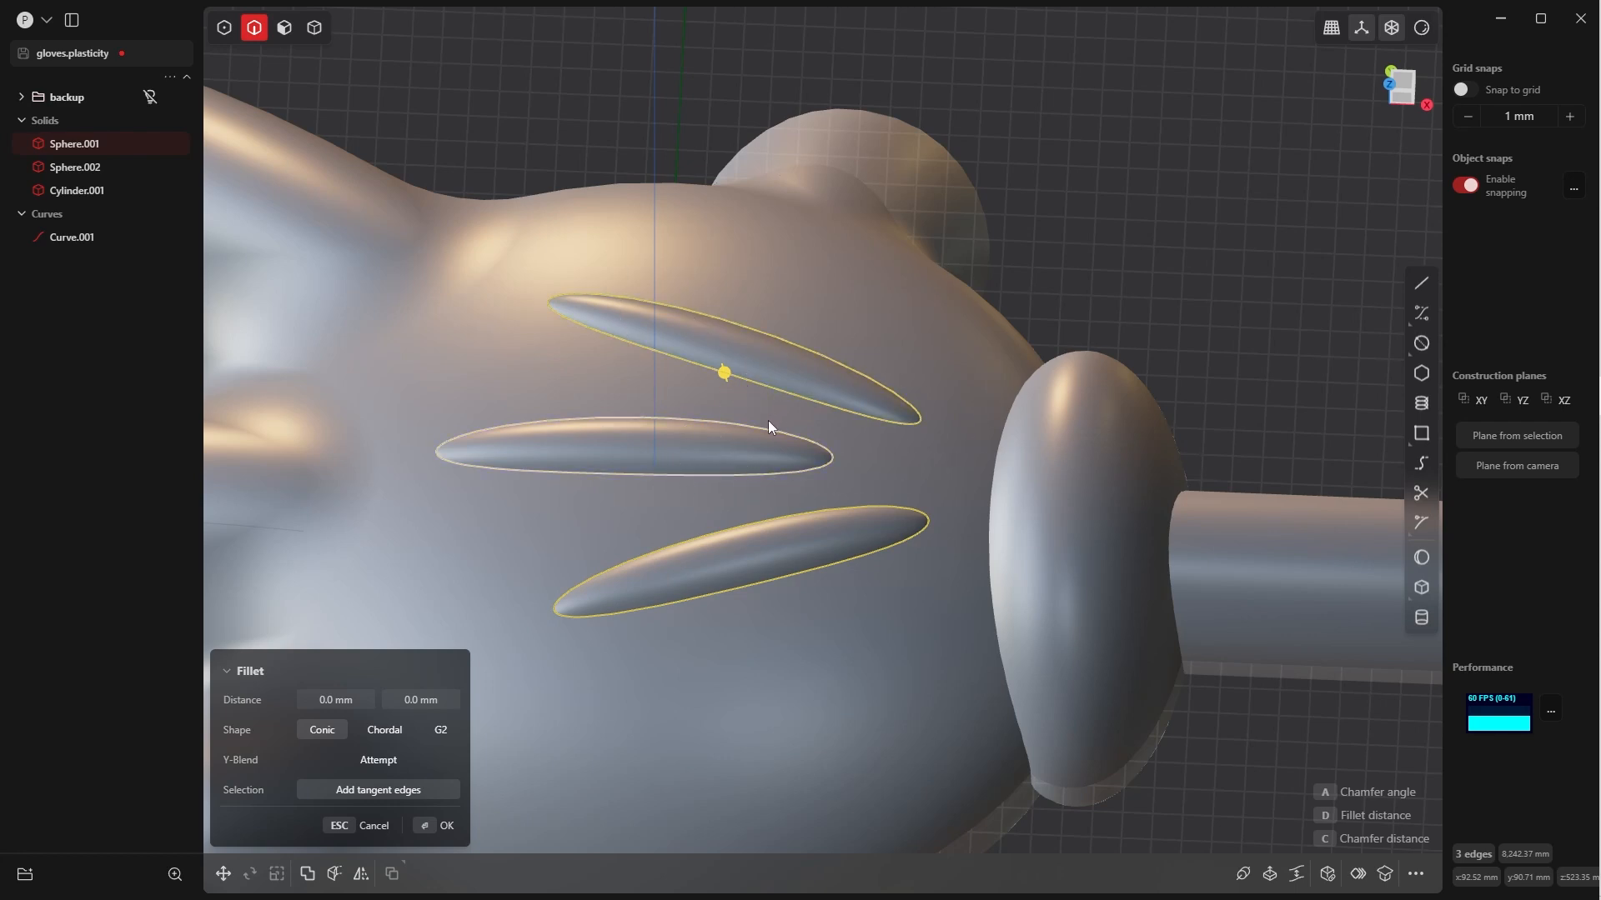
{"action": "key", "text": "d"}
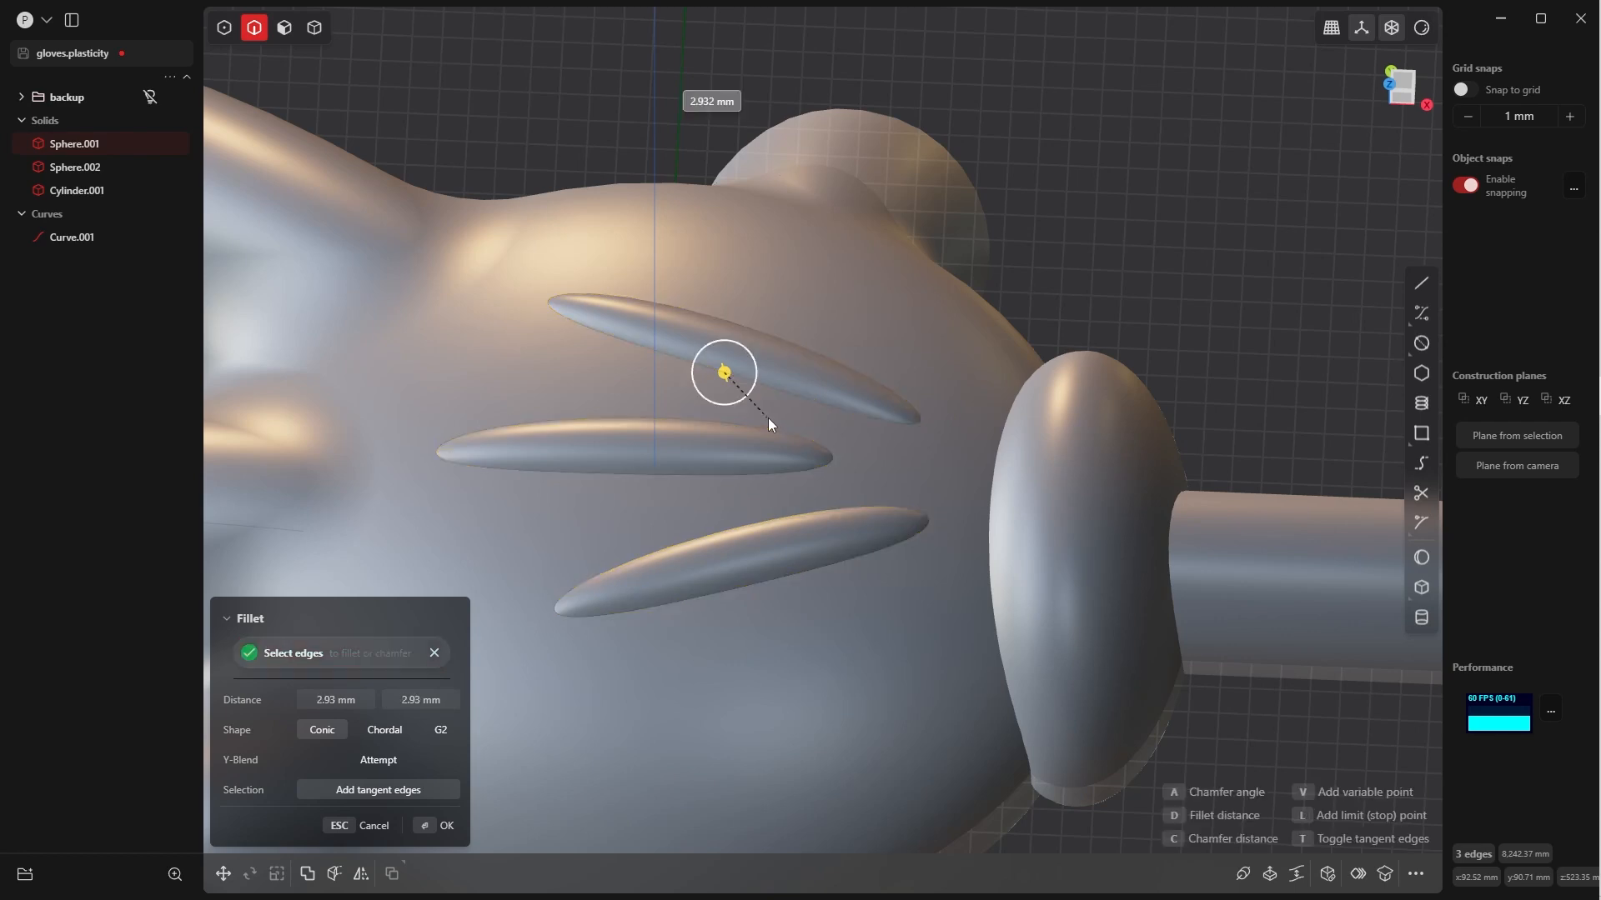
{"action": "left_click", "coordinate": [793, 303]}
{"action": "left_click", "coordinate": [485, 753]}
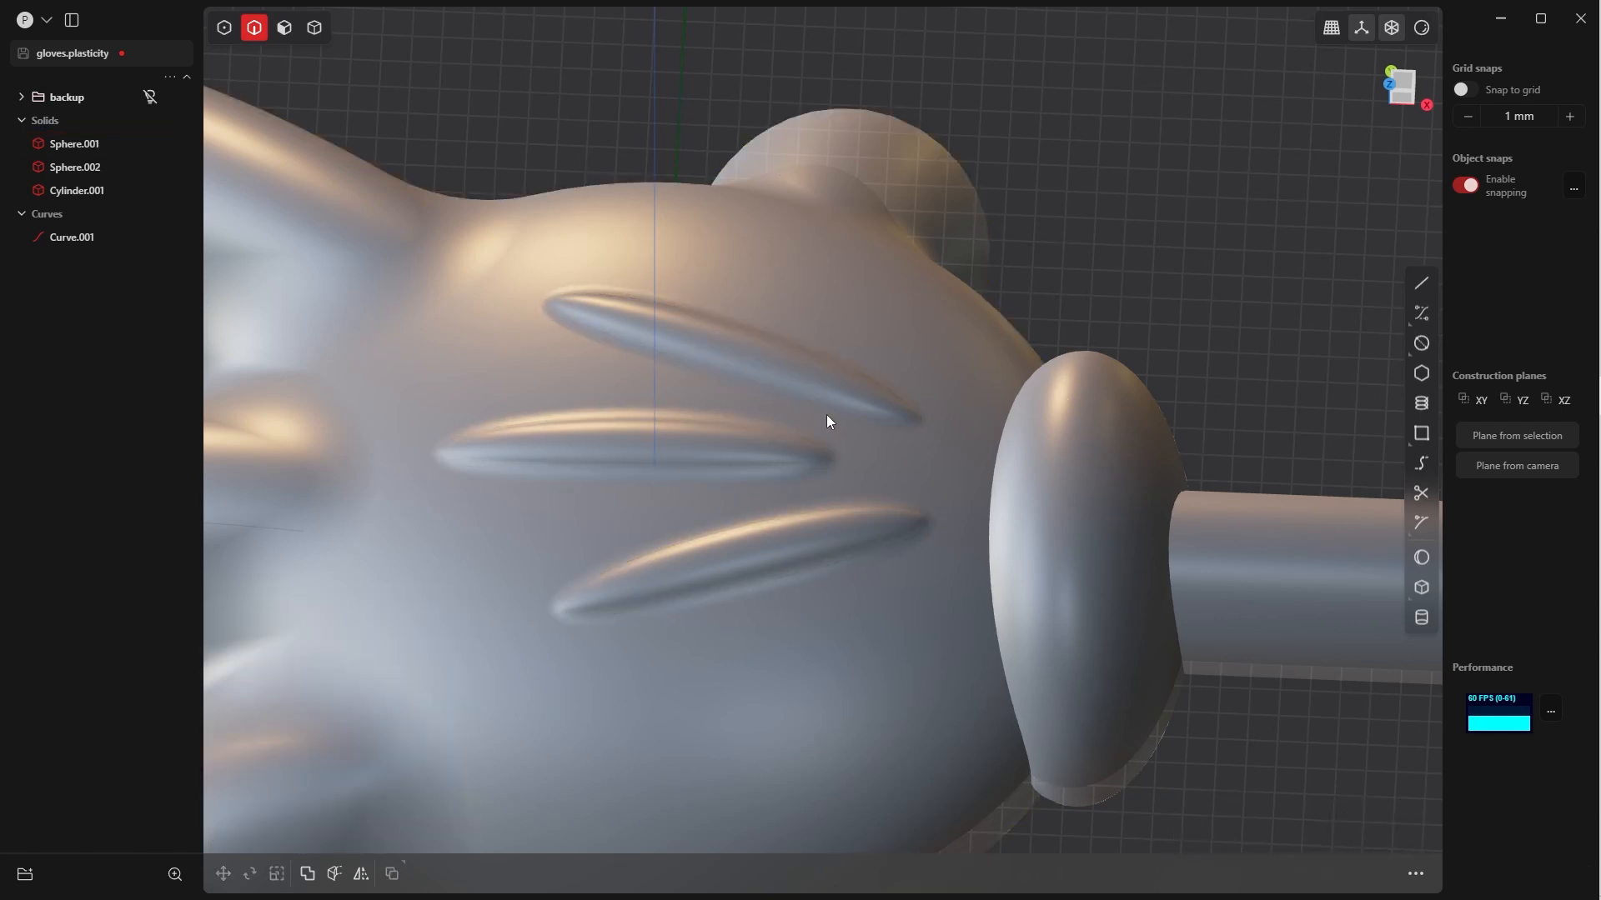
Unite the hand and the wrist cuff with a Boolean Union, leaving the arm cylinder separate
{"action": "scroll", "coordinate": [821, 407], "scroll_direction": "down", "scroll_amount": 5}
{"action": "middle_click_drag", "start_coordinate": [798, 353], "coordinate": [797, 462]}
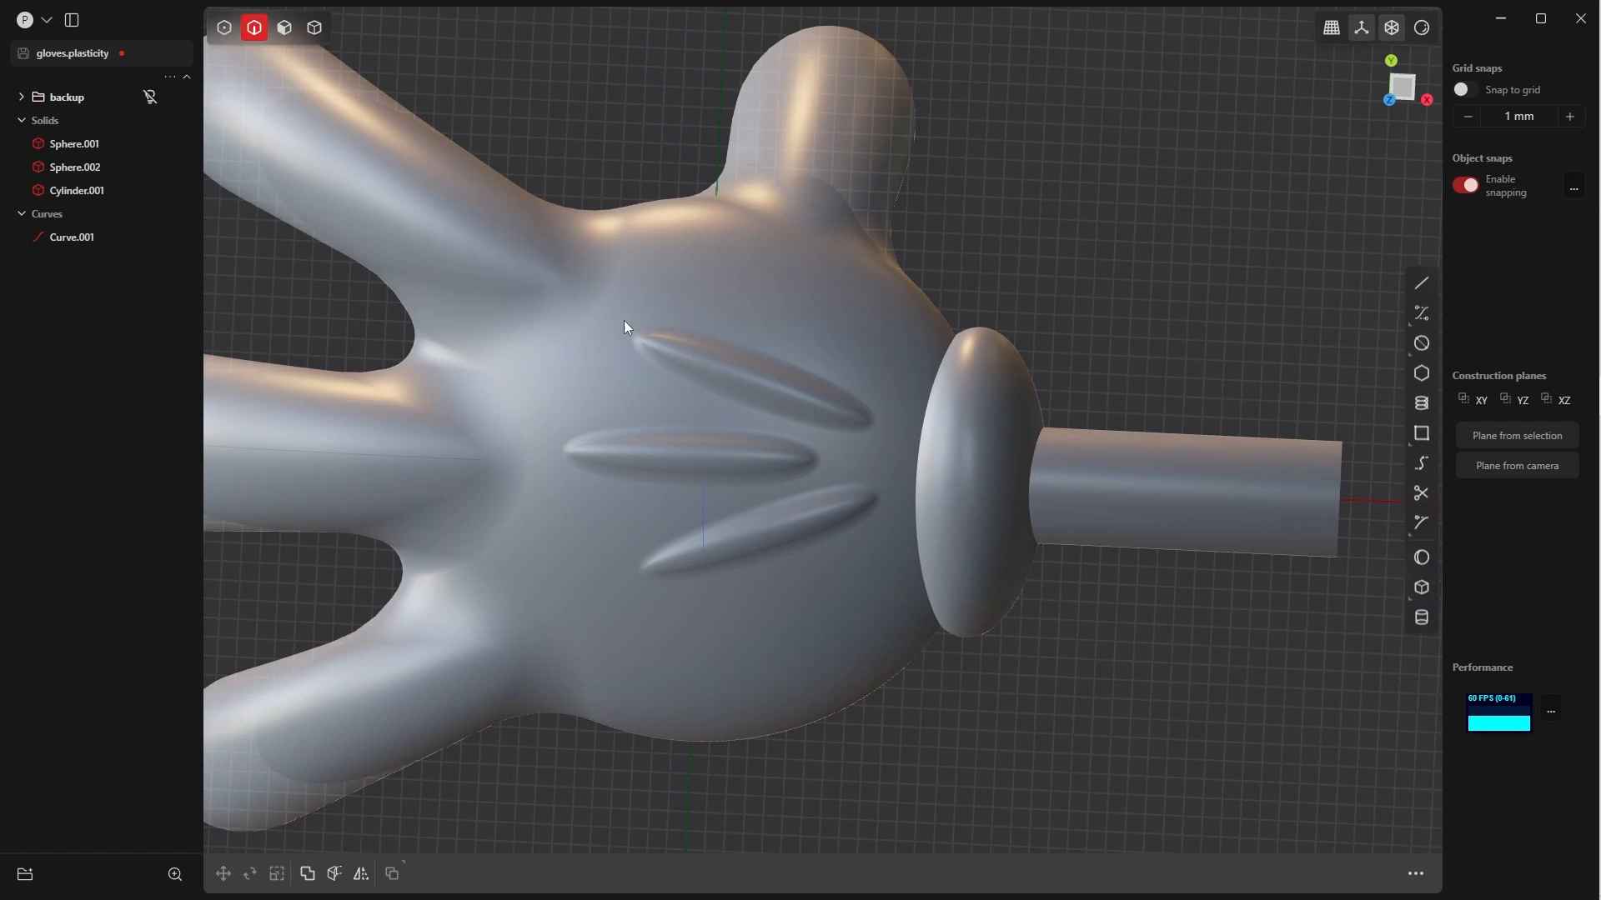
{"action": "middle_click_drag", "start_coordinate": [786, 354], "coordinate": [978, 463]}
{"action": "right_click_drag", "start_coordinate": [928, 375], "coordinate": [842, 359]}
{"action": "left_click", "coordinate": [821, 467], "text": "shift"}
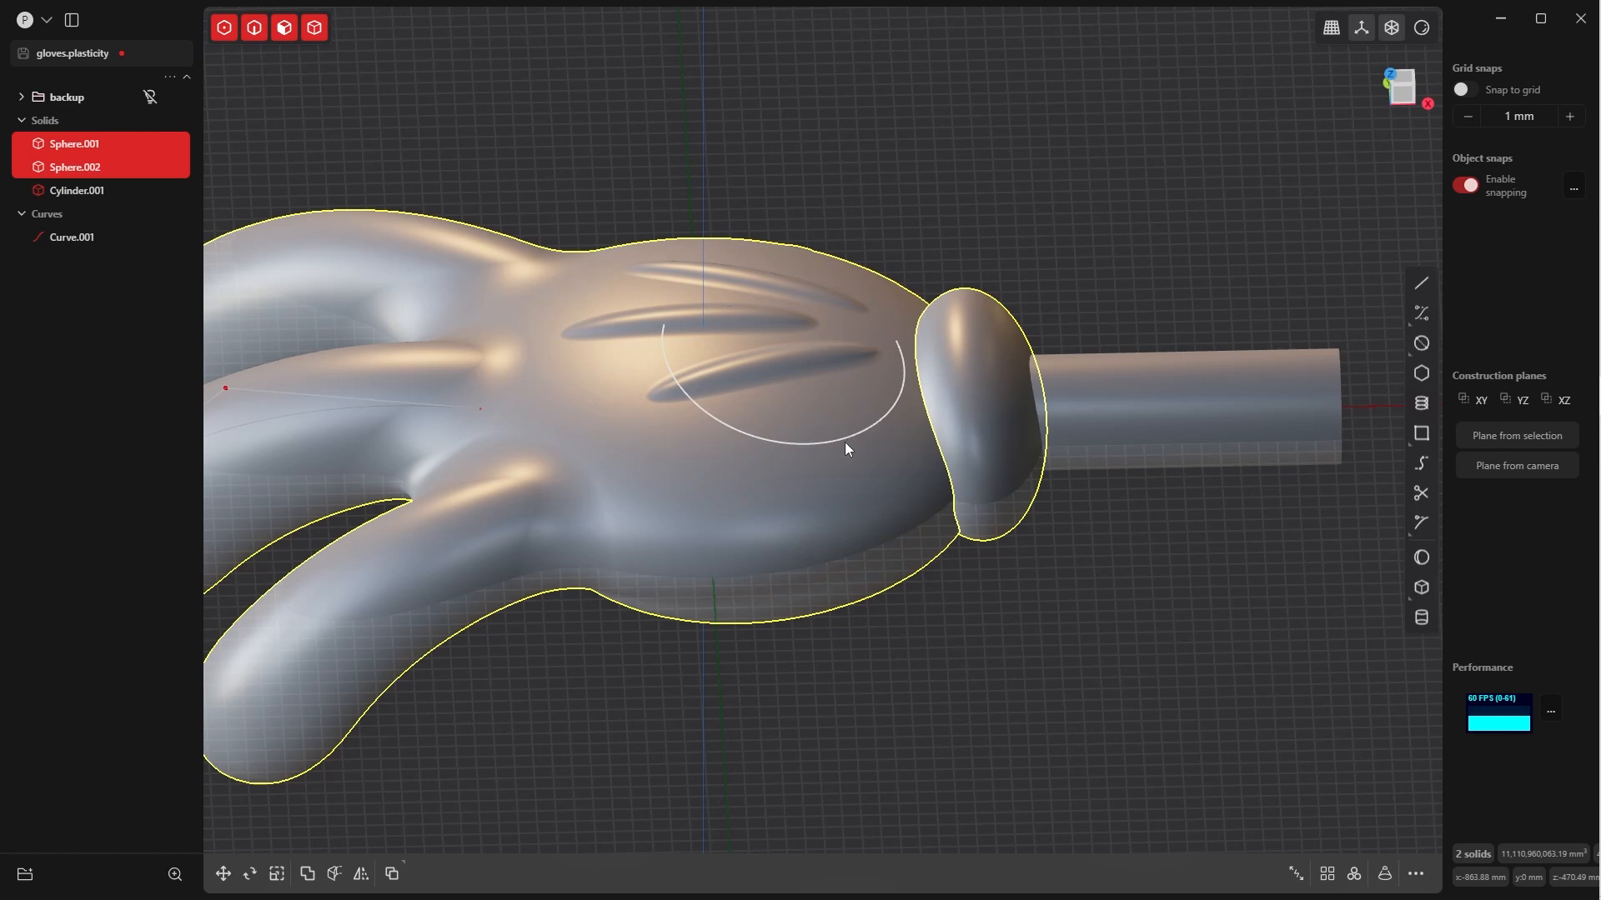
{"action": "key", "text": "q"}
{"action": "key", "text": "q"}
{"action": "left_click", "coordinate": [491, 822]}
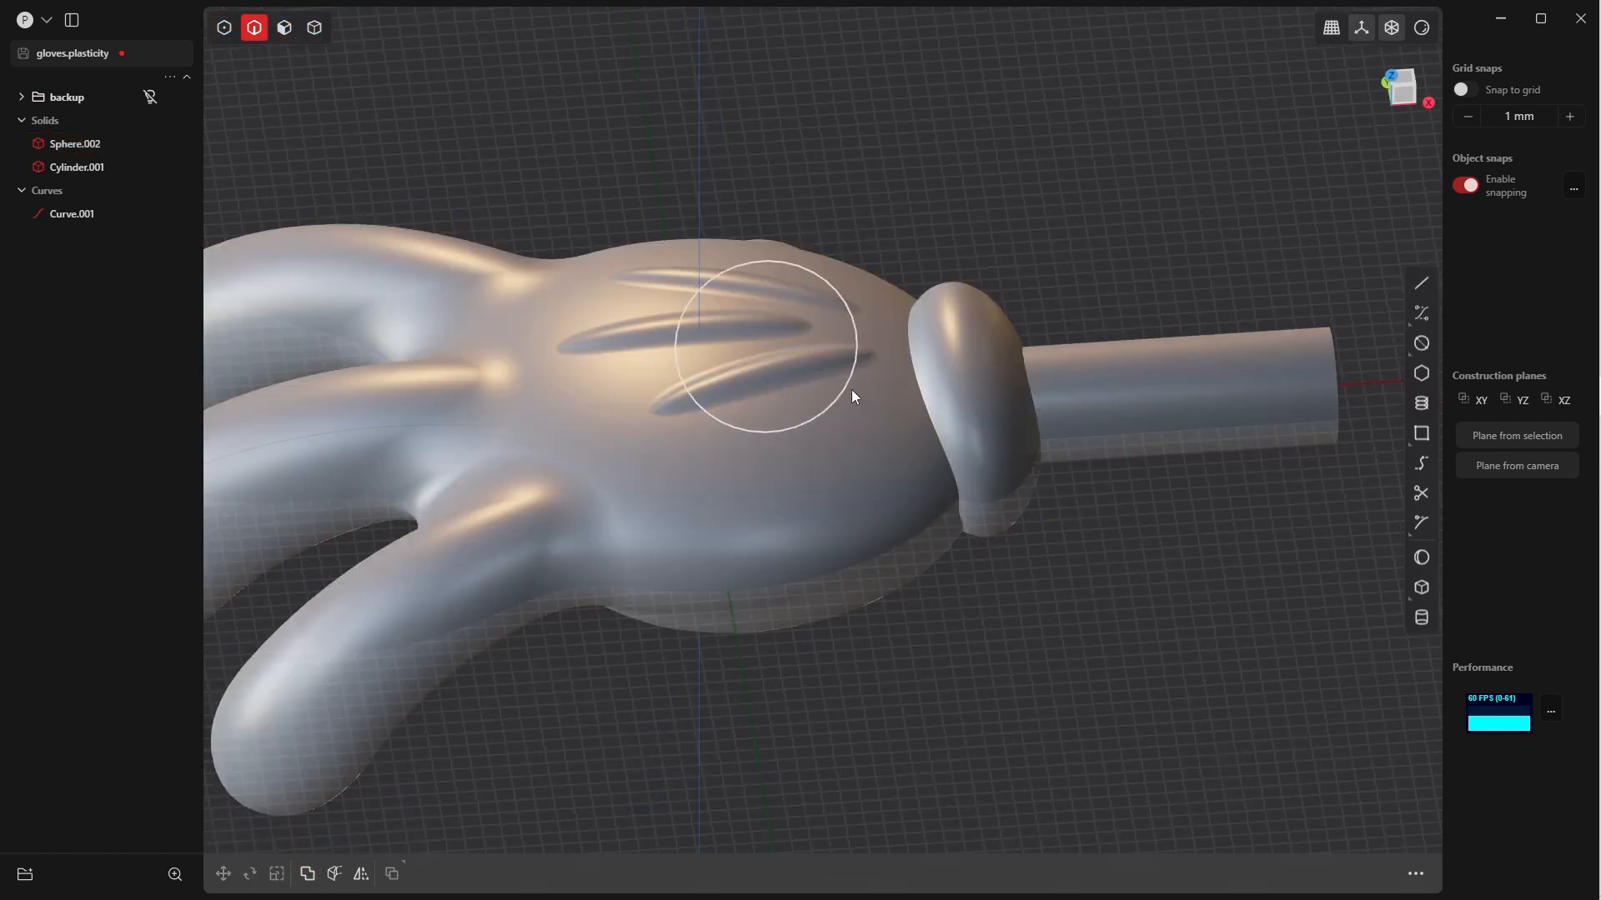
{"action": "left_click", "coordinate": [931, 419]}
{"action": "key", "text": "f"}
{"action": "middle_click_drag", "start_coordinate": [932, 417], "coordinate": [937, 453]}
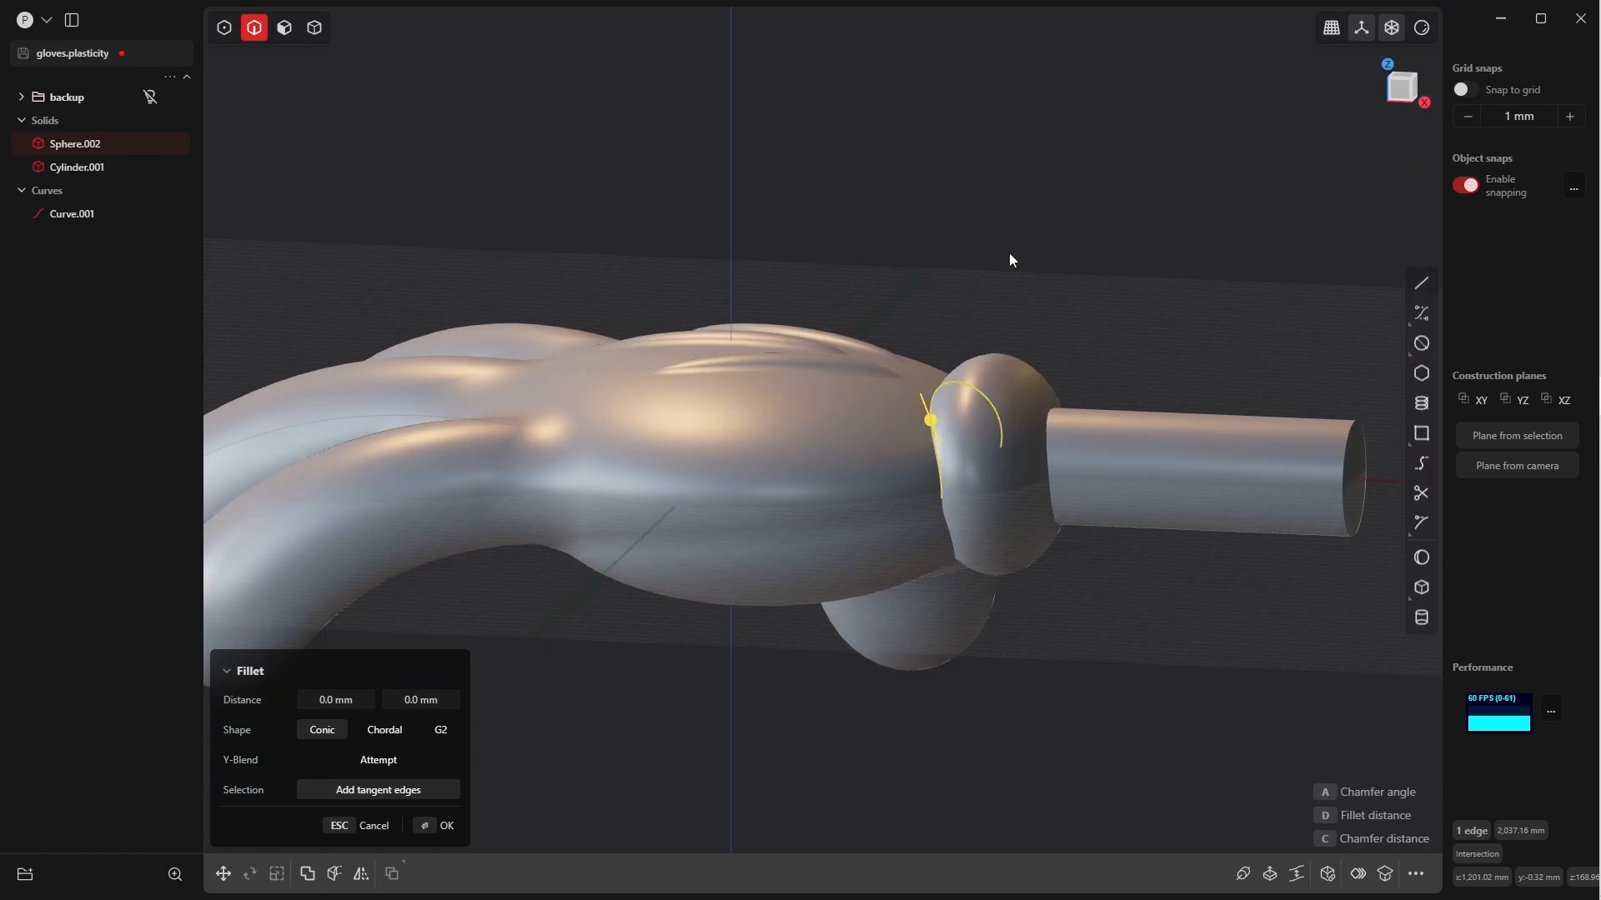
{"action": "key", "text": "Escape"}
Try a conic fillet of about 163.5 mm on the whole edge loop between the palm and the wrist cuff
{"action": "middle_click_drag", "start_coordinate": [939, 367], "coordinate": [827, 592]}
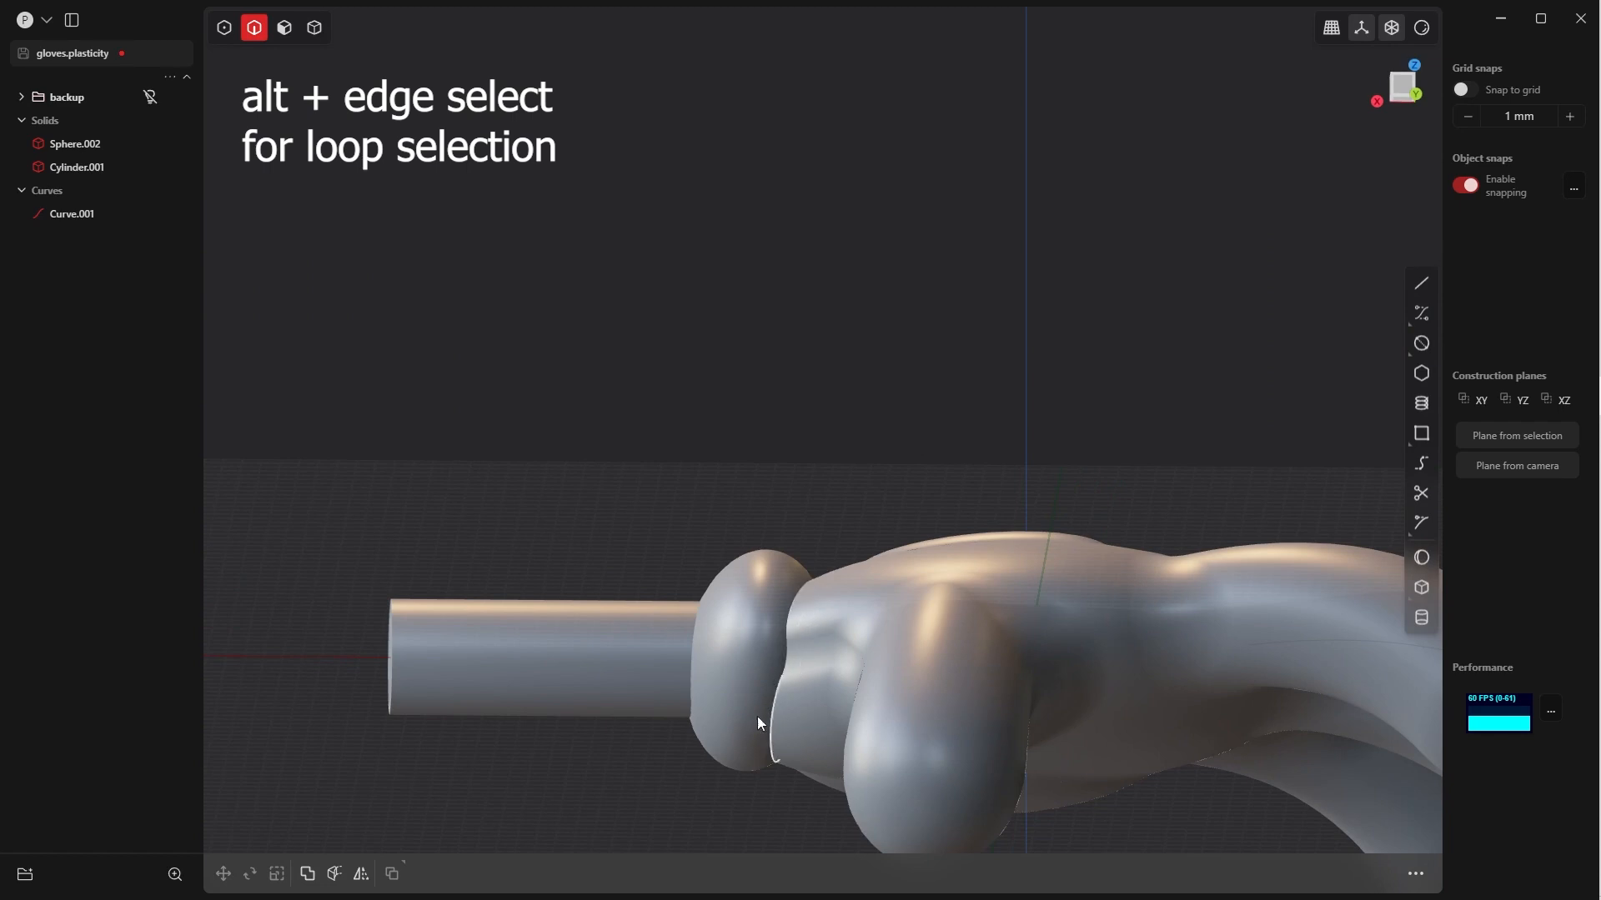
{"action": "middle_click_drag", "start_coordinate": [883, 475], "coordinate": [788, 254]}
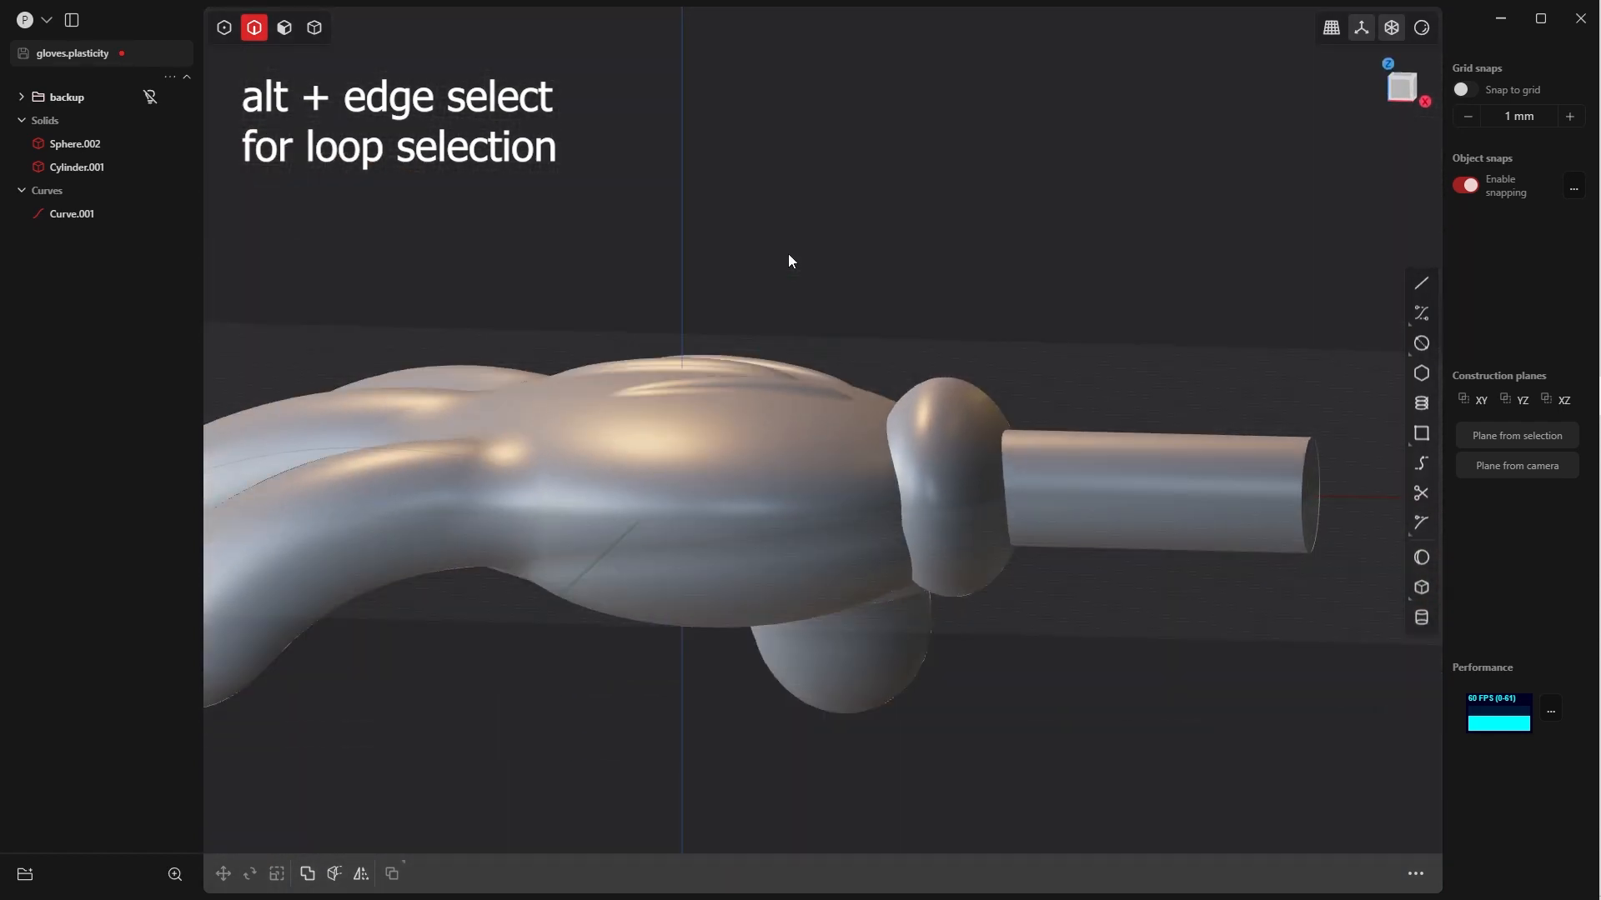
{"action": "left_click", "coordinate": [884, 430], "text": "alt"}
{"action": "key", "text": "f"}
{"action": "middle_click_drag", "start_coordinate": [879, 432], "coordinate": [934, 554]}
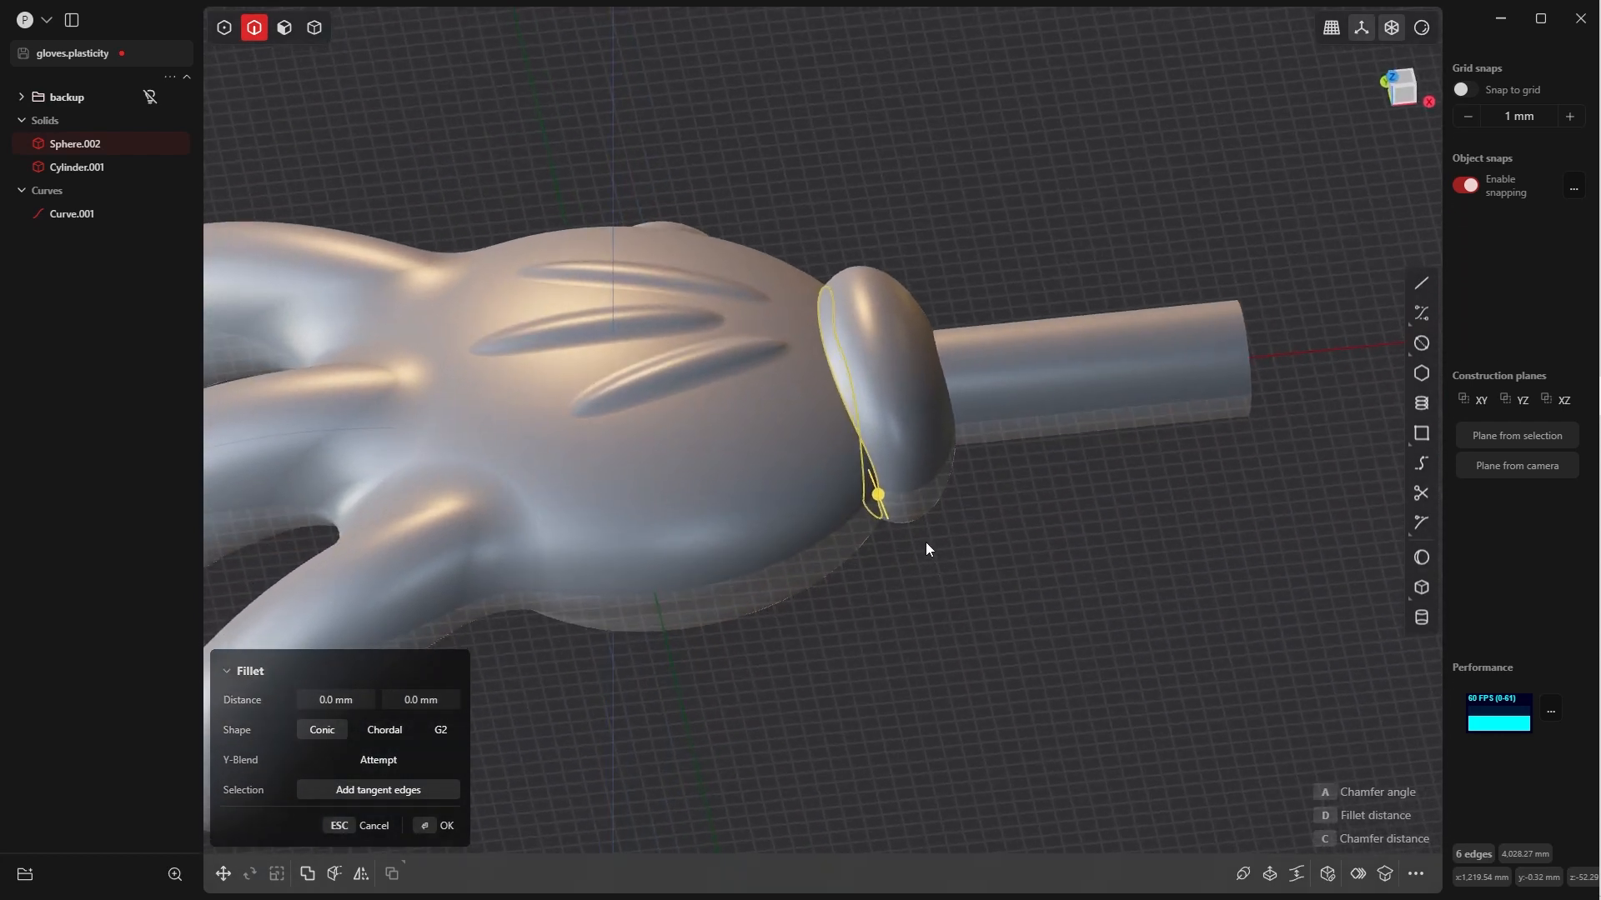
{"action": "key", "text": "d"}
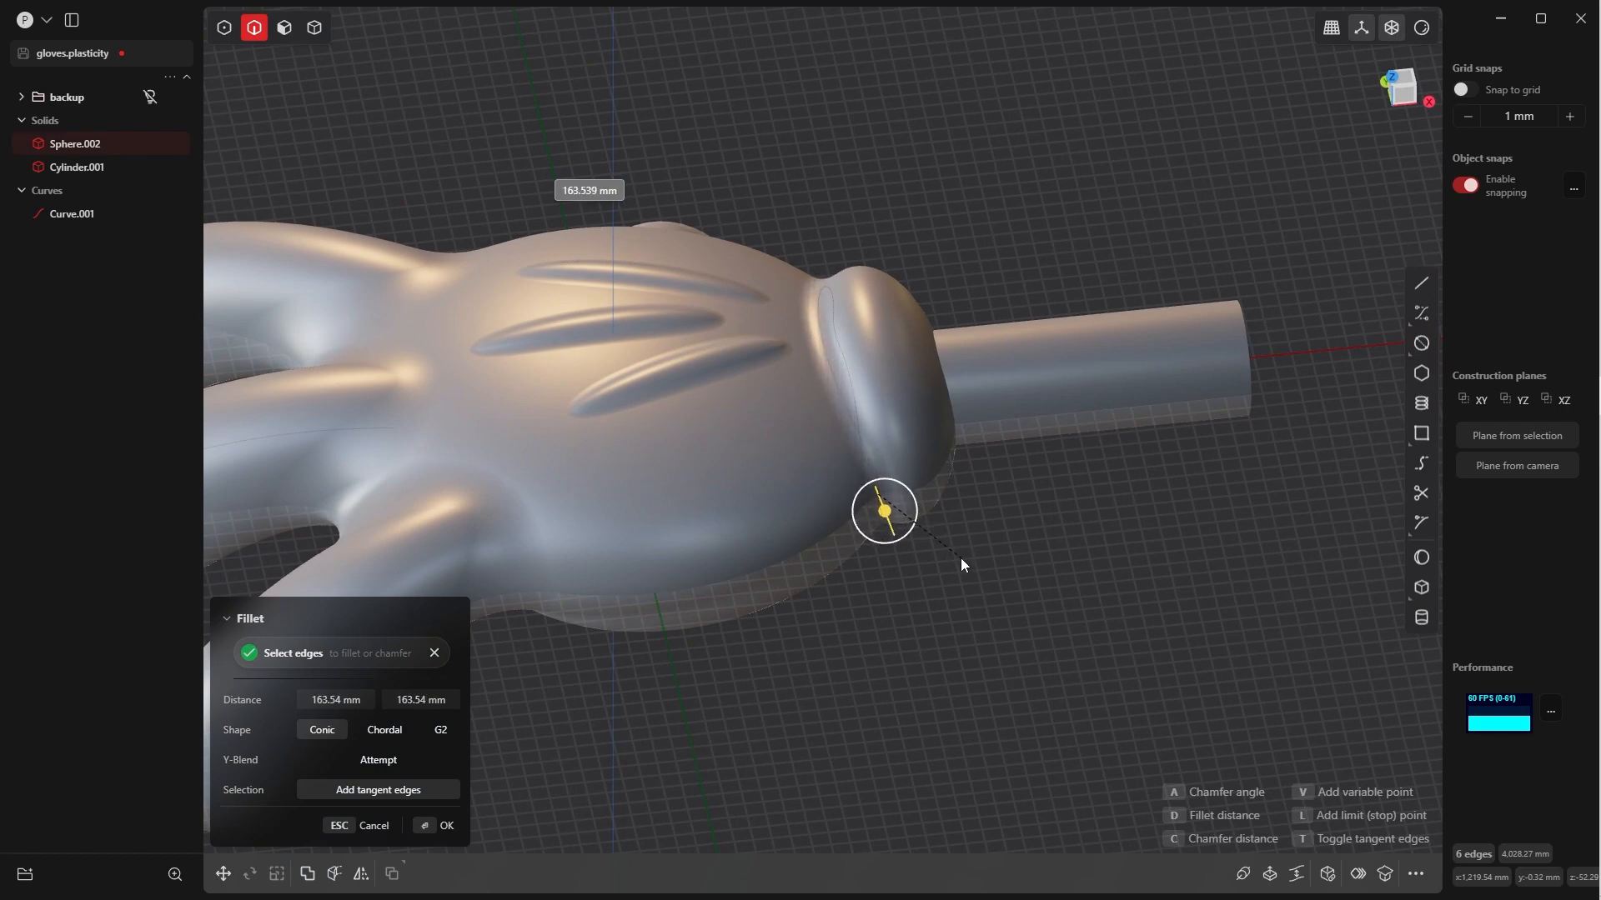
{"action": "key", "text": "Return"}
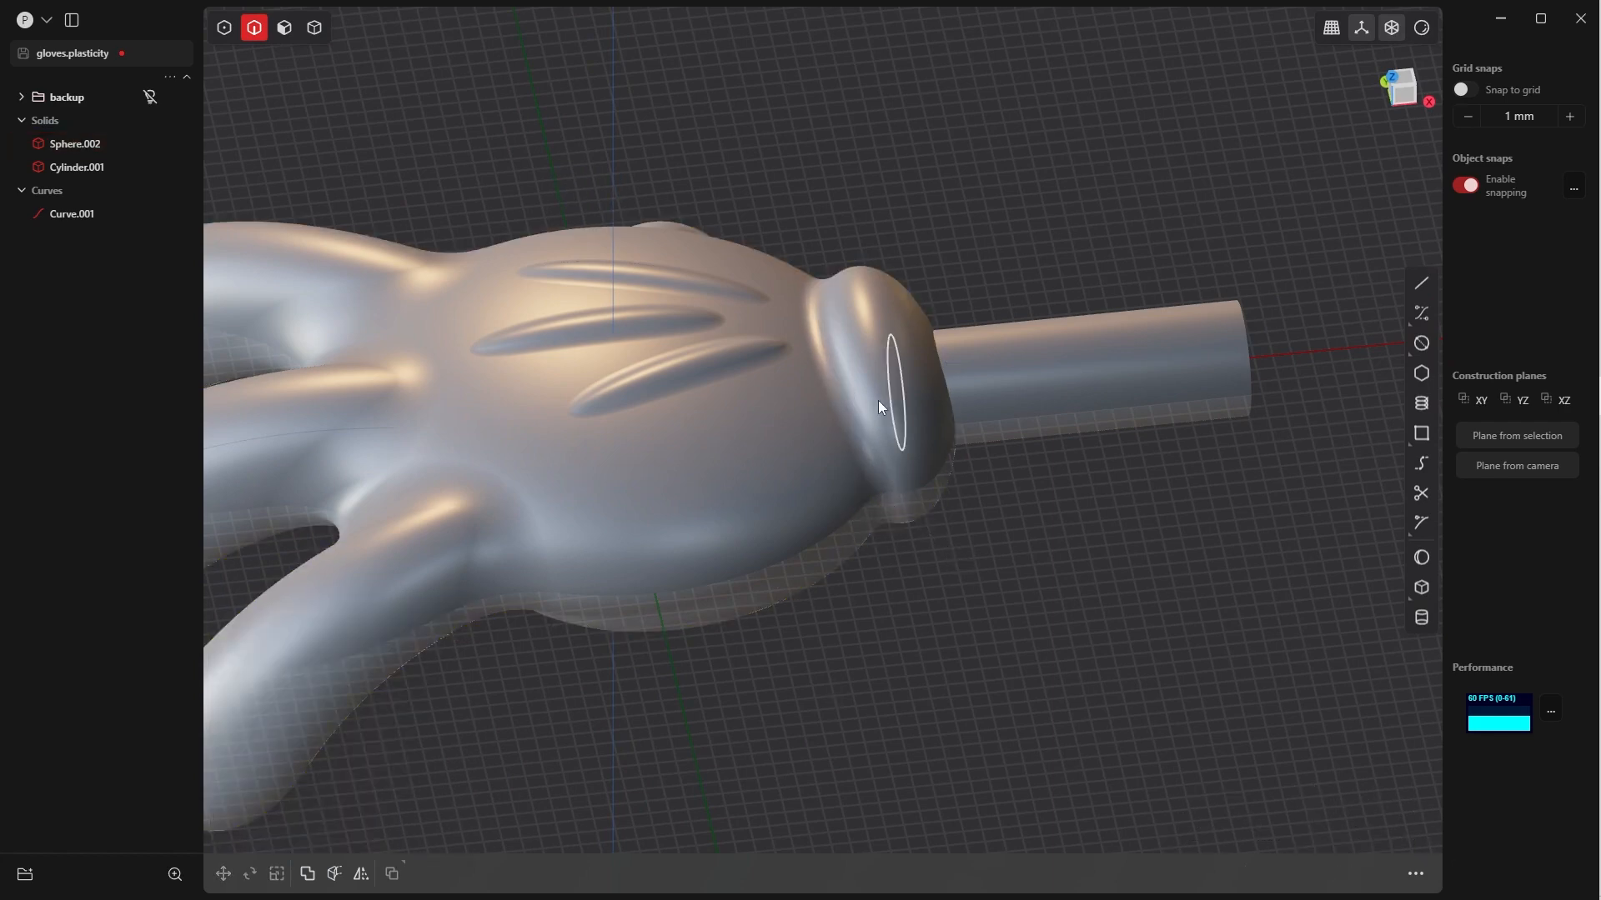
Fillet the full edge loop between the palm and the wrist cuff with a conic distance of about 57 mm
{"action": "scroll", "coordinate": [878, 400], "scroll_direction": "down", "scroll_amount": 4}
{"action": "middle_click_drag", "start_coordinate": [878, 400], "coordinate": [806, 410]}
{"action": "left_click", "coordinate": [858, 355]}
{"action": "key", "text": "b"}
{"action": "scroll", "coordinate": [800, 352], "scroll_direction": "up", "scroll_amount": 5}
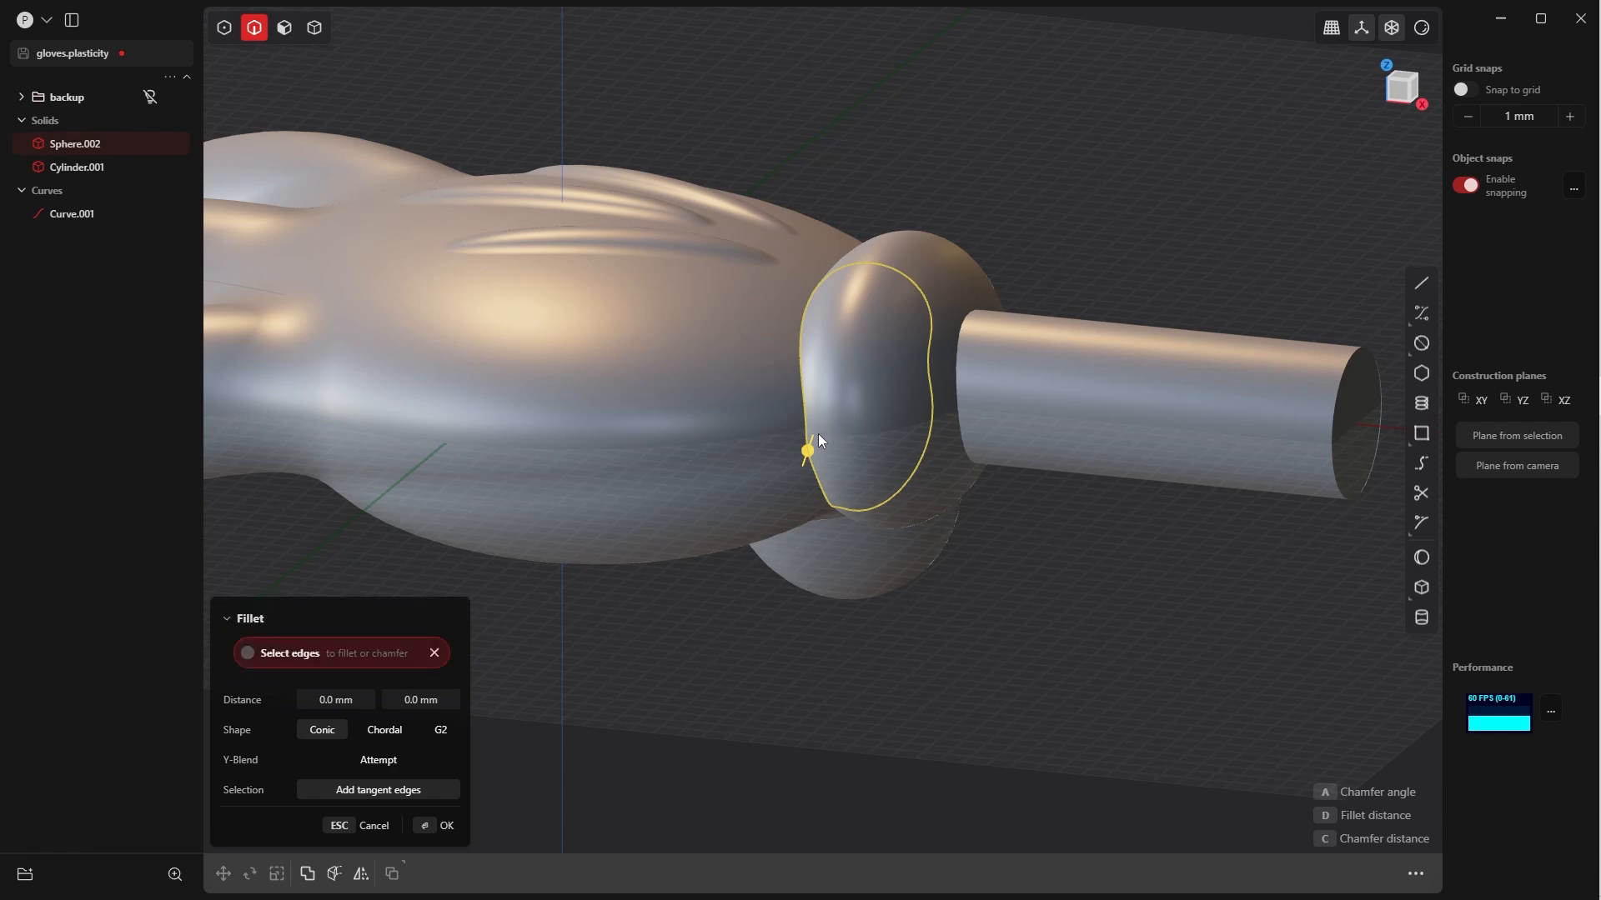
{"action": "left_click", "coordinate": [818, 435]}
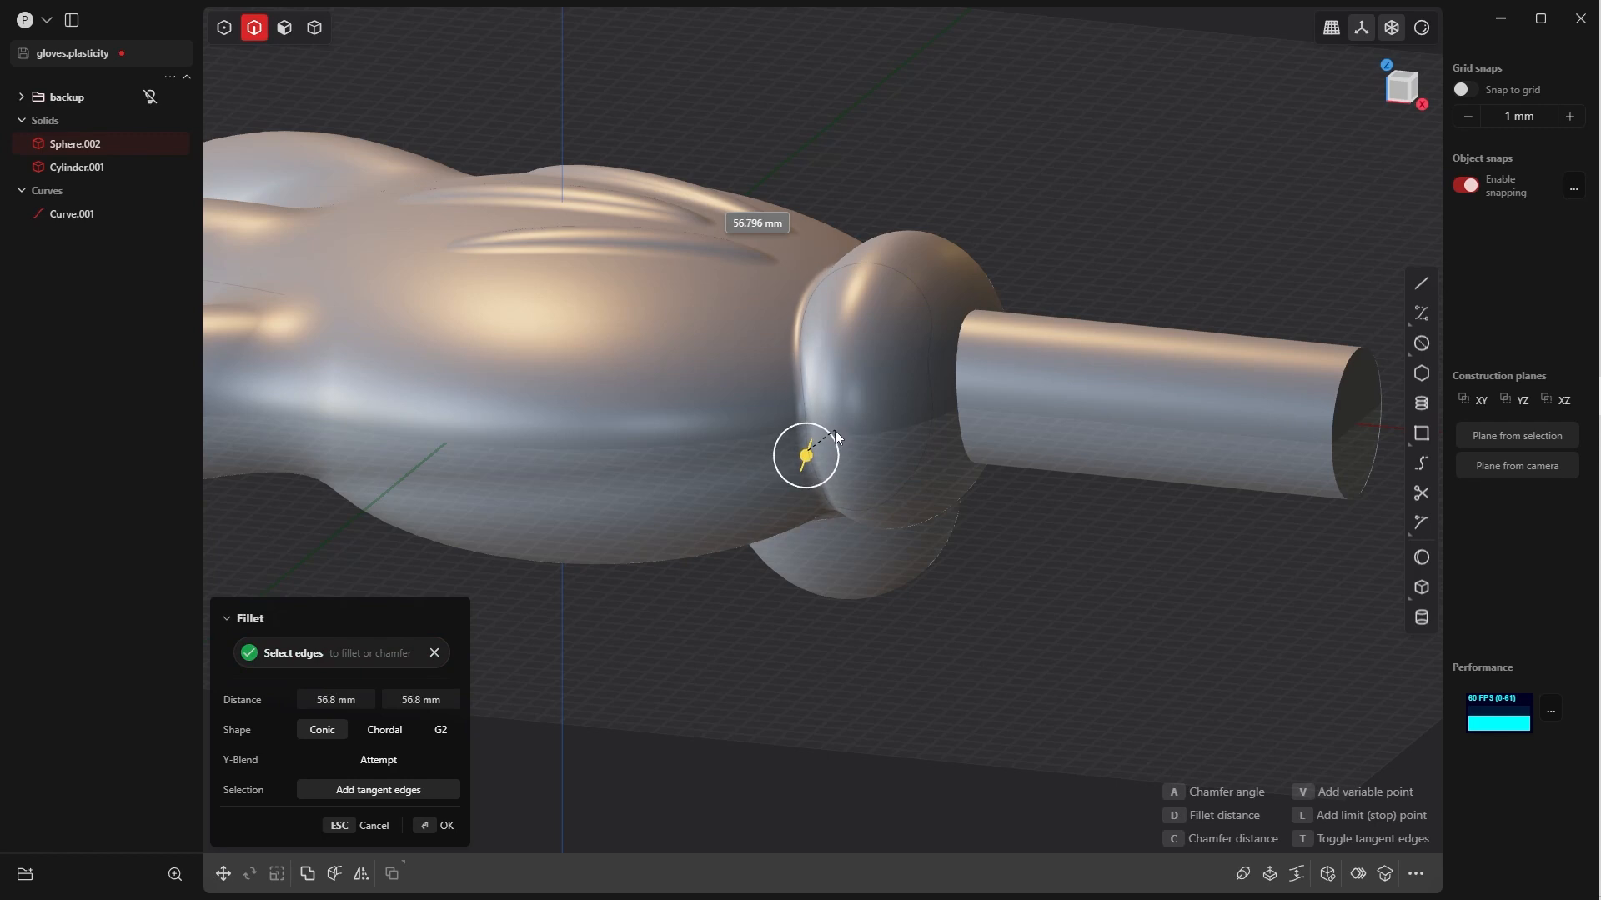
{"action": "left_click", "coordinate": [445, 825]}
{"action": "left_click", "coordinate": [813, 639]}
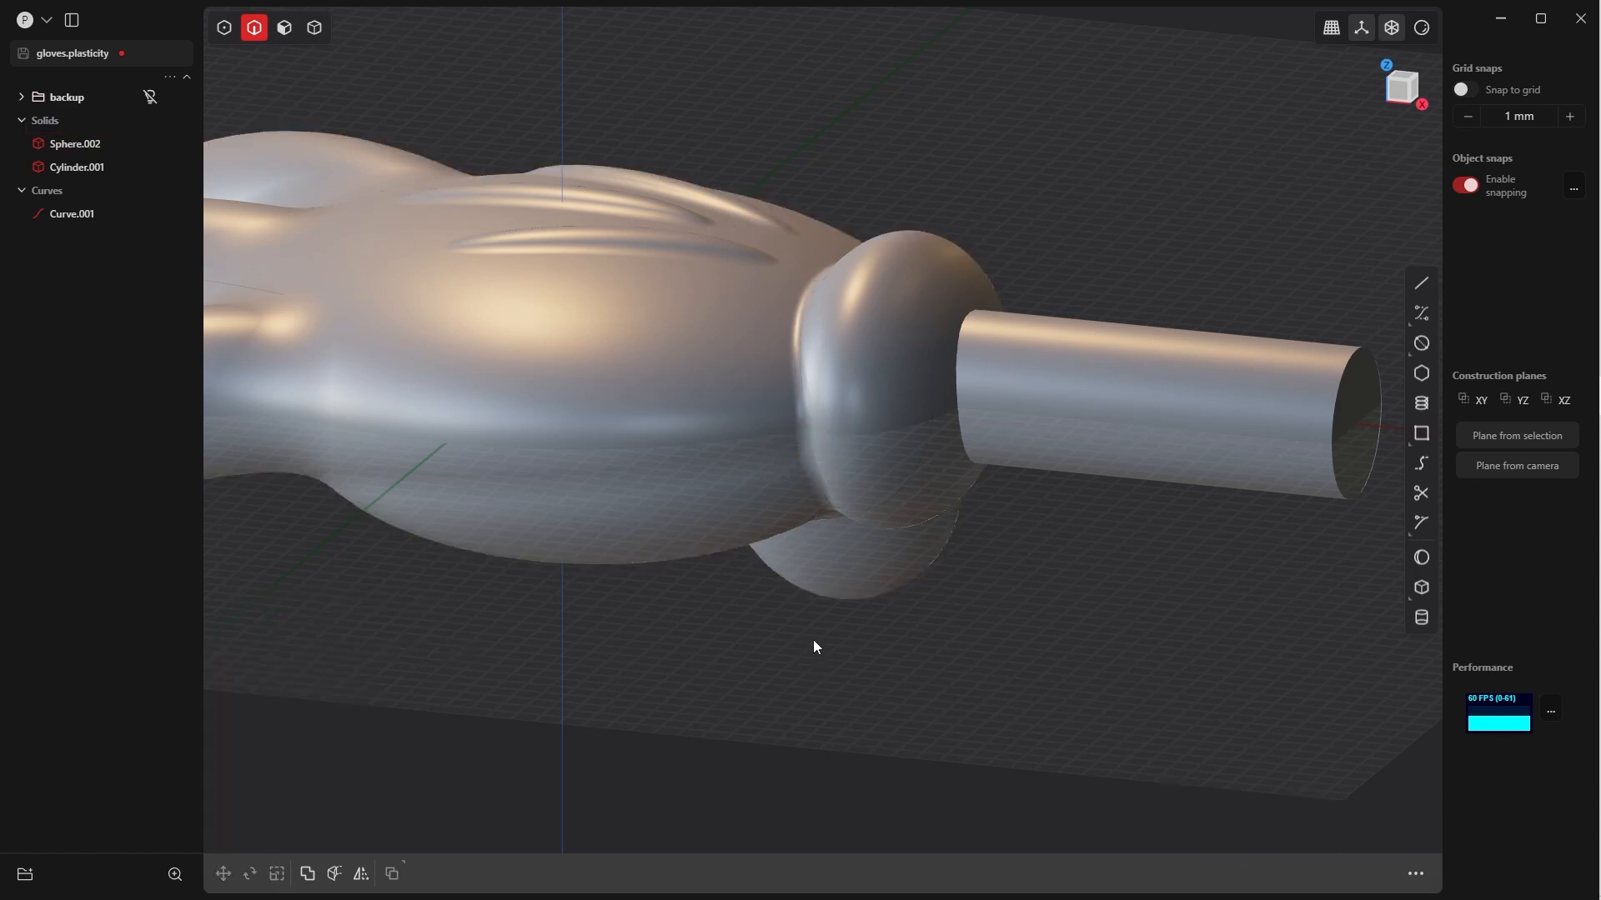
View the whole hand from the finger side and switch the viewport to render mode
{"action": "middle_click_drag", "start_coordinate": [812, 639], "coordinate": [1052, 652]}
{"action": "middle_click_drag", "start_coordinate": [594, 550], "coordinate": [643, 368]}
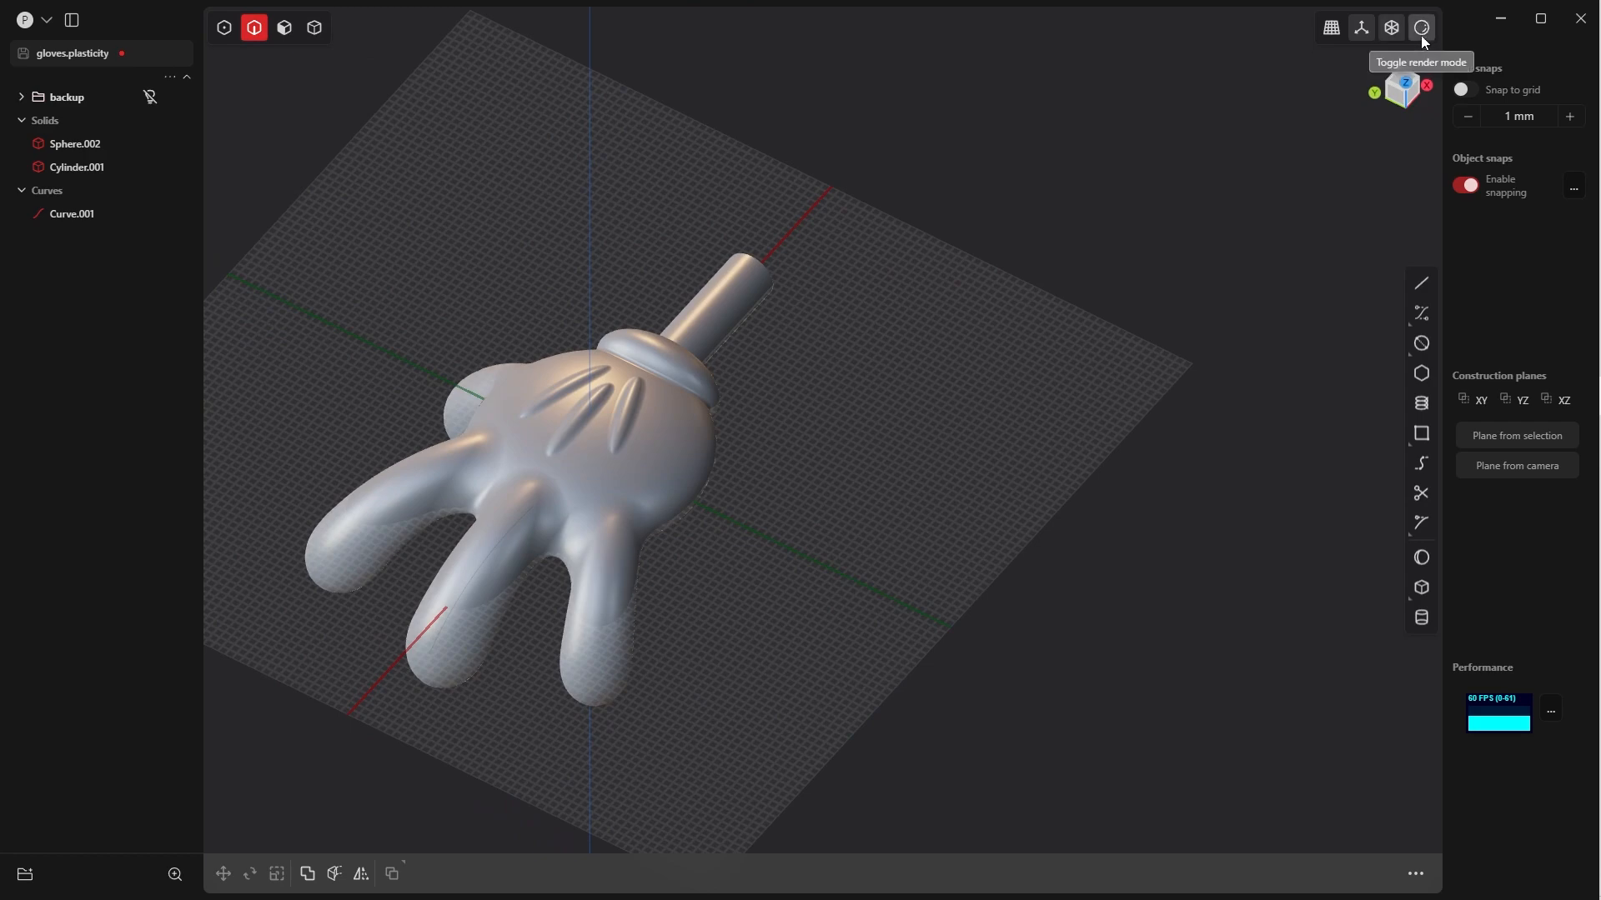
{"action": "left_click", "coordinate": [1421, 29]}
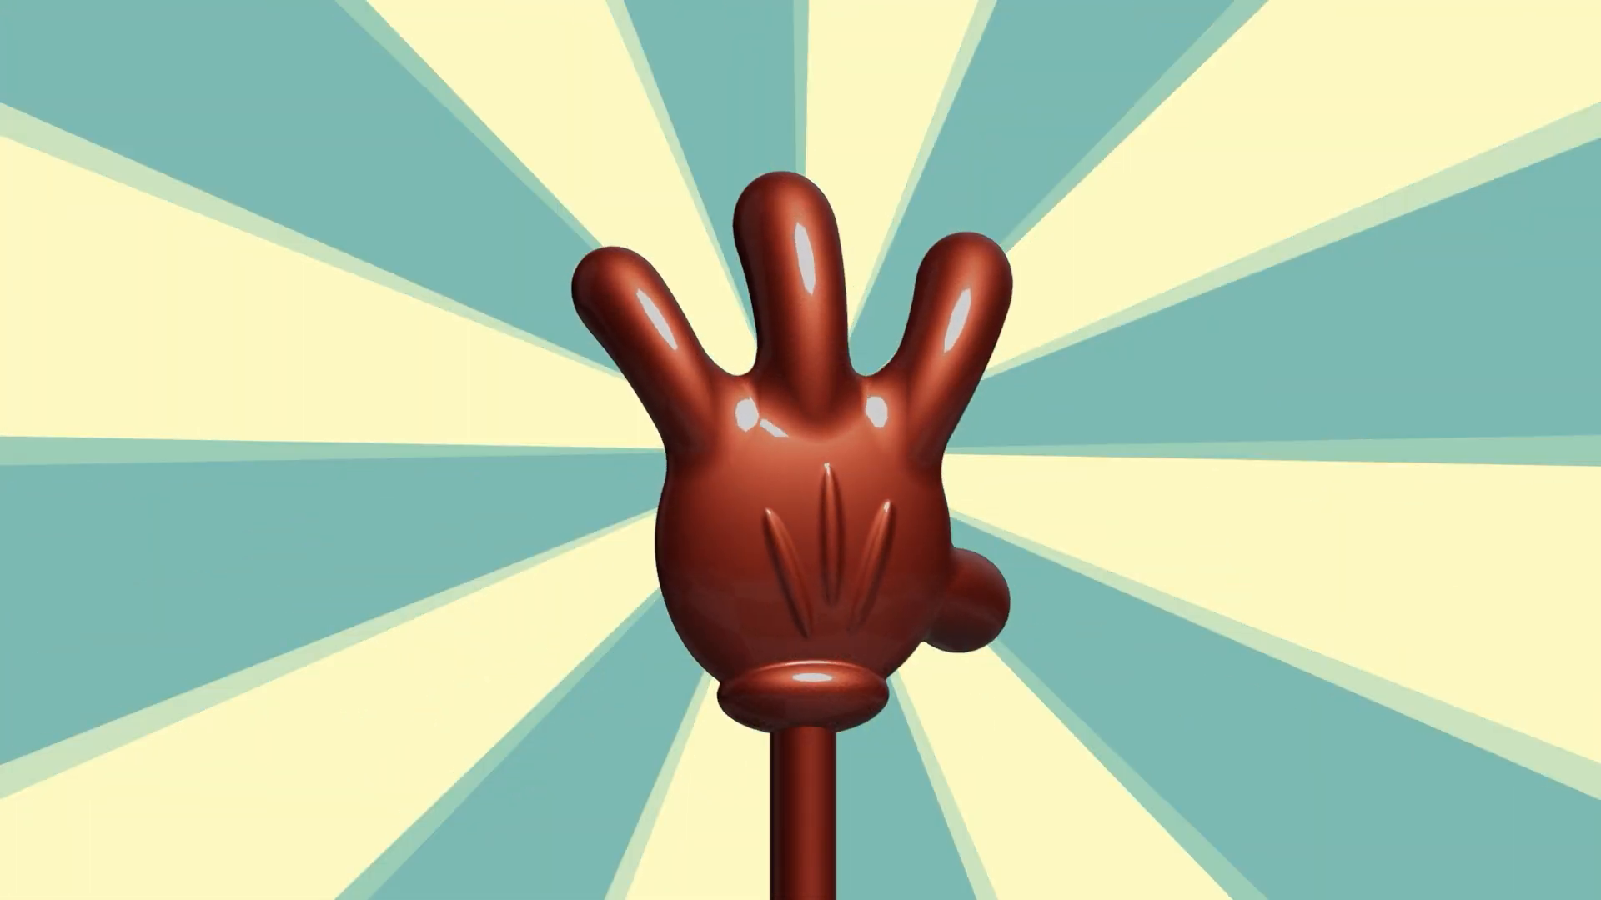